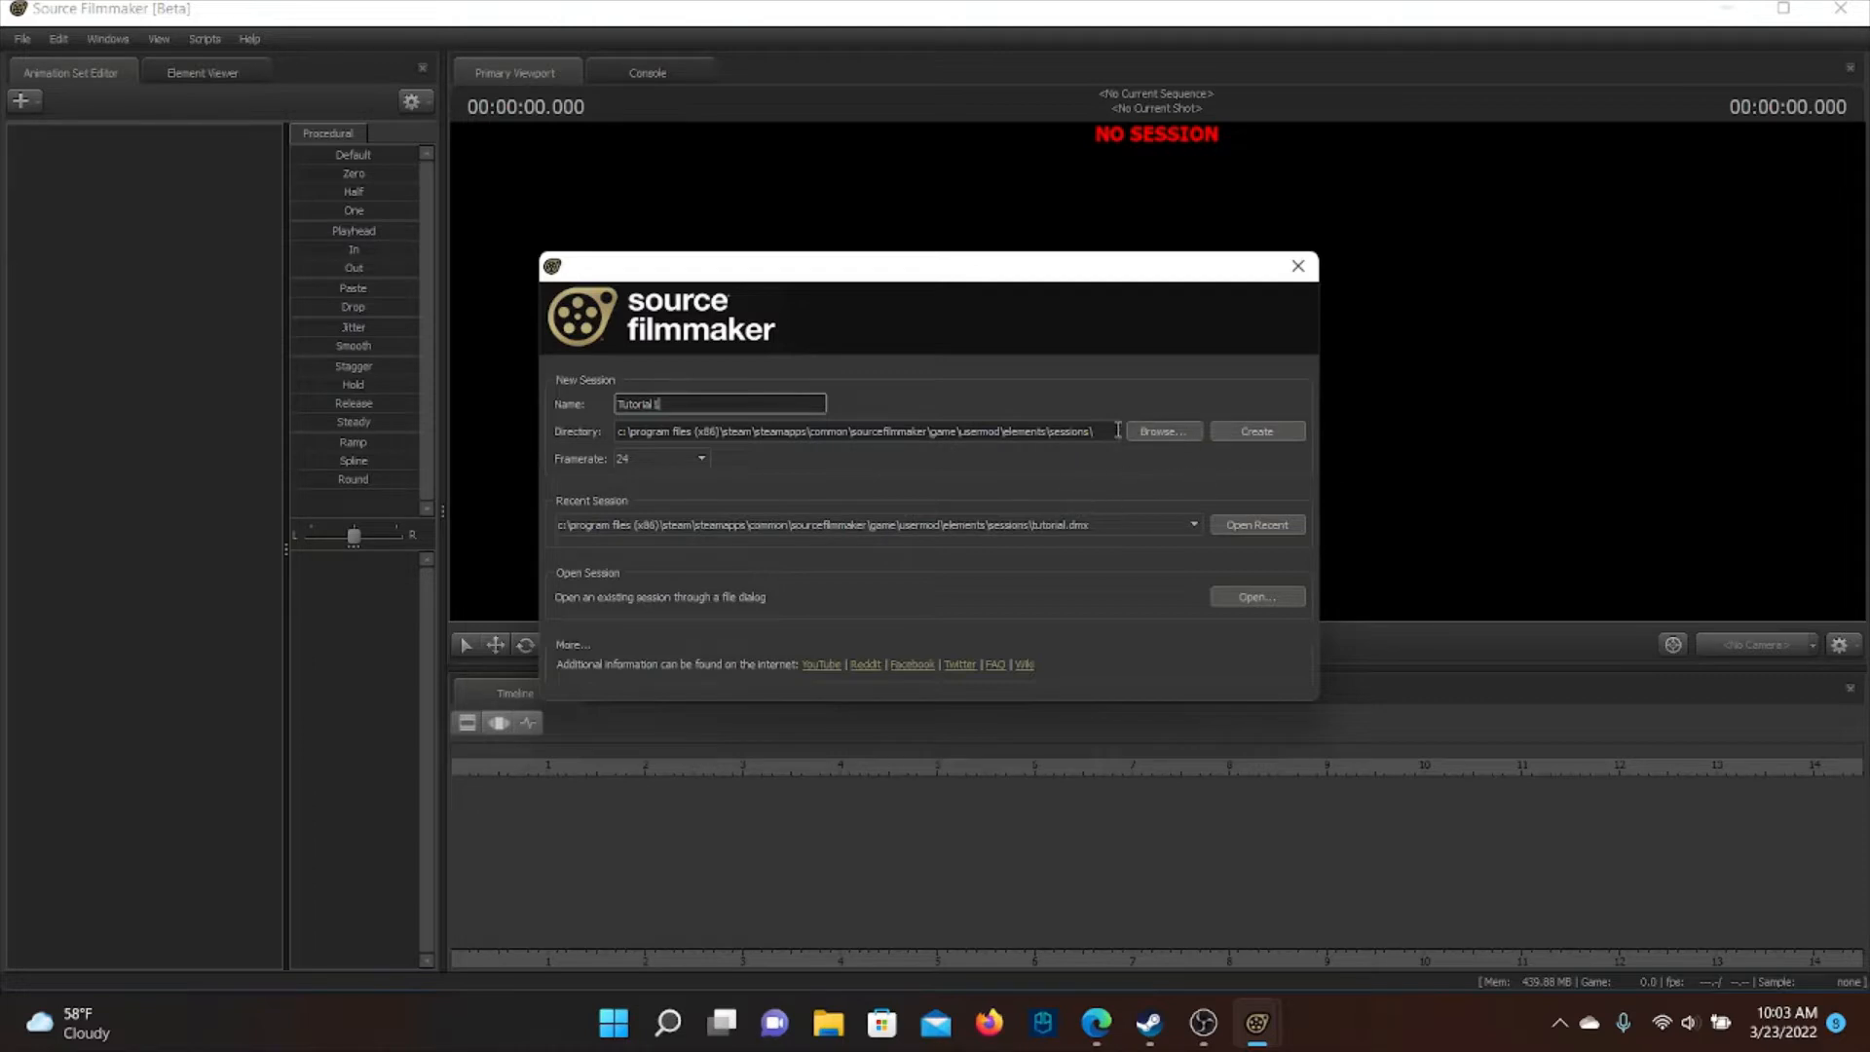
Set the new session's framerate to 48 and create the Tutorial1 session
click(653, 459)
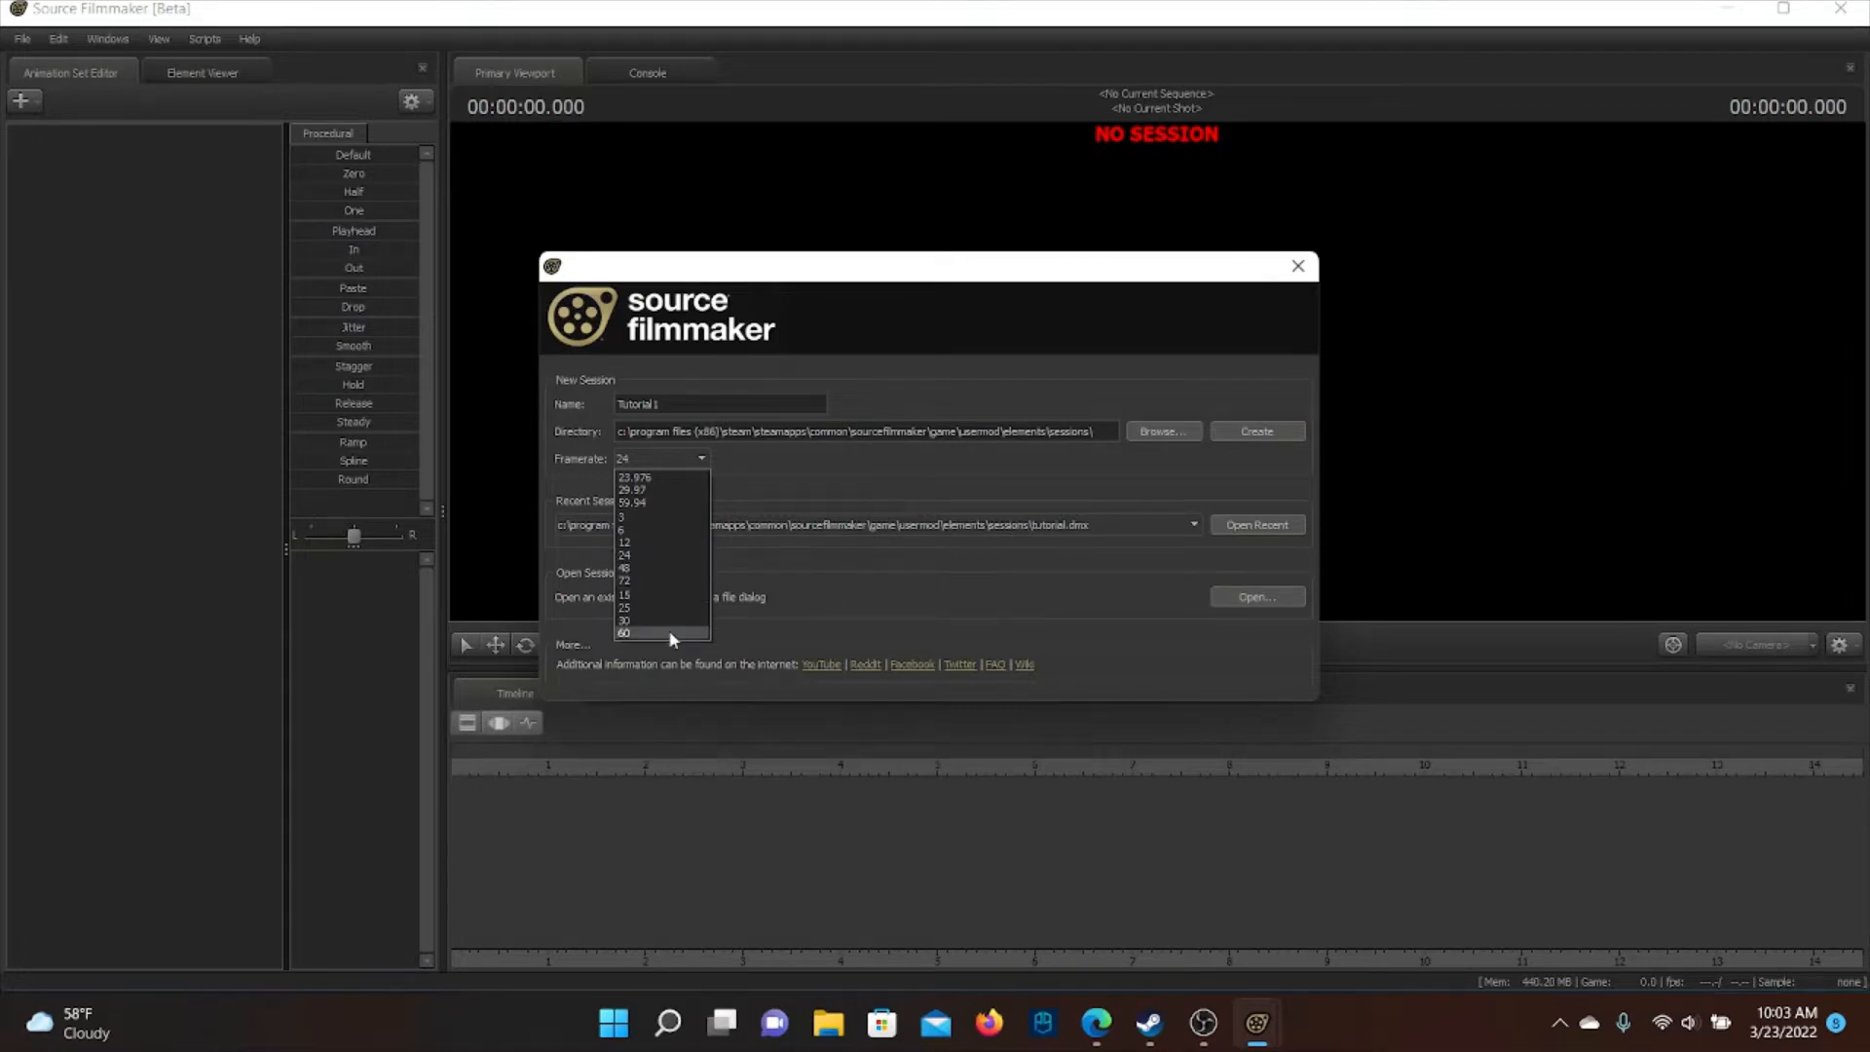
click(682, 569)
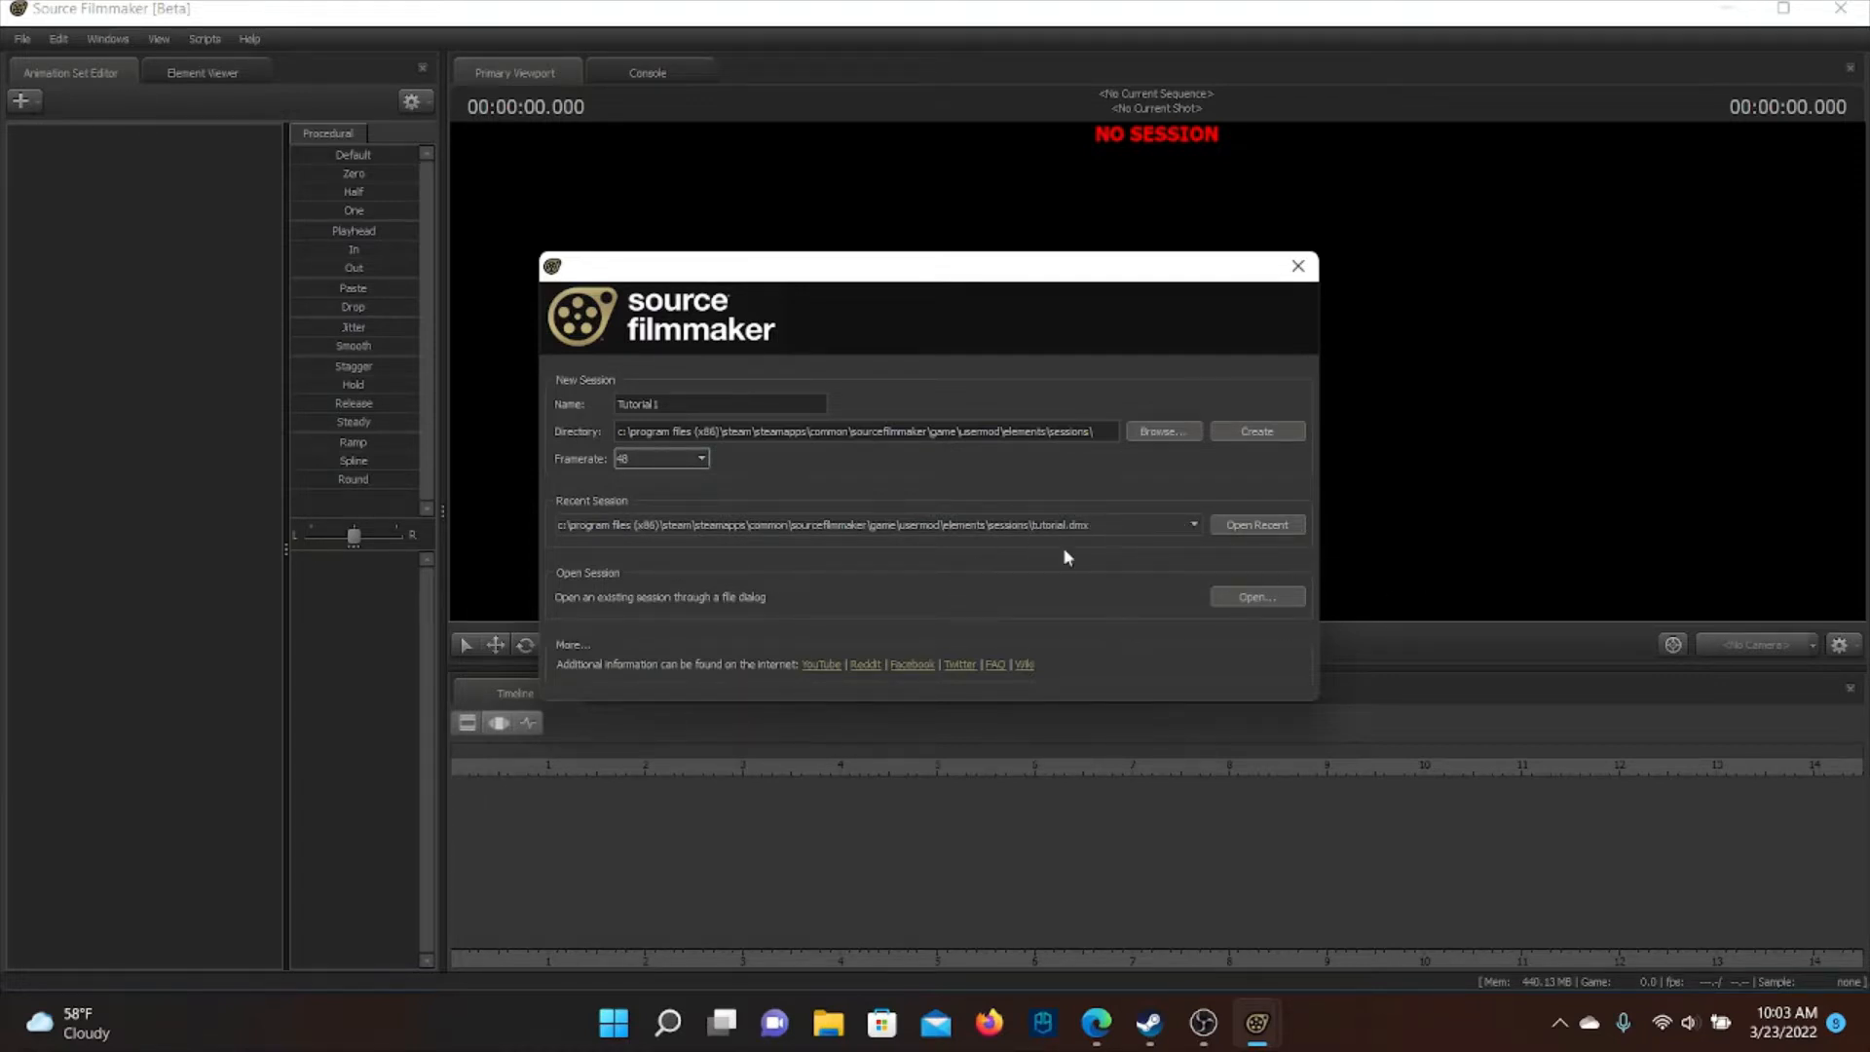
click(1271, 431)
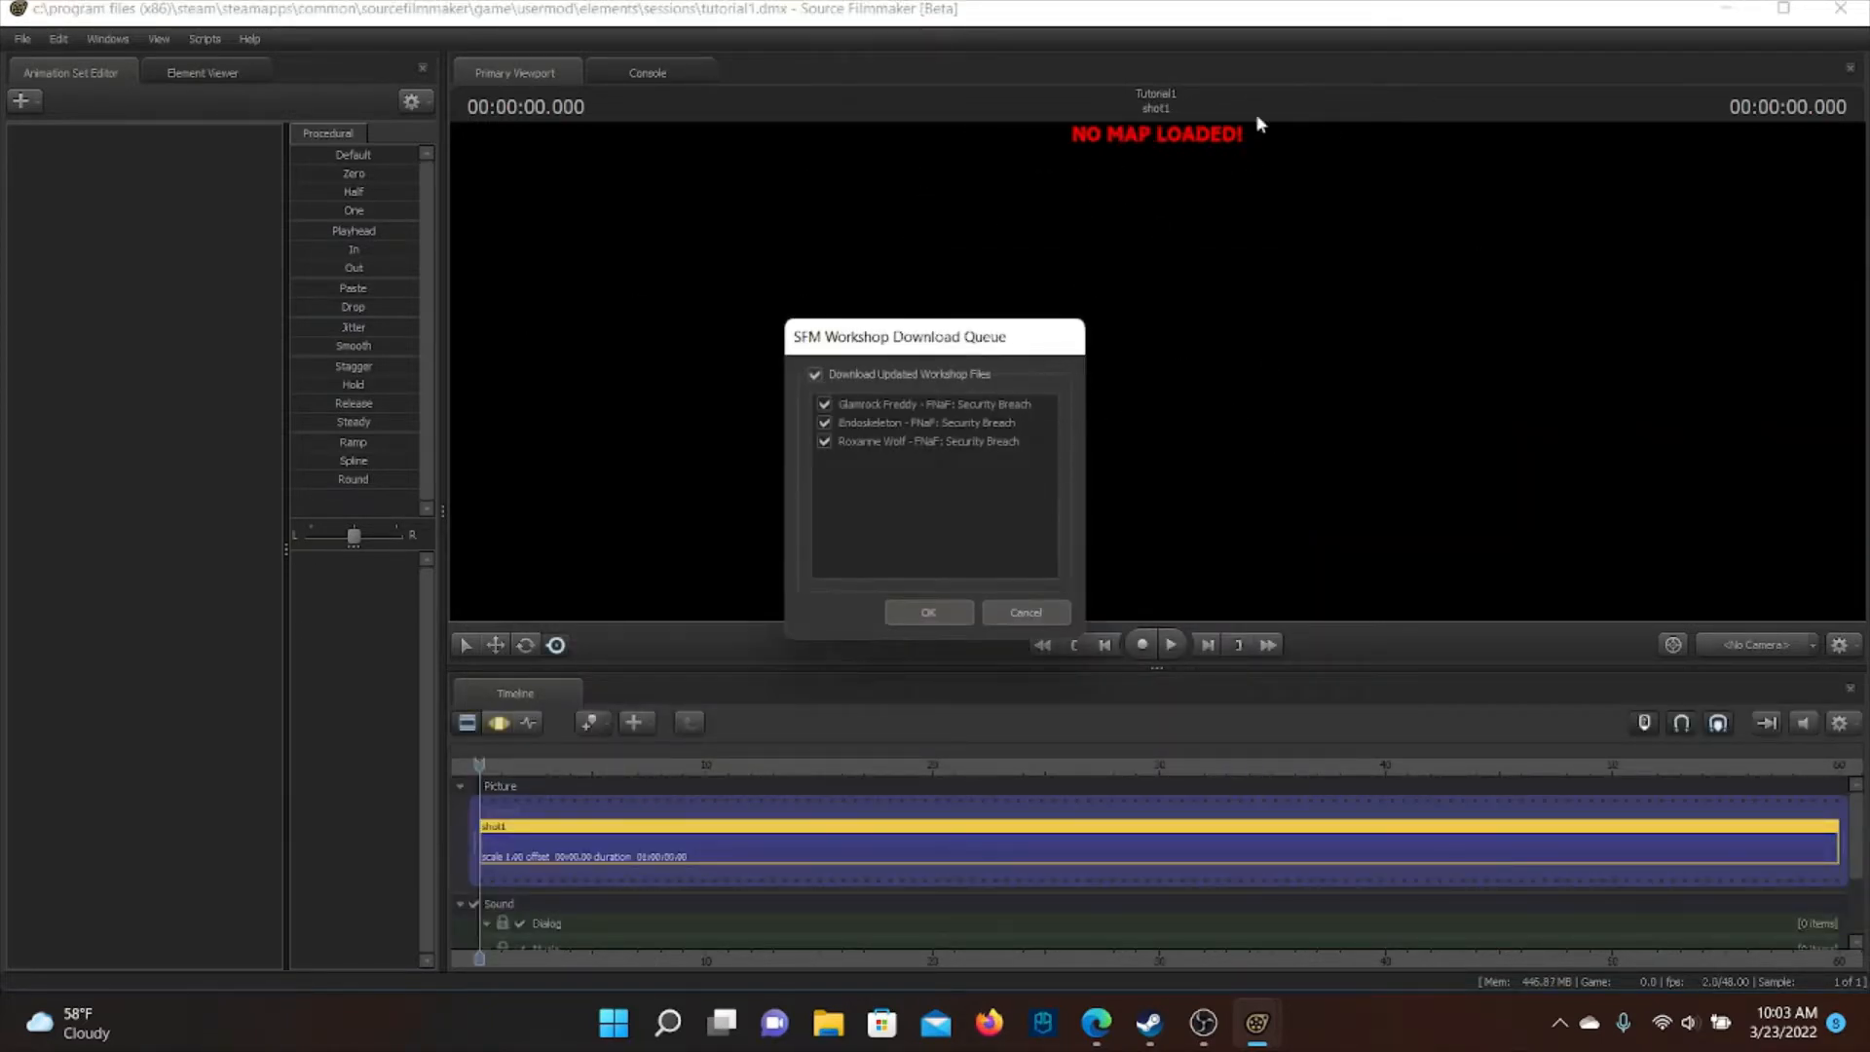
Switch to Steam, open the Source Filmmaker Workshop, and search it for "fnaf"
click(1149, 1023)
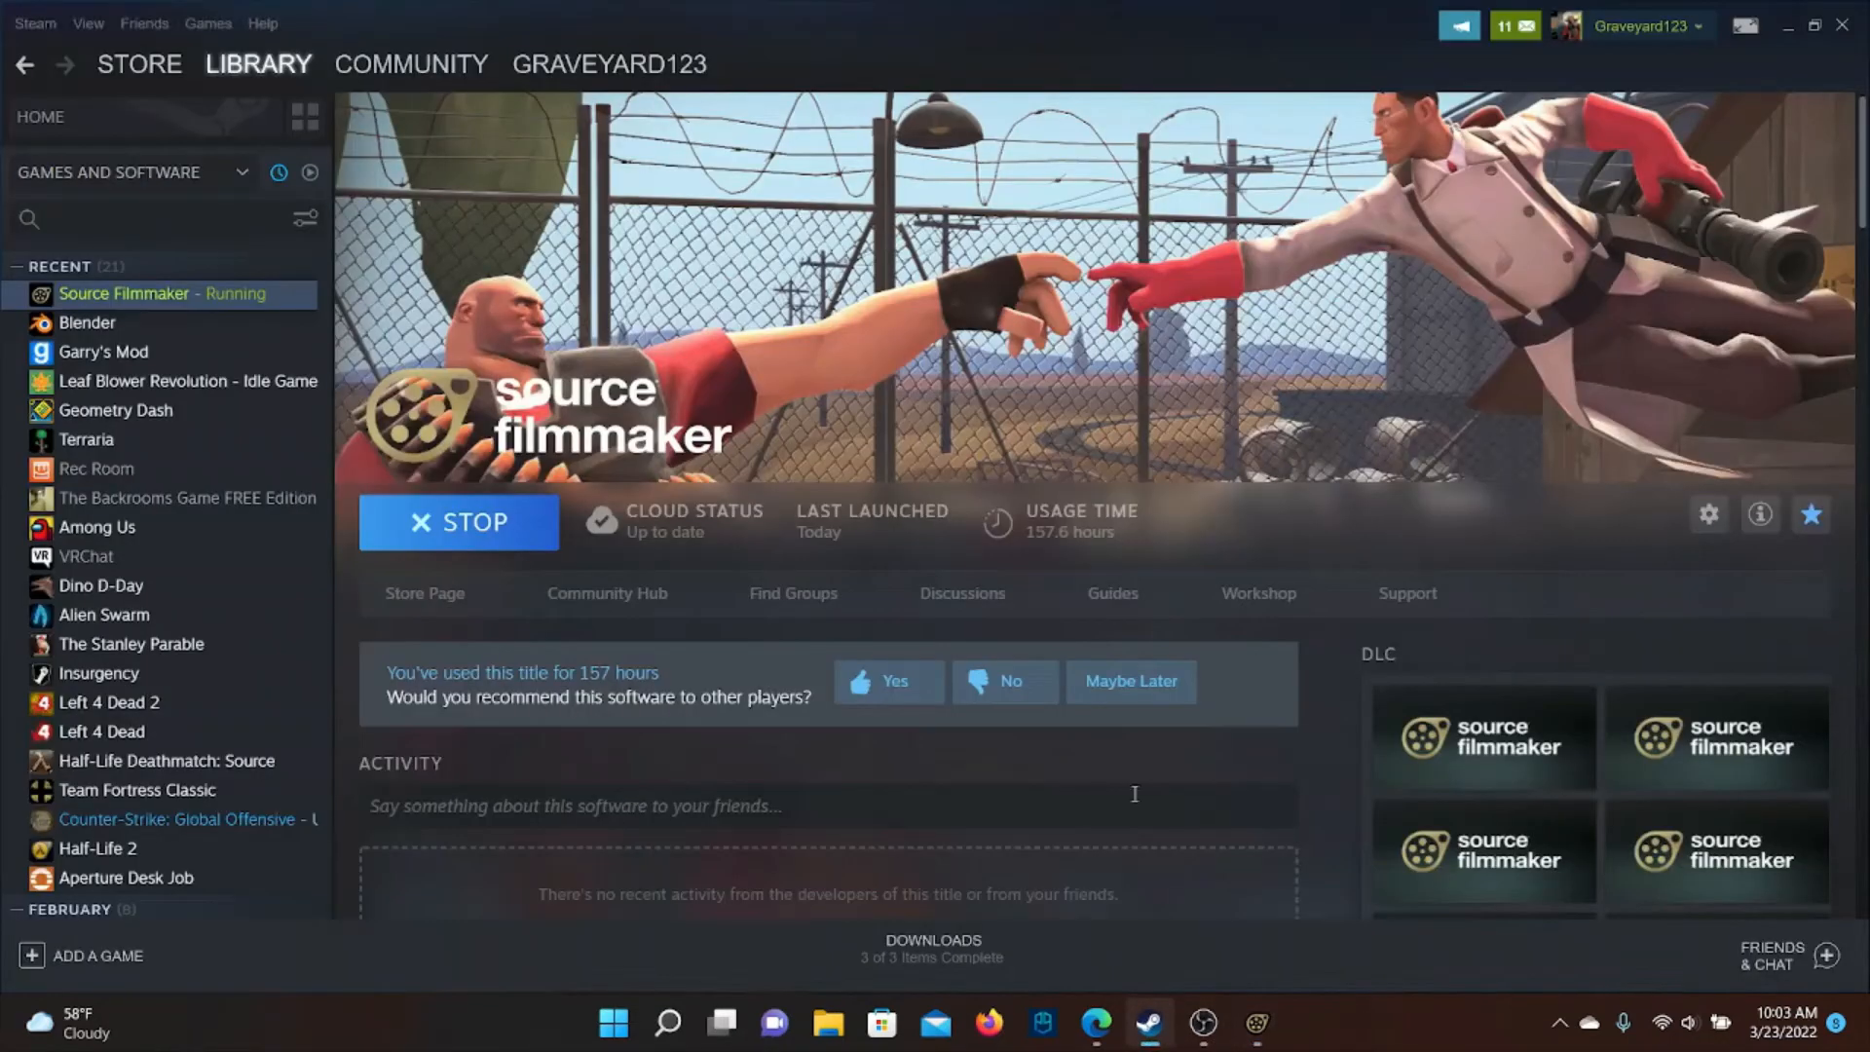
click(1258, 617)
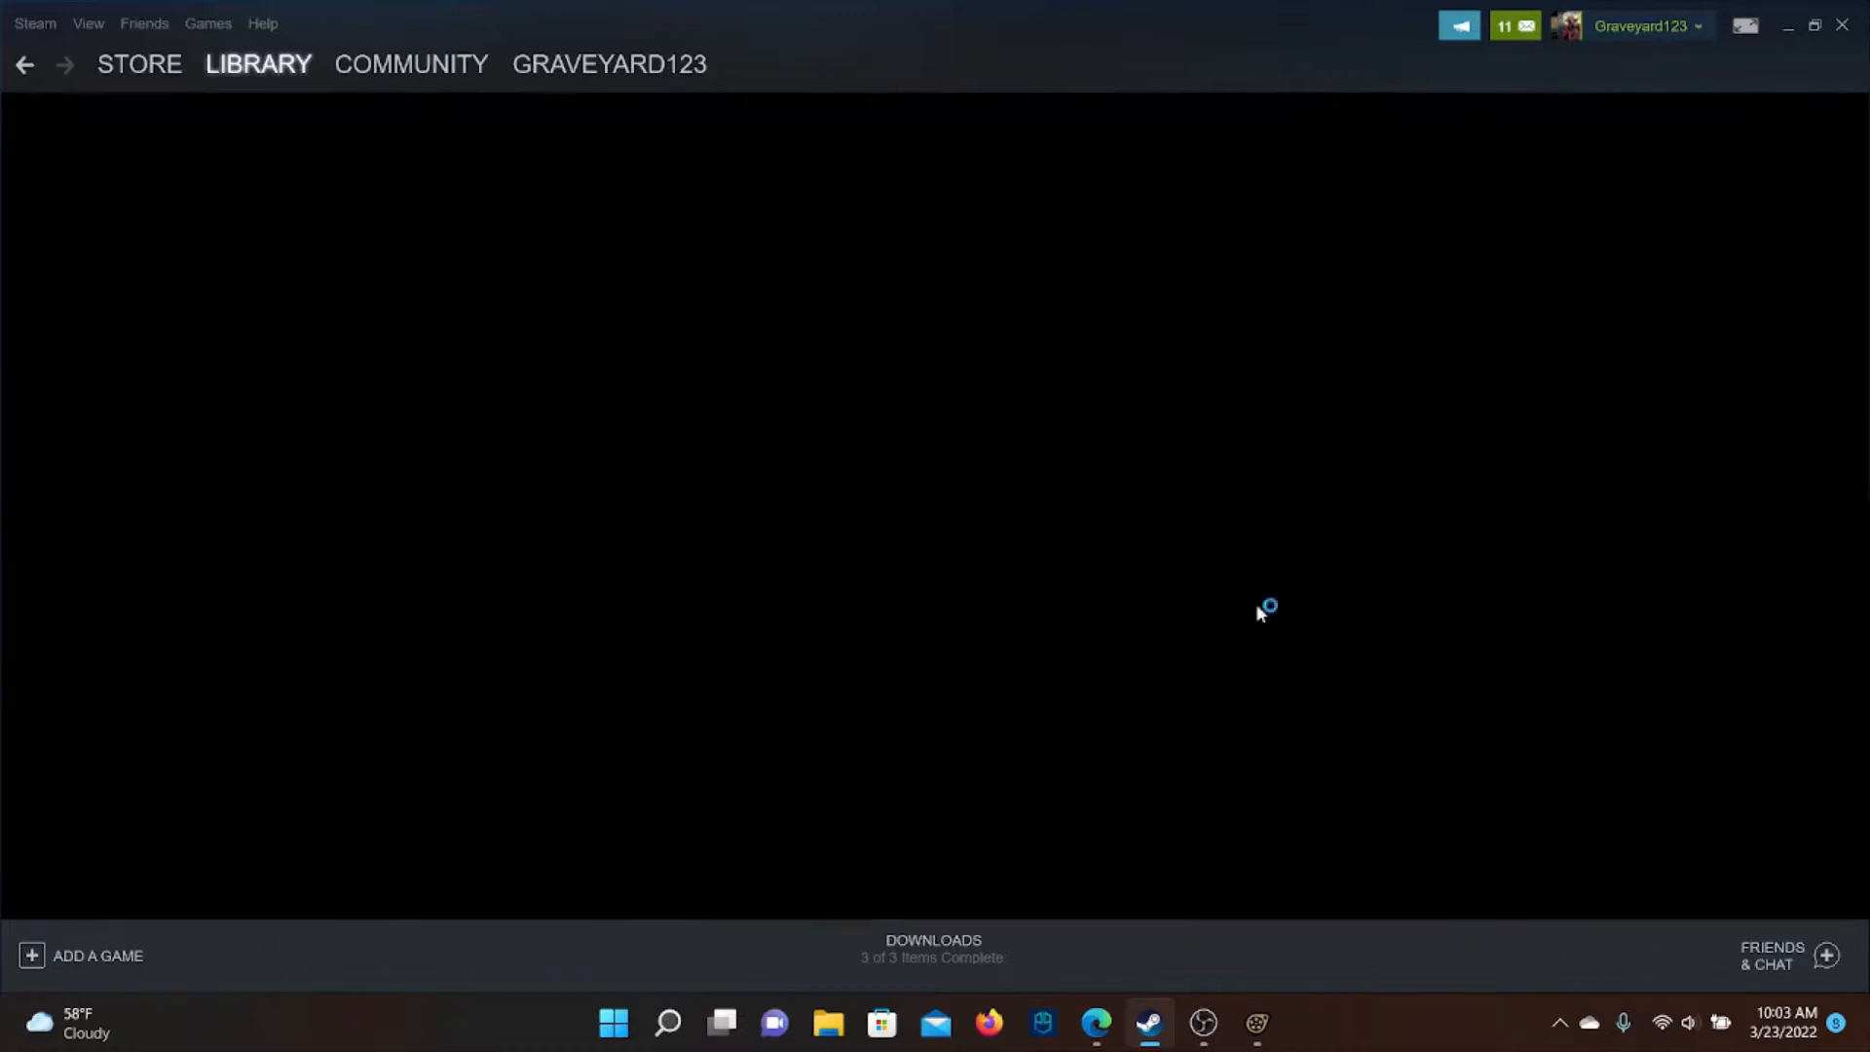
mouse_move(1251, 989)
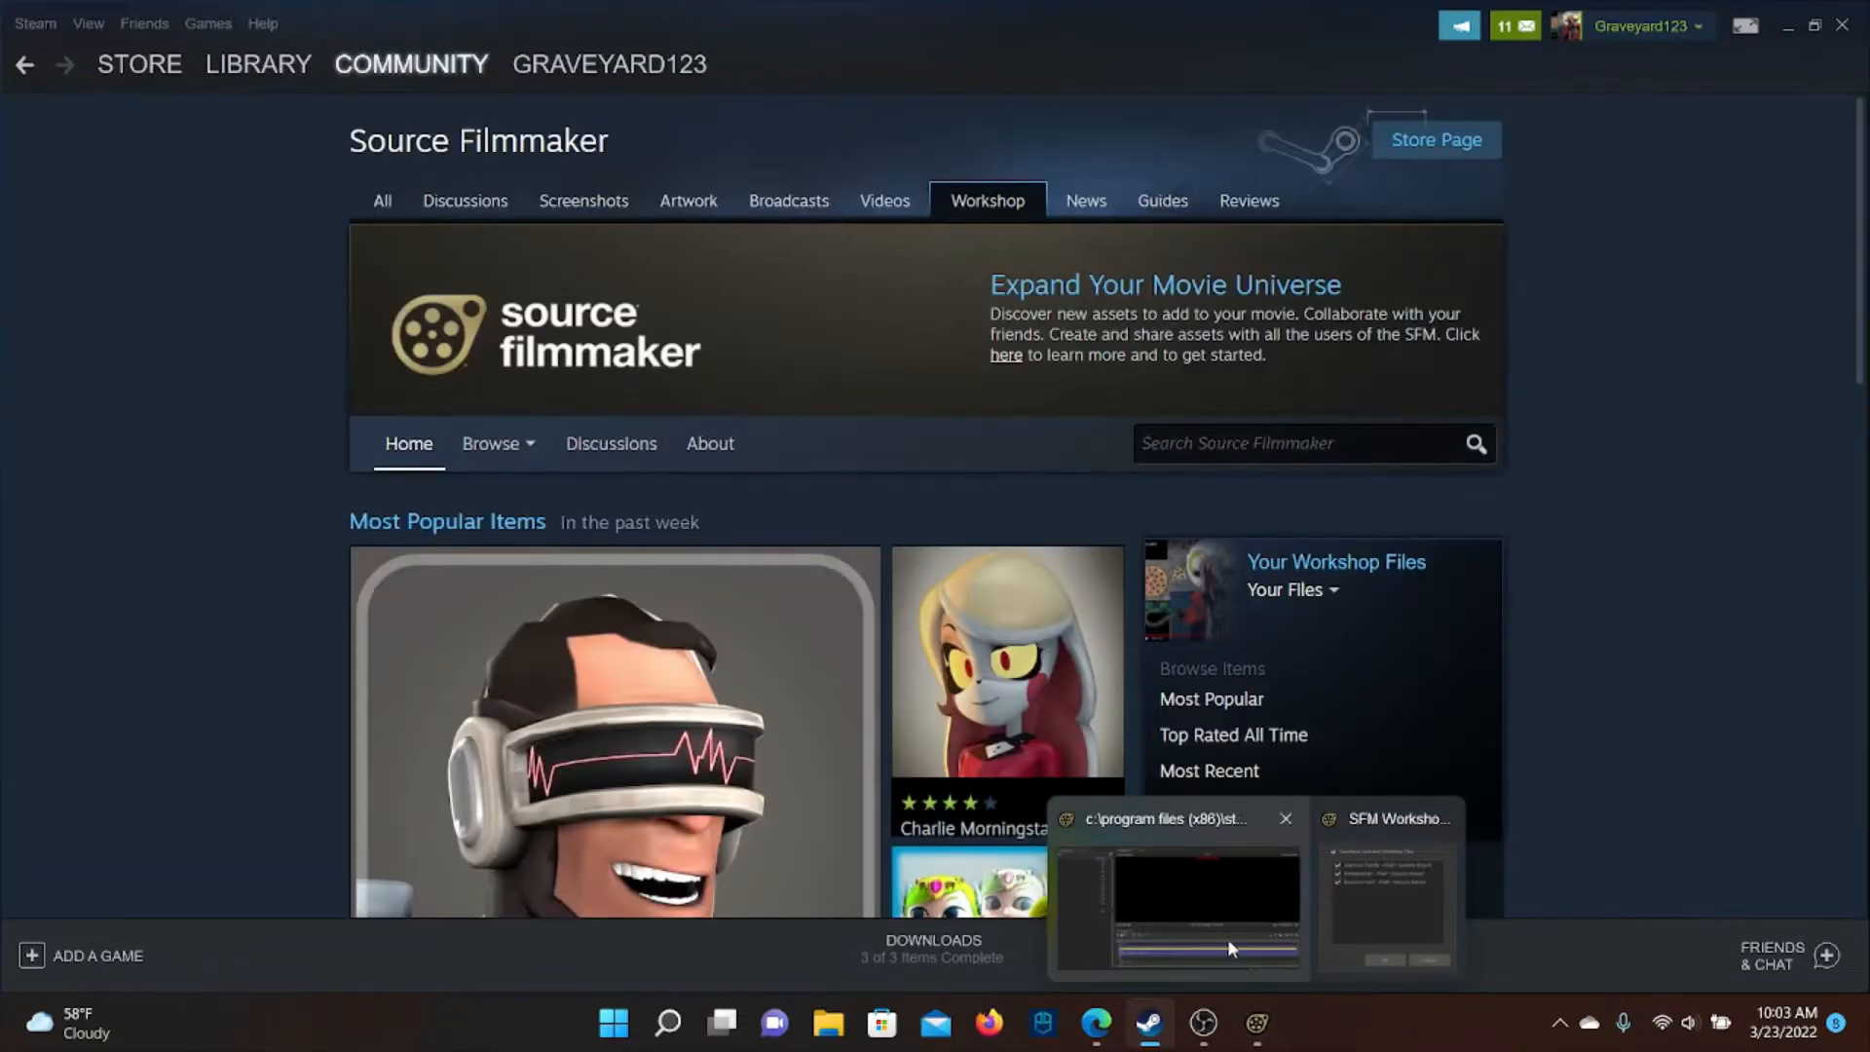
click(1225, 939)
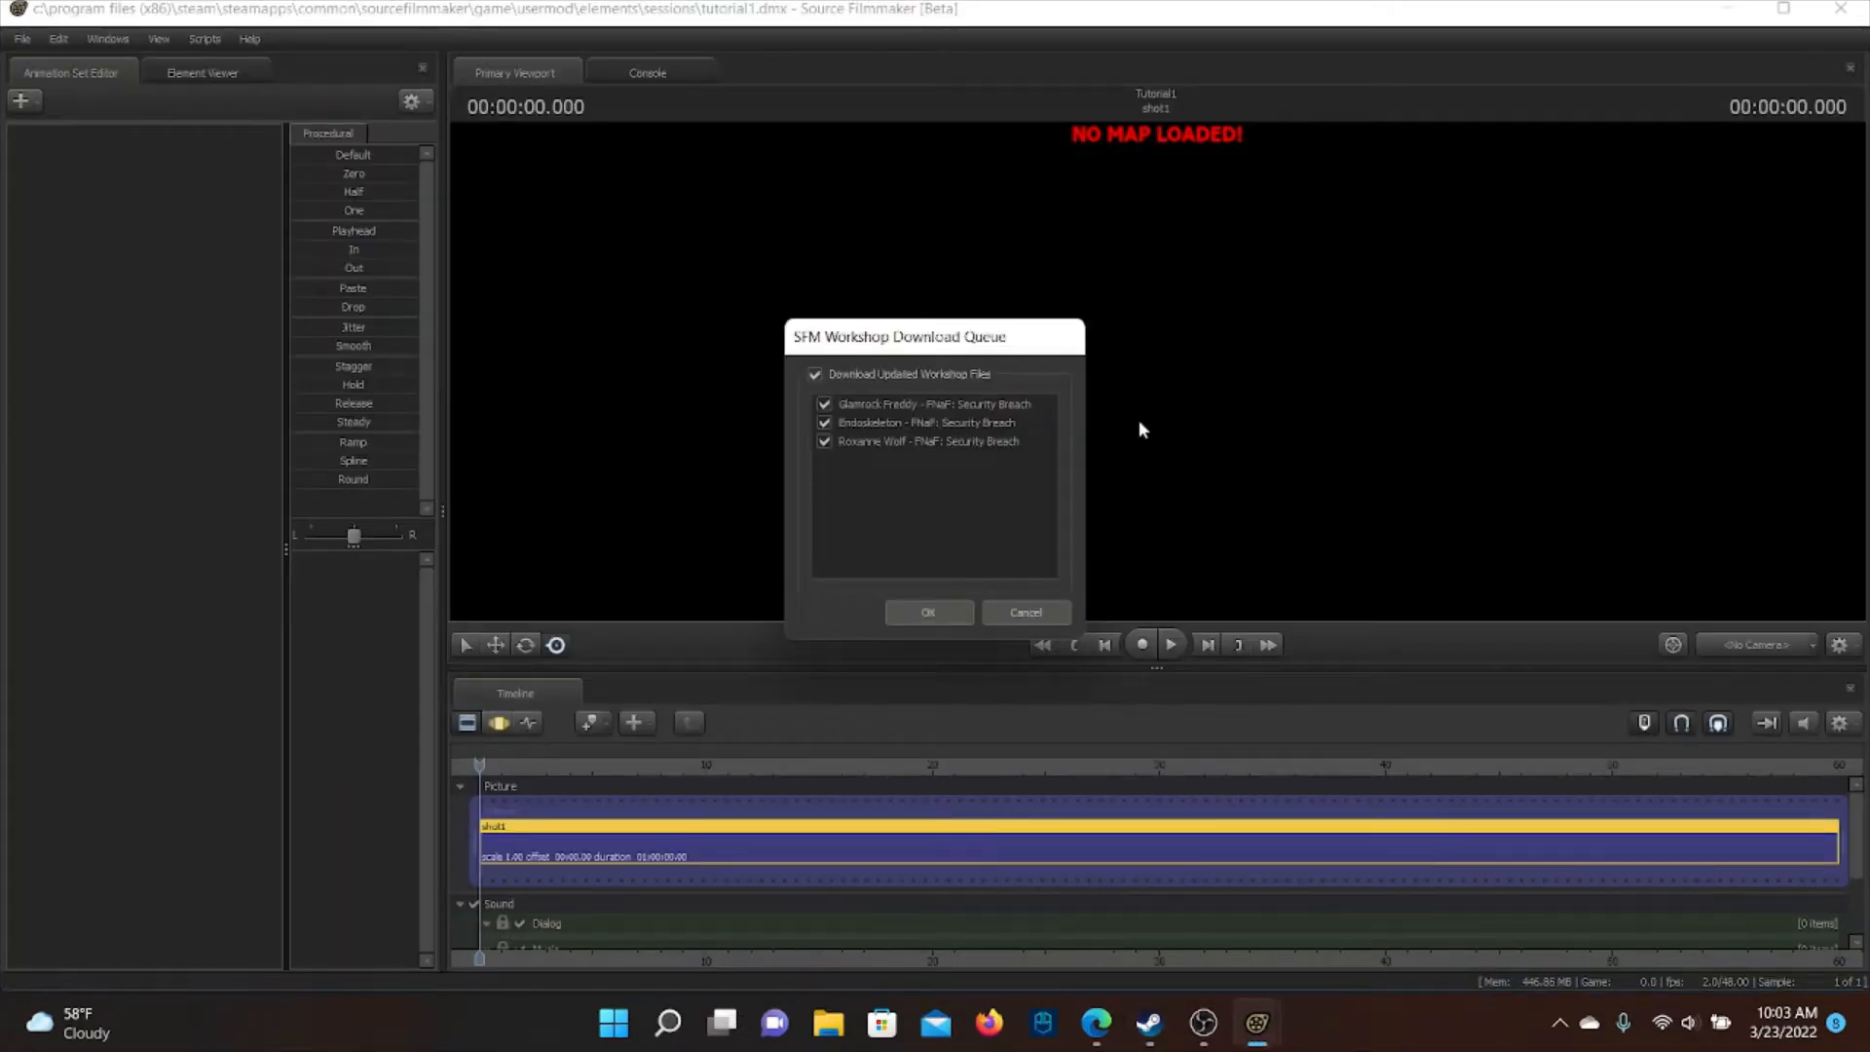
click(1146, 1027)
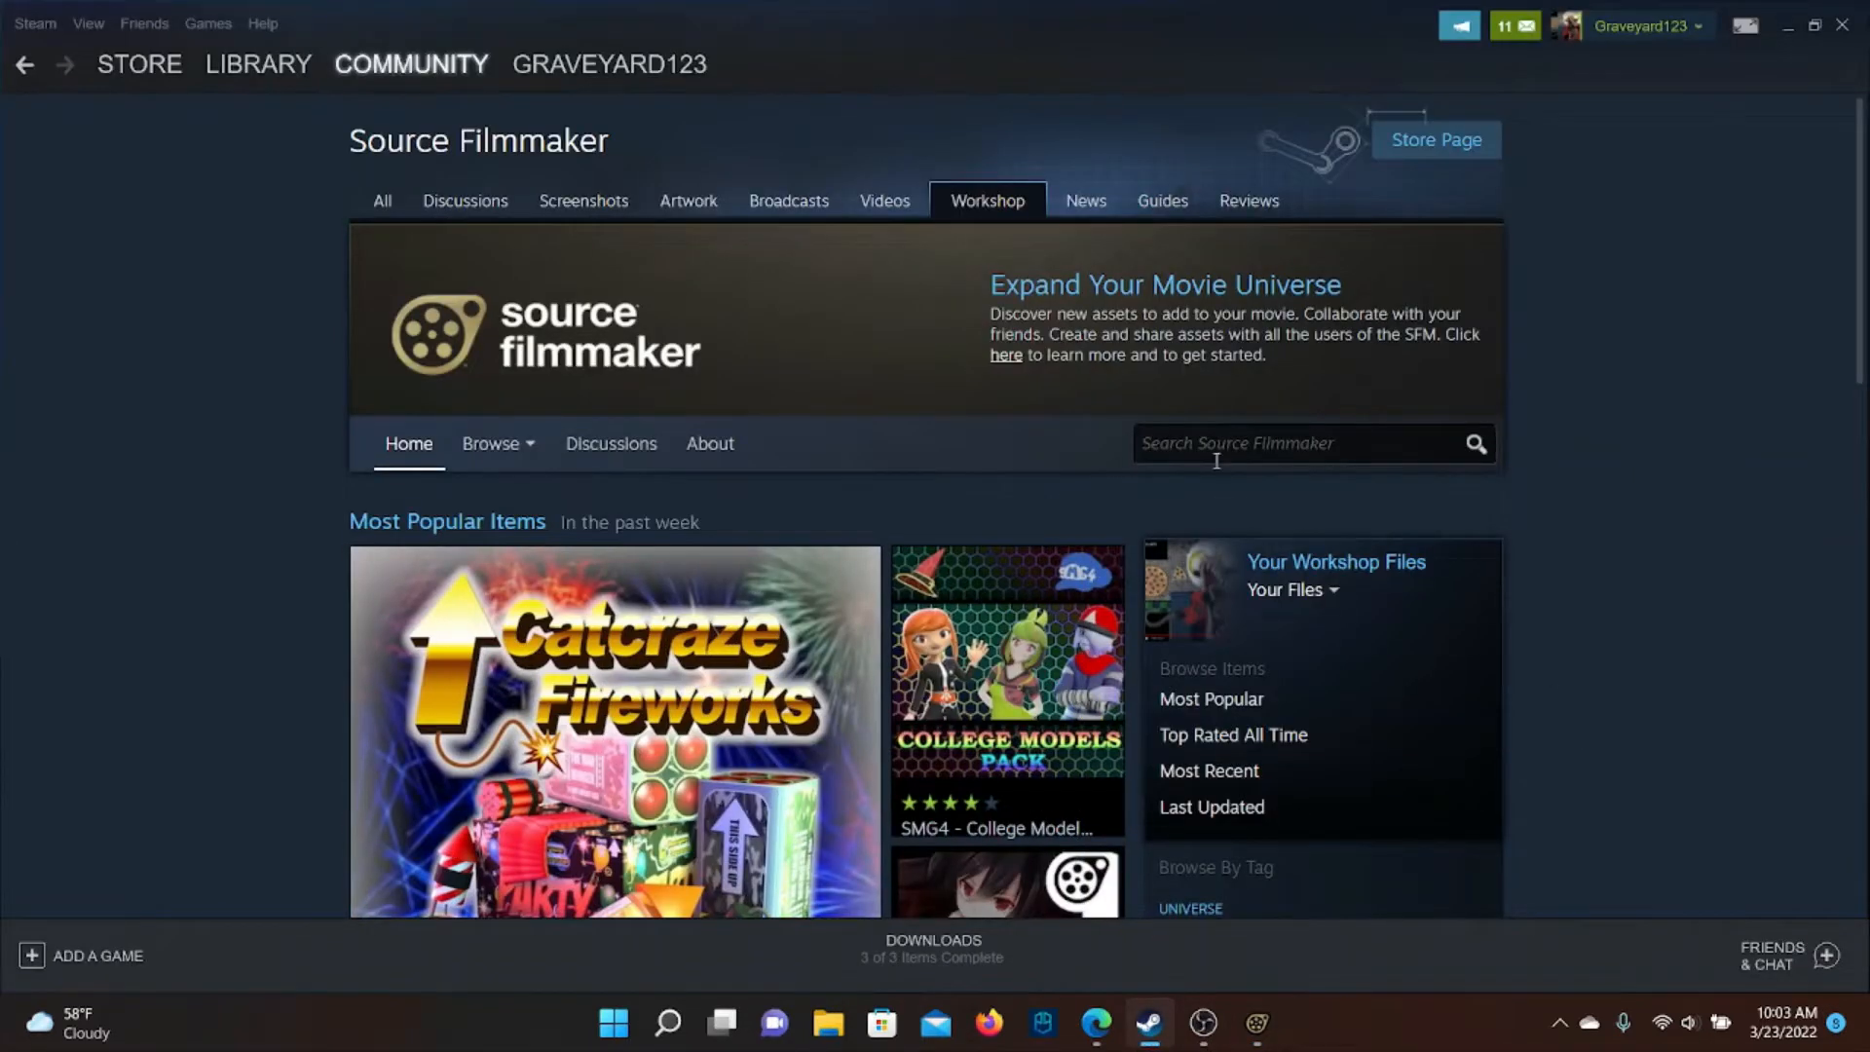
click(1234, 465)
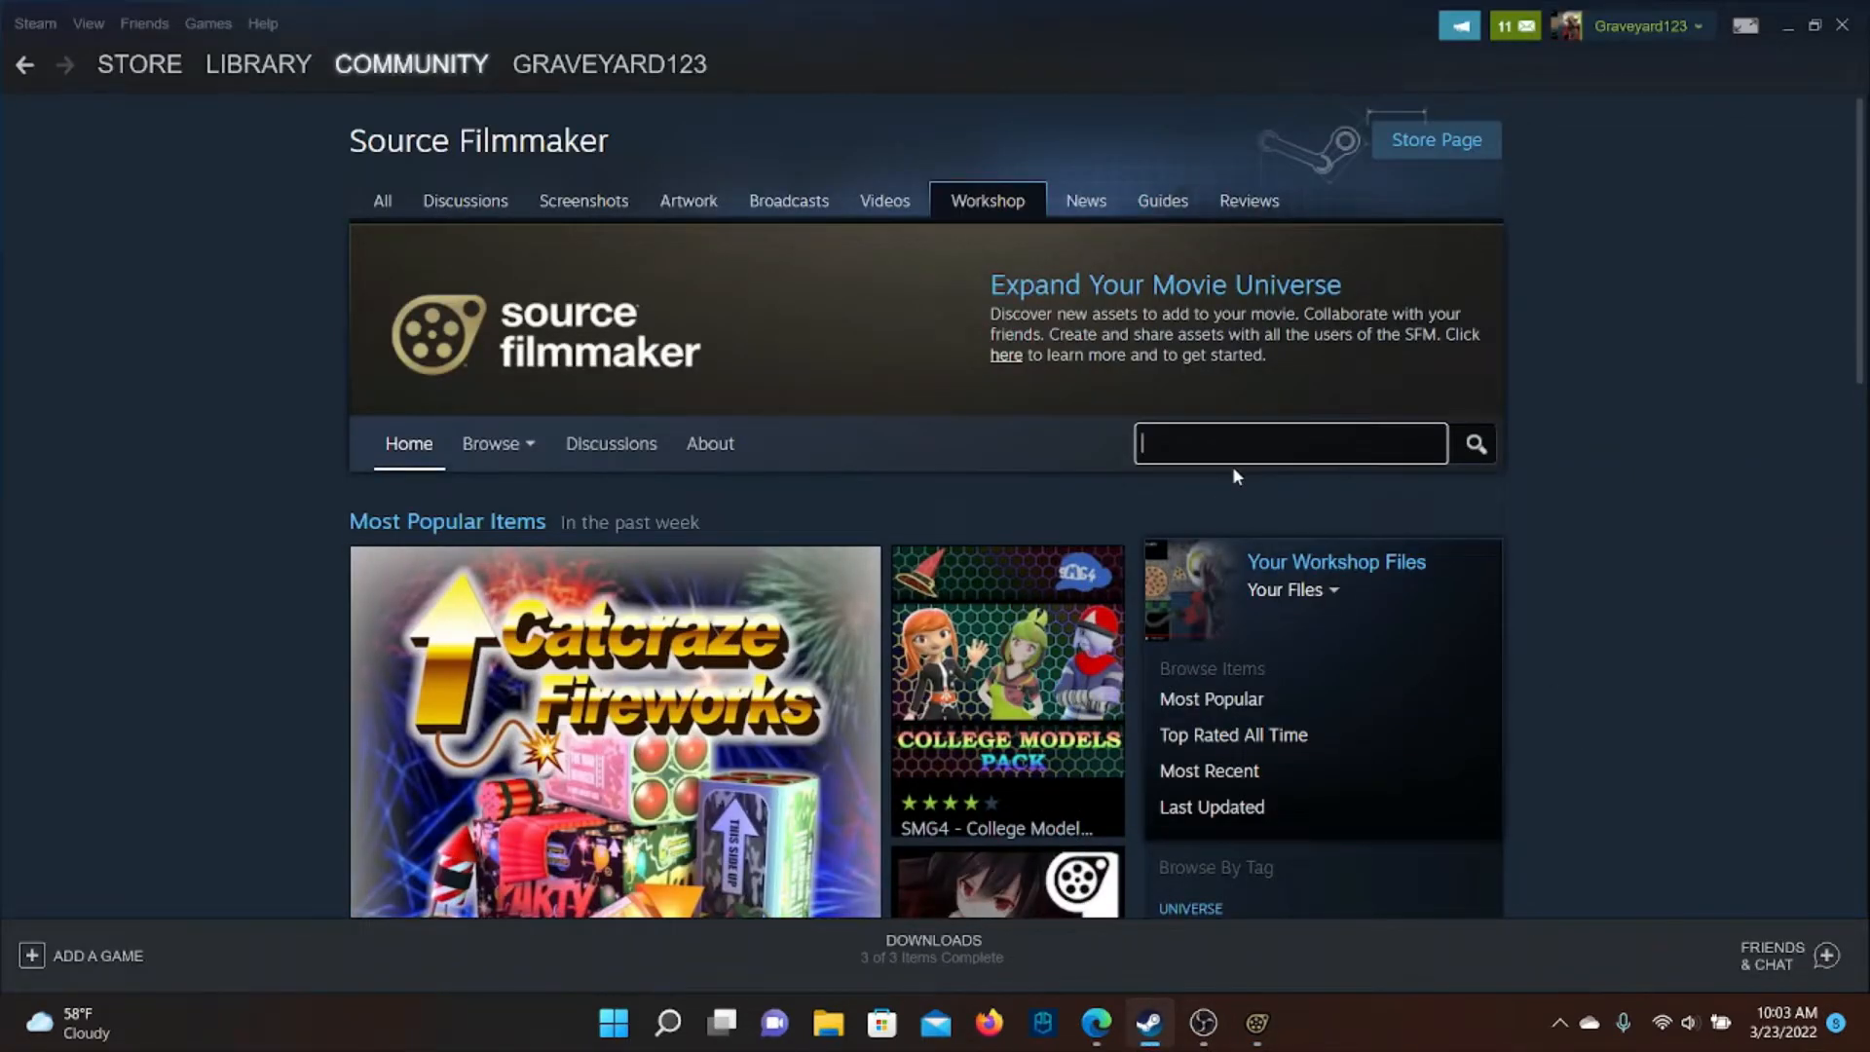
text(fnaf)
key(Return)
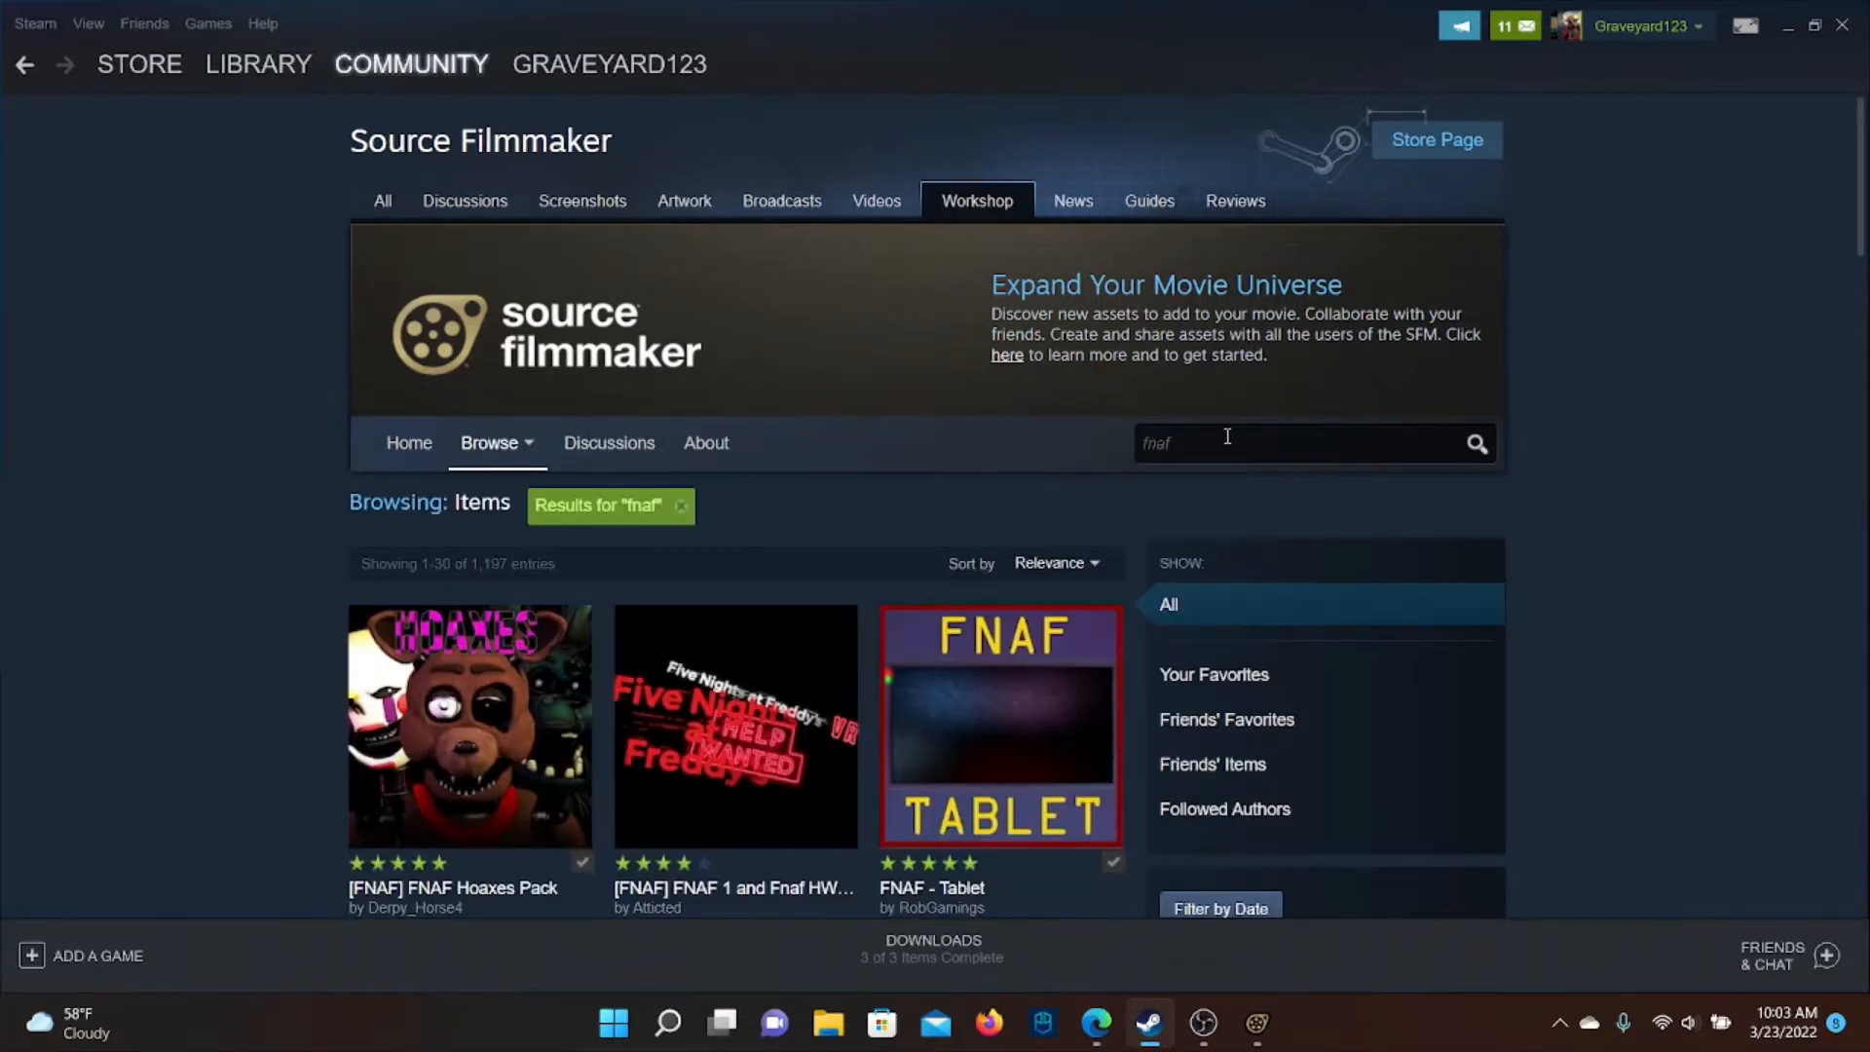
Browse the first page of fnaf Workshop results to examine the available models, props and map assets
scroll(882, 487, down, 6)
scroll(848, 350, down, 5)
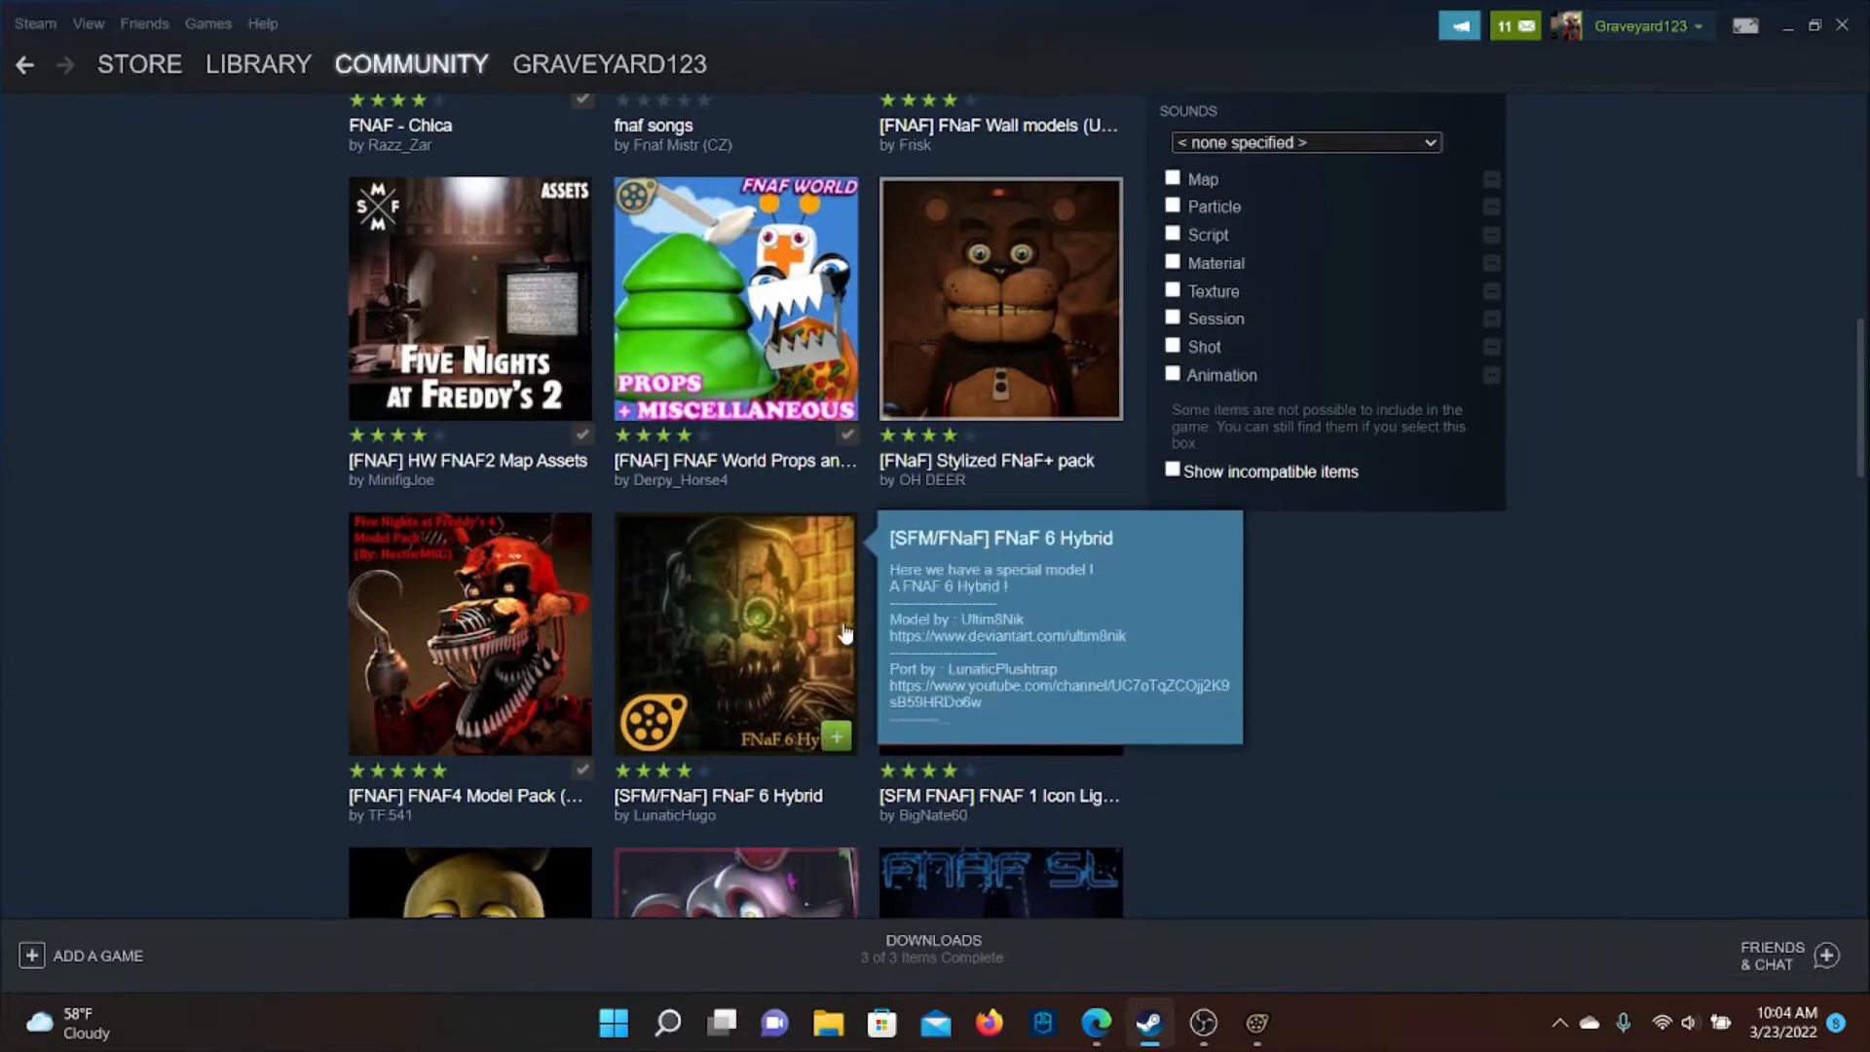
scroll(1110, 793, down, 4)
scroll(1589, 736, down, 4)
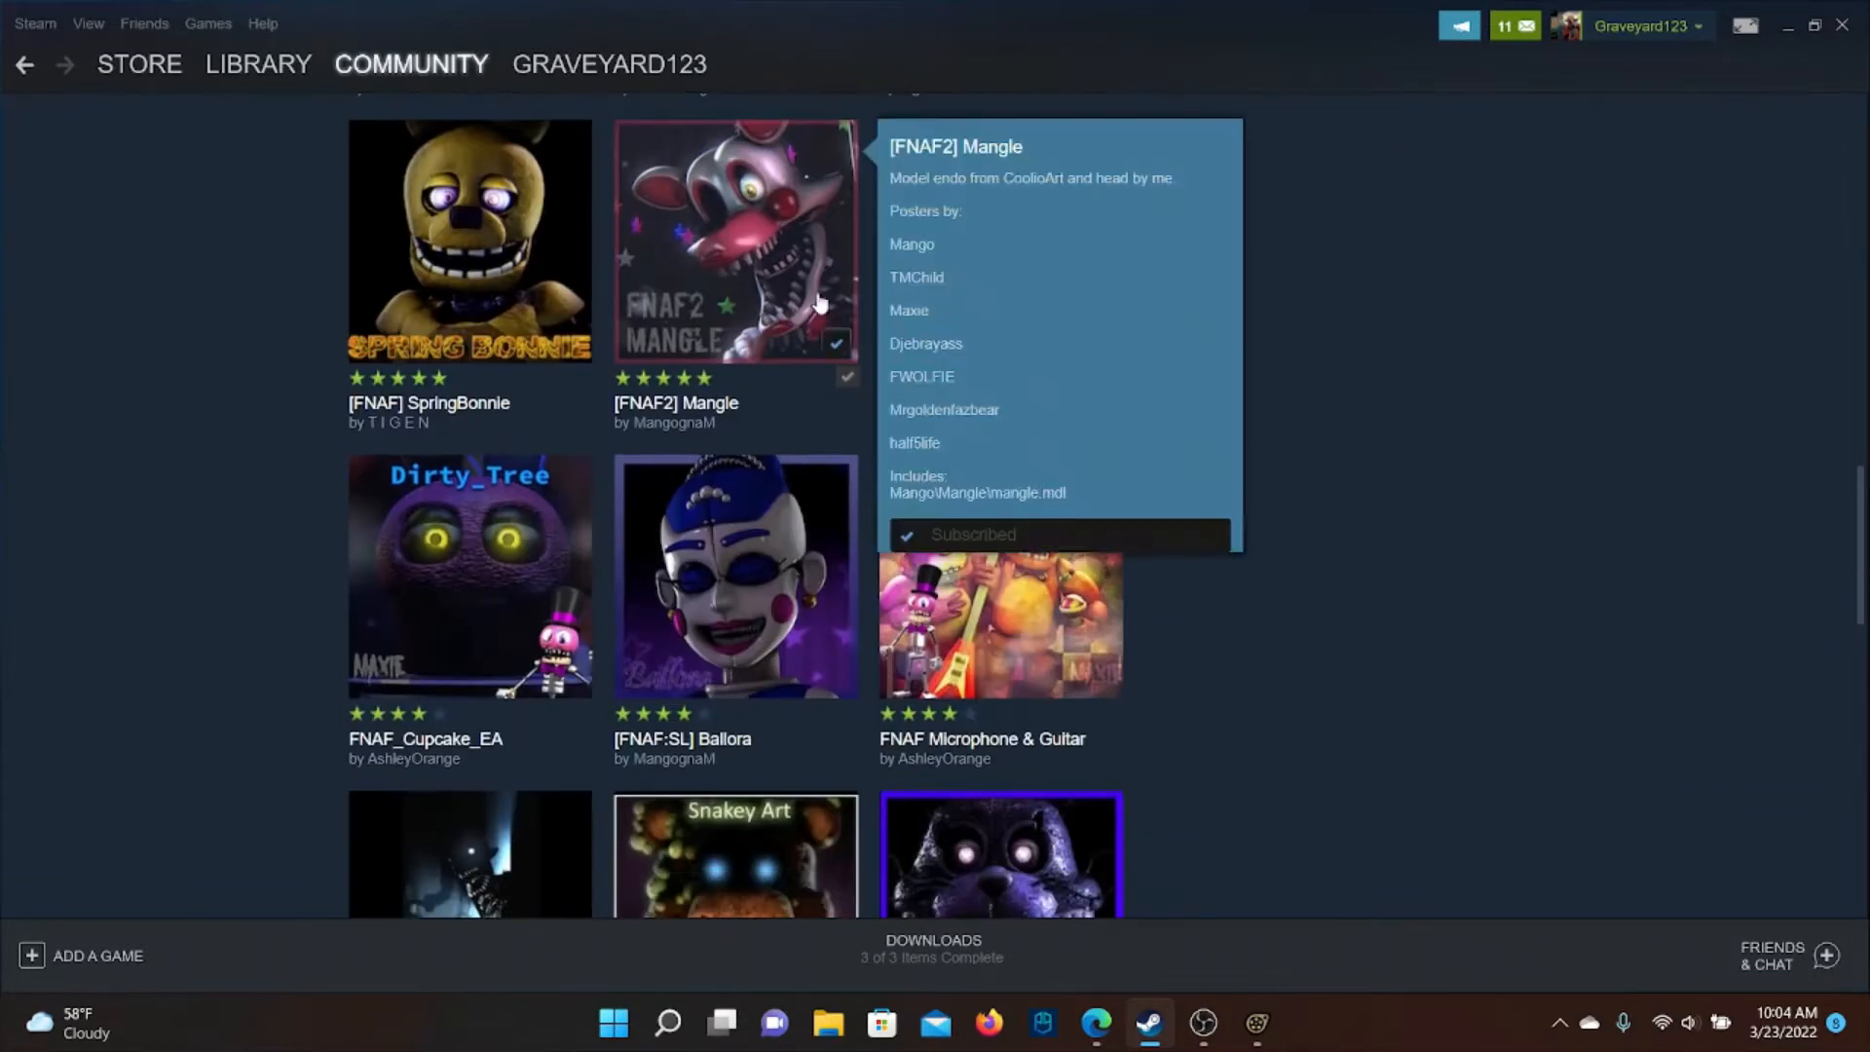
scroll(1440, 533, down, 6)
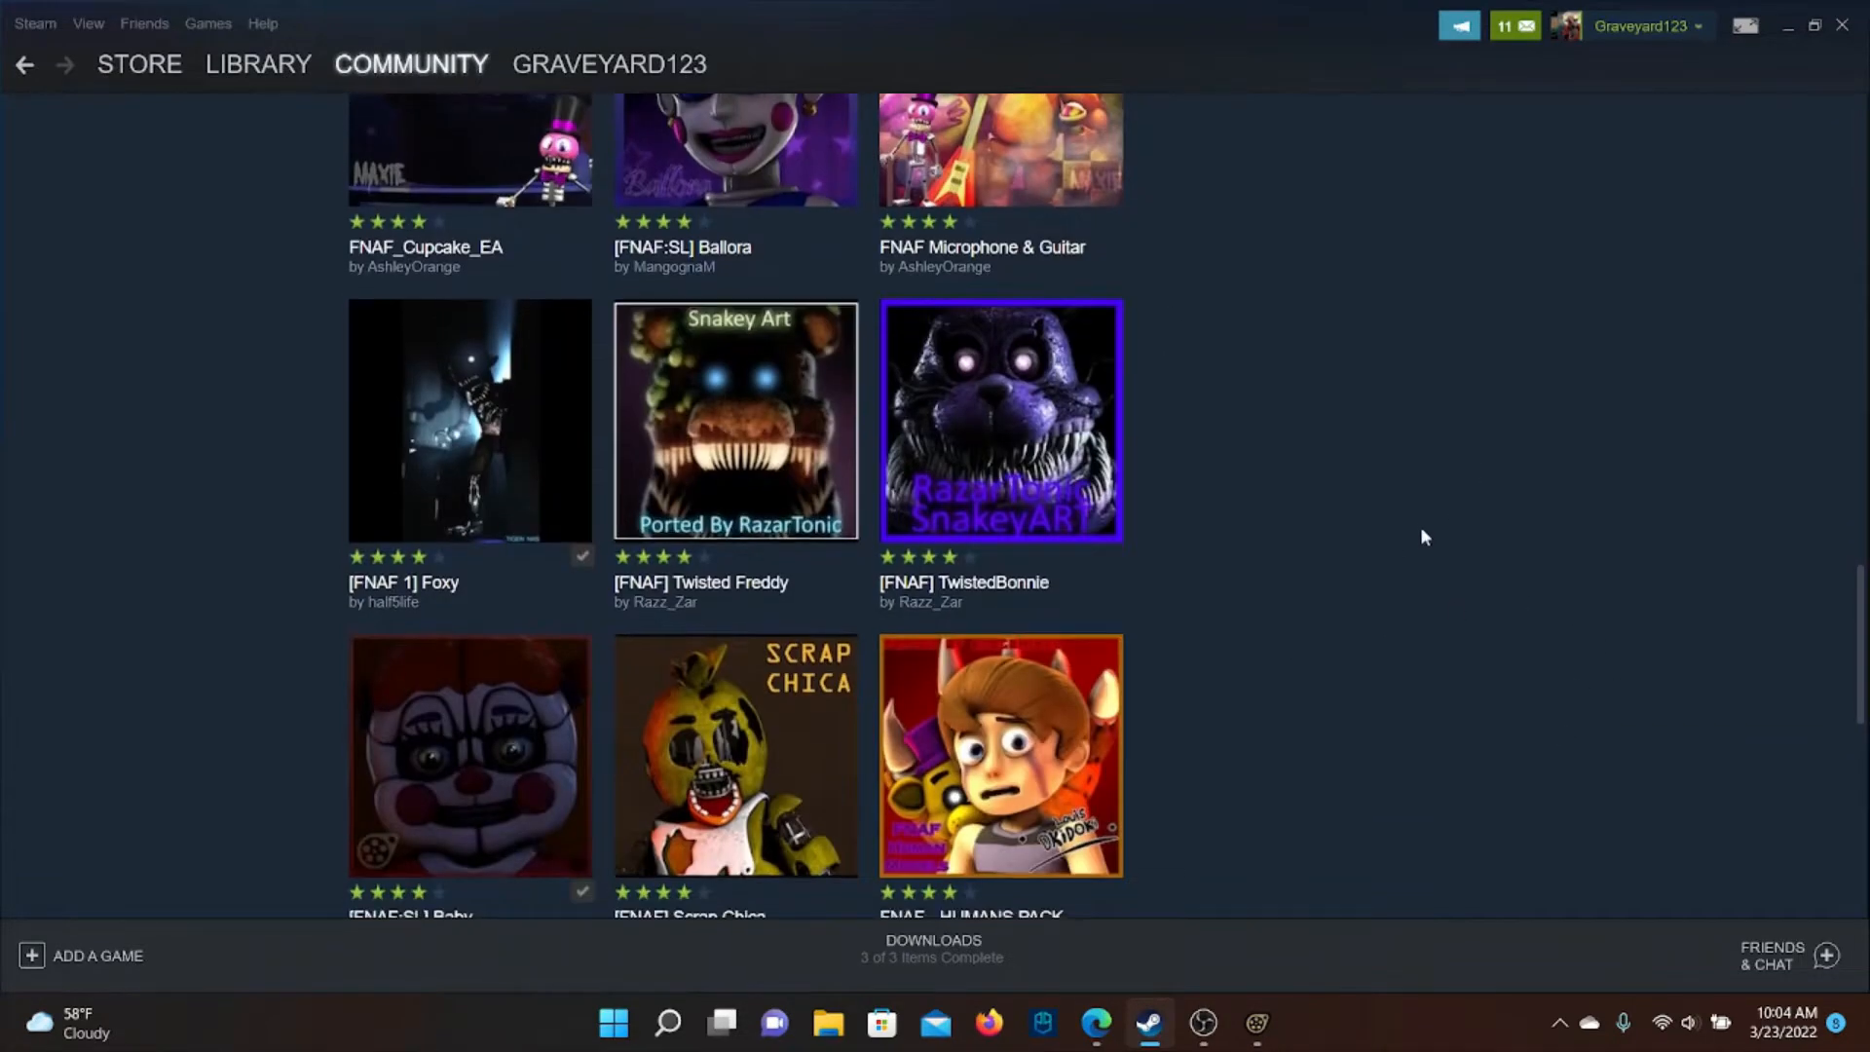
scroll(1417, 507, down, 3)
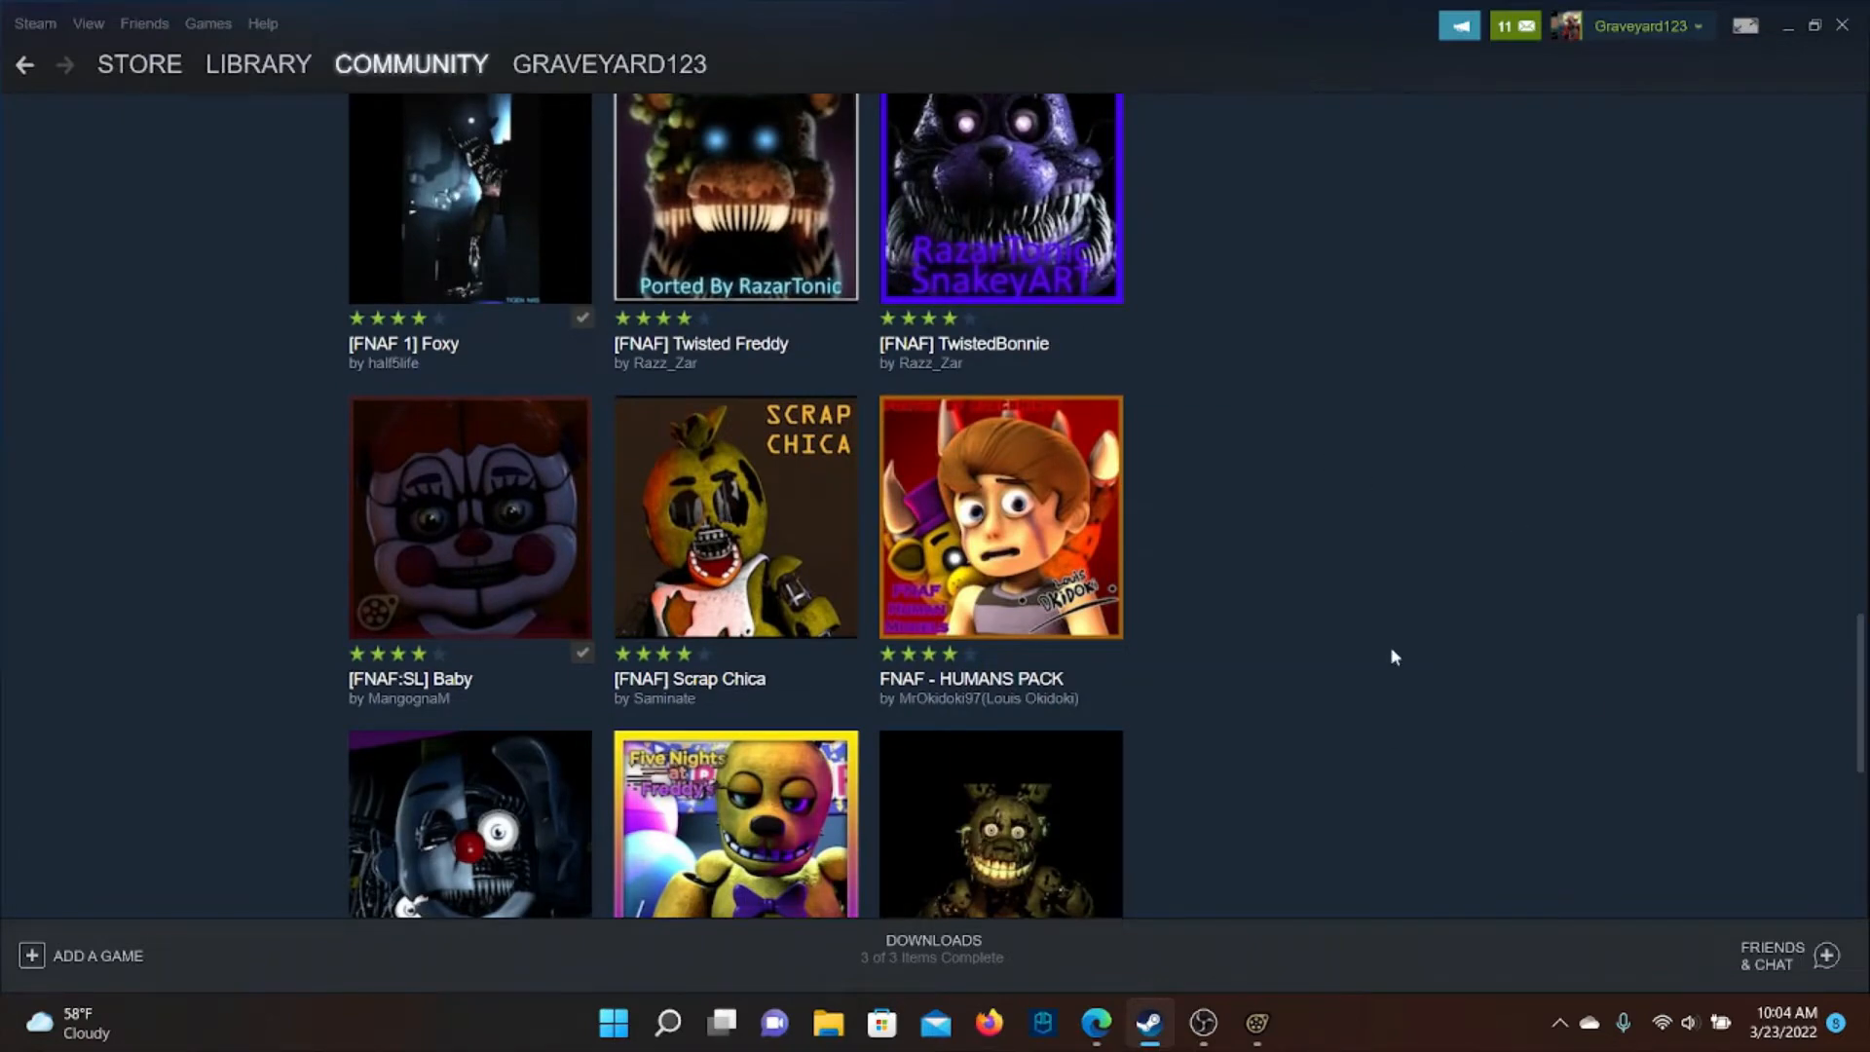
scroll(1500, 624, down, 8)
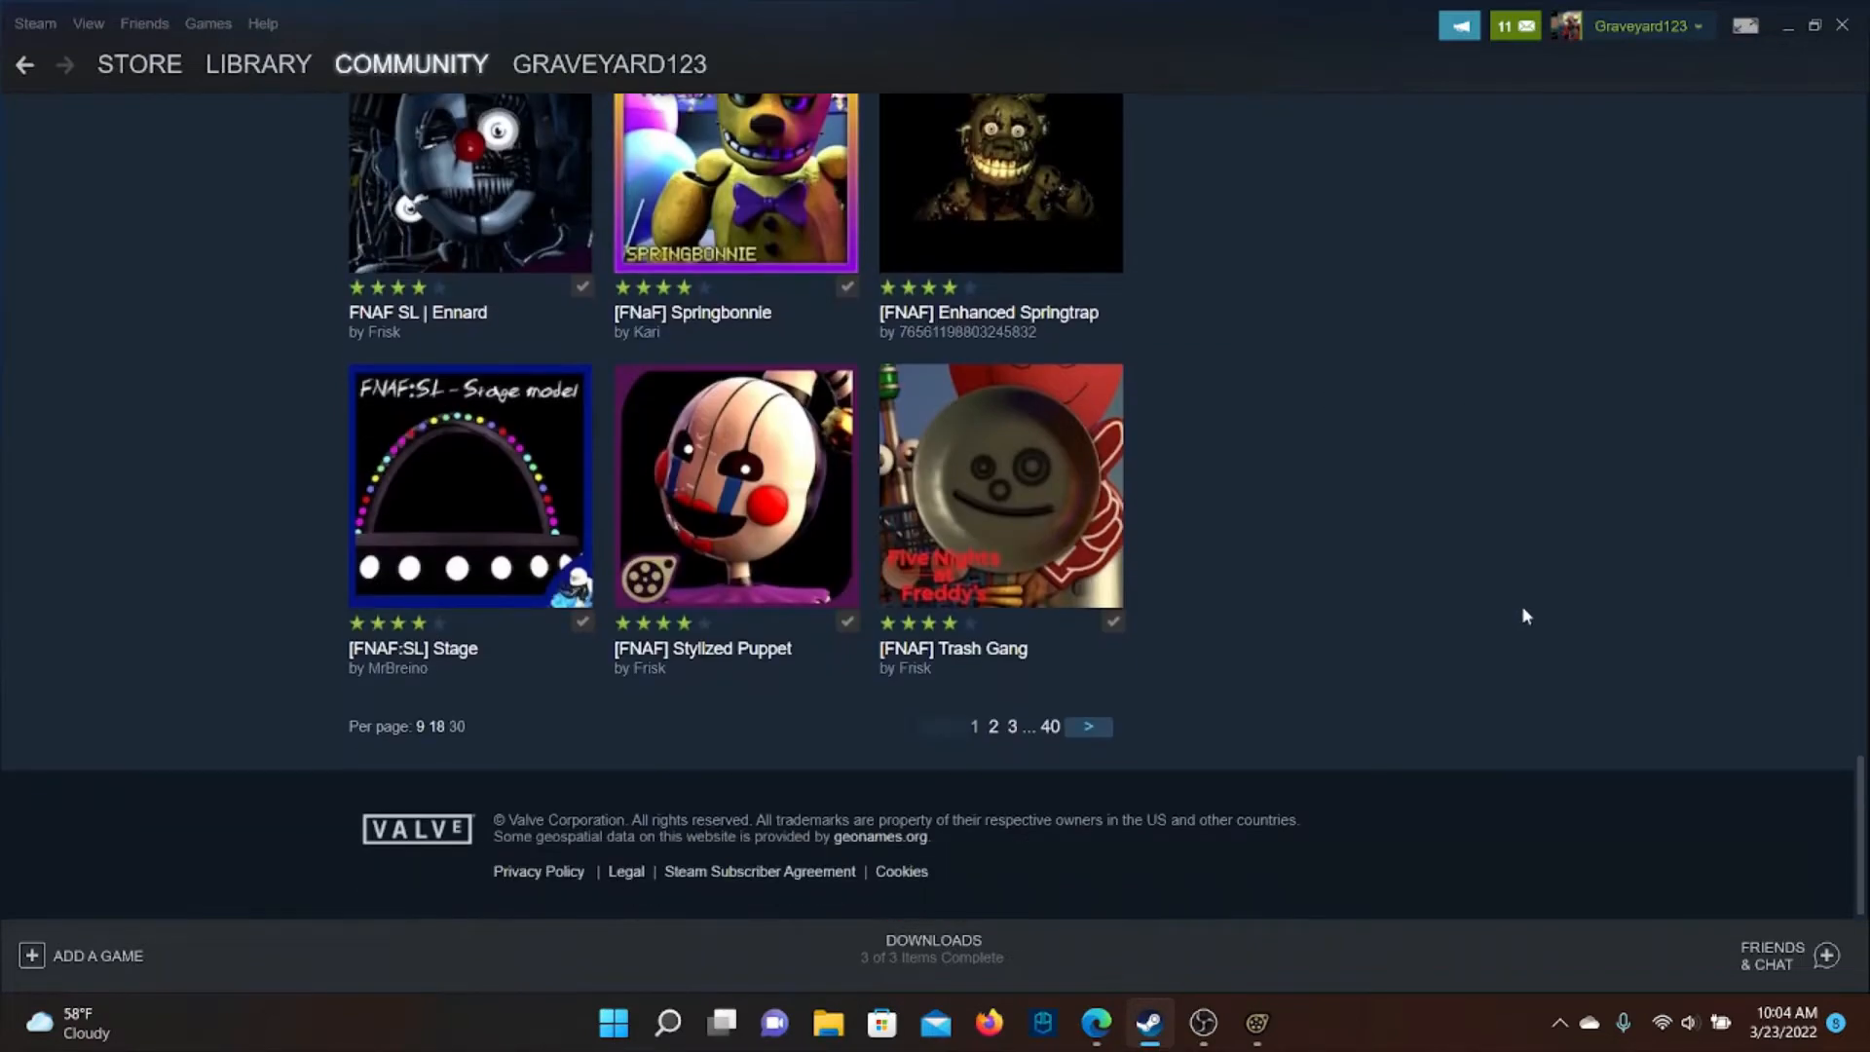
scroll(1520, 614, up, 3)
scroll(1519, 620, up, 10)
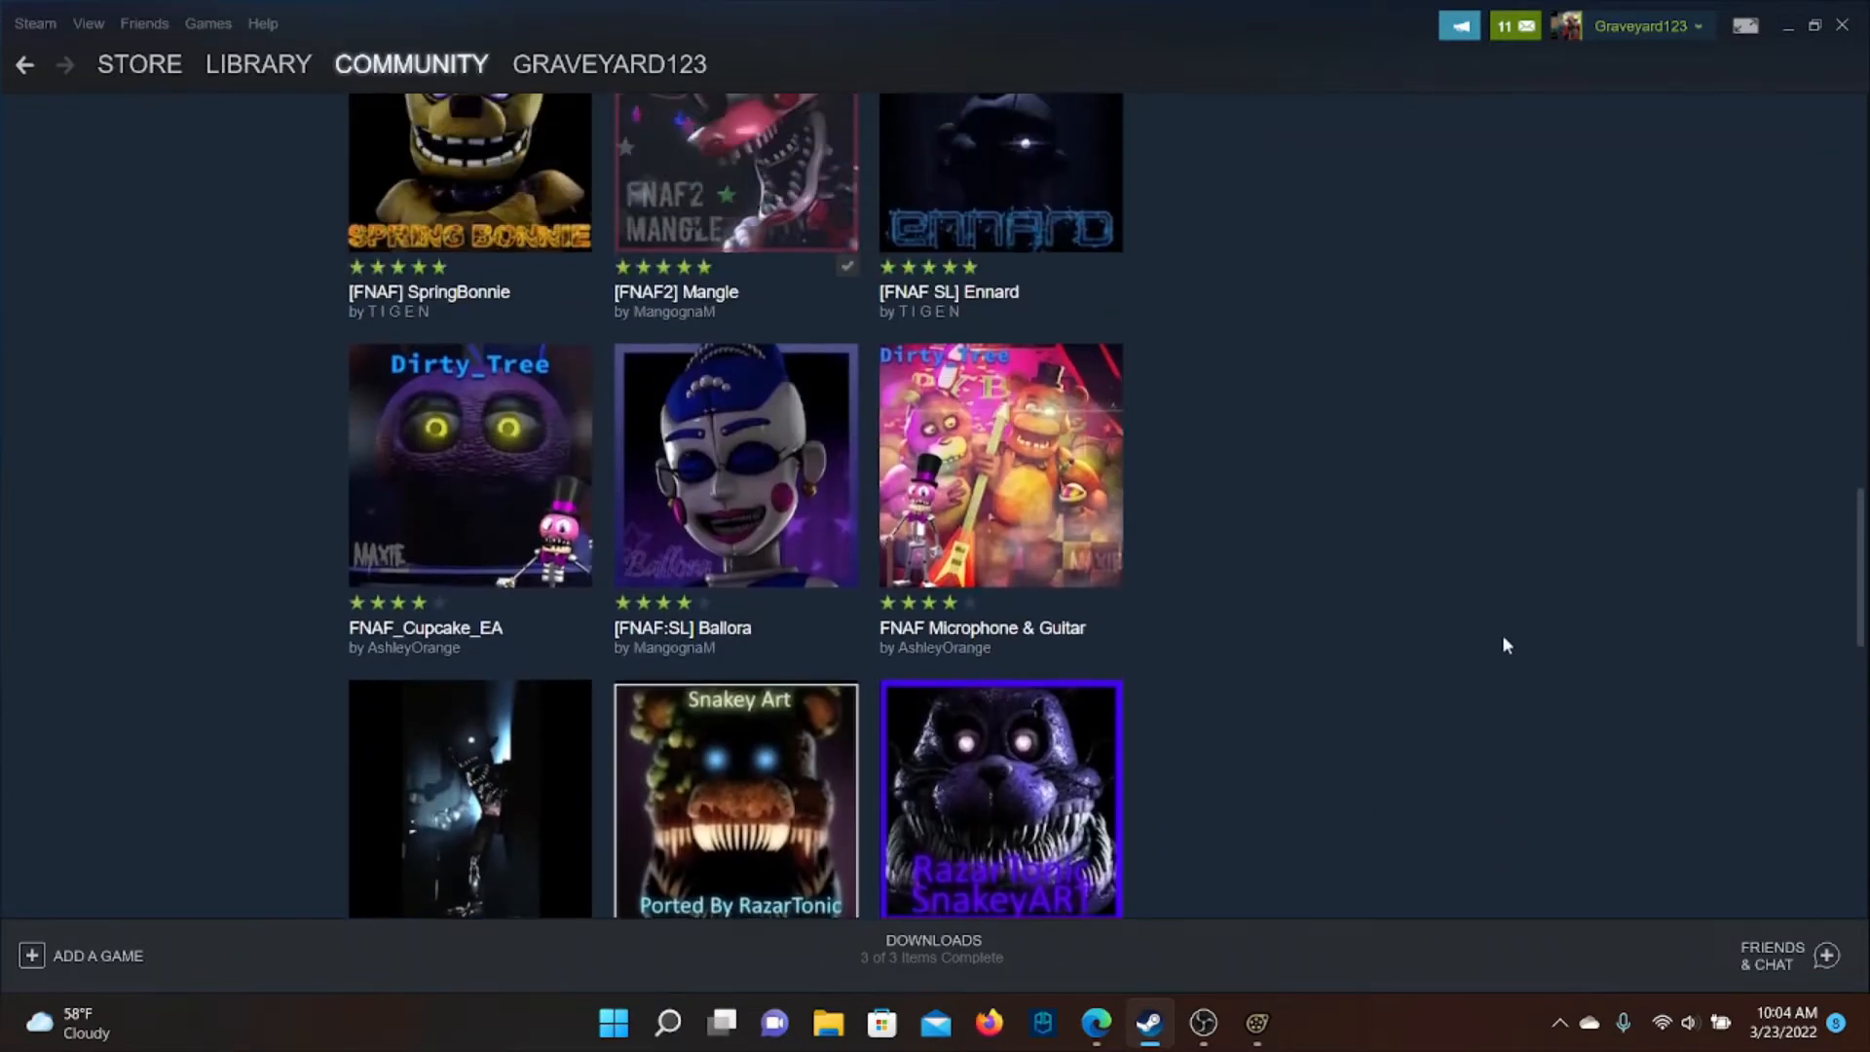
scroll(1651, 684, down, 5)
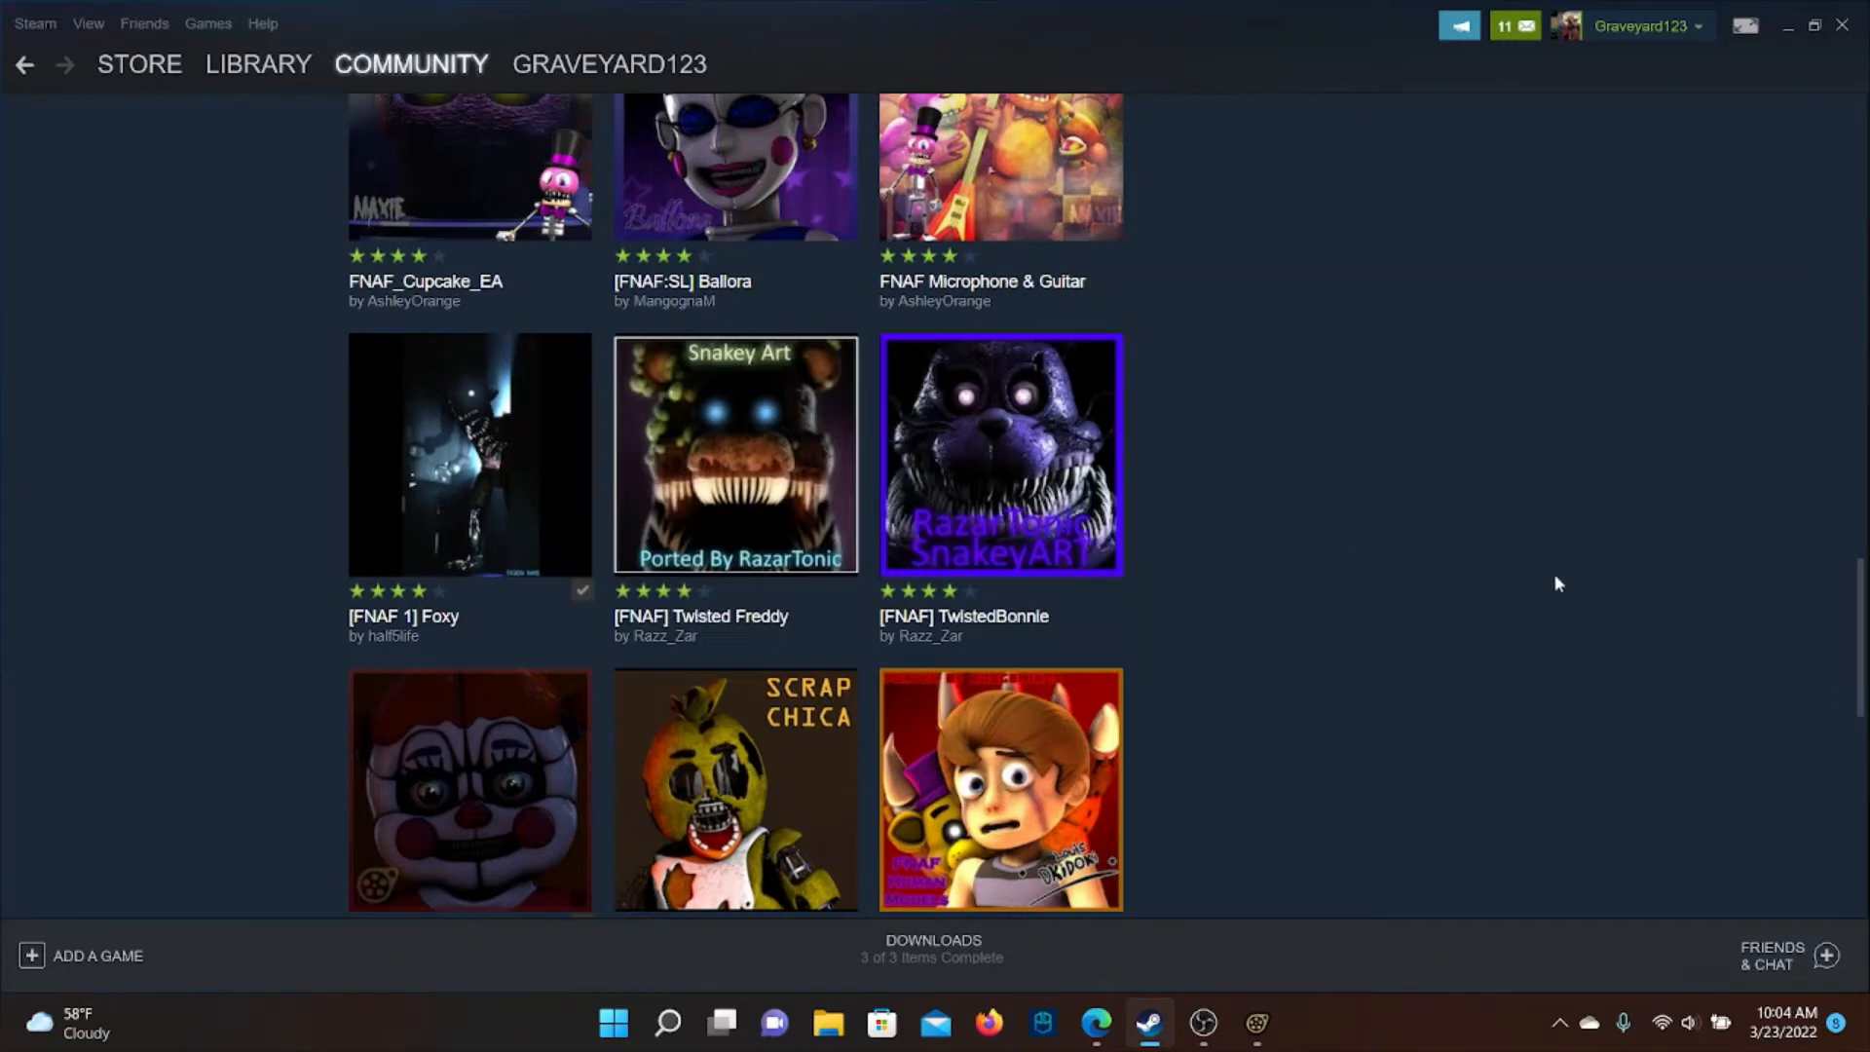
scroll(1566, 609, up, 15)
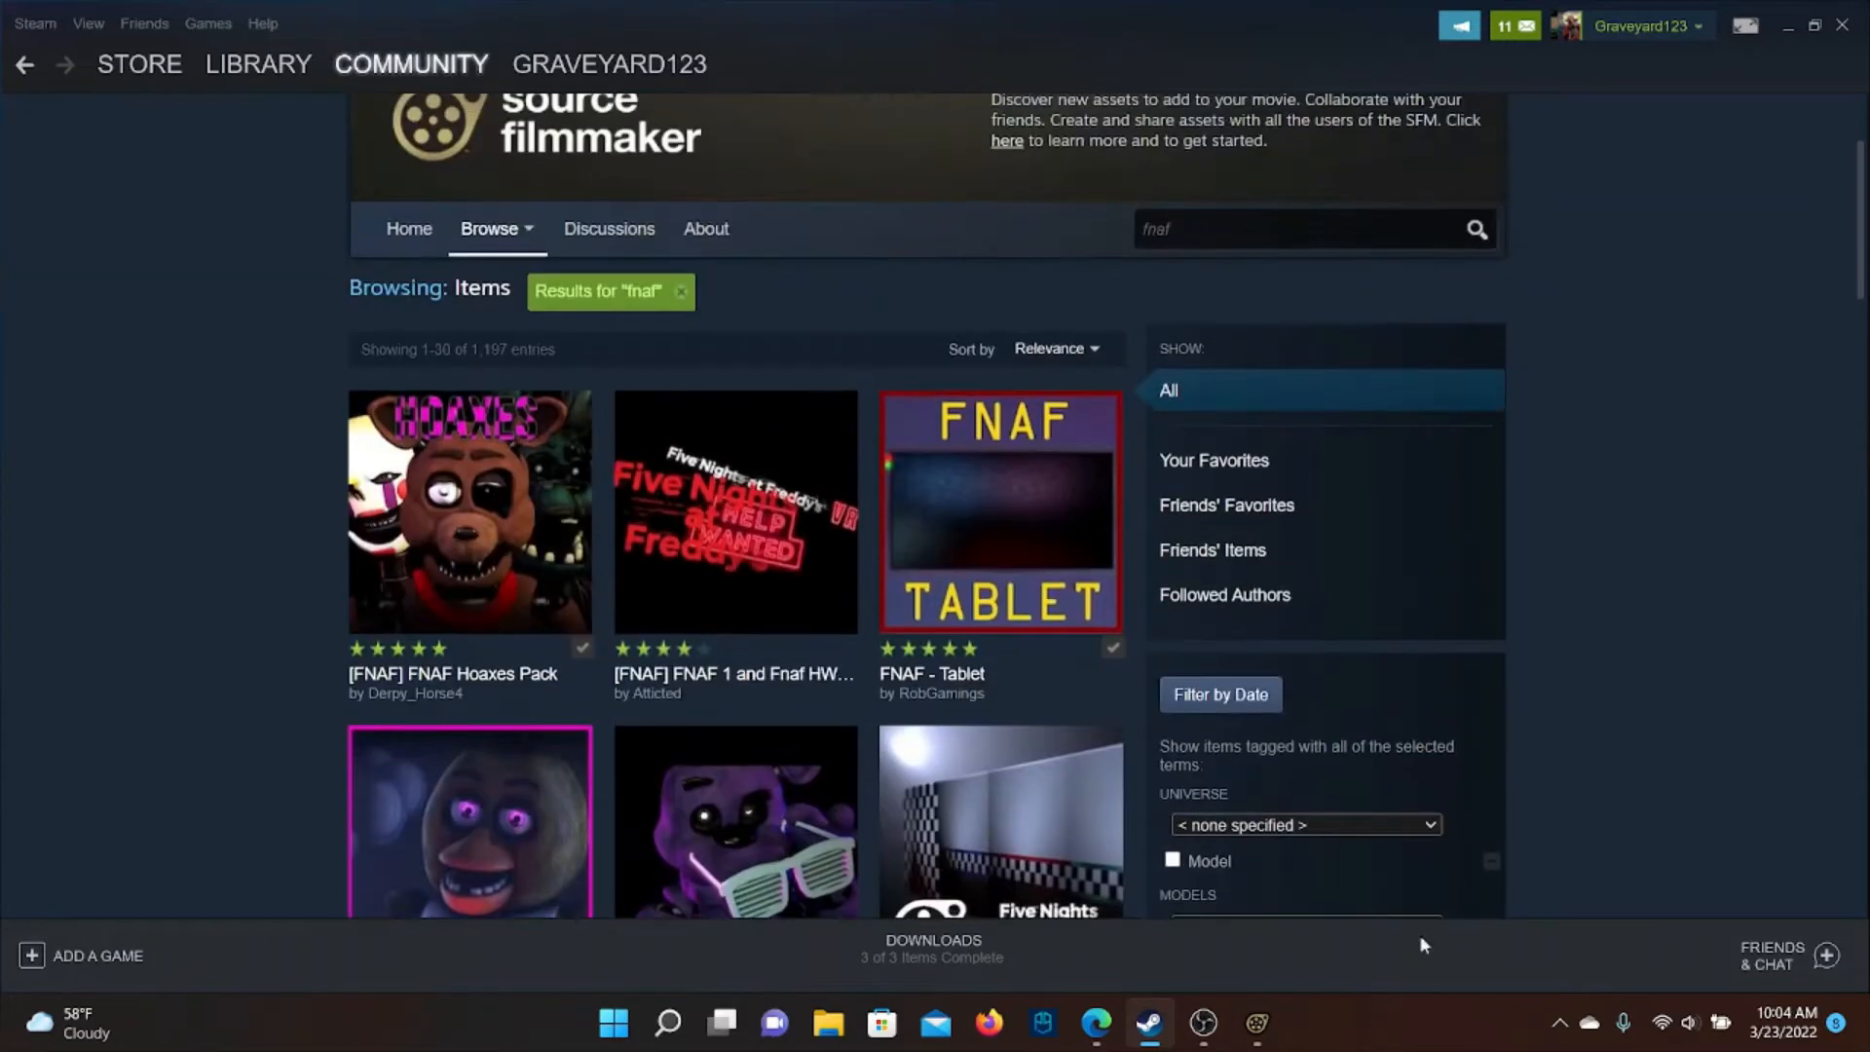
Switch back to Source Filmmaker and dismiss the SFM Workshop Download Queue without downloading the updated files
mouse_move(1256, 1014)
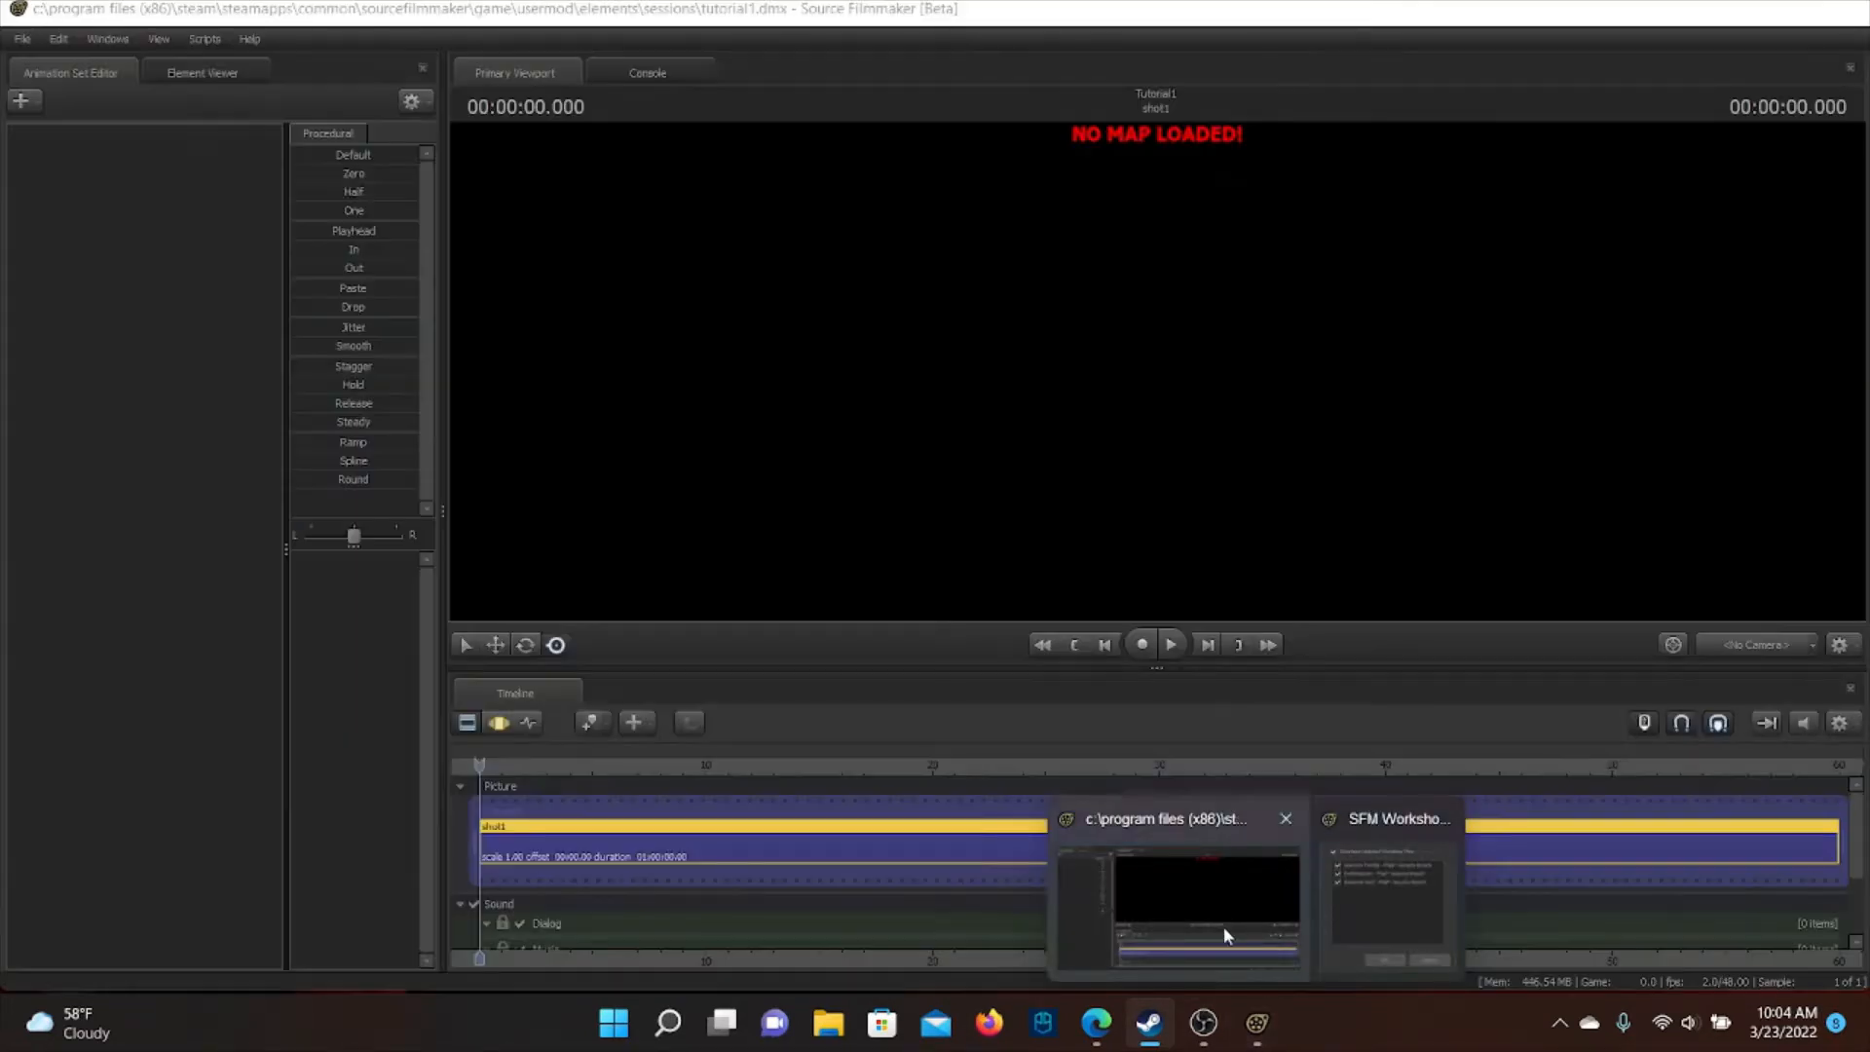
click(1224, 931)
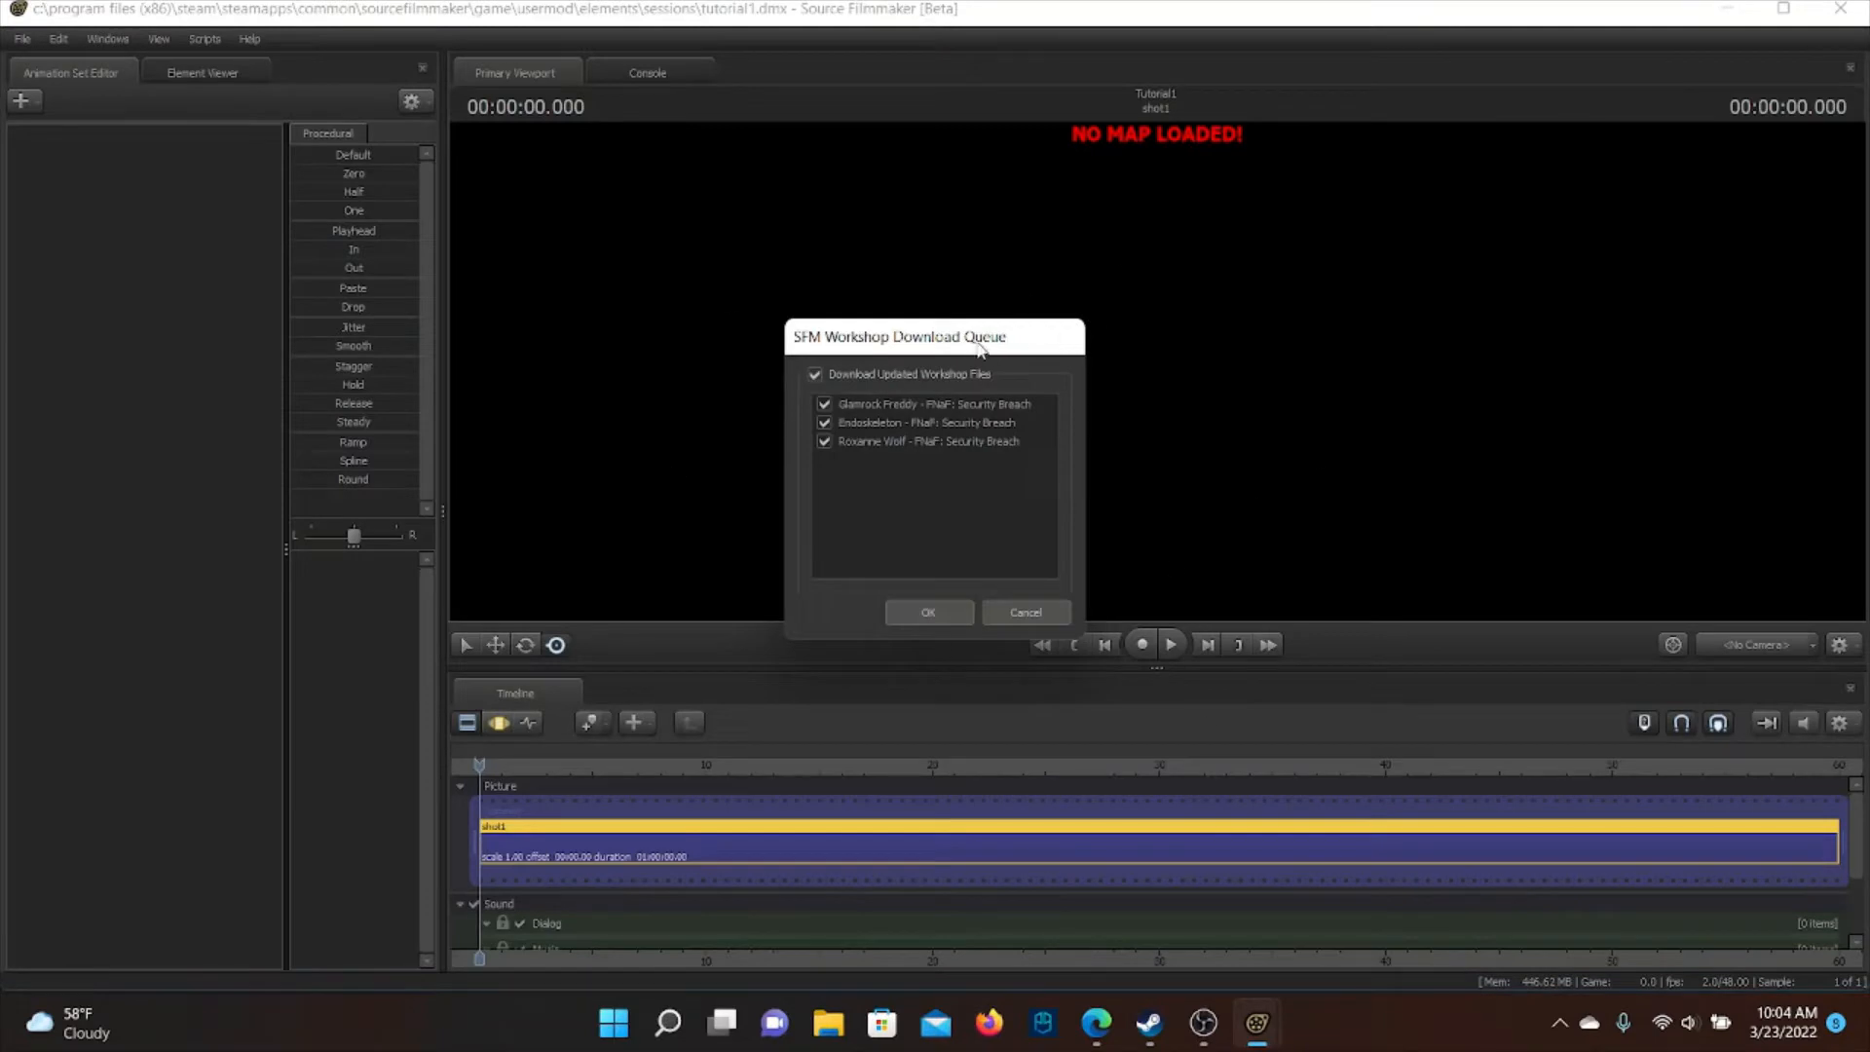
mouse_move(977, 341)
mouse_down()
mouse_move(977, 409)
mouse_move(1080, 196)
mouse_move(988, 355)
mouse_up()
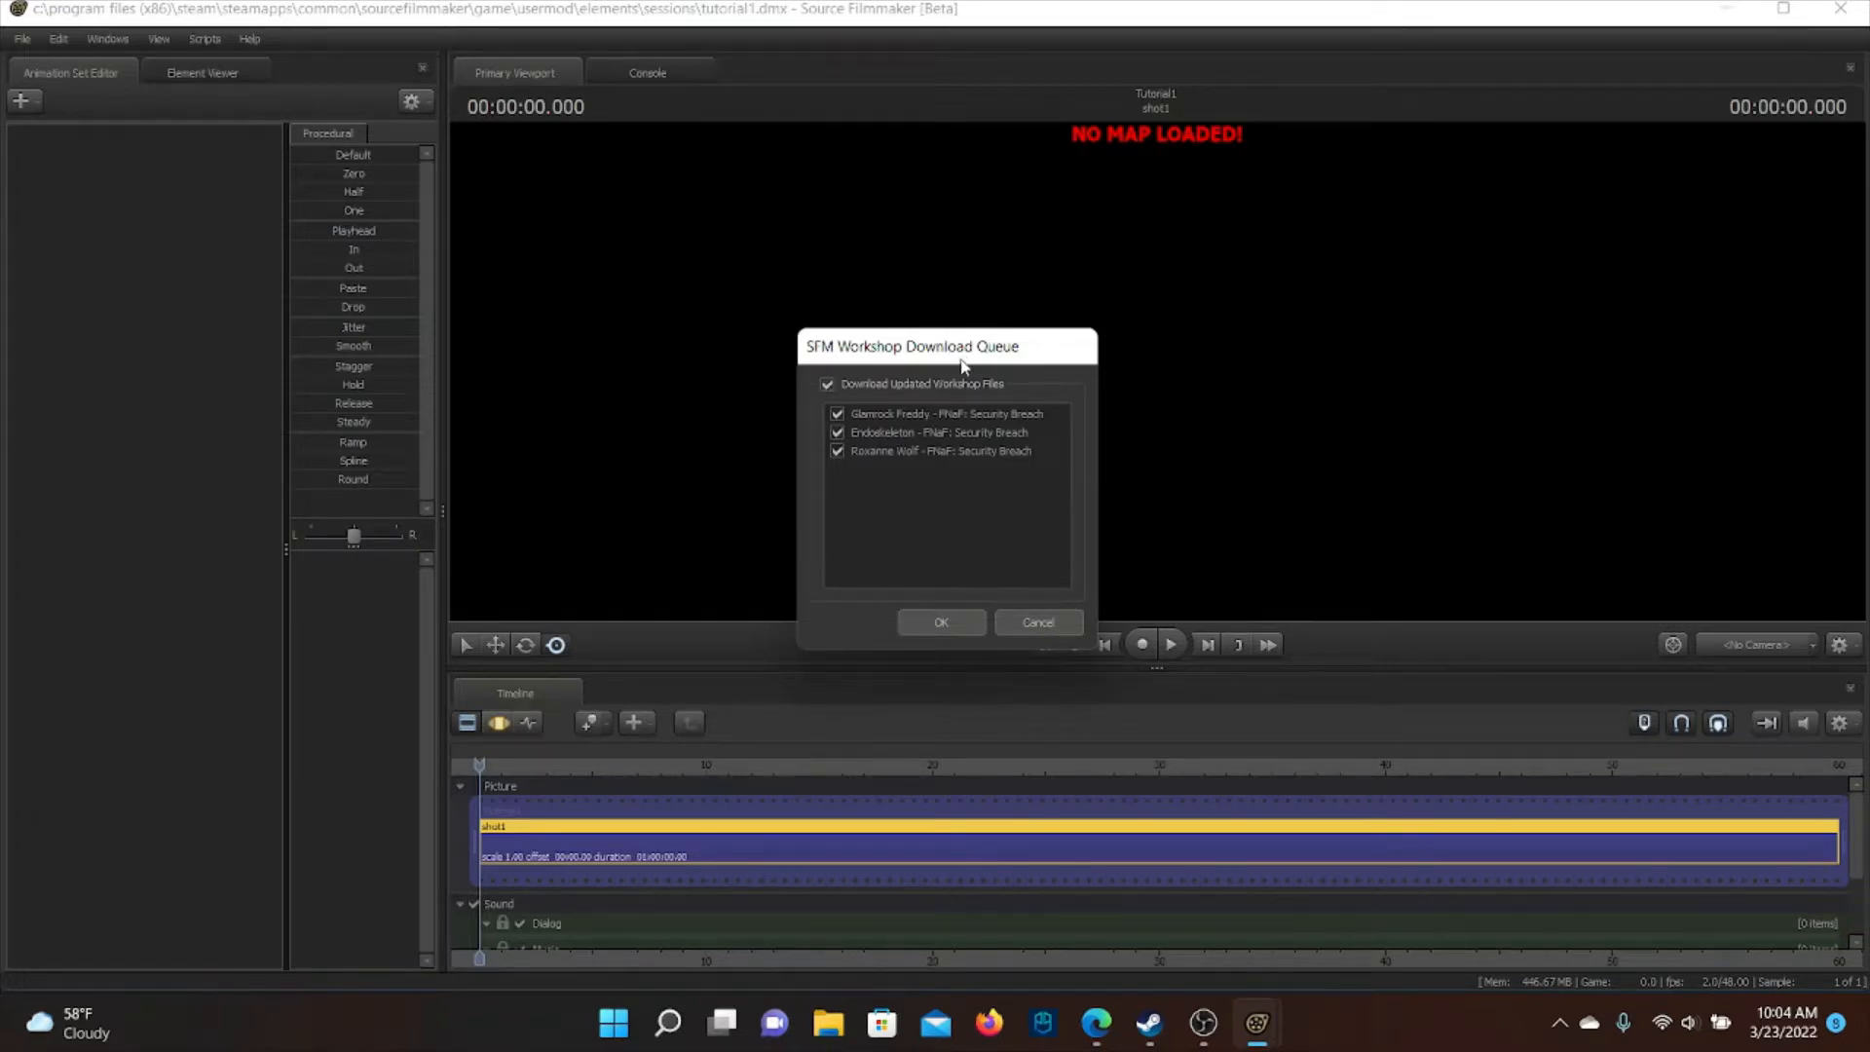
drag(977, 357, 989, 430)
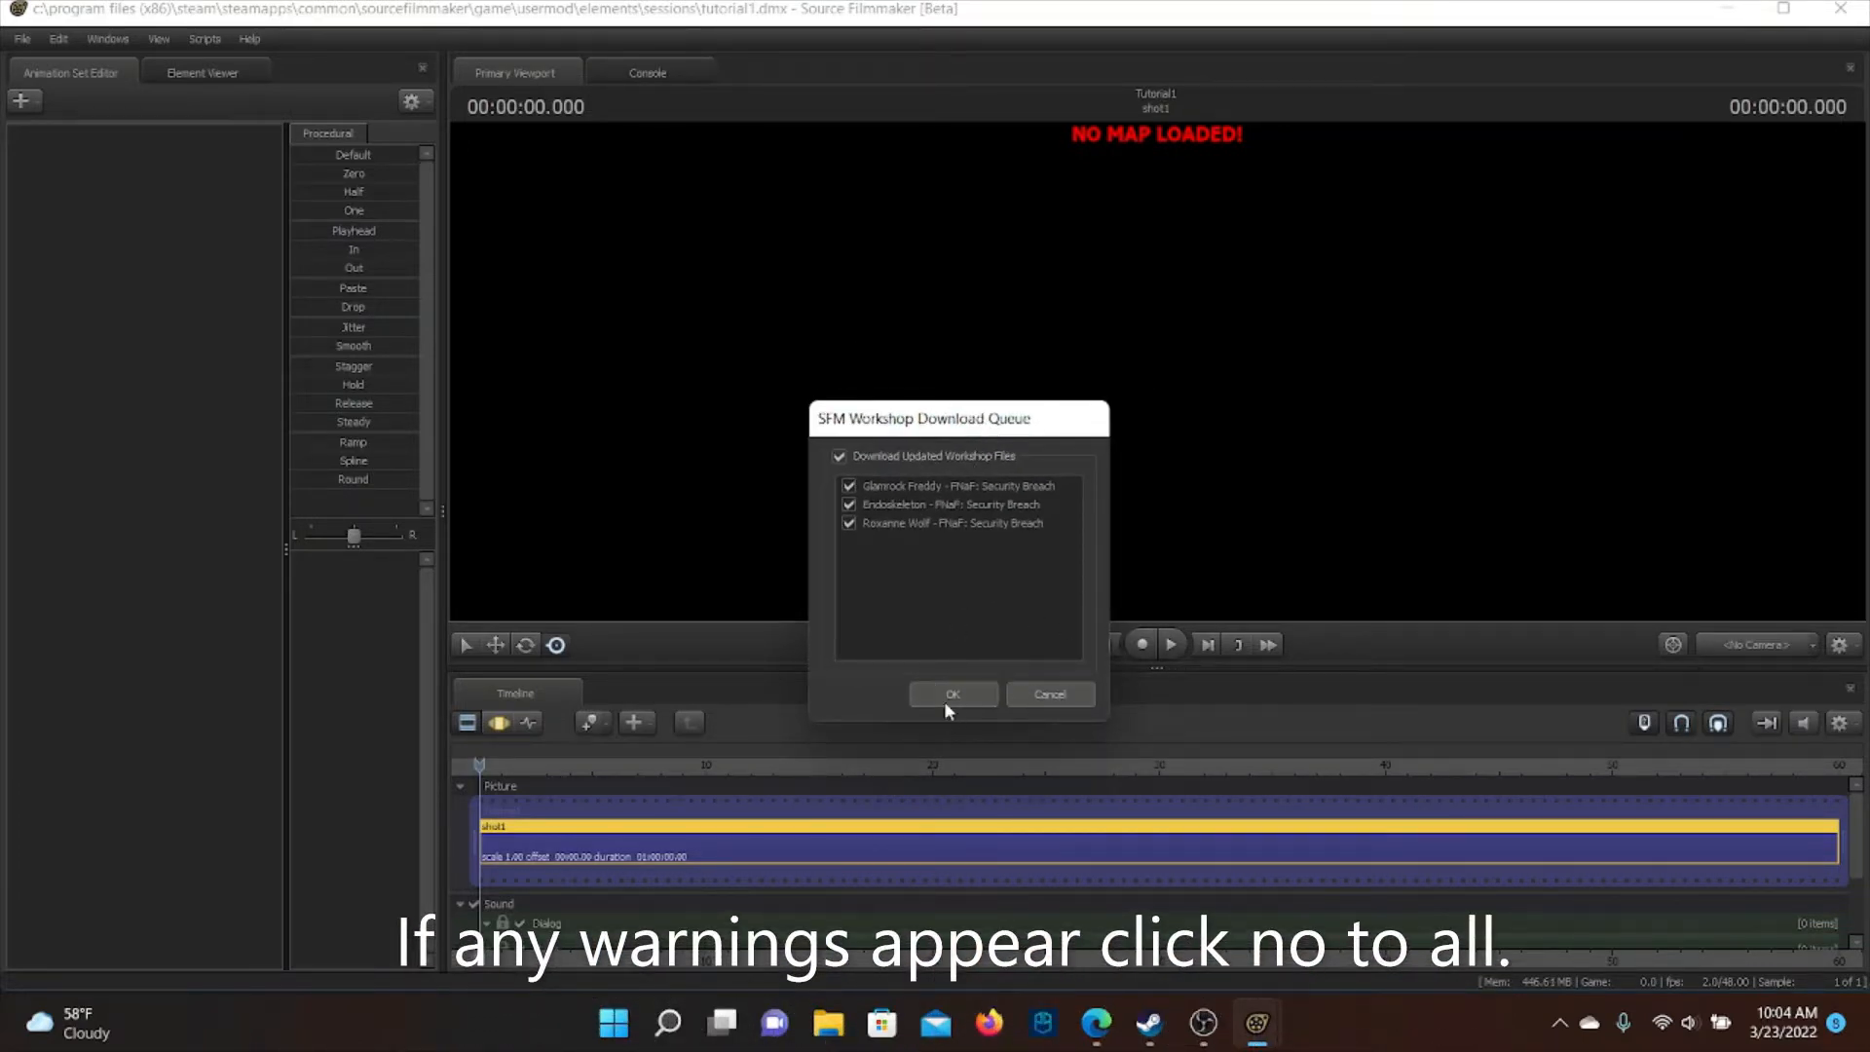
click(1058, 693)
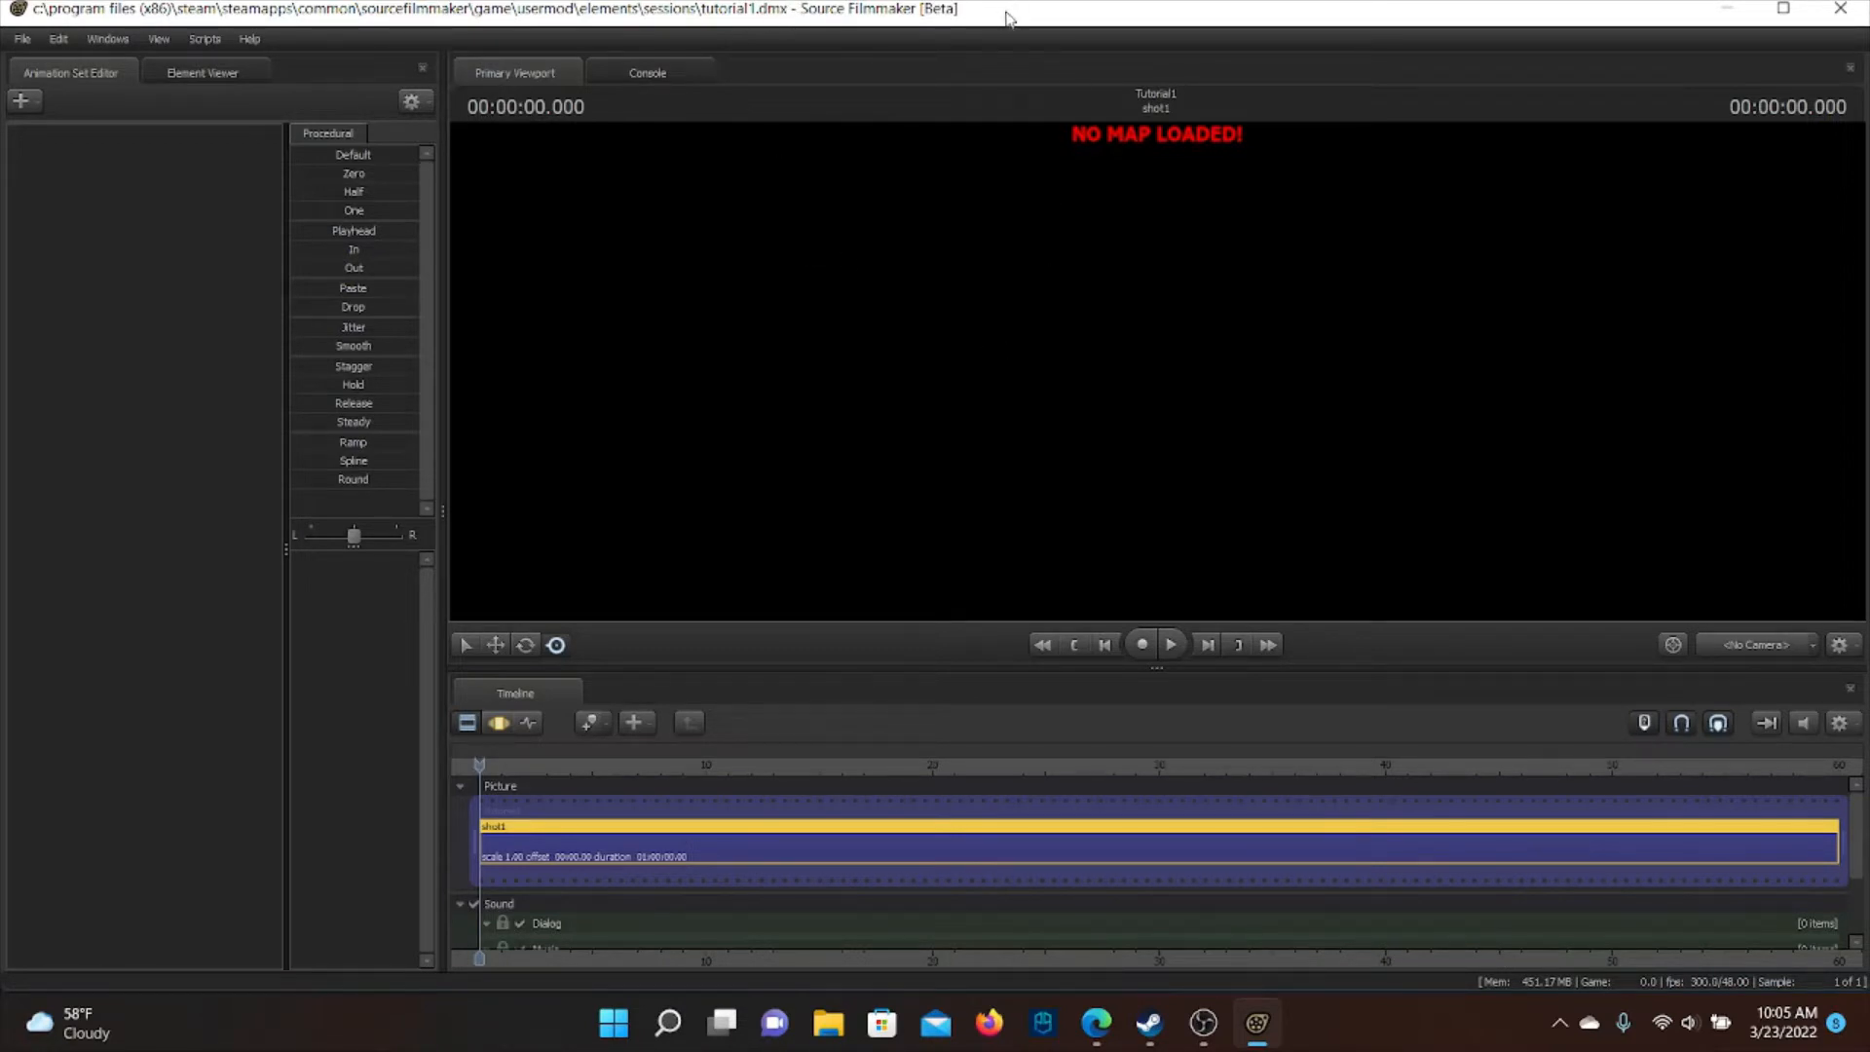
Start loading a map in the primary viewport and look through the available .BSP files
mouse_move(1016, 9)
mouse_down()
mouse_move(1079, 188)
mouse_move(1003, 1)
mouse_up()
right_click(914, 341)
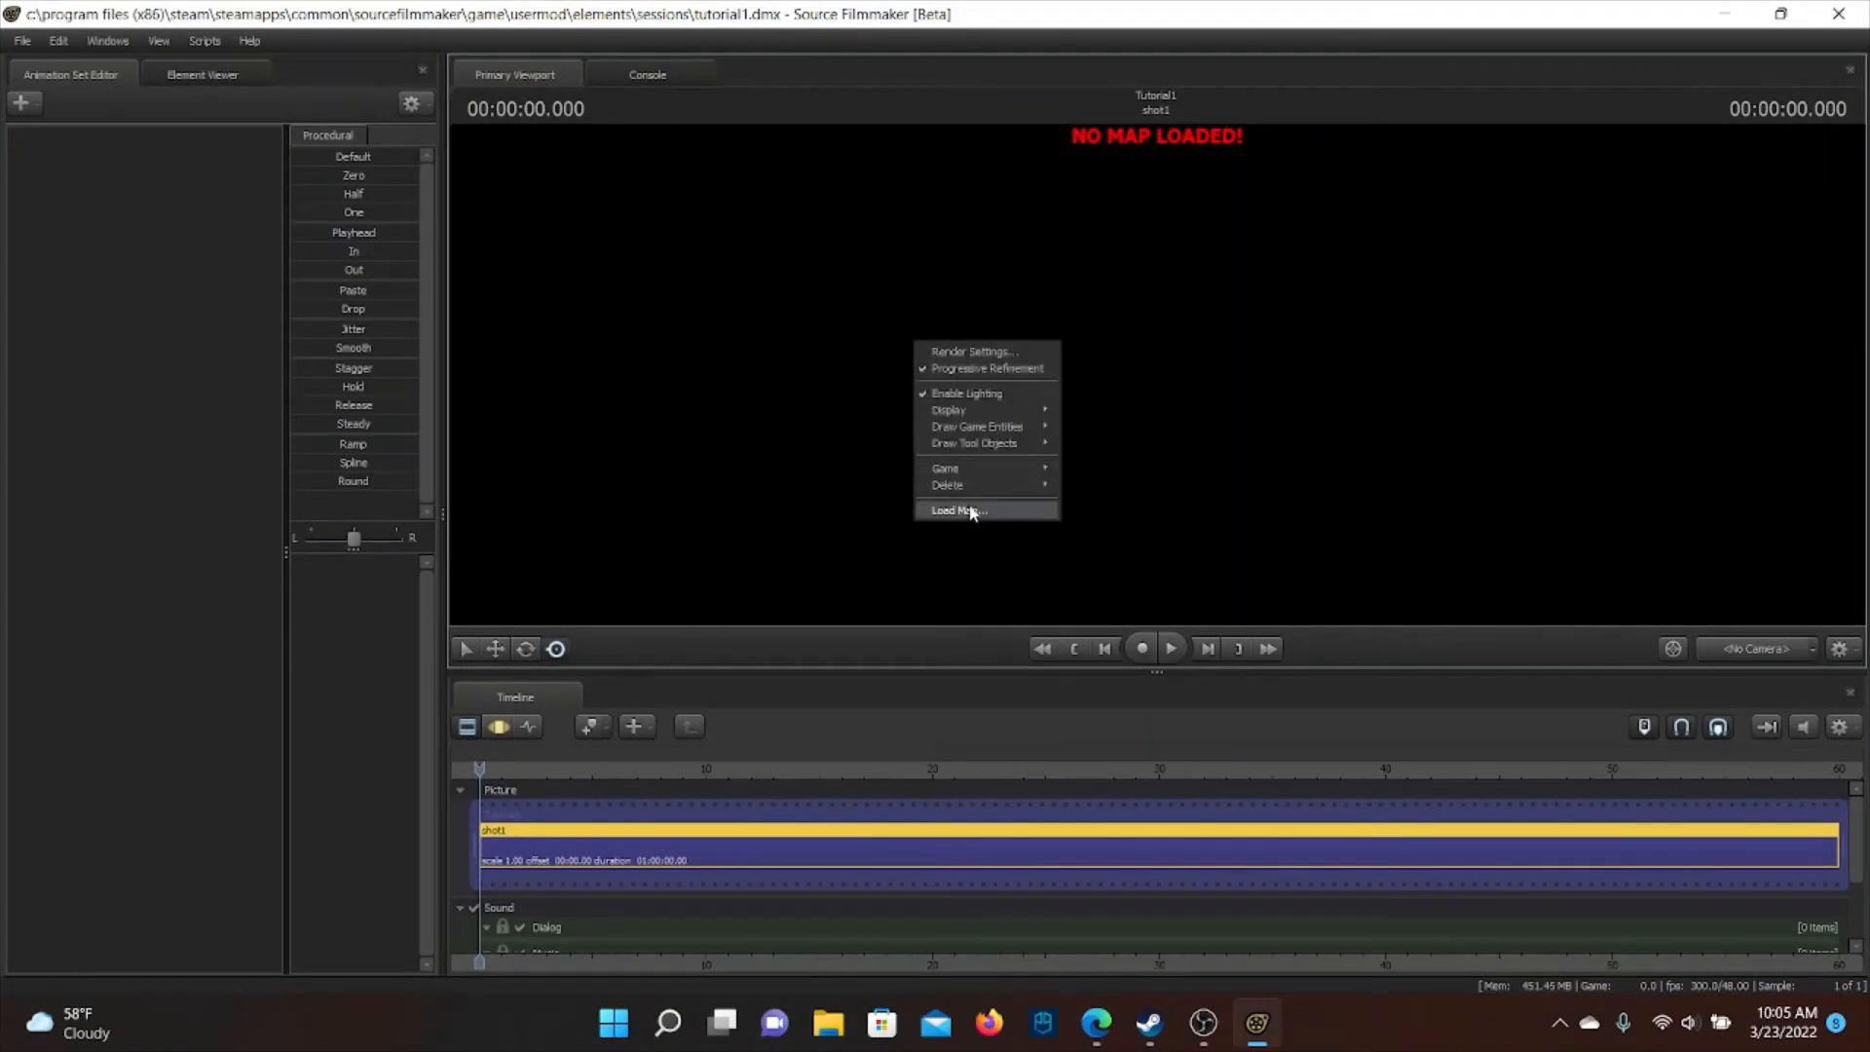
click(968, 507)
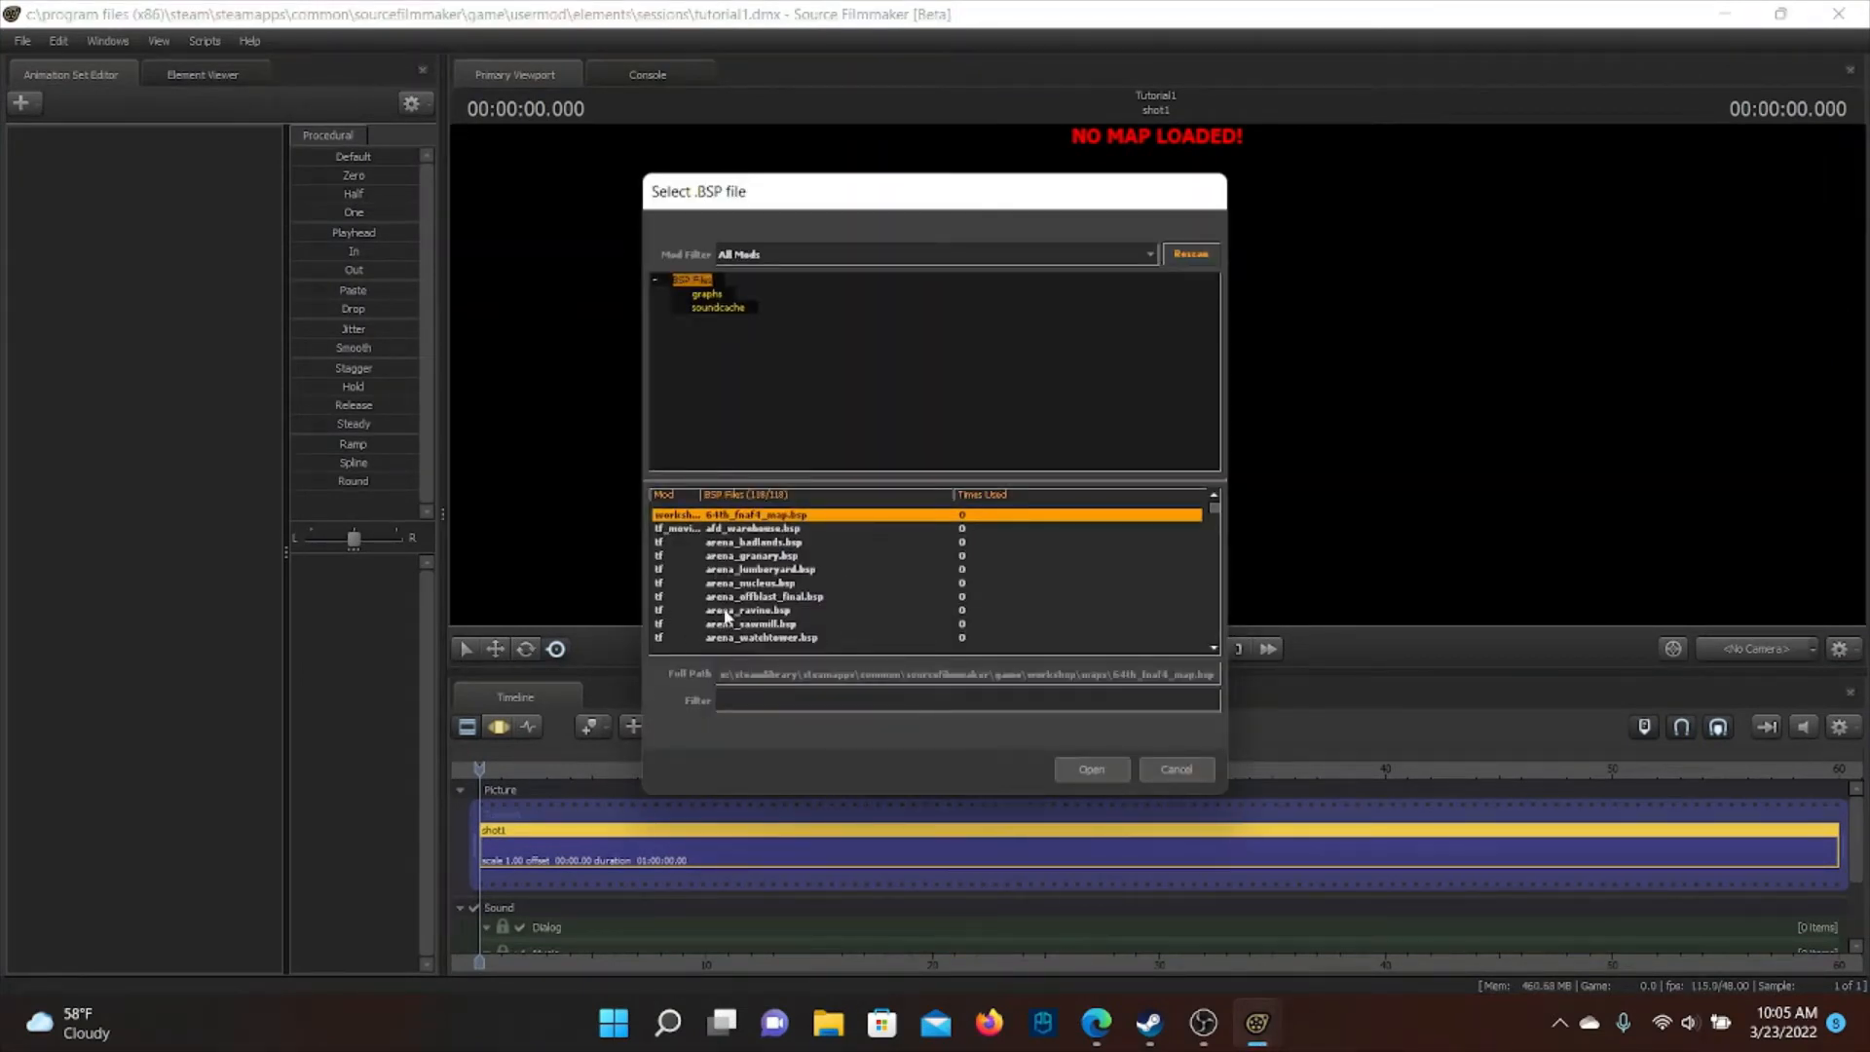
scroll(763, 606, down, 9)
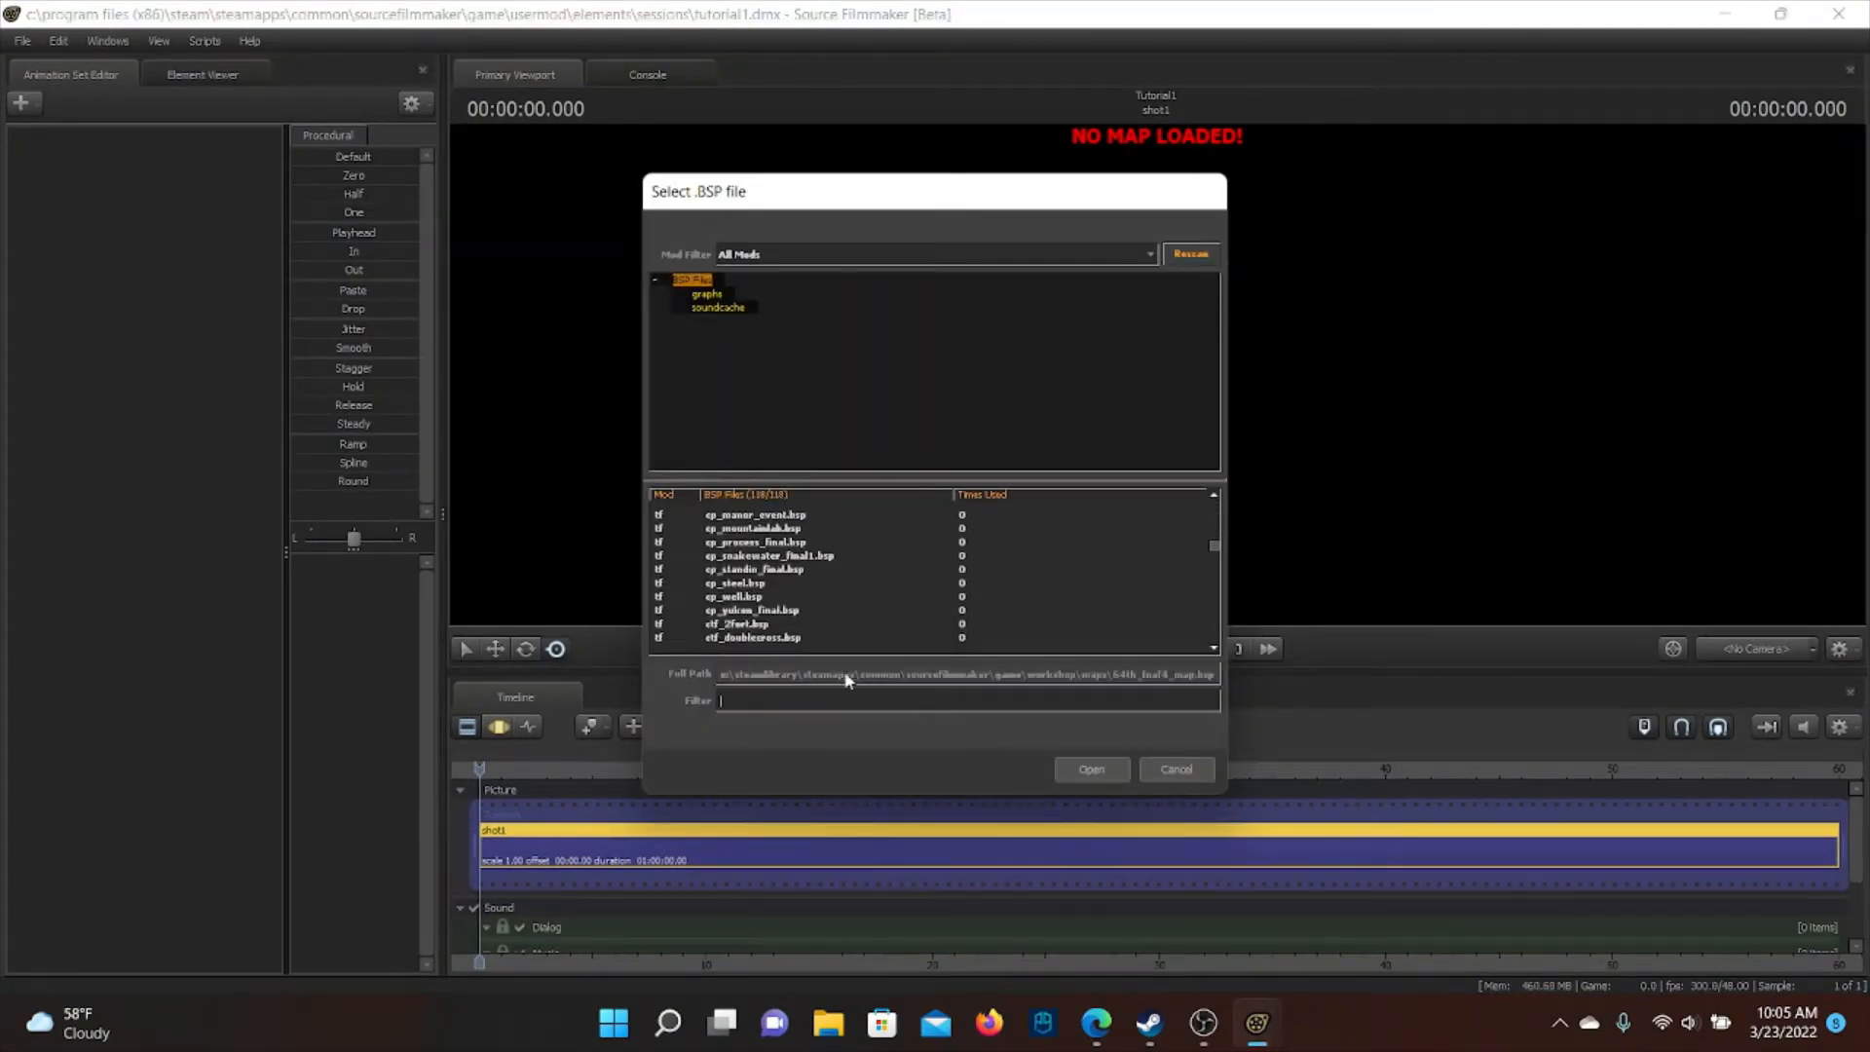
click(860, 583)
scroll(828, 575, down, 4)
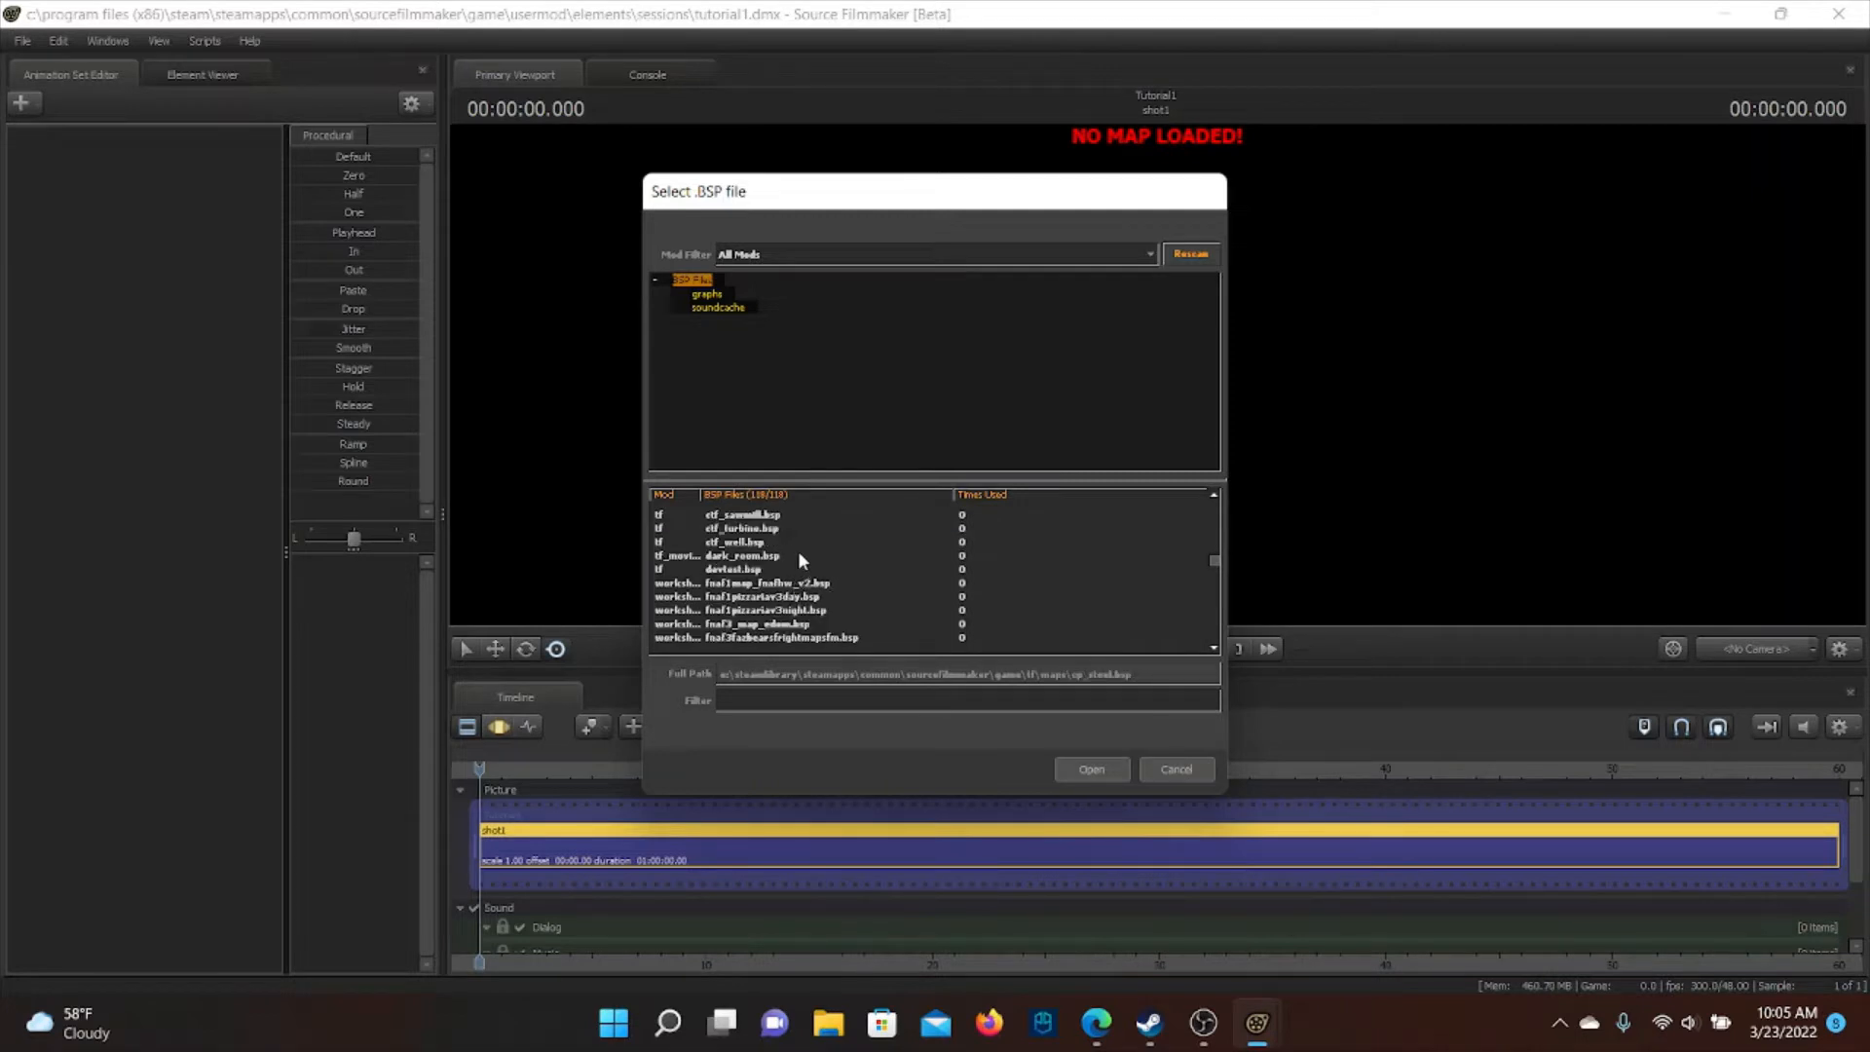
scroll(798, 552, up, 4)
scroll(803, 569, up, 5)
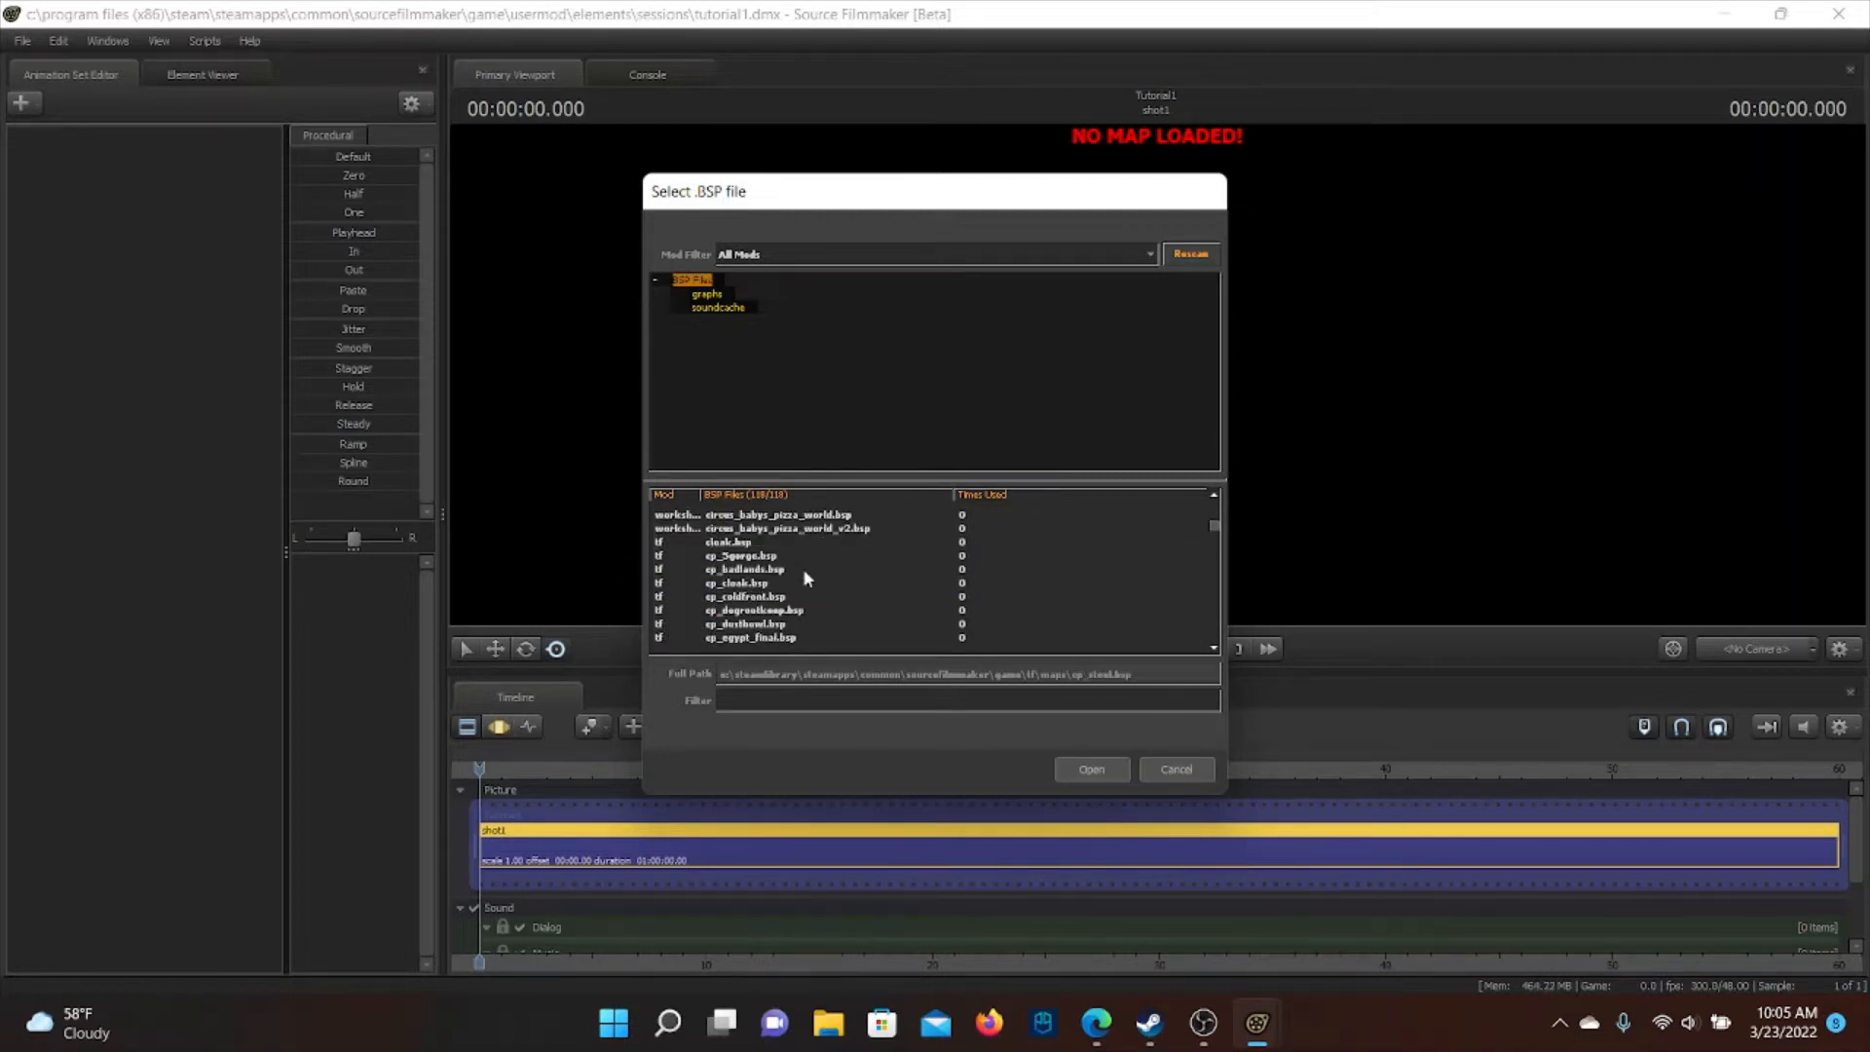
scroll(803, 569, up, 5)
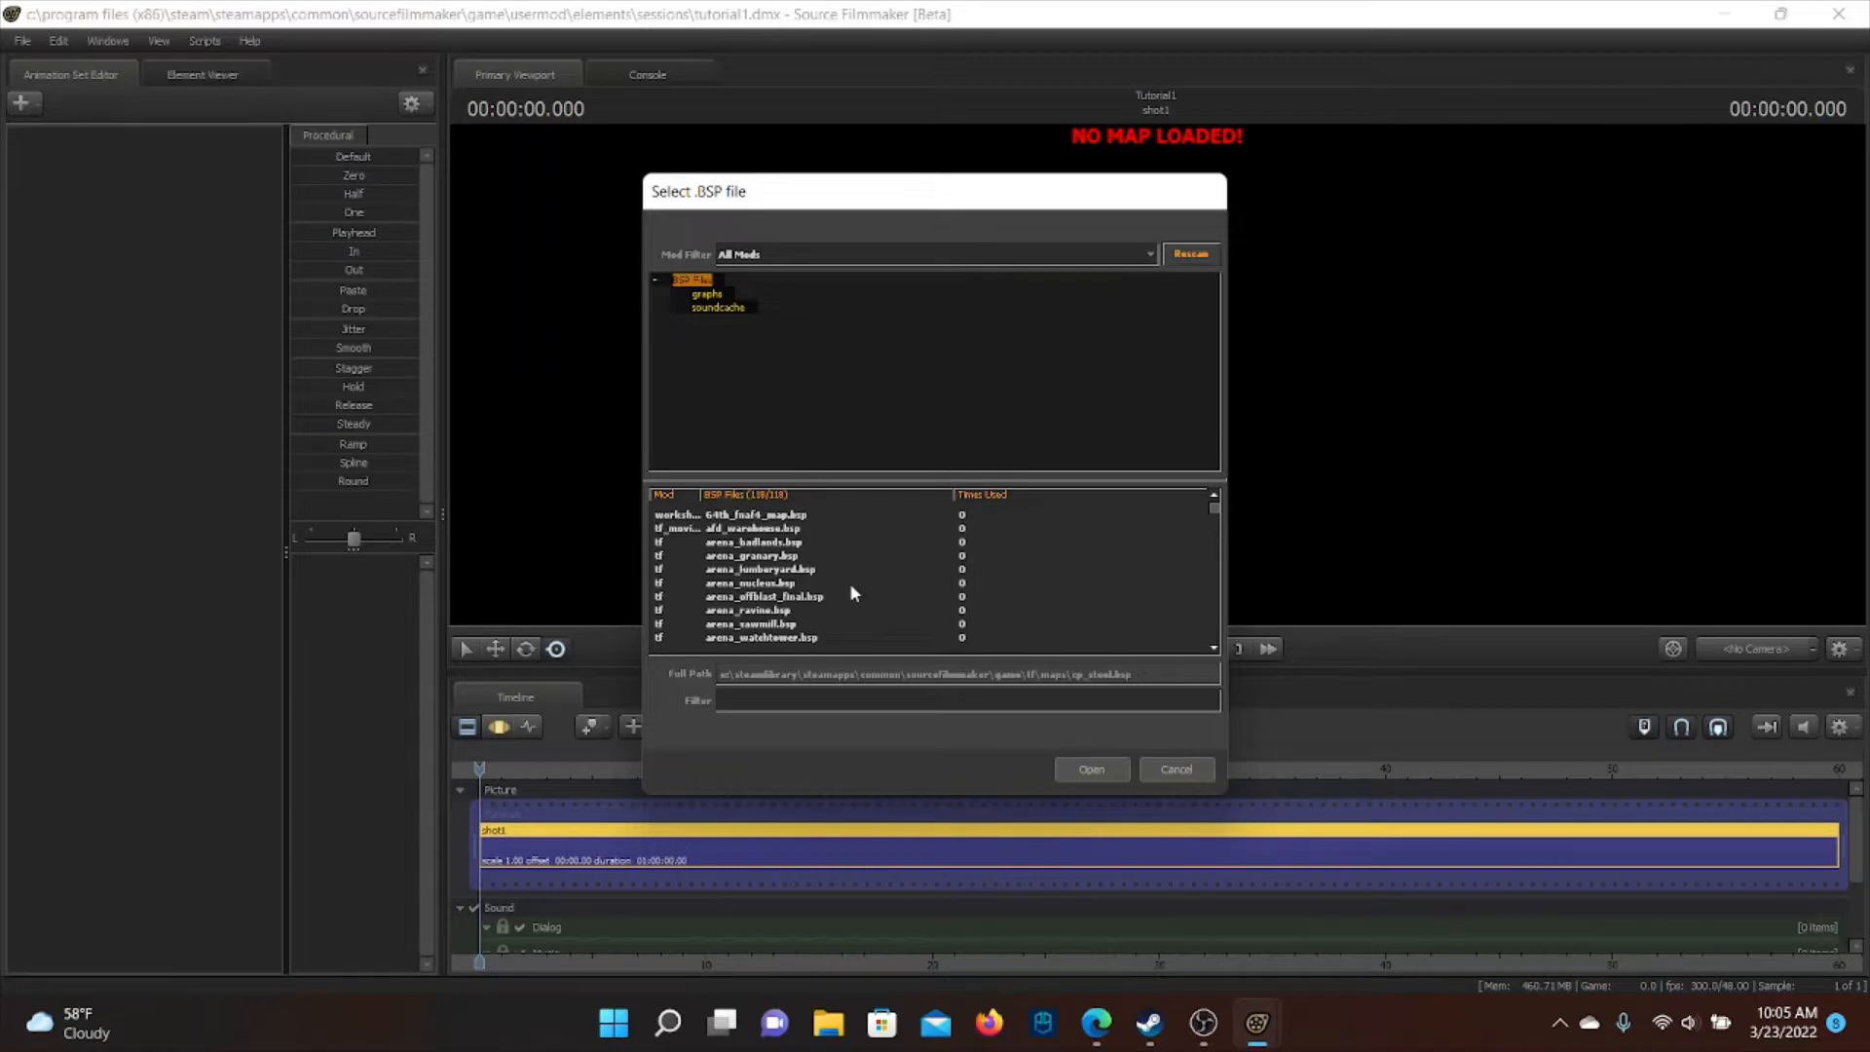
Find the workshop map fnaf1pizzariav3day.bsp in the map list and load it into the session
scroll(848, 588, down, 3)
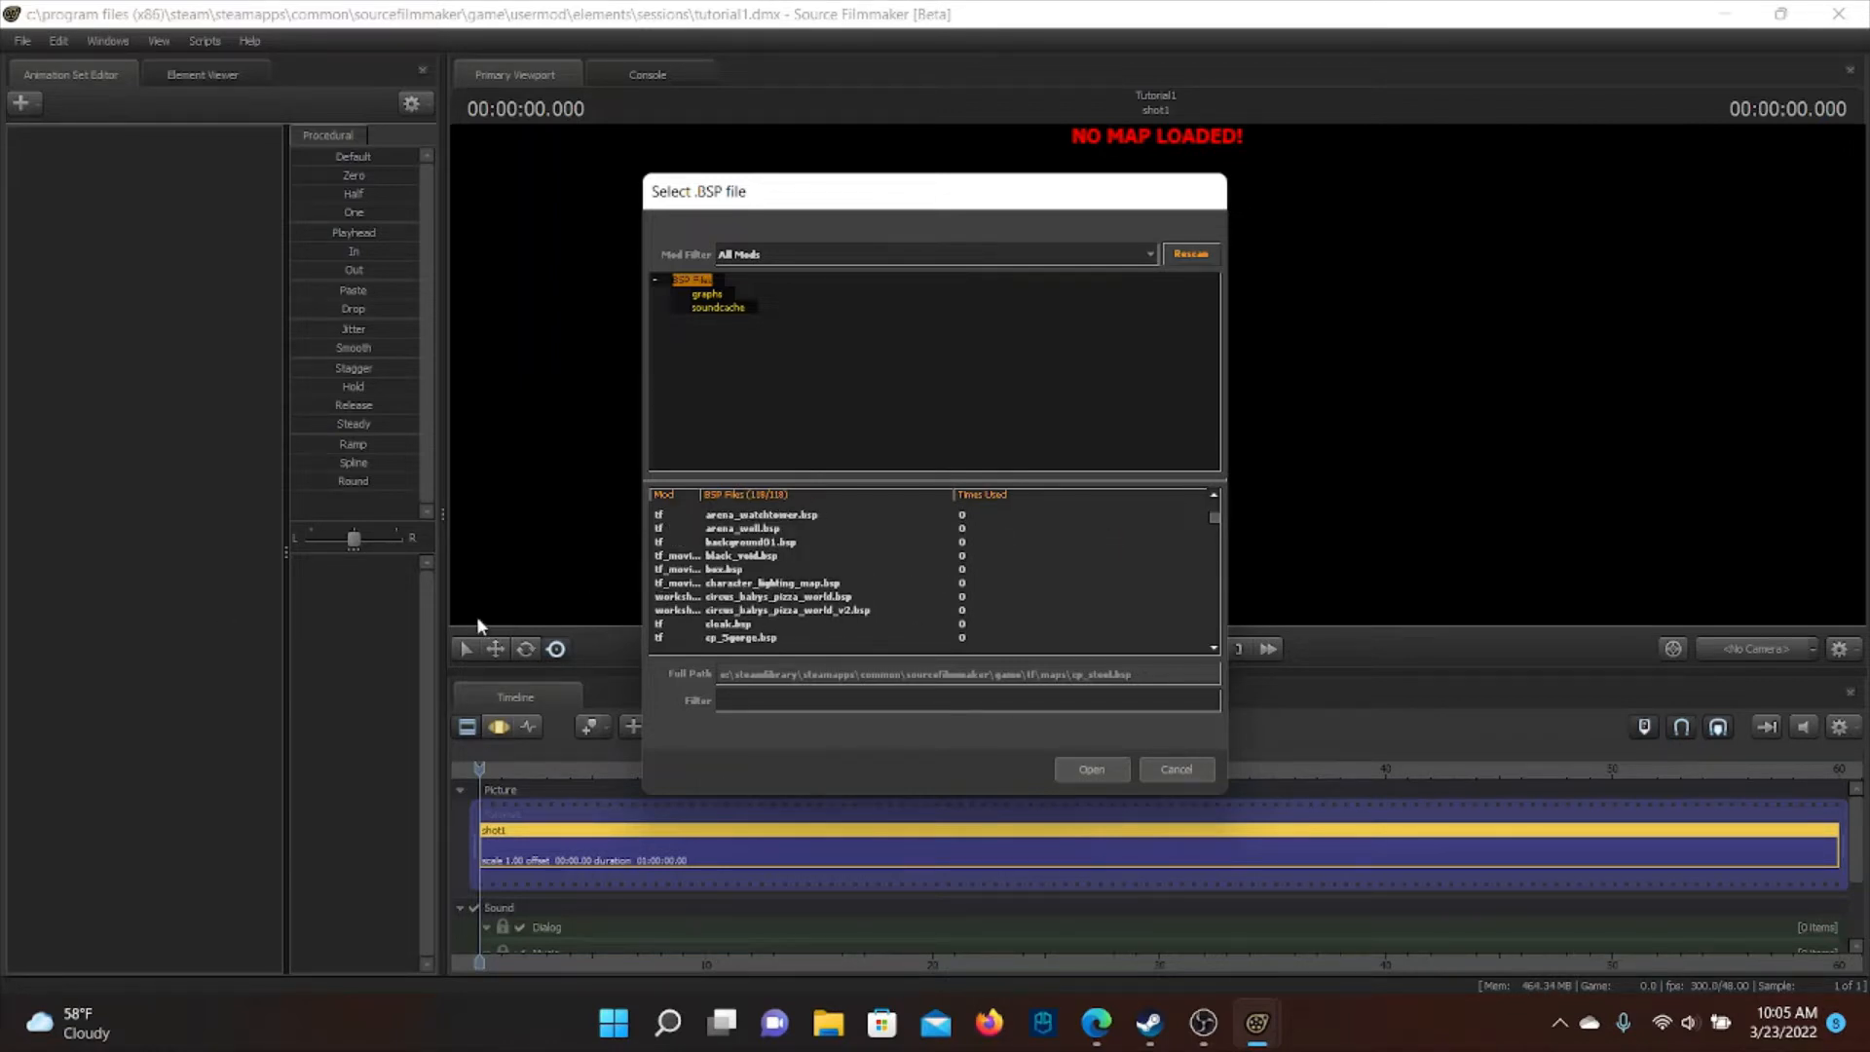
scroll(809, 570, down, 8)
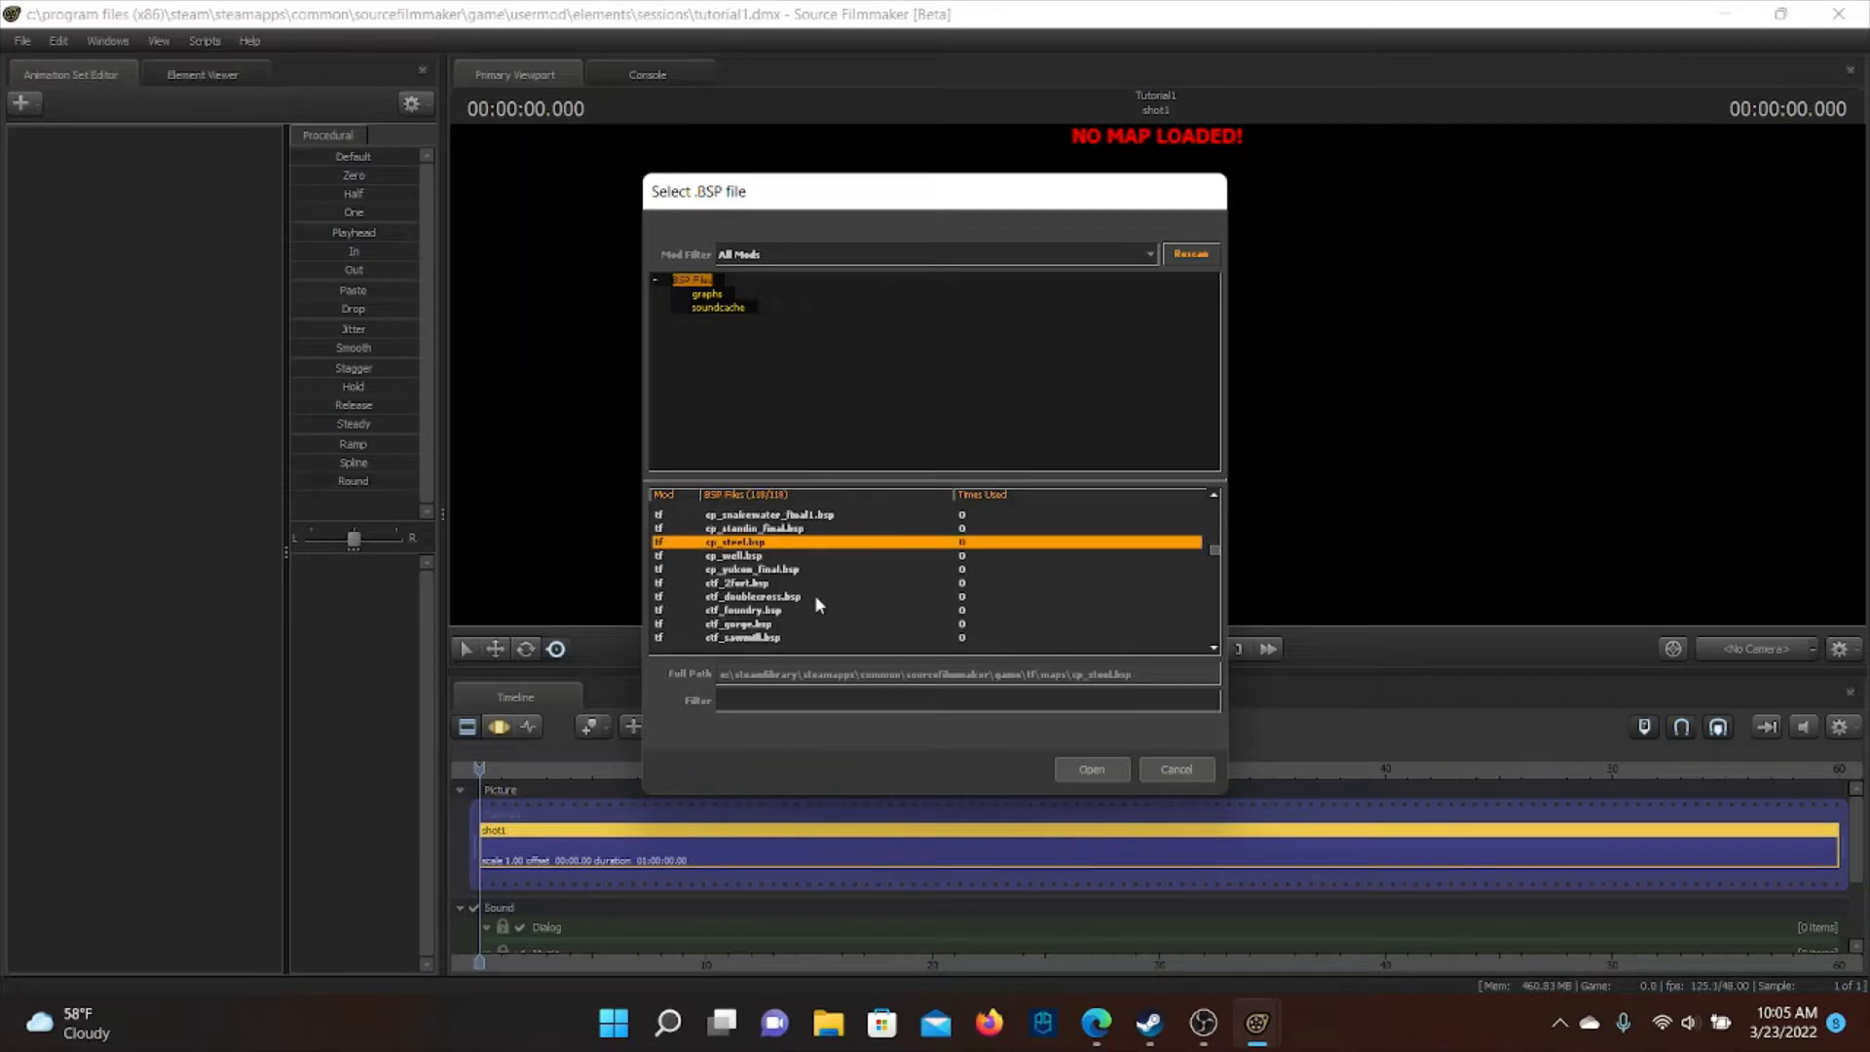
scroll(829, 590, down, 5)
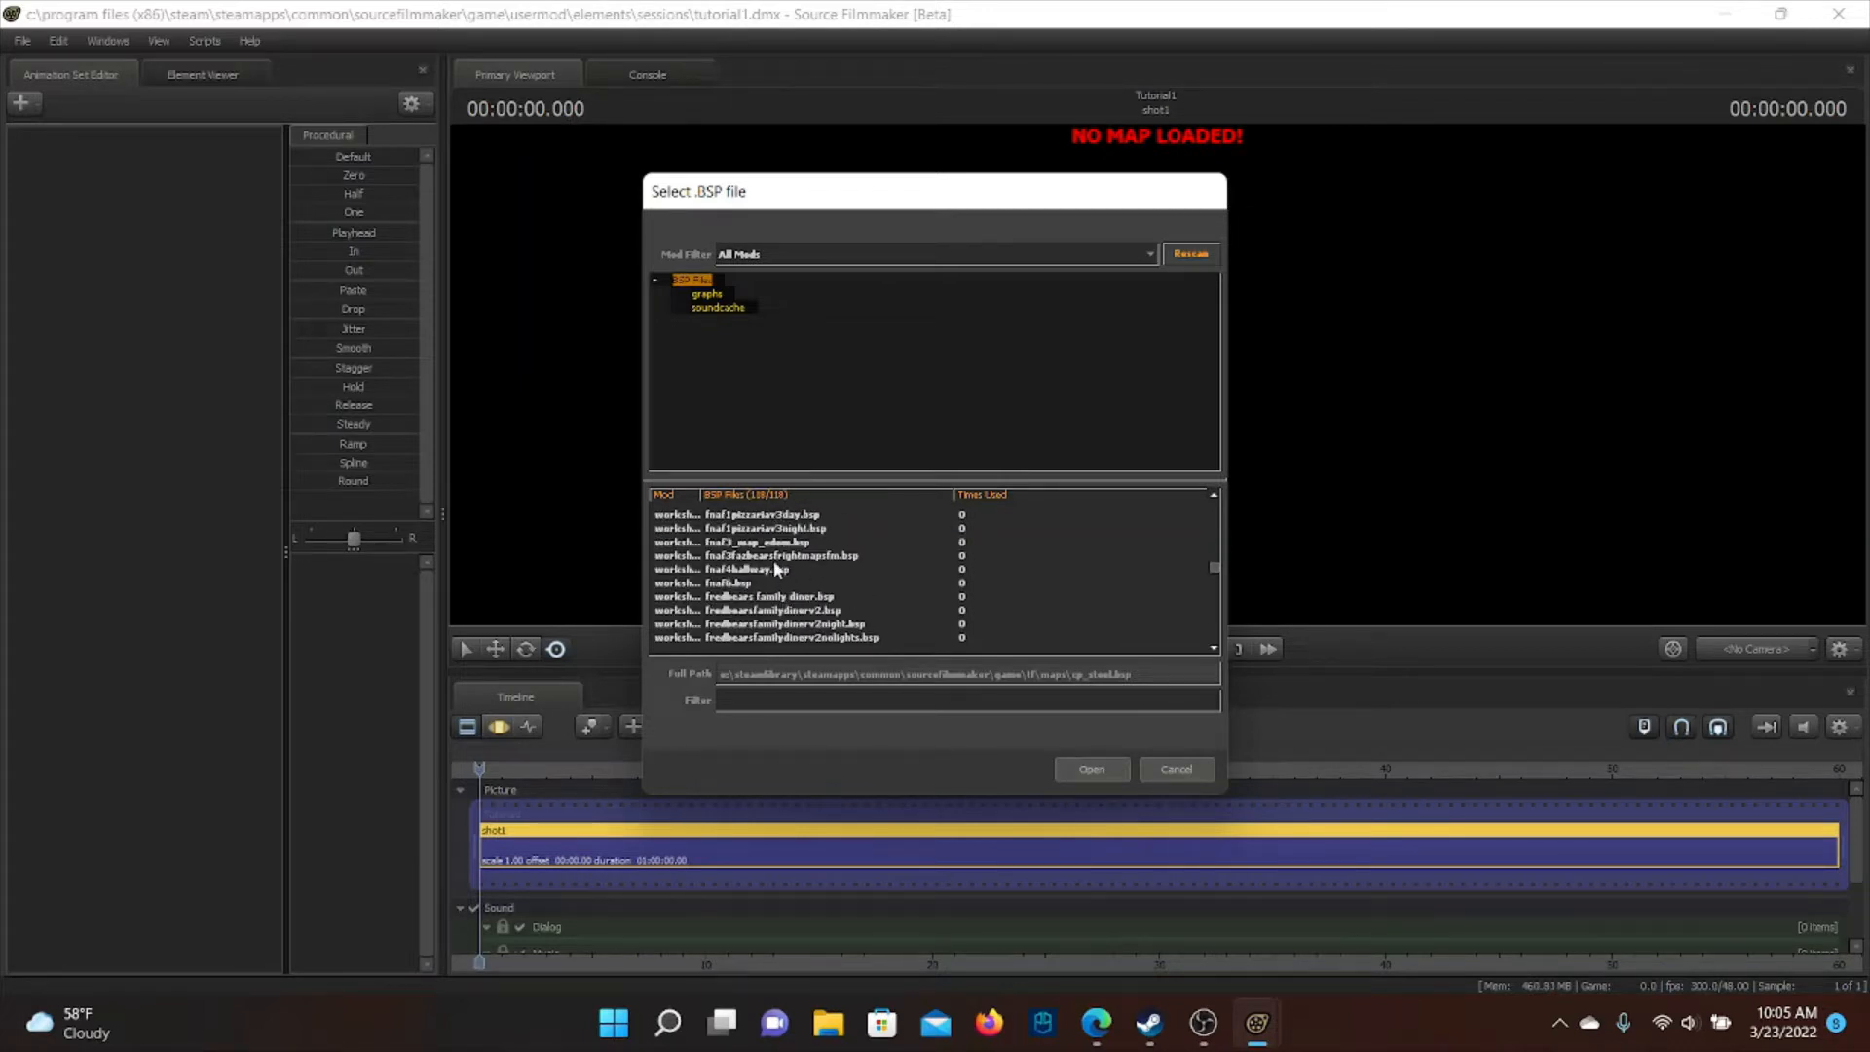
click(816, 516)
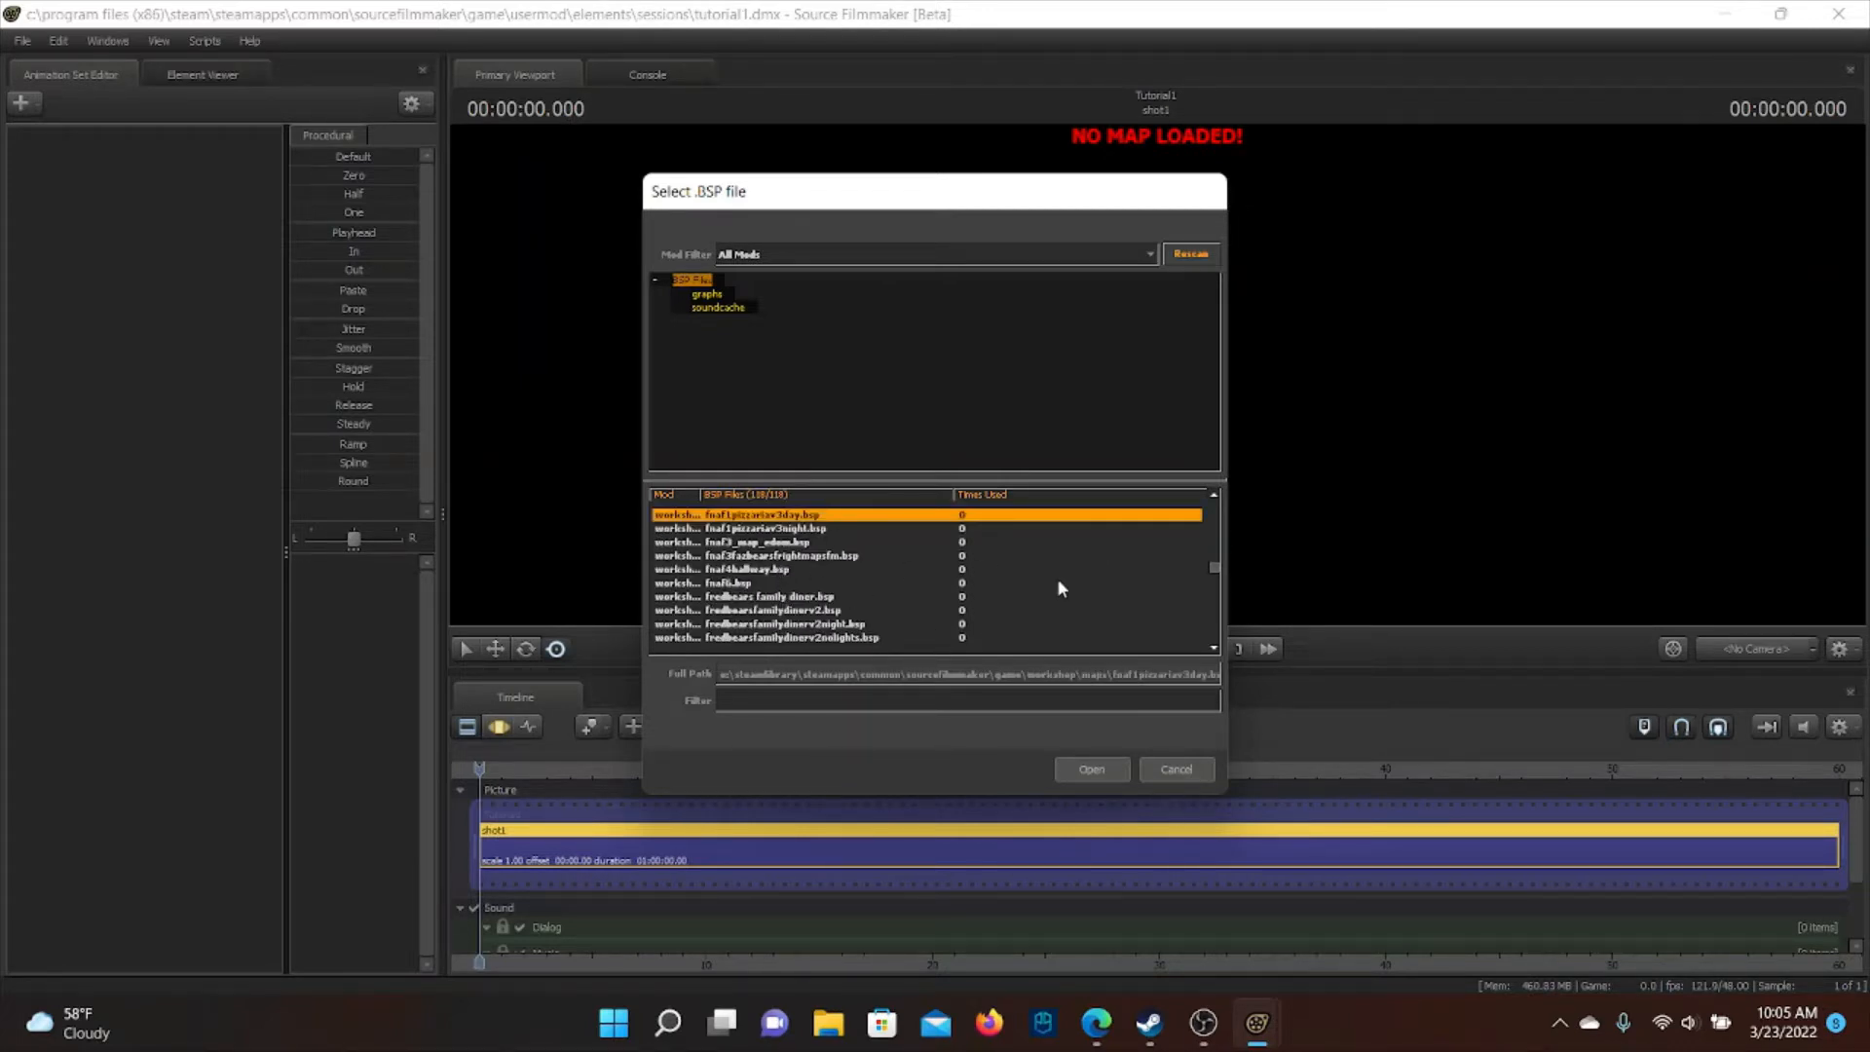
click(1092, 769)
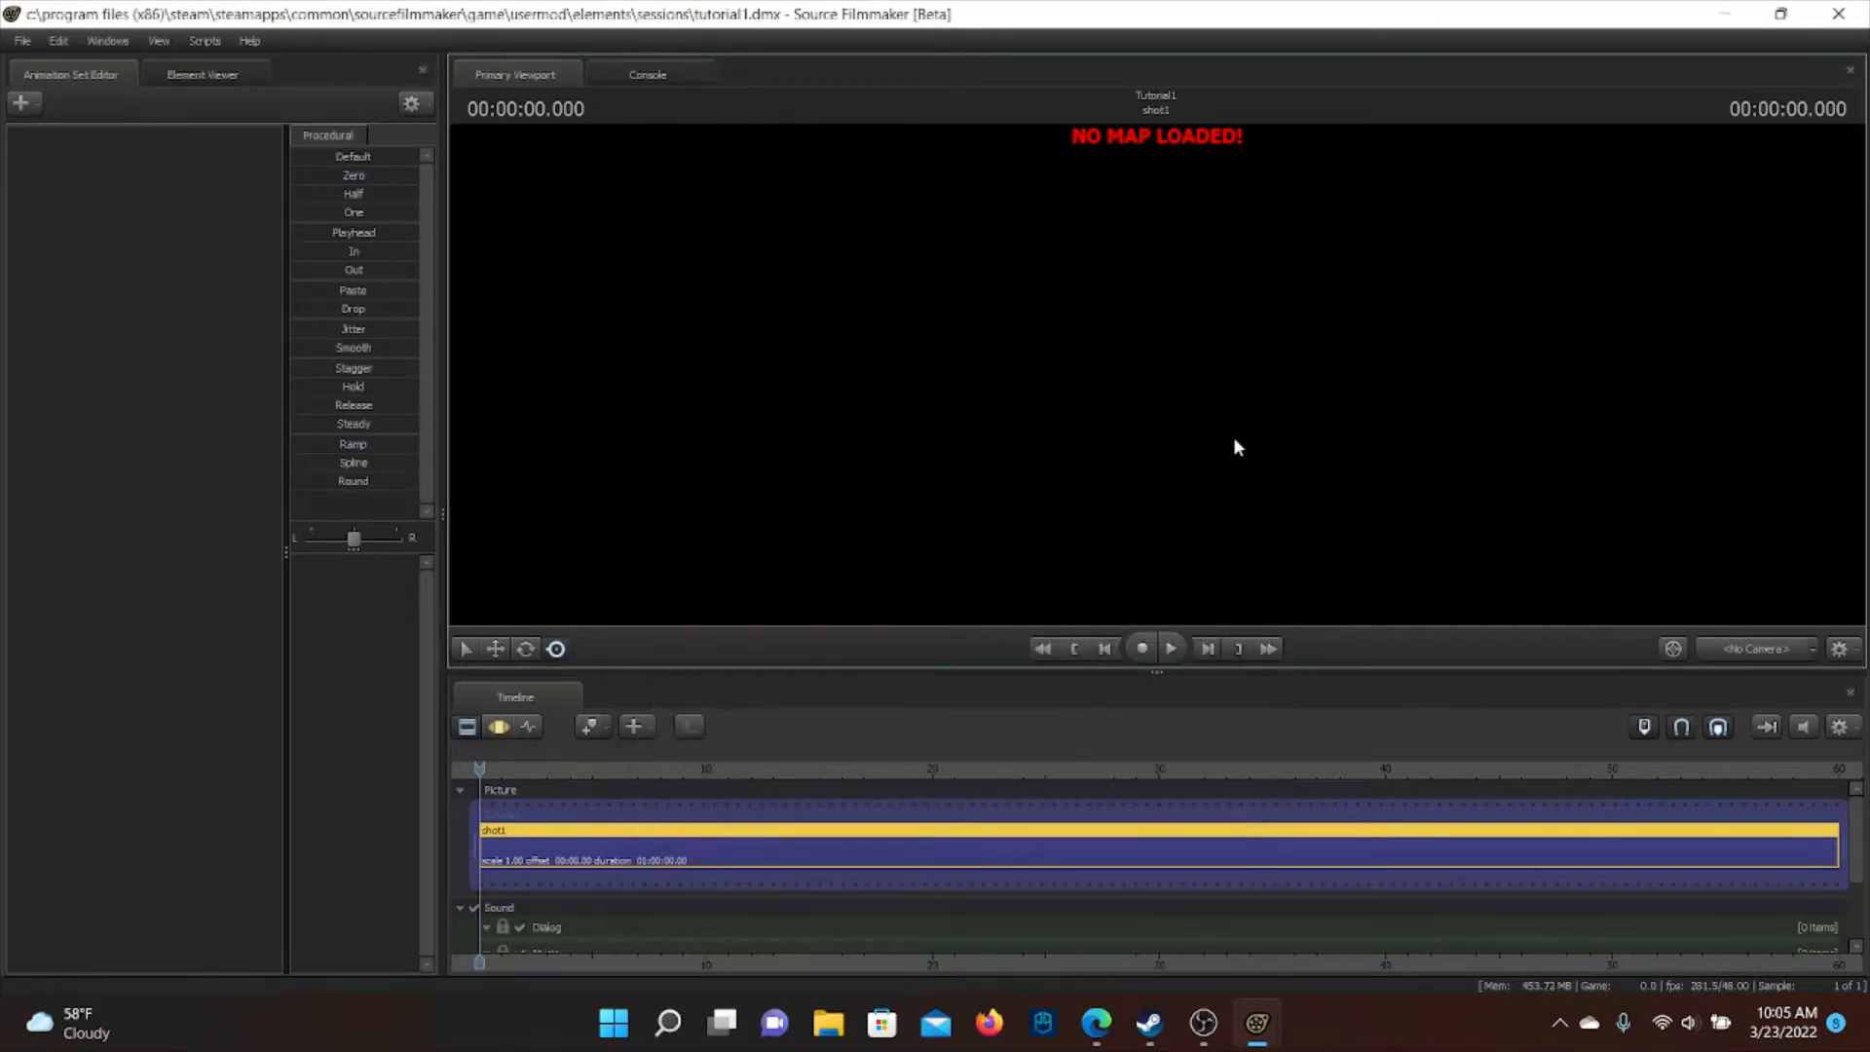
Clear the map list's filter and load arena_lumberyard.bsp into the session
right_click(1286, 456)
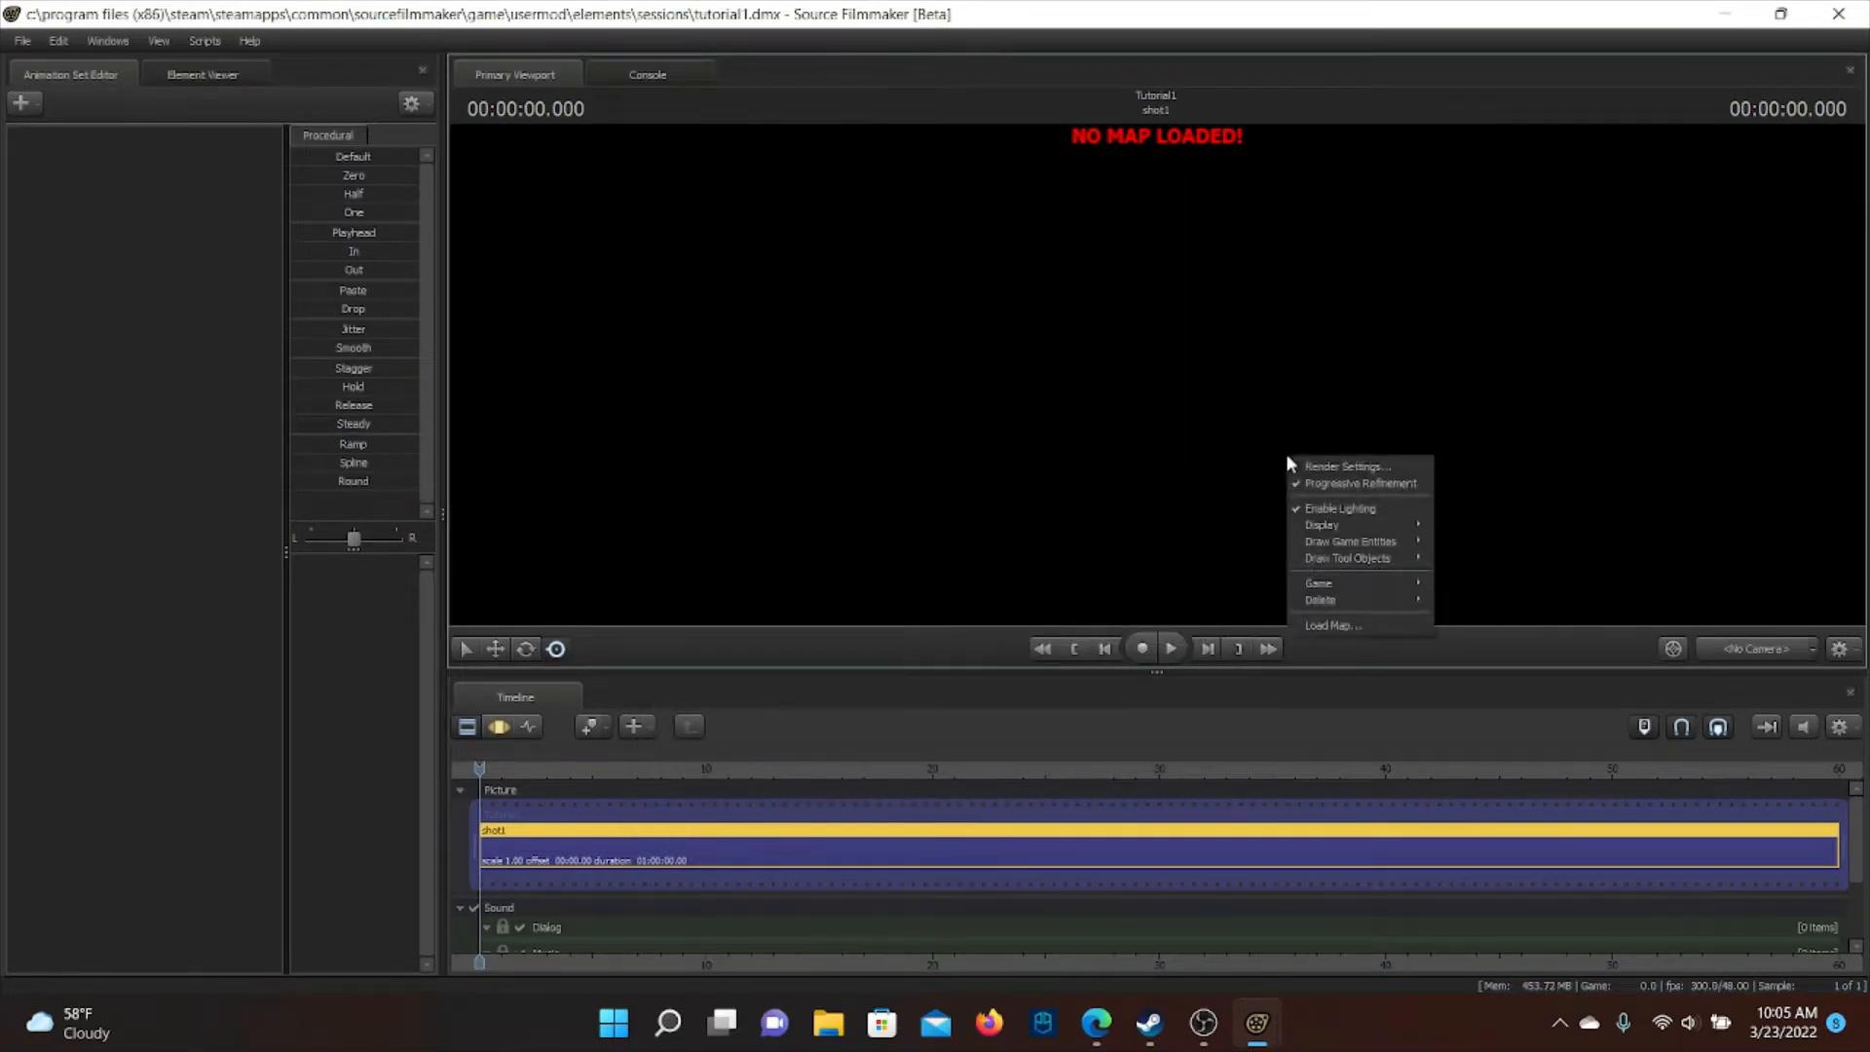
click(1321, 632)
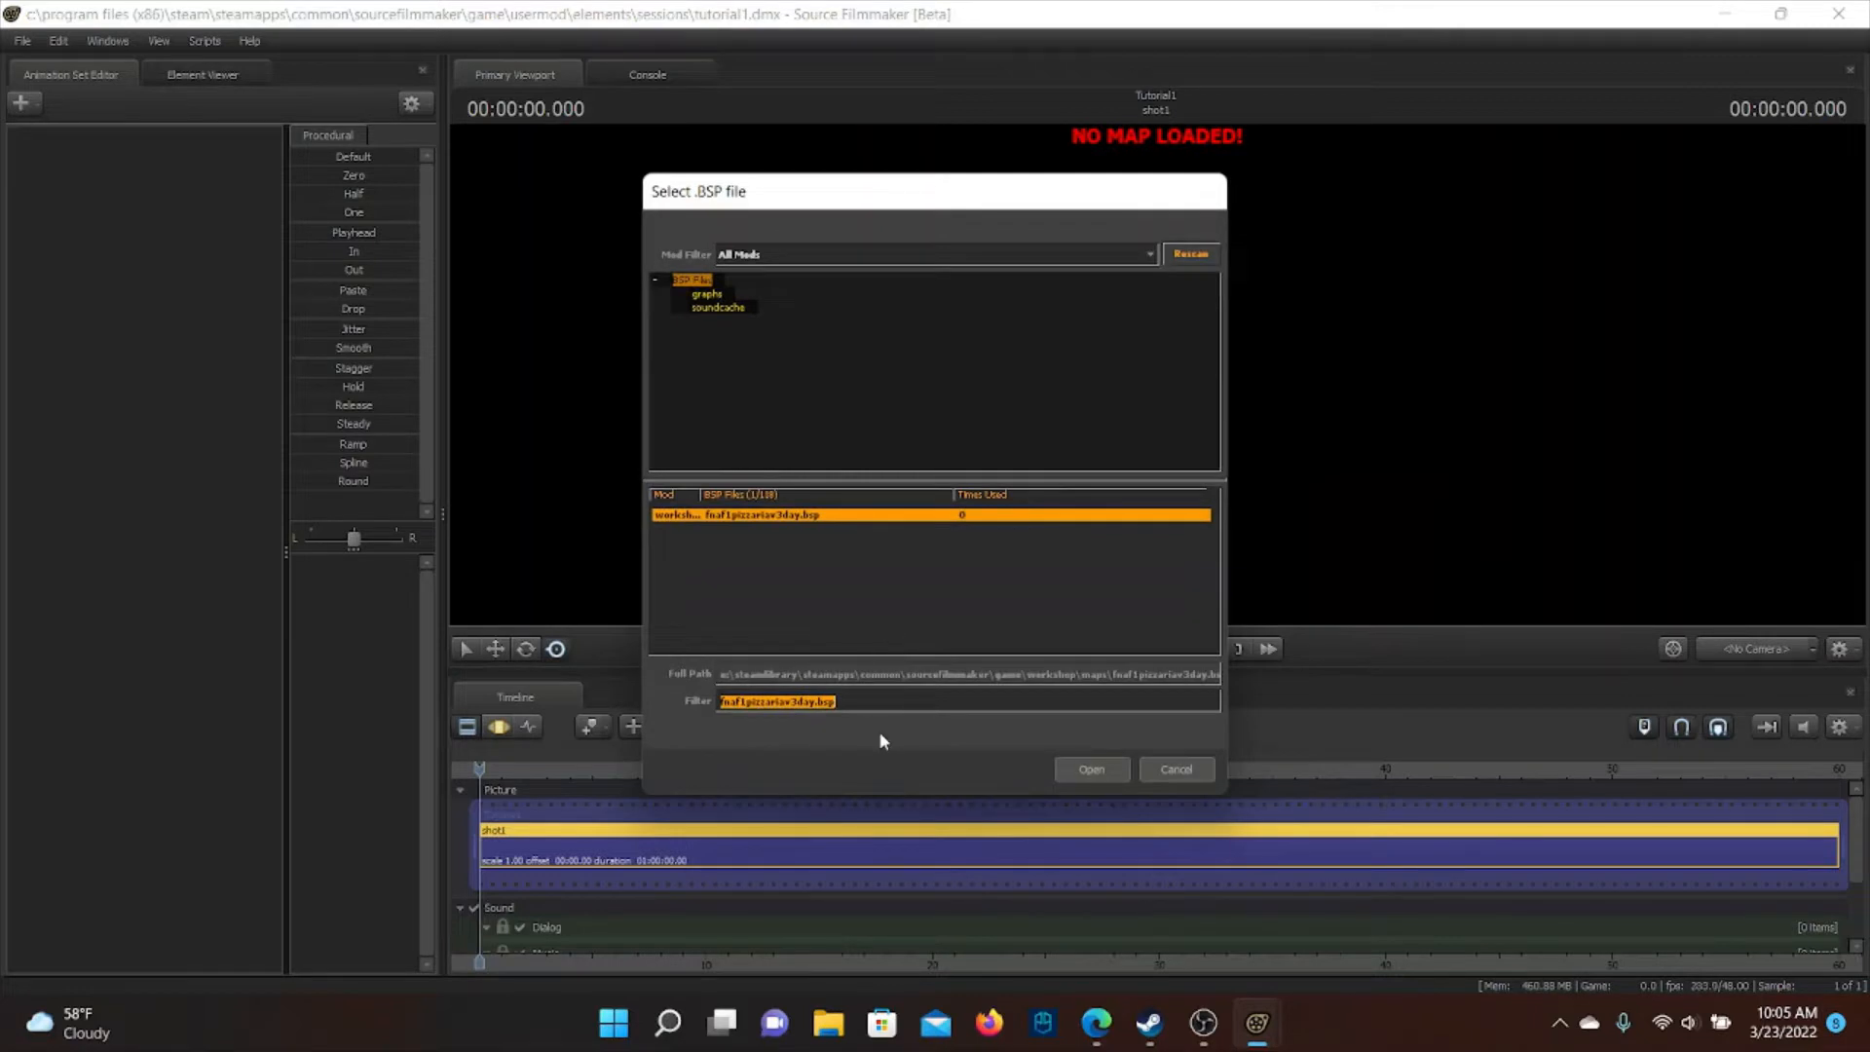
key(BackSpace)
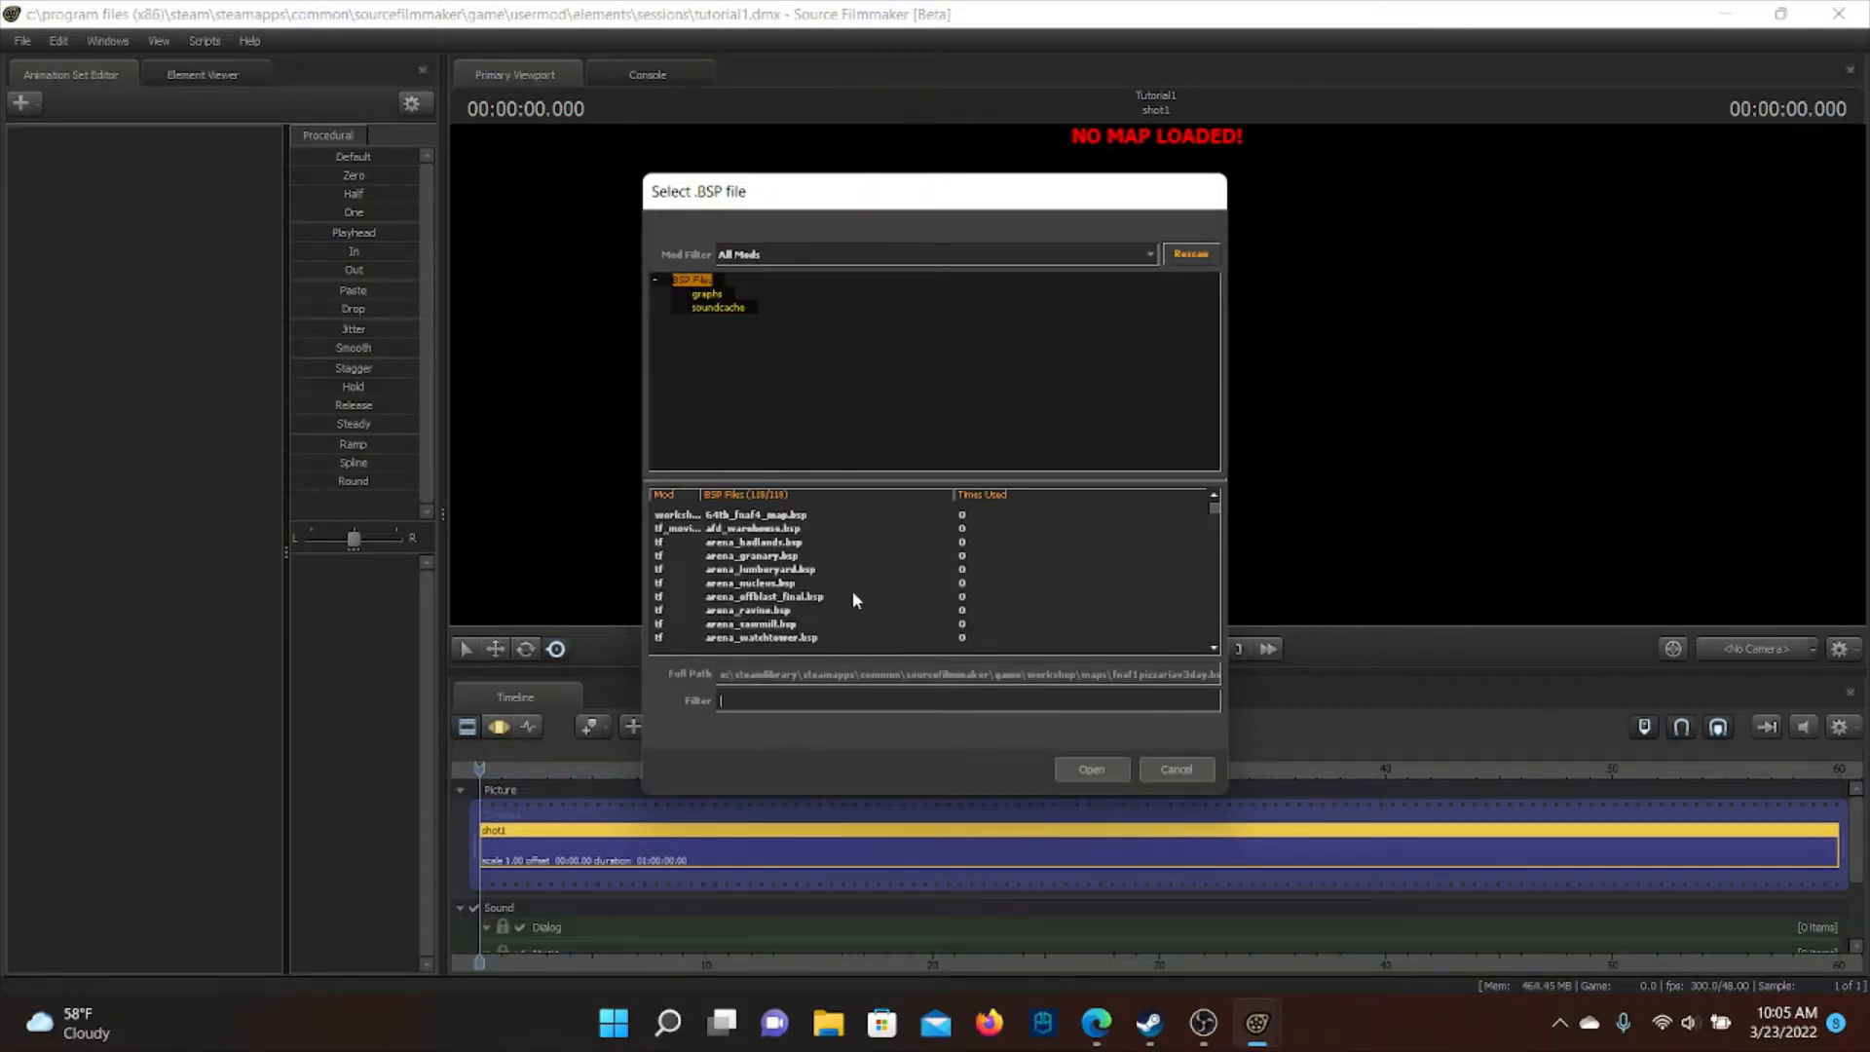
scroll(765, 558, down, 1)
scroll(754, 548, up, 1)
click(753, 558)
click(769, 569)
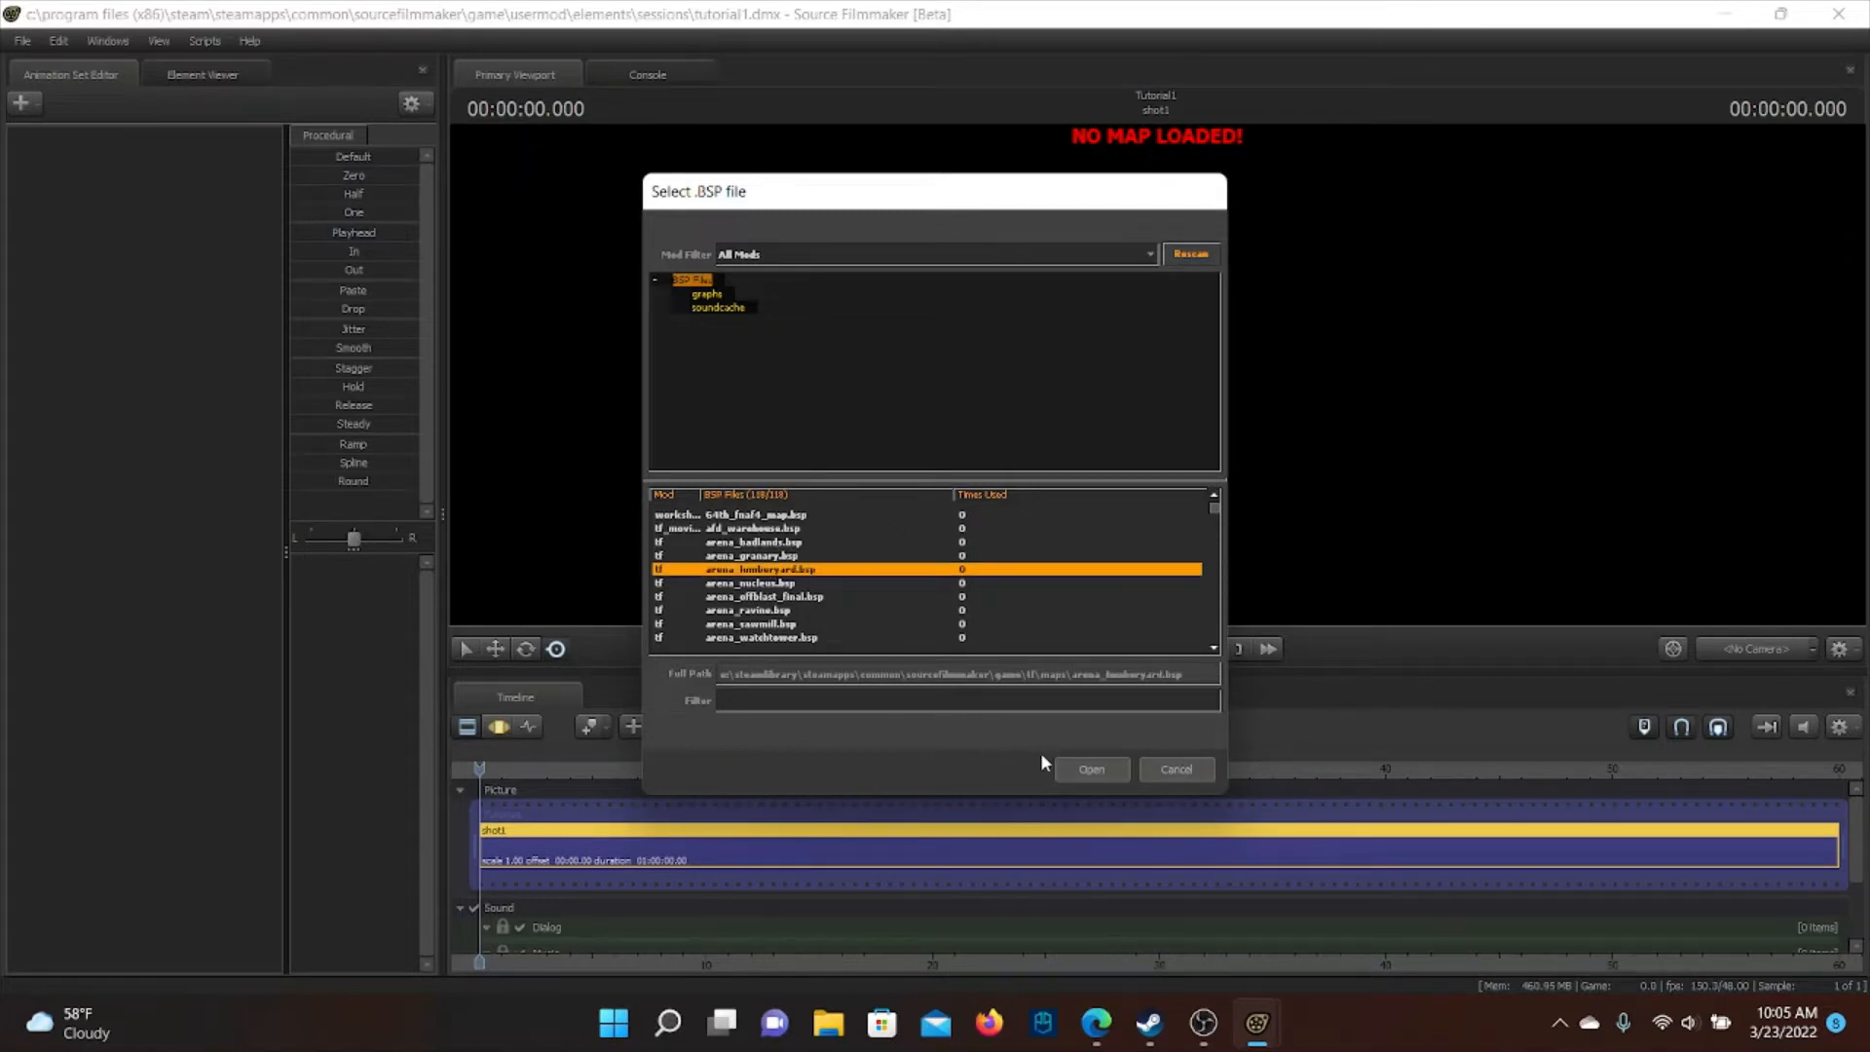
click(1096, 772)
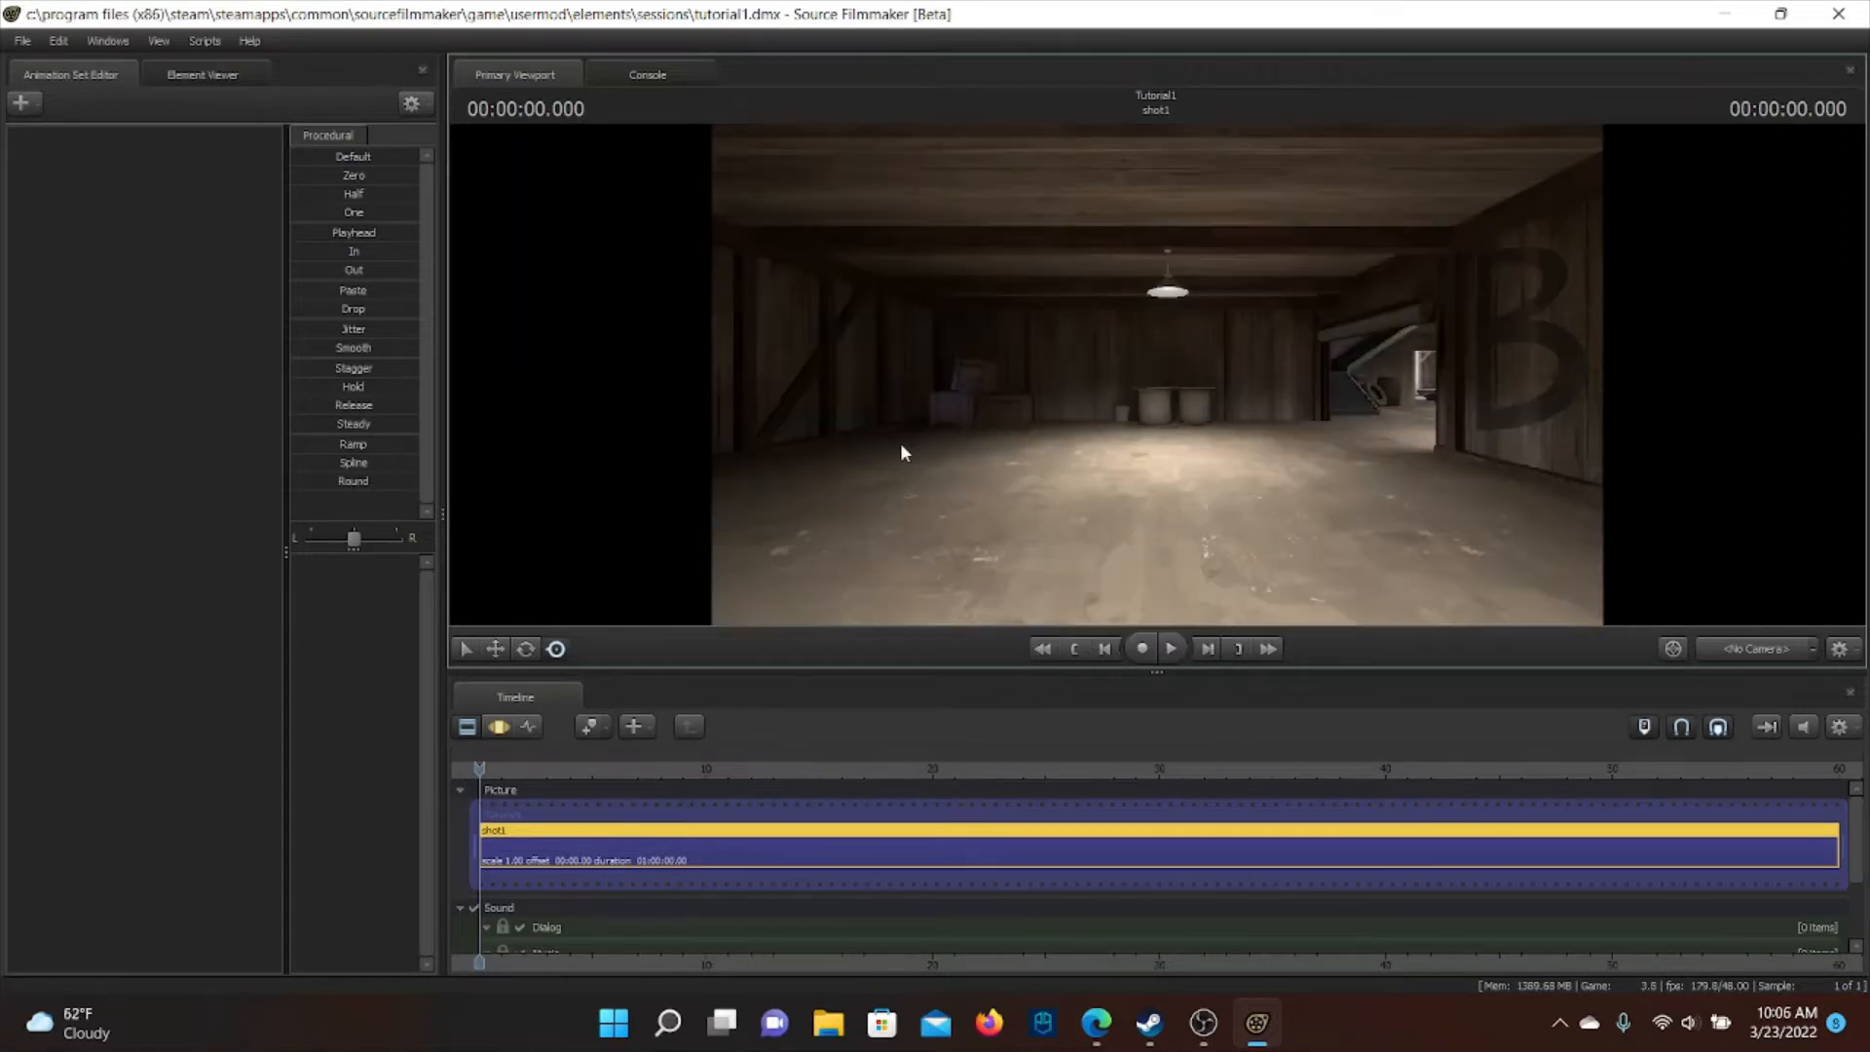
Fly the work camera through the outdoor yard and along the railway tracks to examine the lumberyard map
drag(900, 442, 1022, 404)
key(w)
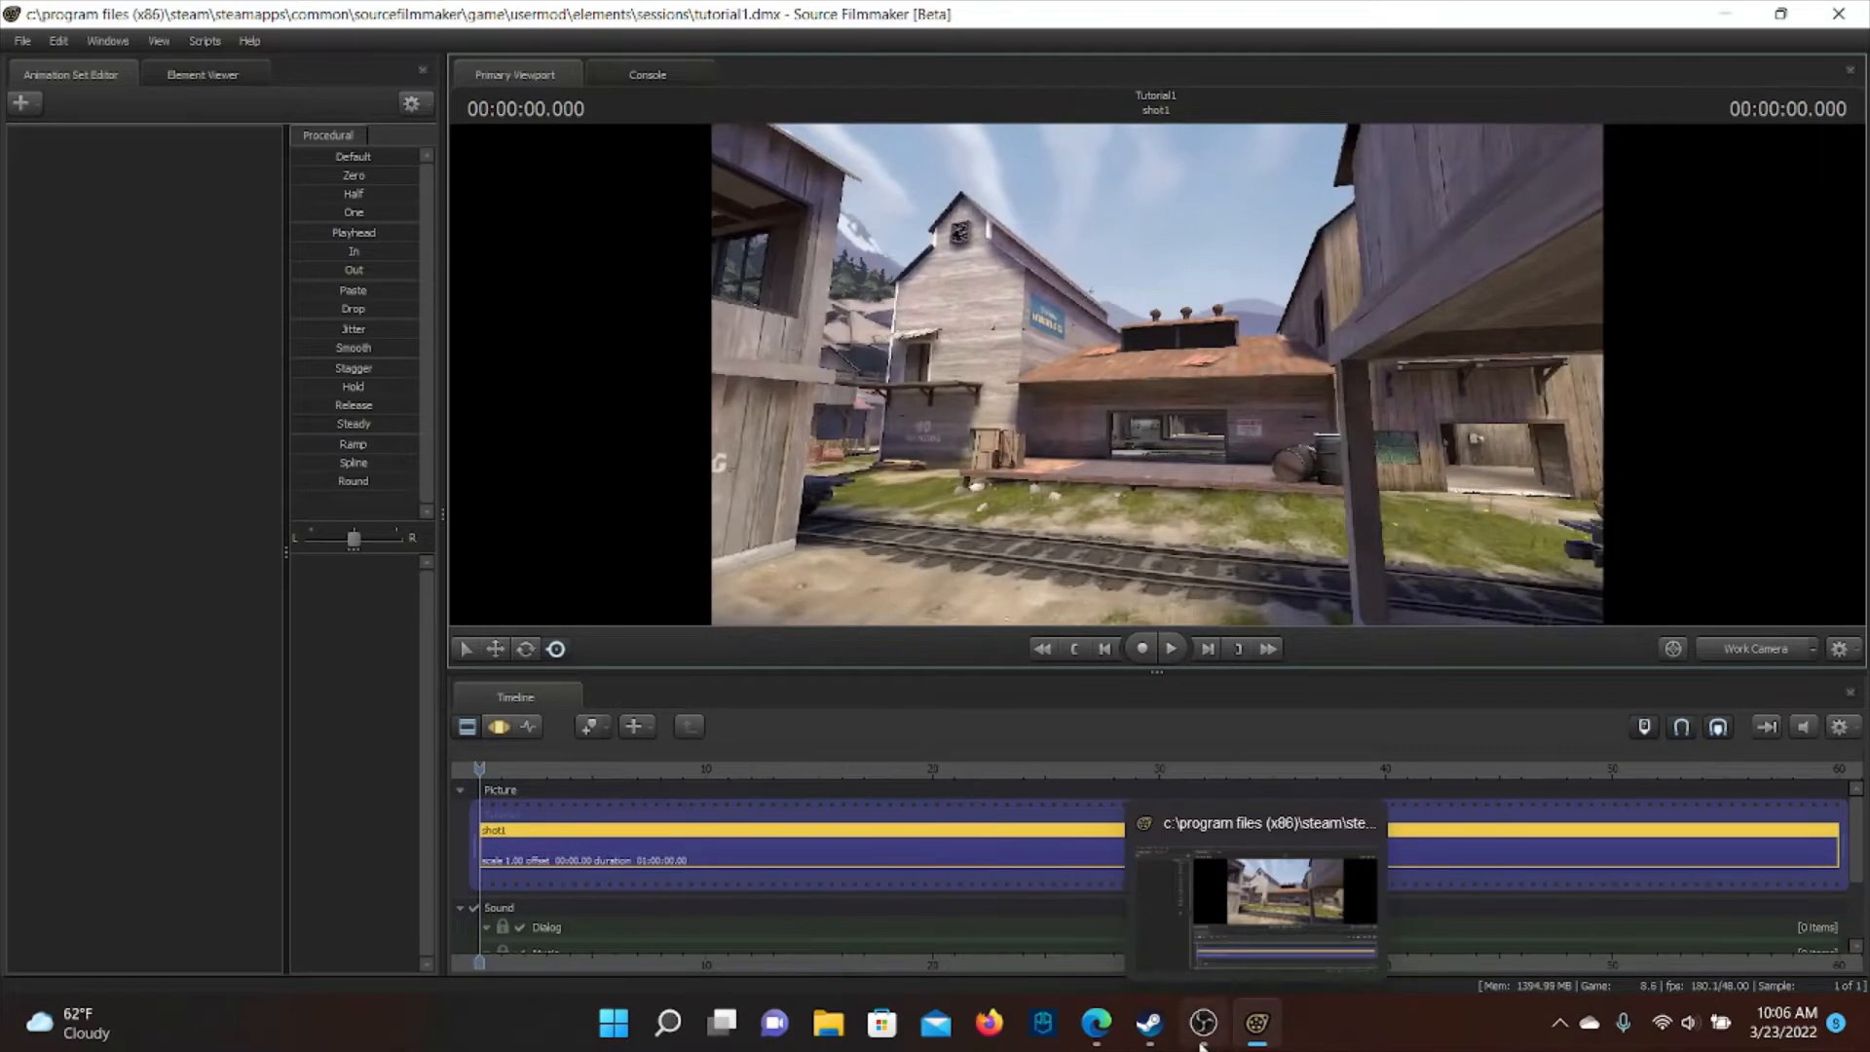
key(w)
drag(1158, 375, 925, 404)
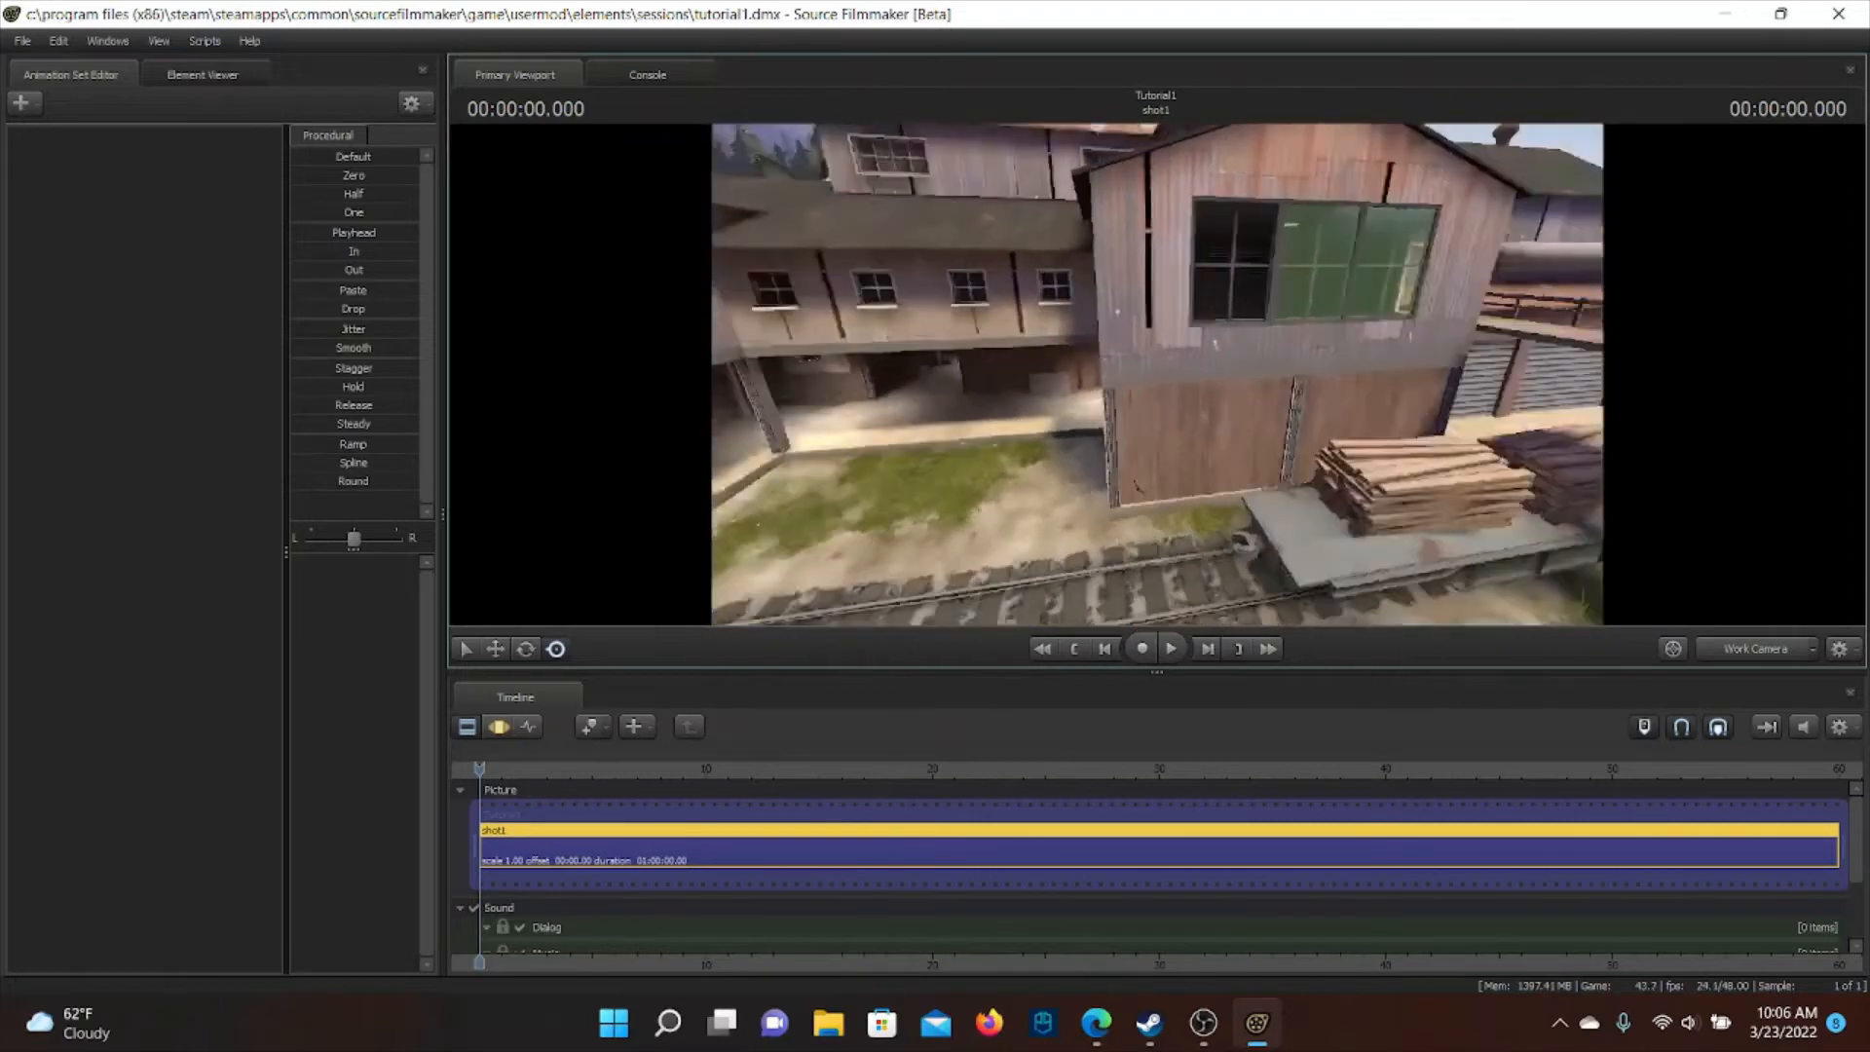
key(w)
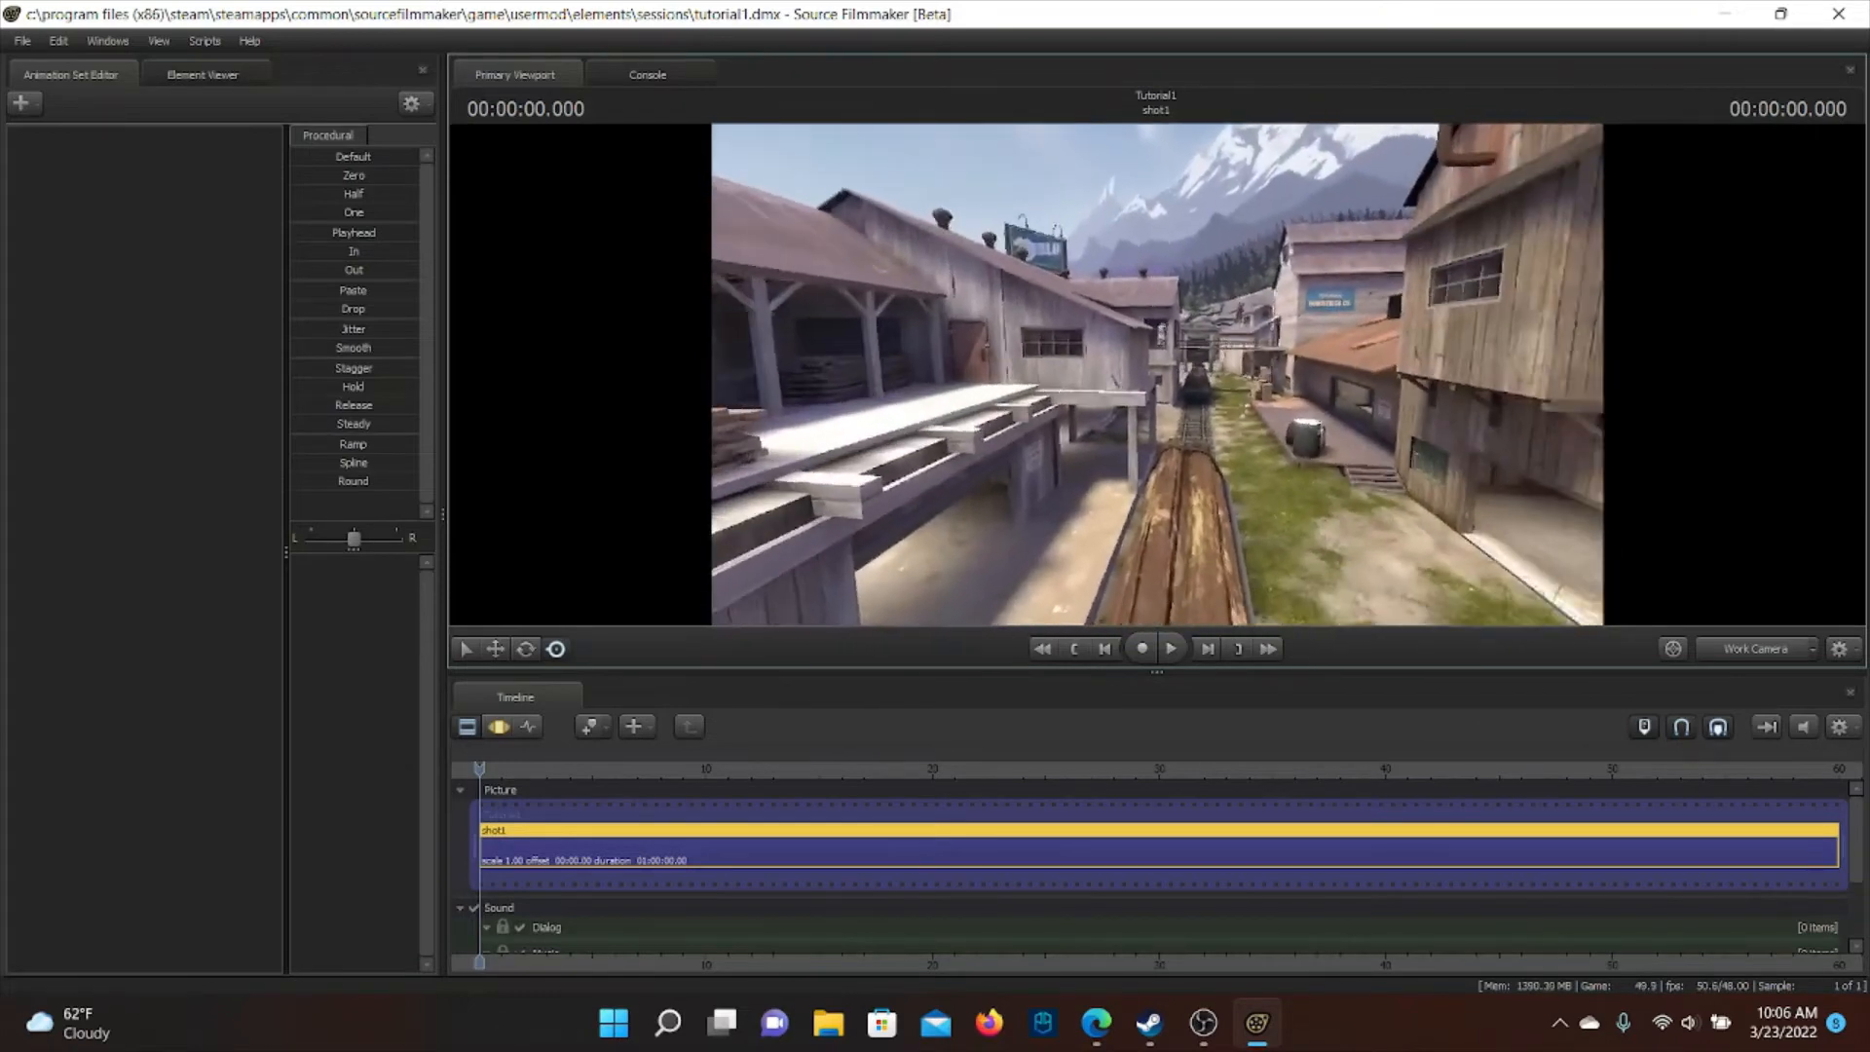
key(w)
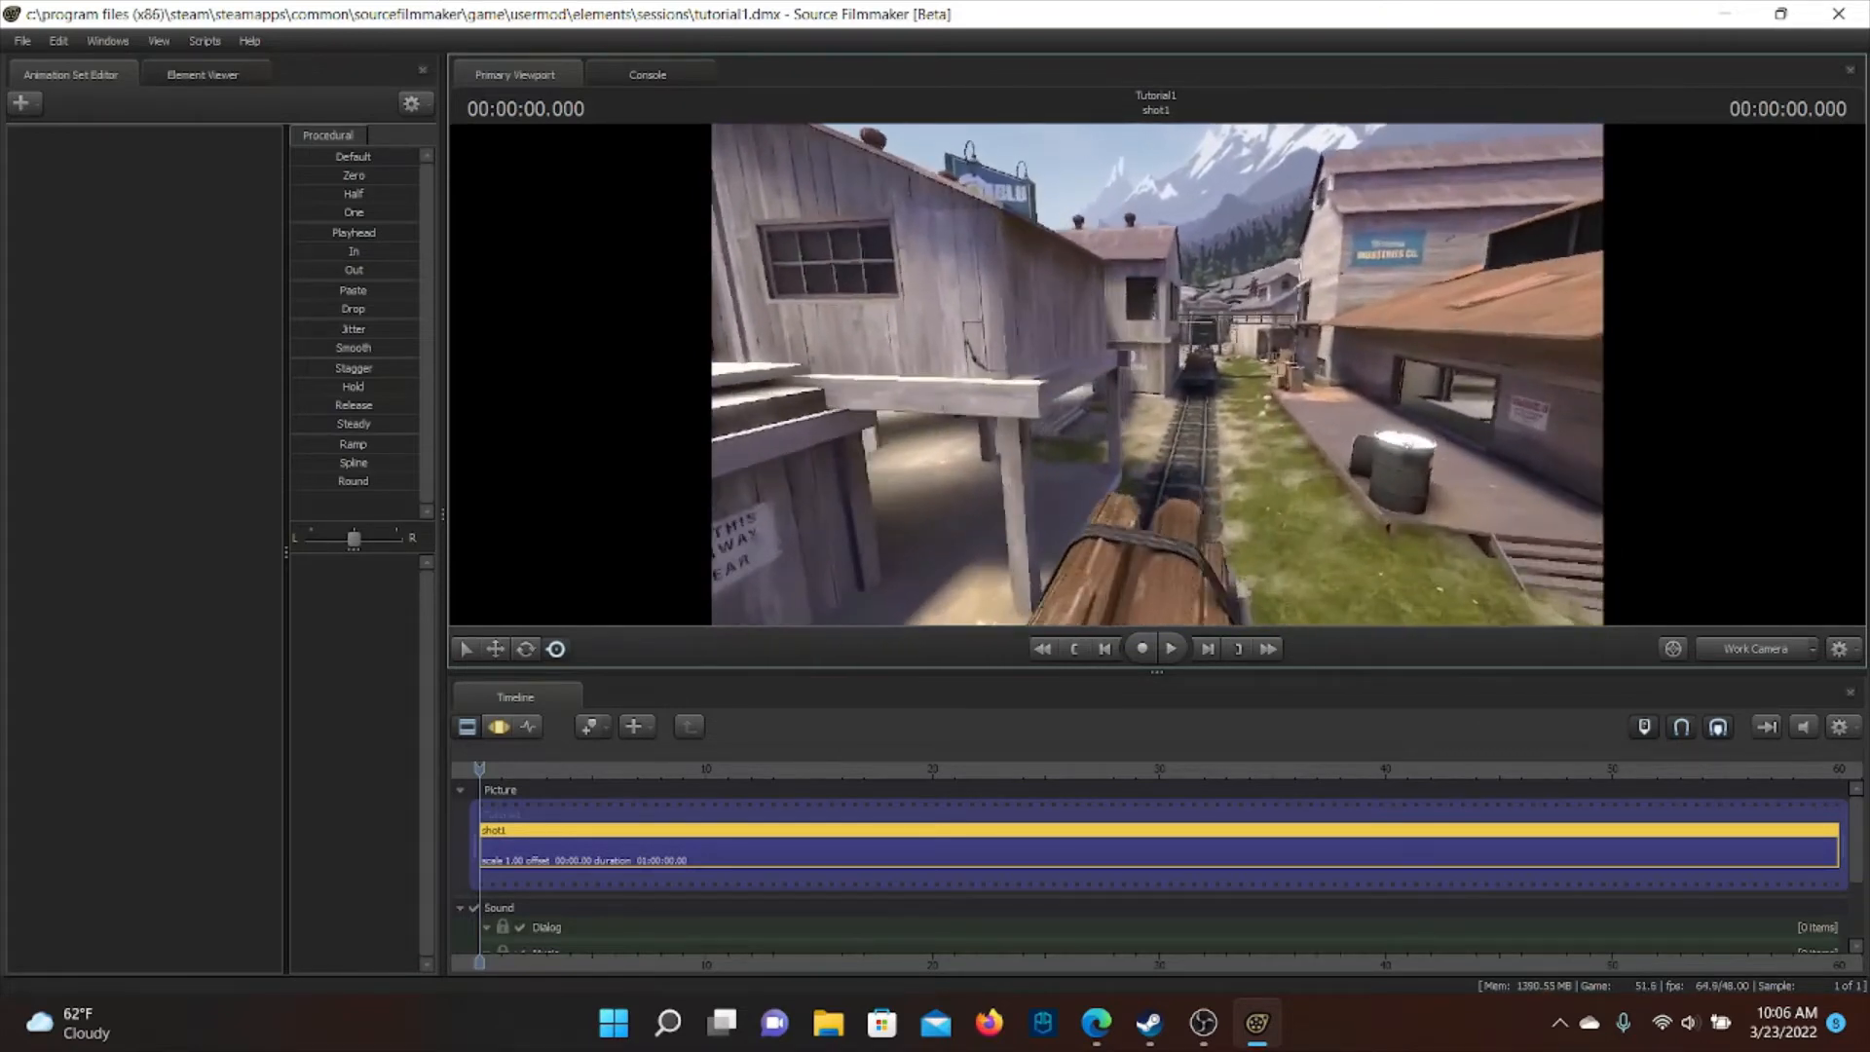
key(d)
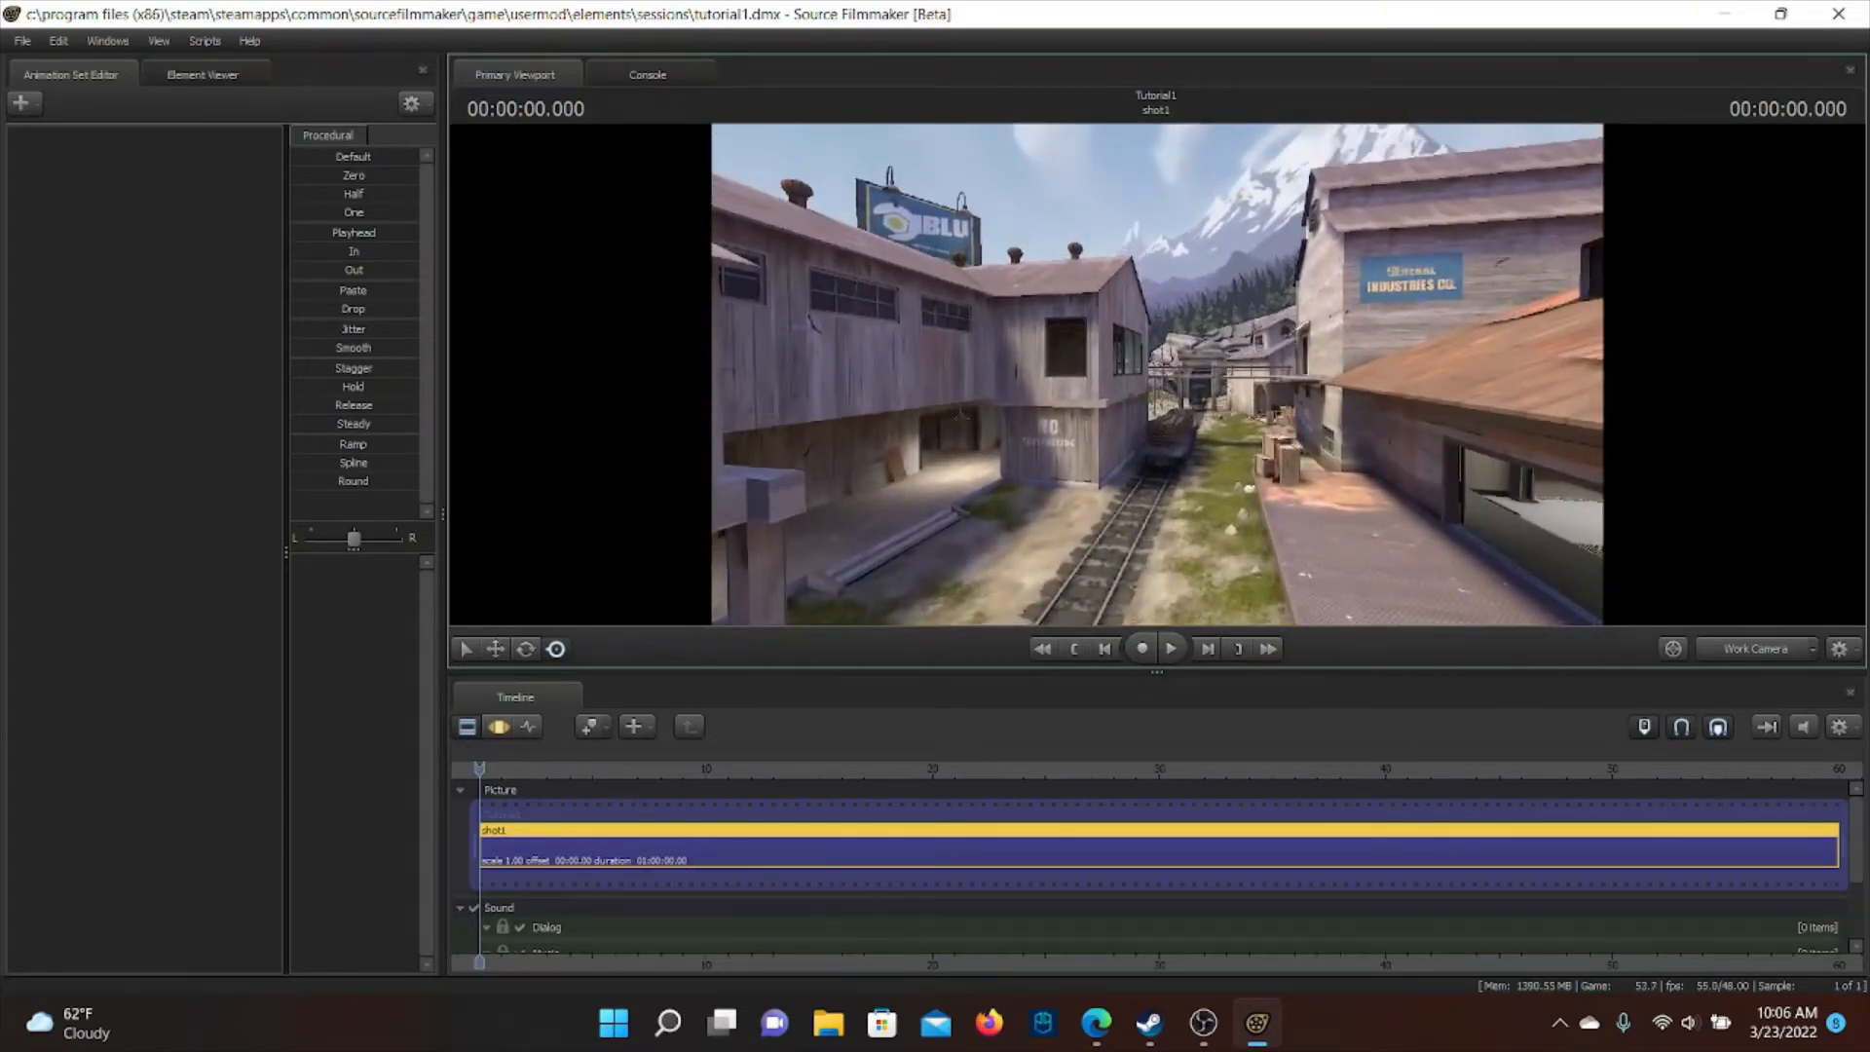
key(w)
key(w)
Fly the work camera into the wooden building and frame the dim room with the pallets, central post and tyres
drag(1158, 374, 1110, 322)
key(w)
right_drag(1111, 322, 1159, 381)
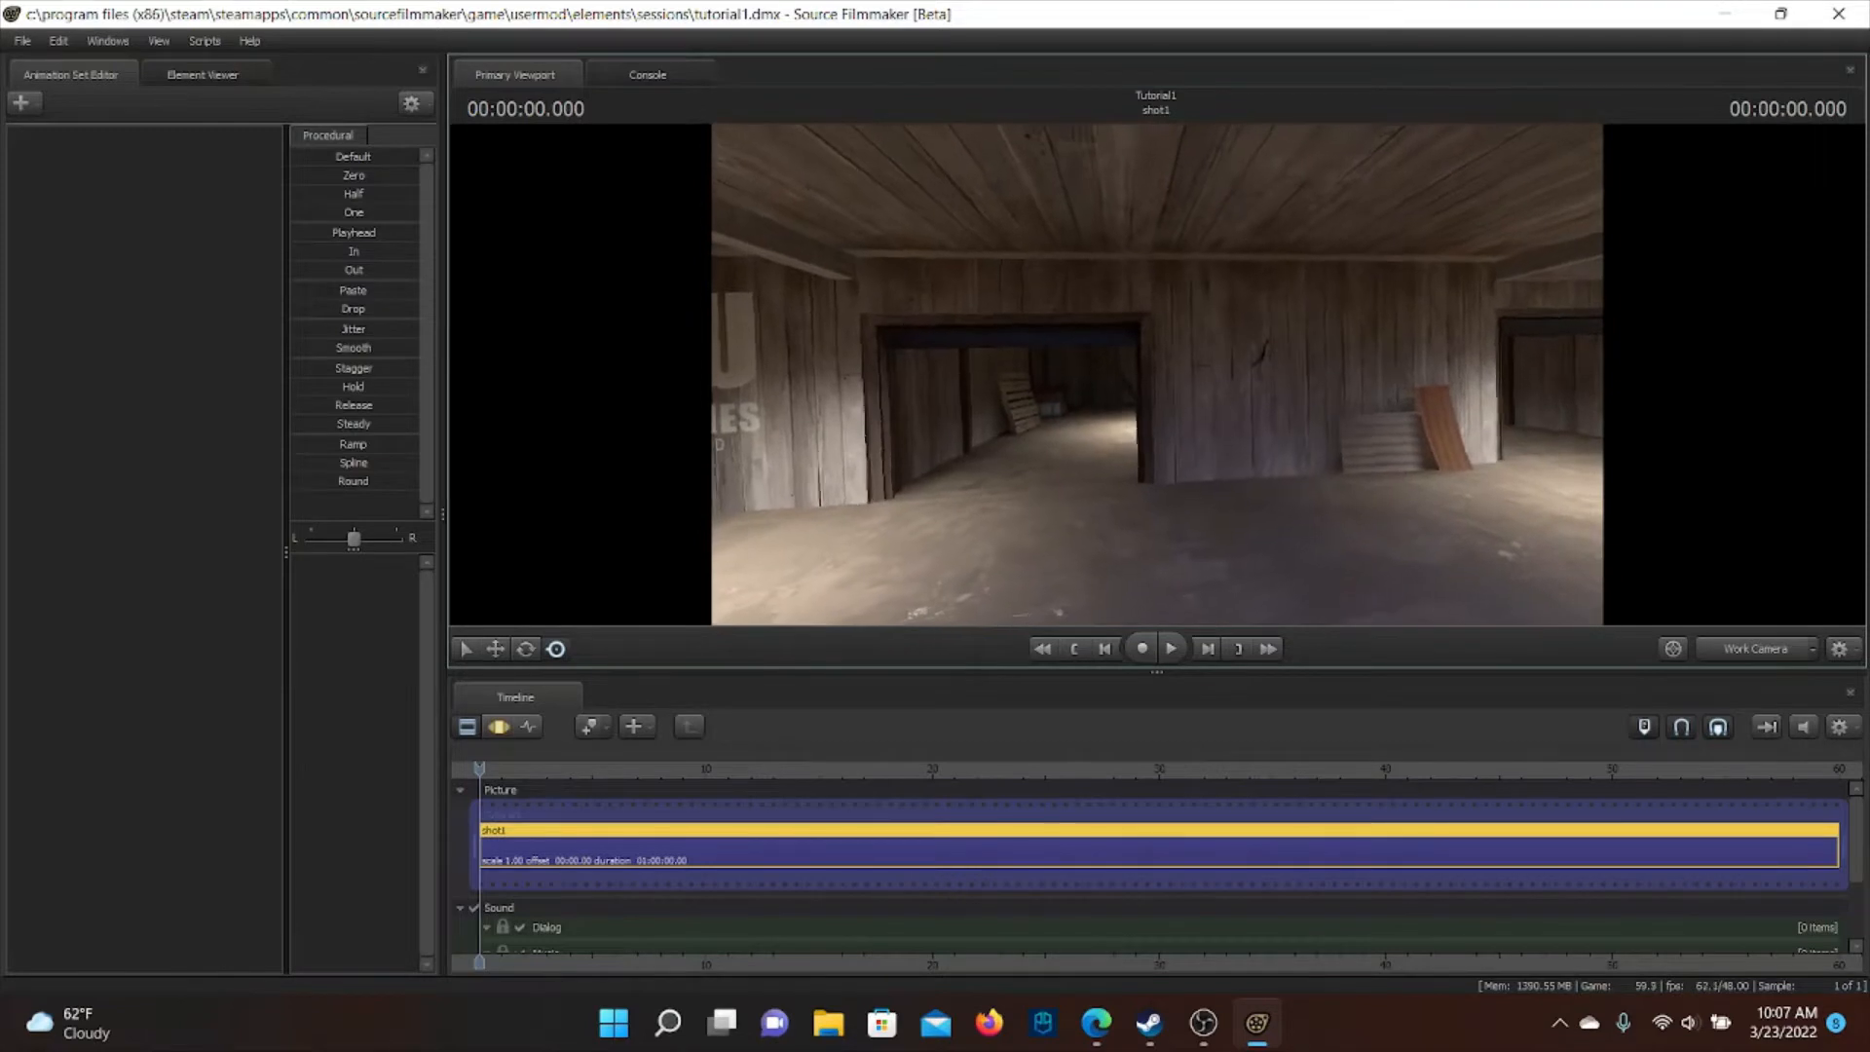
drag(1177, 370, 1115, 375)
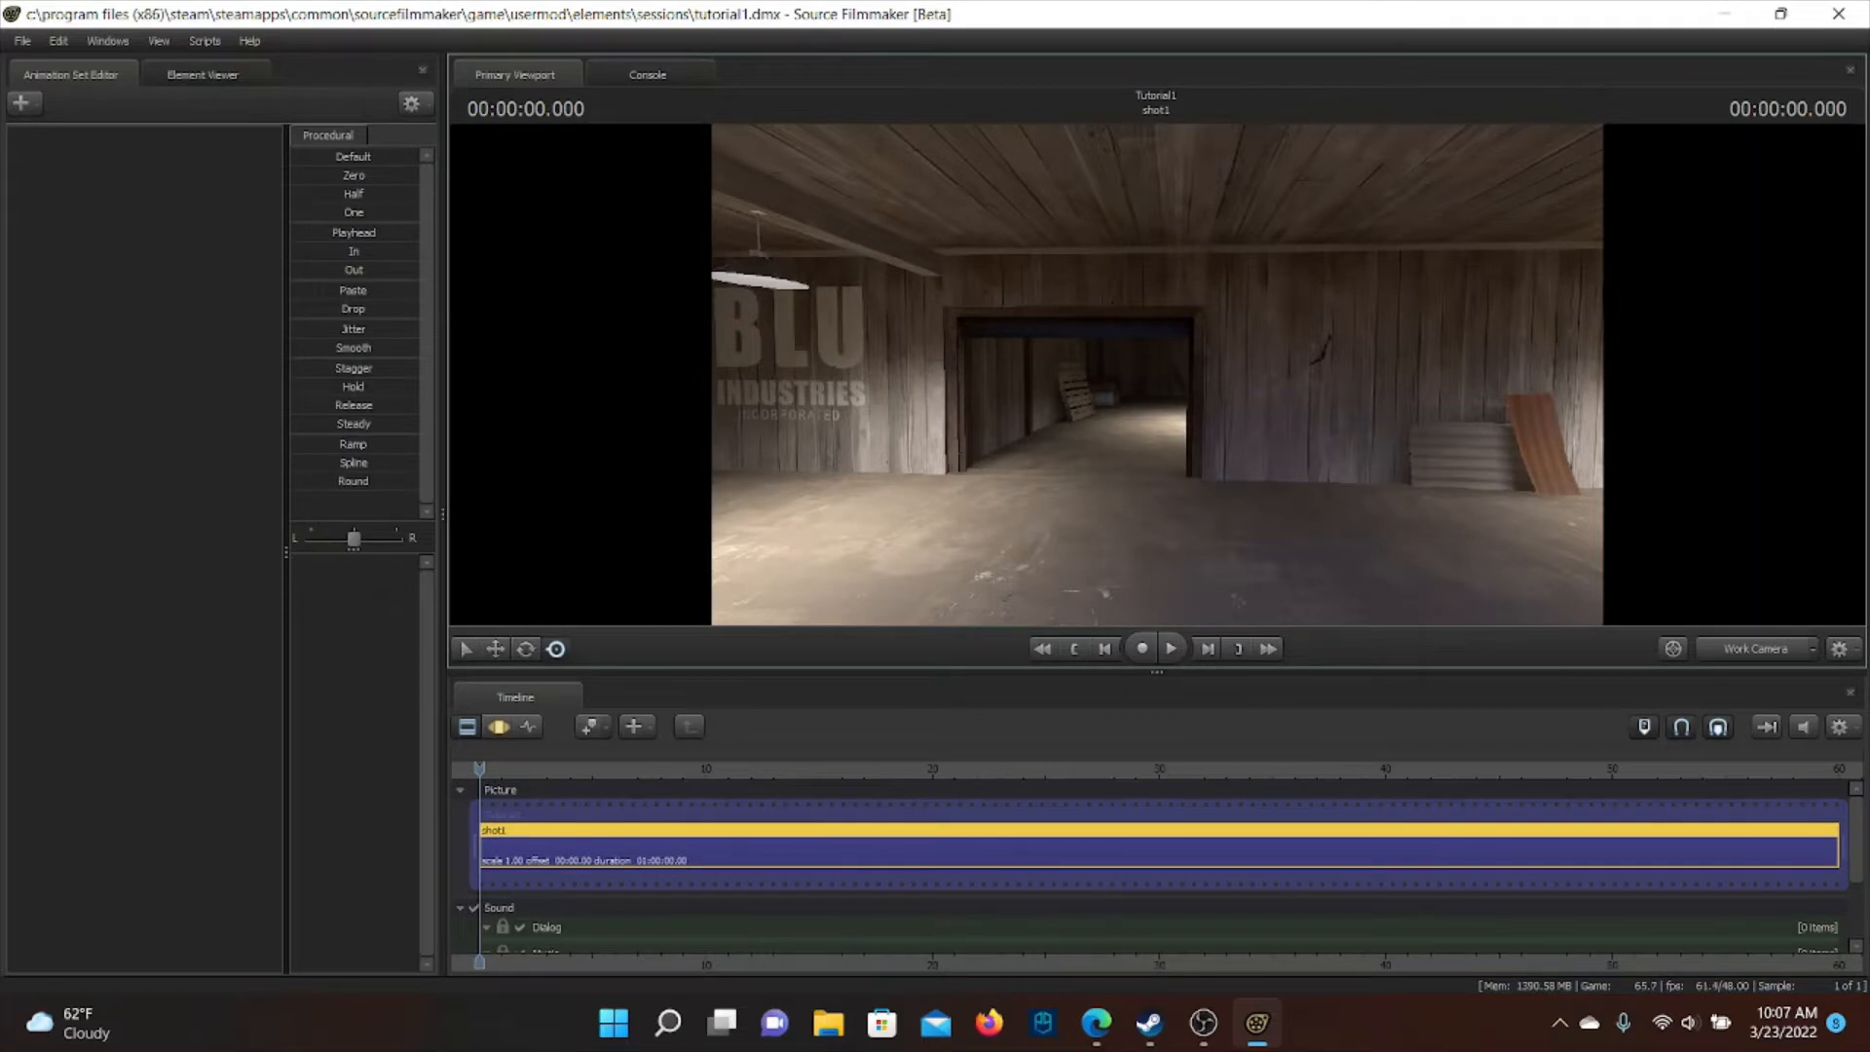
drag(1115, 375, 640, 390)
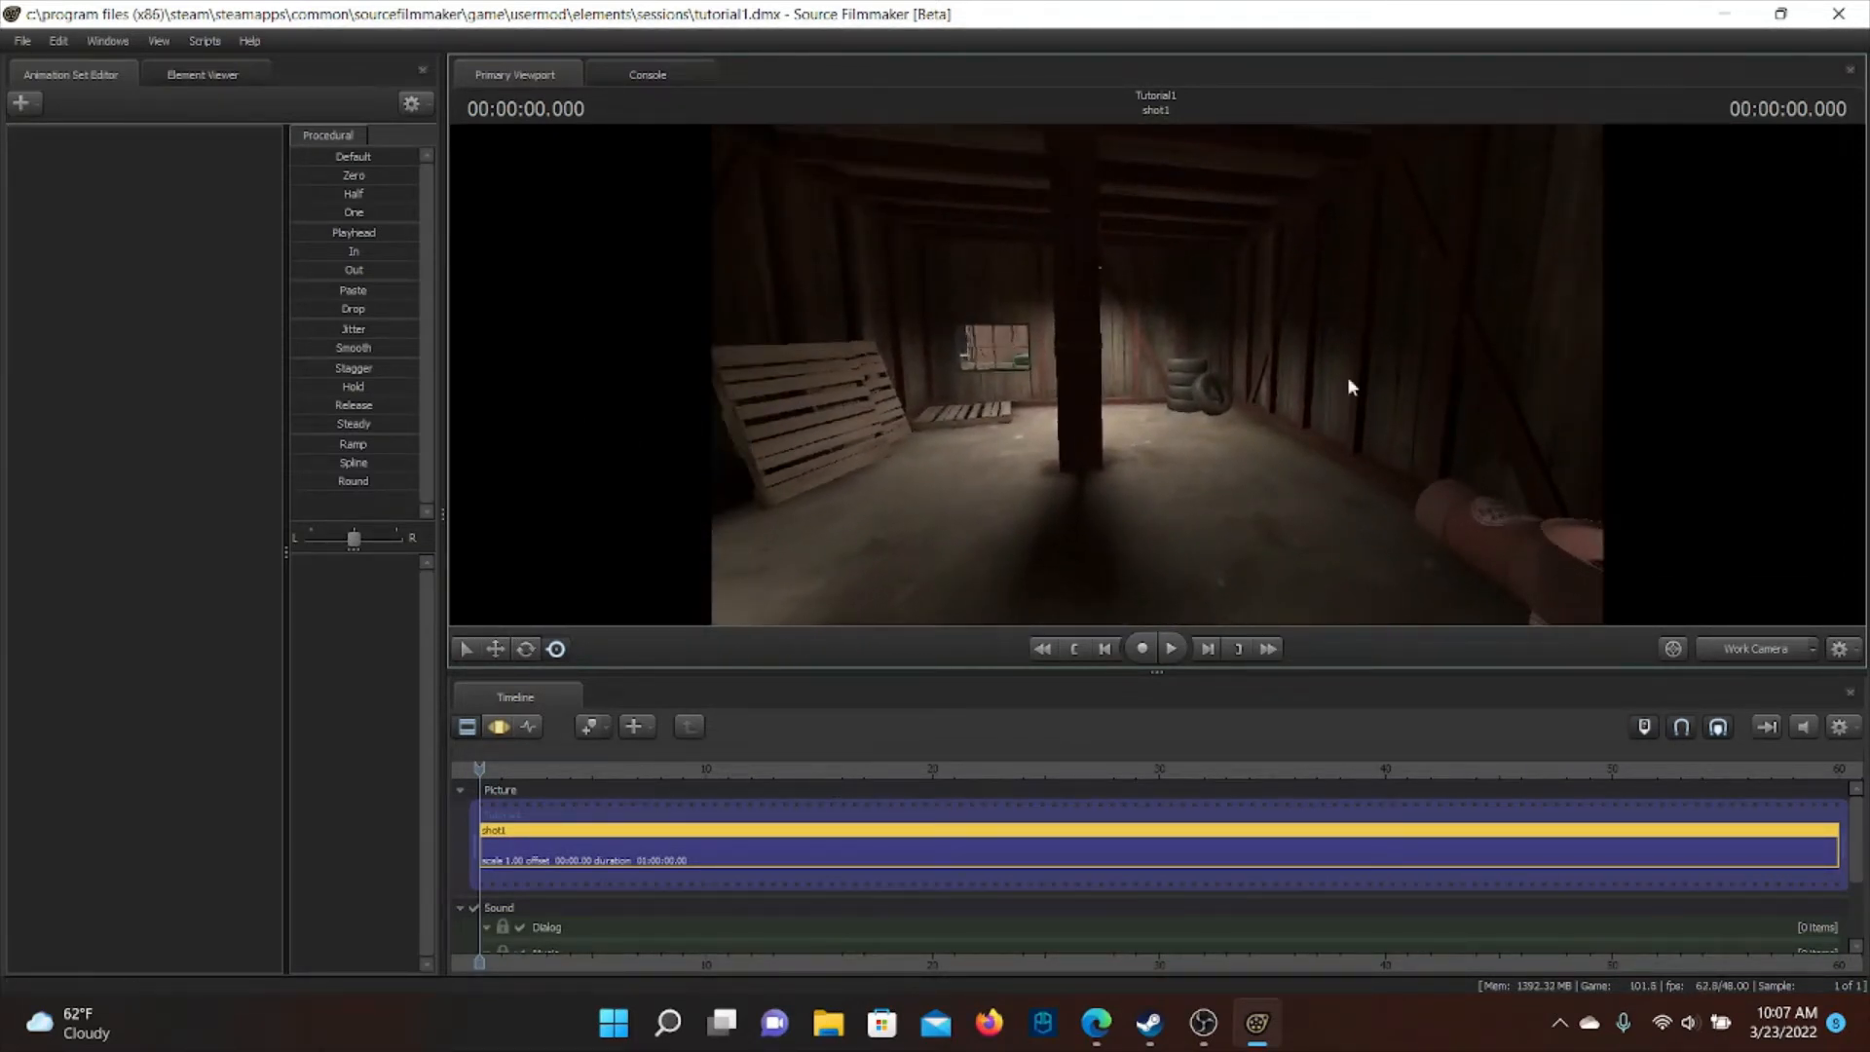
Create an animation set for a new model using the first match under the freddy filter, Glamrock Freddy
click(21, 103)
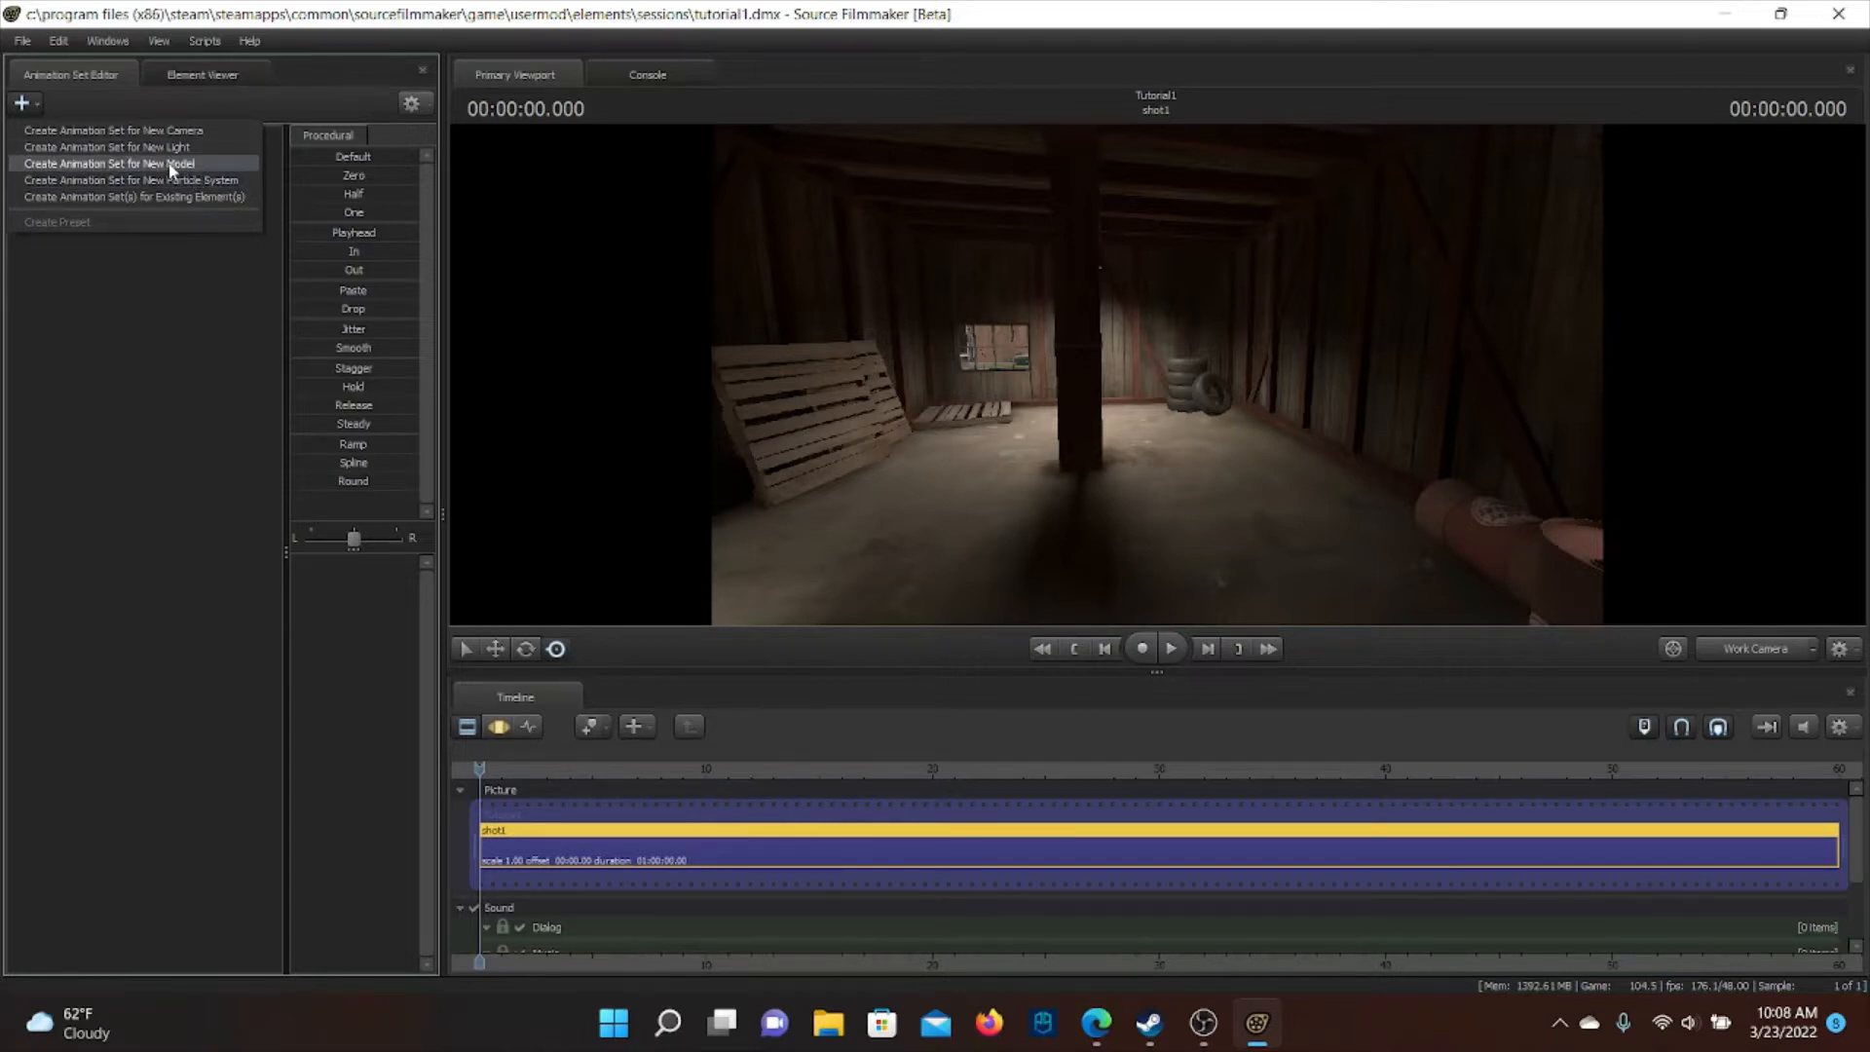
click(196, 162)
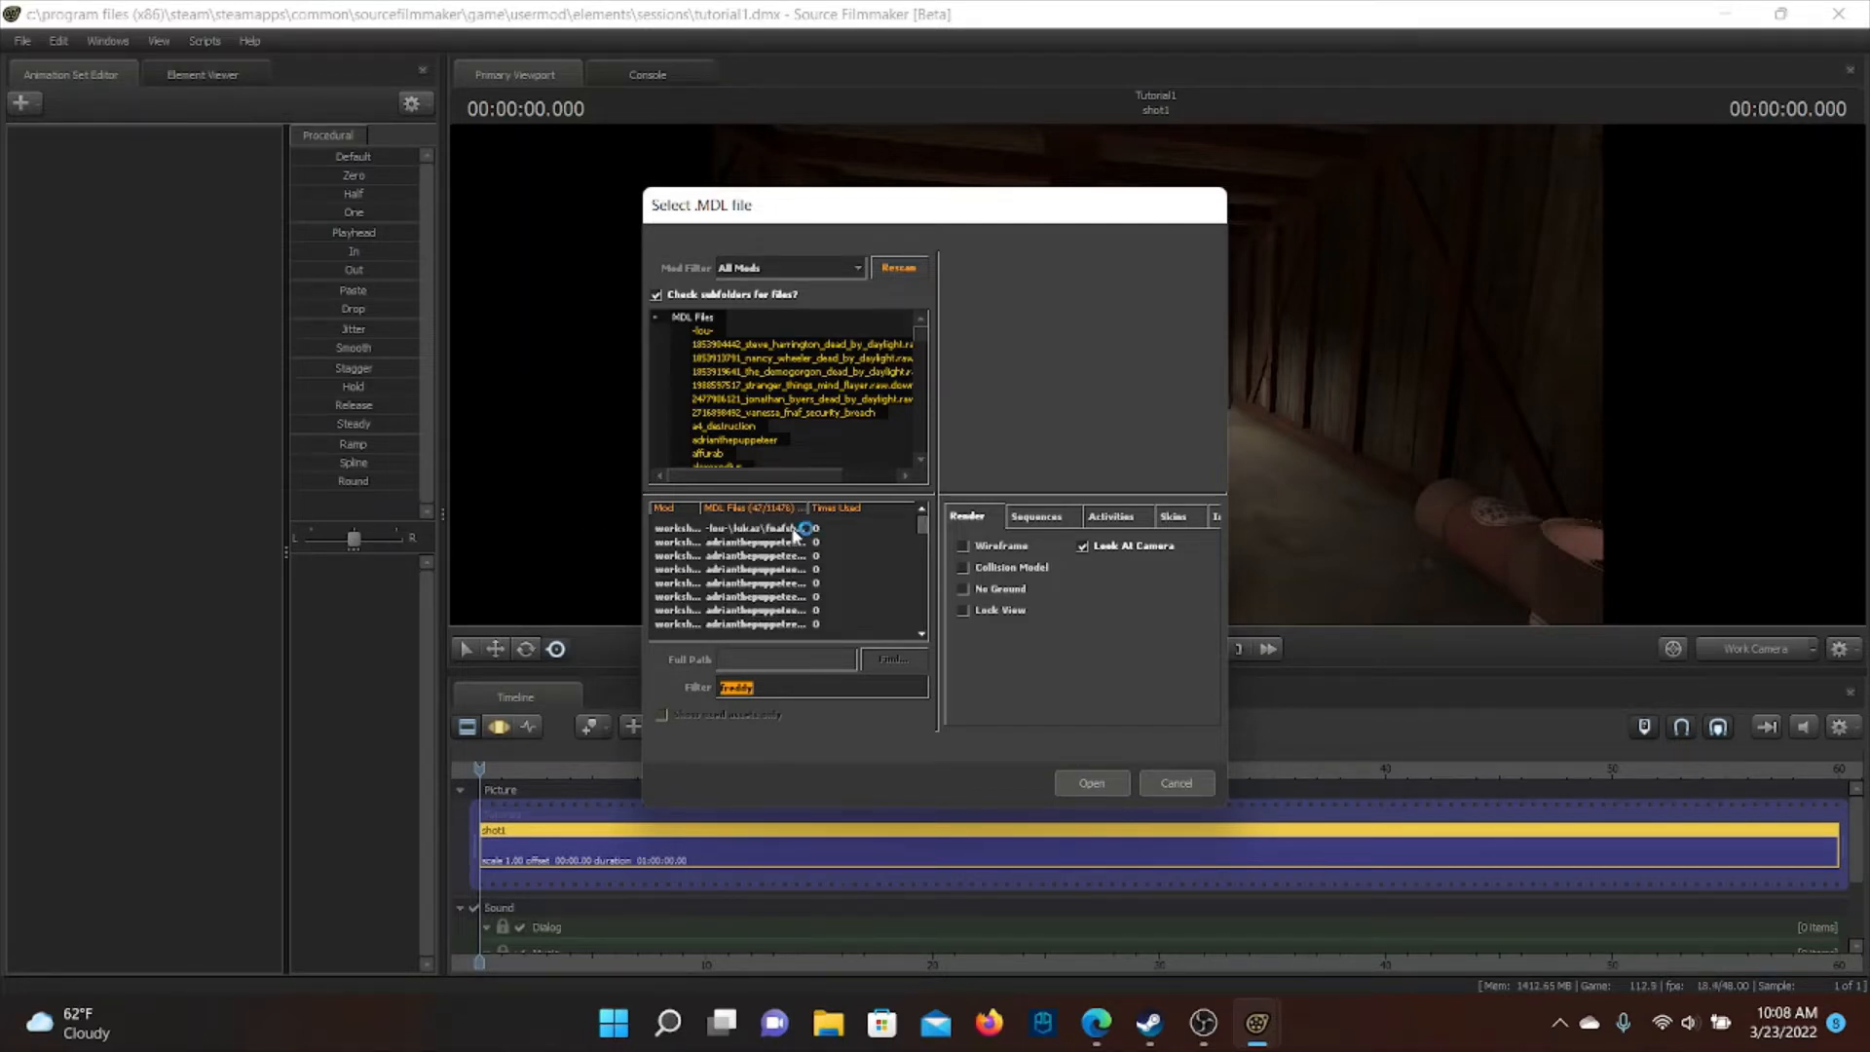
click(795, 533)
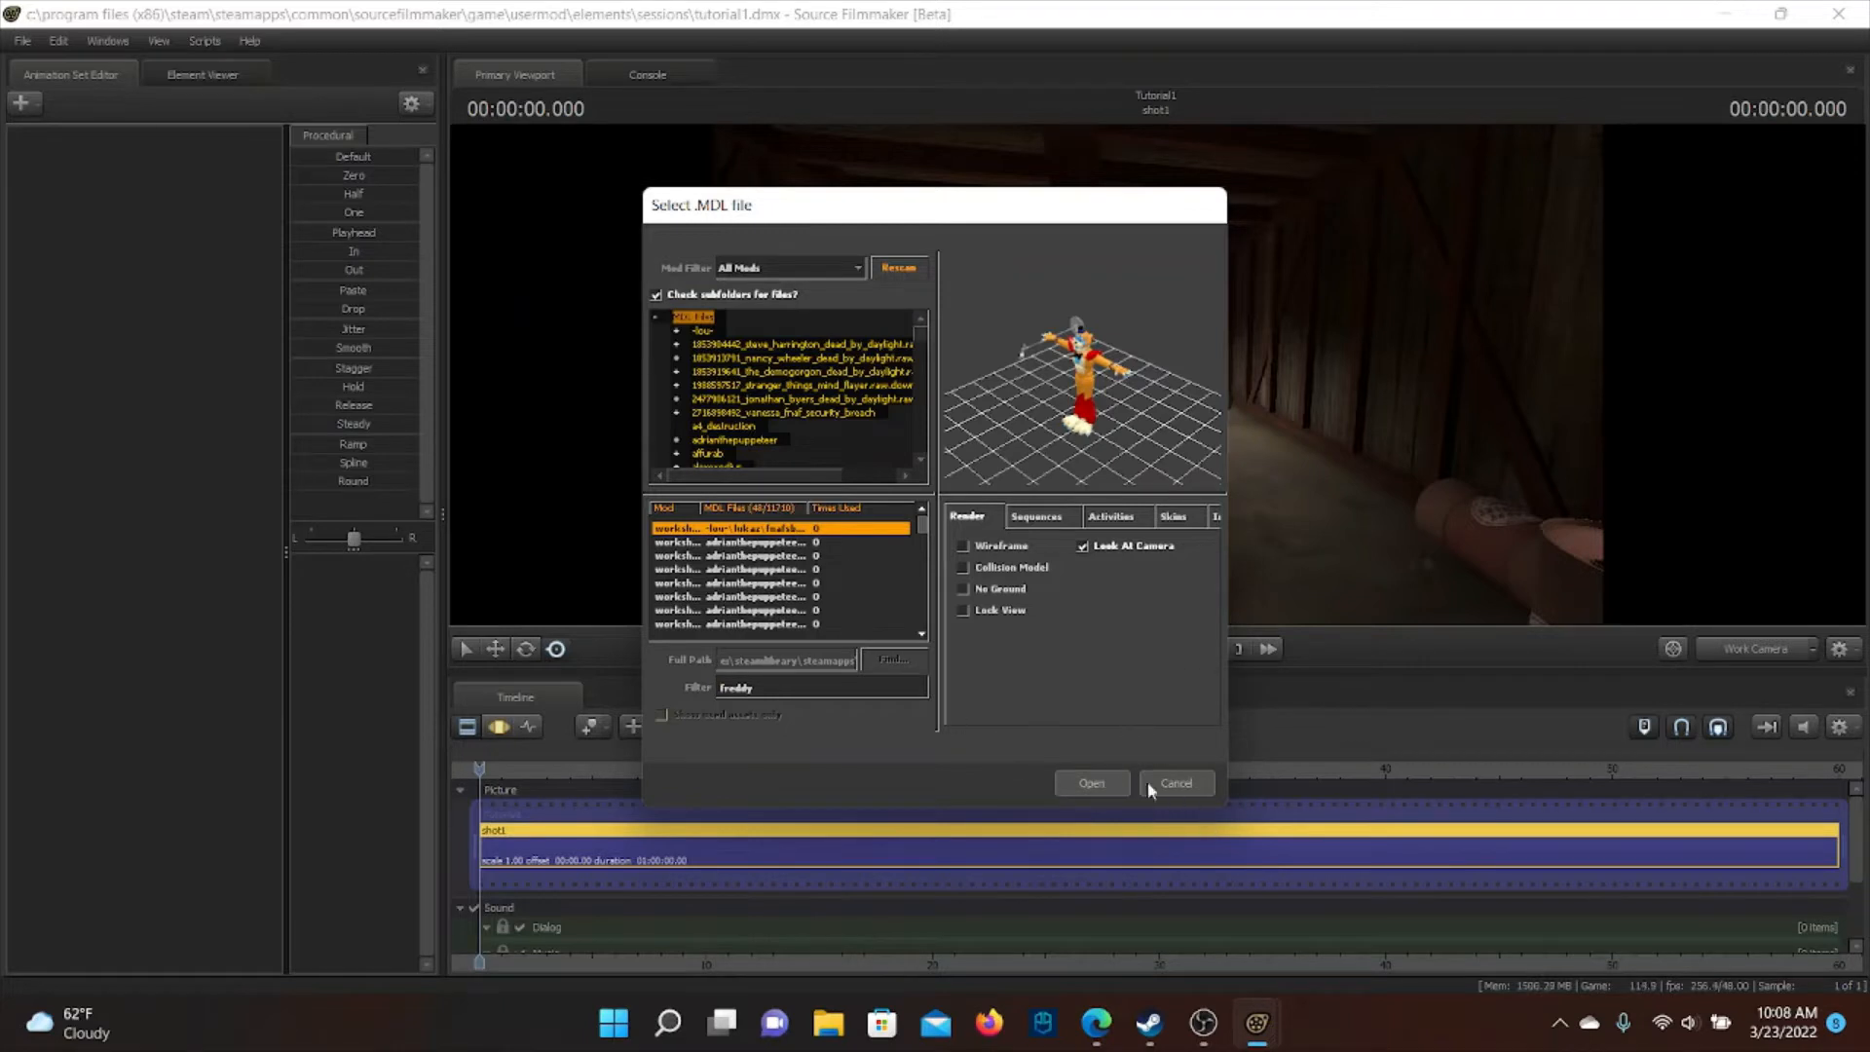
click(1085, 785)
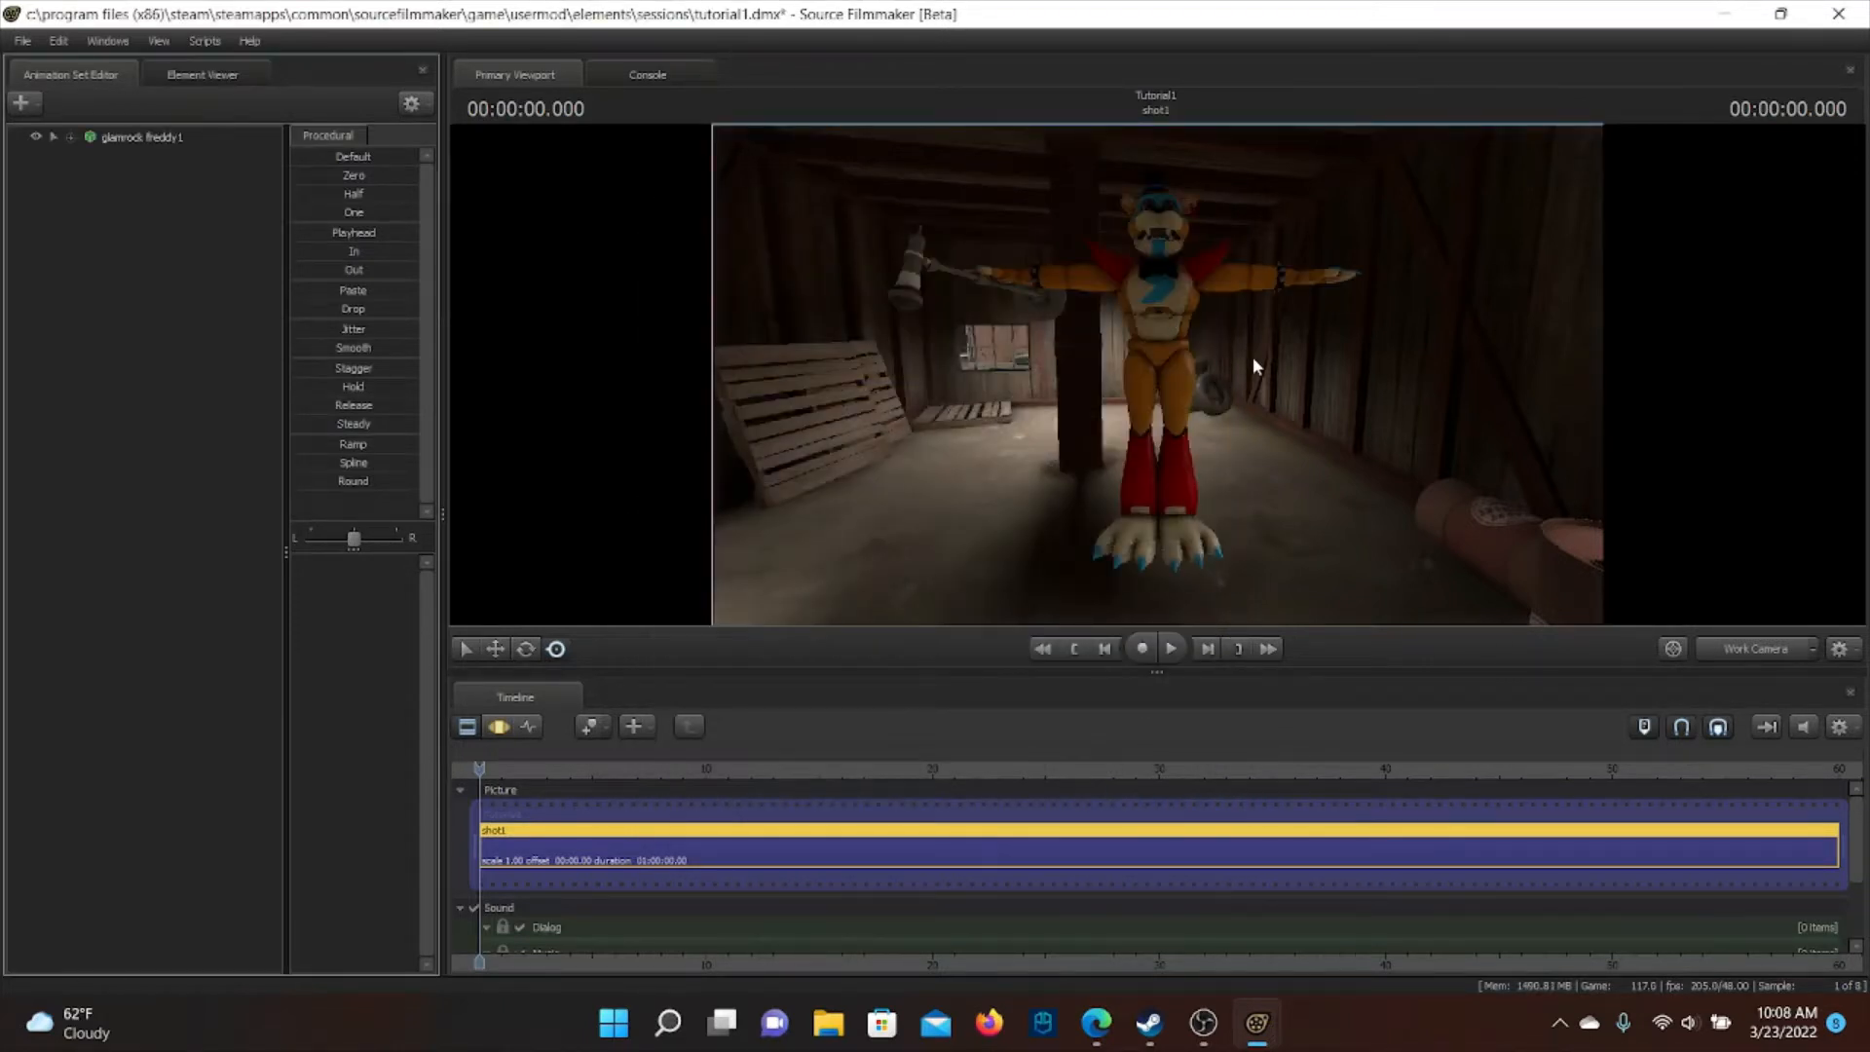
Look at the scene camera's frustum from the work camera, switch the viewport to camera1 and reframe the room around Glamrock Freddy
drag(1253, 356, 1218, 395)
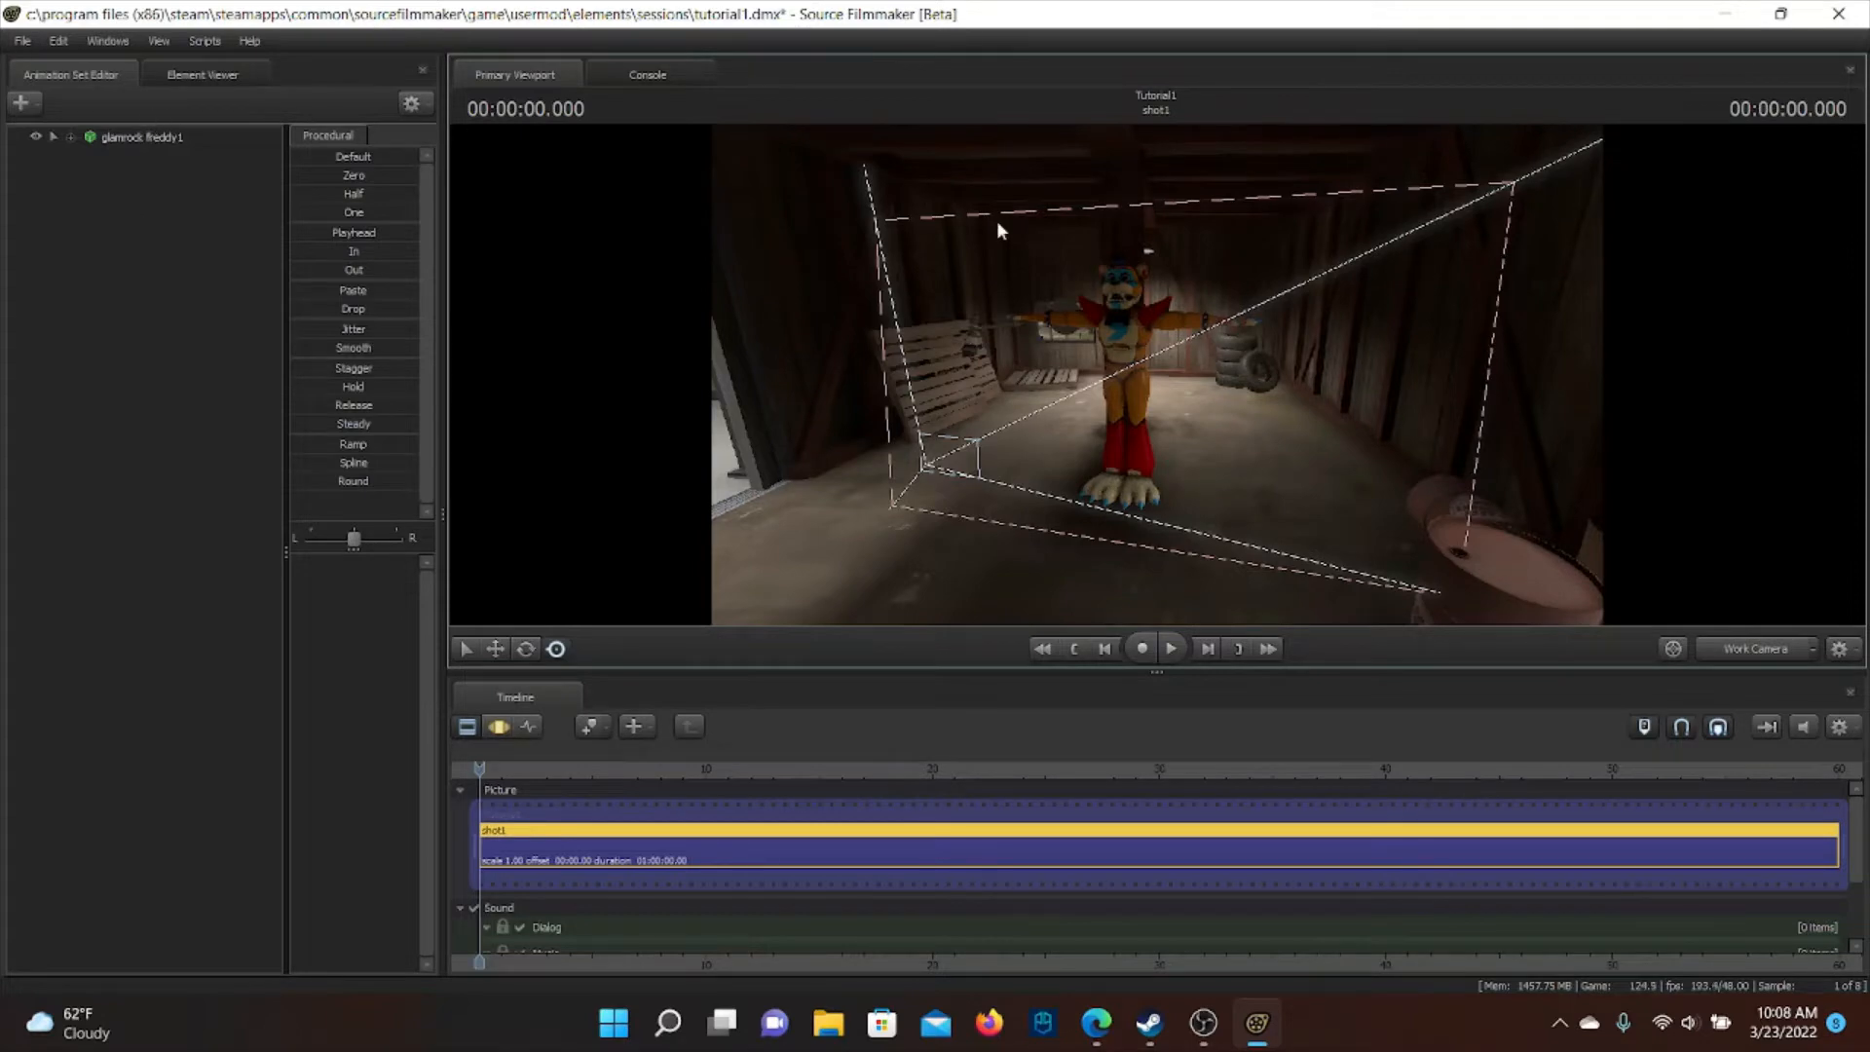
drag(1116, 361, 682, 331)
click(1756, 642)
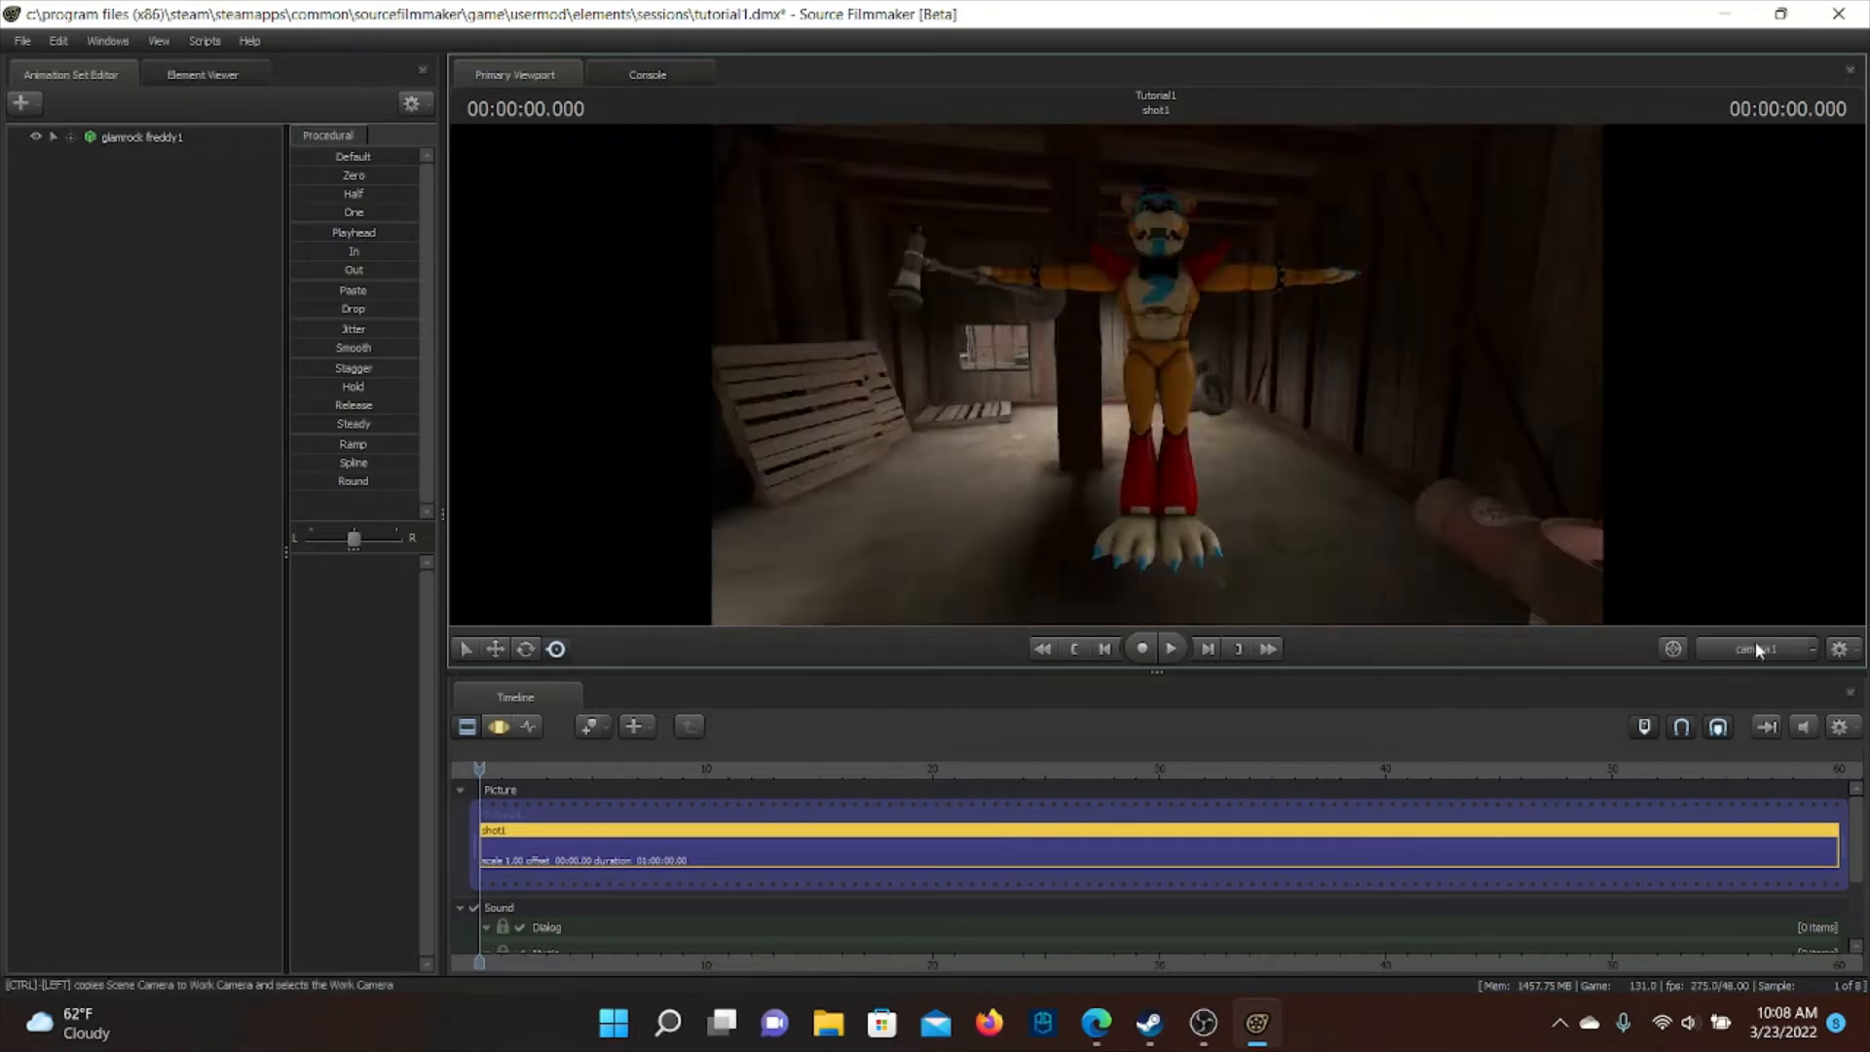
drag(1169, 390, 1278, 423)
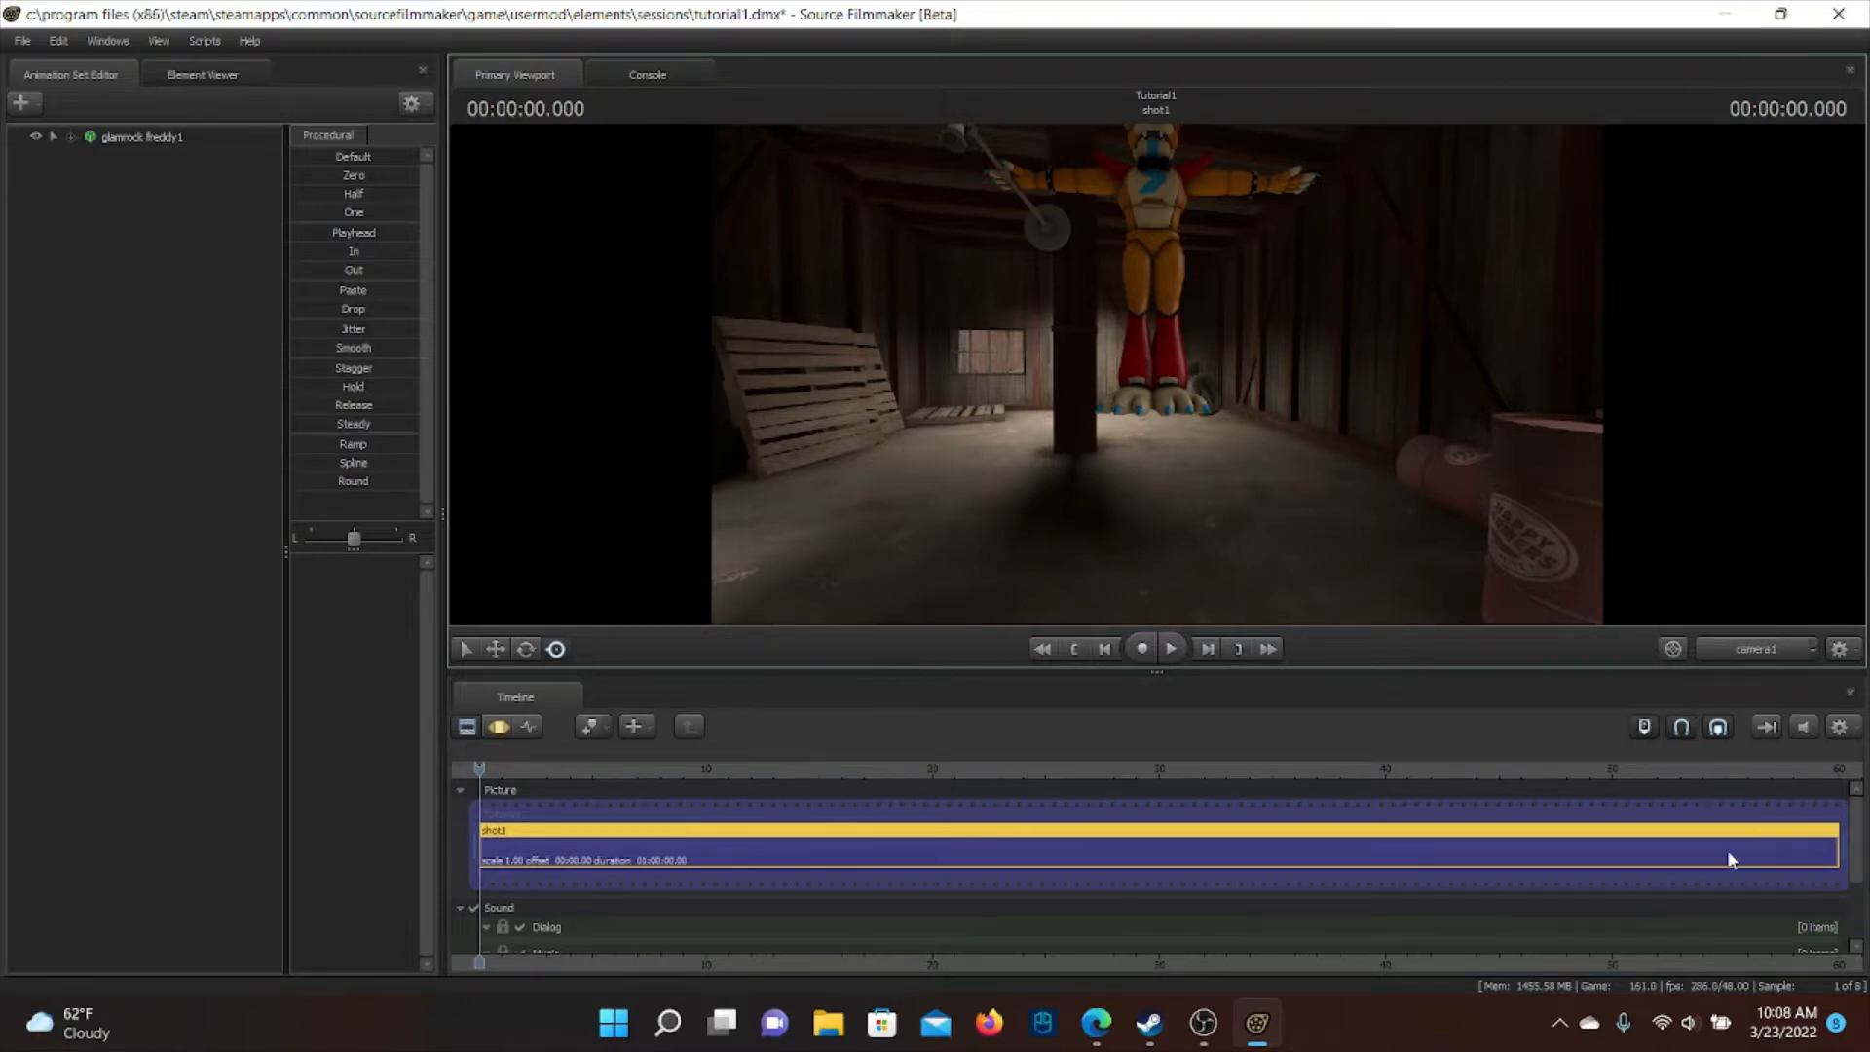
Shorten shot1 and the movie's end on the timeline to about 9 seconds
drag(1835, 846, 626, 846)
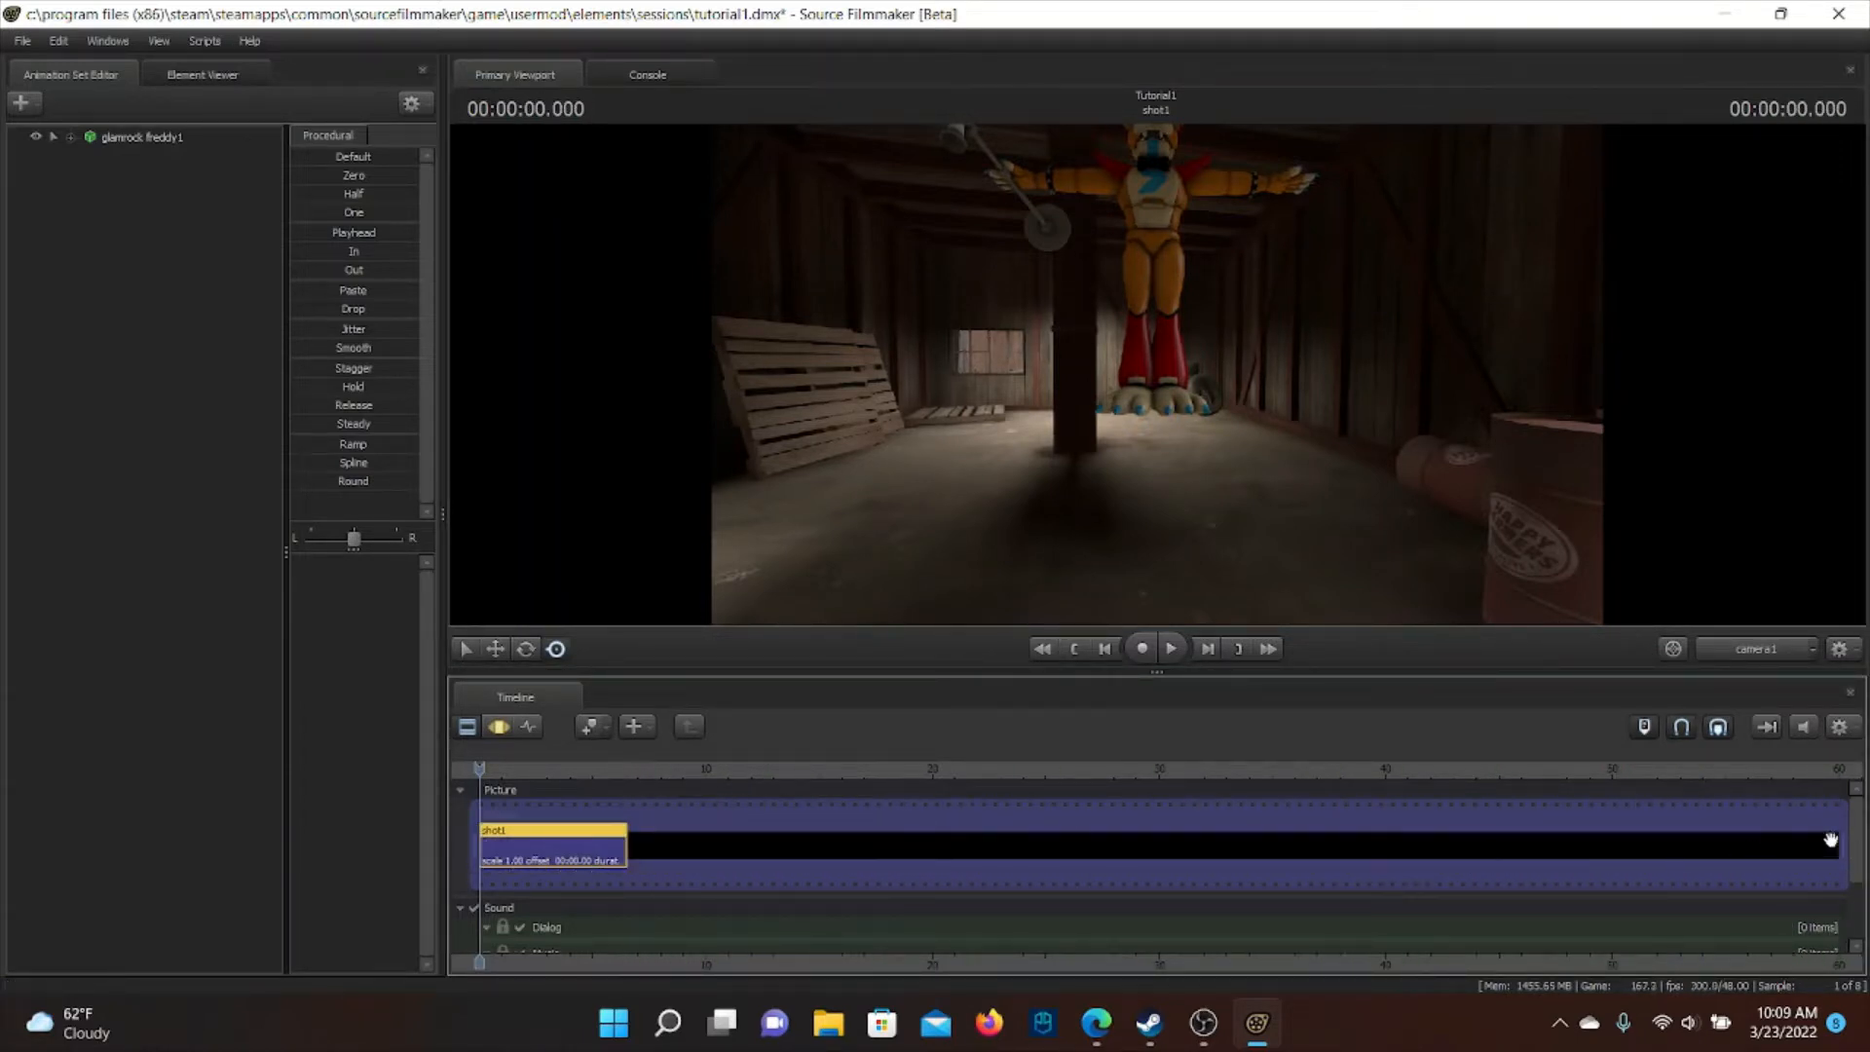
drag(1842, 835, 695, 789)
drag(617, 838, 682, 830)
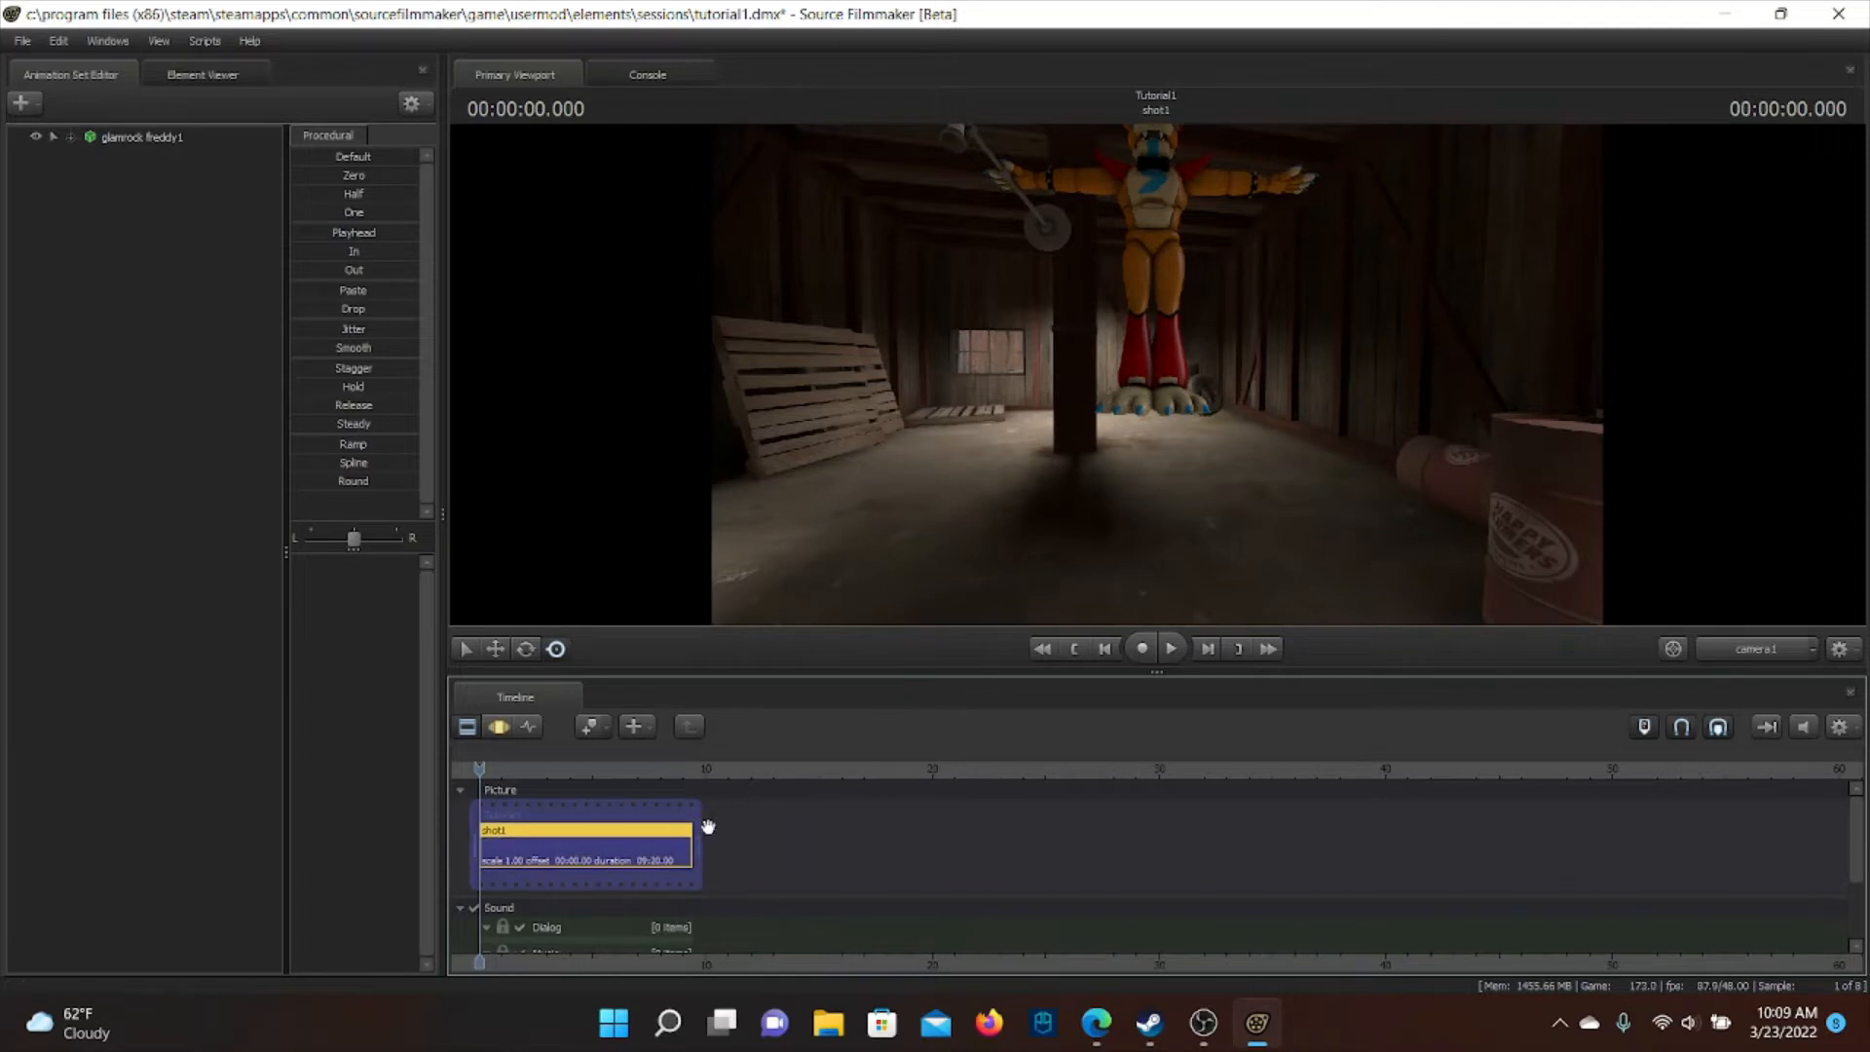
In the Motion Editor, select Glamrock Freddy's bip_pelvis and move it down and closer to the camera
click(500, 733)
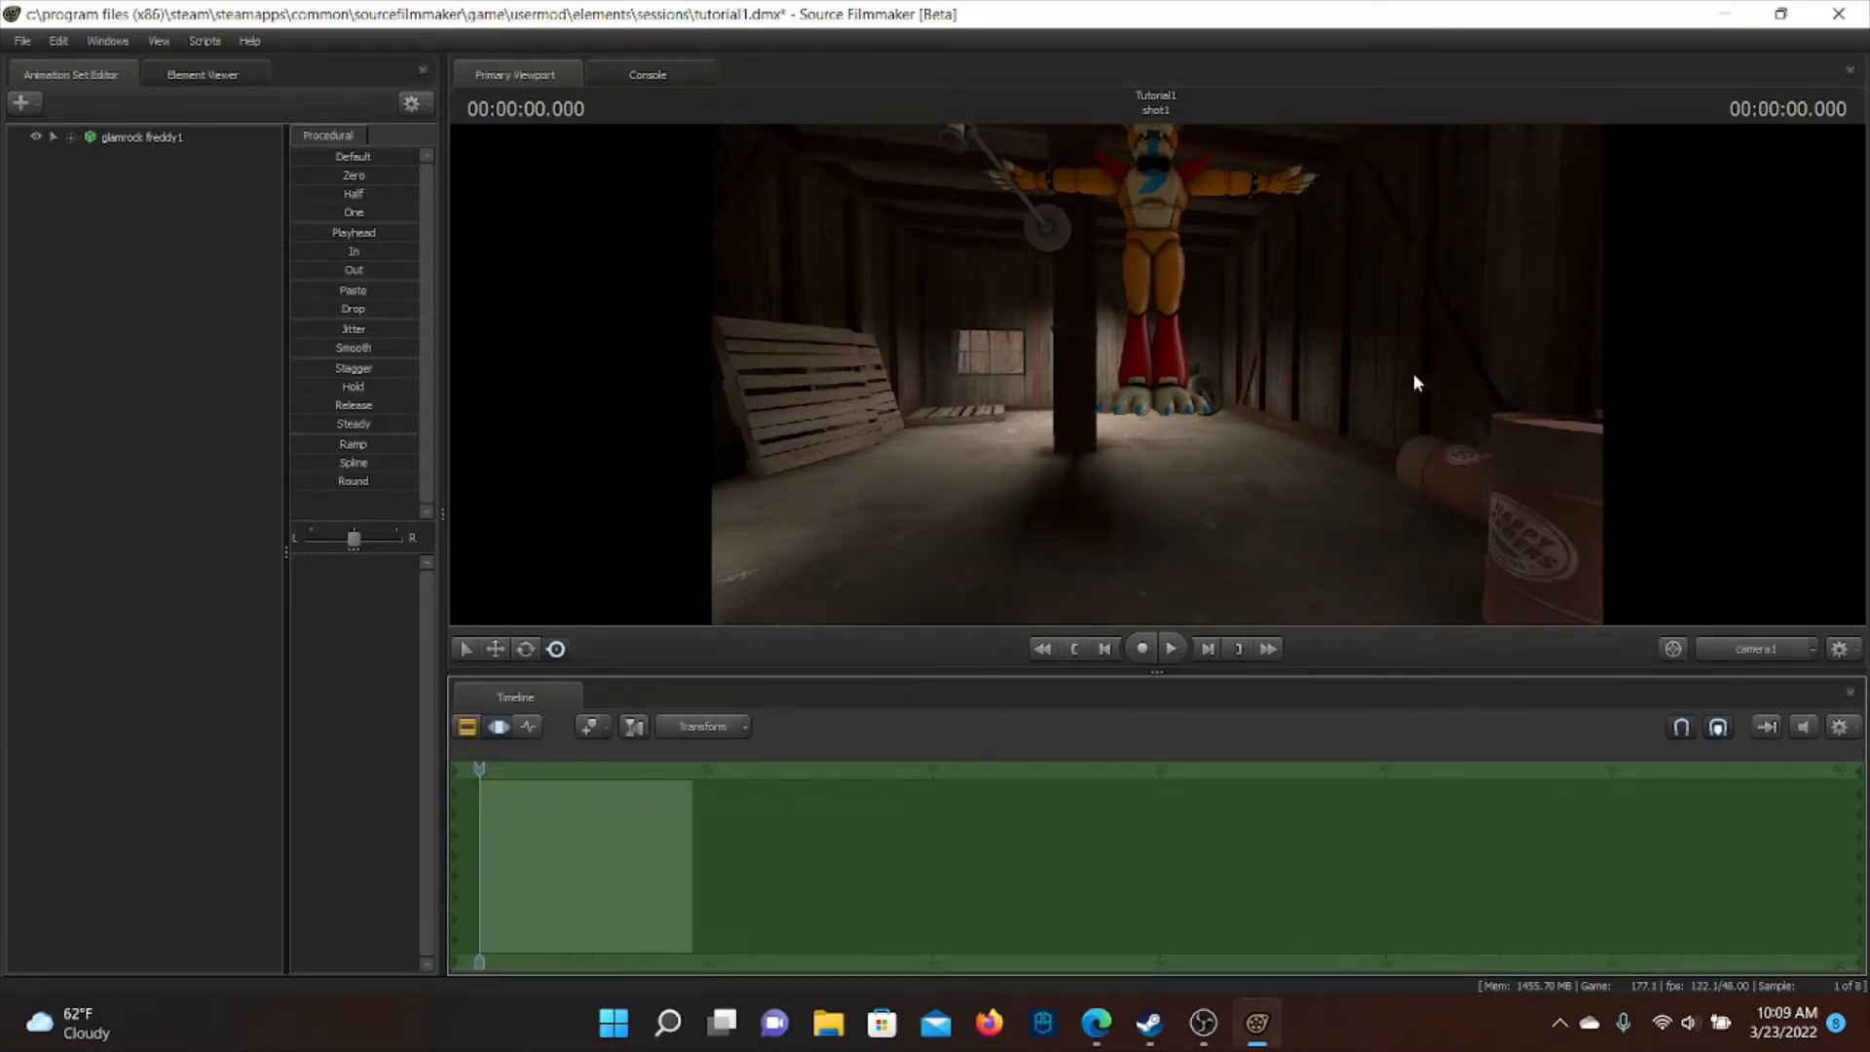
click(1204, 341)
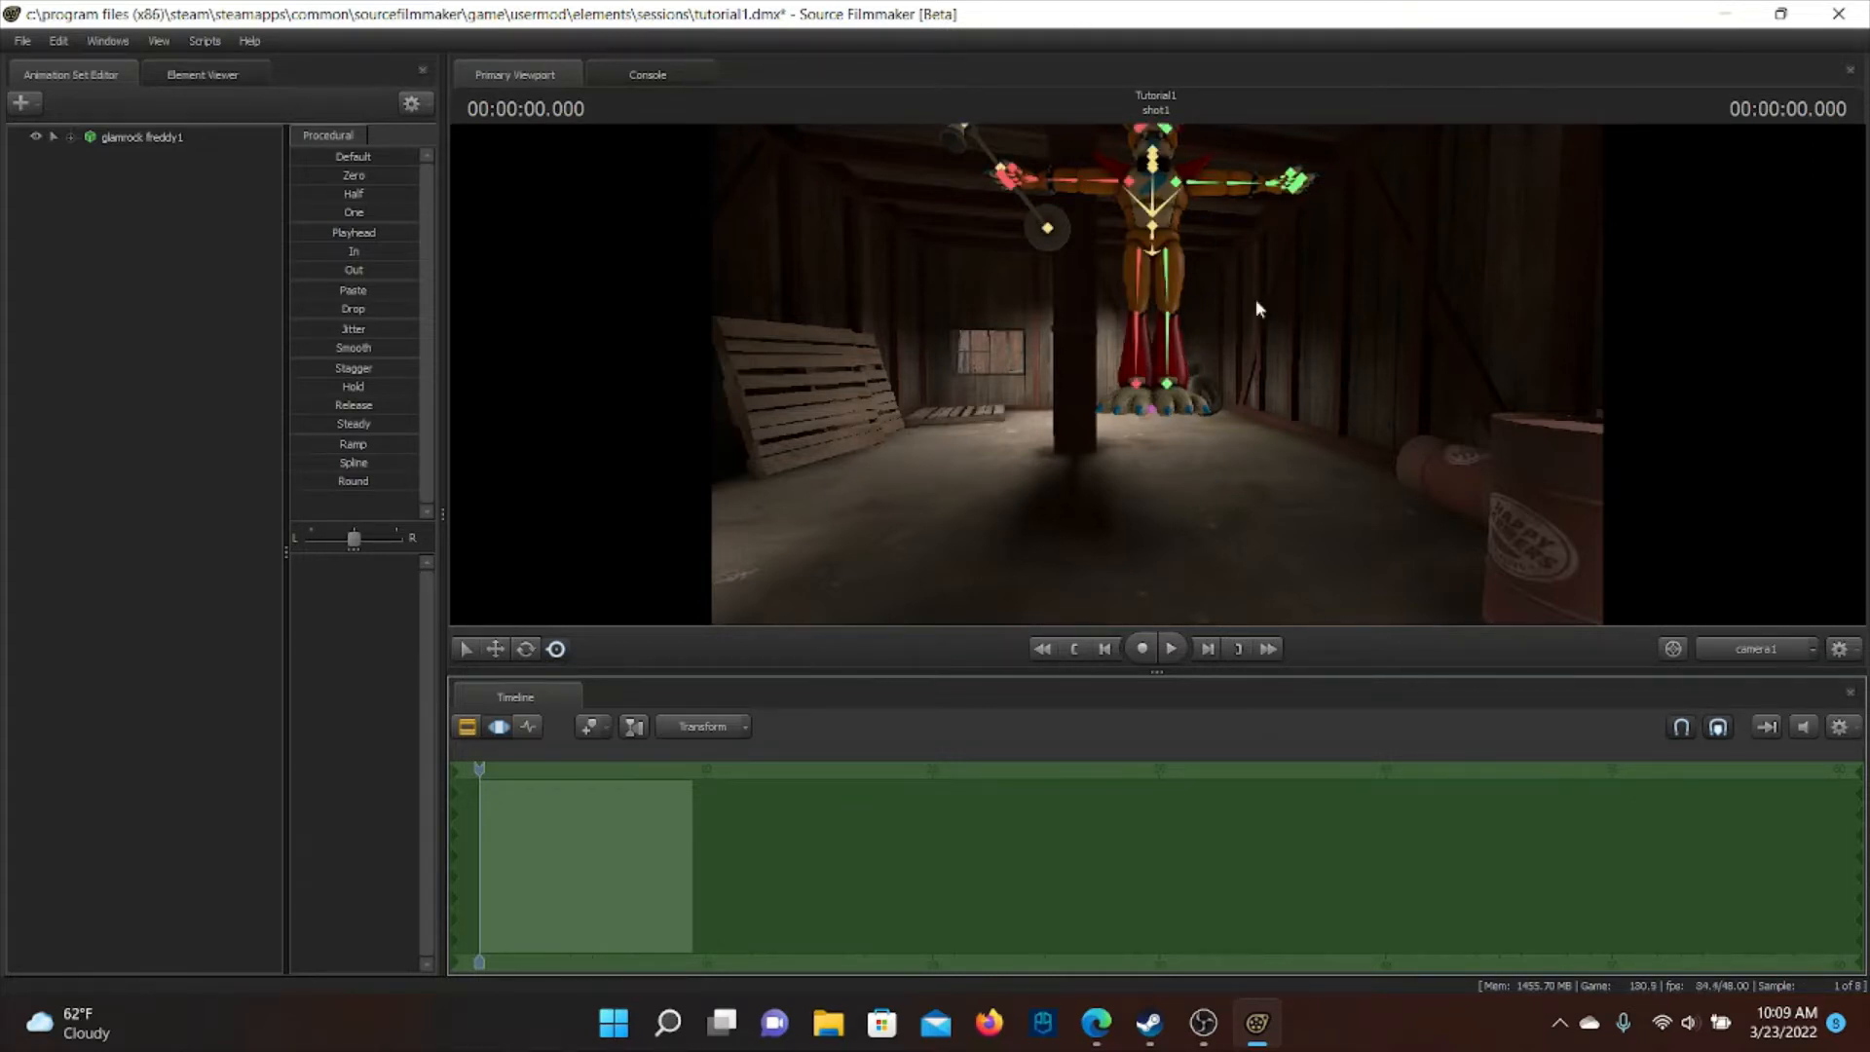
click(1157, 253)
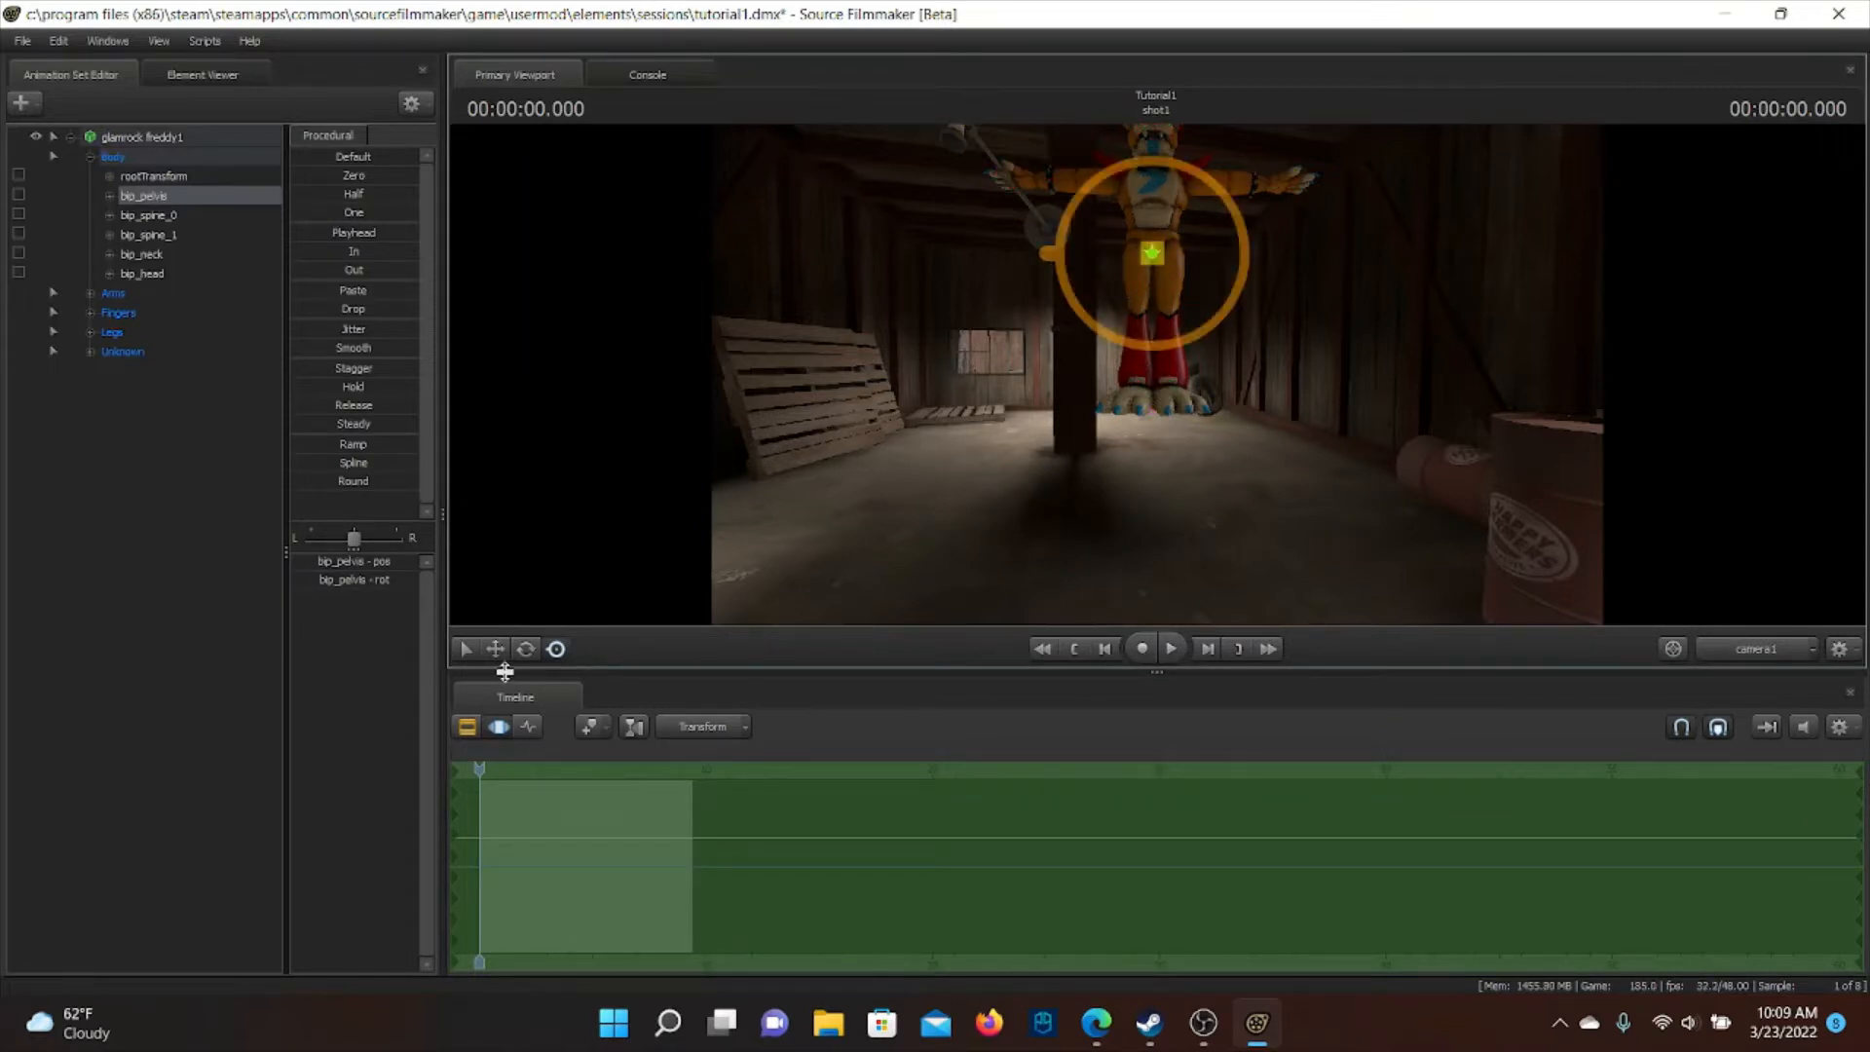
key(w)
mouse_move(1160, 183)
mouse_down()
mouse_move(1174, 272)
mouse_move(1169, 161)
mouse_up()
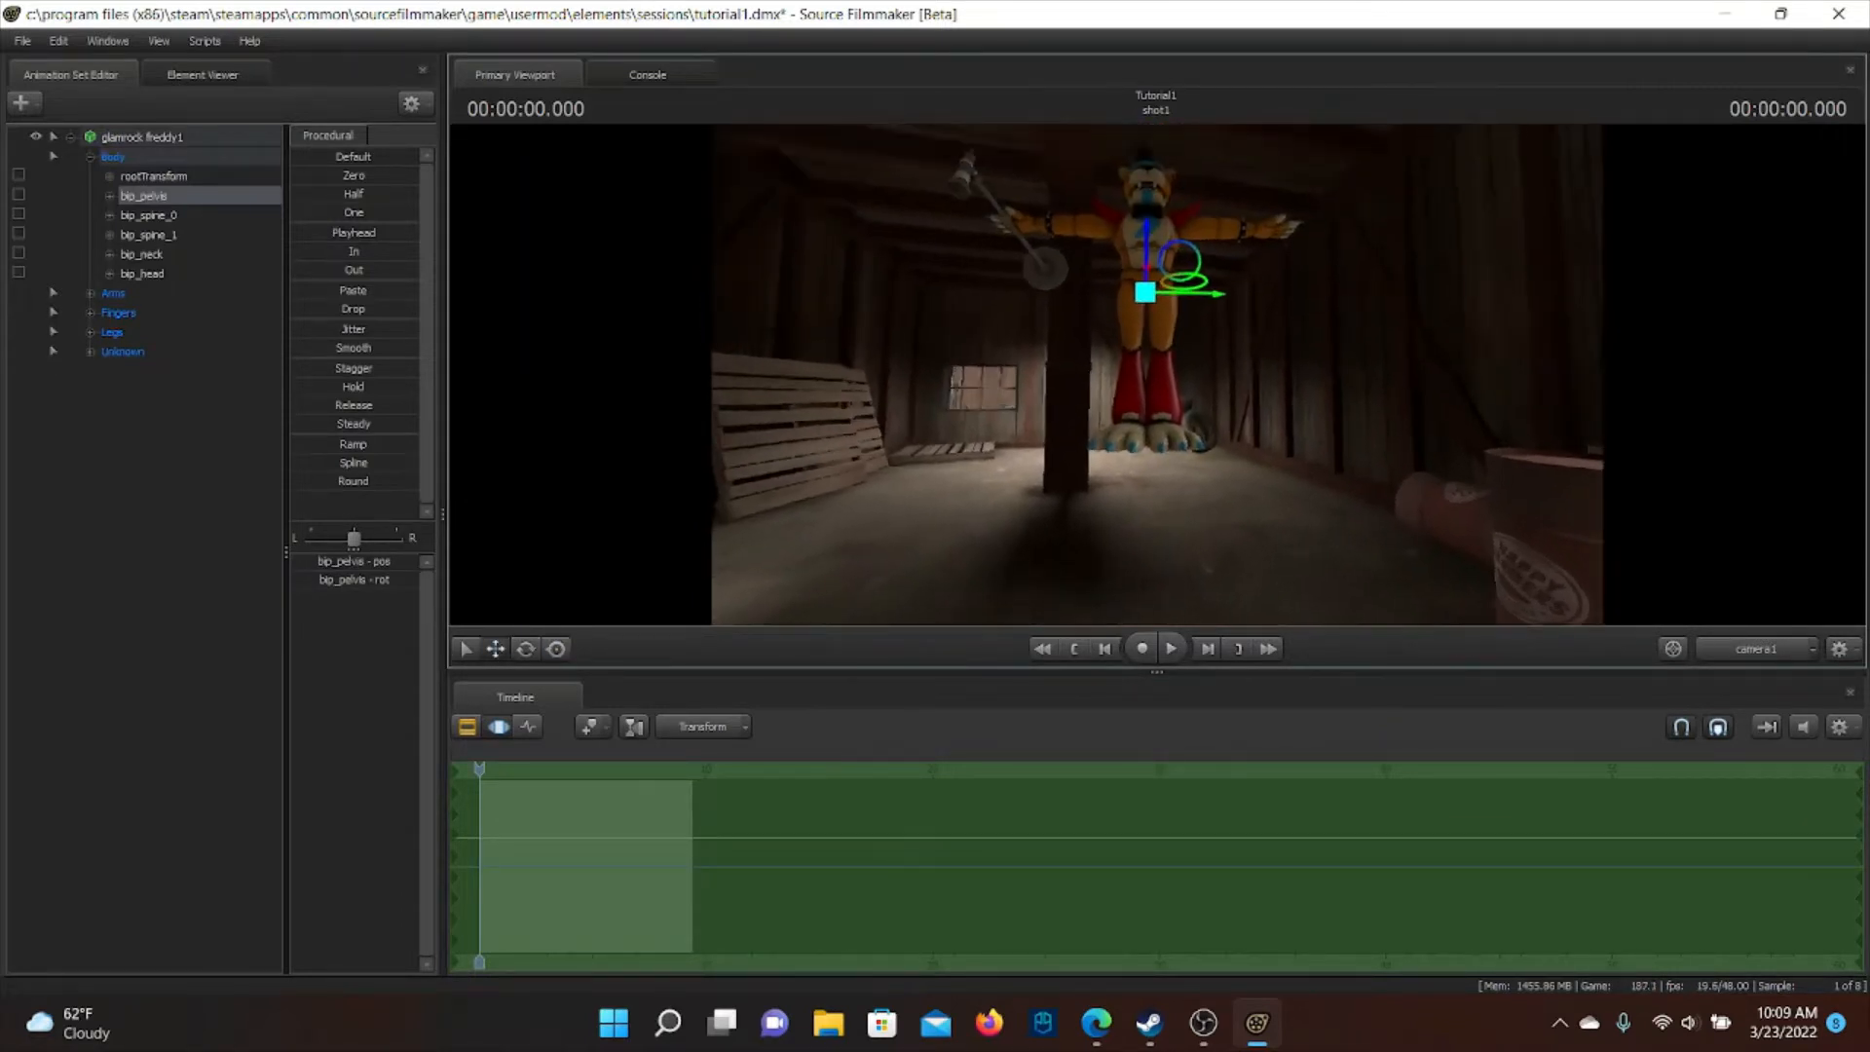
drag(1148, 232, 1155, 596)
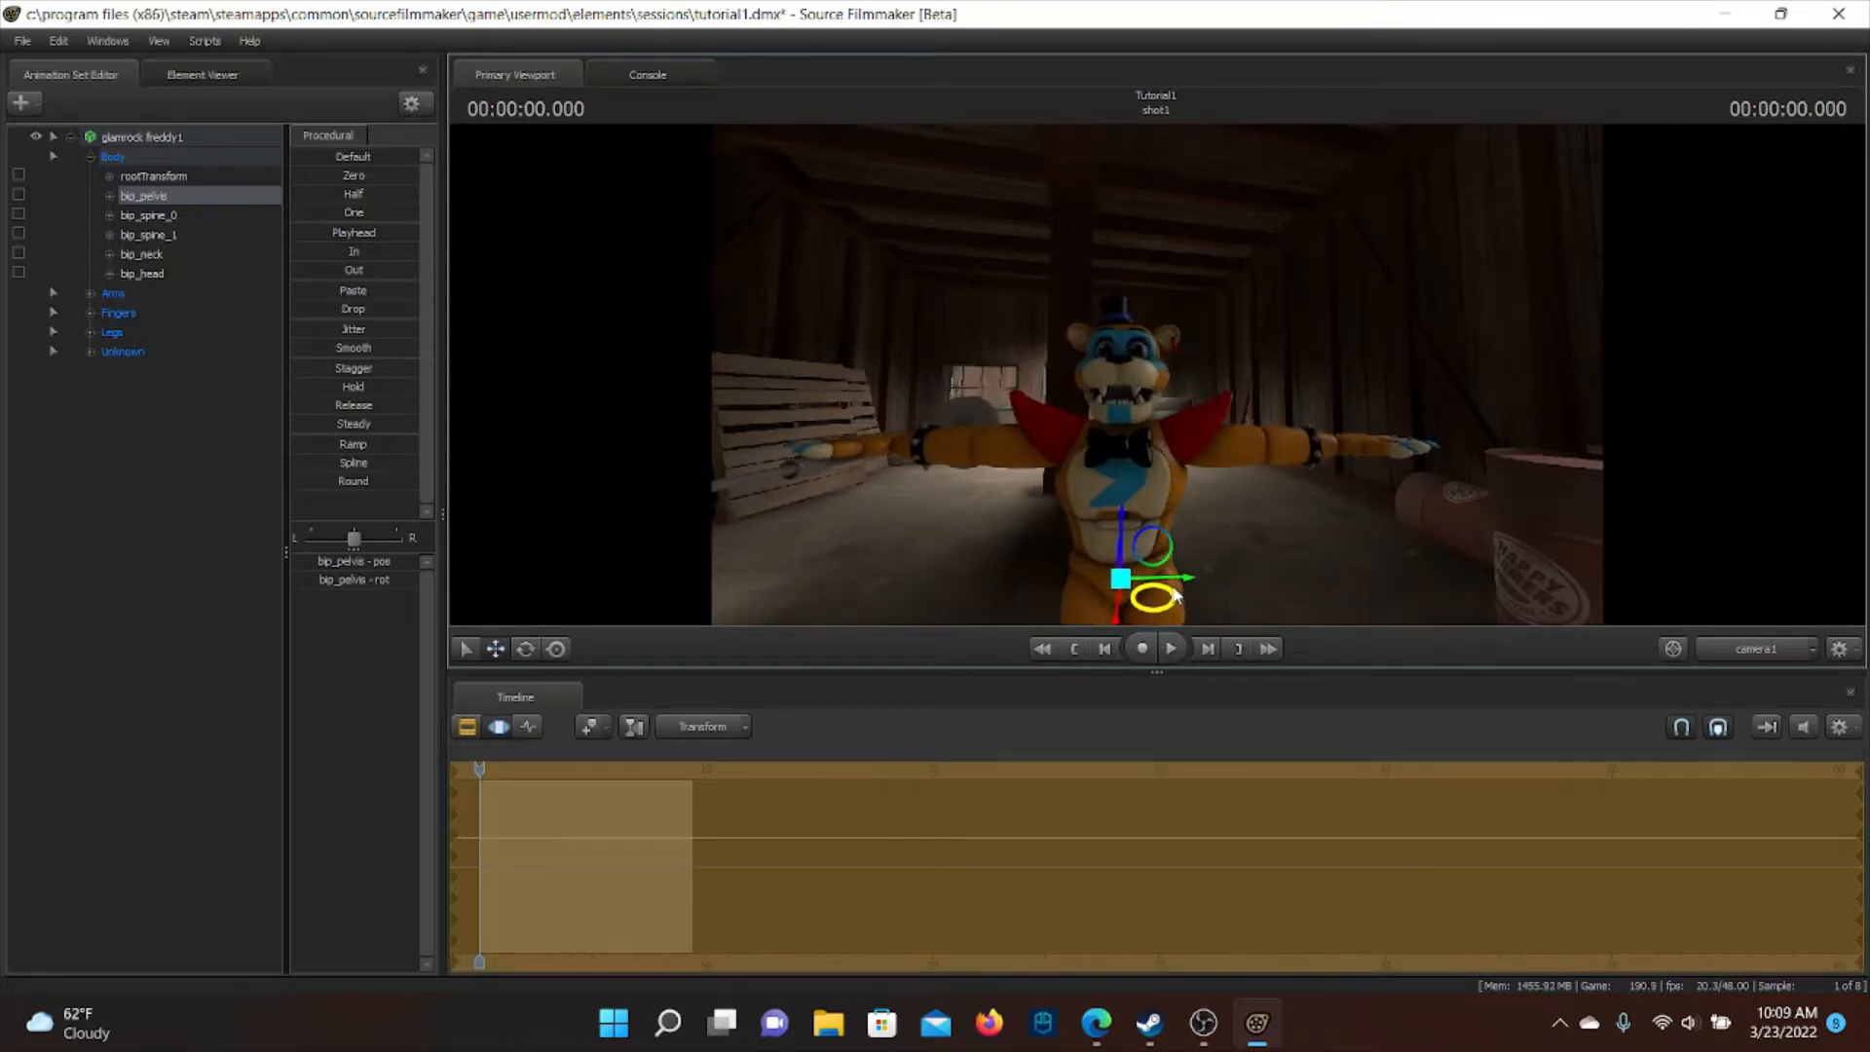
Fine-tune the pelvis height to stand Glamrock Freddy on the floor, and reframe camera1 around the whole figure
drag(1361, 508, 1366, 606)
drag(1117, 504, 1111, 512)
key(ctrl)
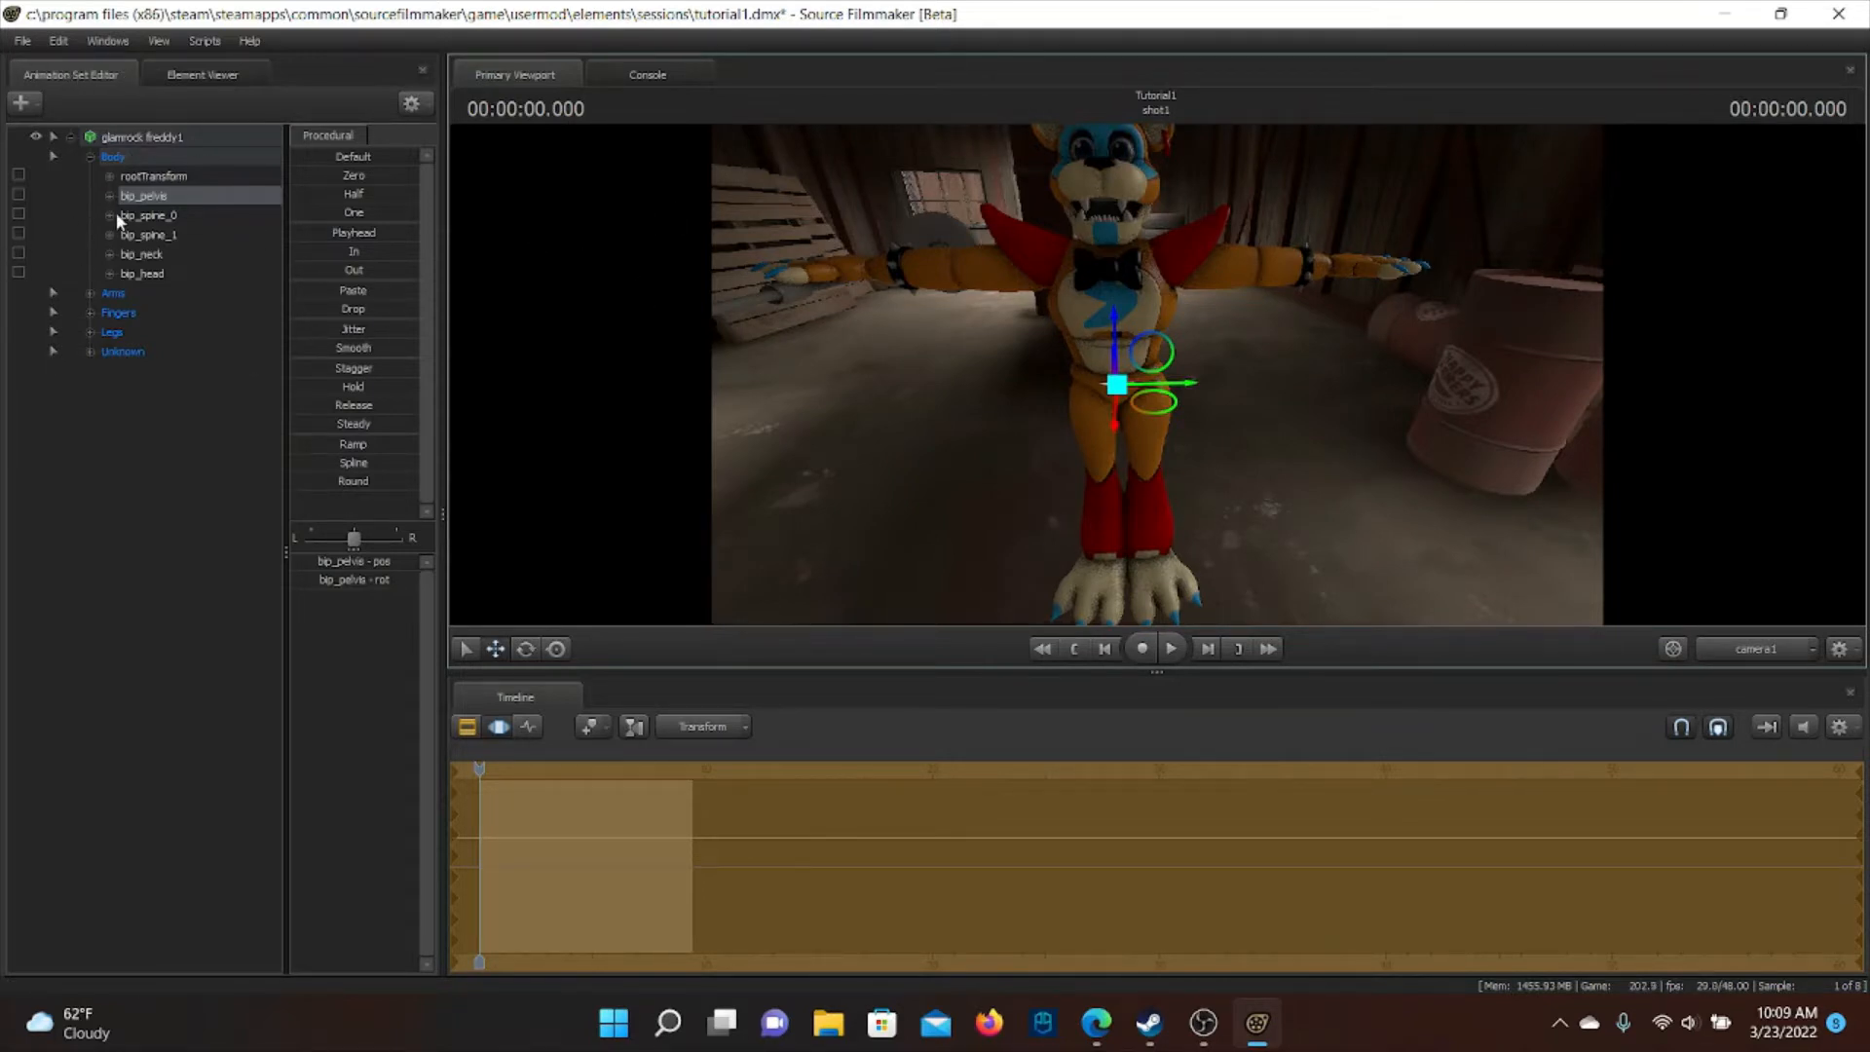
drag(1065, 426, 1159, 389)
key(s)
key(w)
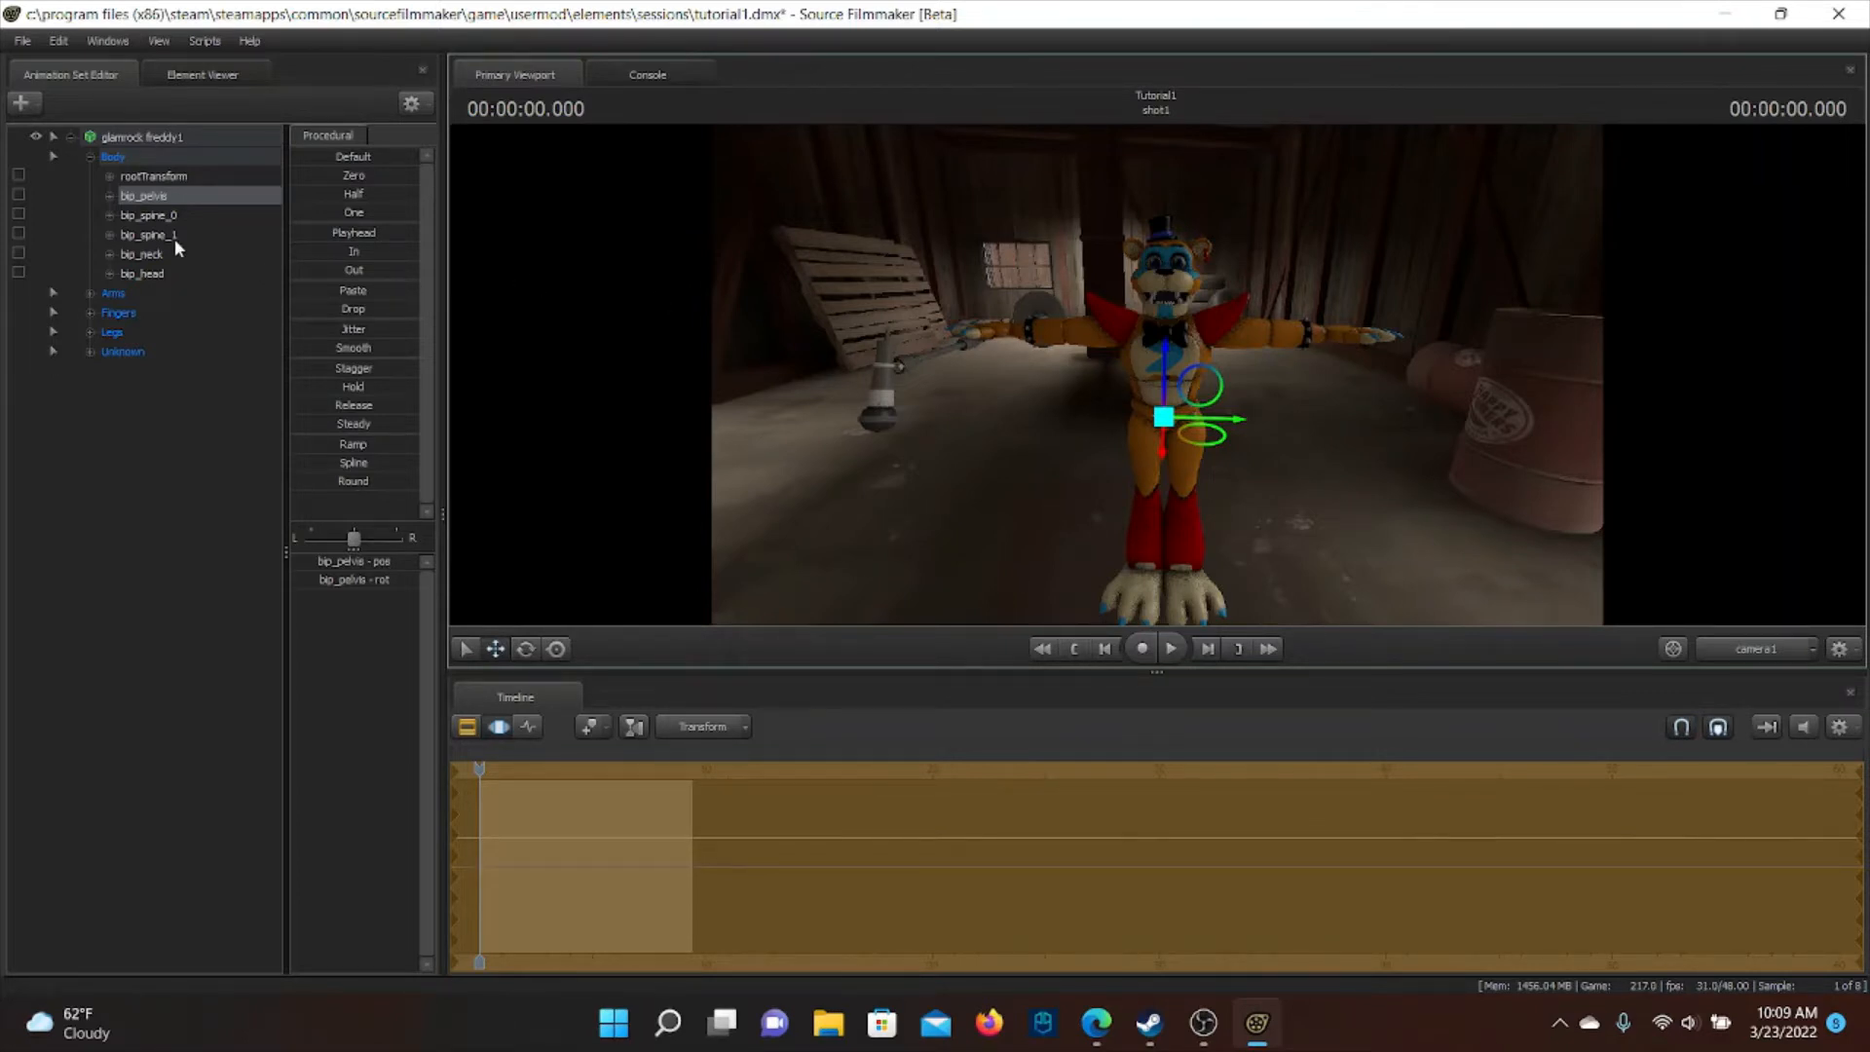
Add a scale control to Glamrock Freddy's rootTransform and enlarge the model with rootTransform_scale
click(156, 176)
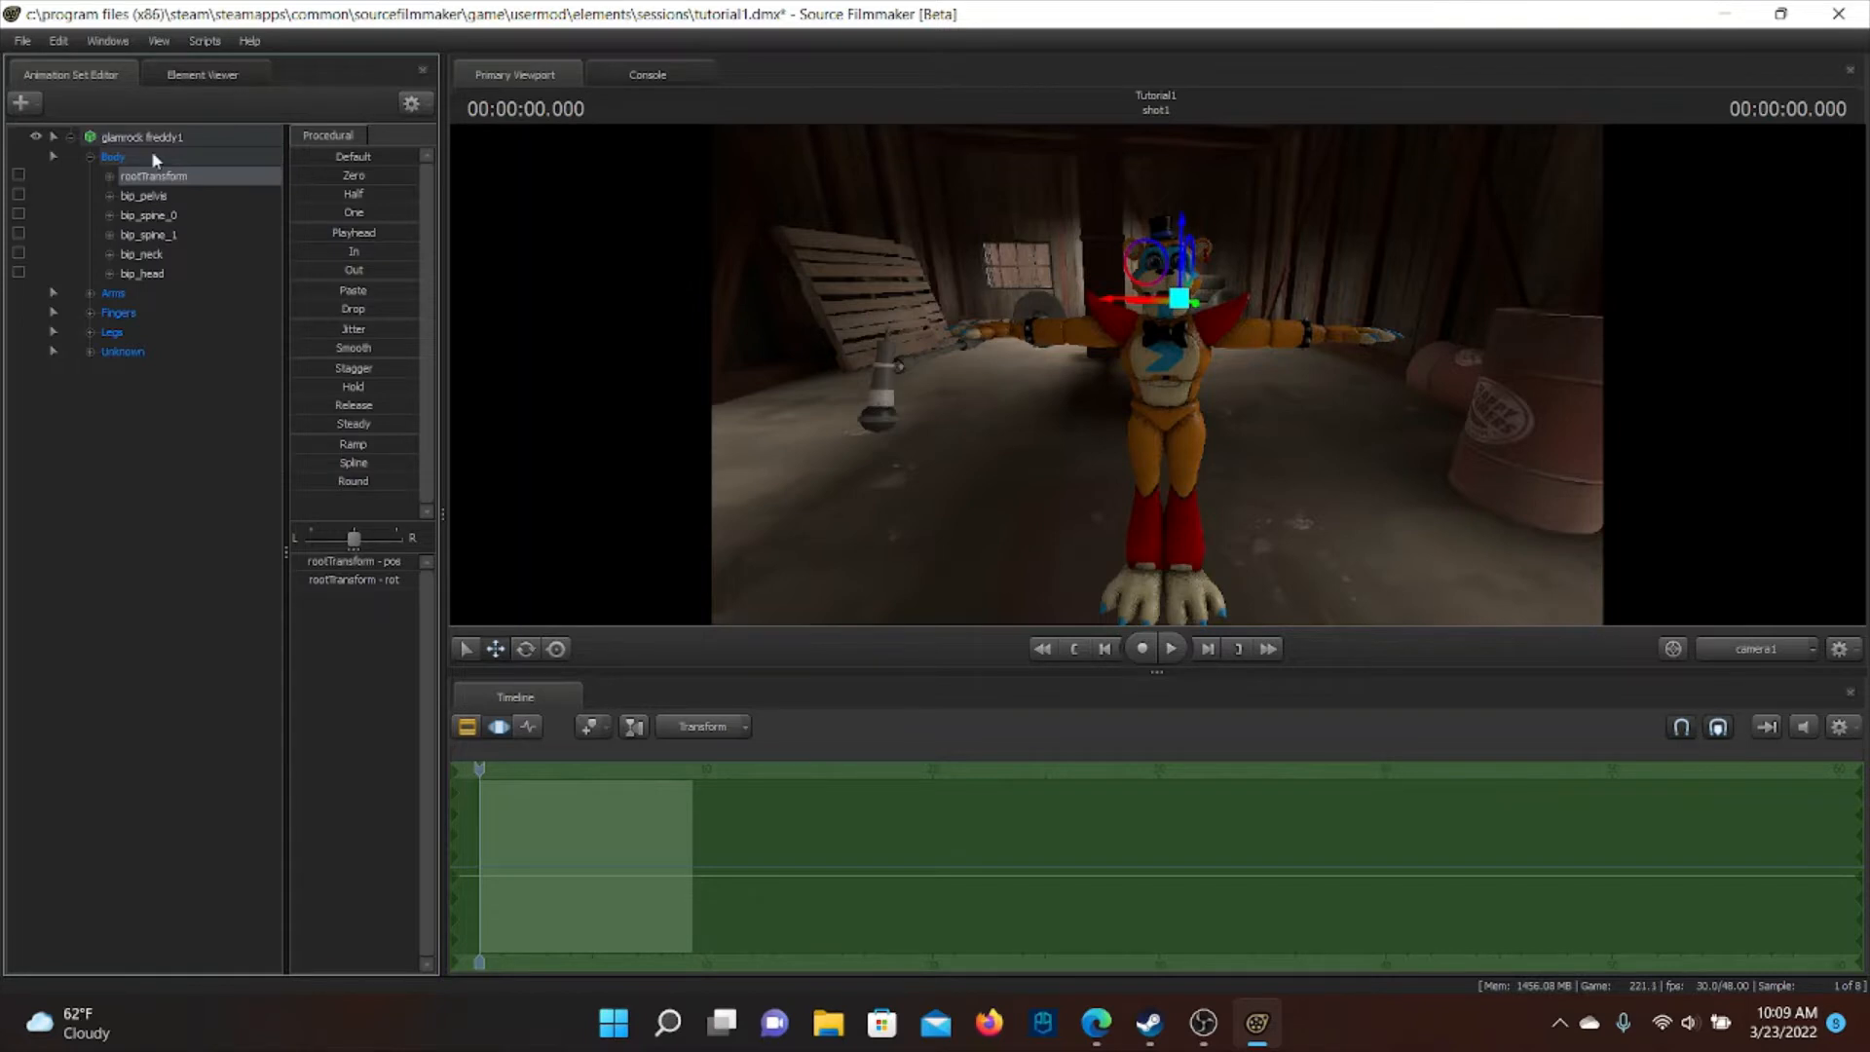
right_click(148, 185)
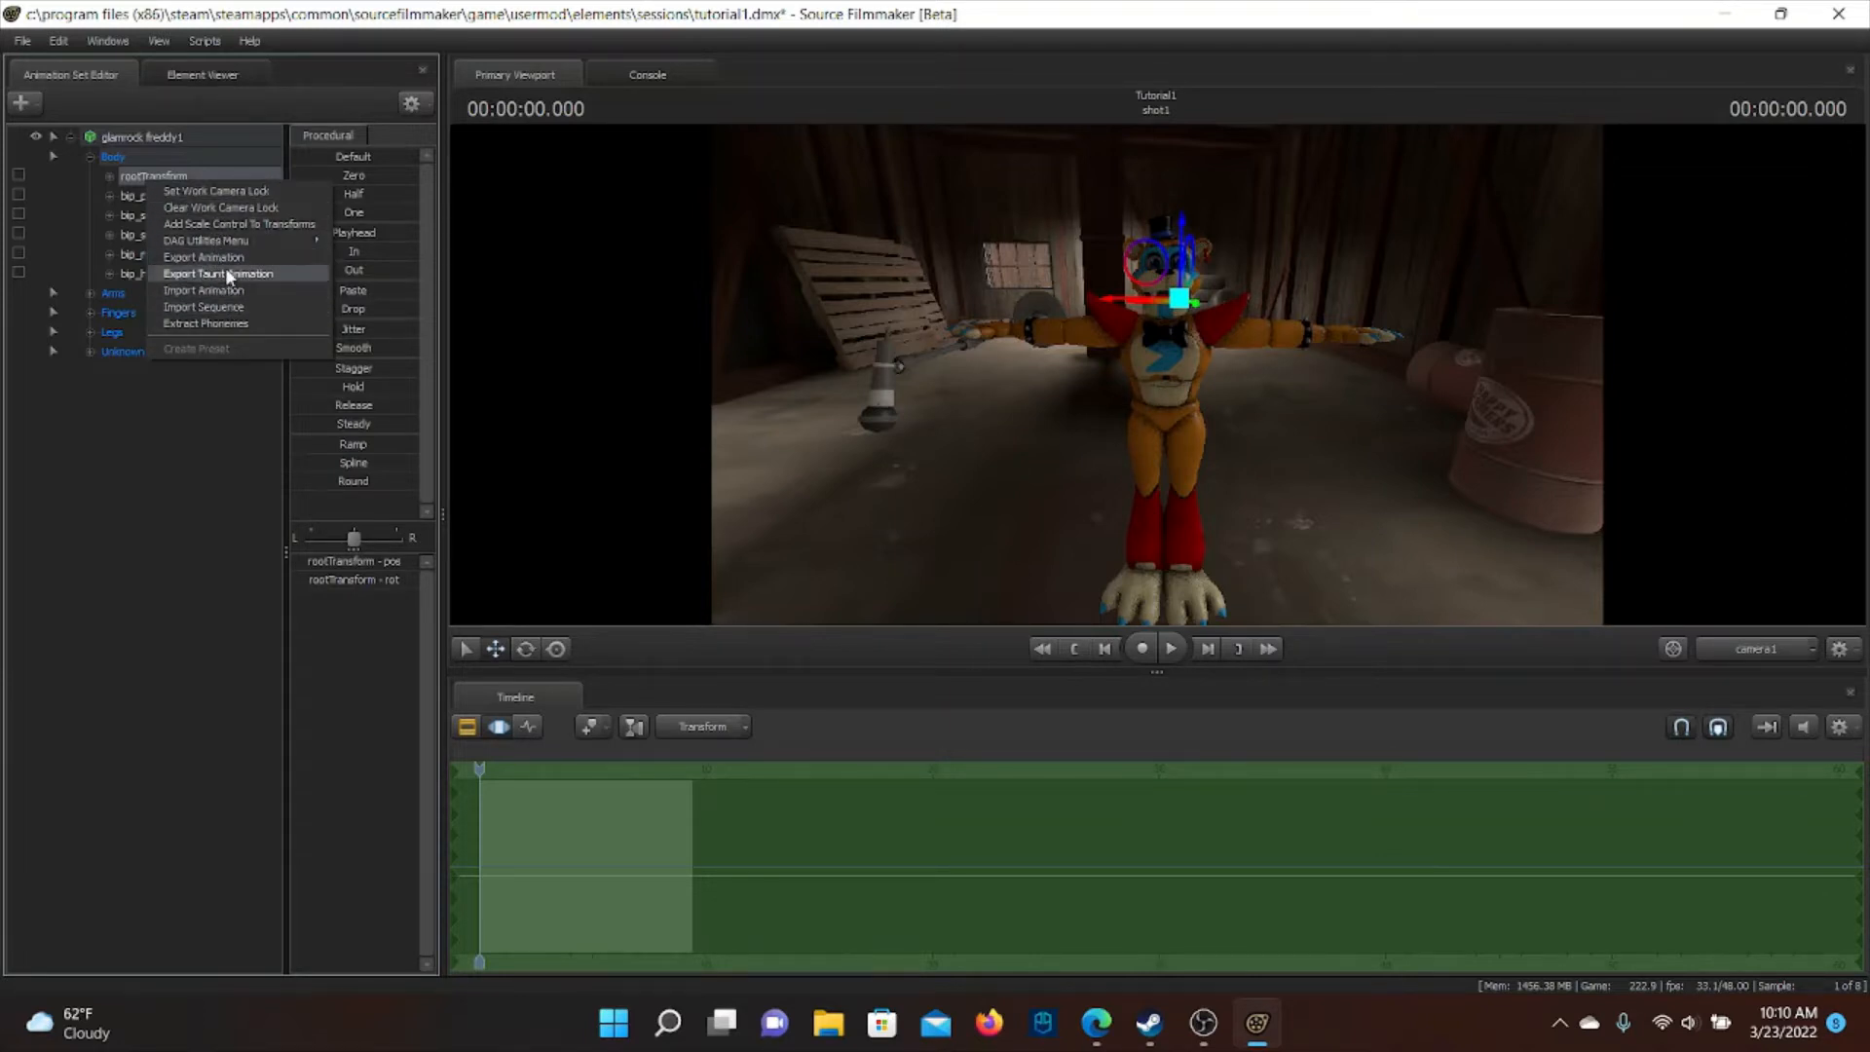
mouse_move(216, 244)
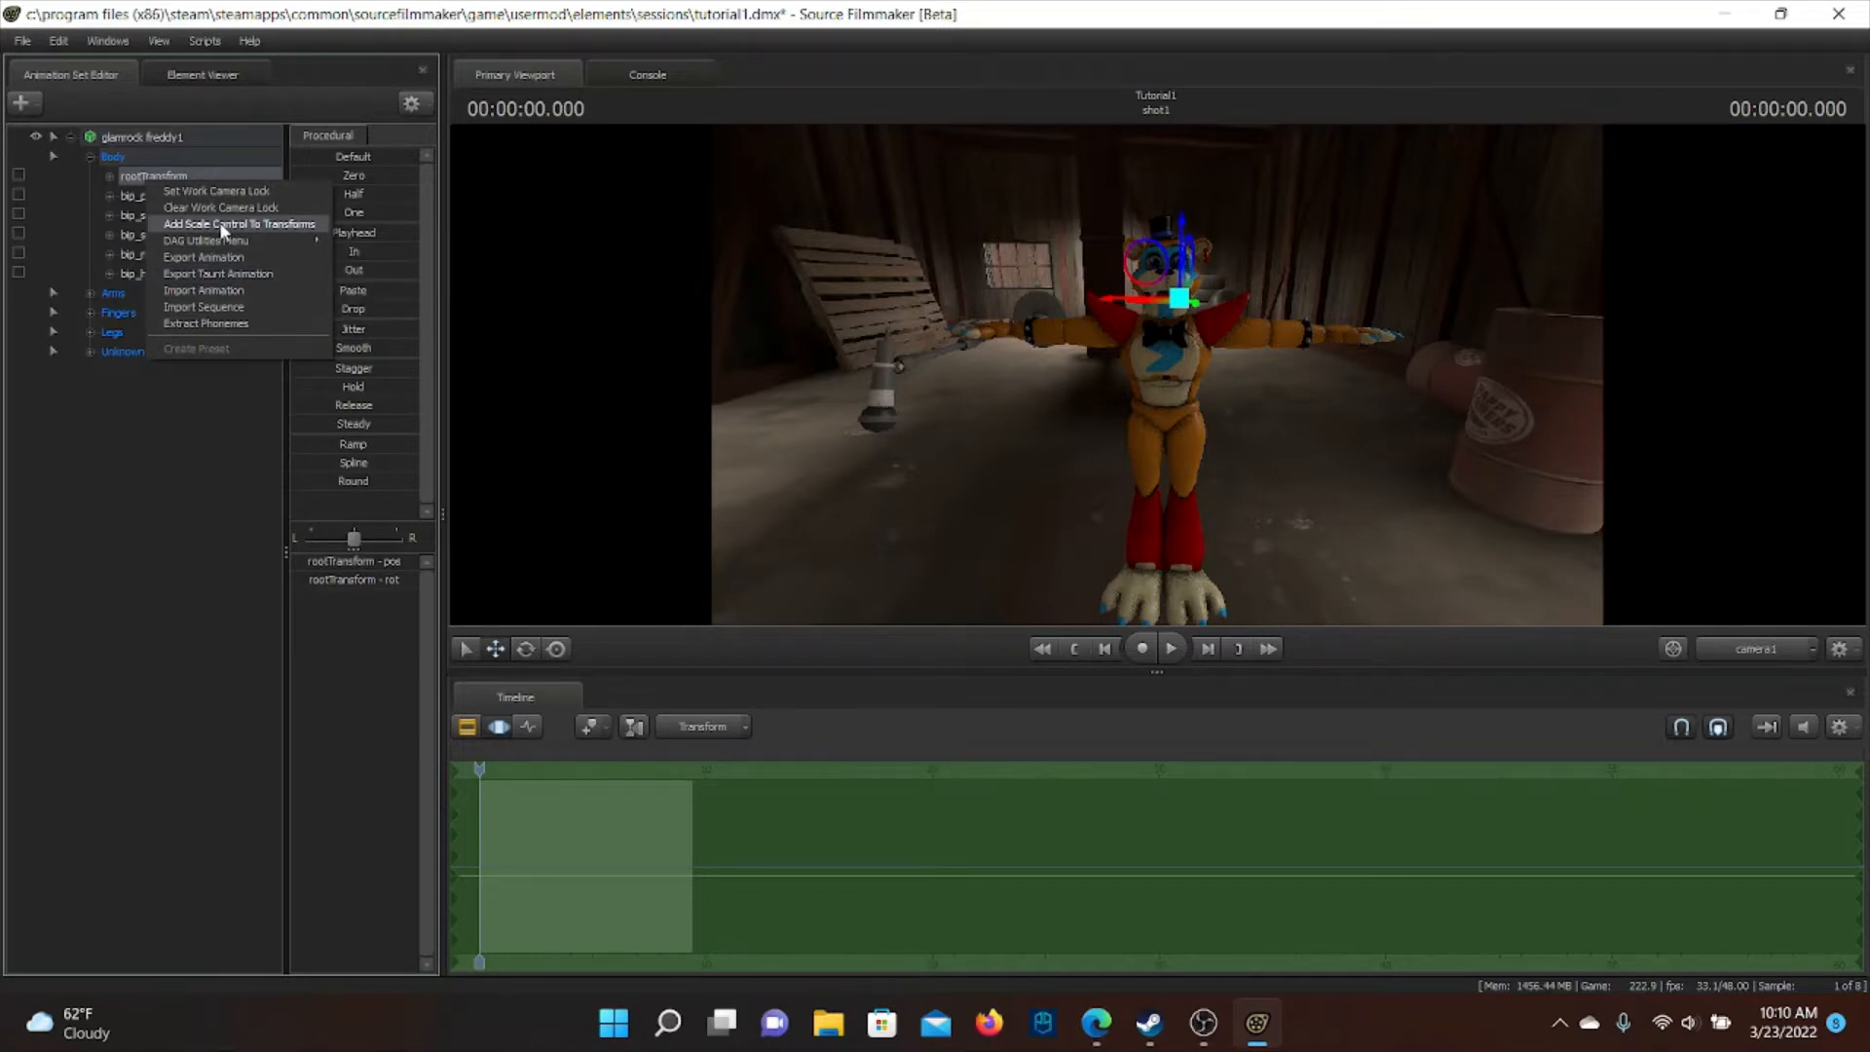
click(222, 226)
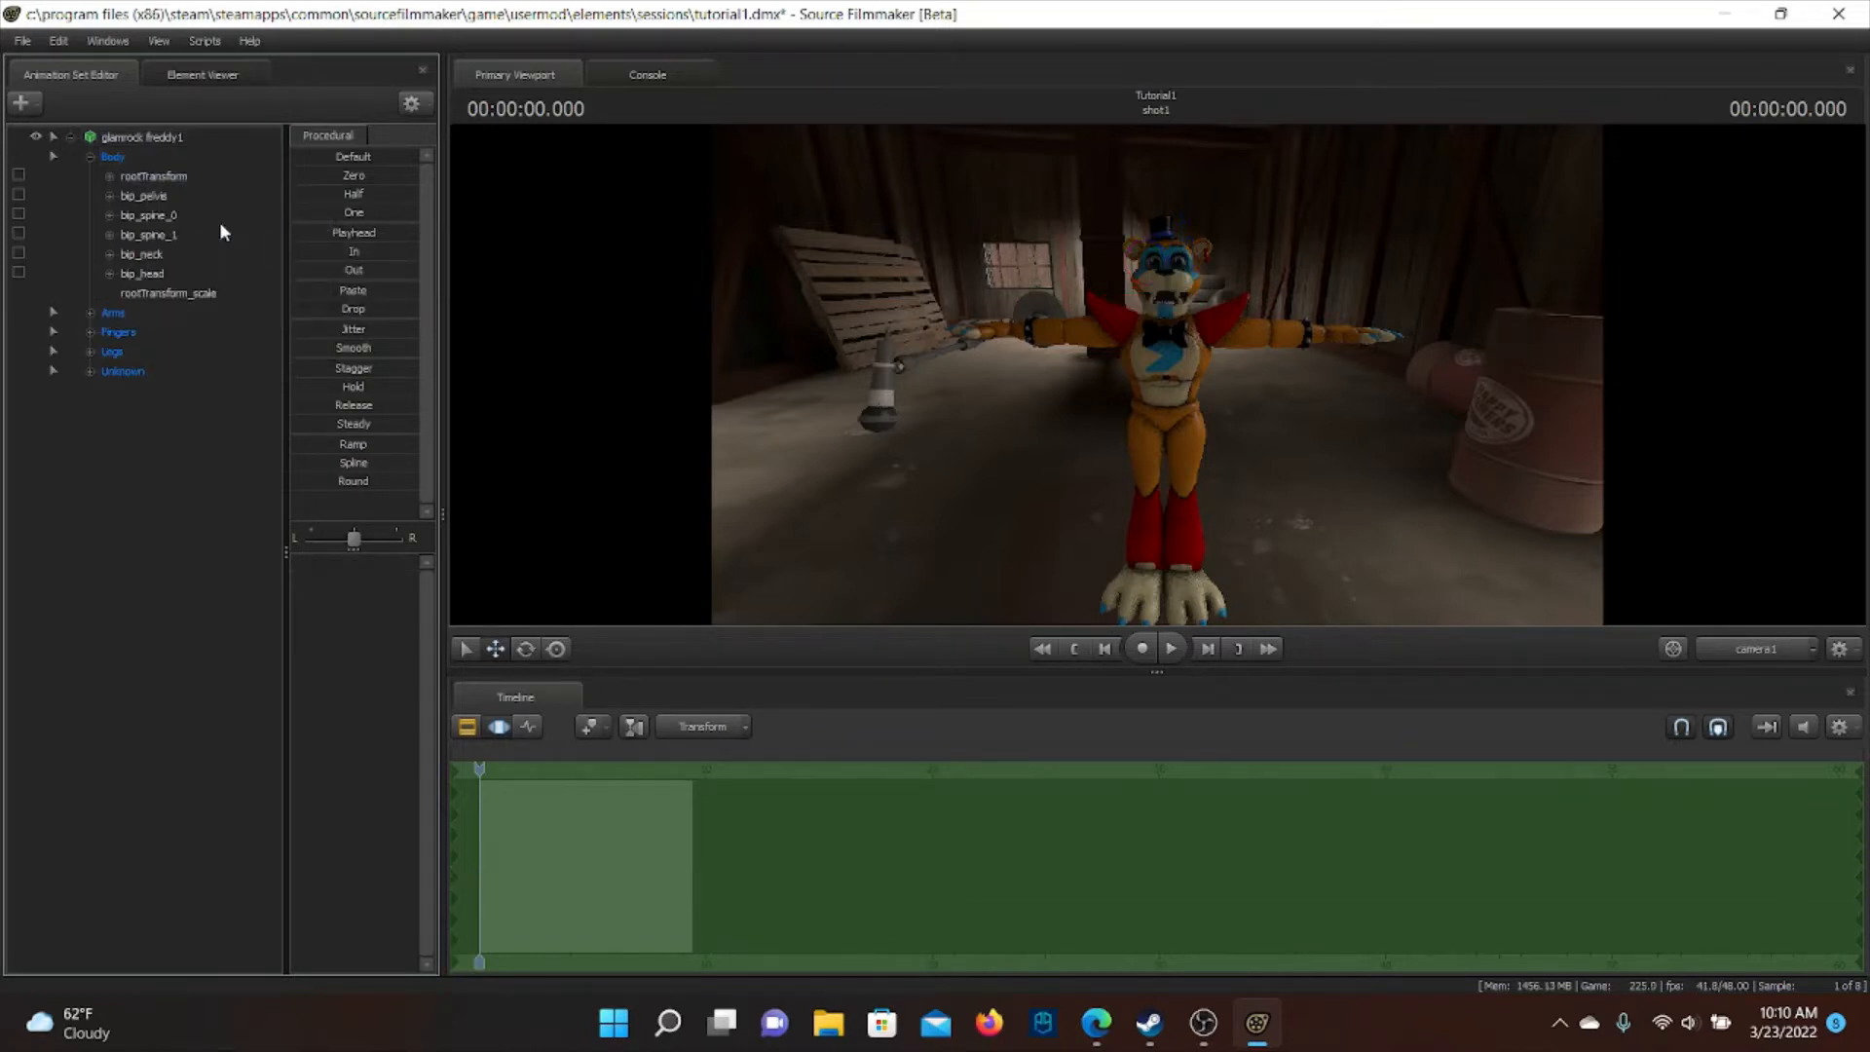
click(158, 293)
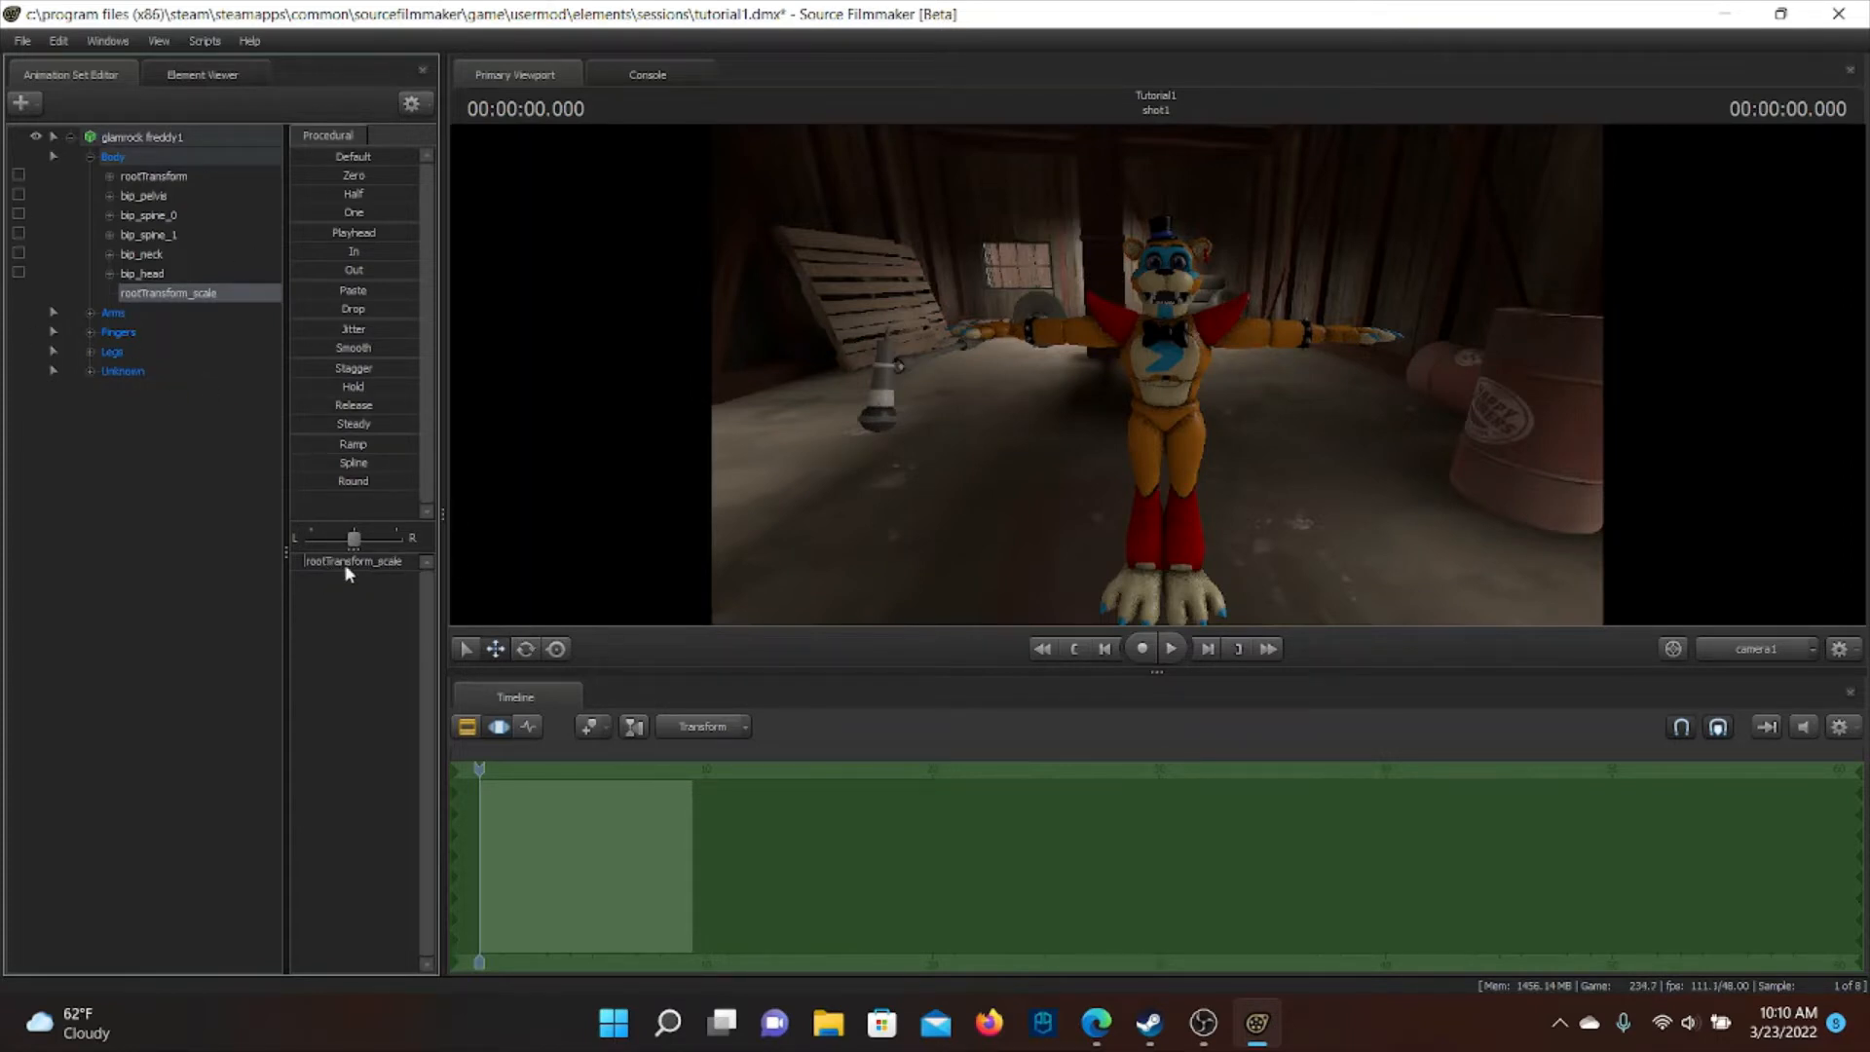
drag(318, 563, 315, 563)
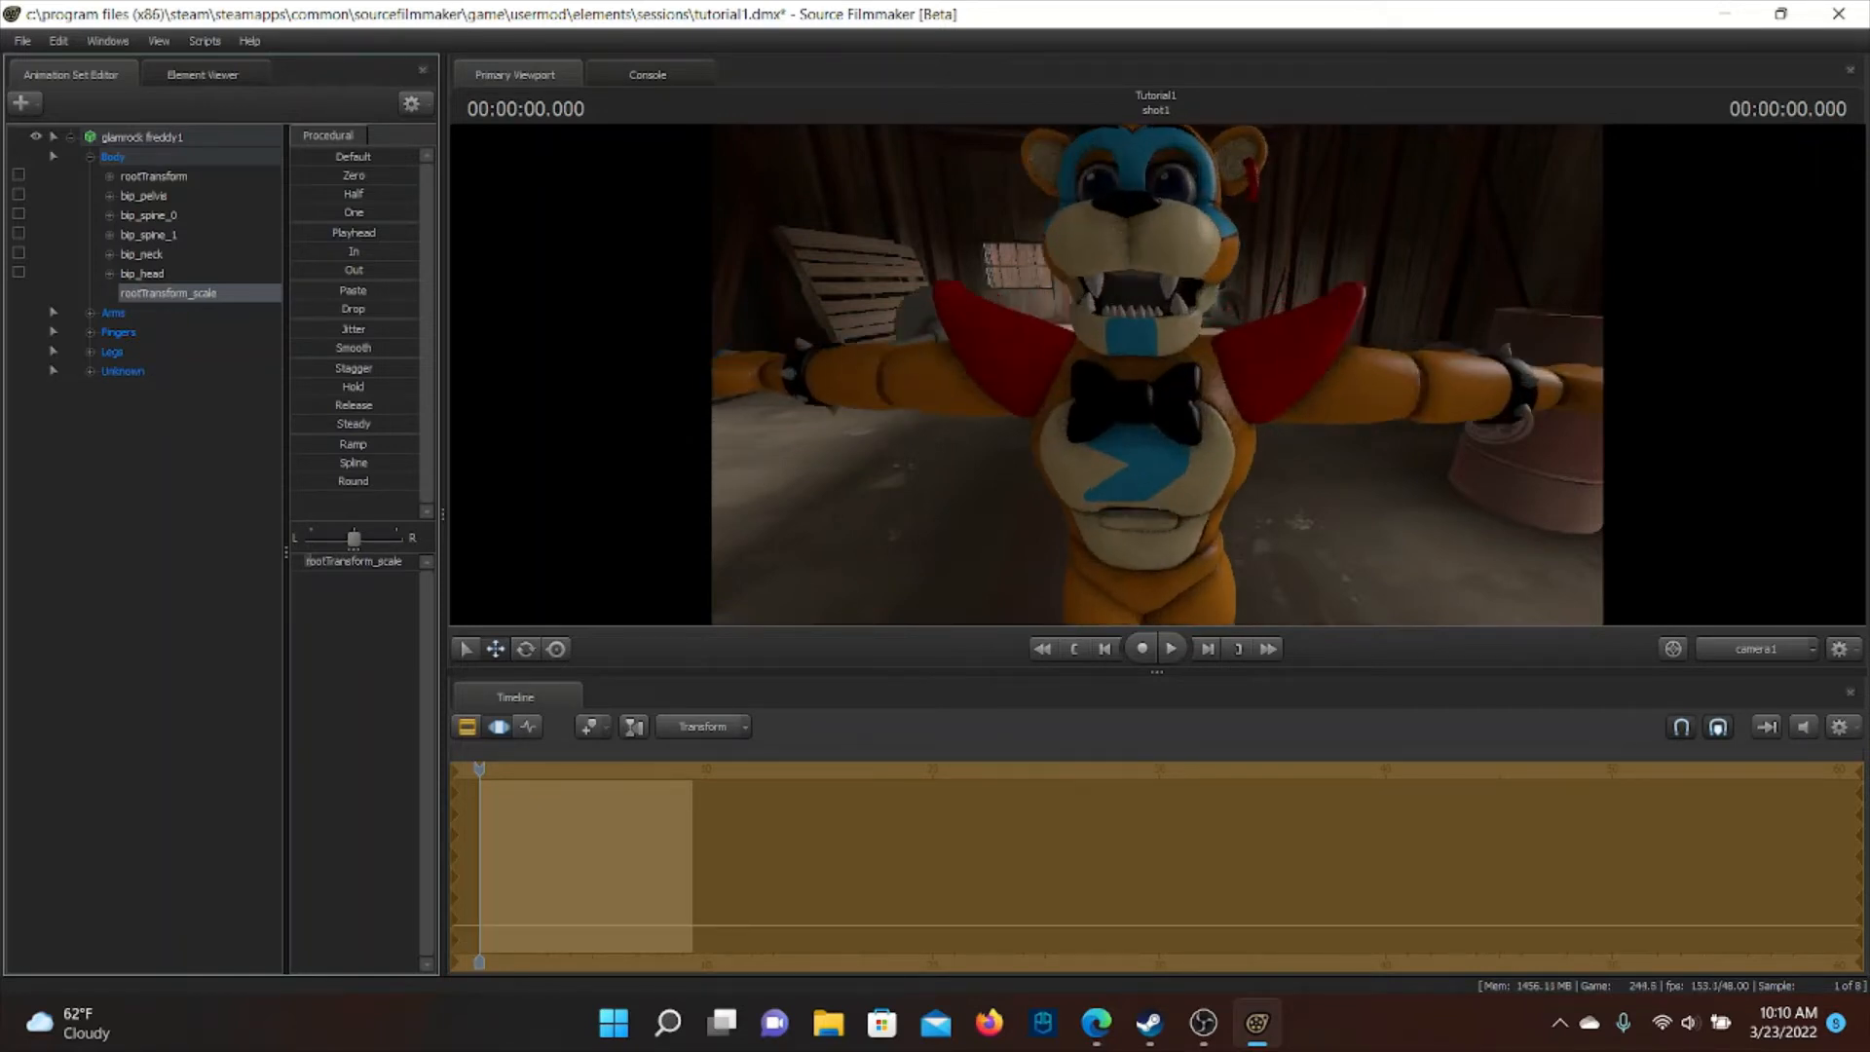
Raise Glamrock Freddy's bip_pelvis so the enlarged model's feet stand on the floor, and reframe camera1 on the upper body
drag(1315, 484, 1073, 421)
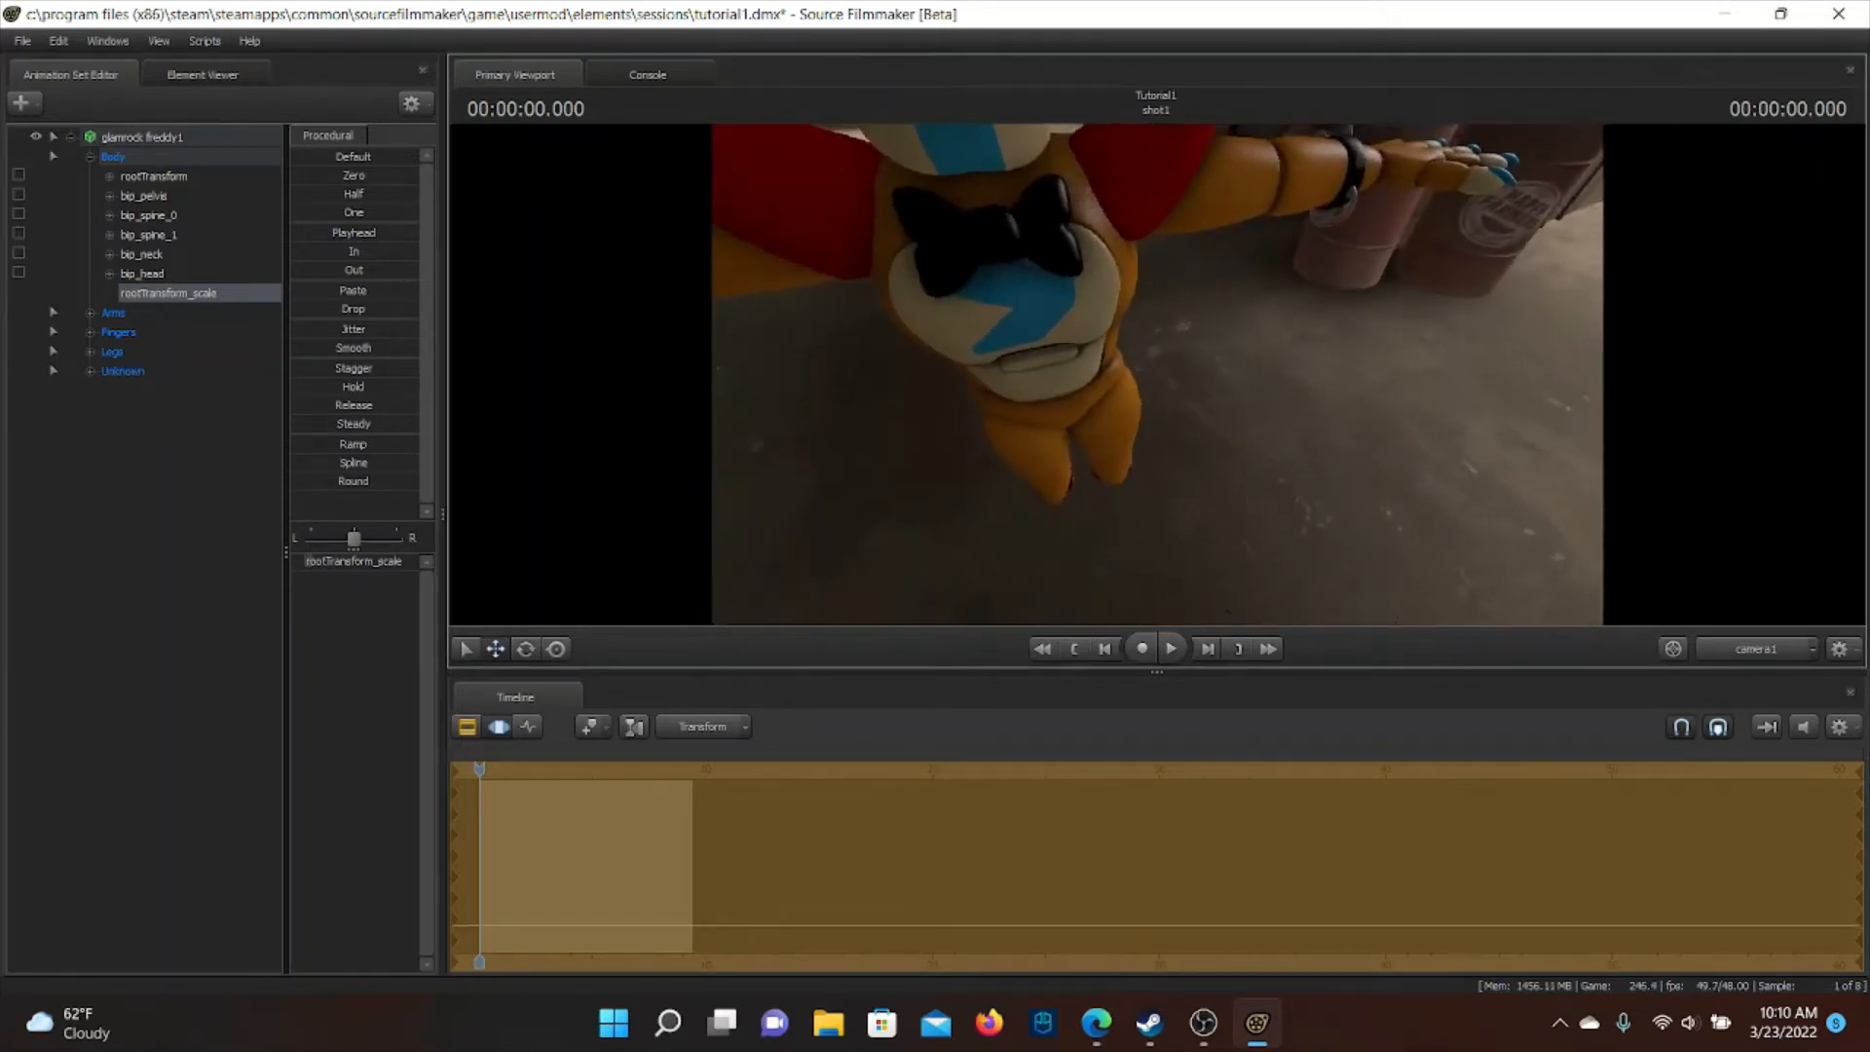
ctrl+click(1085, 400)
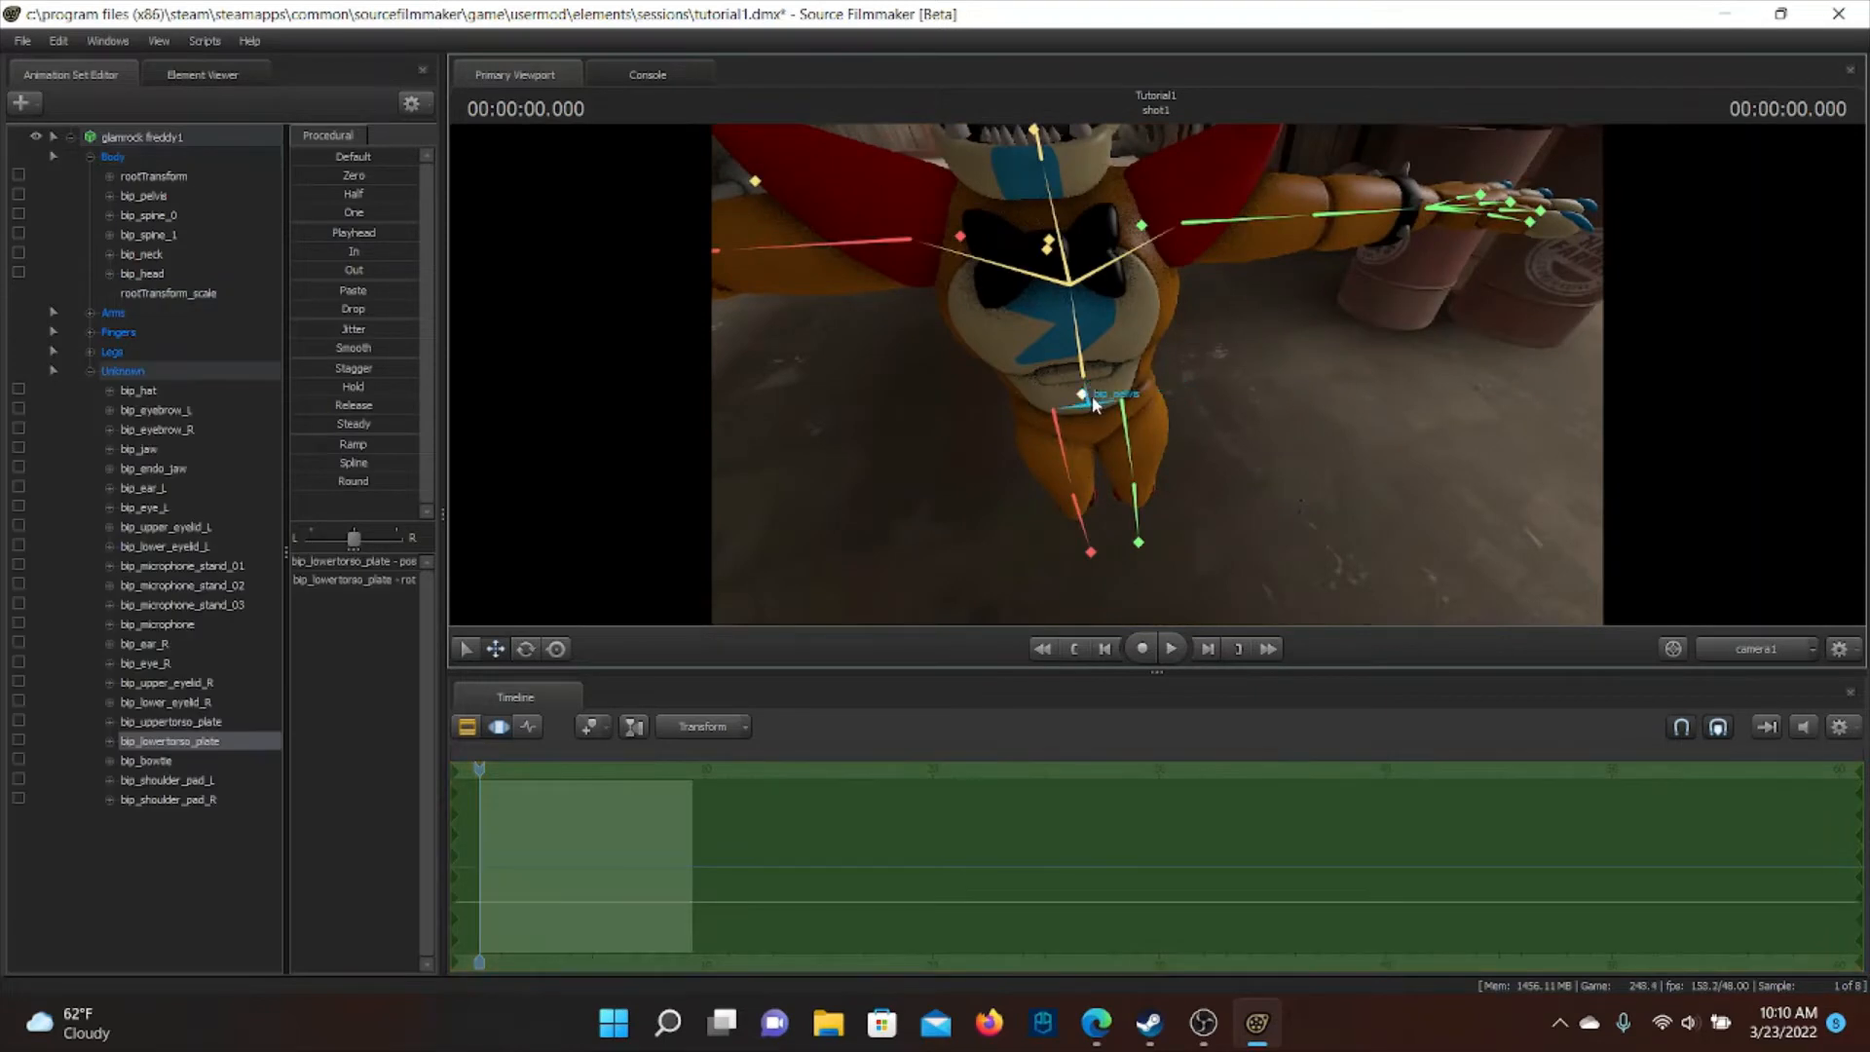
click(1091, 395)
drag(1093, 391, 984, 73)
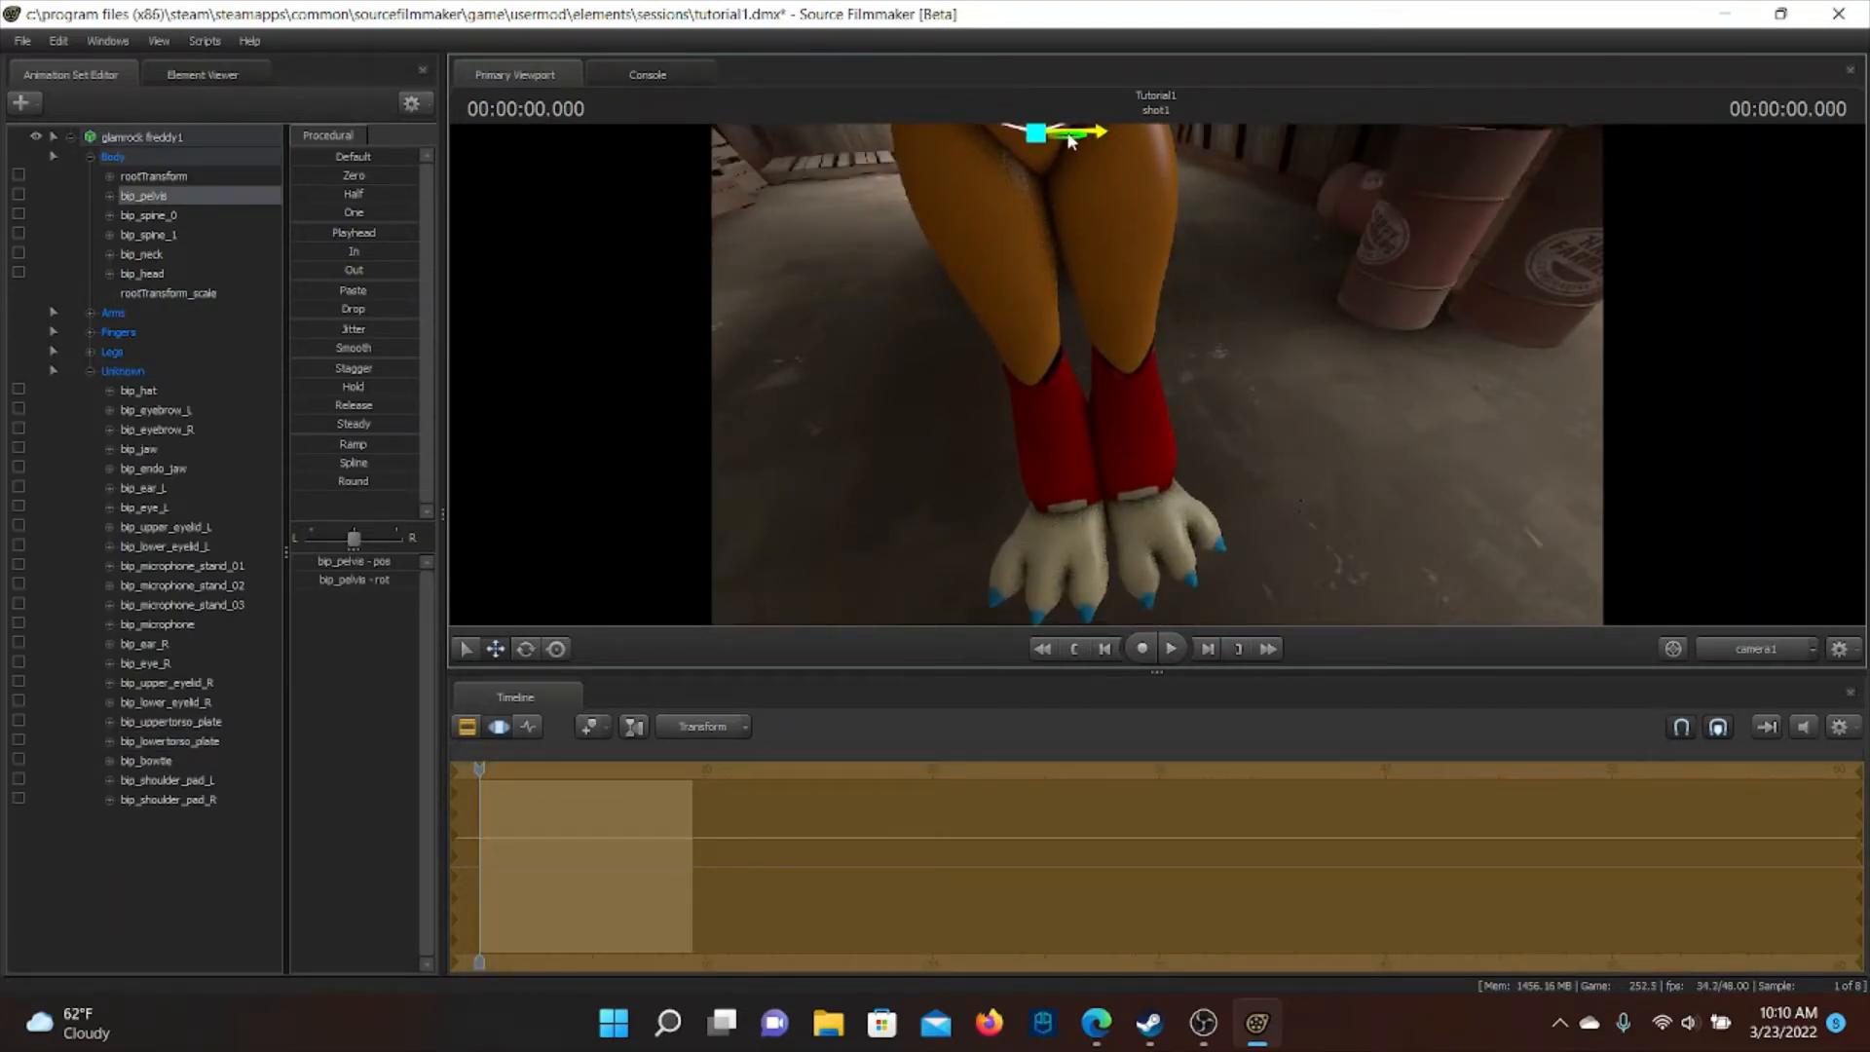
drag(1070, 142, 1060, 114)
key(ctrl+z)
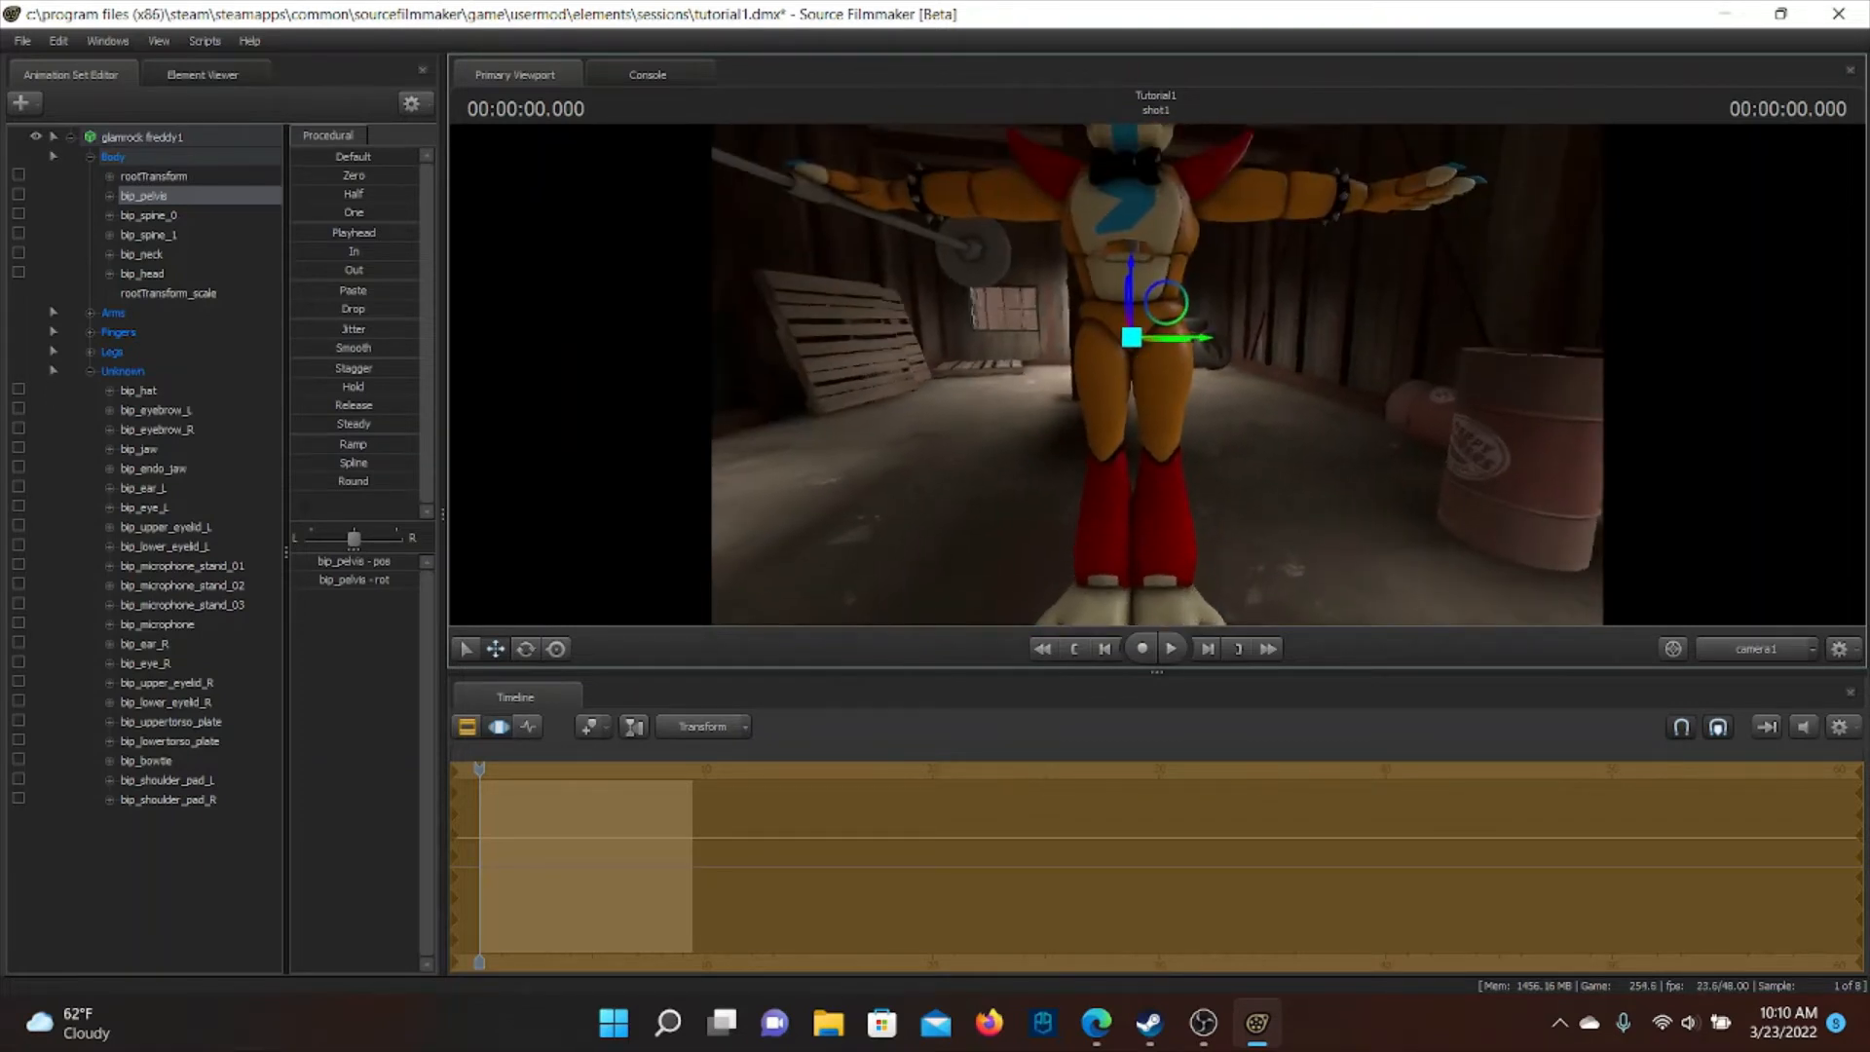
mouse_move(1157, 374)
mouse_down()
mouse_move(1163, 351)
mouse_move(1145, 395)
mouse_move(1153, 370)
mouse_up()
key(z)
key(w)
key(s)
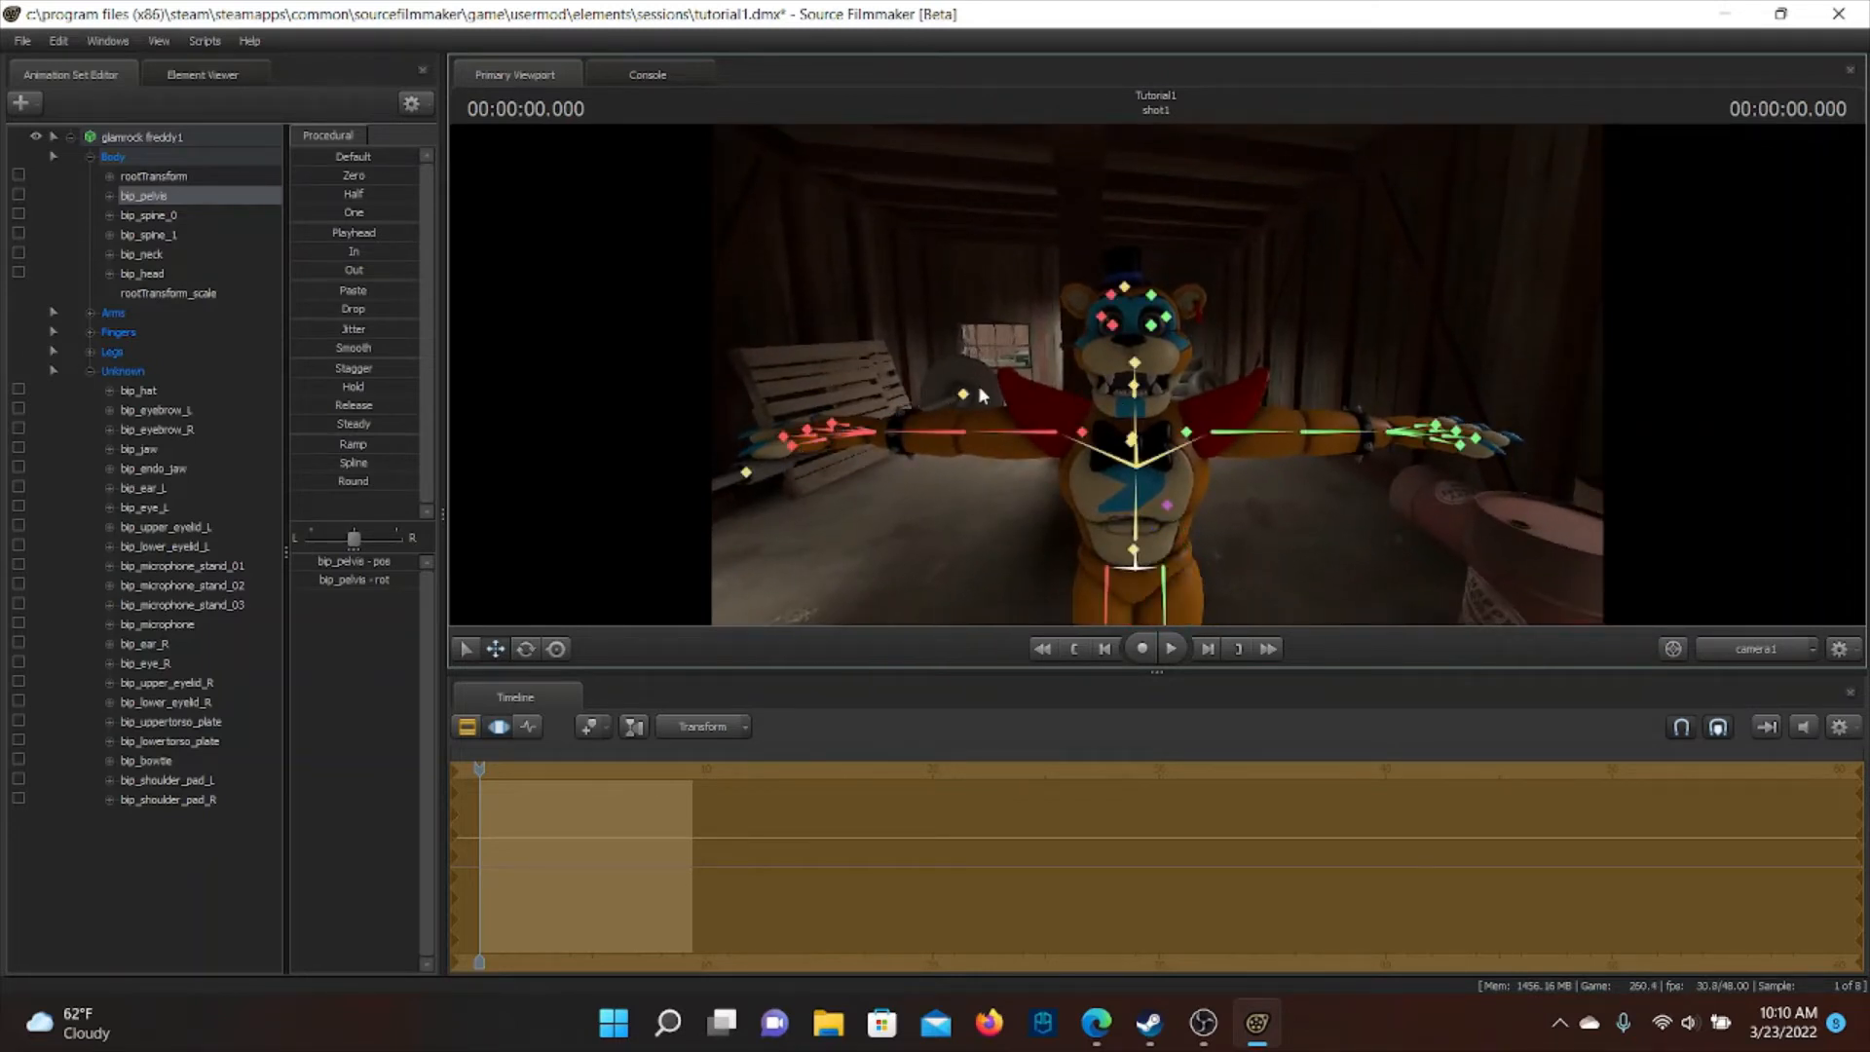
Move bip_microphone_stand_01 down until the microphone stand is out of the camera's view
click(964, 393)
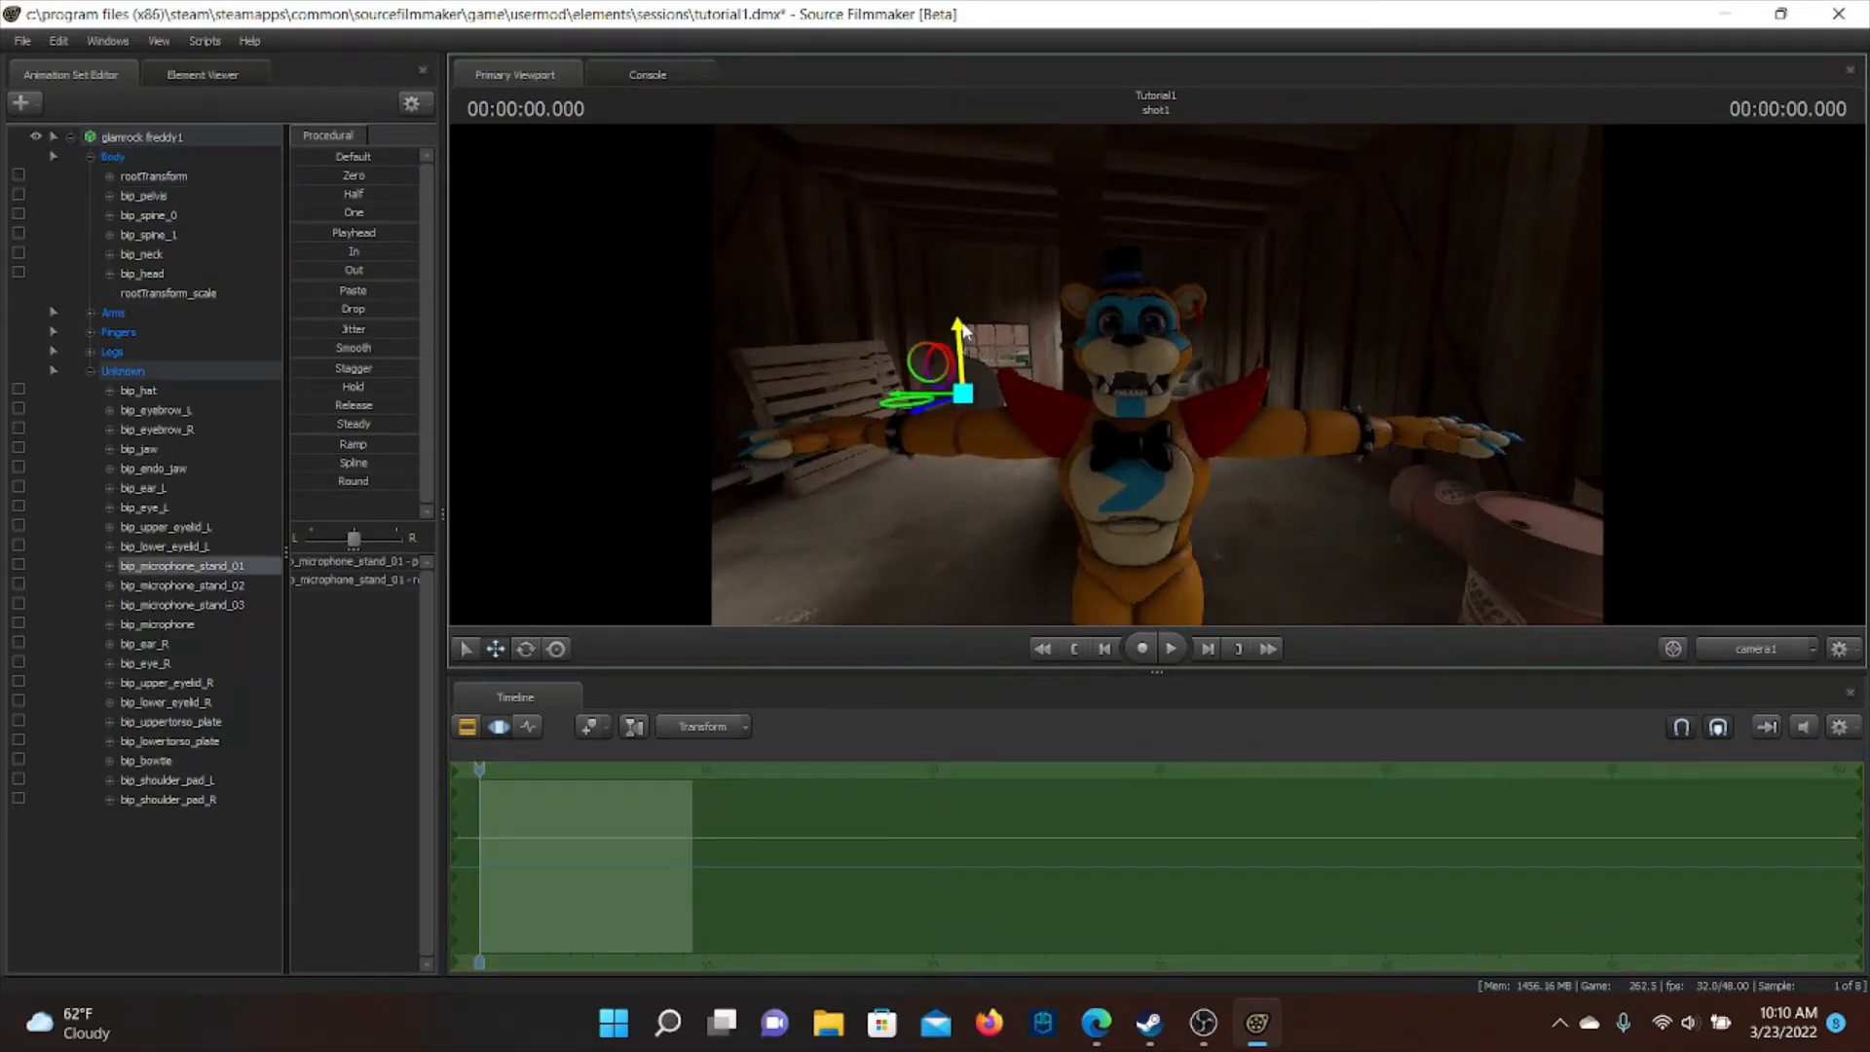
drag(962, 329, 1013, 651)
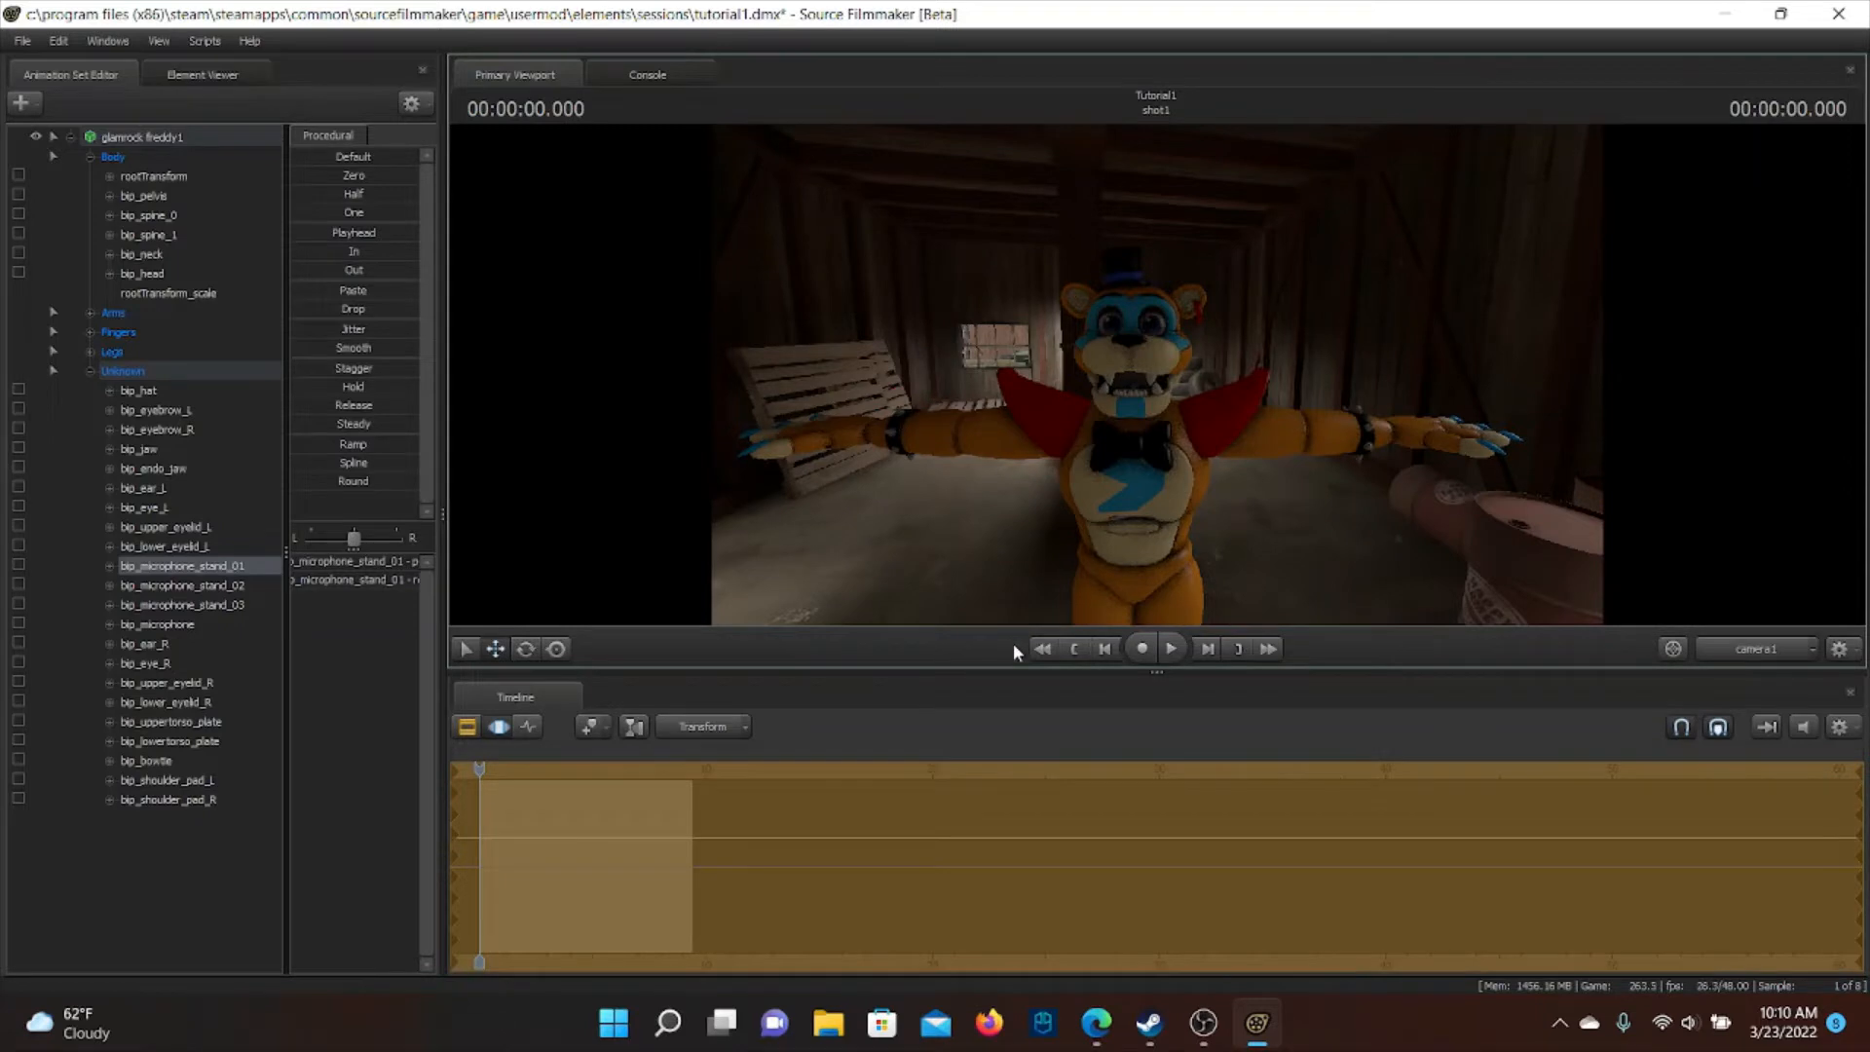
Rotate bip_upperArm_R and bip_upperArm_L down so both of Glamrock Freddy's arms hang at the sides
click(1021, 436)
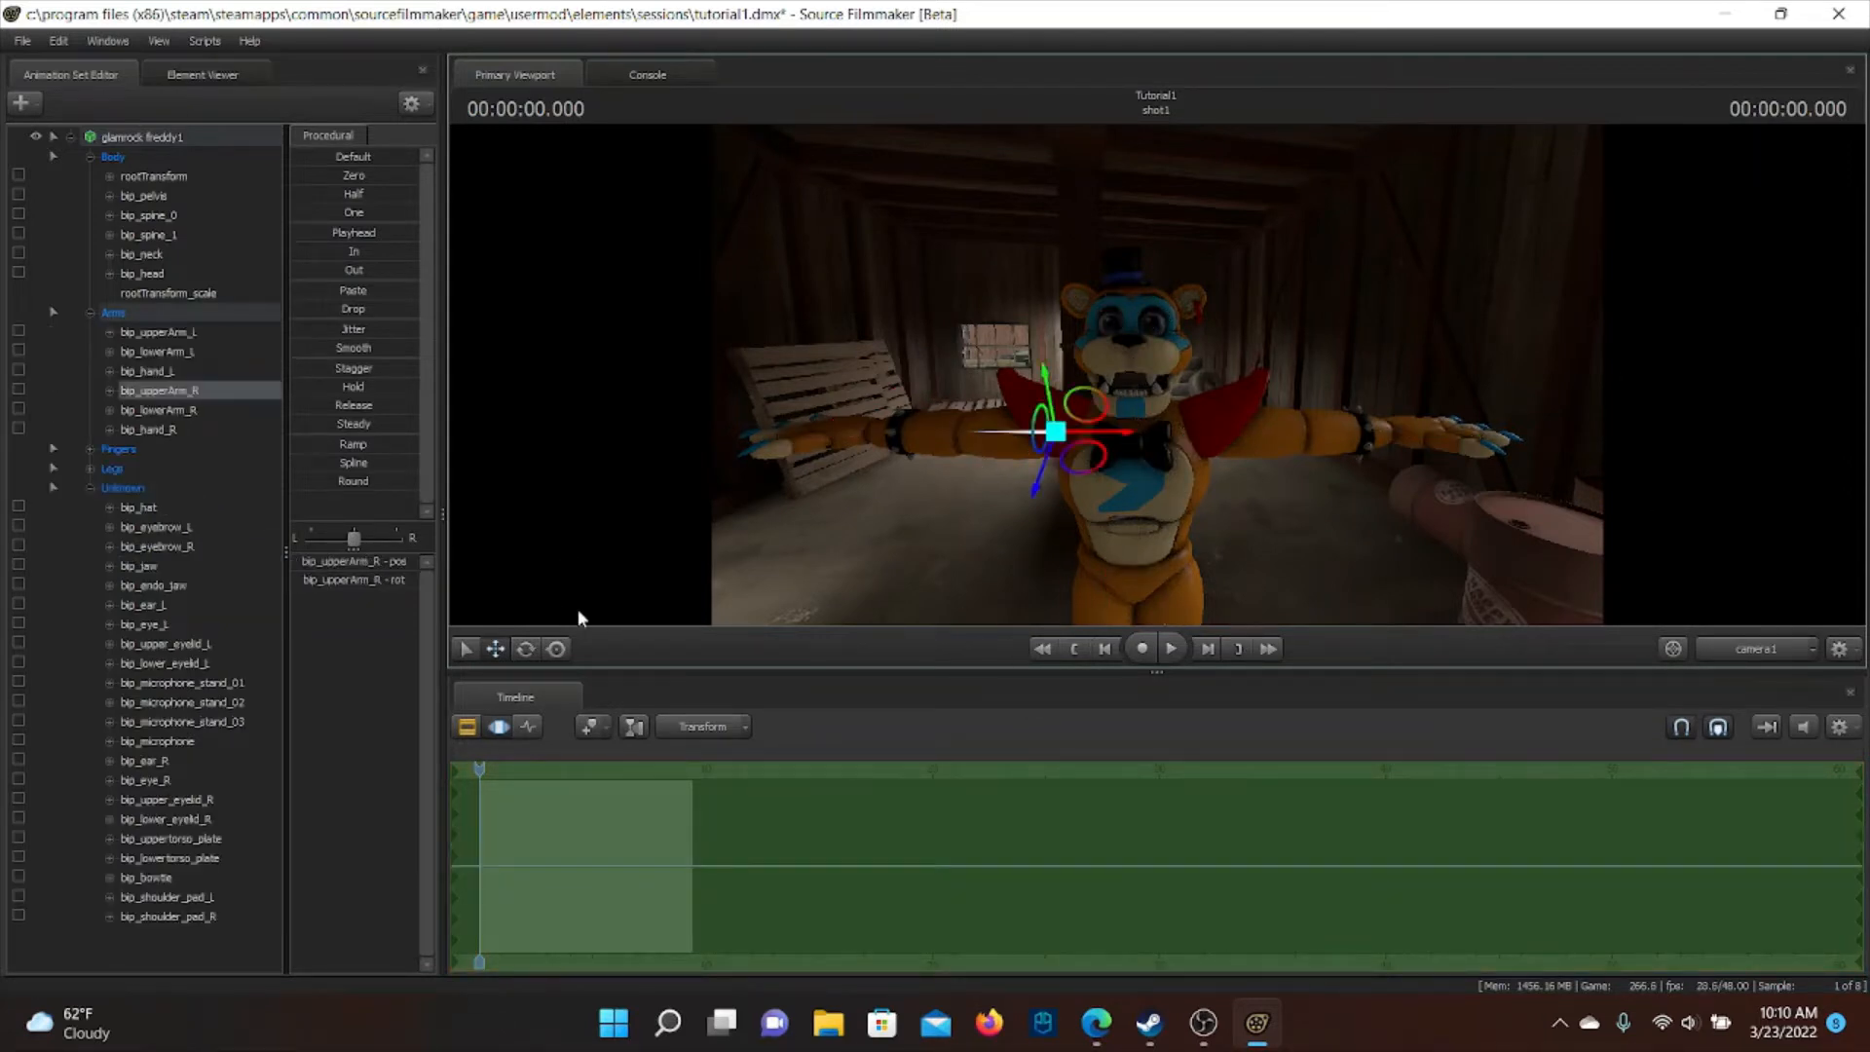
click(526, 649)
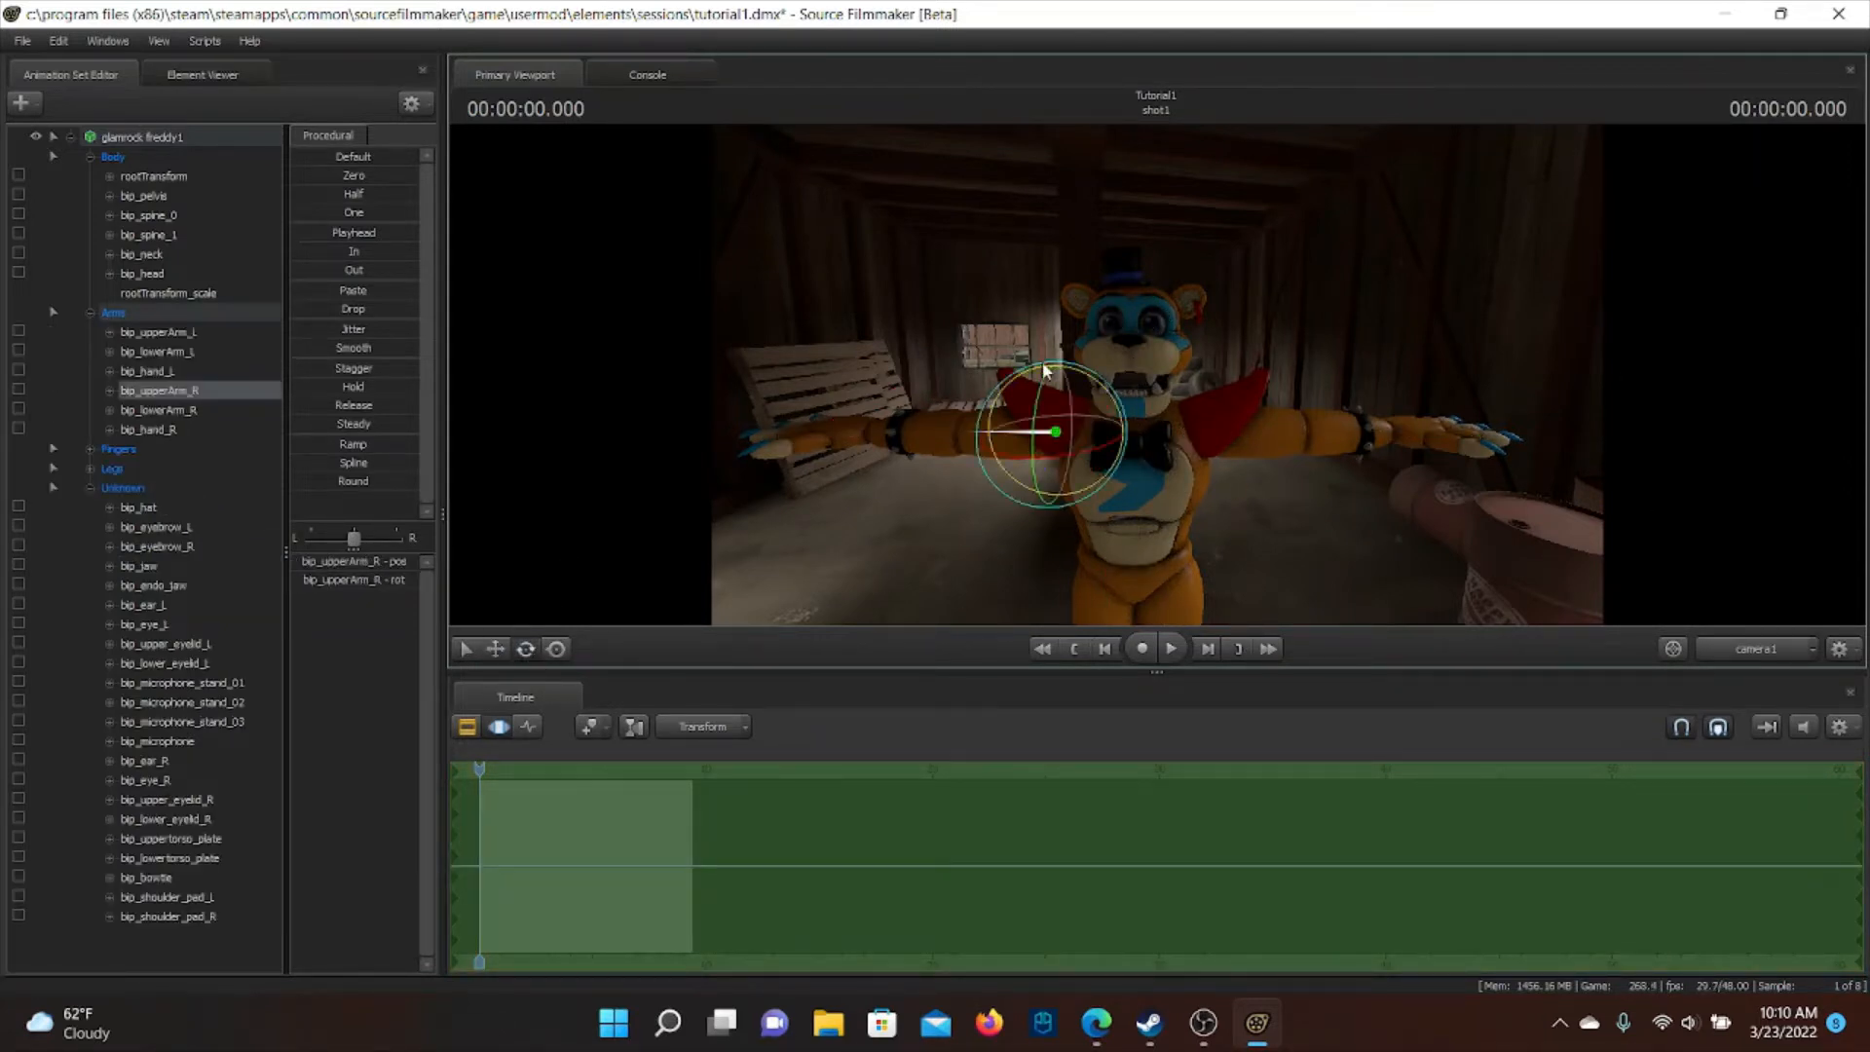
drag(1091, 372, 938, 341)
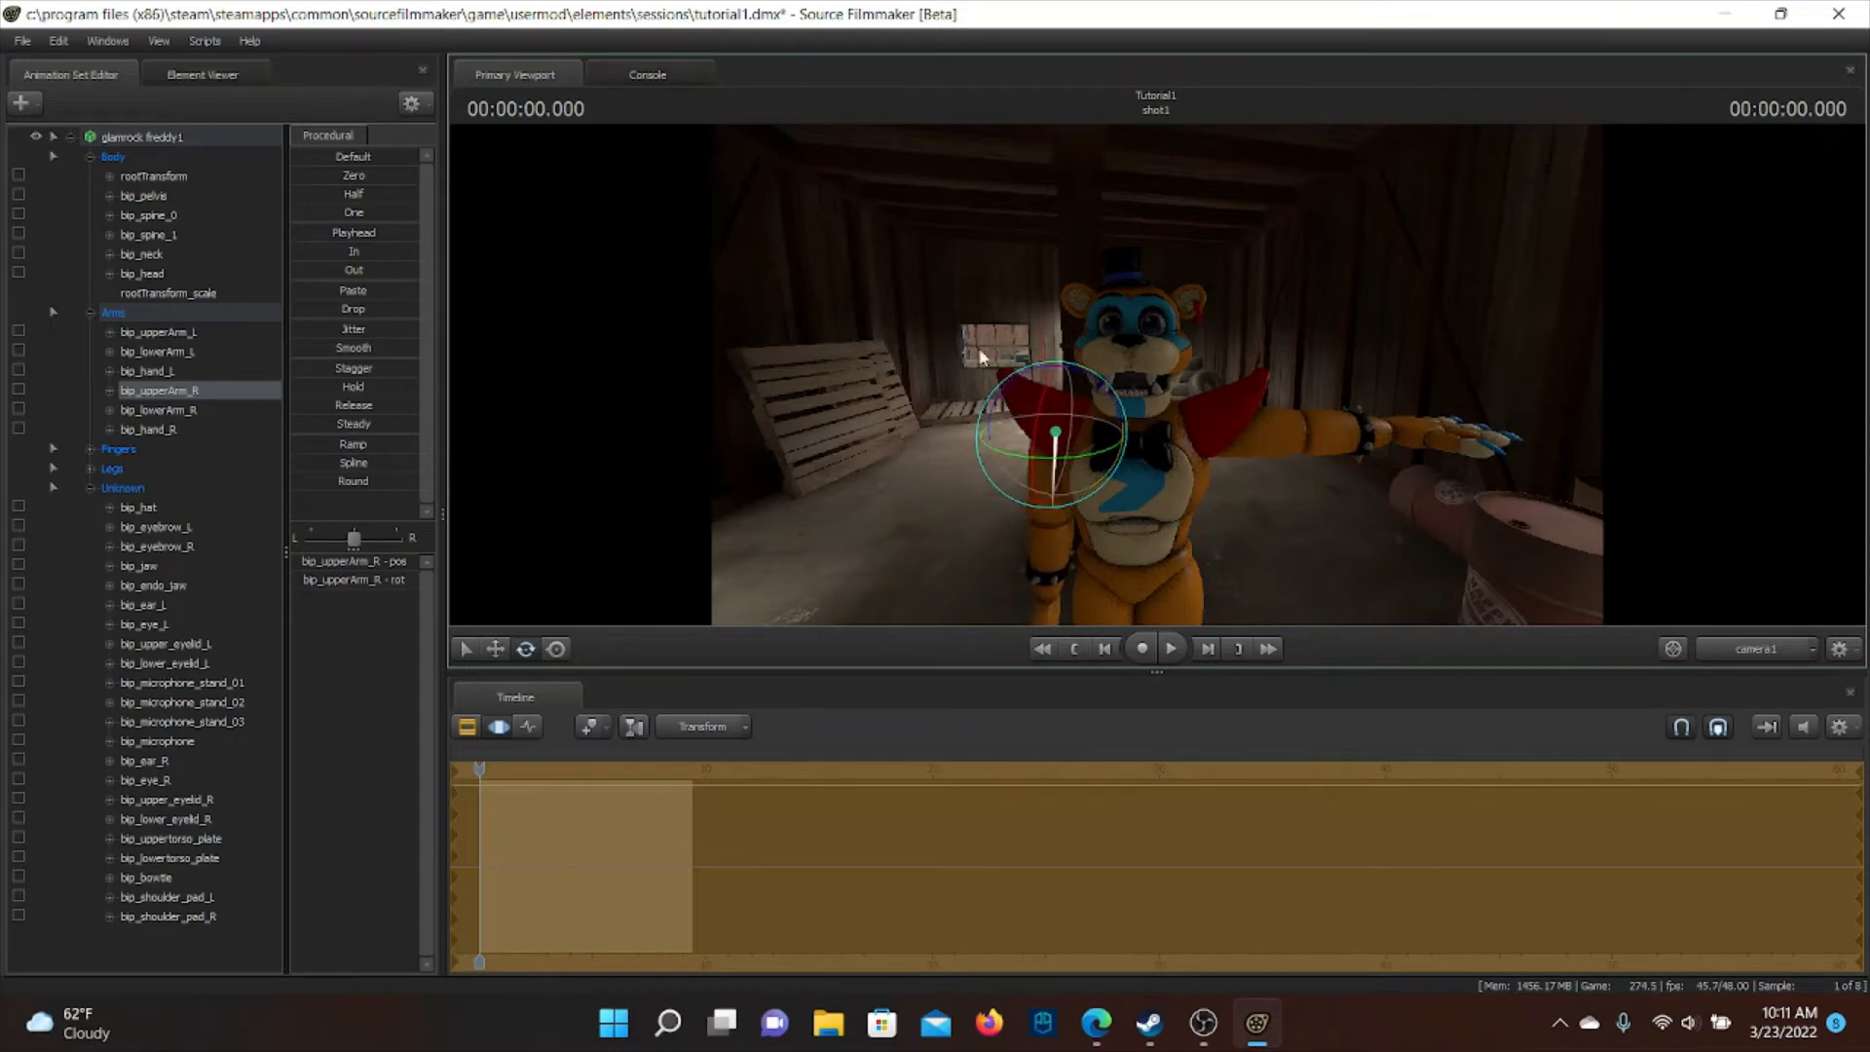
click(1232, 429)
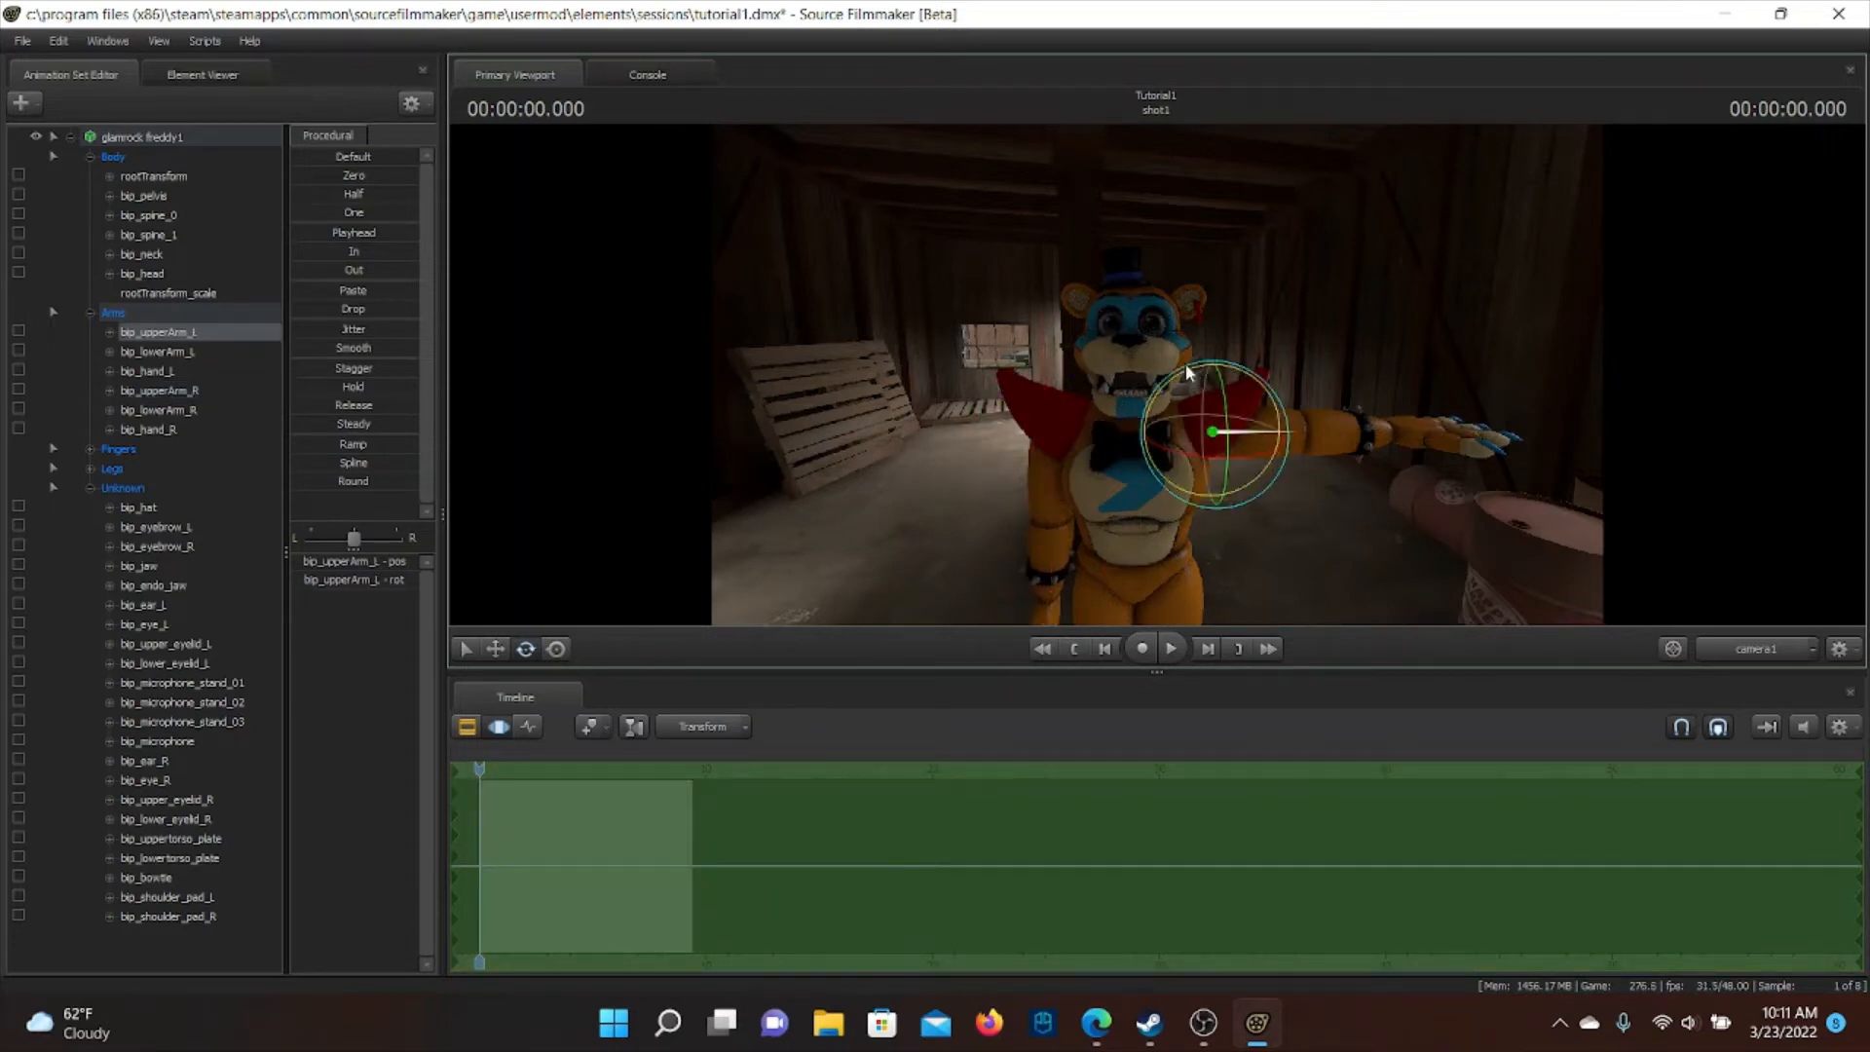
drag(1185, 365, 1296, 384)
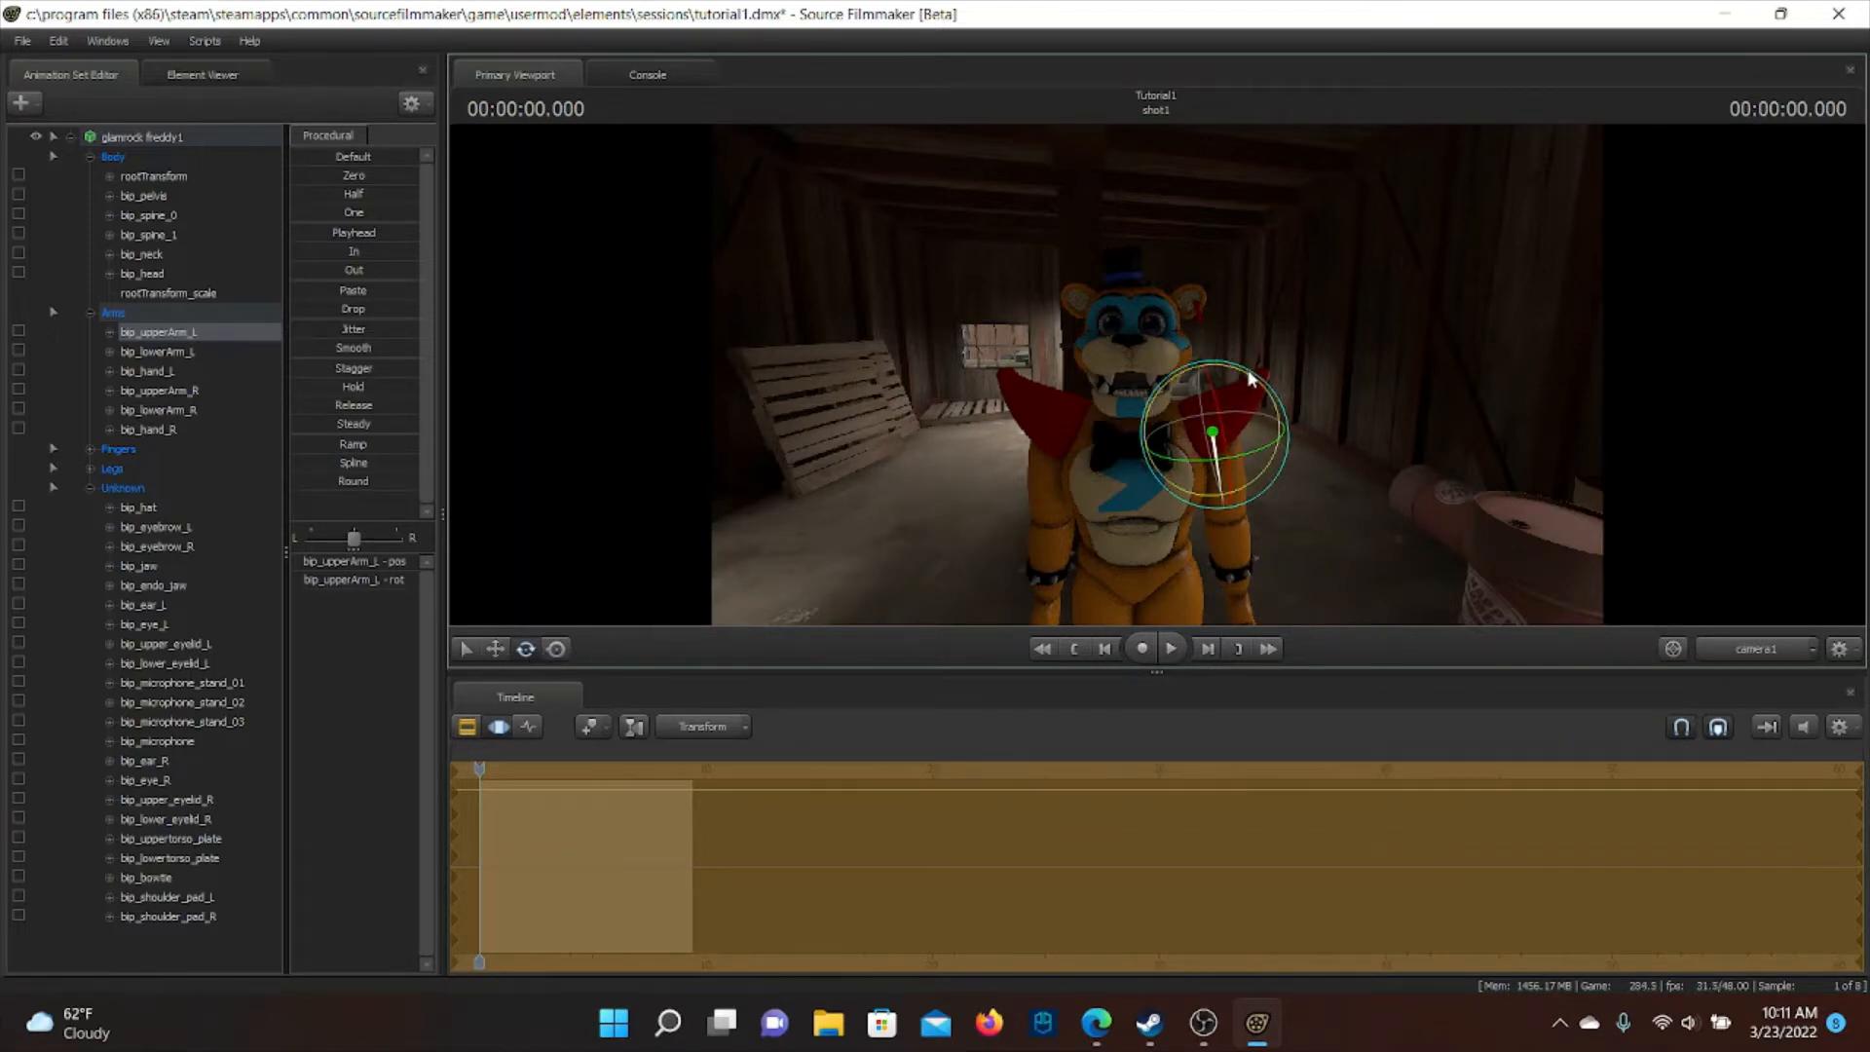
drag(1249, 378, 1258, 384)
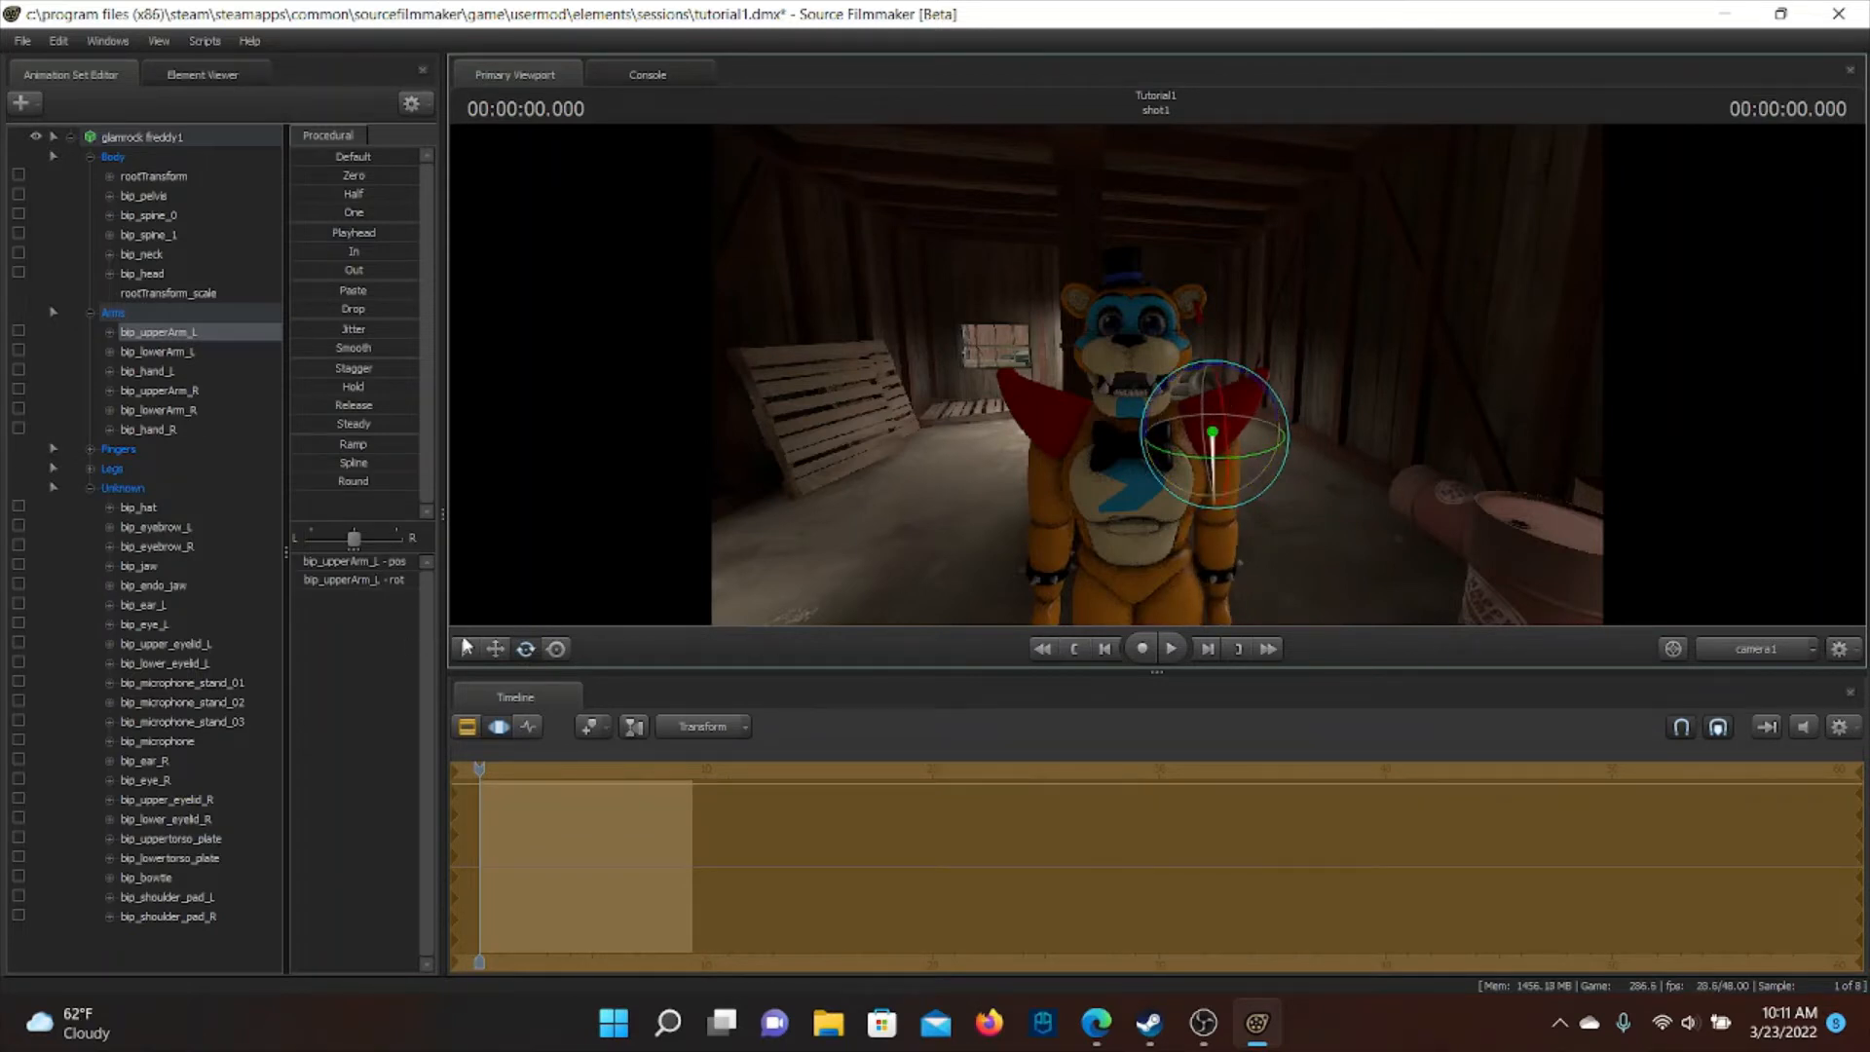
Compare the select, move, rotate and screen manipulators on bip_upperArm_L
click(496, 649)
click(526, 649)
click(556, 649)
drag(1222, 399, 1192, 457)
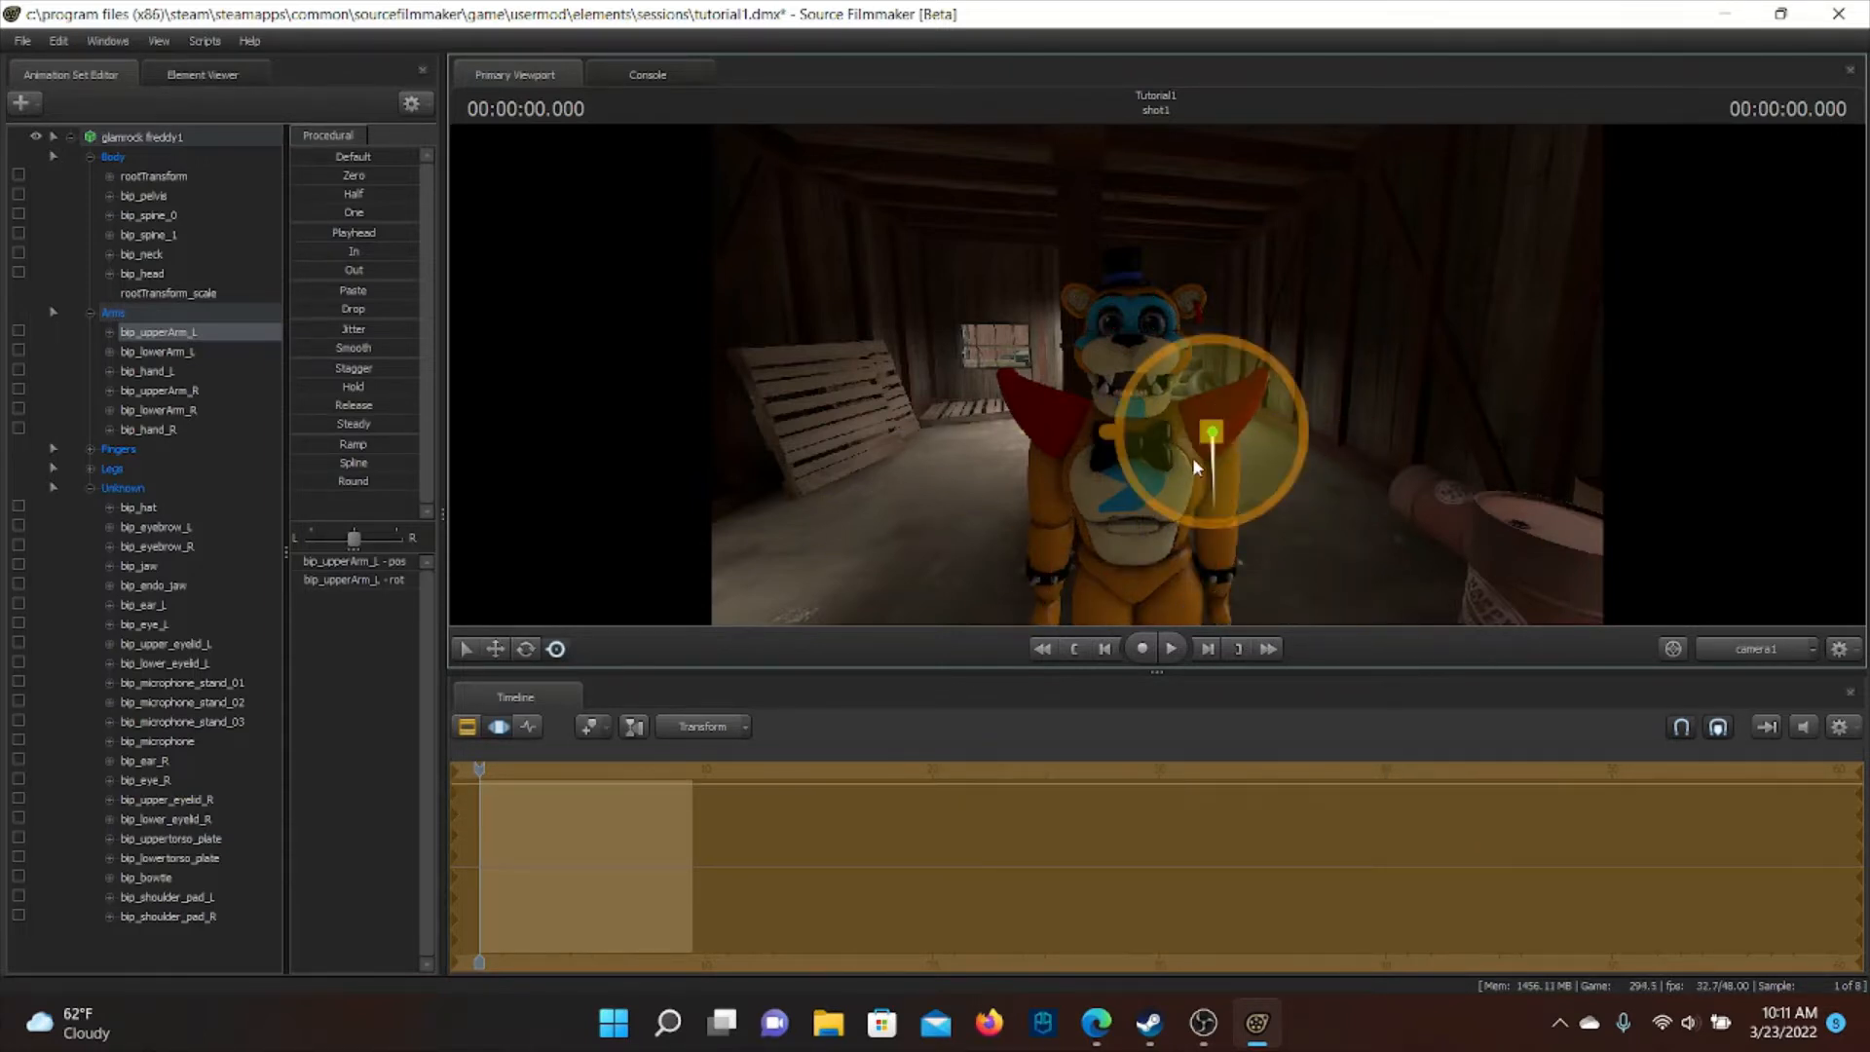
click(464, 650)
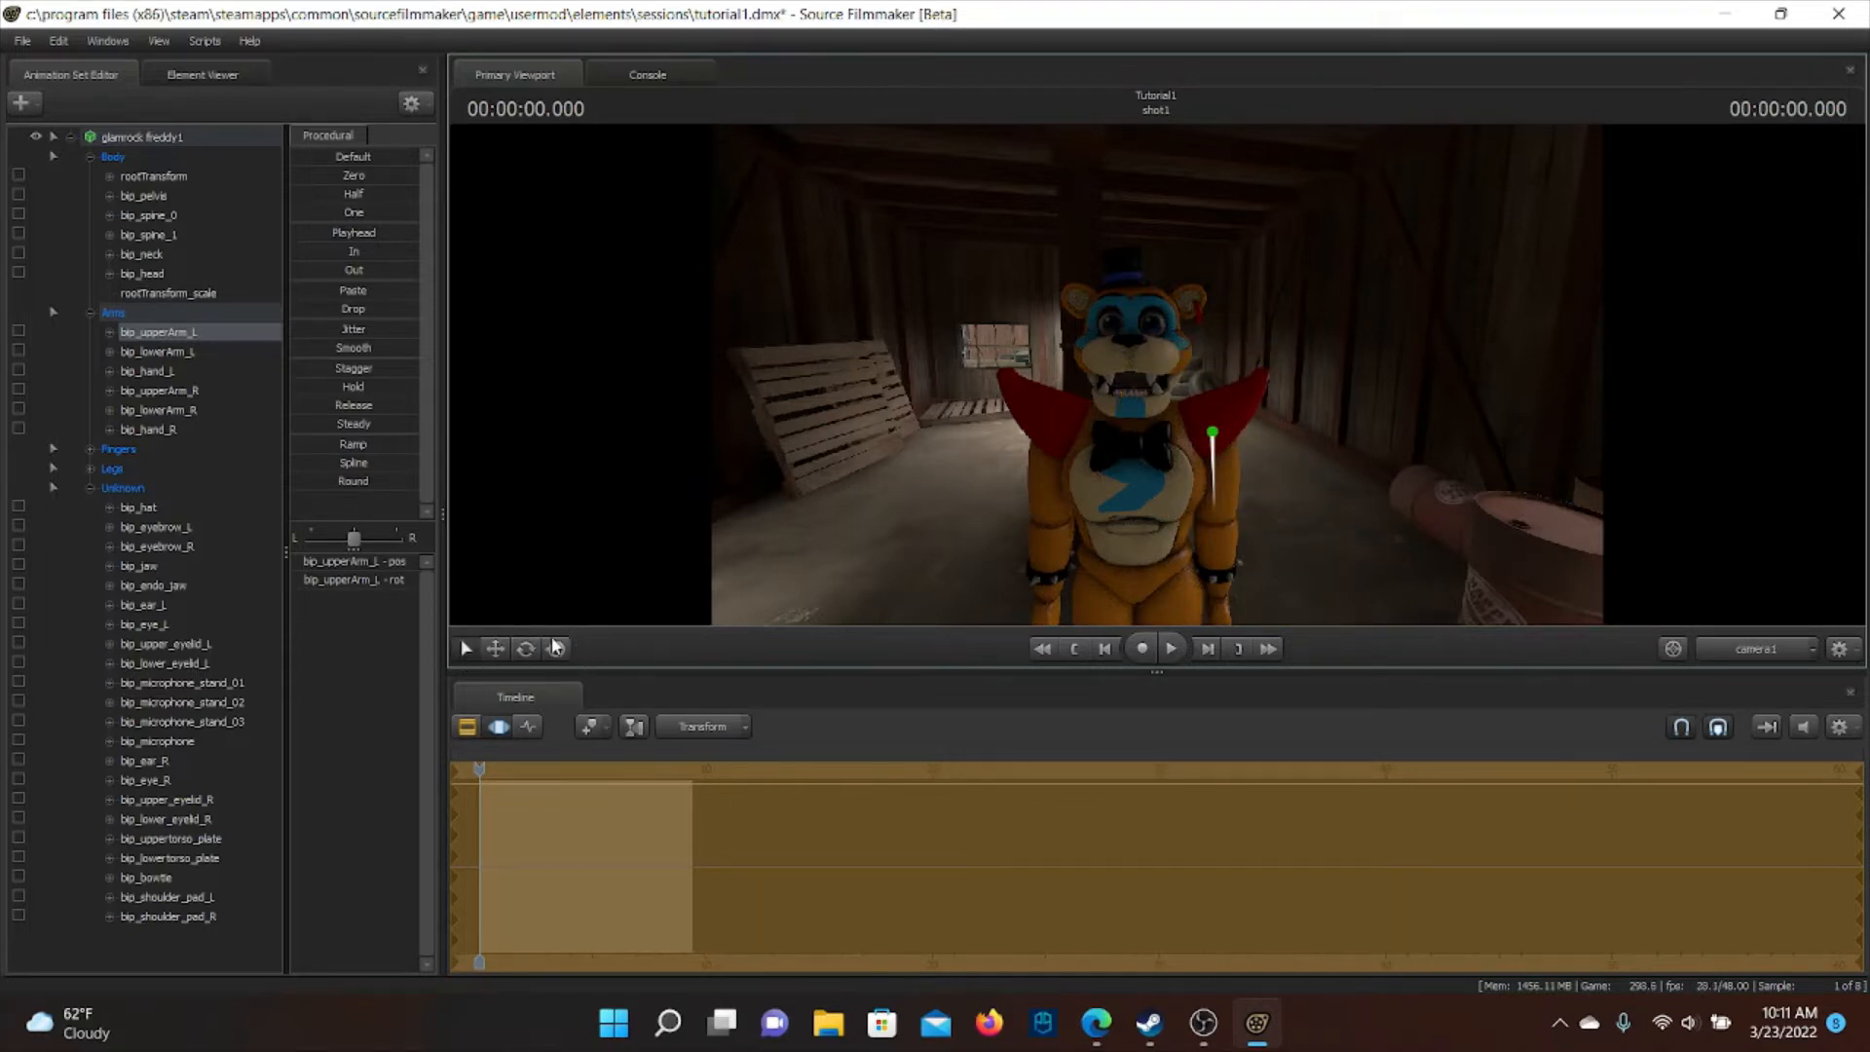
click(496, 649)
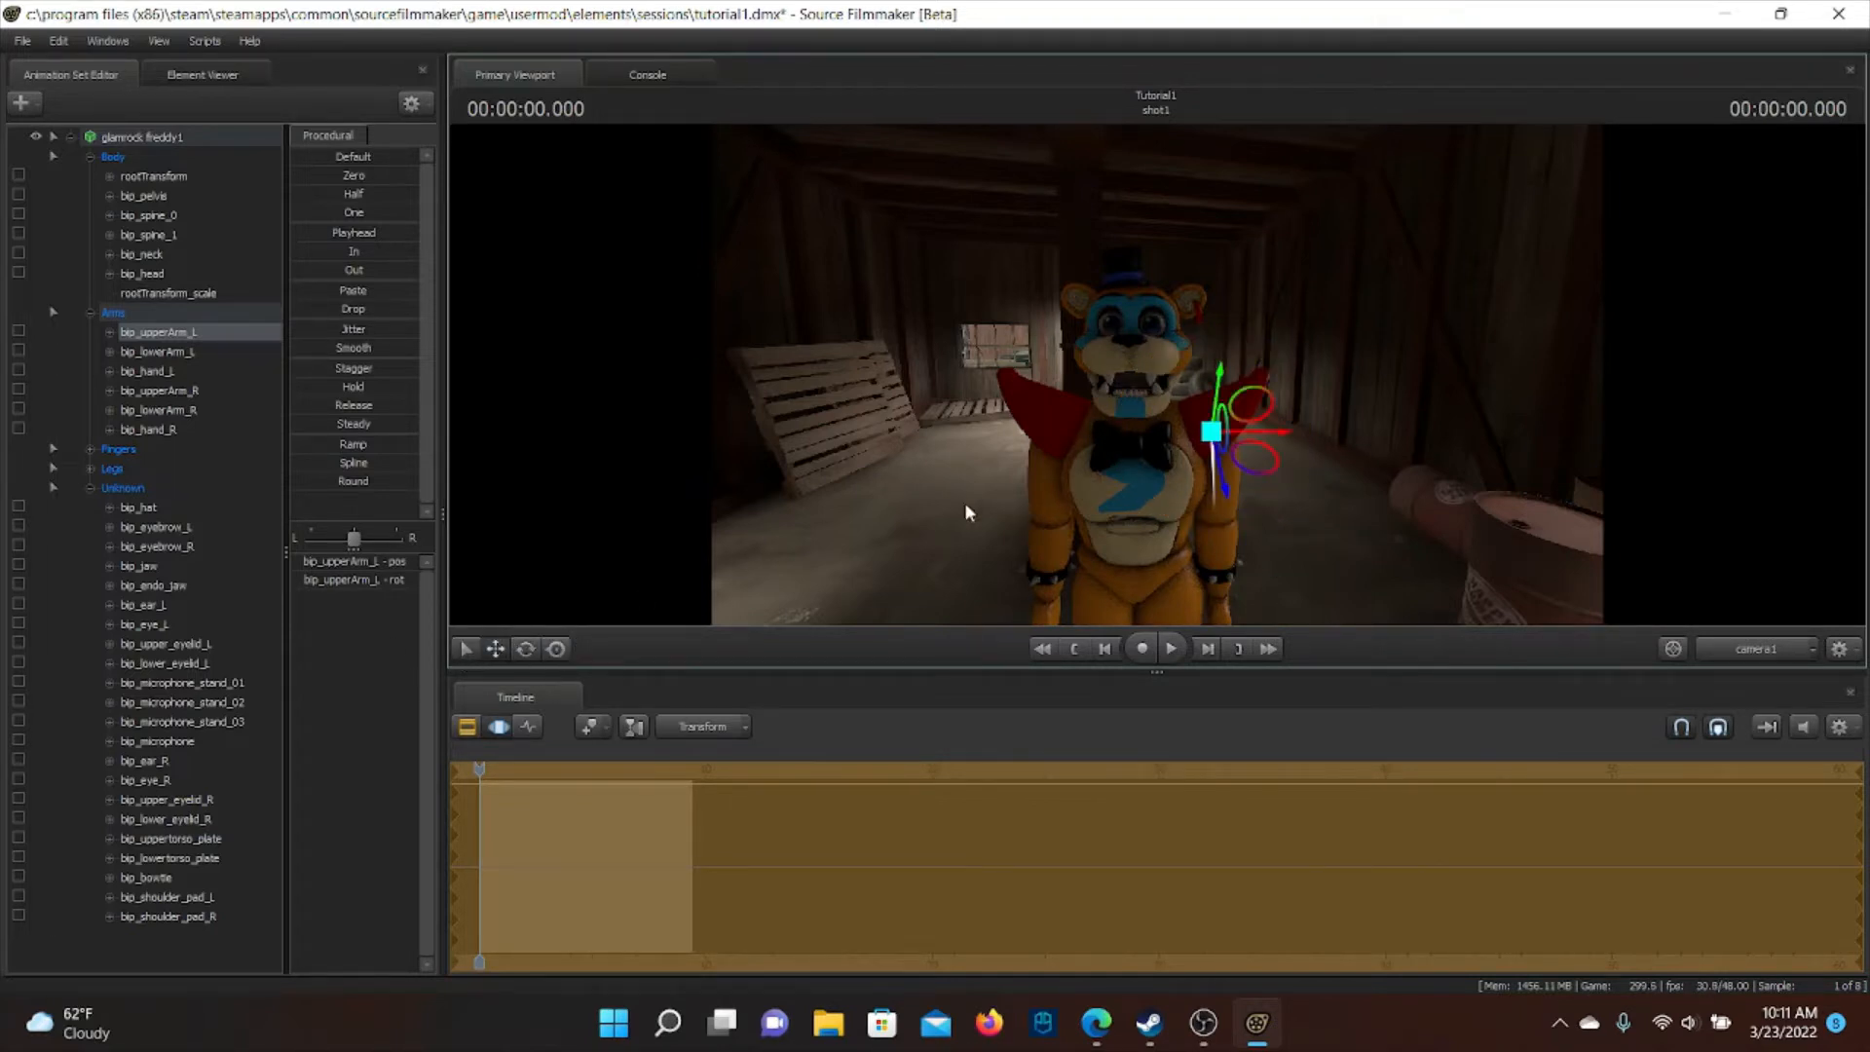
Rotate bip_upperArm_L out to horizontal and bend bip_lowerArm_L upright with the palm facing the camera for a wave
click(527, 648)
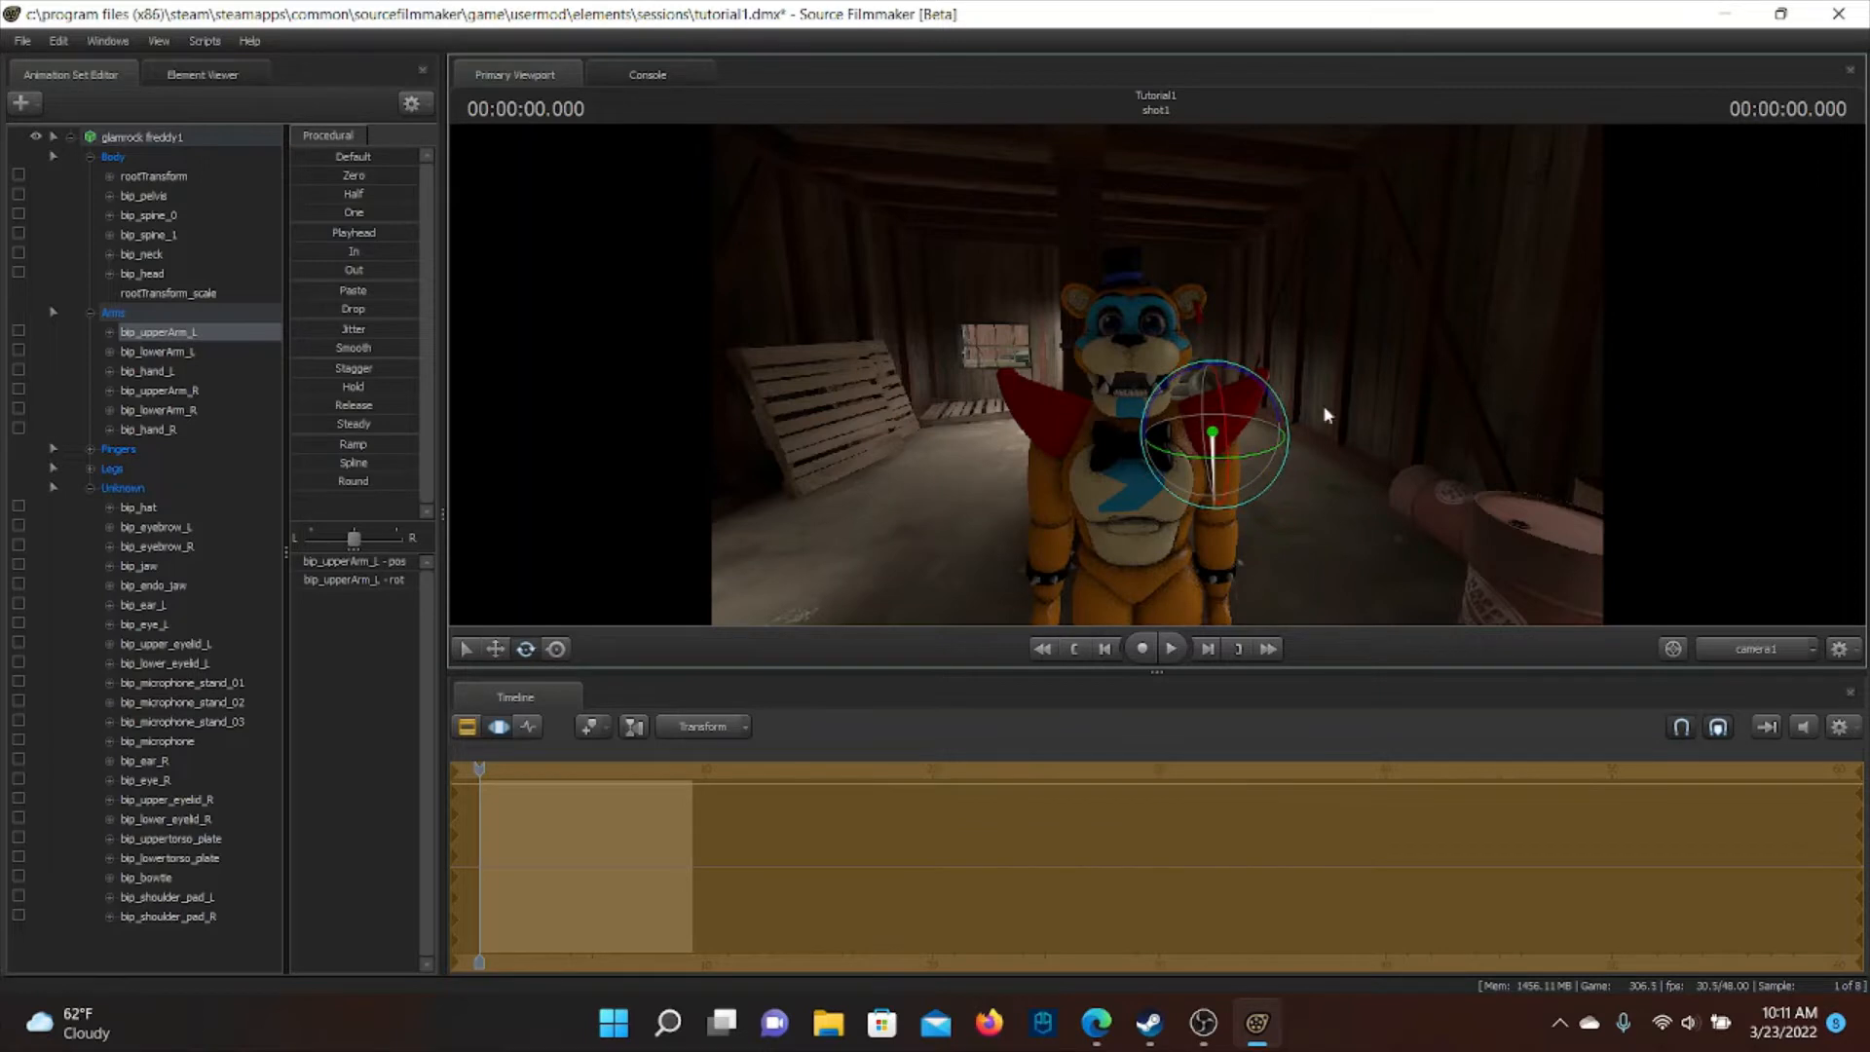
drag(1267, 409, 1062, 365)
click(1333, 431)
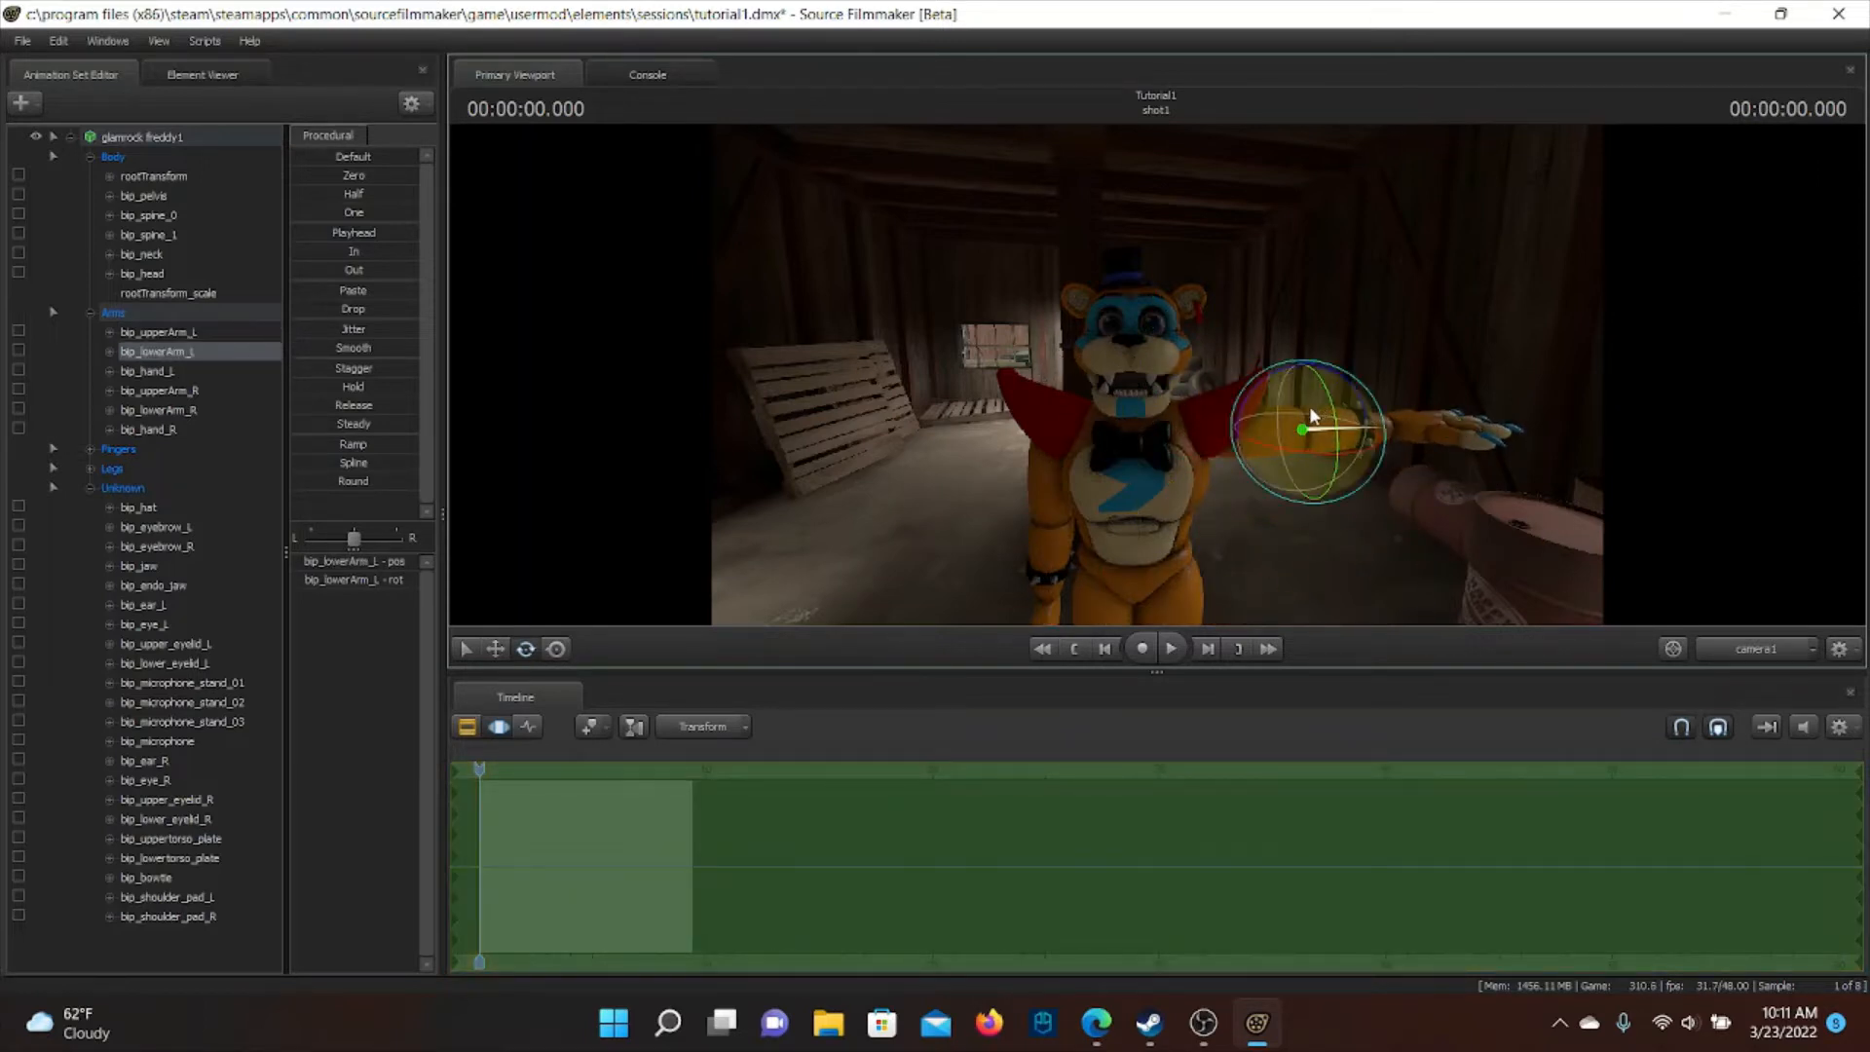
drag(1291, 446, 770, 332)
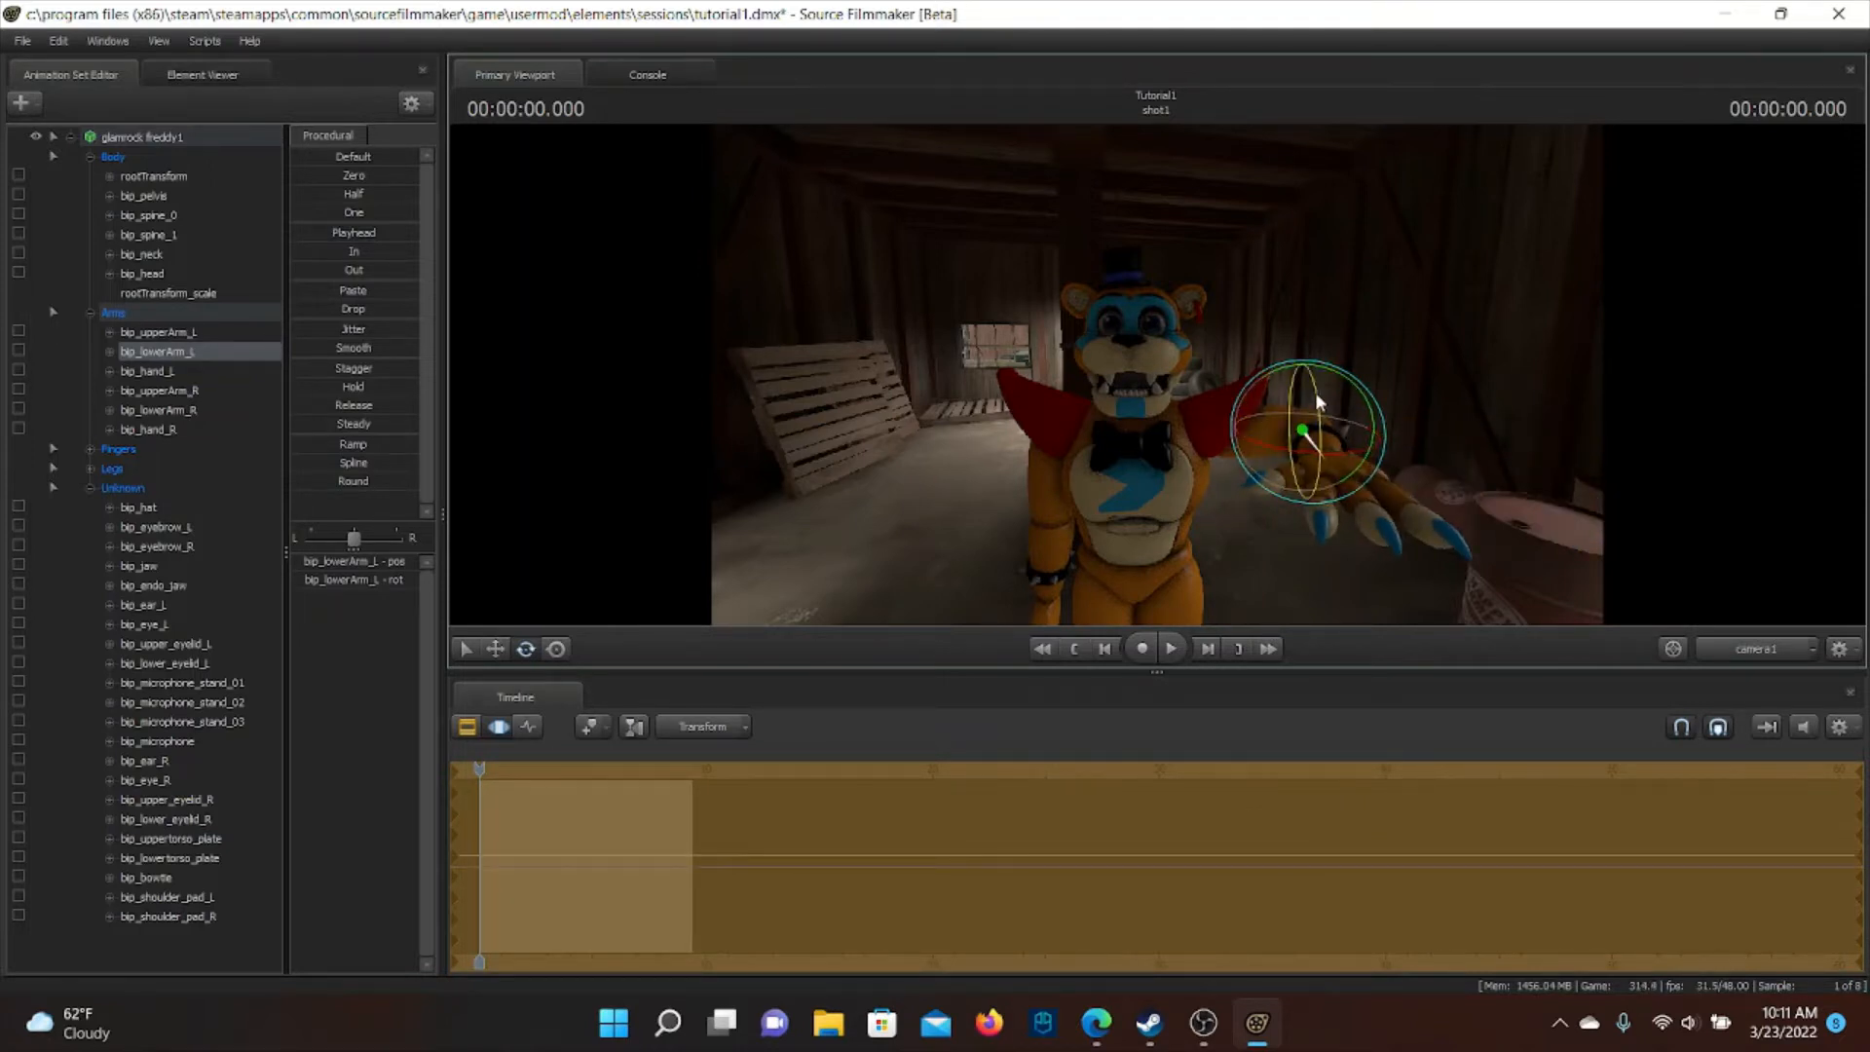
drag(1315, 392, 1270, 227)
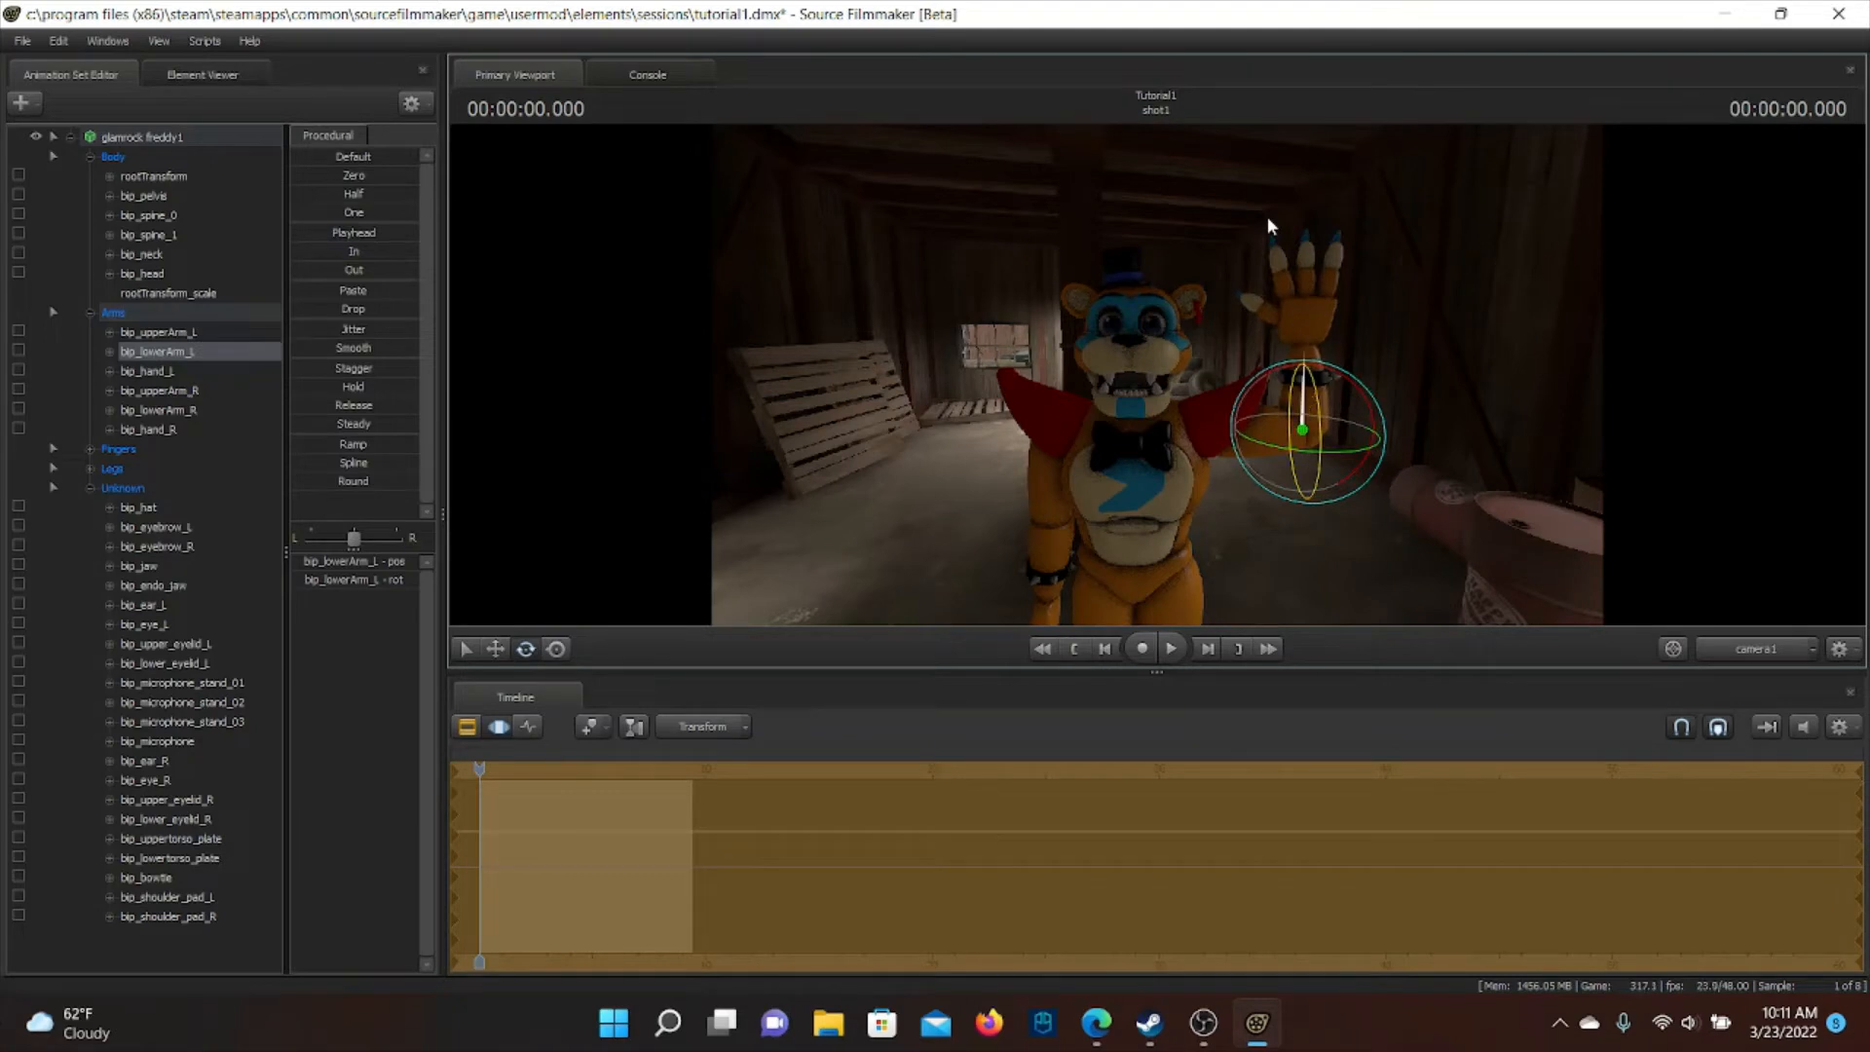
Switch to the Graph Editor and mark a keyframe for bip_lowerArm_L's raised pose at 00:00:00.520
click(527, 727)
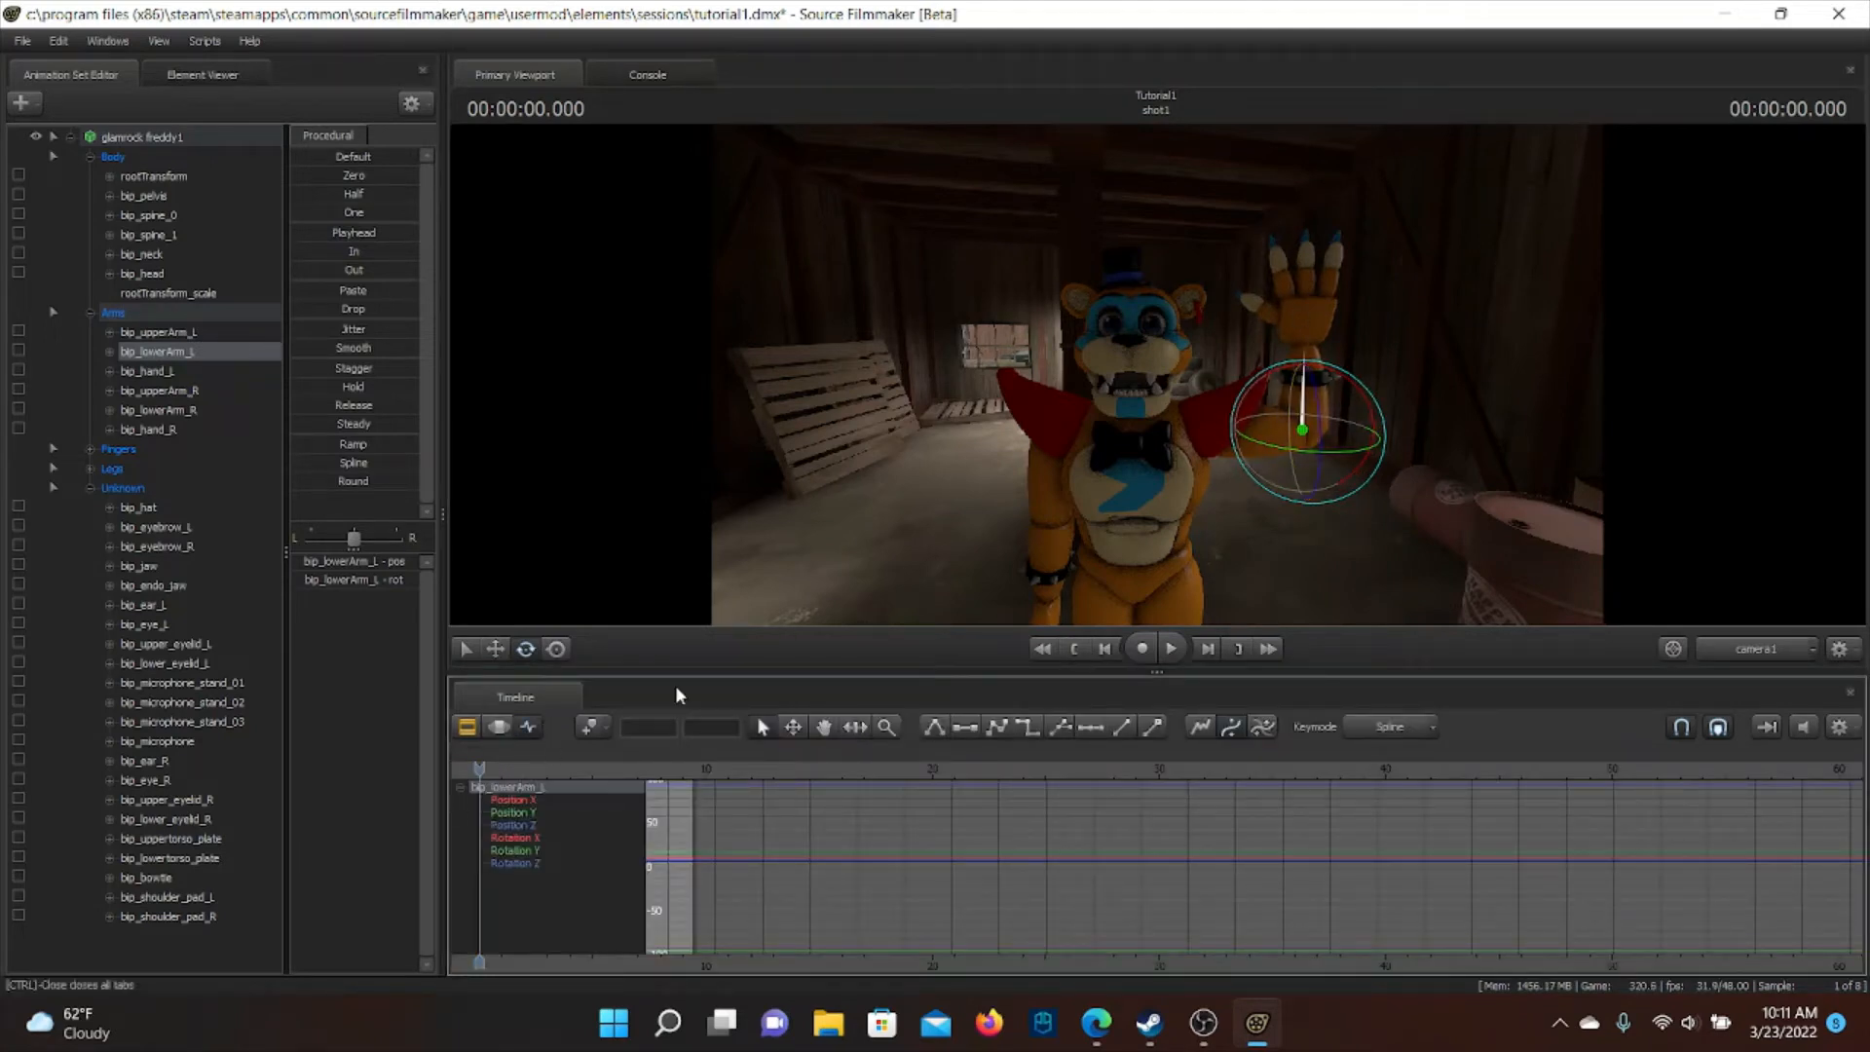
key(space)
key(space)
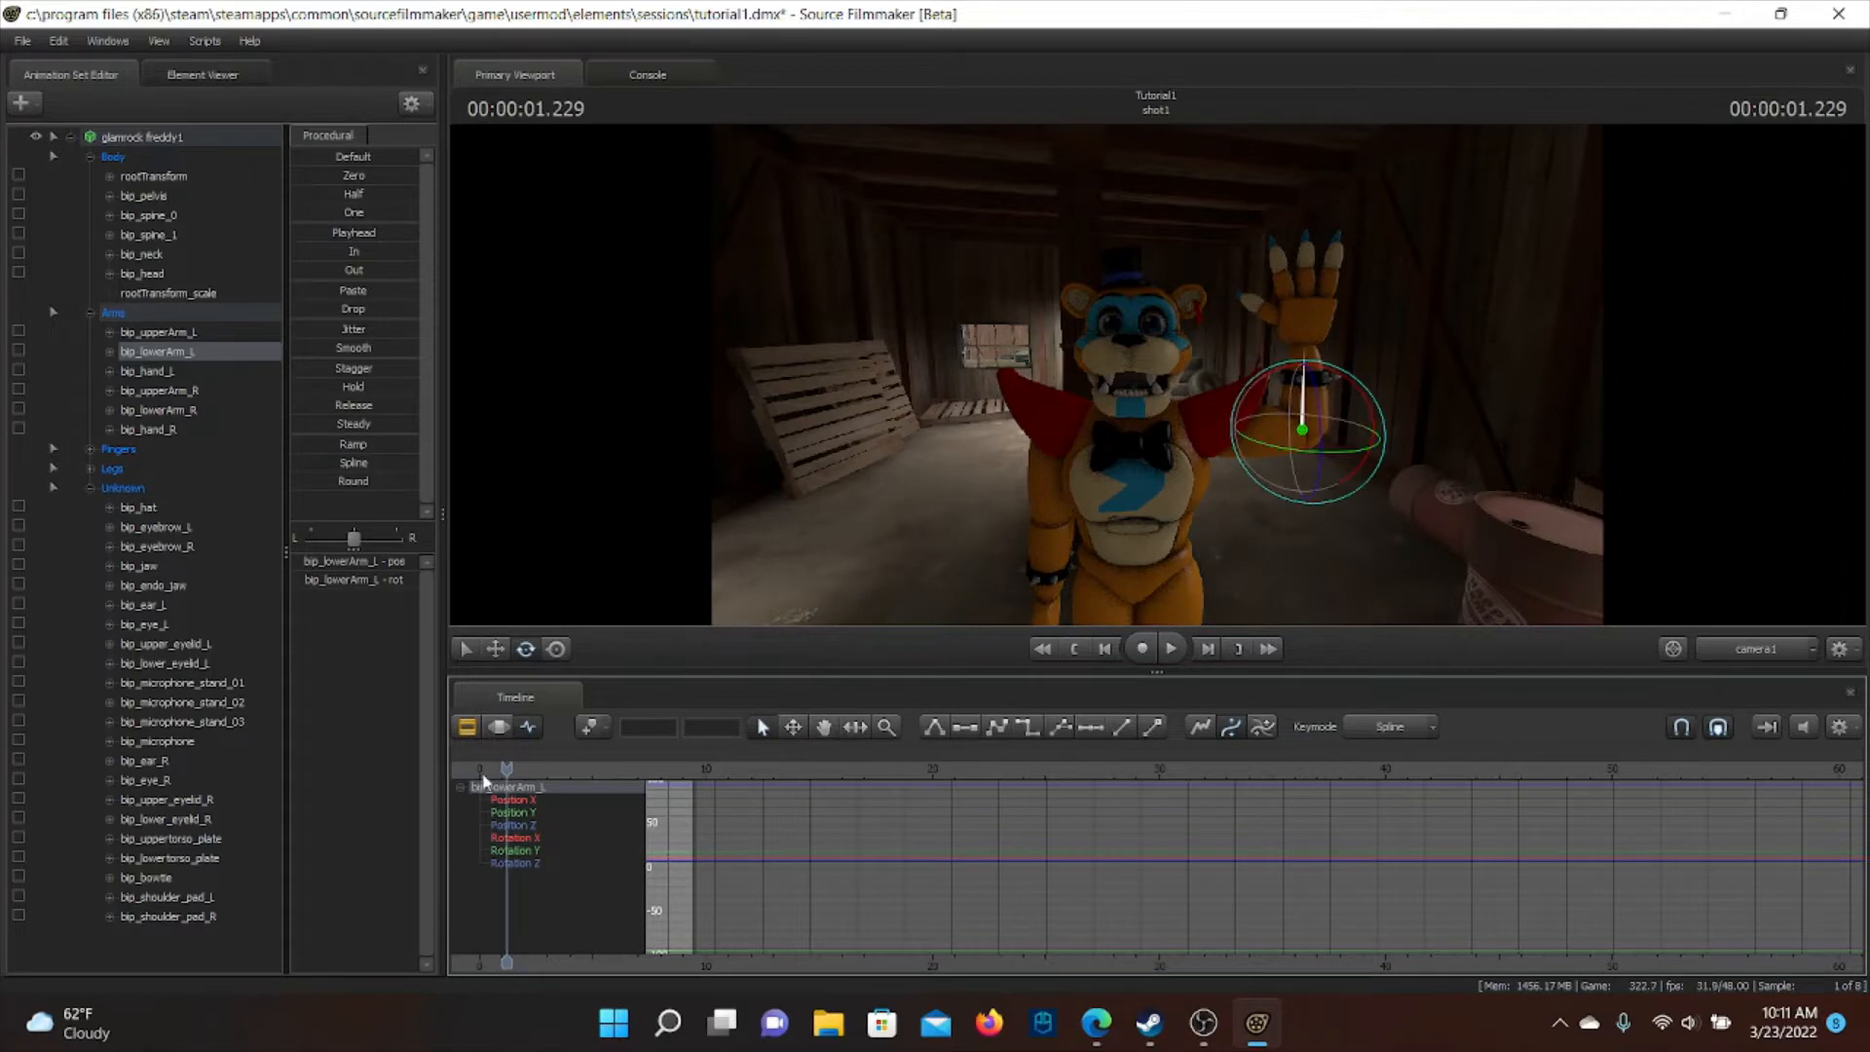
click(481, 769)
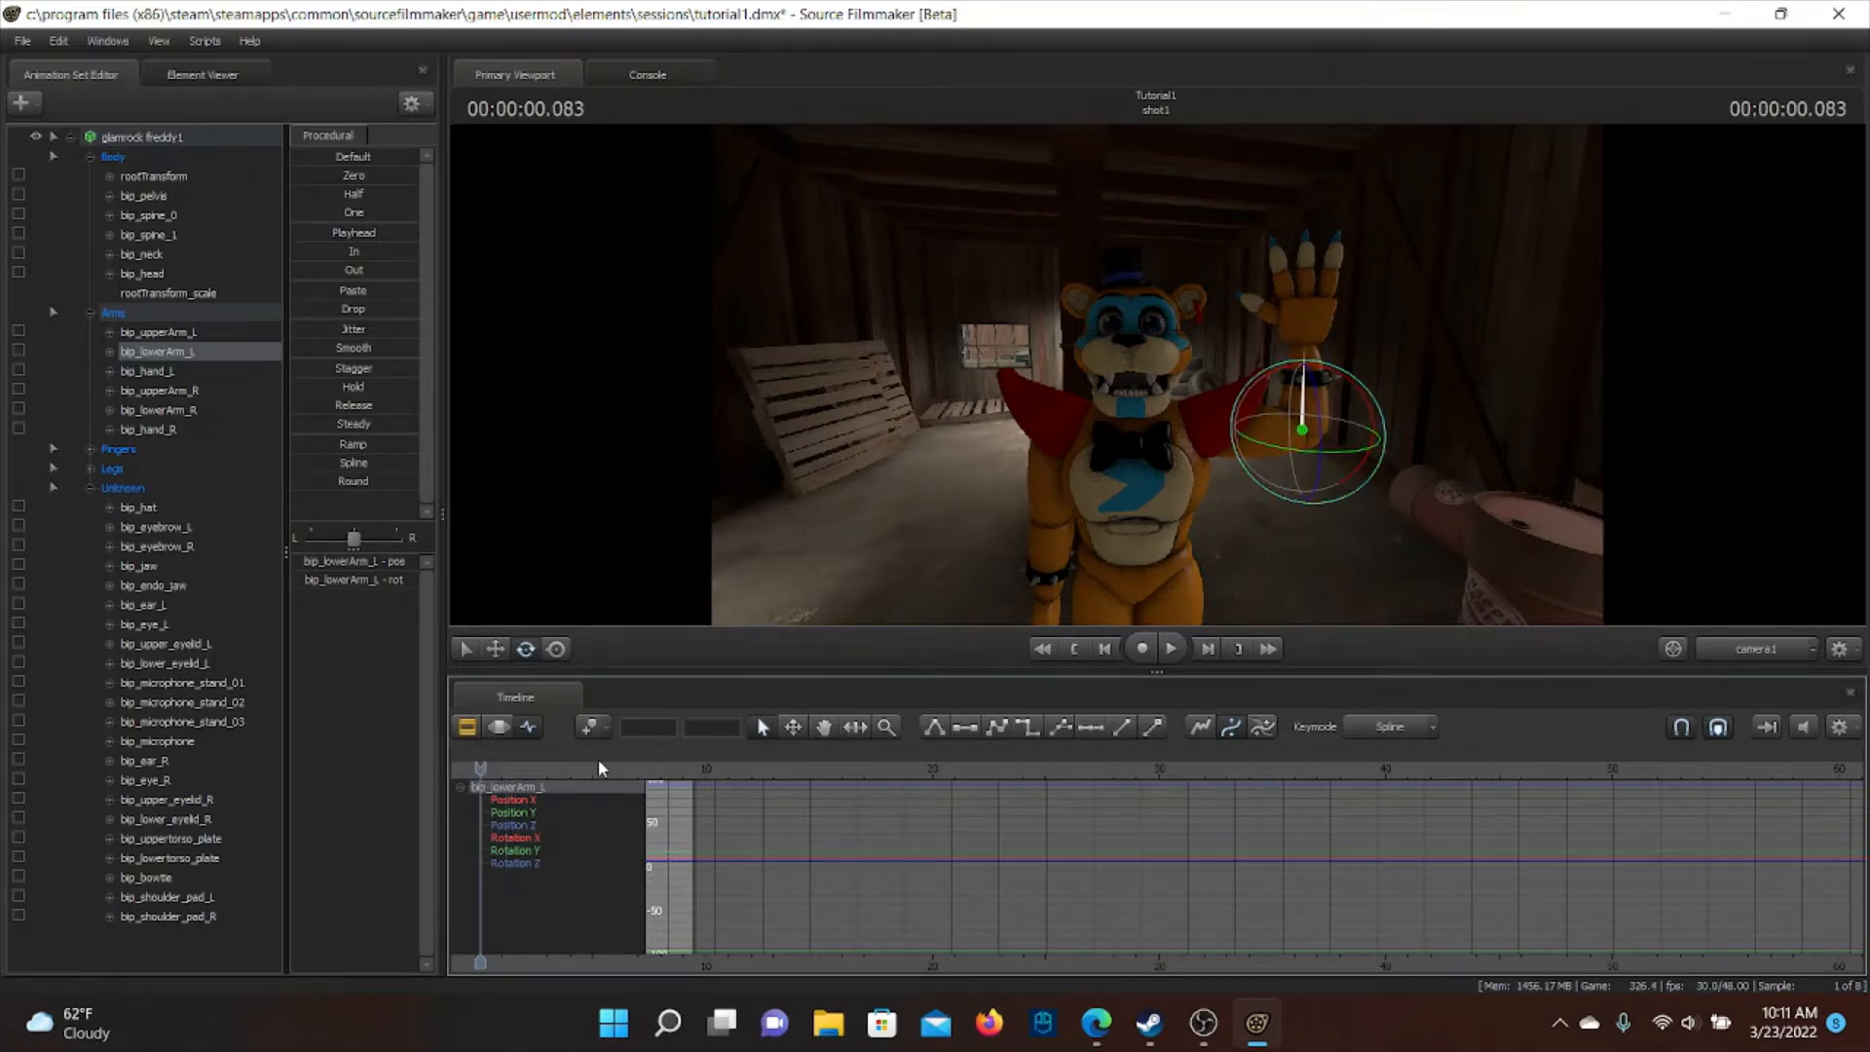
mouse_move(487, 773)
mouse_down()
mouse_move(647, 769)
mouse_move(491, 770)
mouse_up()
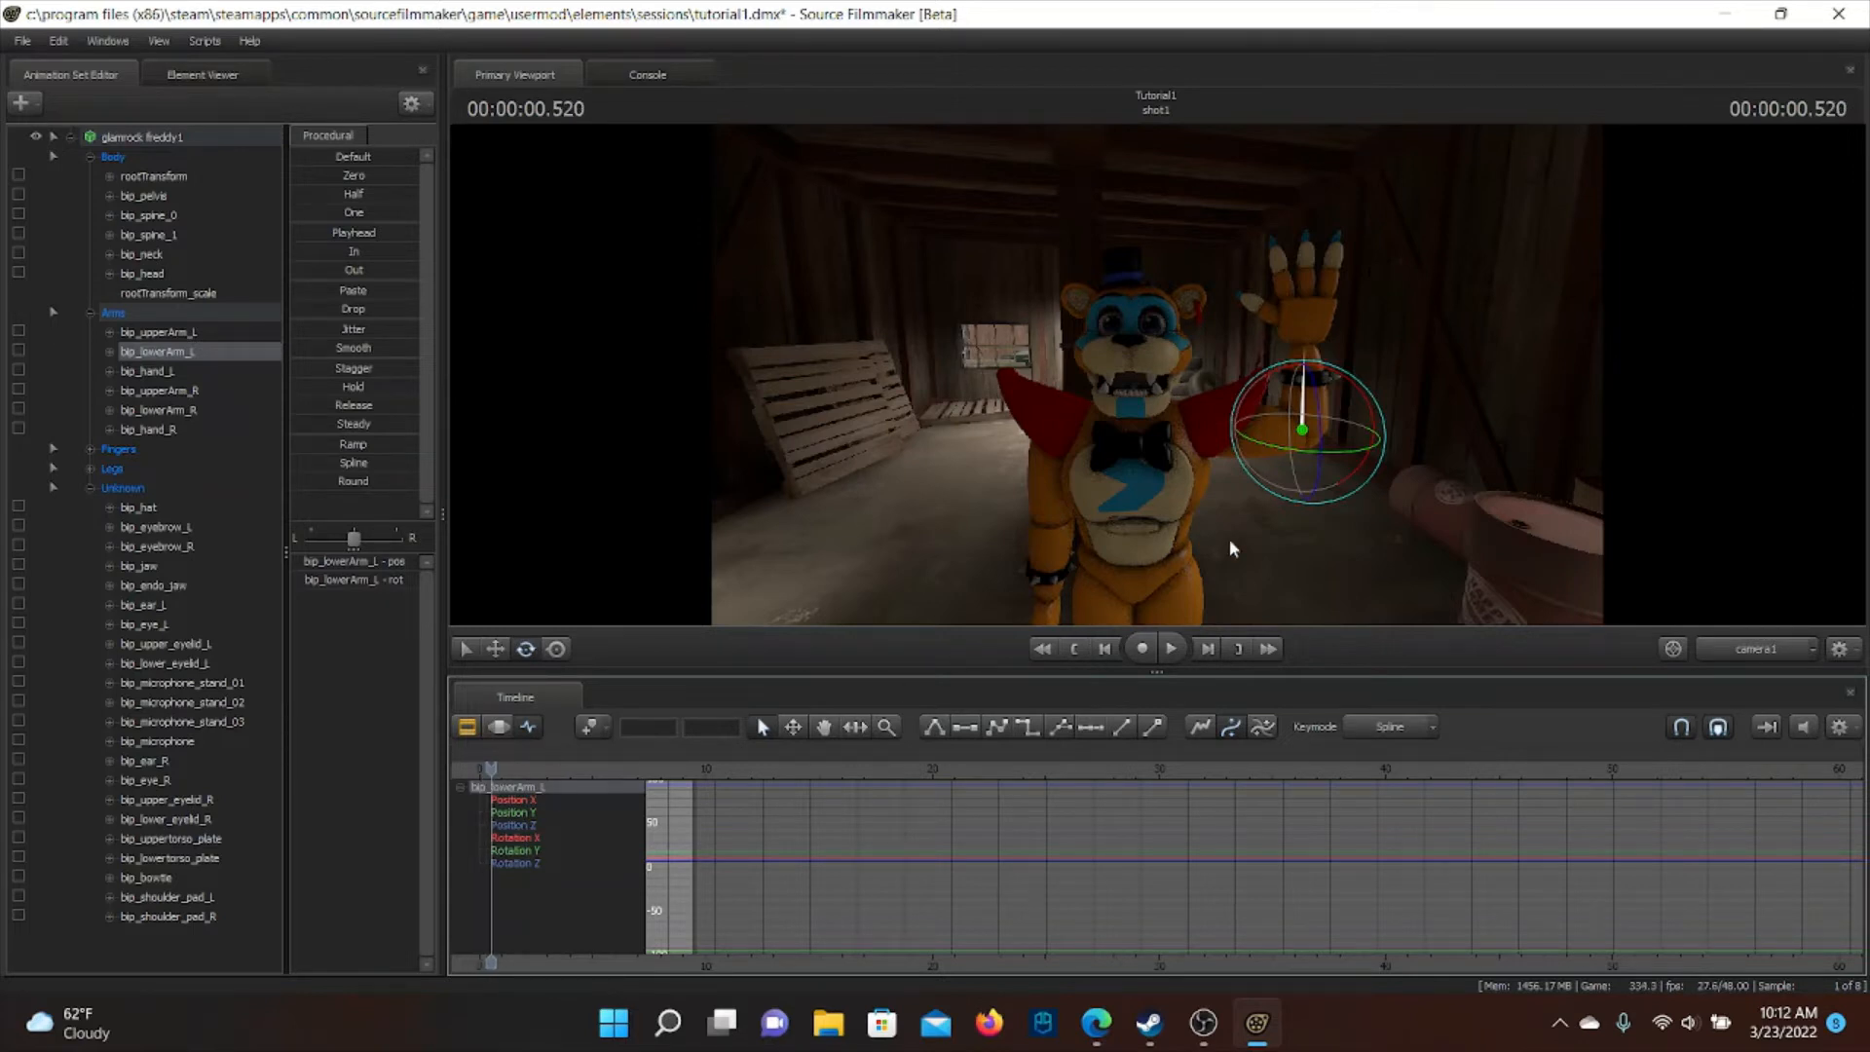
click(1286, 373)
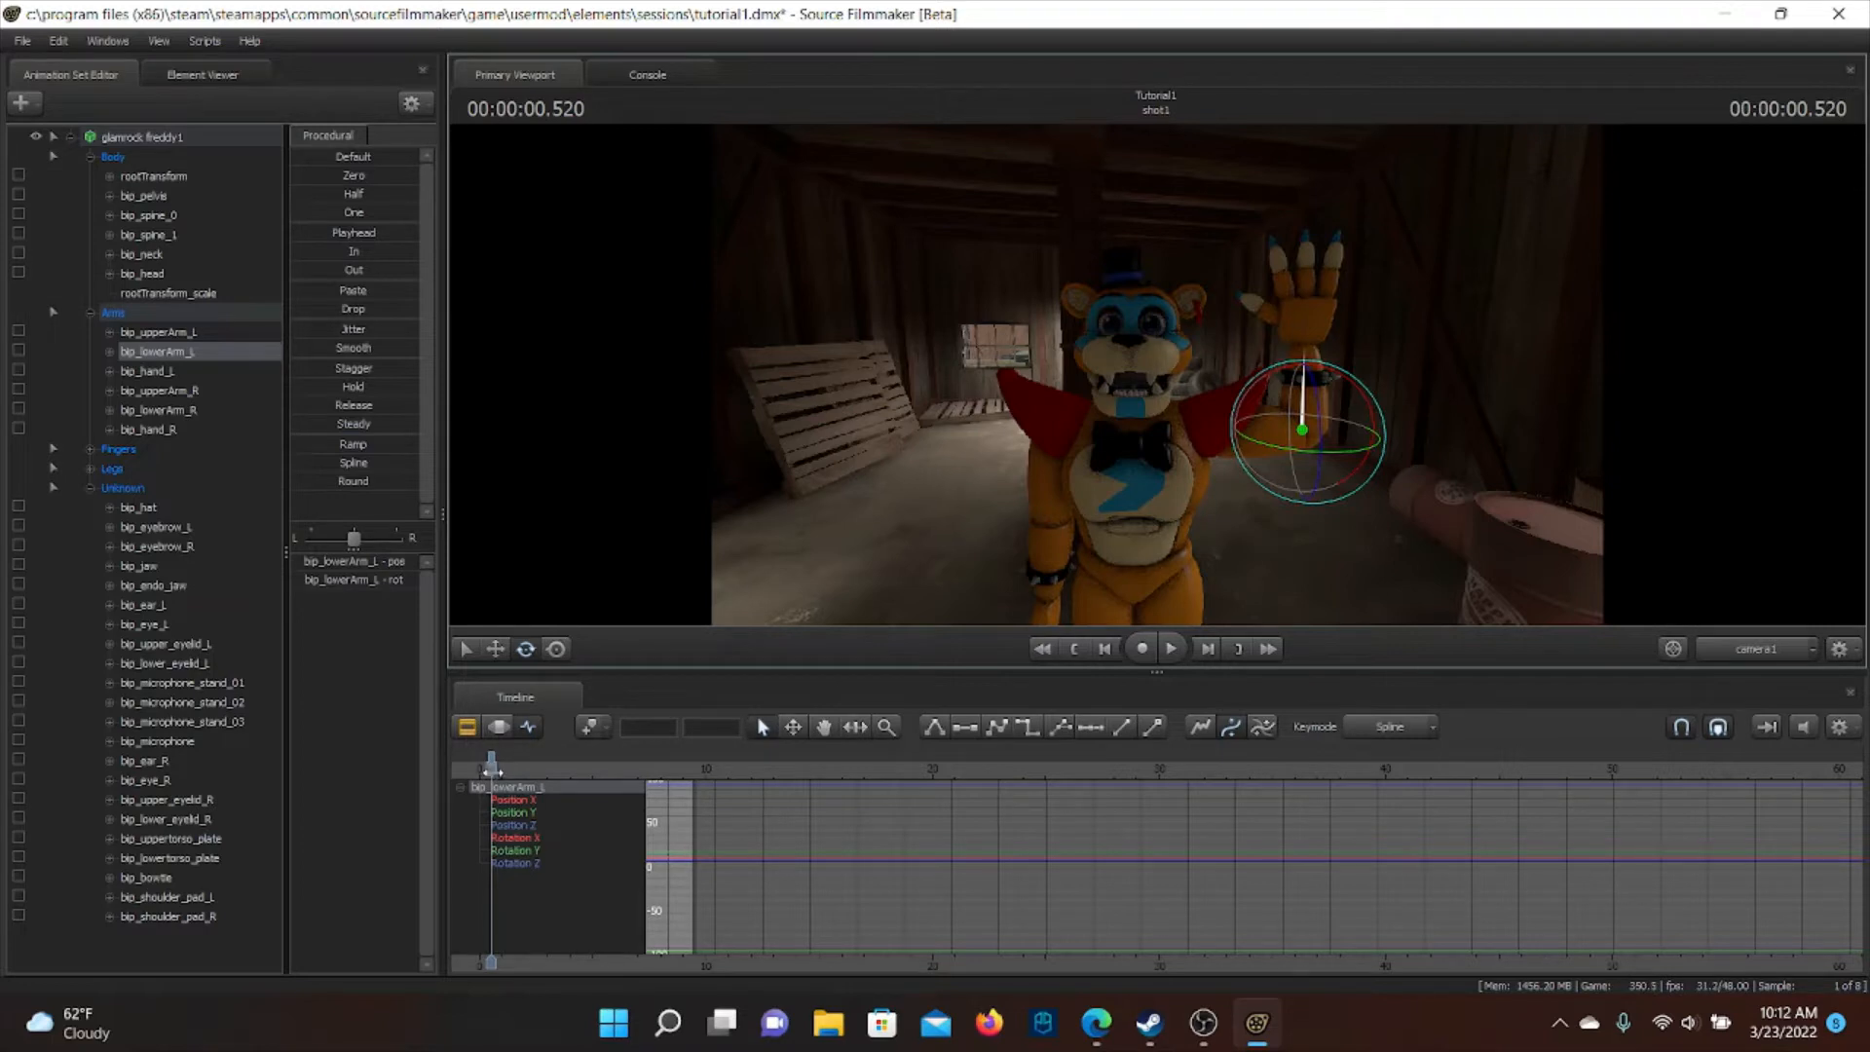
Try swinging bip_lowerArm_L outward at 00:00:00.520, and rotate it back upright
mouse_move(492, 773)
mouse_down()
mouse_move(521, 786)
mouse_move(479, 794)
mouse_up()
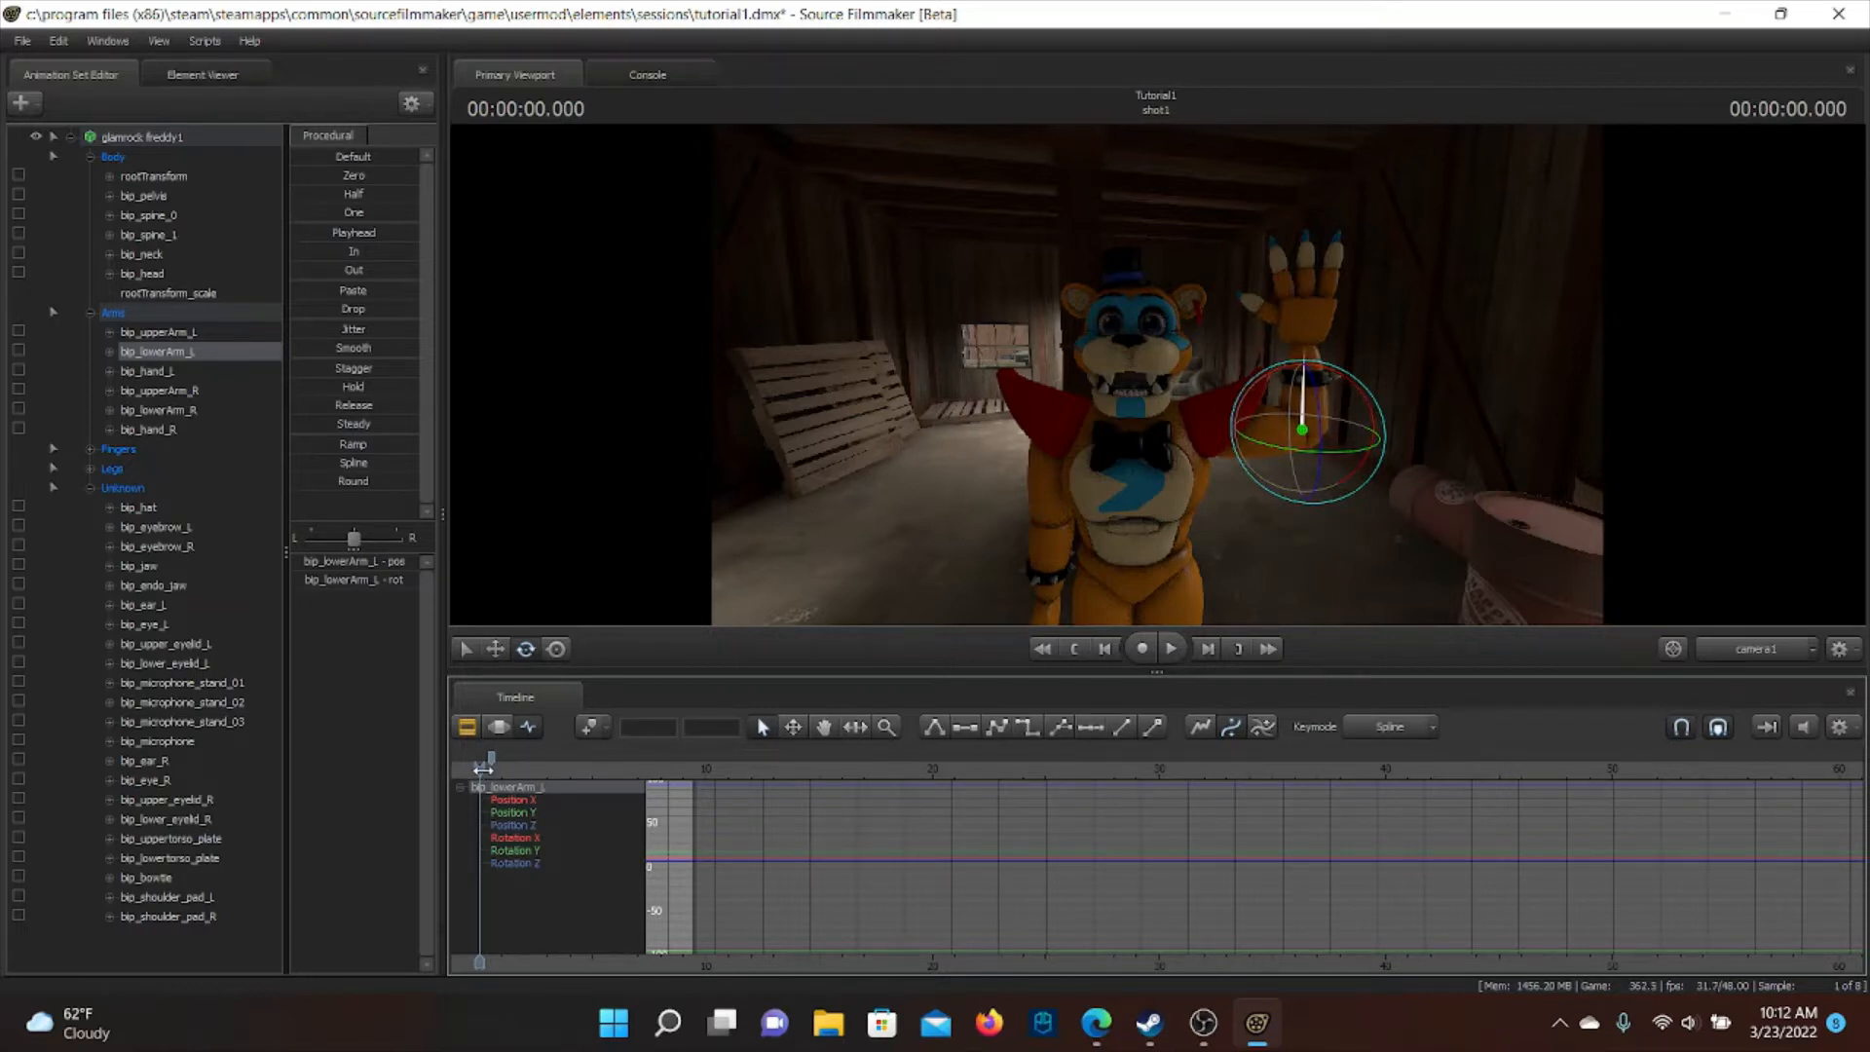
drag(476, 780, 481, 778)
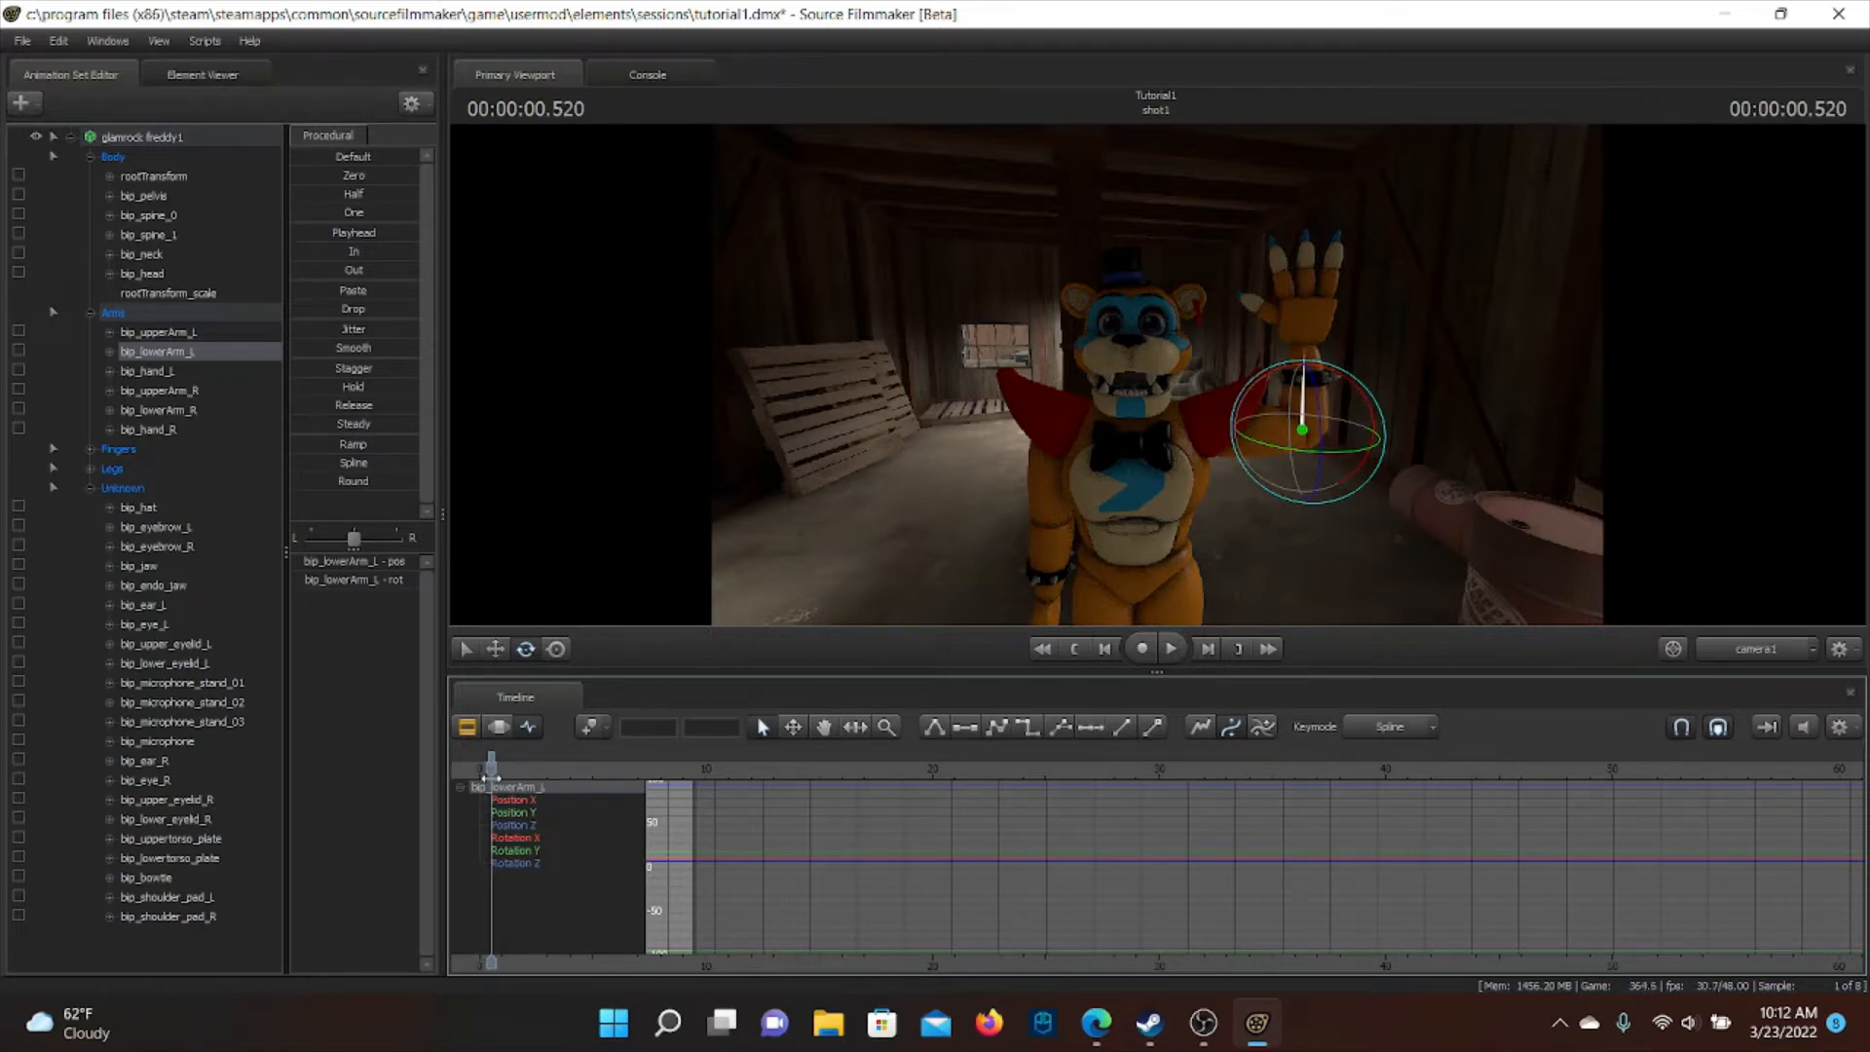
drag(1308, 382, 1351, 443)
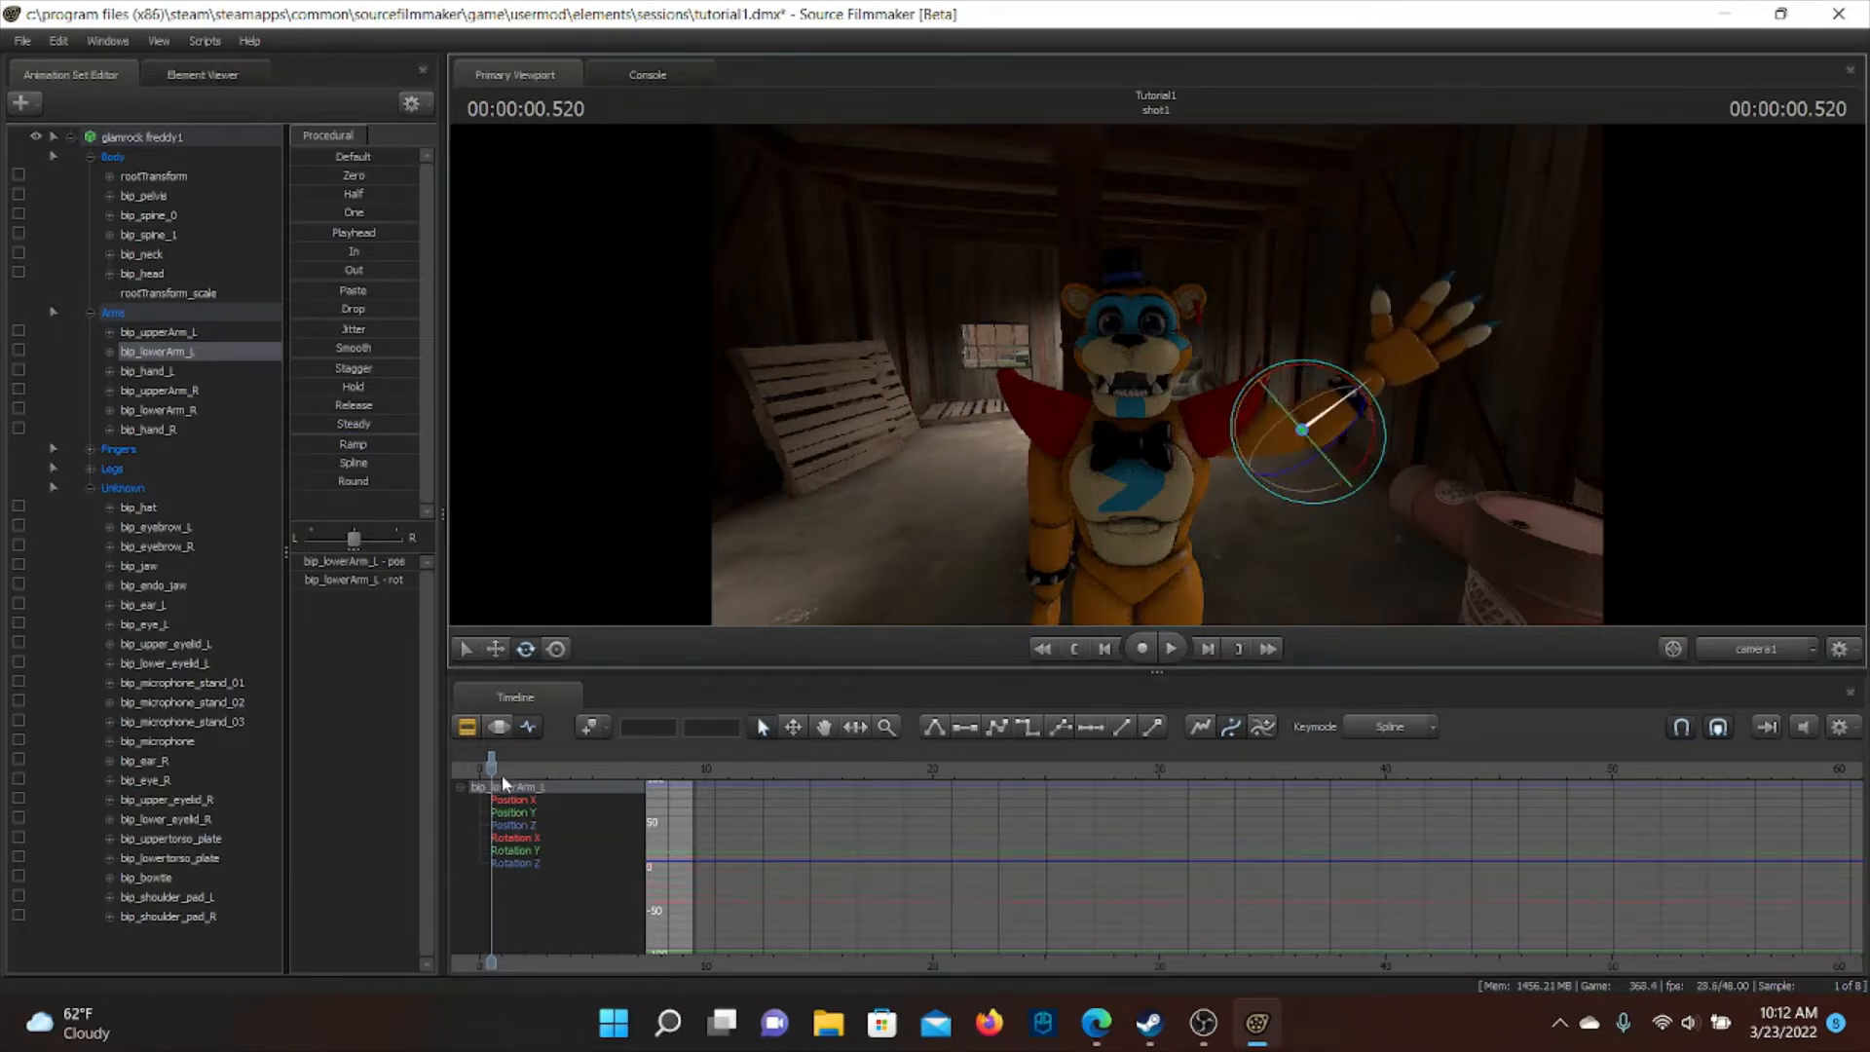
drag(490, 777, 492, 769)
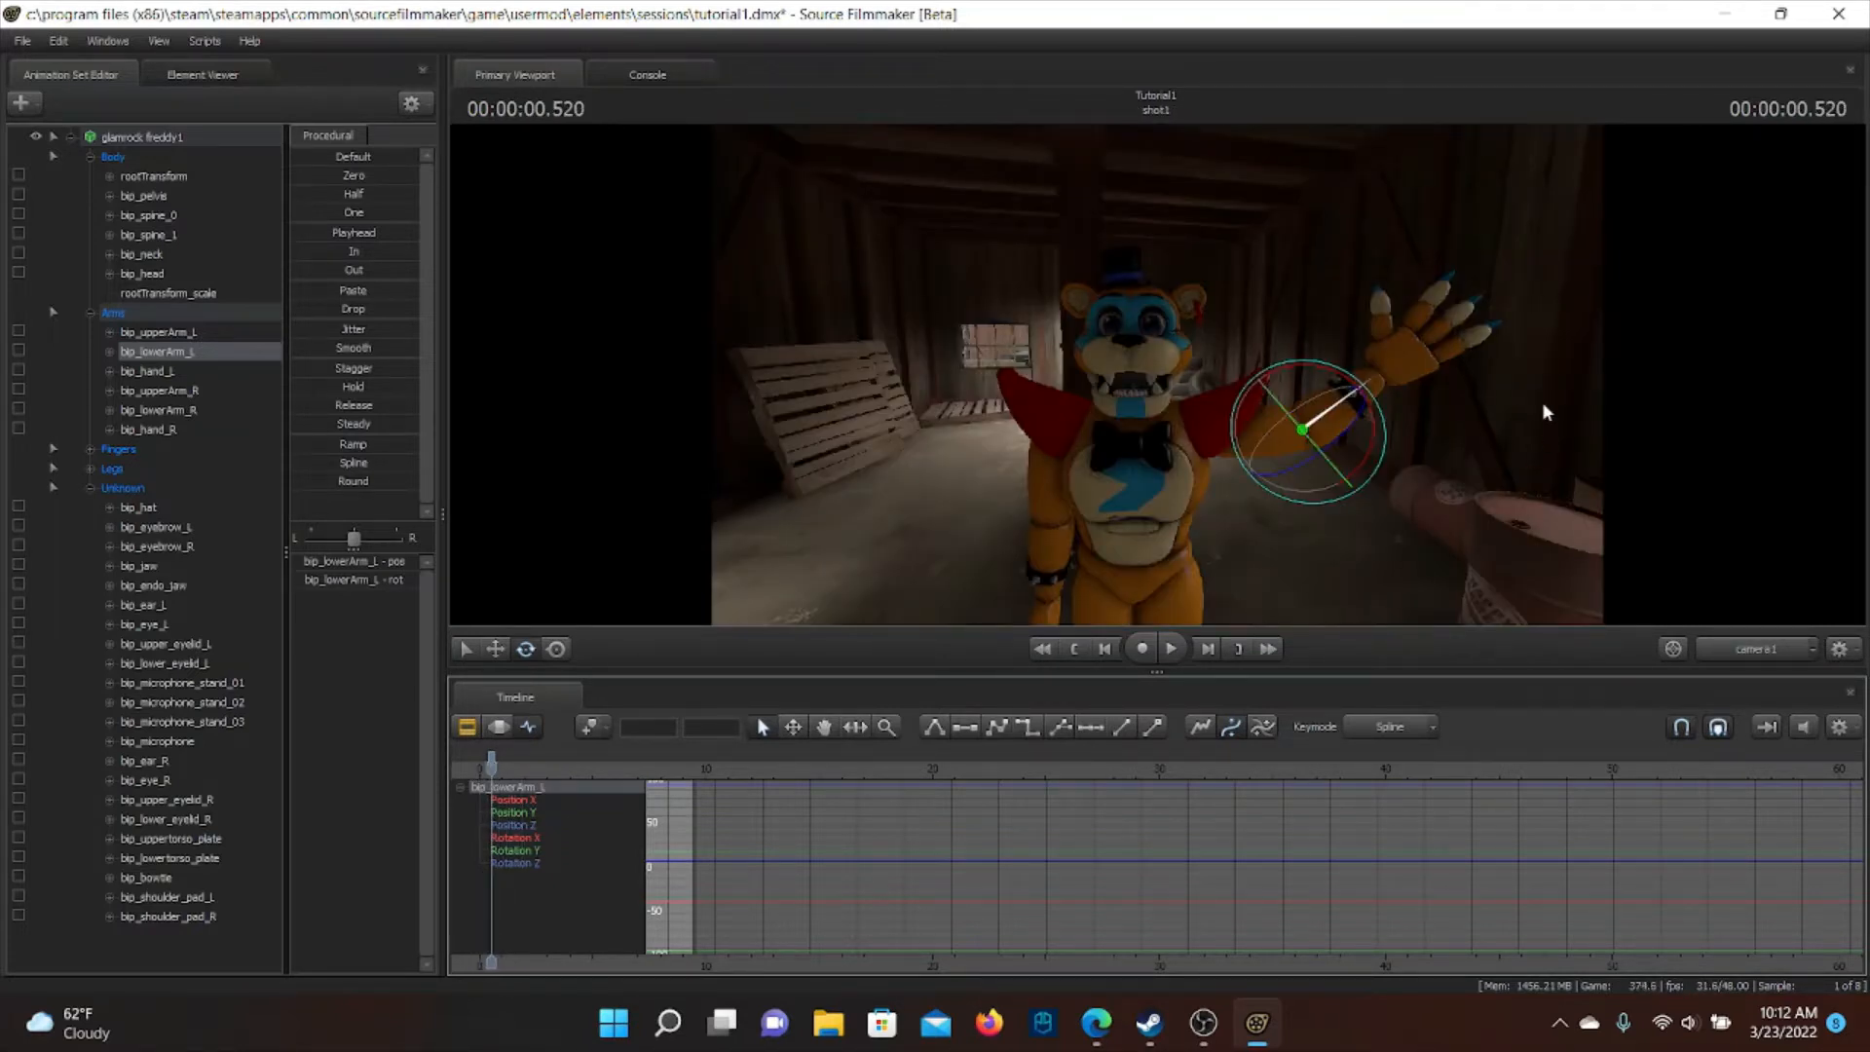
drag(1308, 365, 1040, 552)
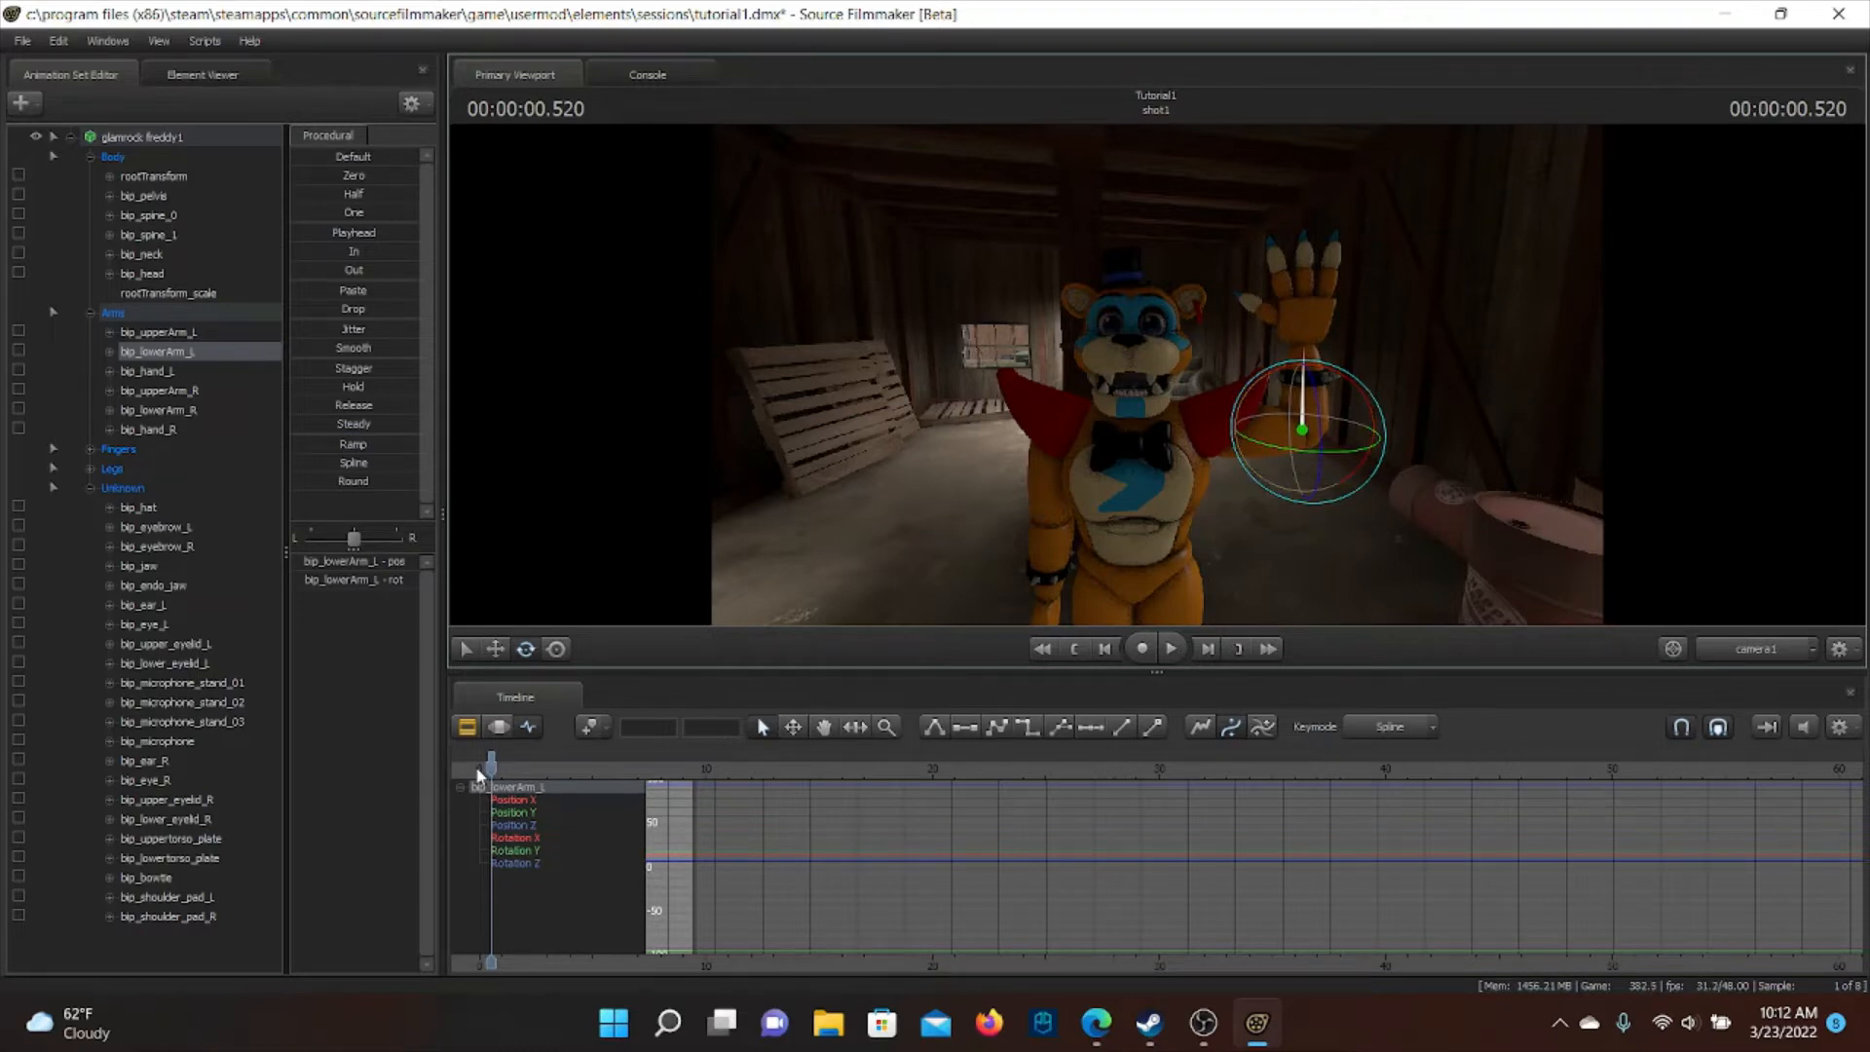
Keyframe bip_lowerArm_L's wave: swing it outward at 00:00:01.291, inward at 00:00:02.229 and back upright at 00:00:03.145
drag(491, 762, 509, 769)
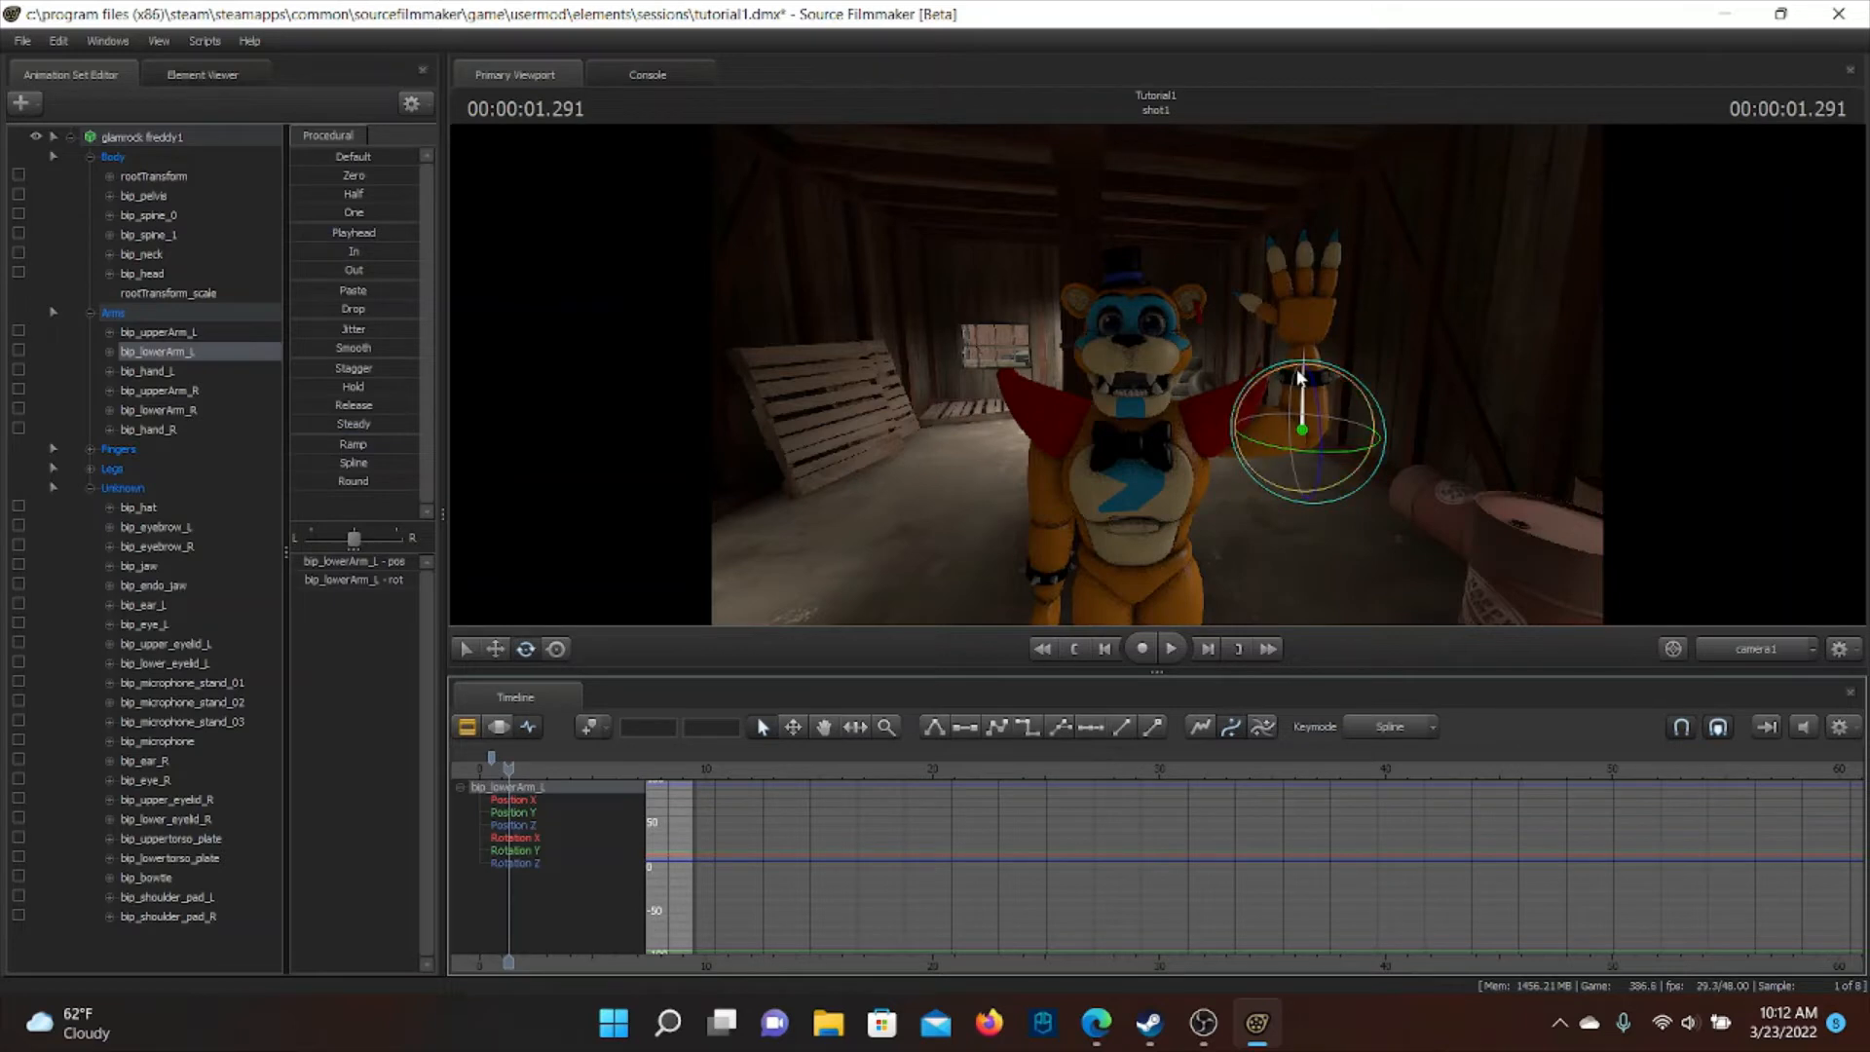
drag(1344, 381, 1388, 417)
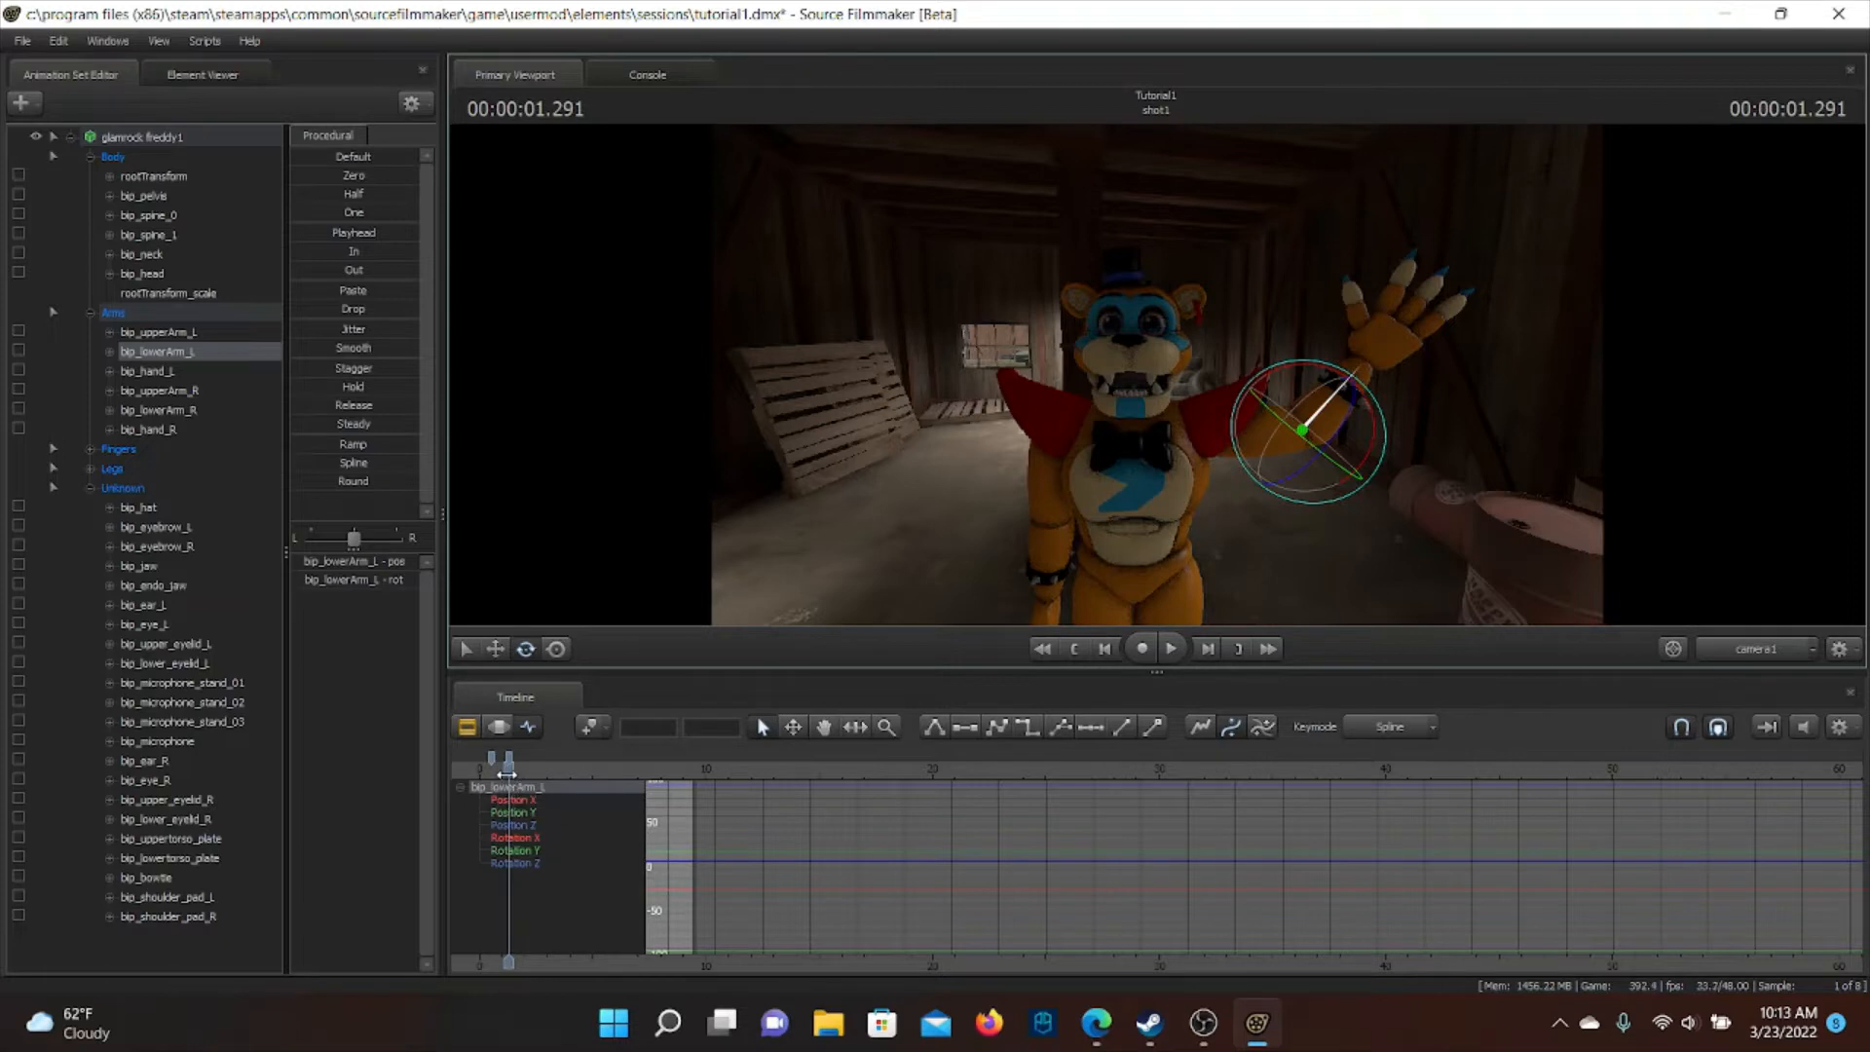
drag(507, 770, 529, 773)
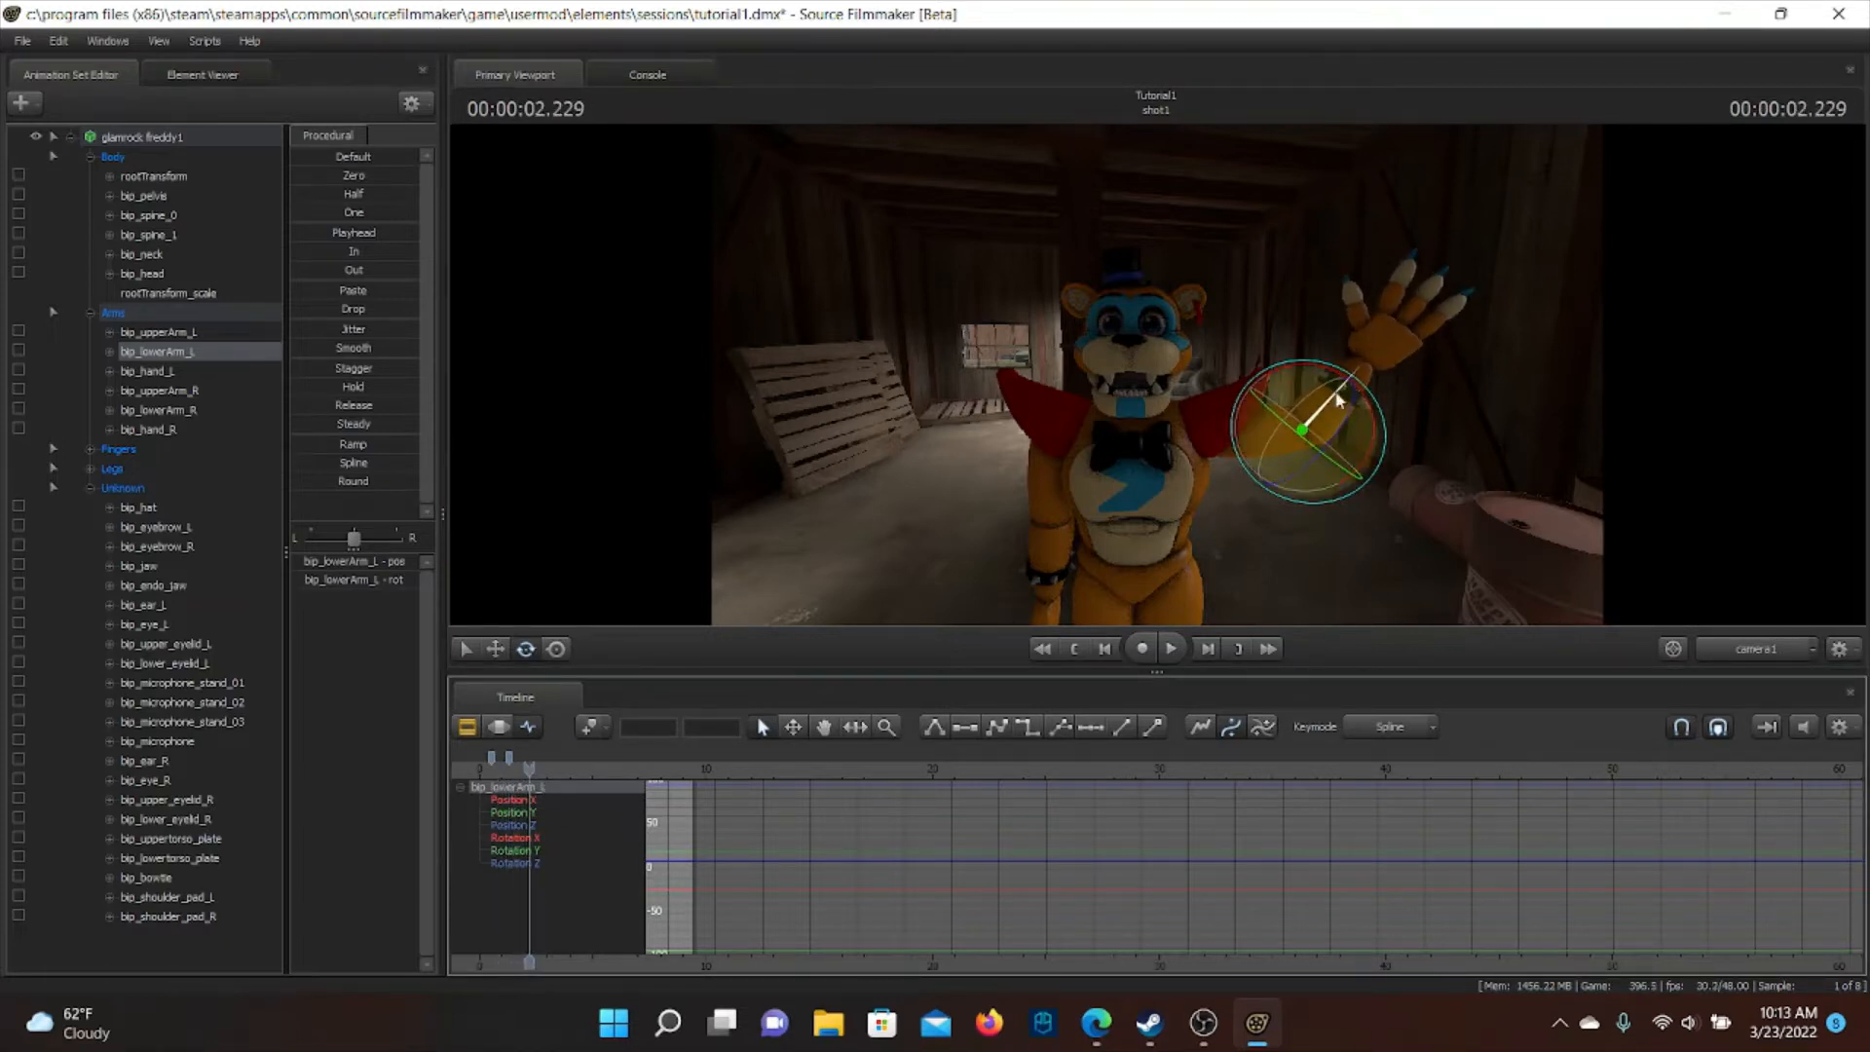
drag(1310, 375, 1206, 389)
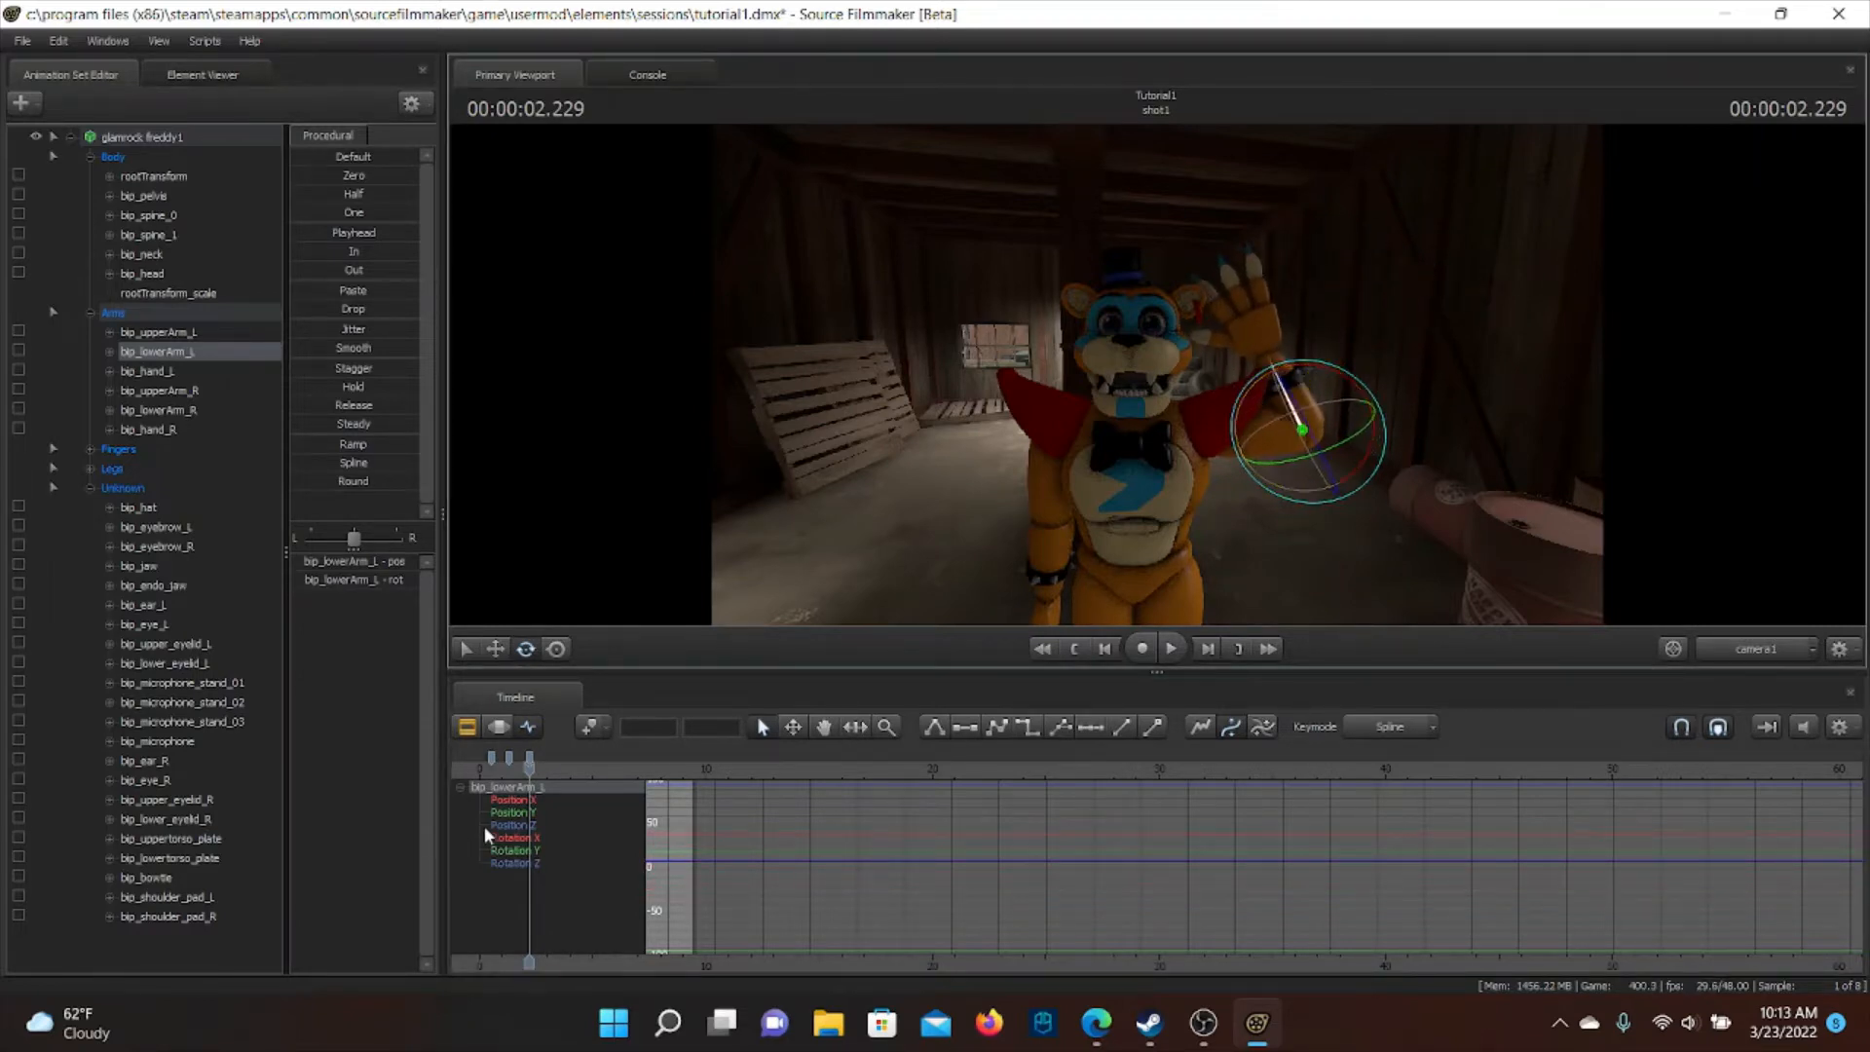
drag(529, 773, 550, 767)
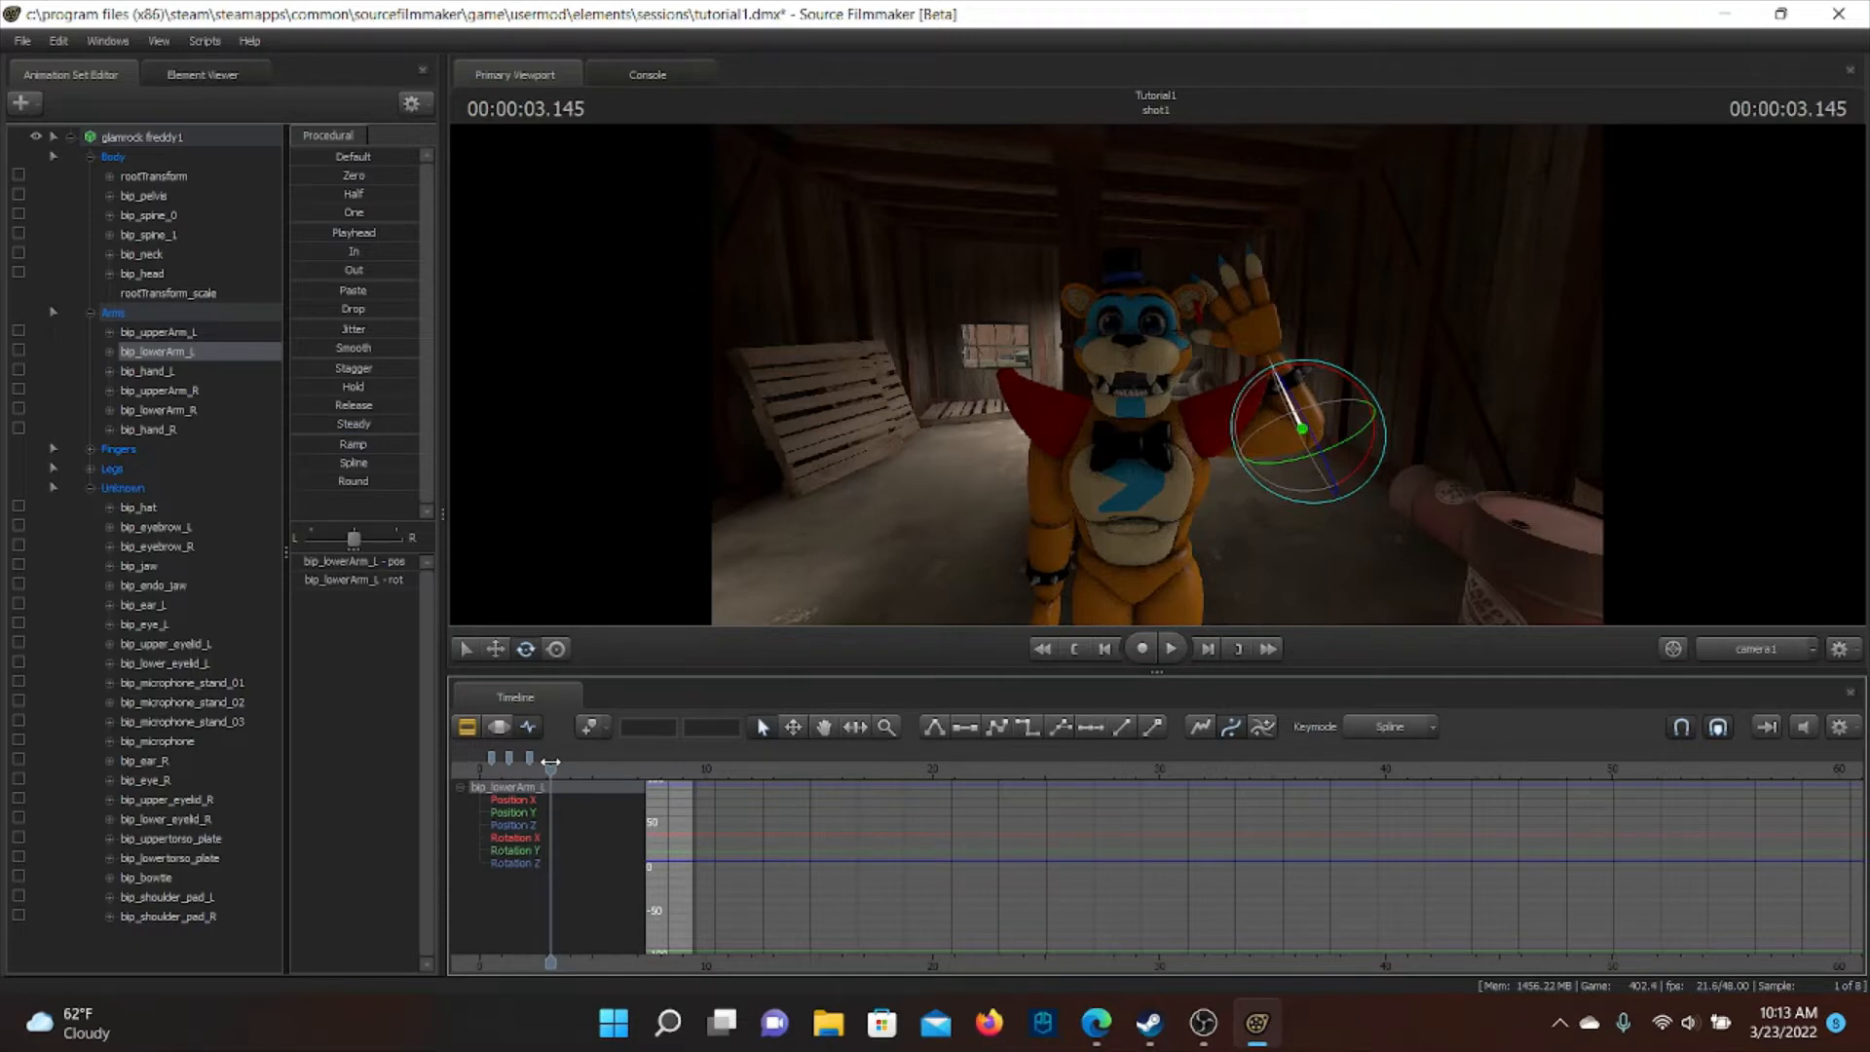
drag(1340, 379, 1382, 407)
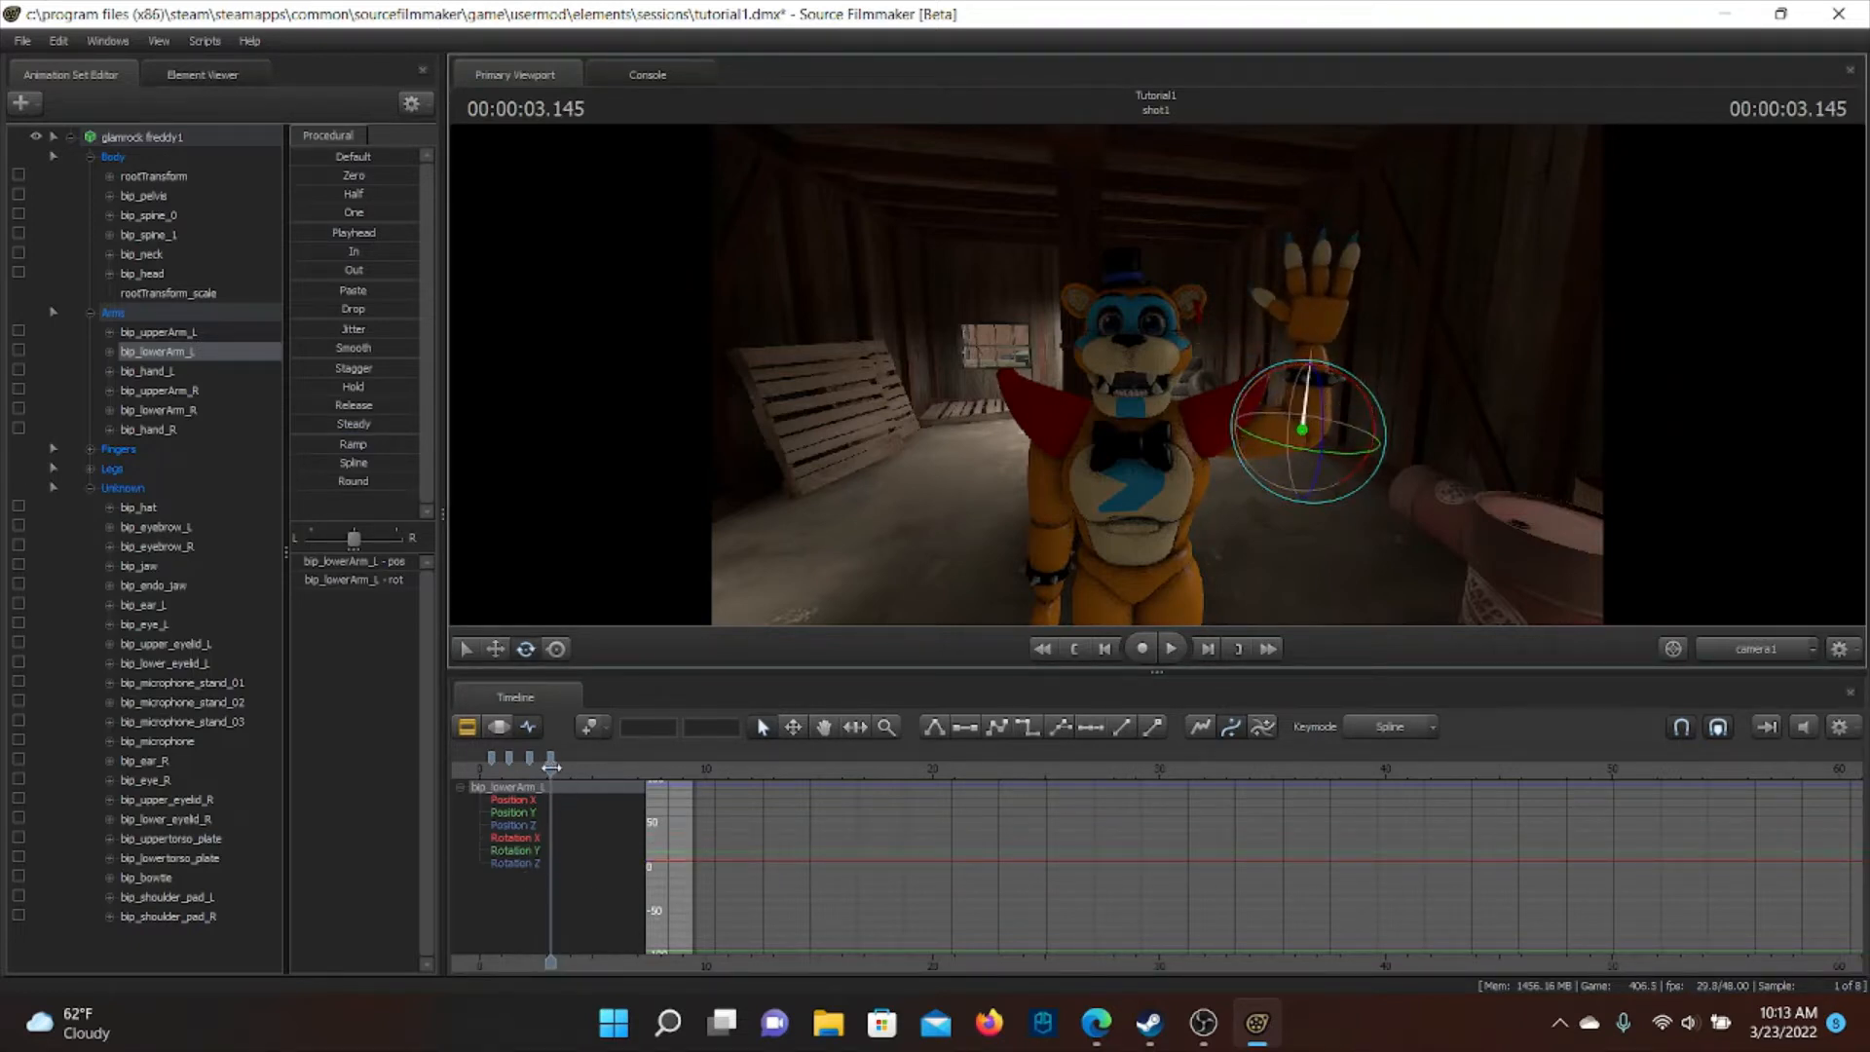
Play back the forearm wave from 00:00:01.291 and stop playback just past its last keyframe
drag(551, 769, 509, 816)
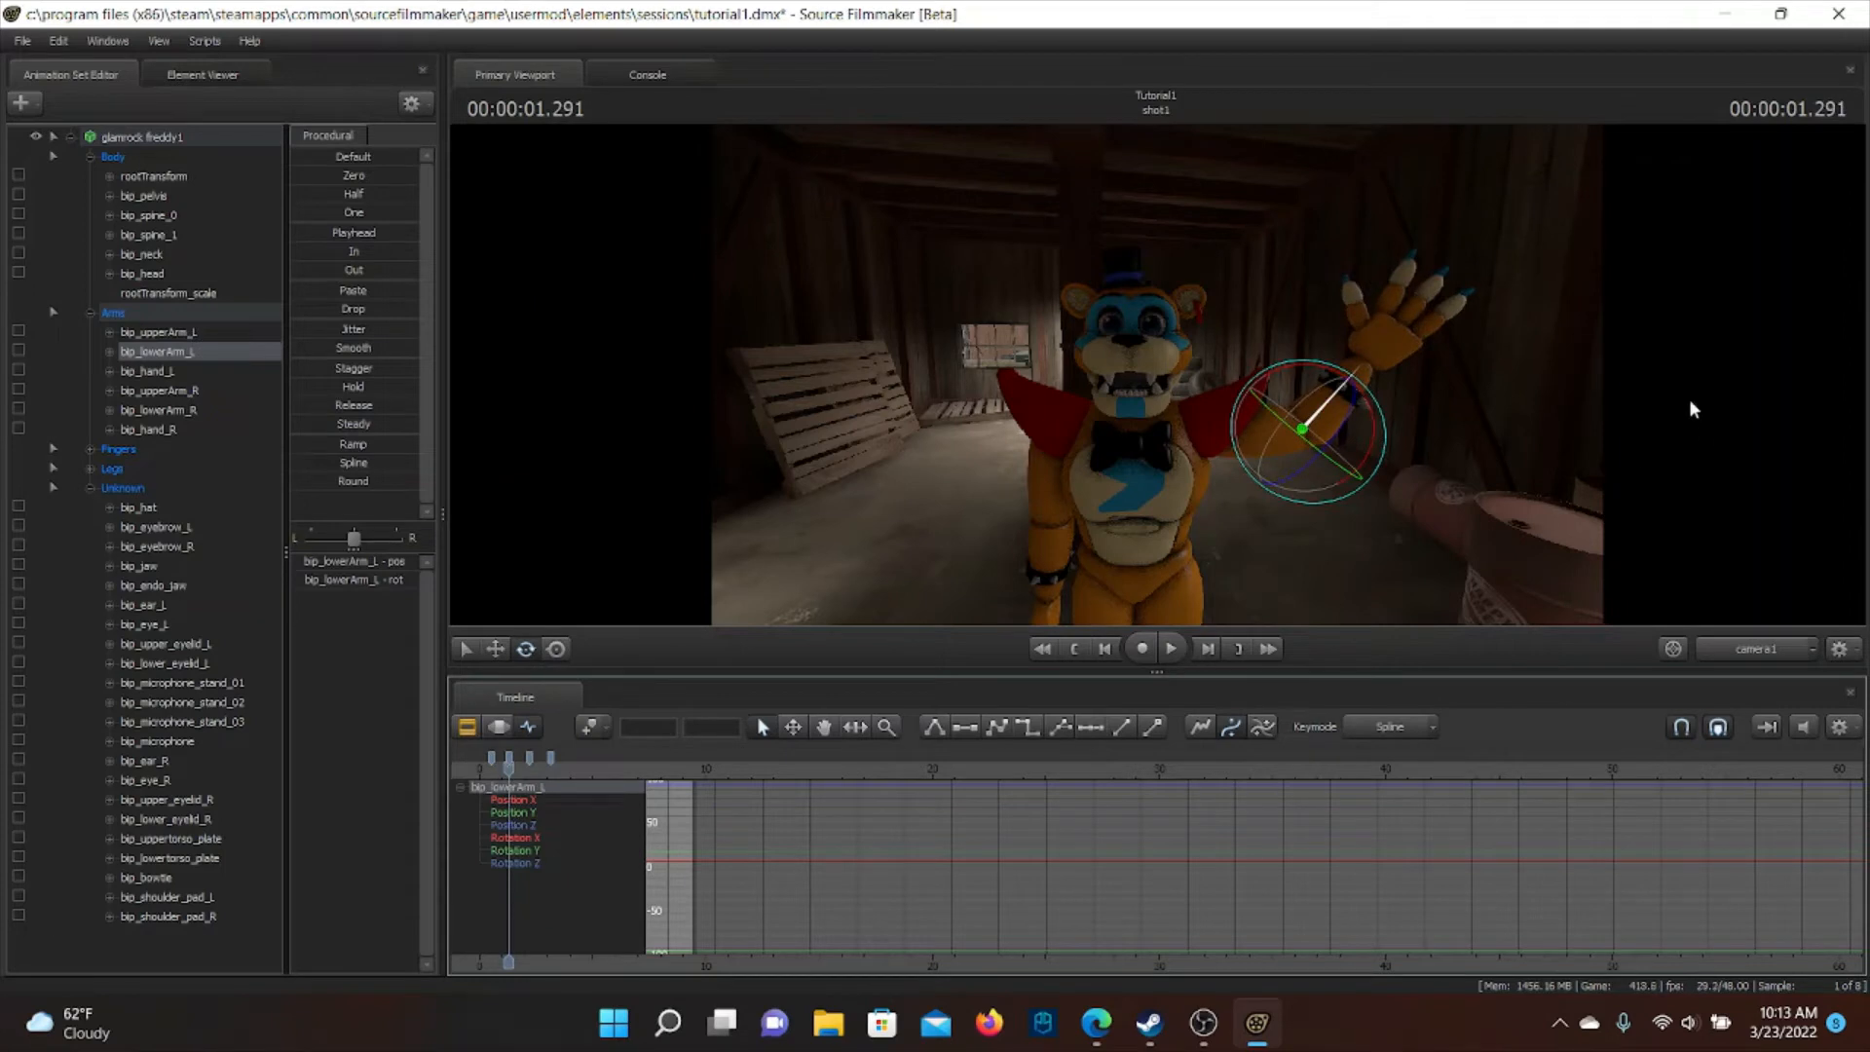
key(space)
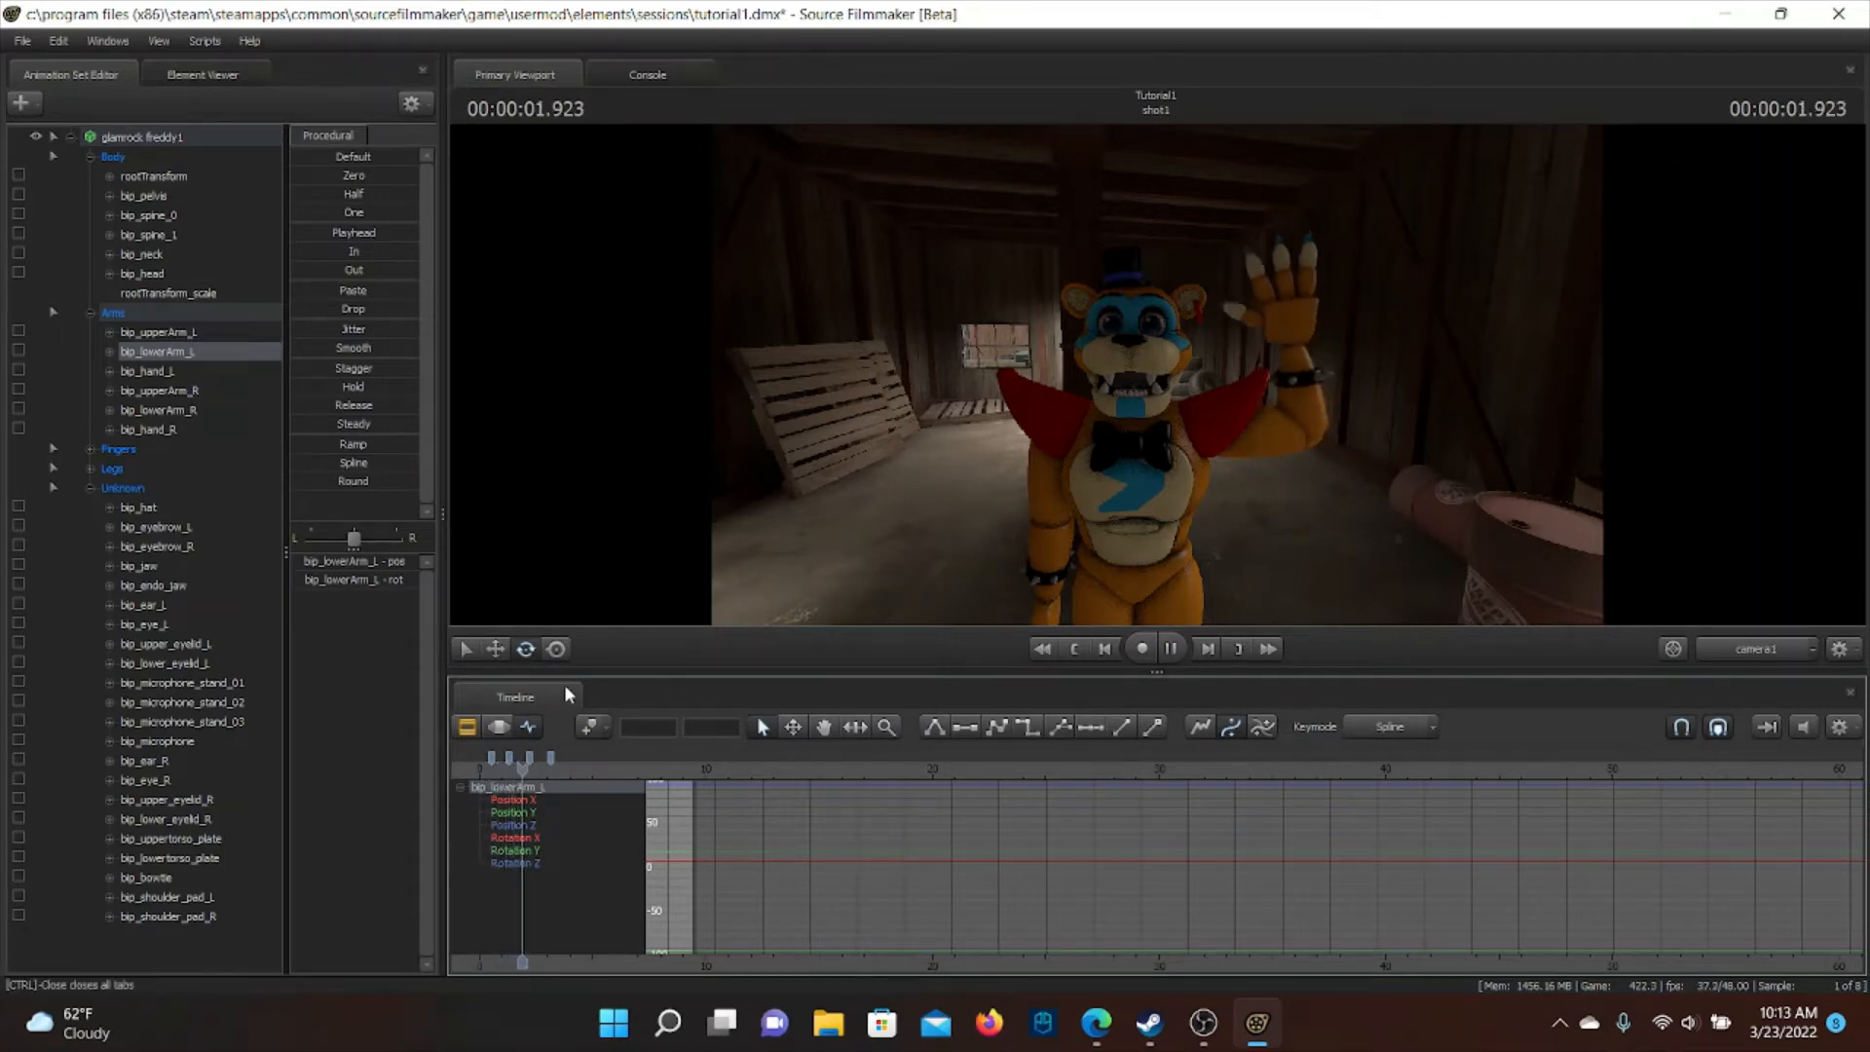
key(space)
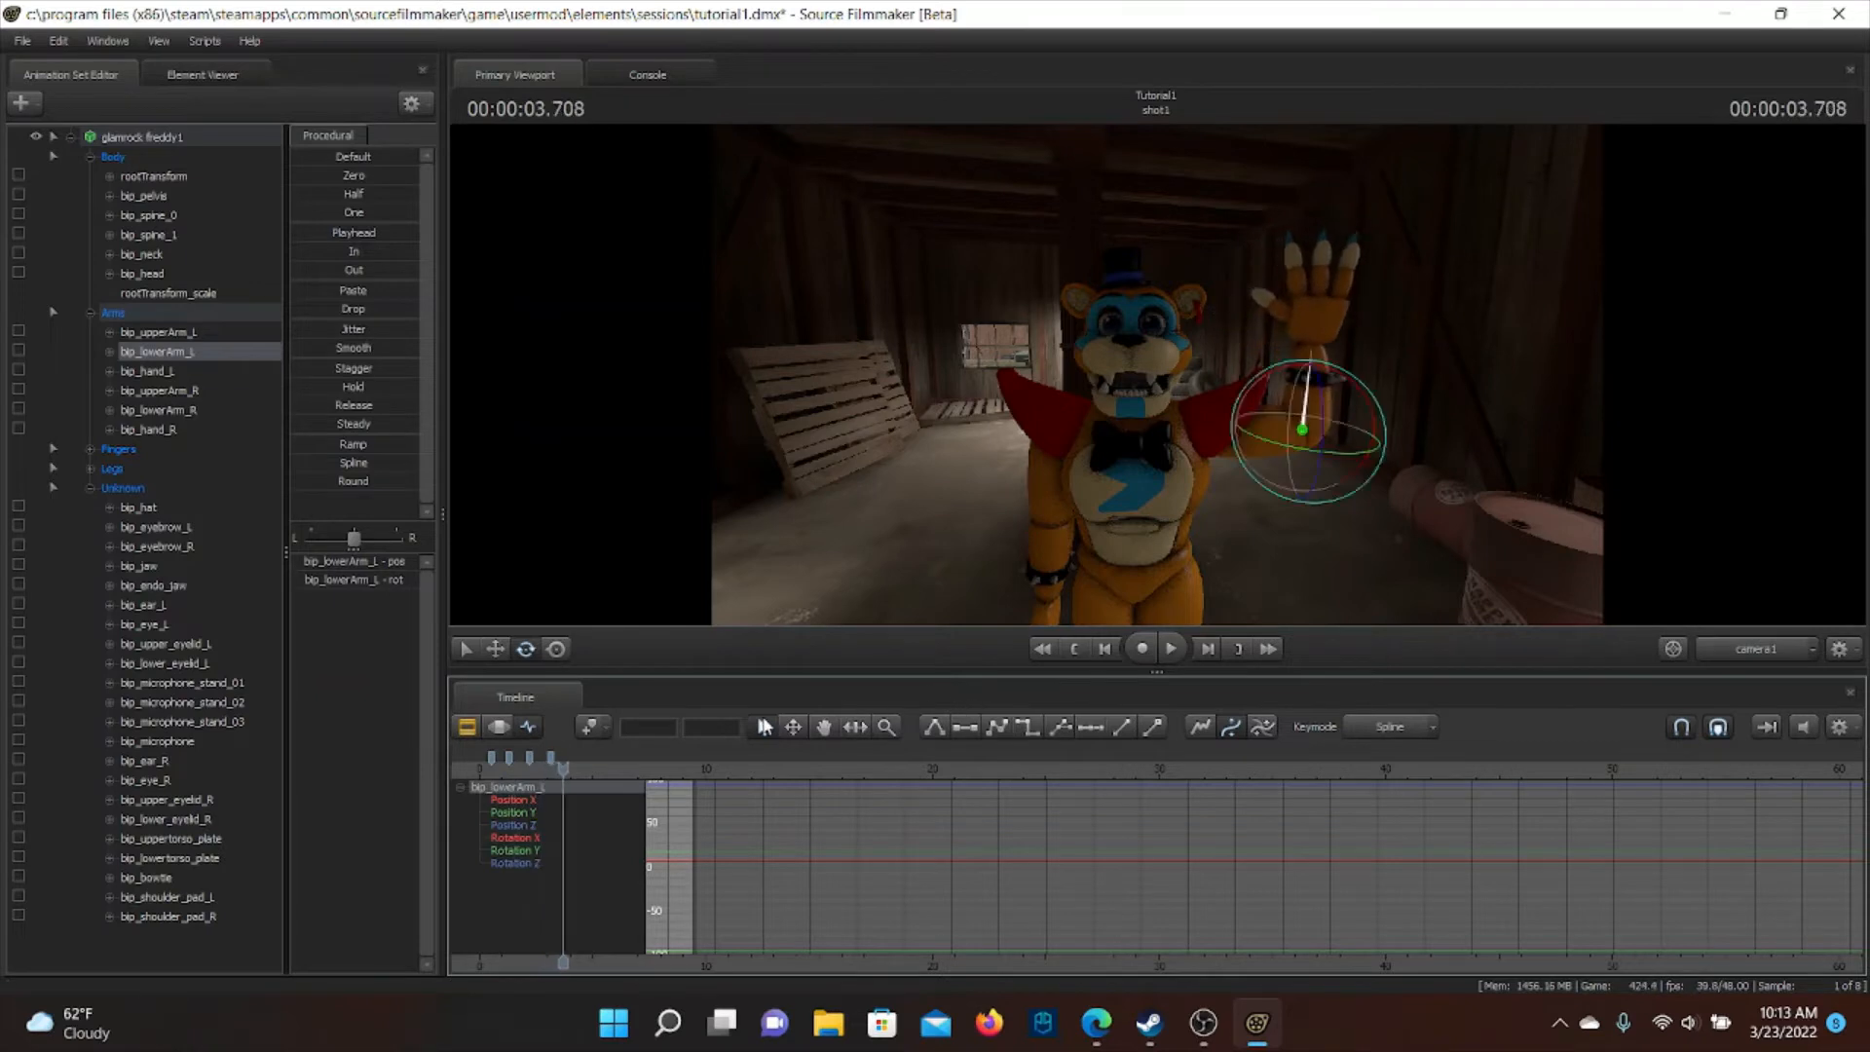
Select bip_jaw, mark its starting keyframe at 00:00:01.166 and rotate the jaw wide open at 00:00:01.666
drag(706, 771, 506, 771)
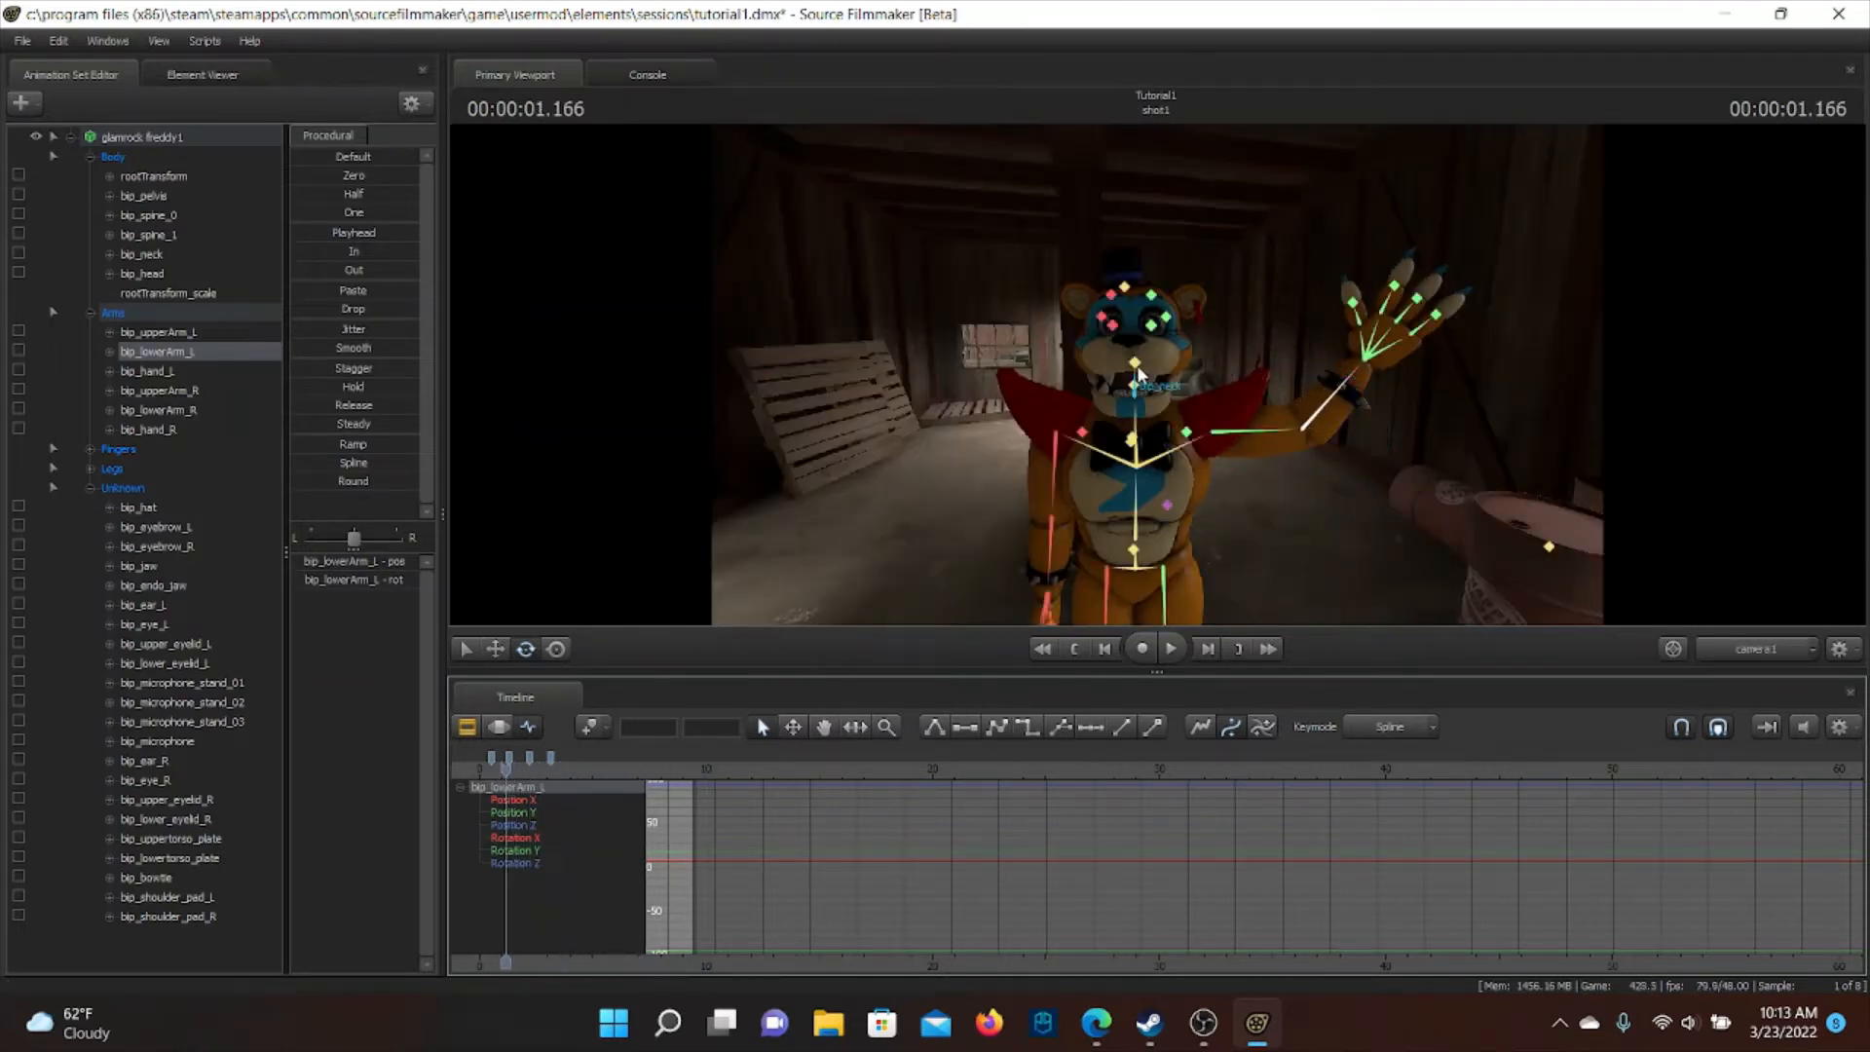
click(1135, 387)
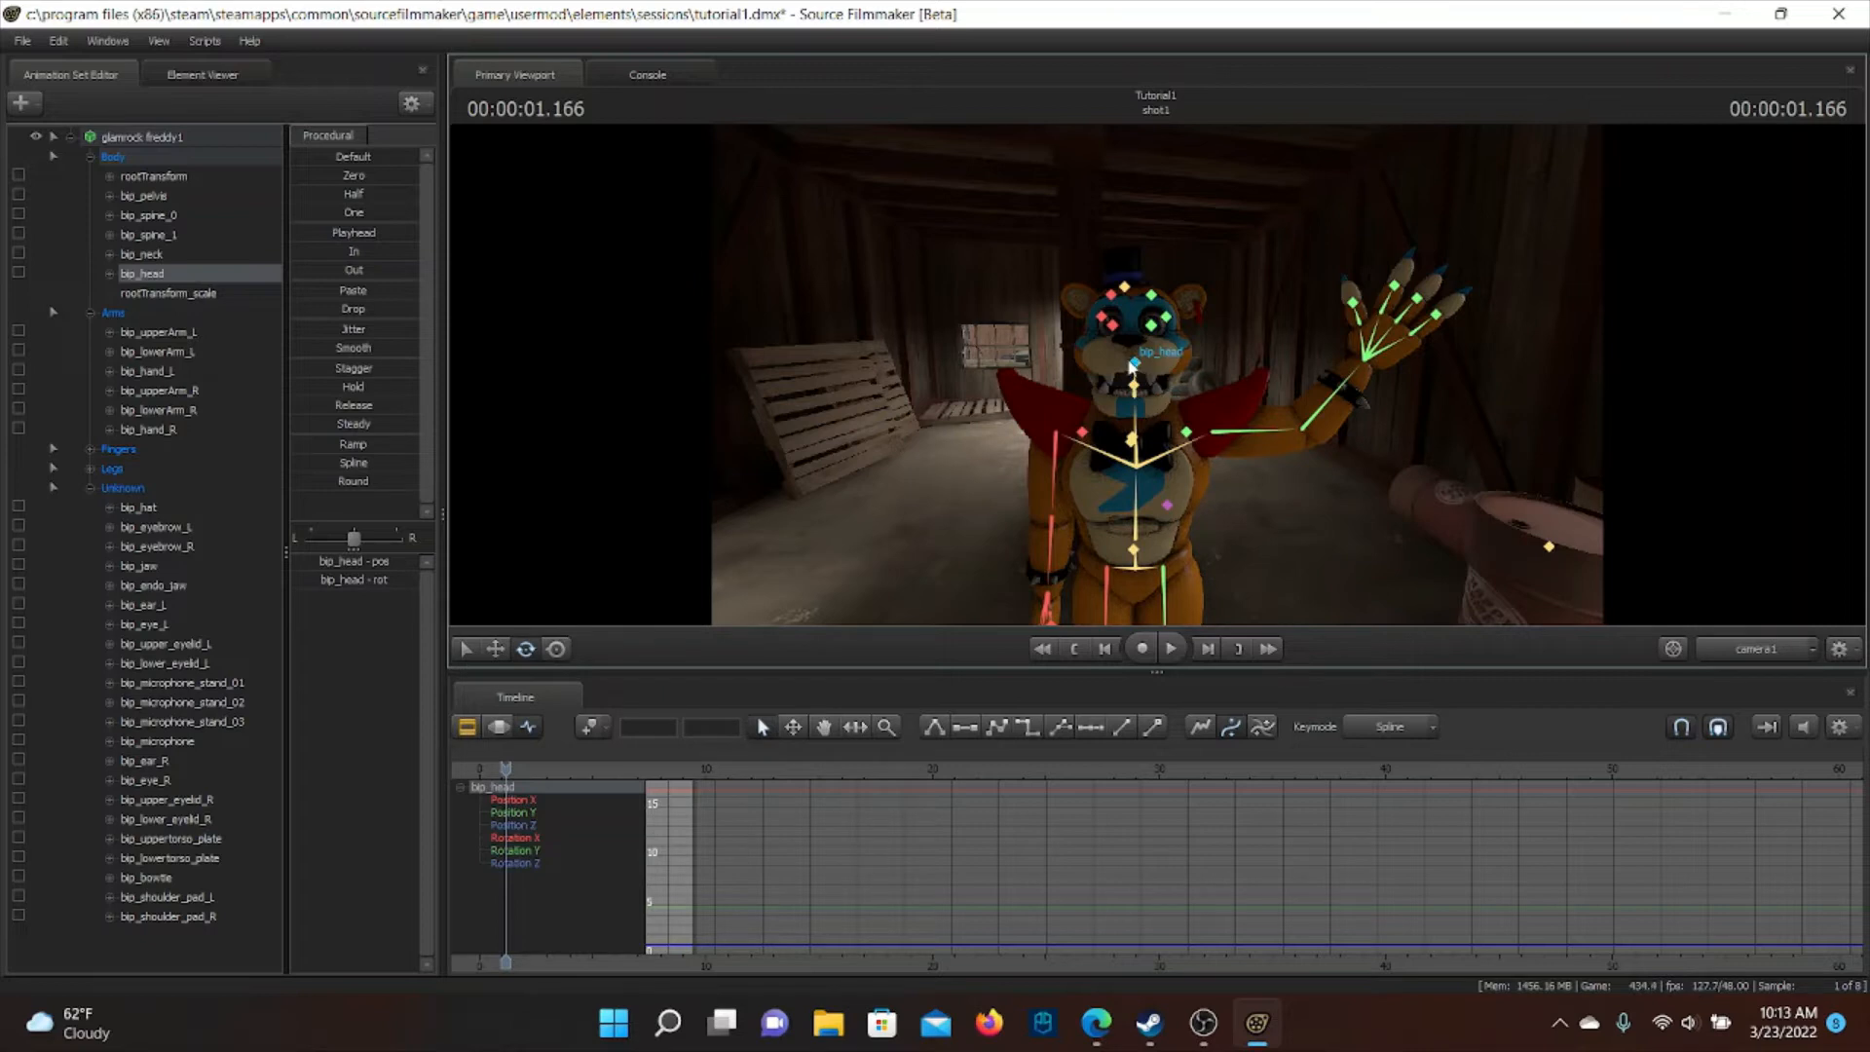
click(1180, 394)
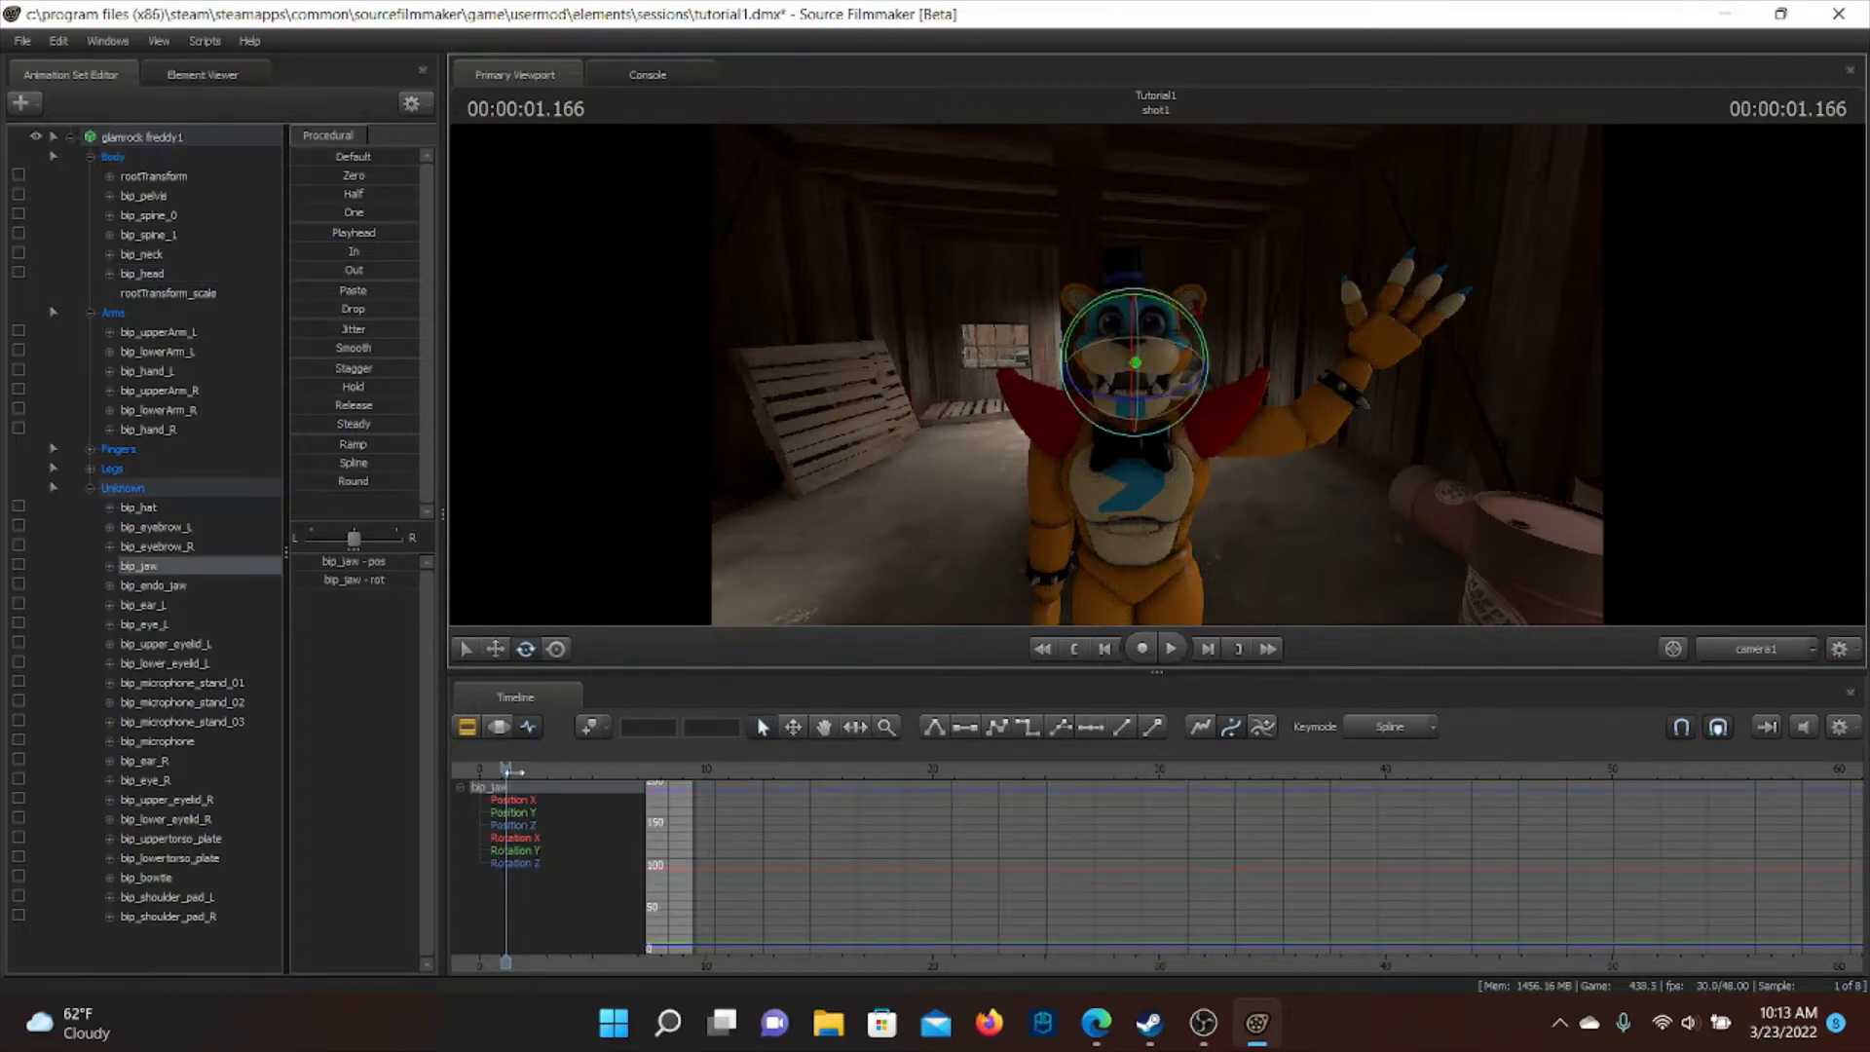
mouse_move(508, 772)
mouse_down()
mouse_move(489, 775)
mouse_move(505, 774)
mouse_up()
drag(506, 771, 516, 771)
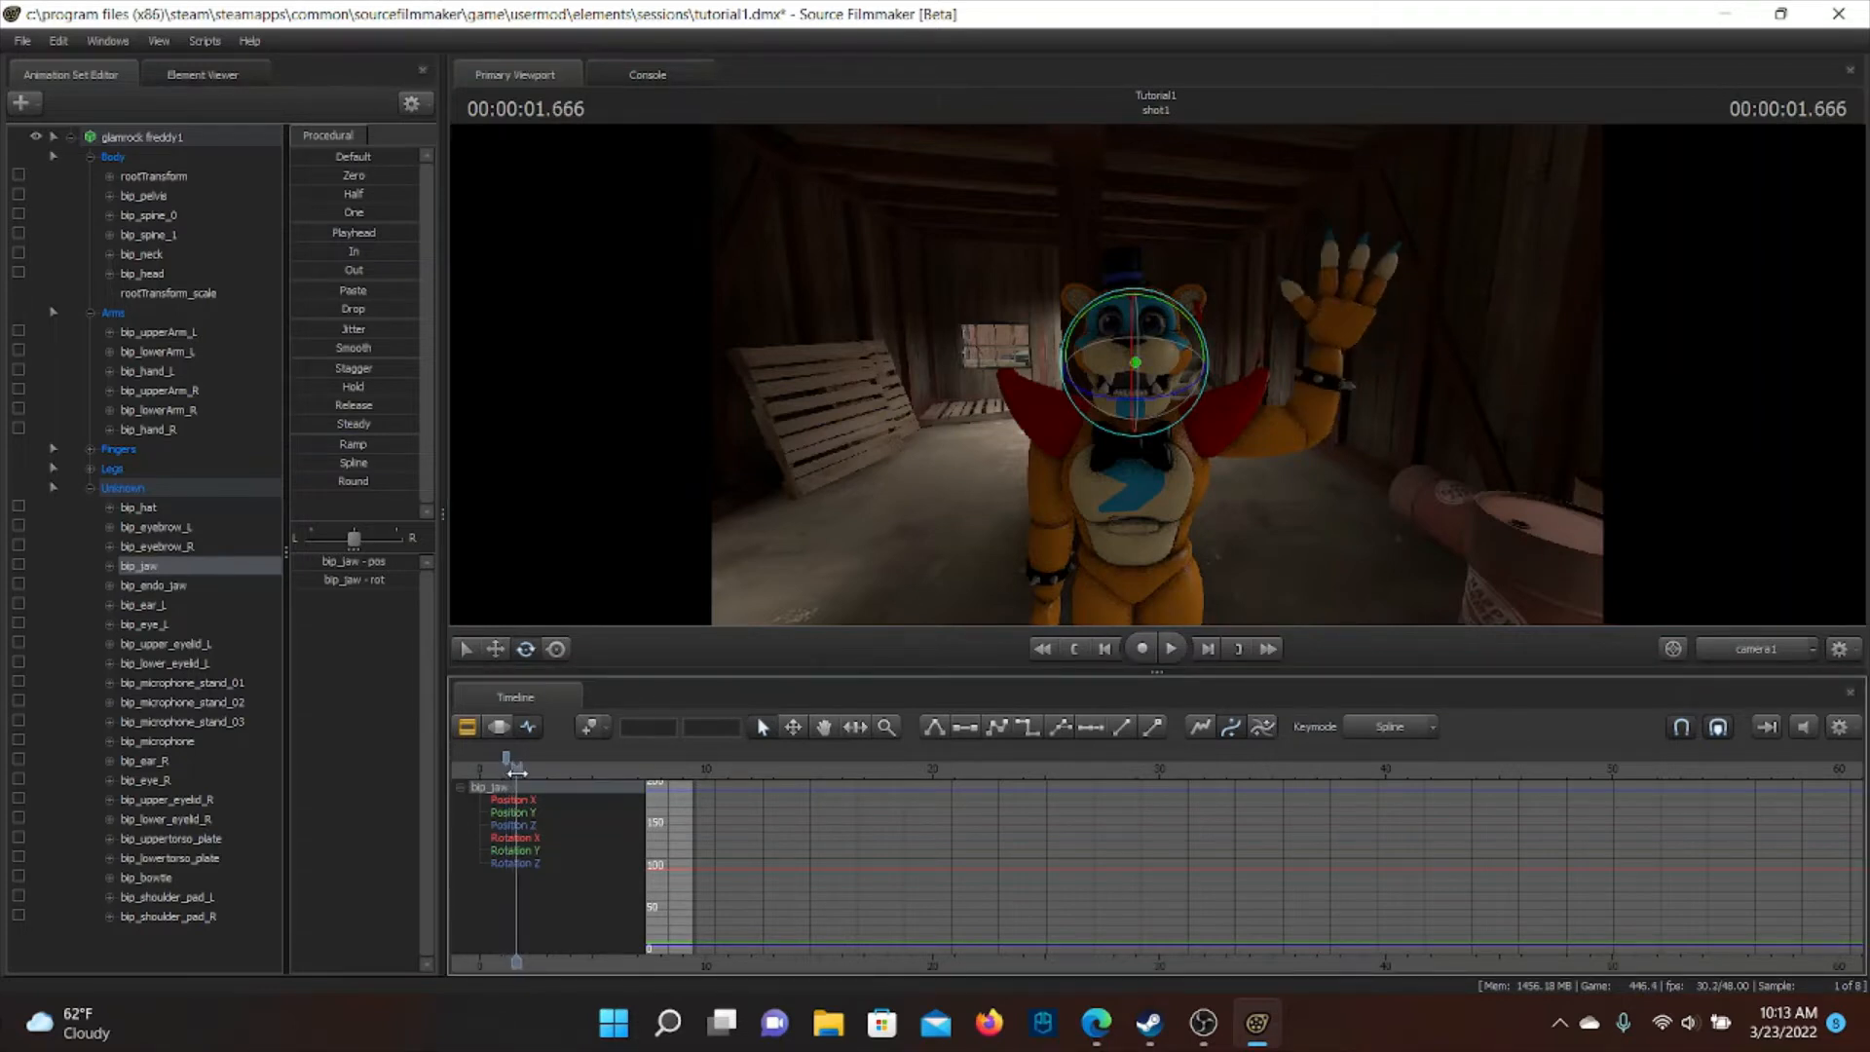
drag(1160, 343, 1077, 404)
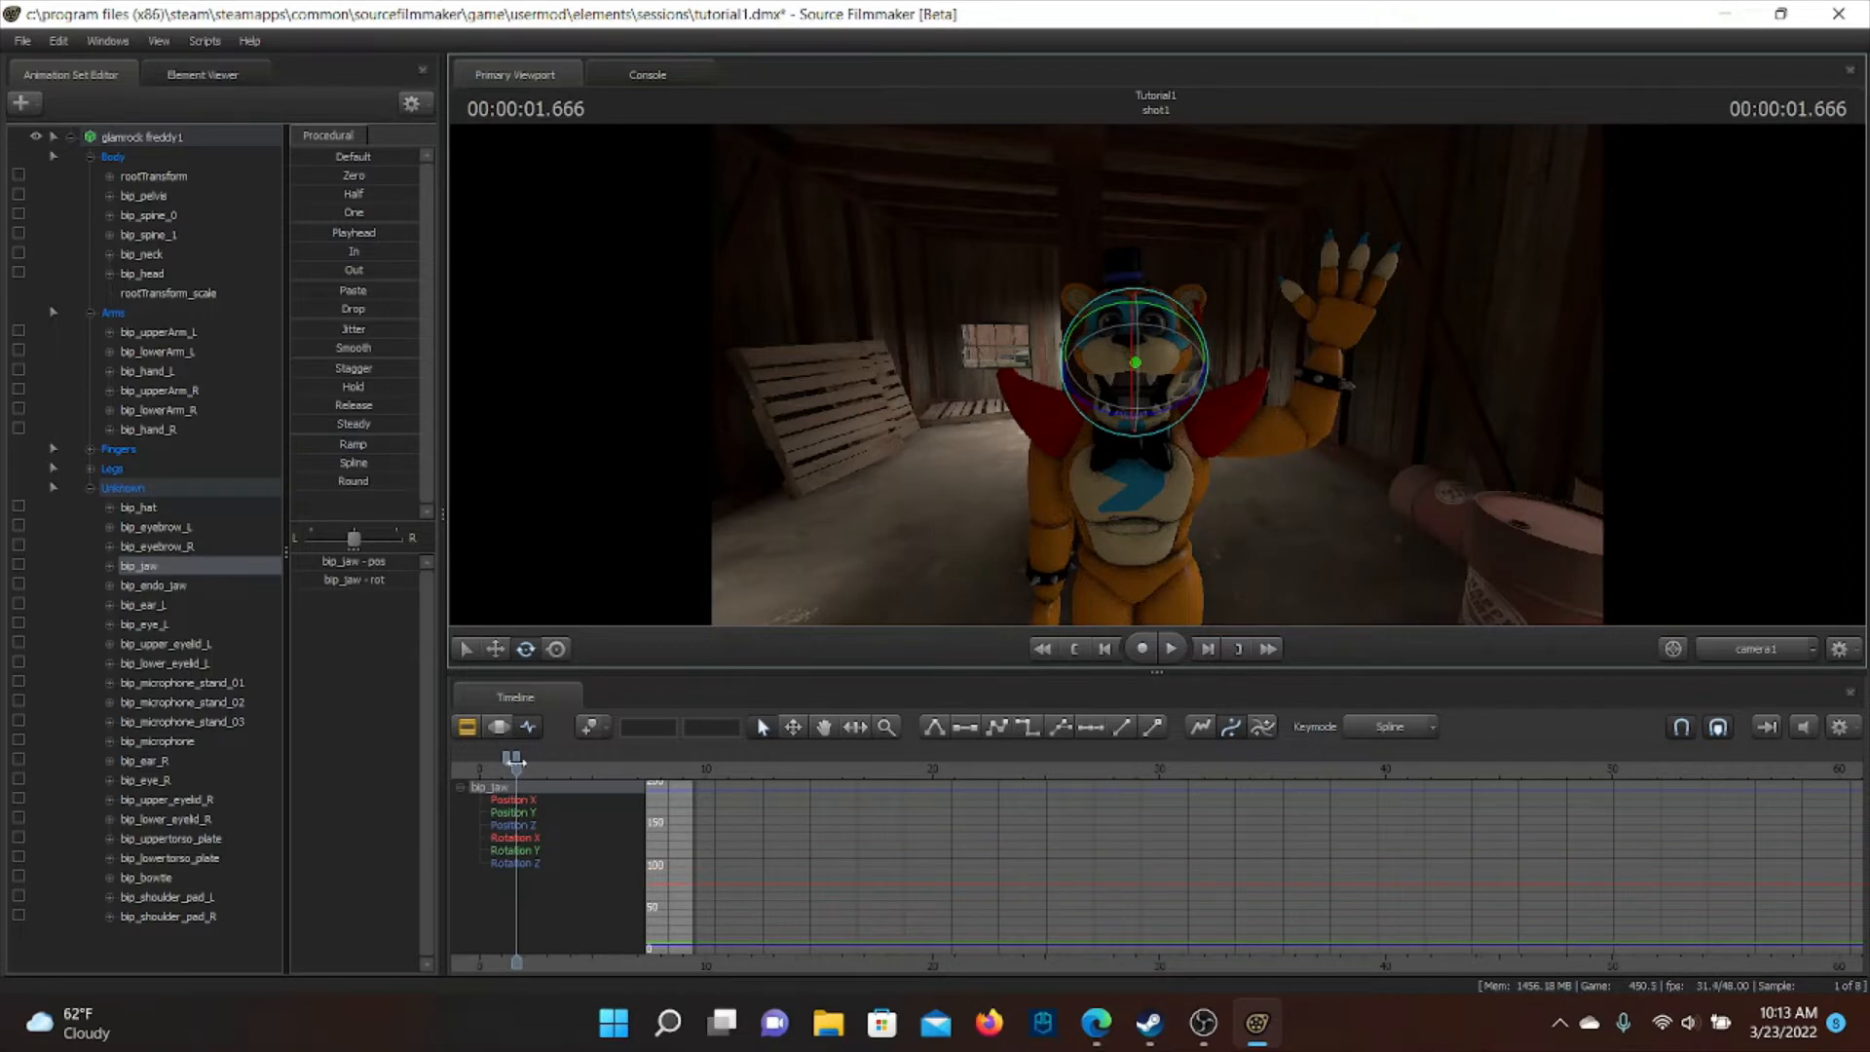
Close bip_jaw at 00:00:02.187, reopen it at 00:00:02.750, partly close it at 00:00:03.229, and play back the motion
drag(517, 766, 529, 769)
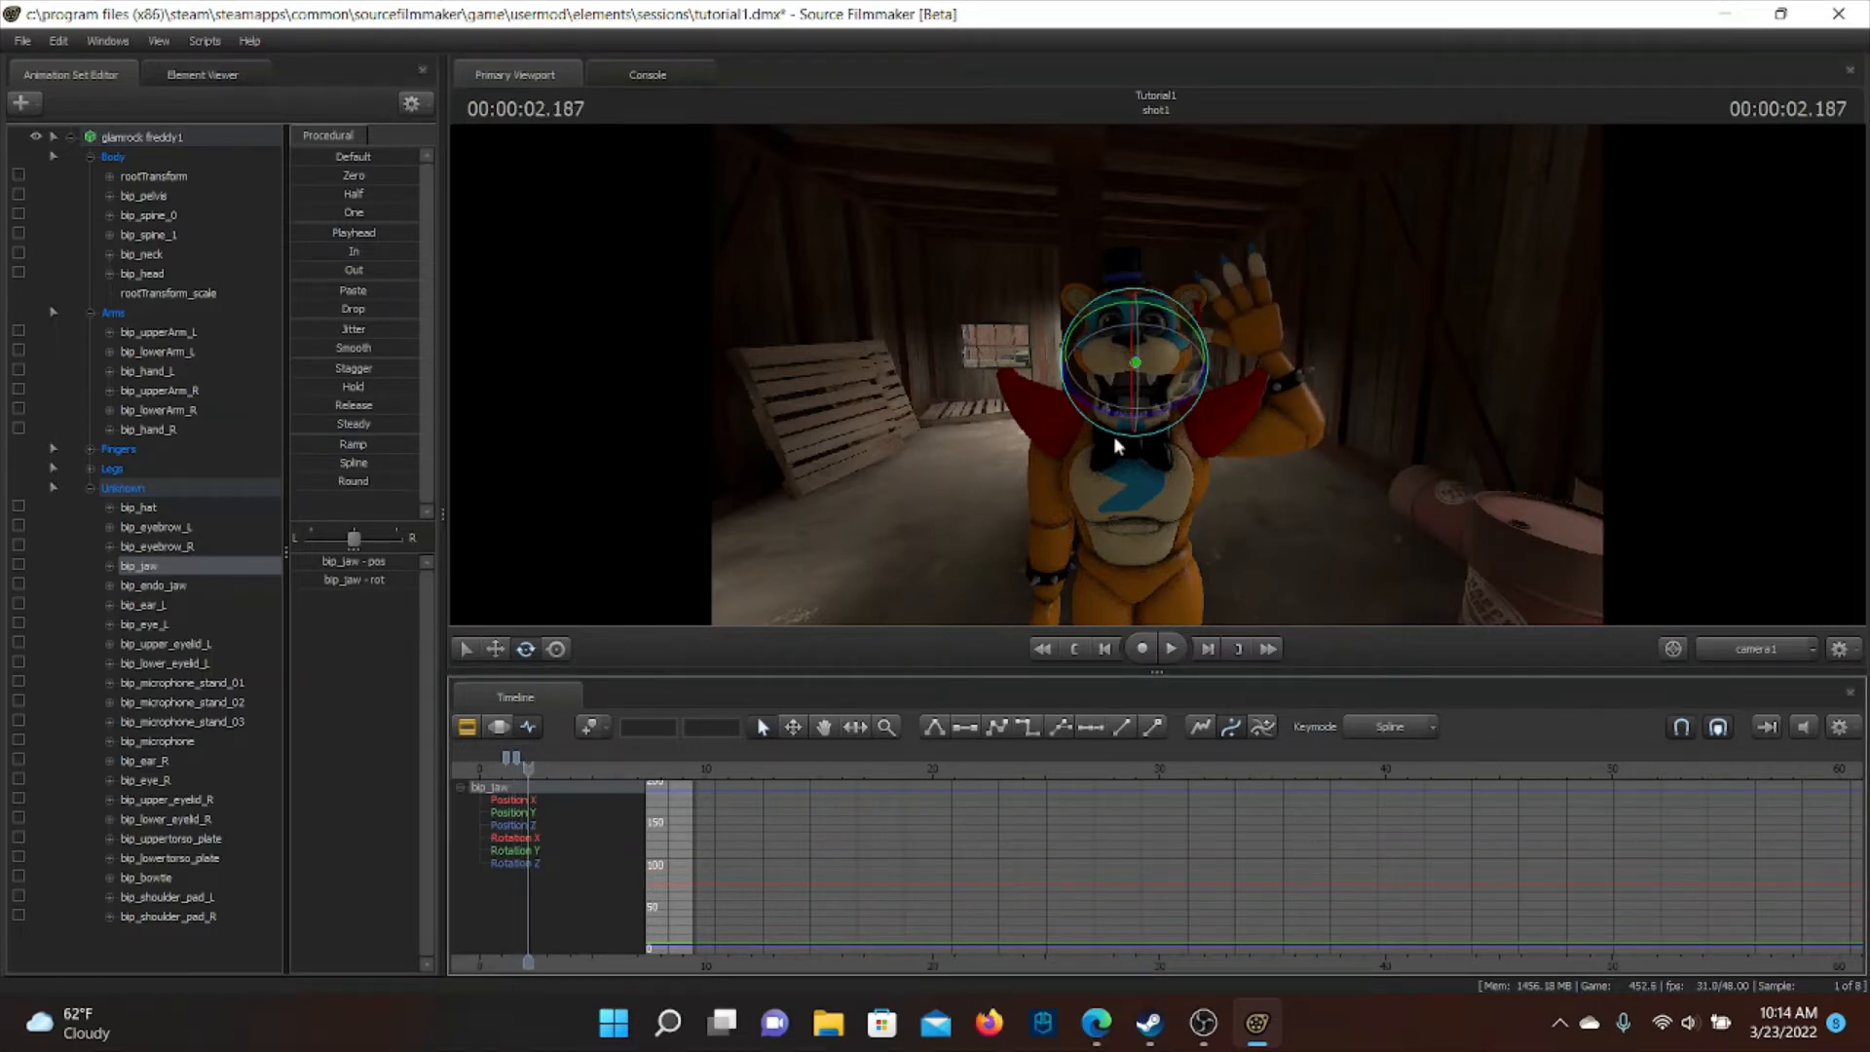
drag(1136, 378, 1140, 351)
drag(529, 769, 541, 770)
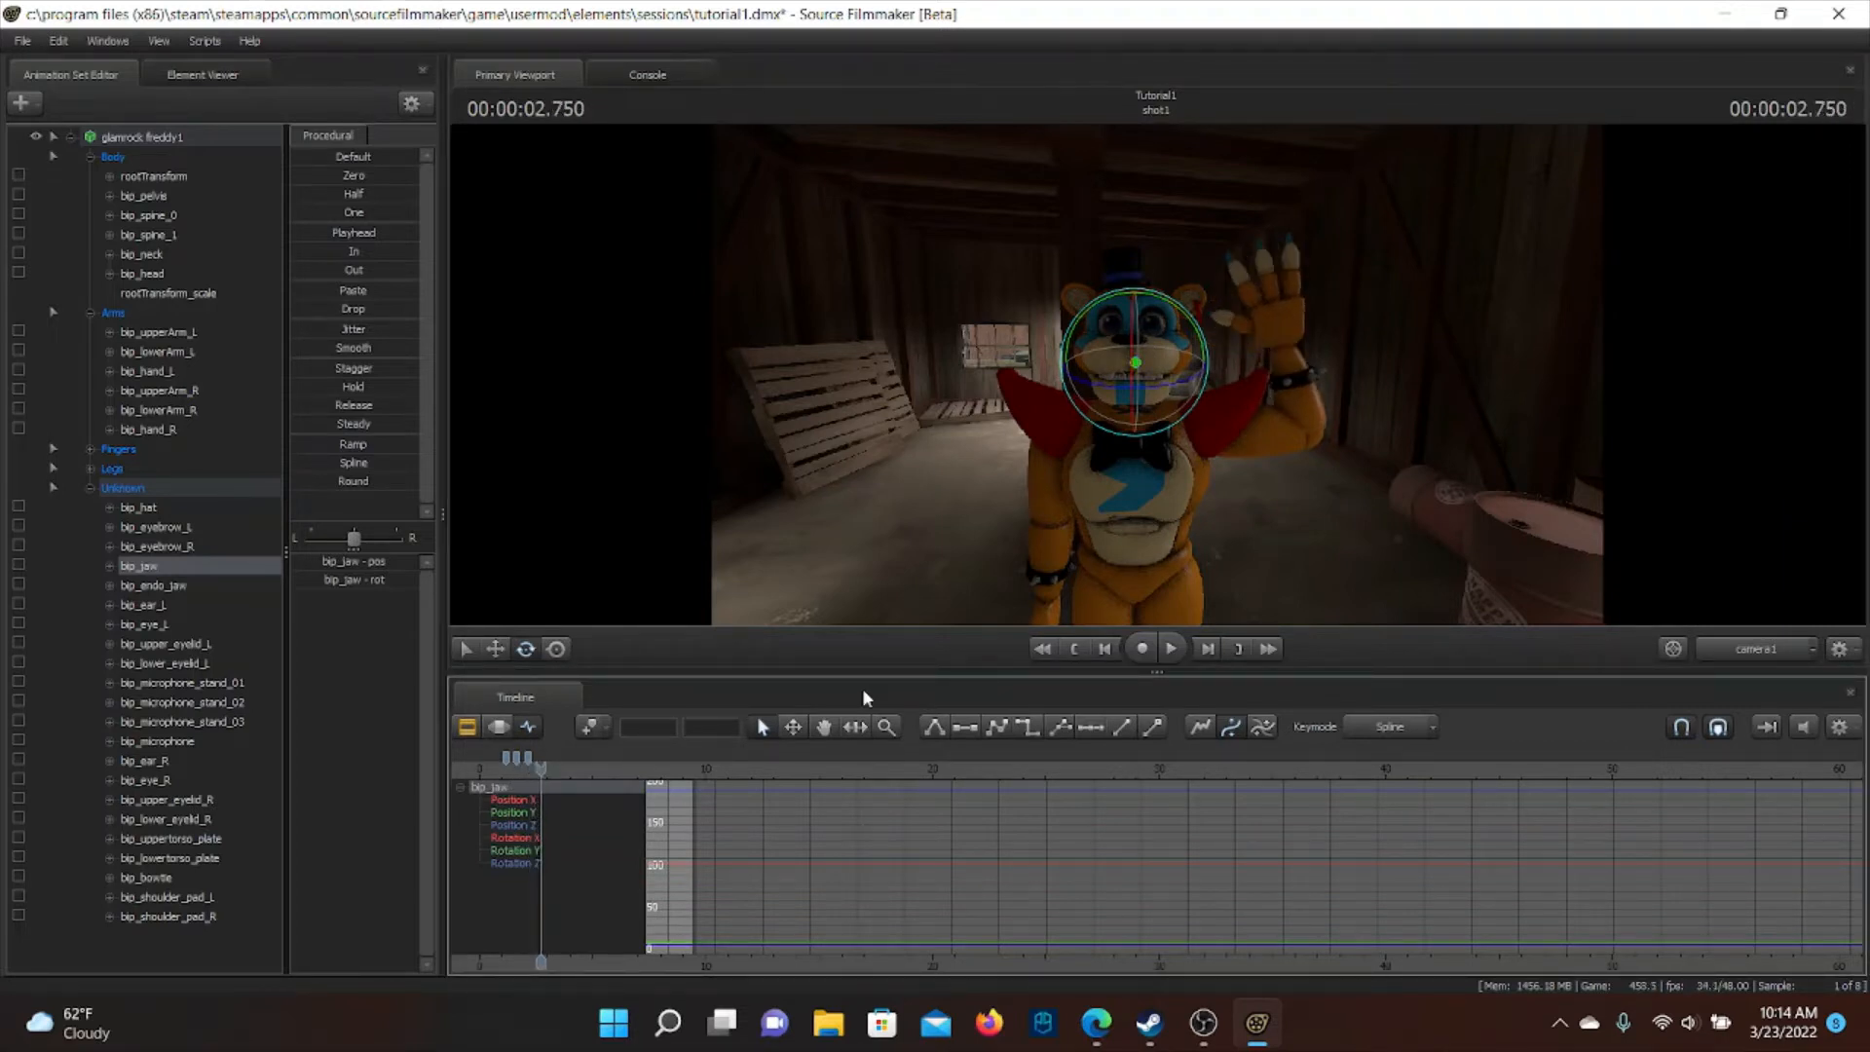
drag(1131, 356, 1135, 390)
drag(533, 776, 547, 772)
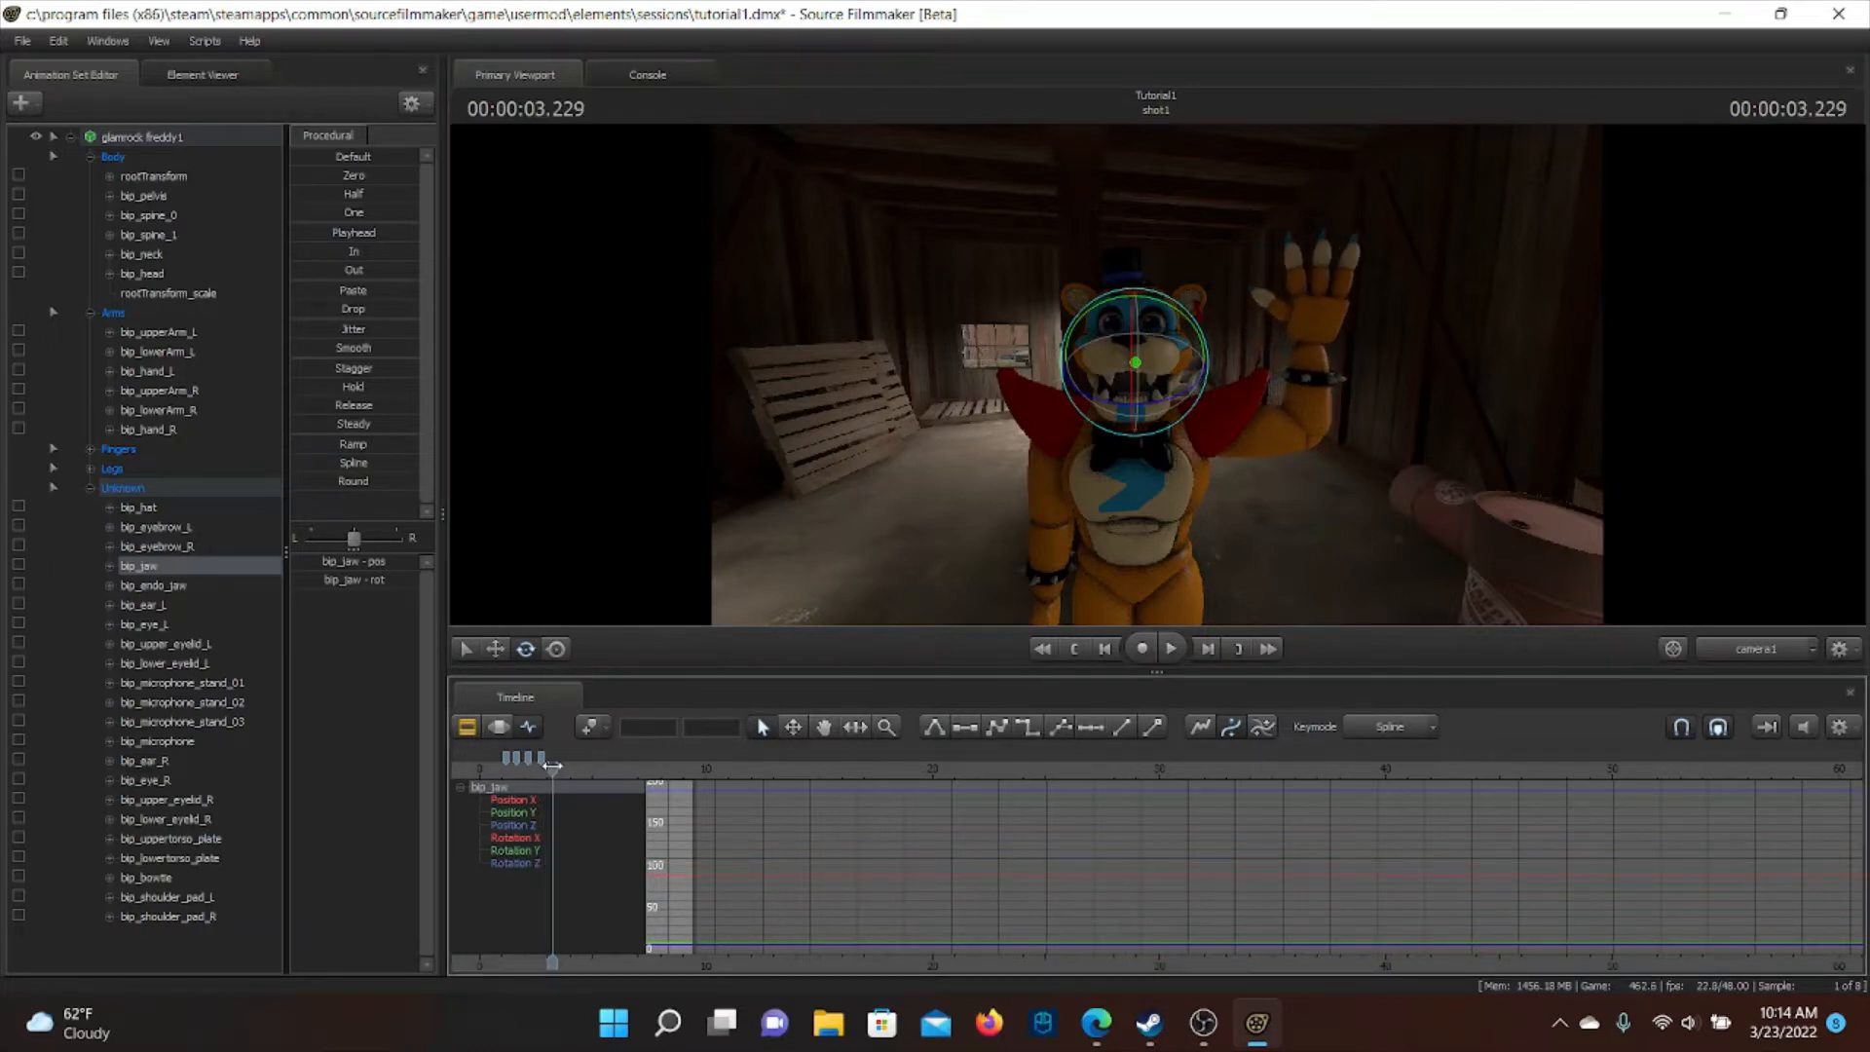
drag(1137, 358, 1136, 368)
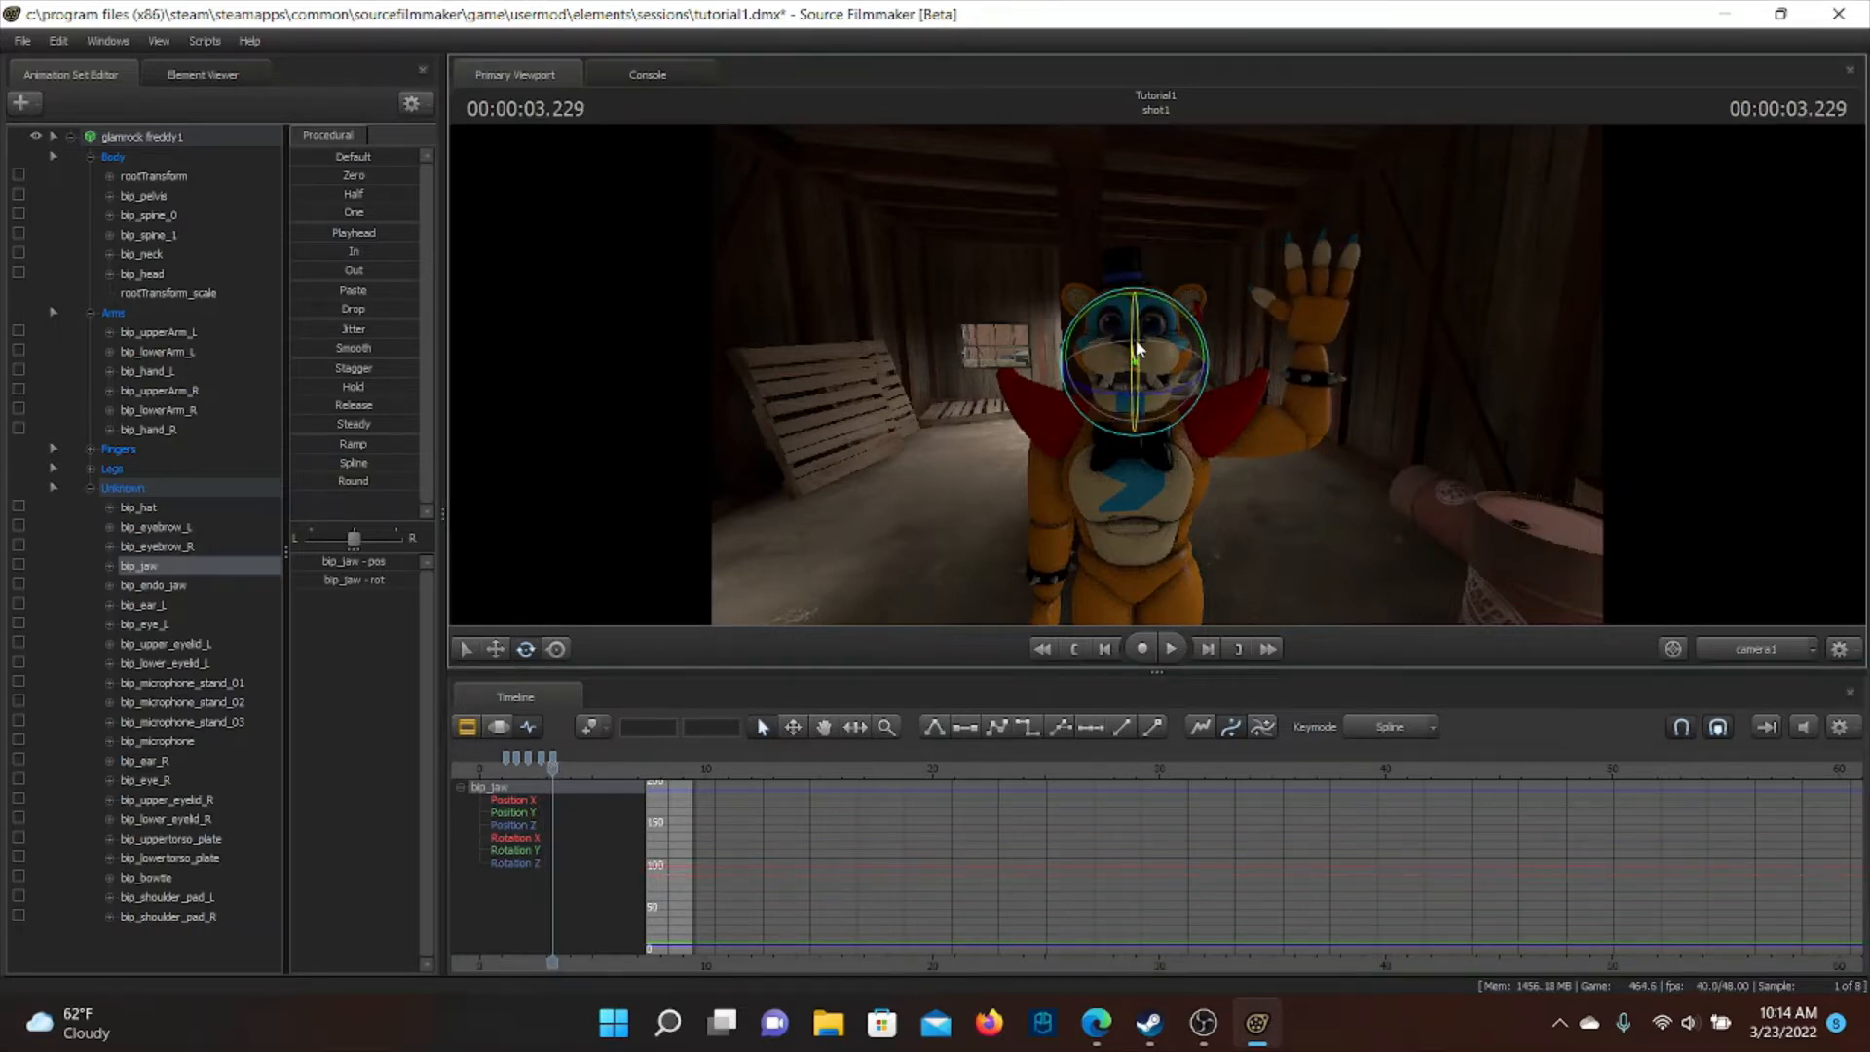
key(space)
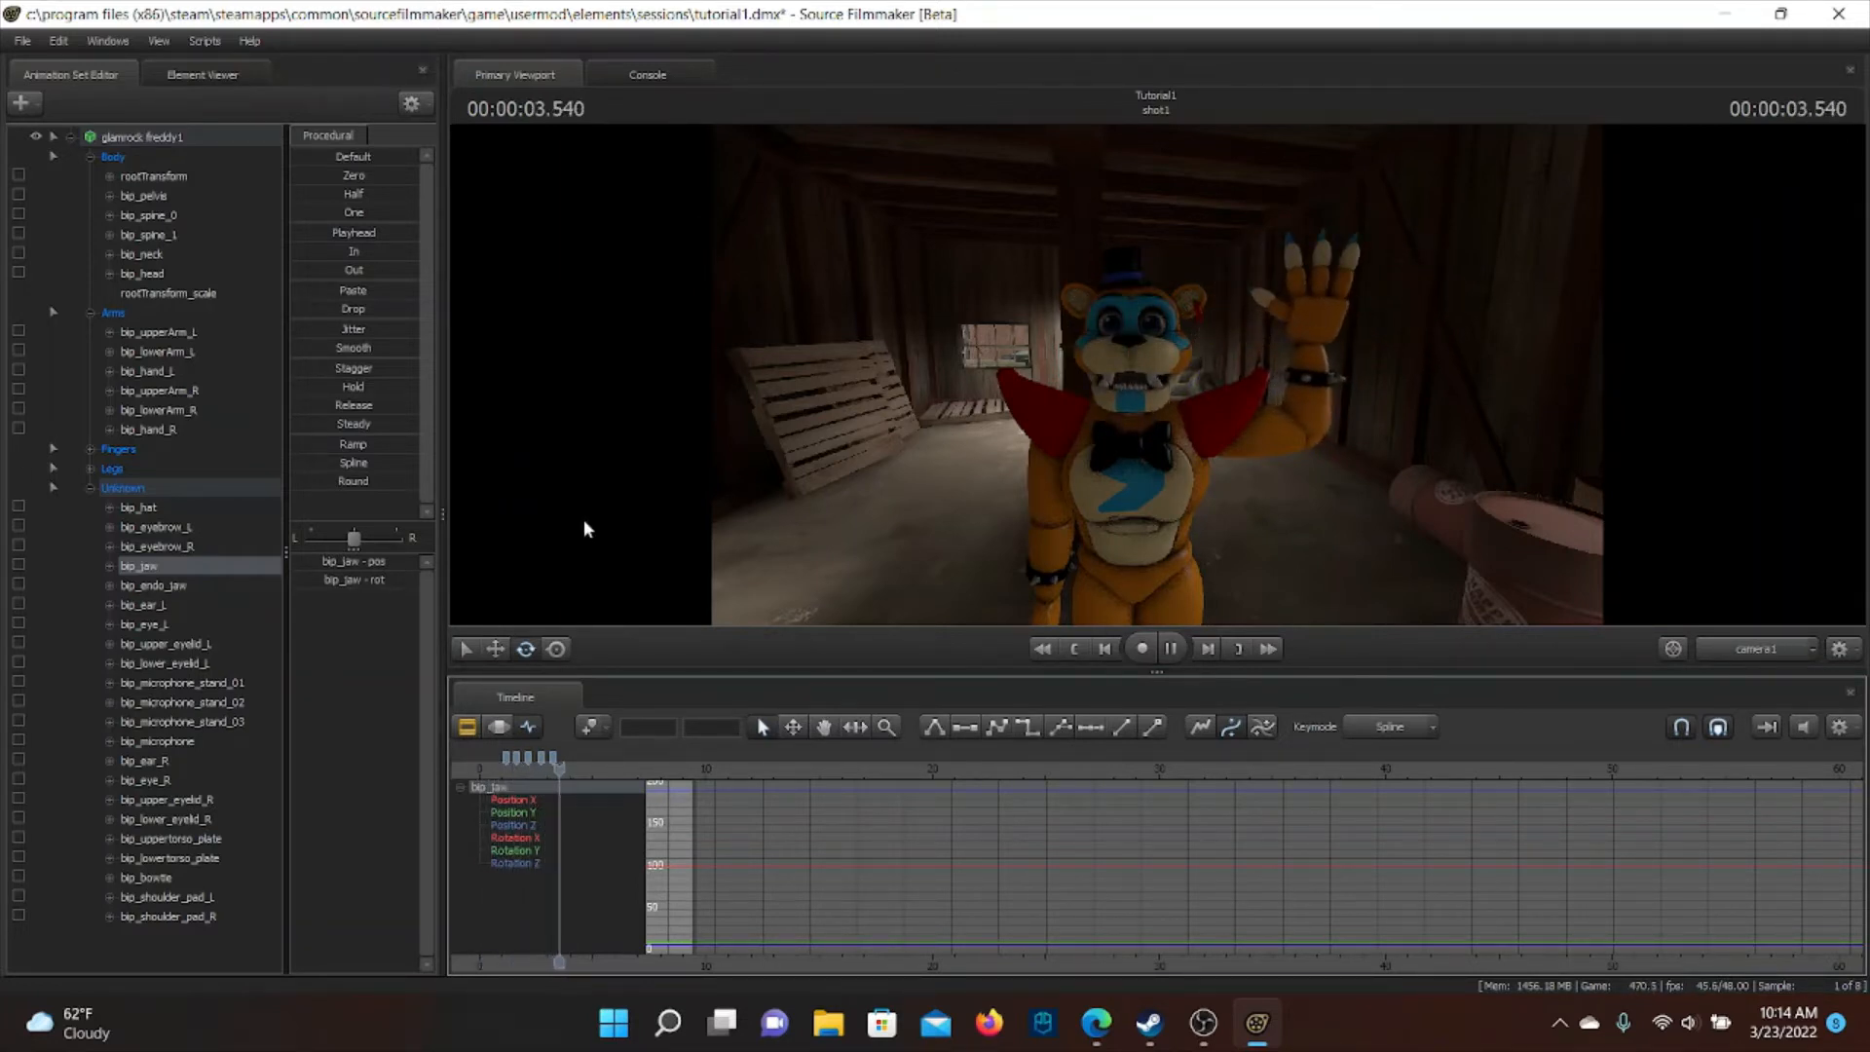
key(space)
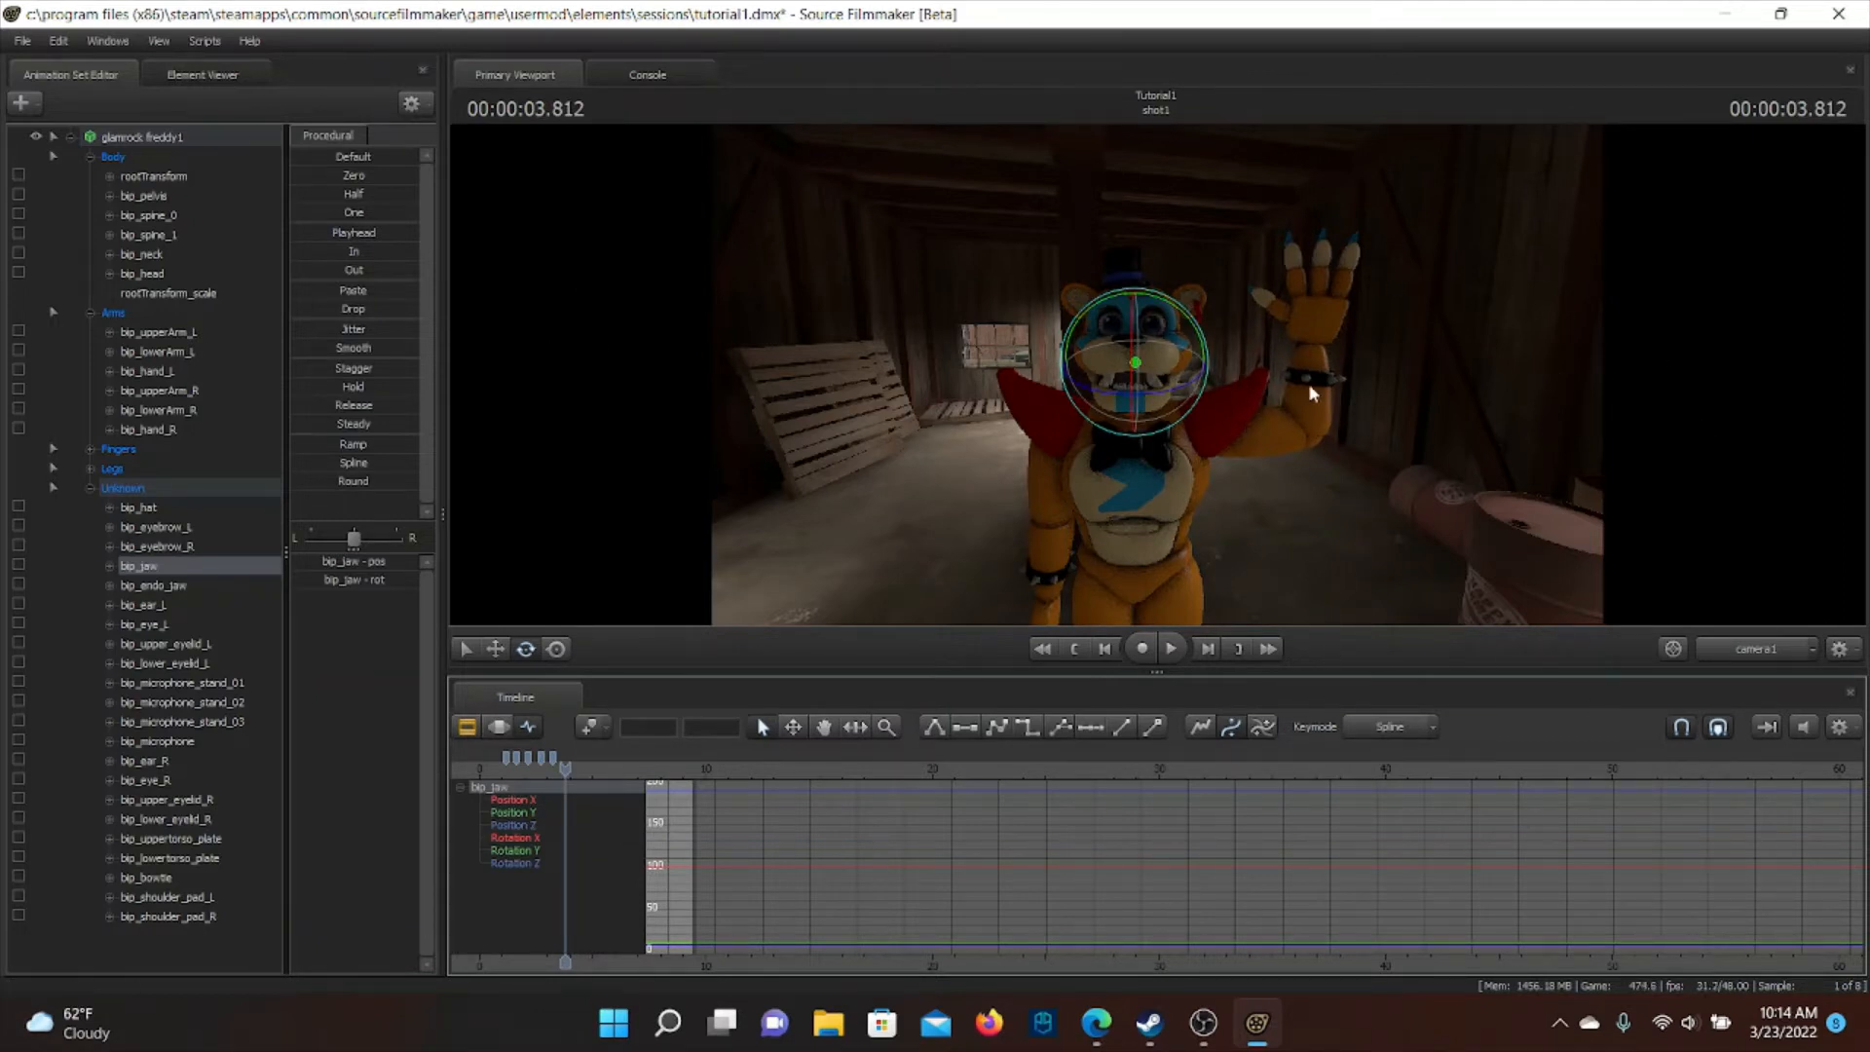
Shorten shot1 to about 6 seconds in the Clip Editor and return to the Graph Editor
click(468, 727)
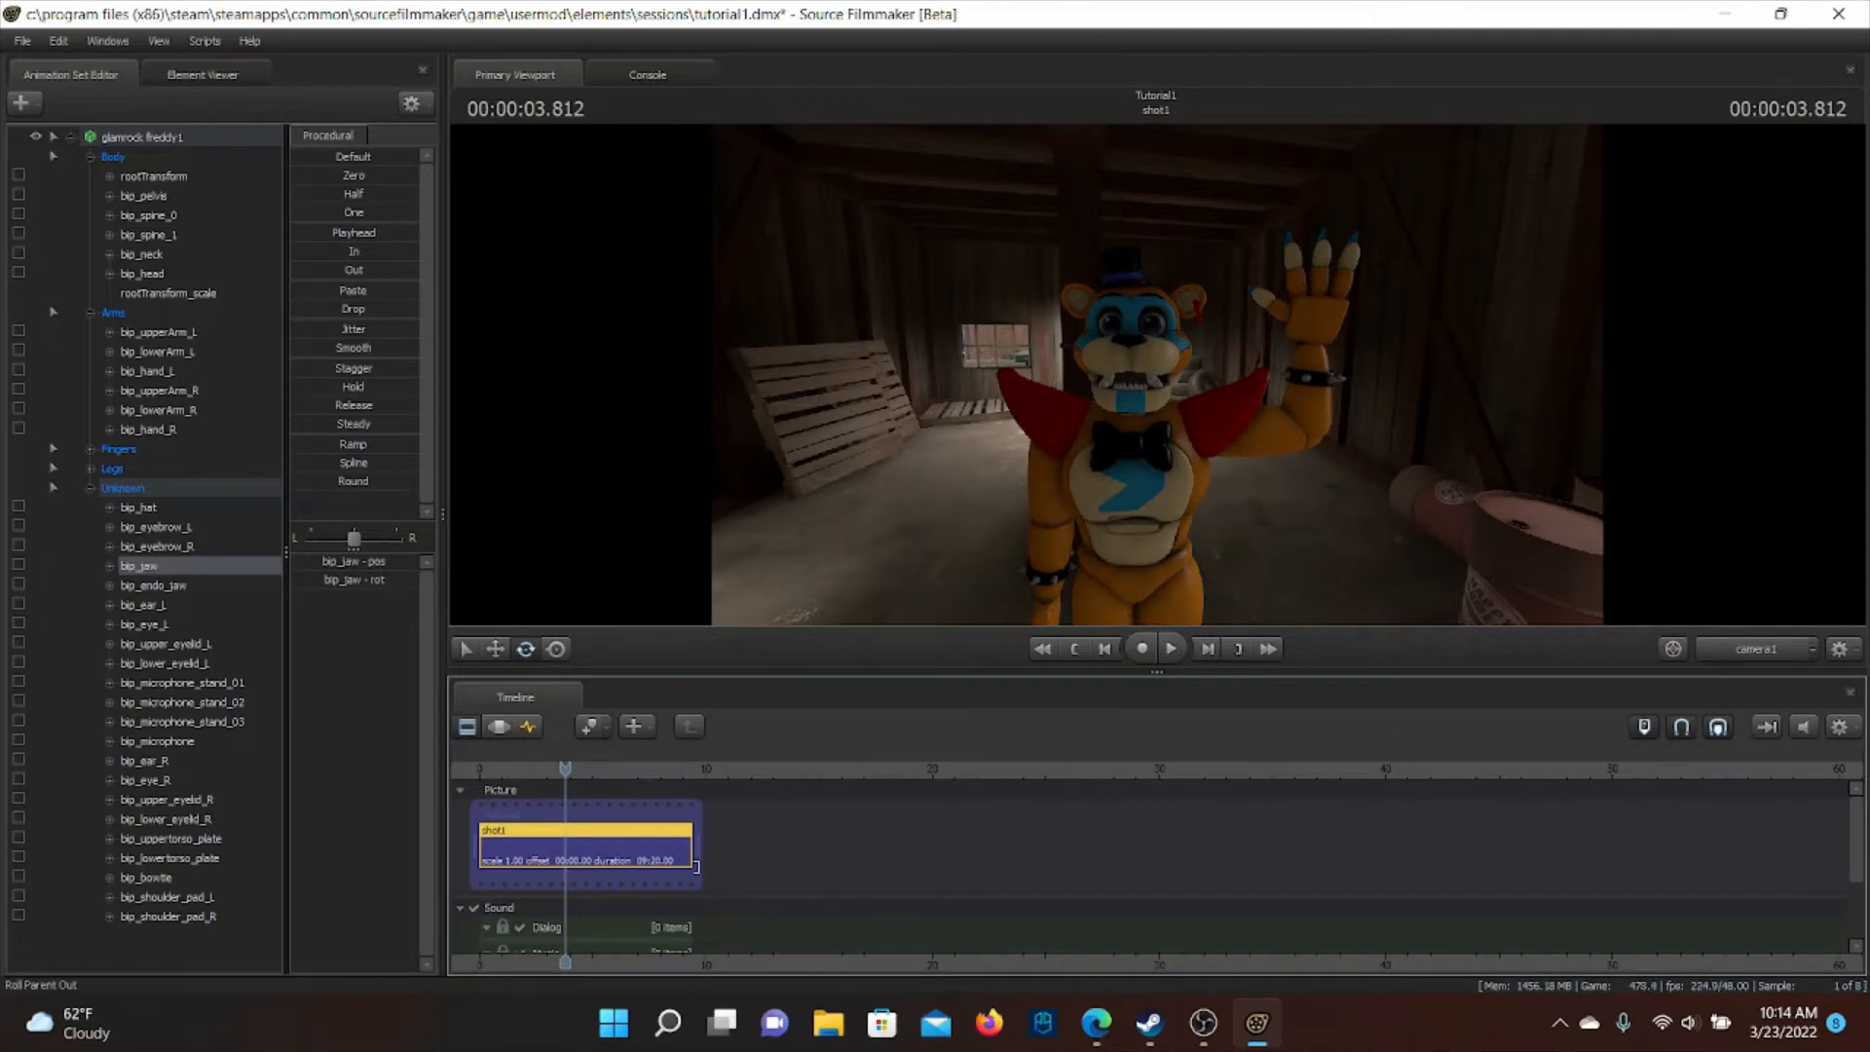
drag(691, 841, 624, 845)
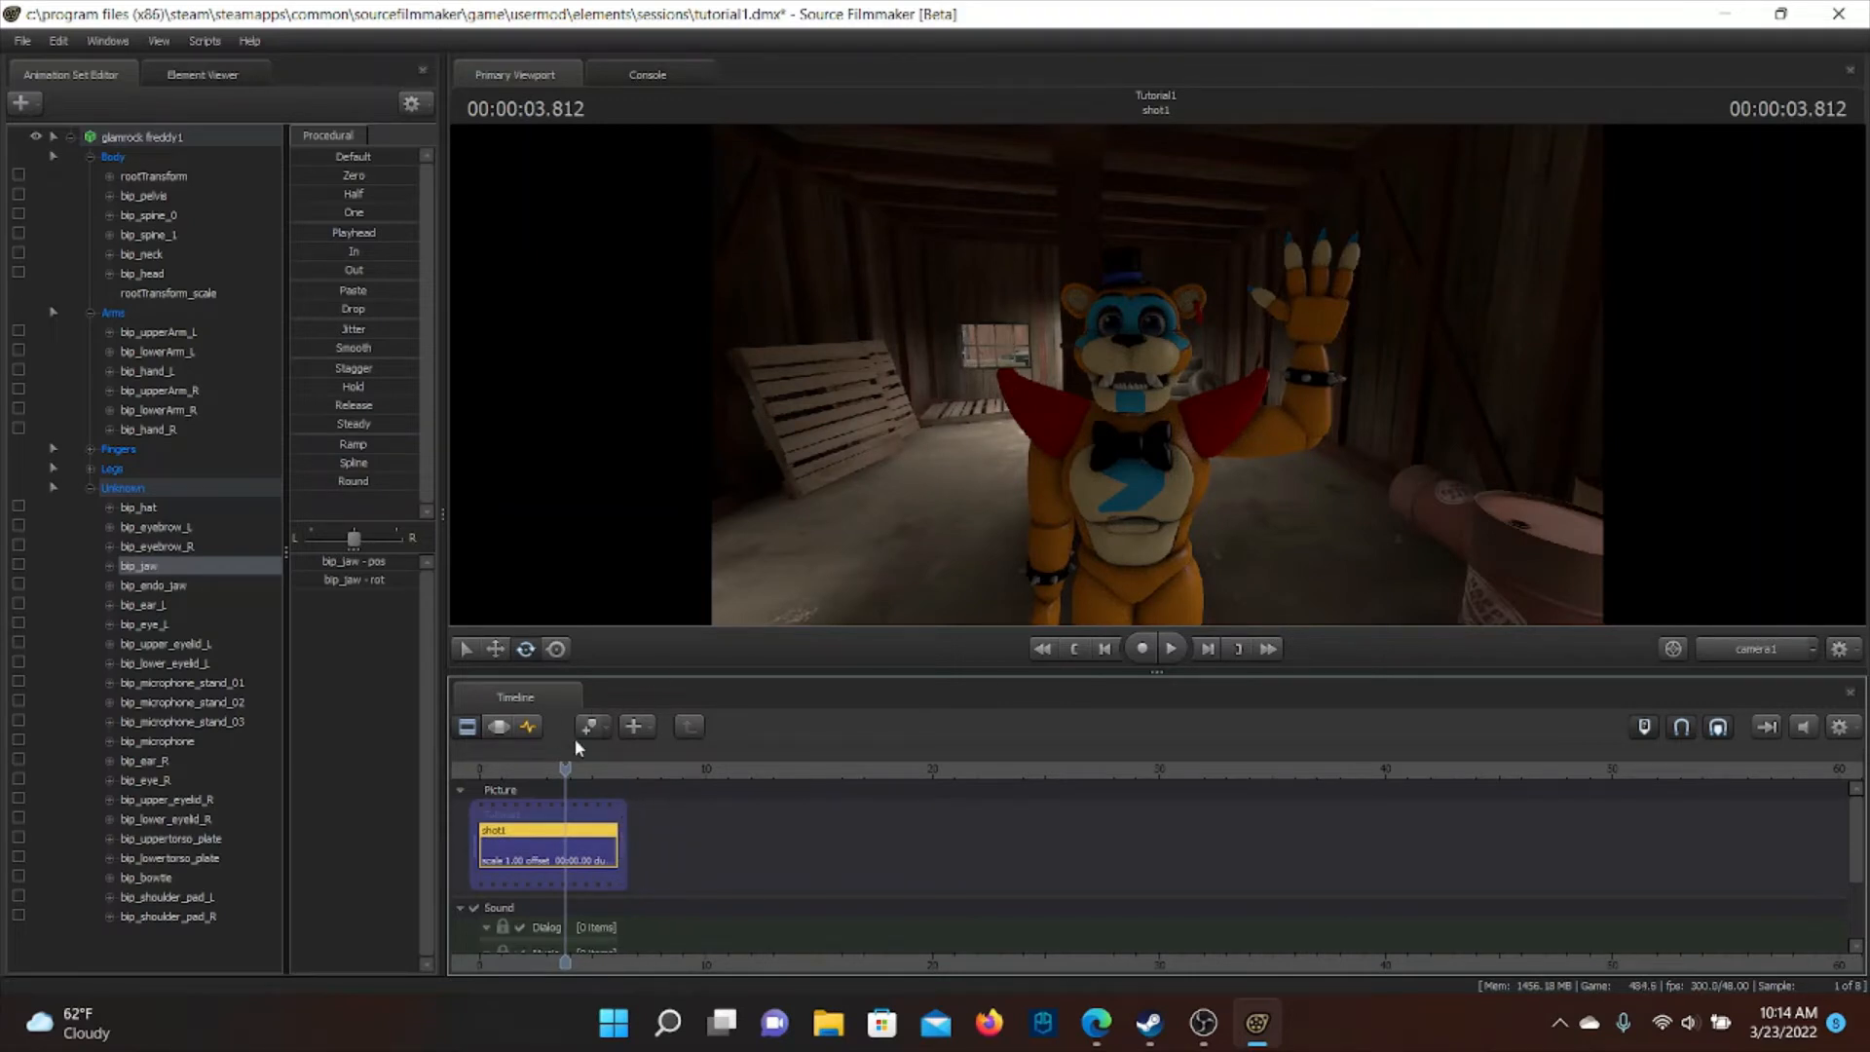
click(531, 725)
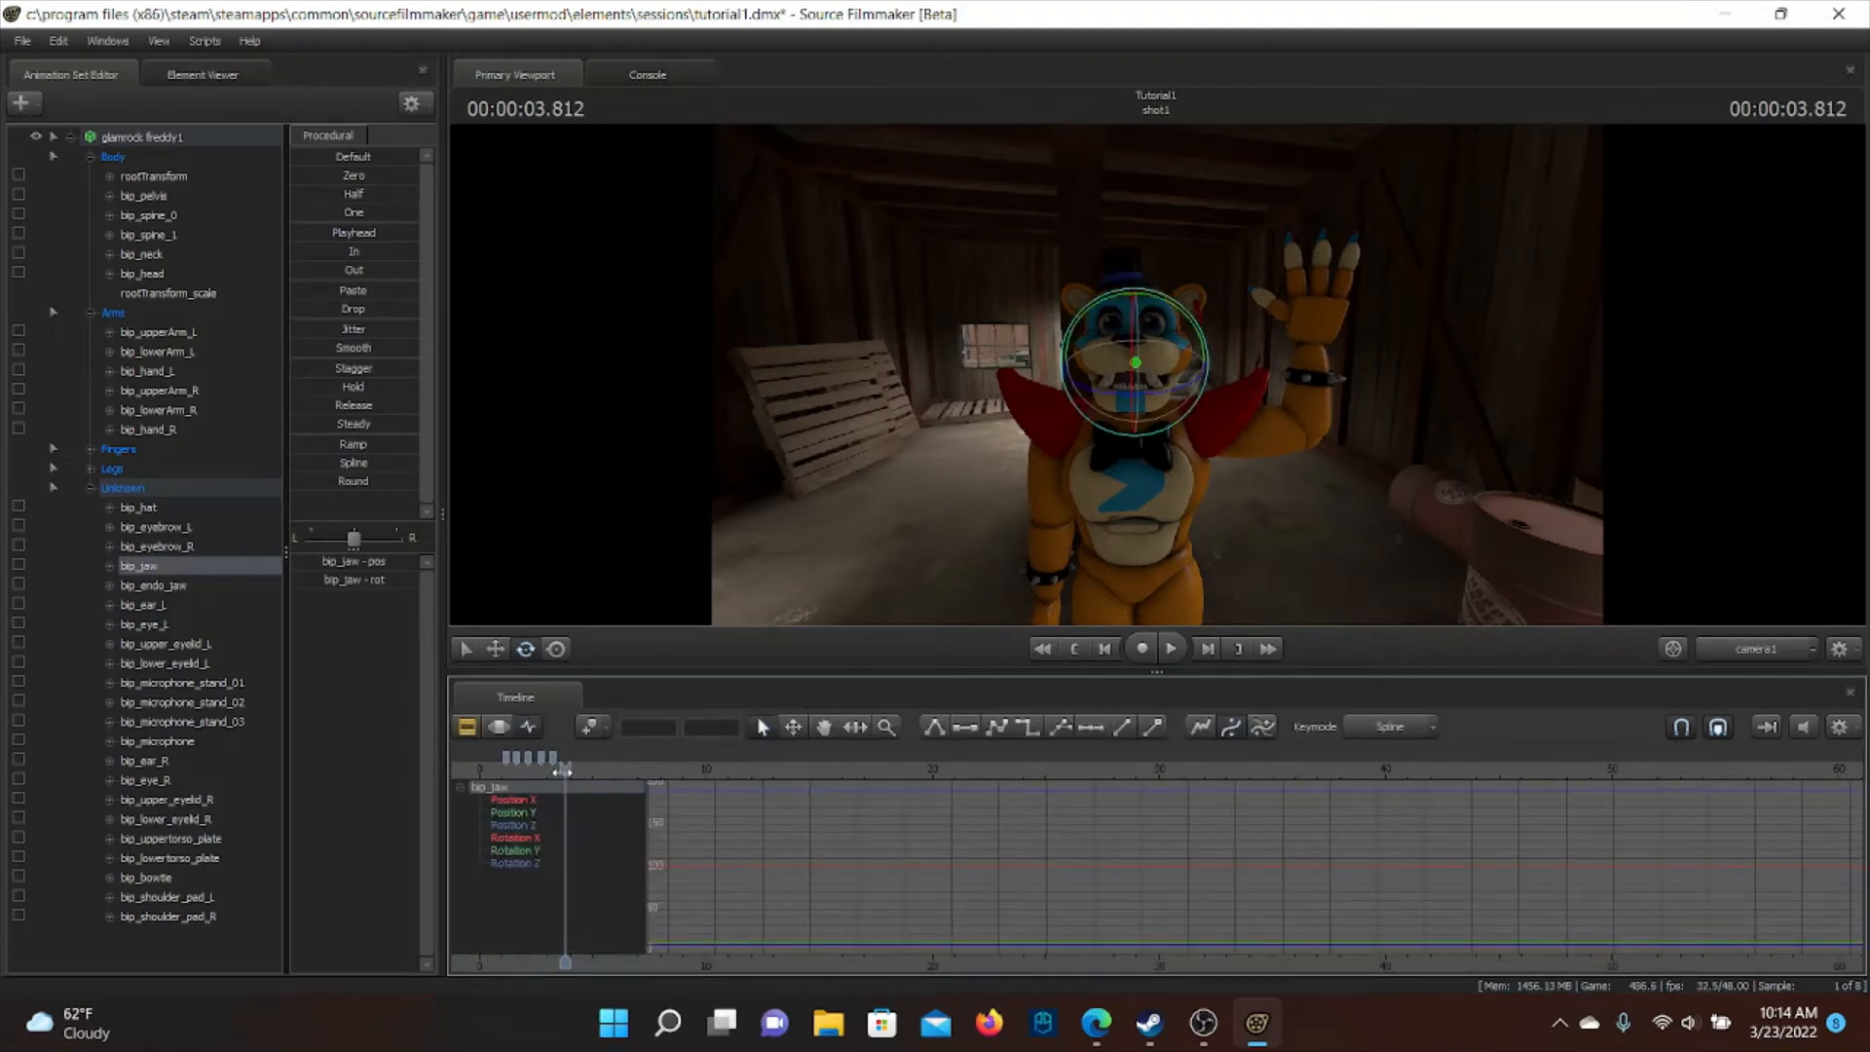
Compare the Clip, Motion and Graph Editors for bip_jaw at different playhead times, ending in the Clip Editor
click(488, 770)
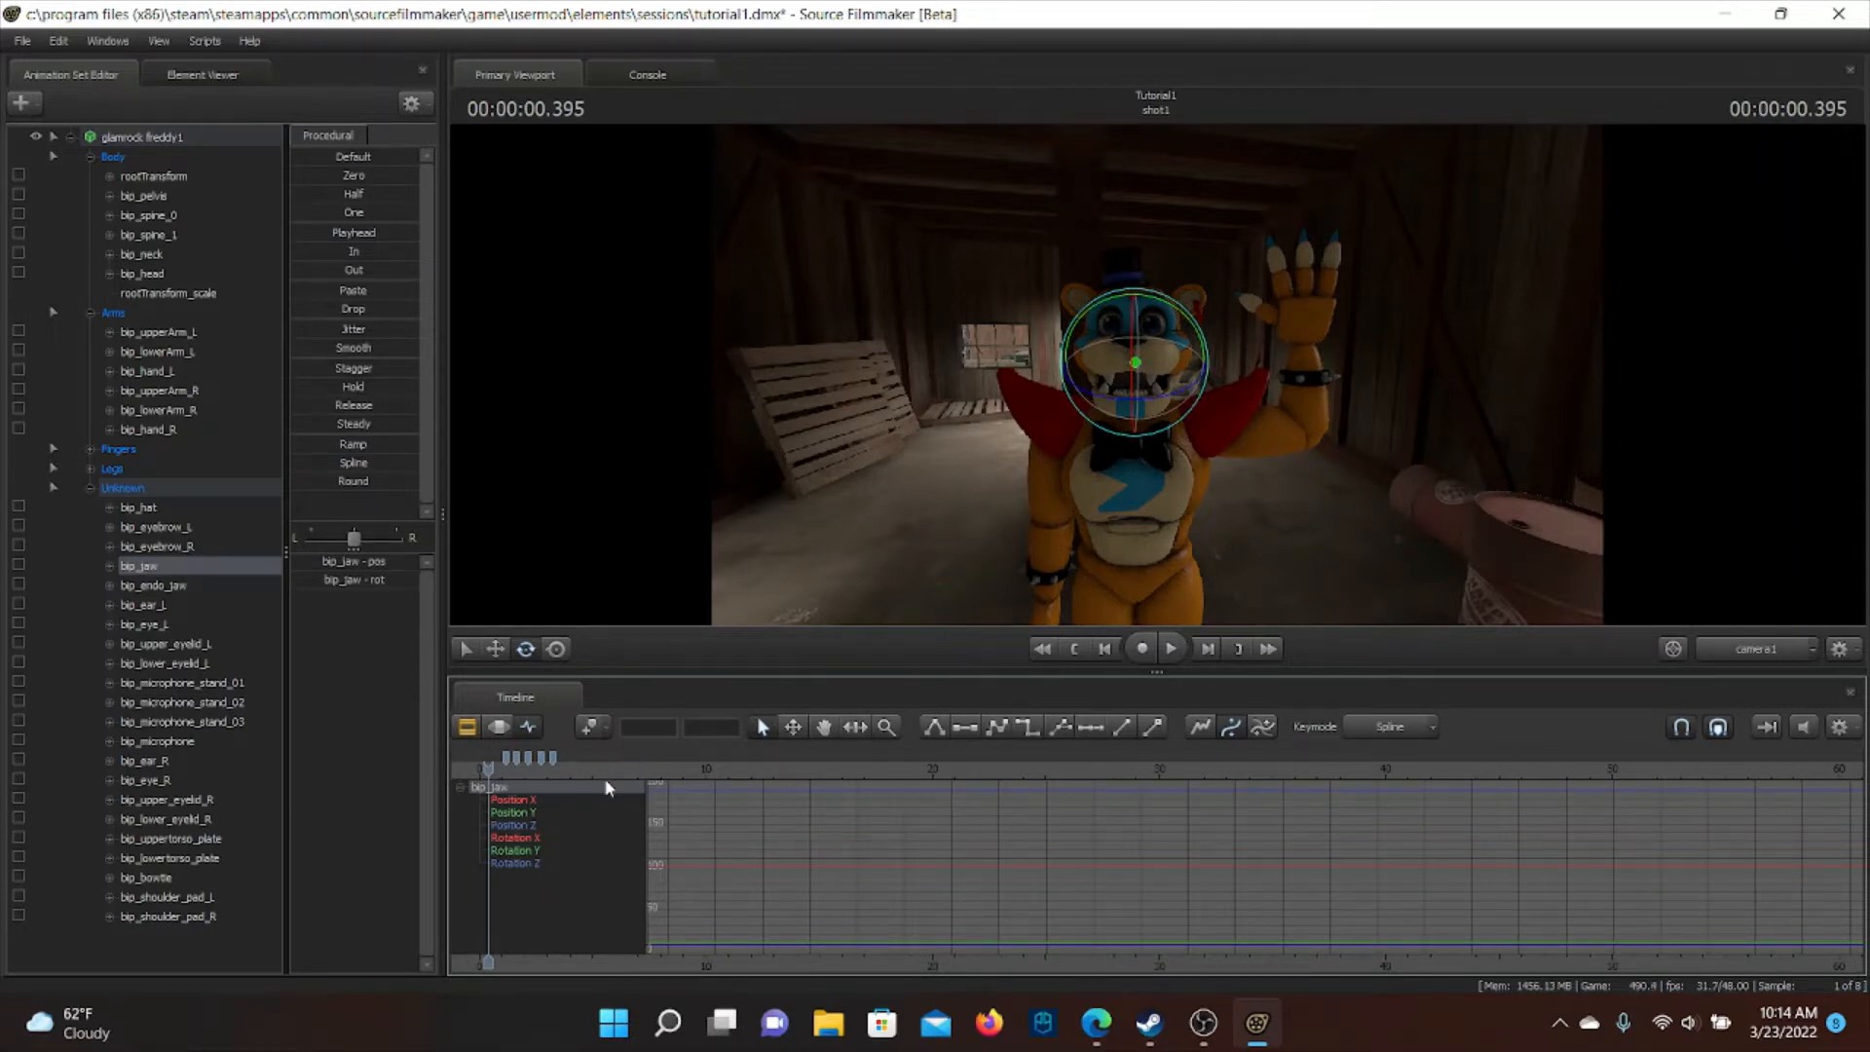
click(466, 729)
click(499, 727)
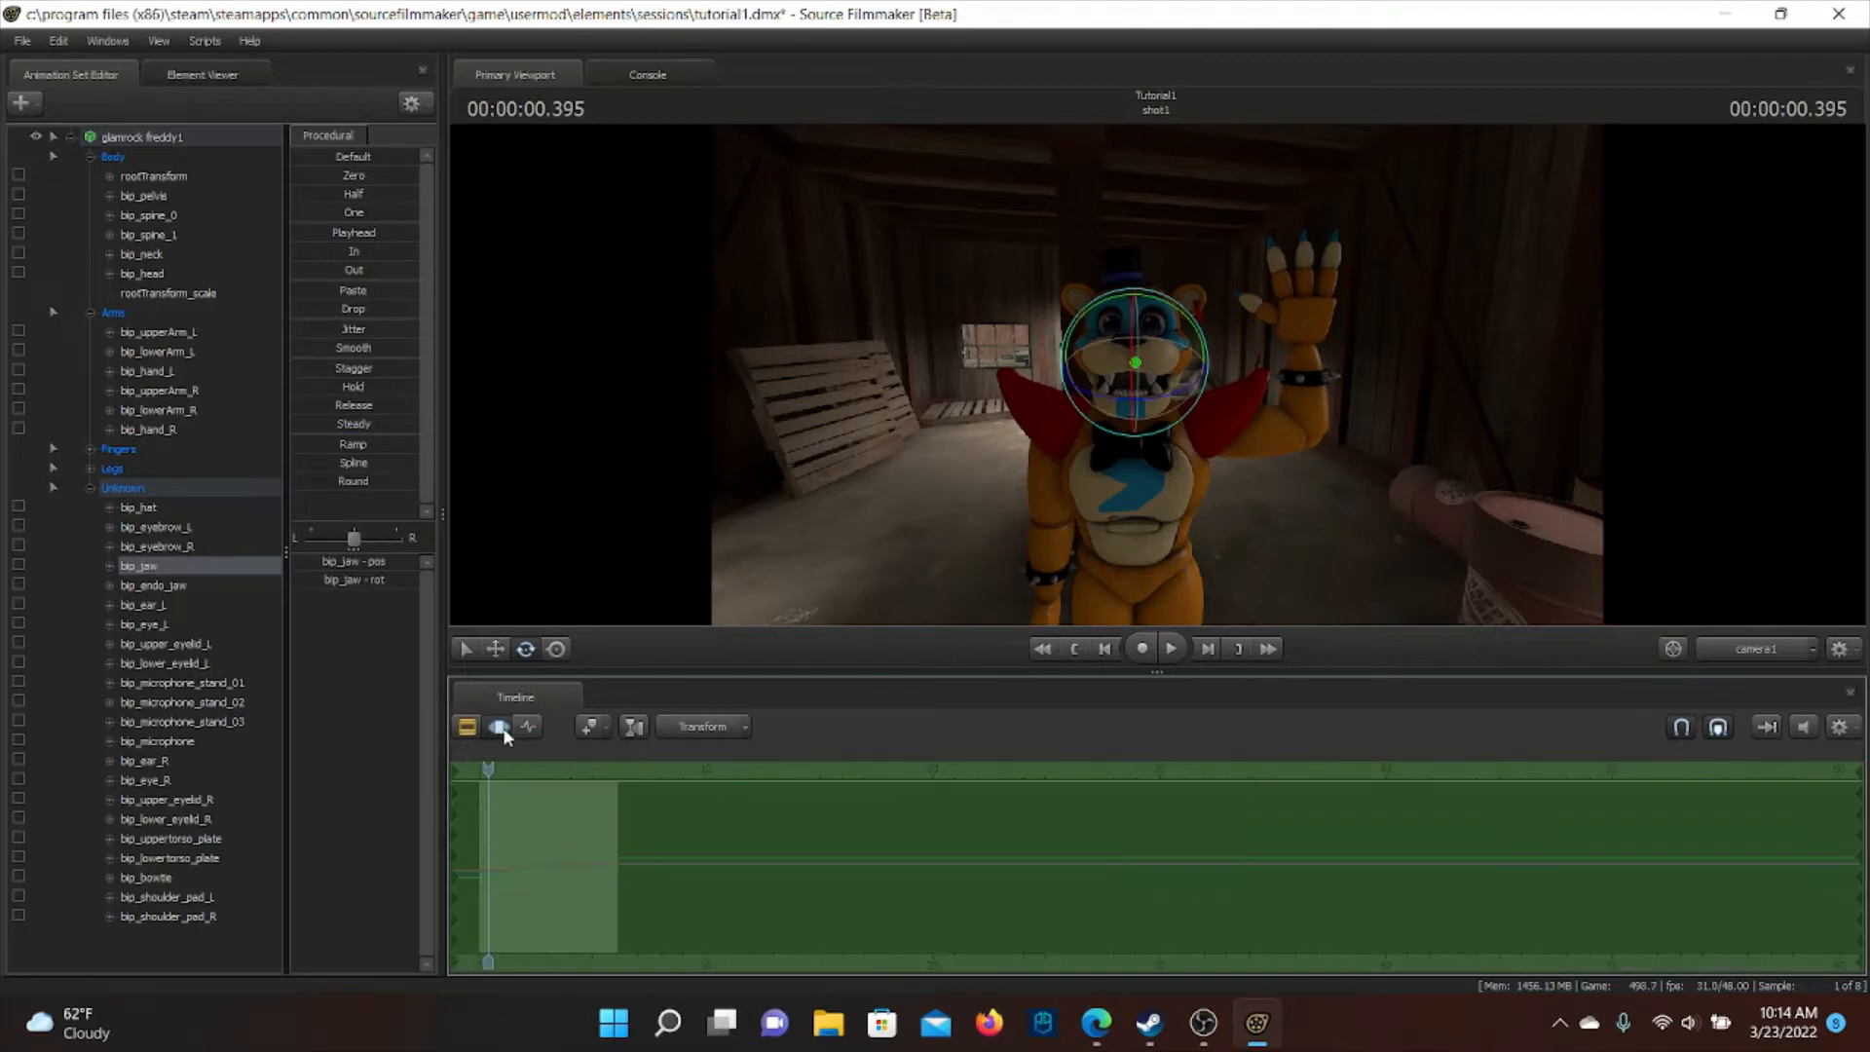
click(538, 727)
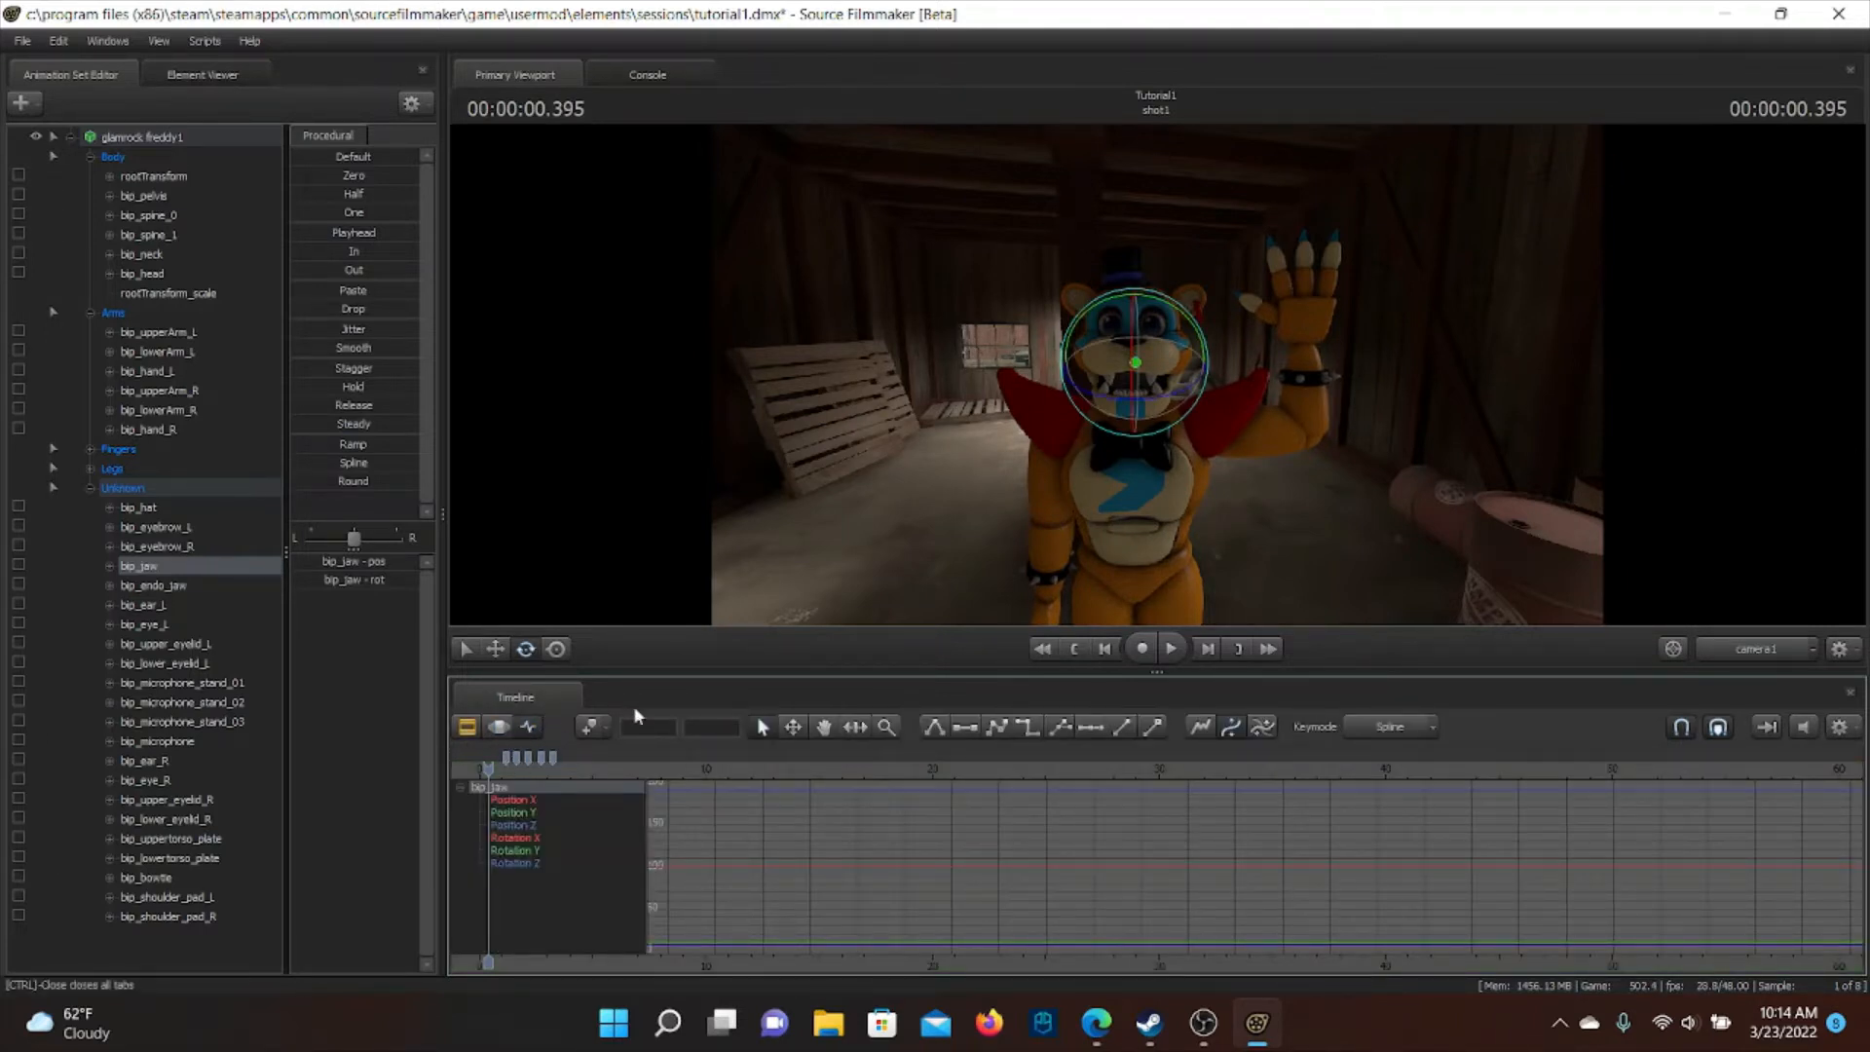
click(499, 728)
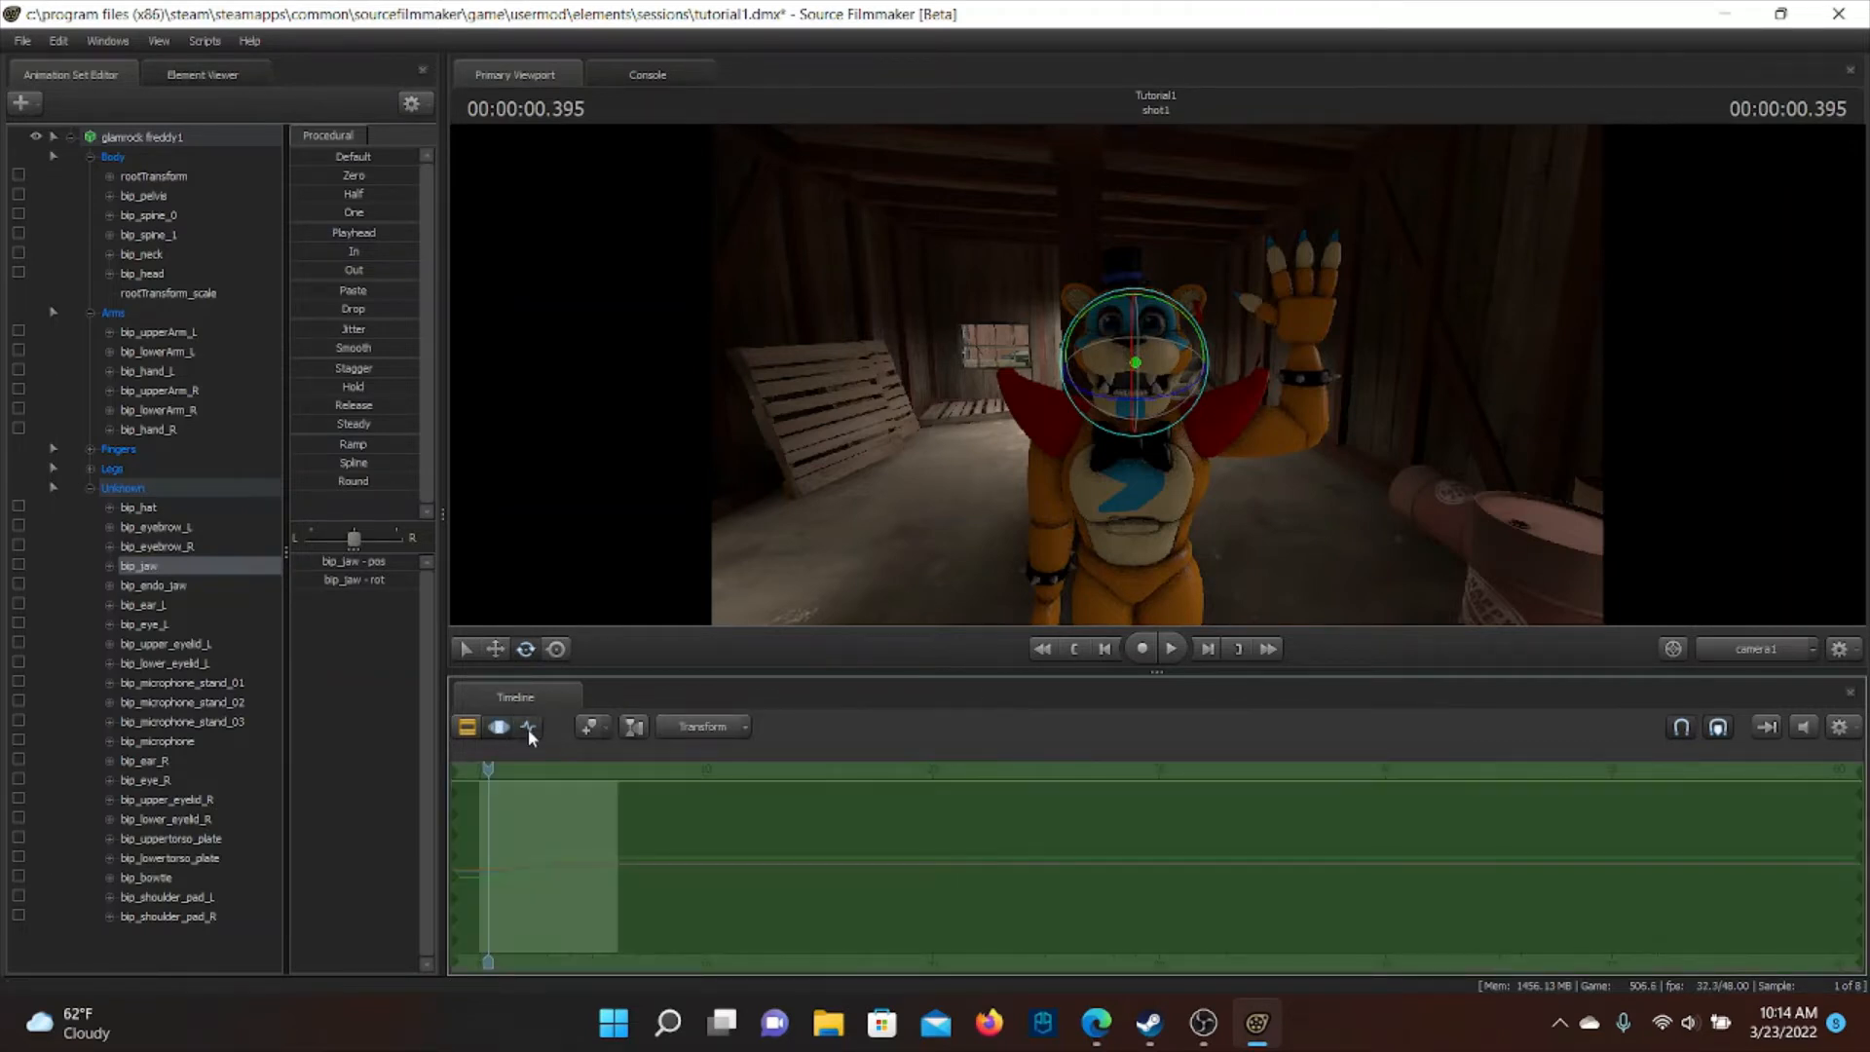
click(528, 728)
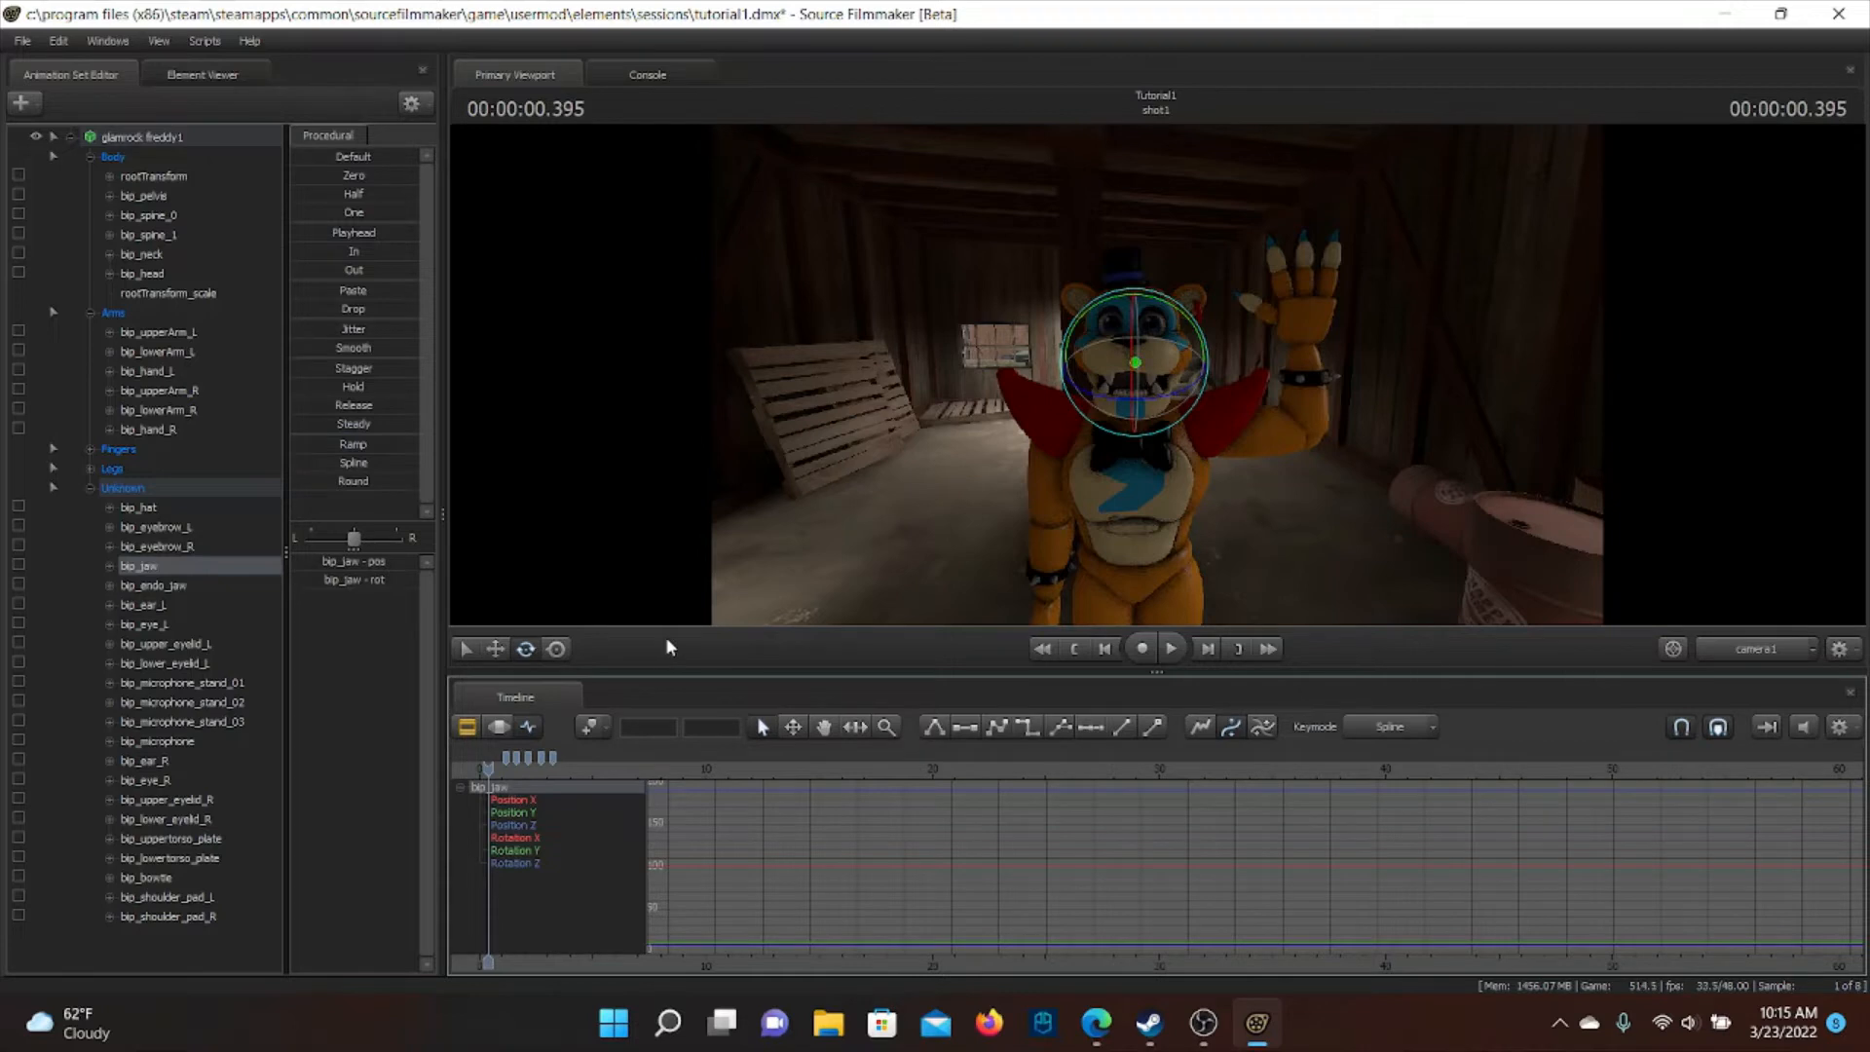
click(499, 728)
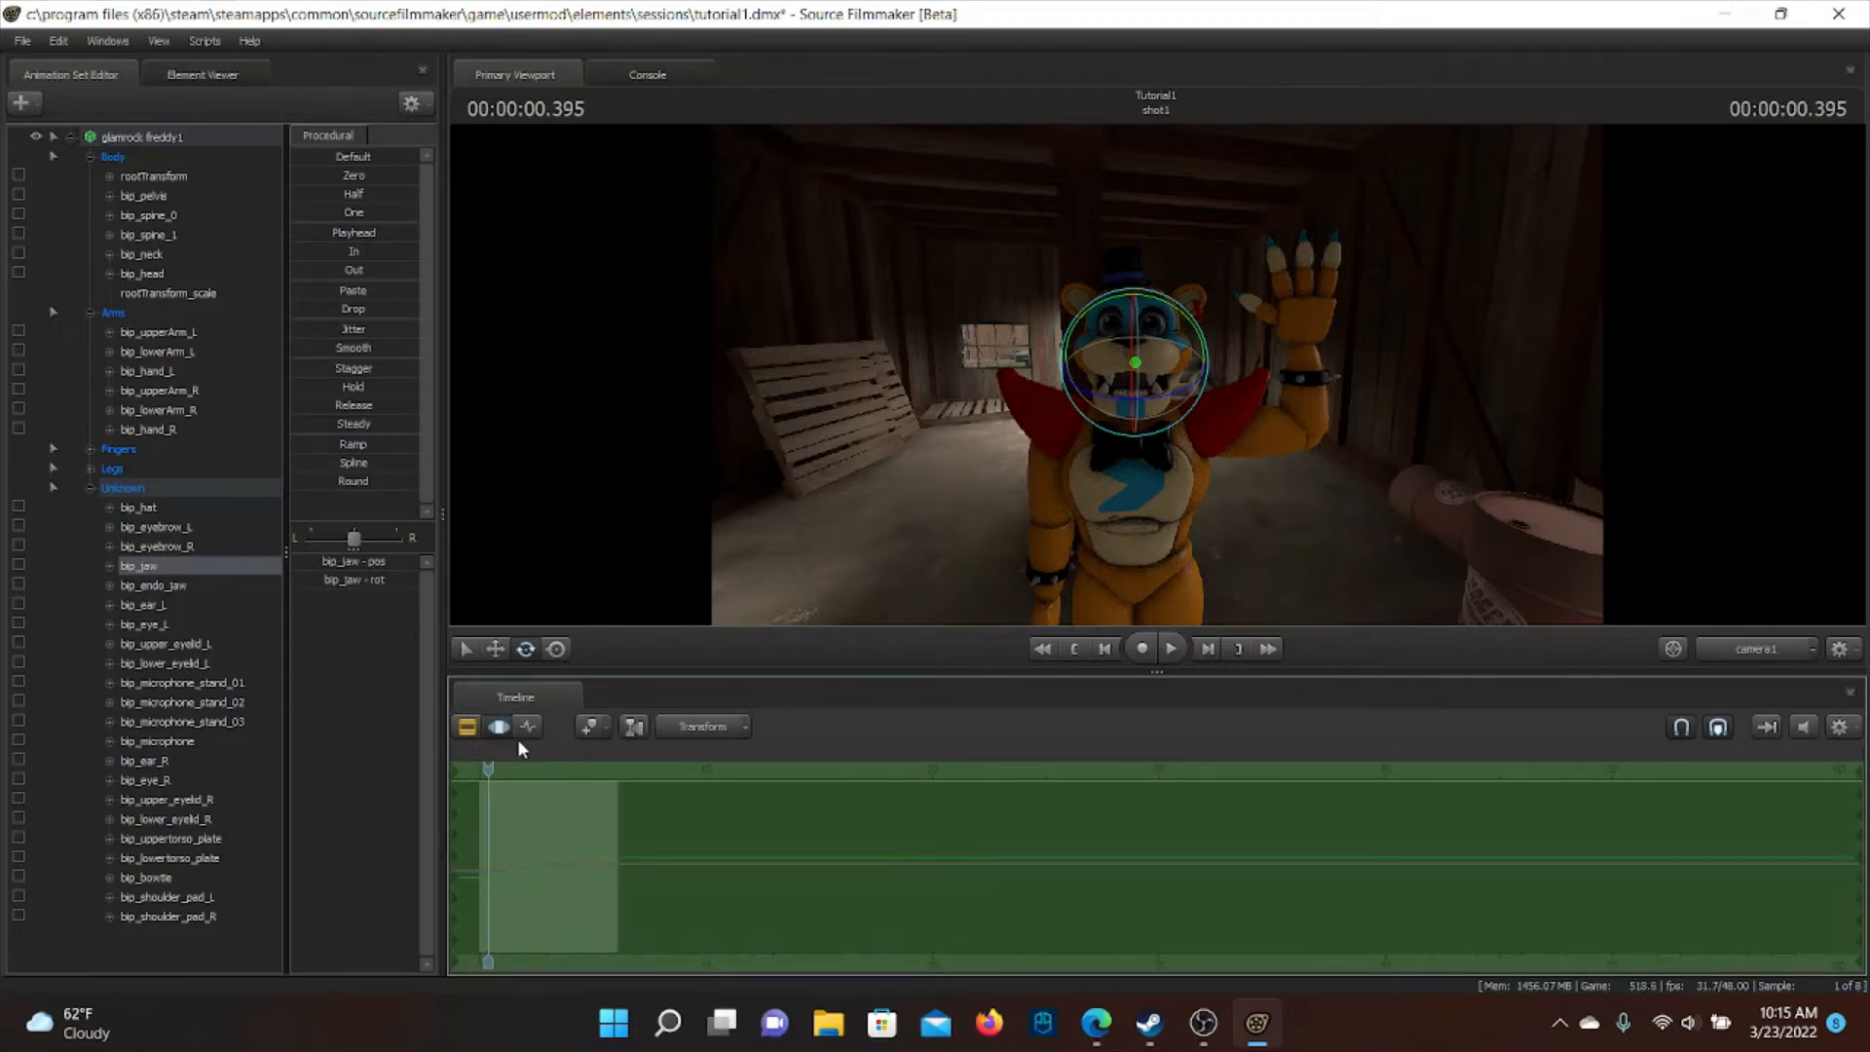
click(523, 737)
drag(493, 767, 590, 779)
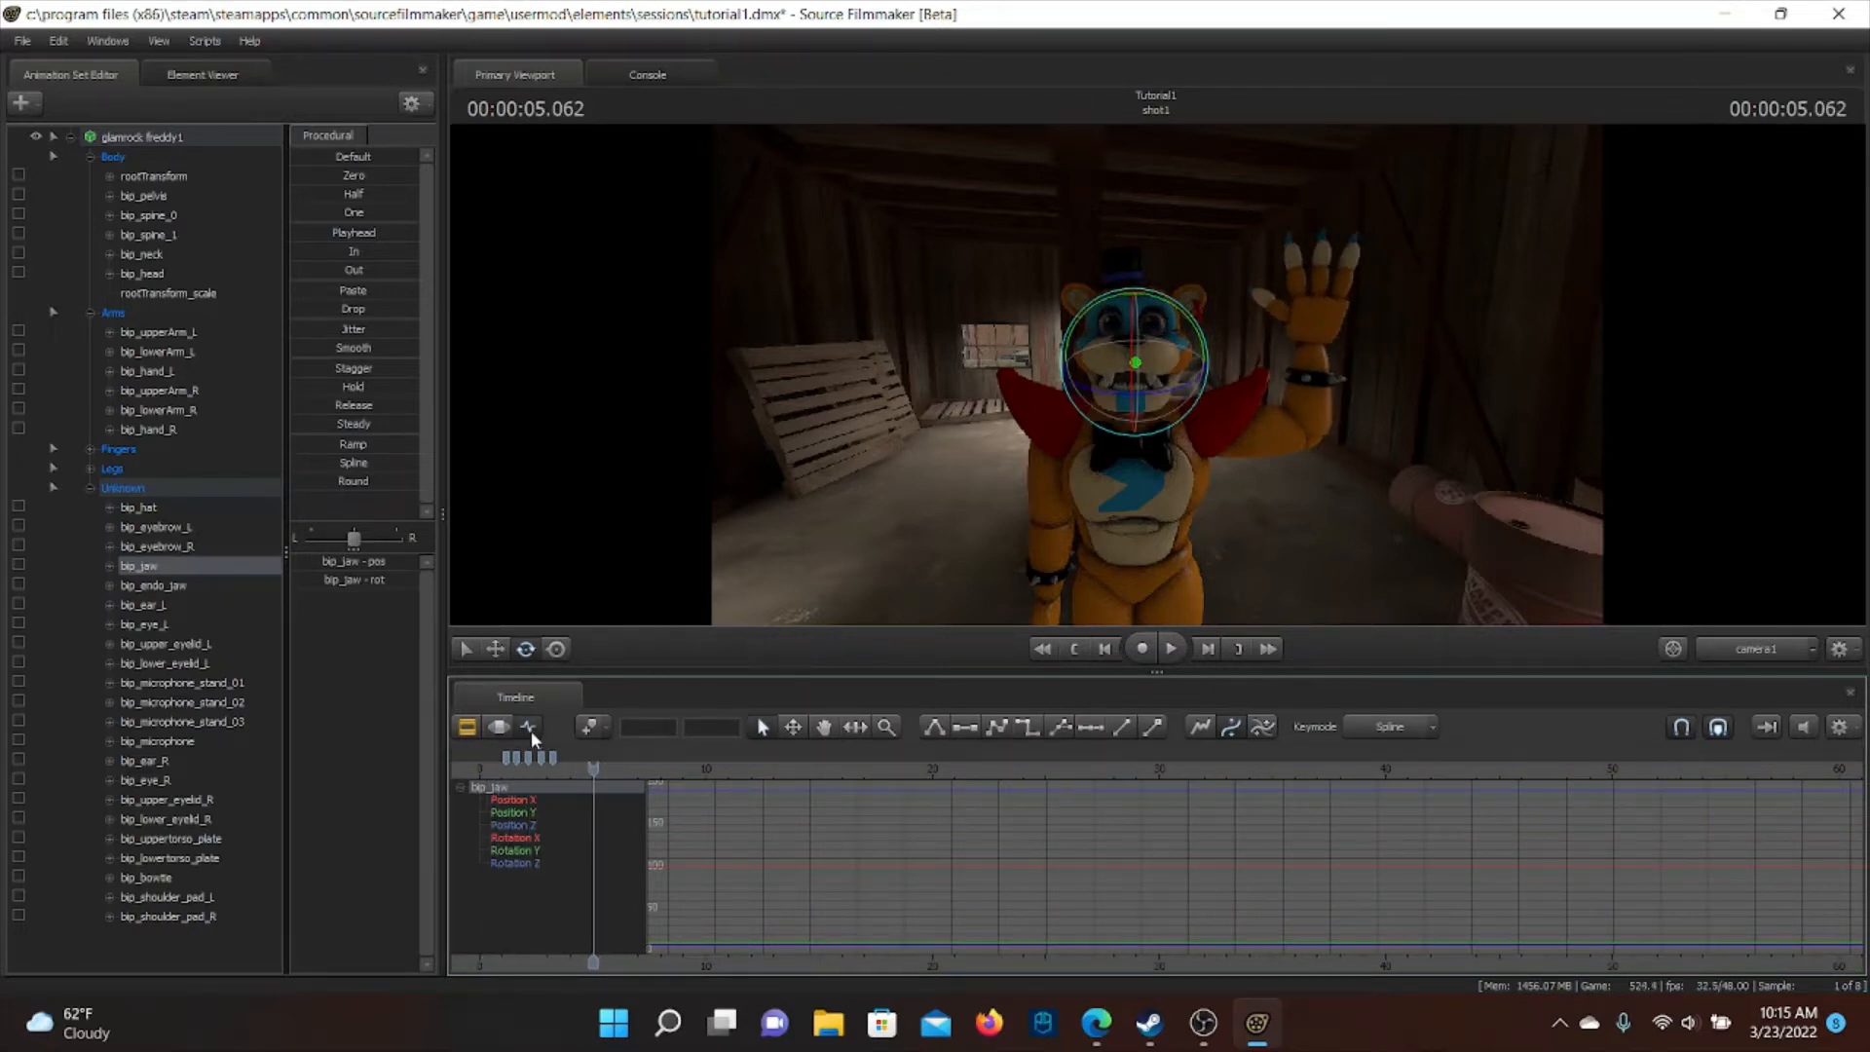
click(499, 729)
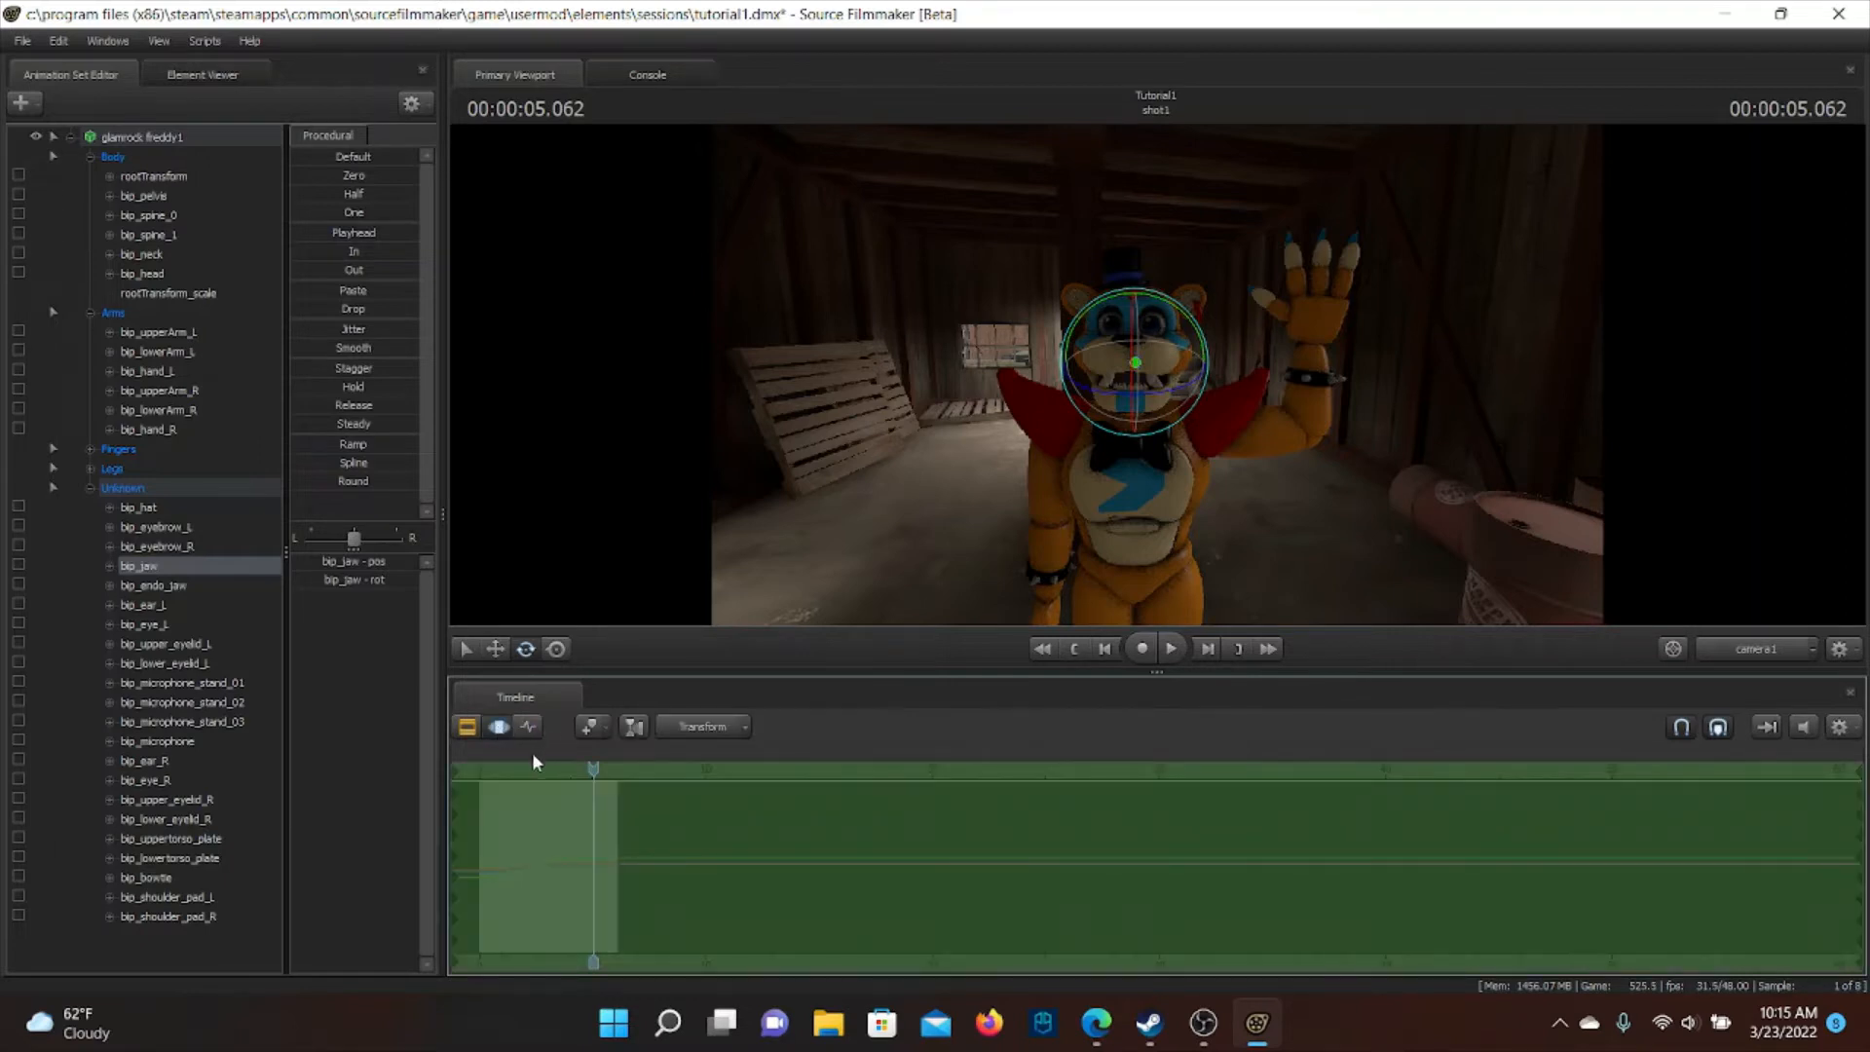
click(468, 725)
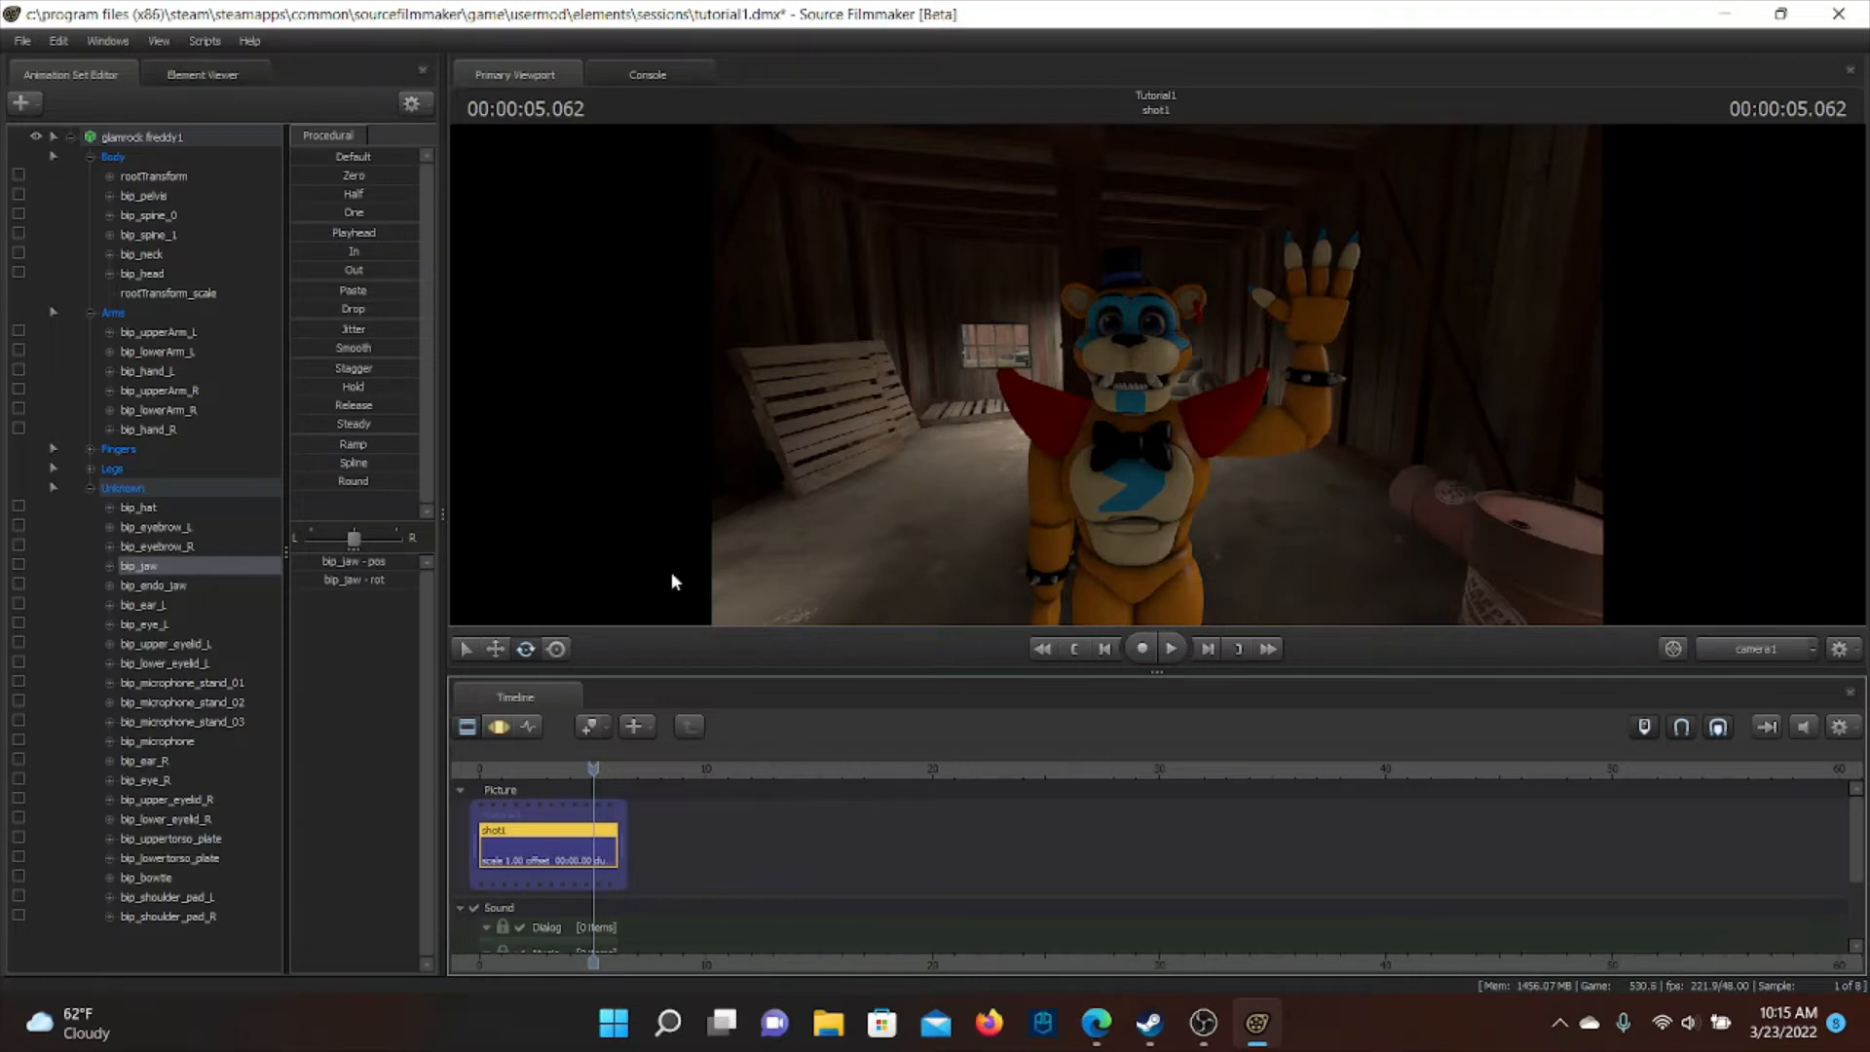
Return the playhead to 00:00:00.000 and switch from camera1 to the Work Camera, viewing Glamrock Freddy from the side
drag(604, 775, 479, 775)
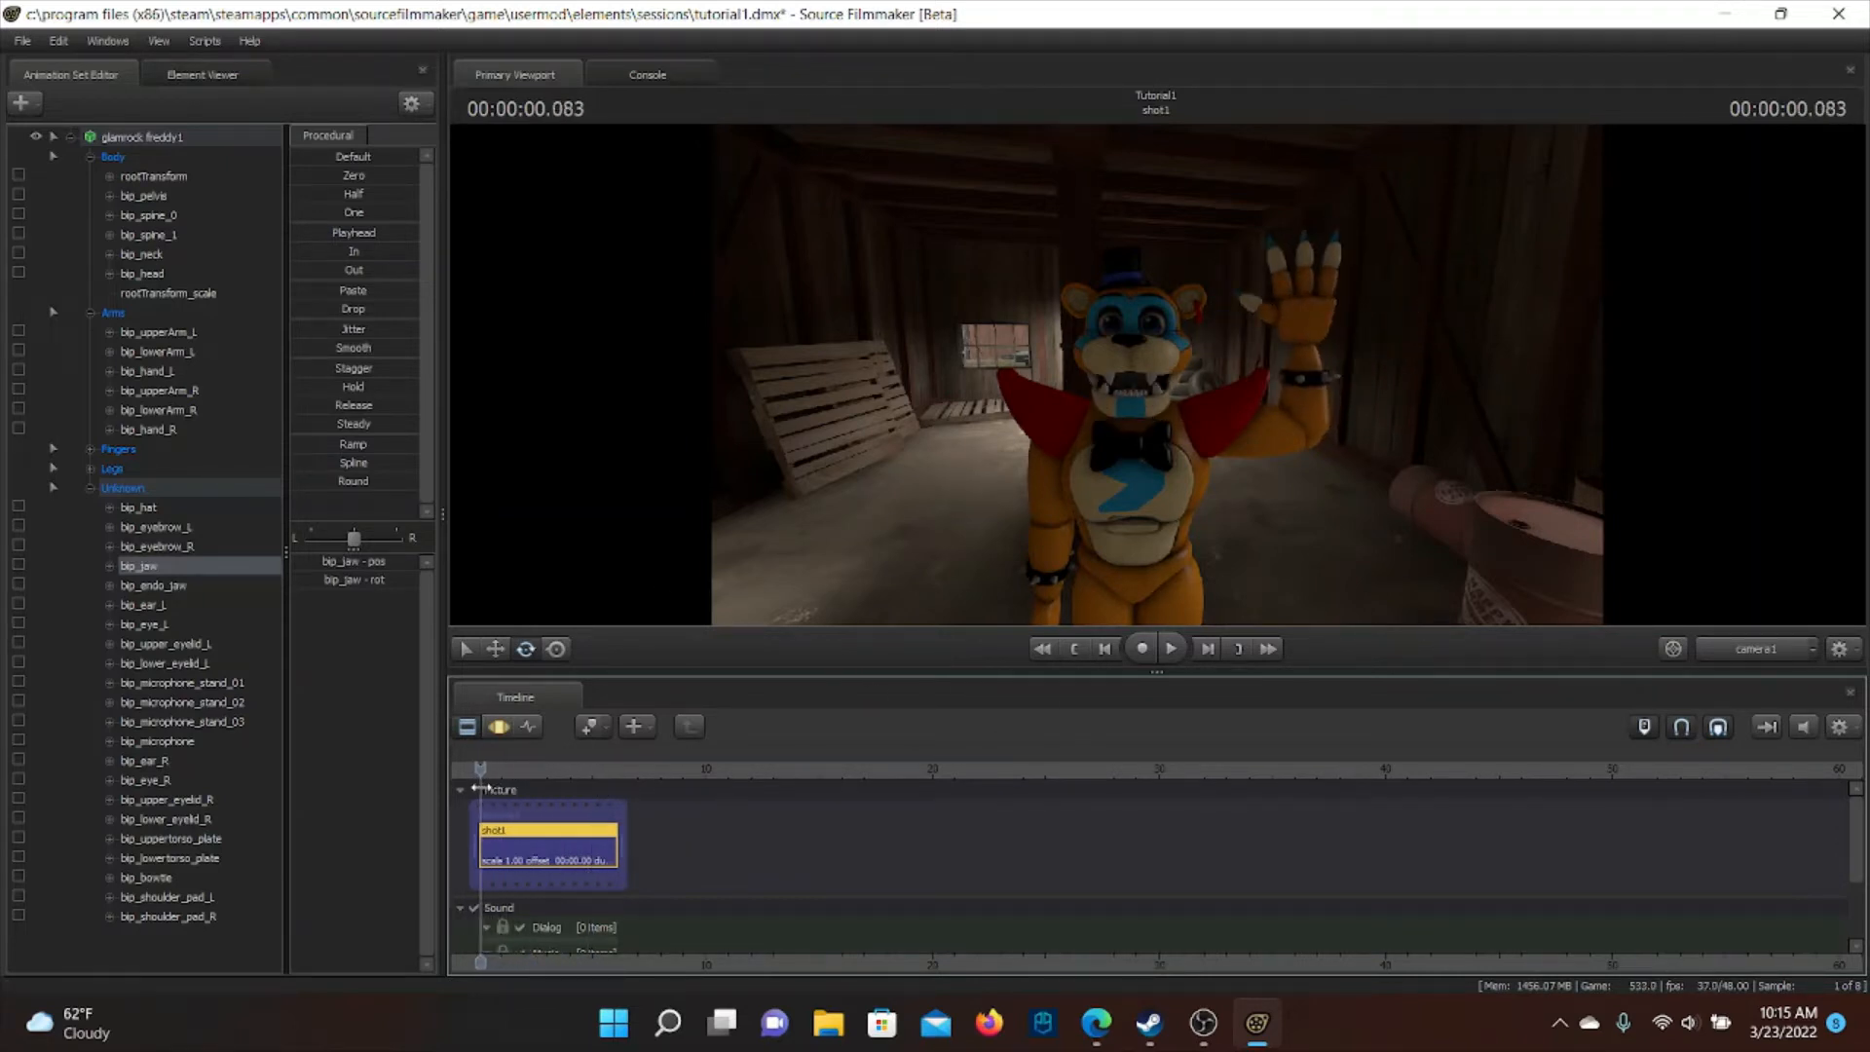
ctrl+click(1747, 651)
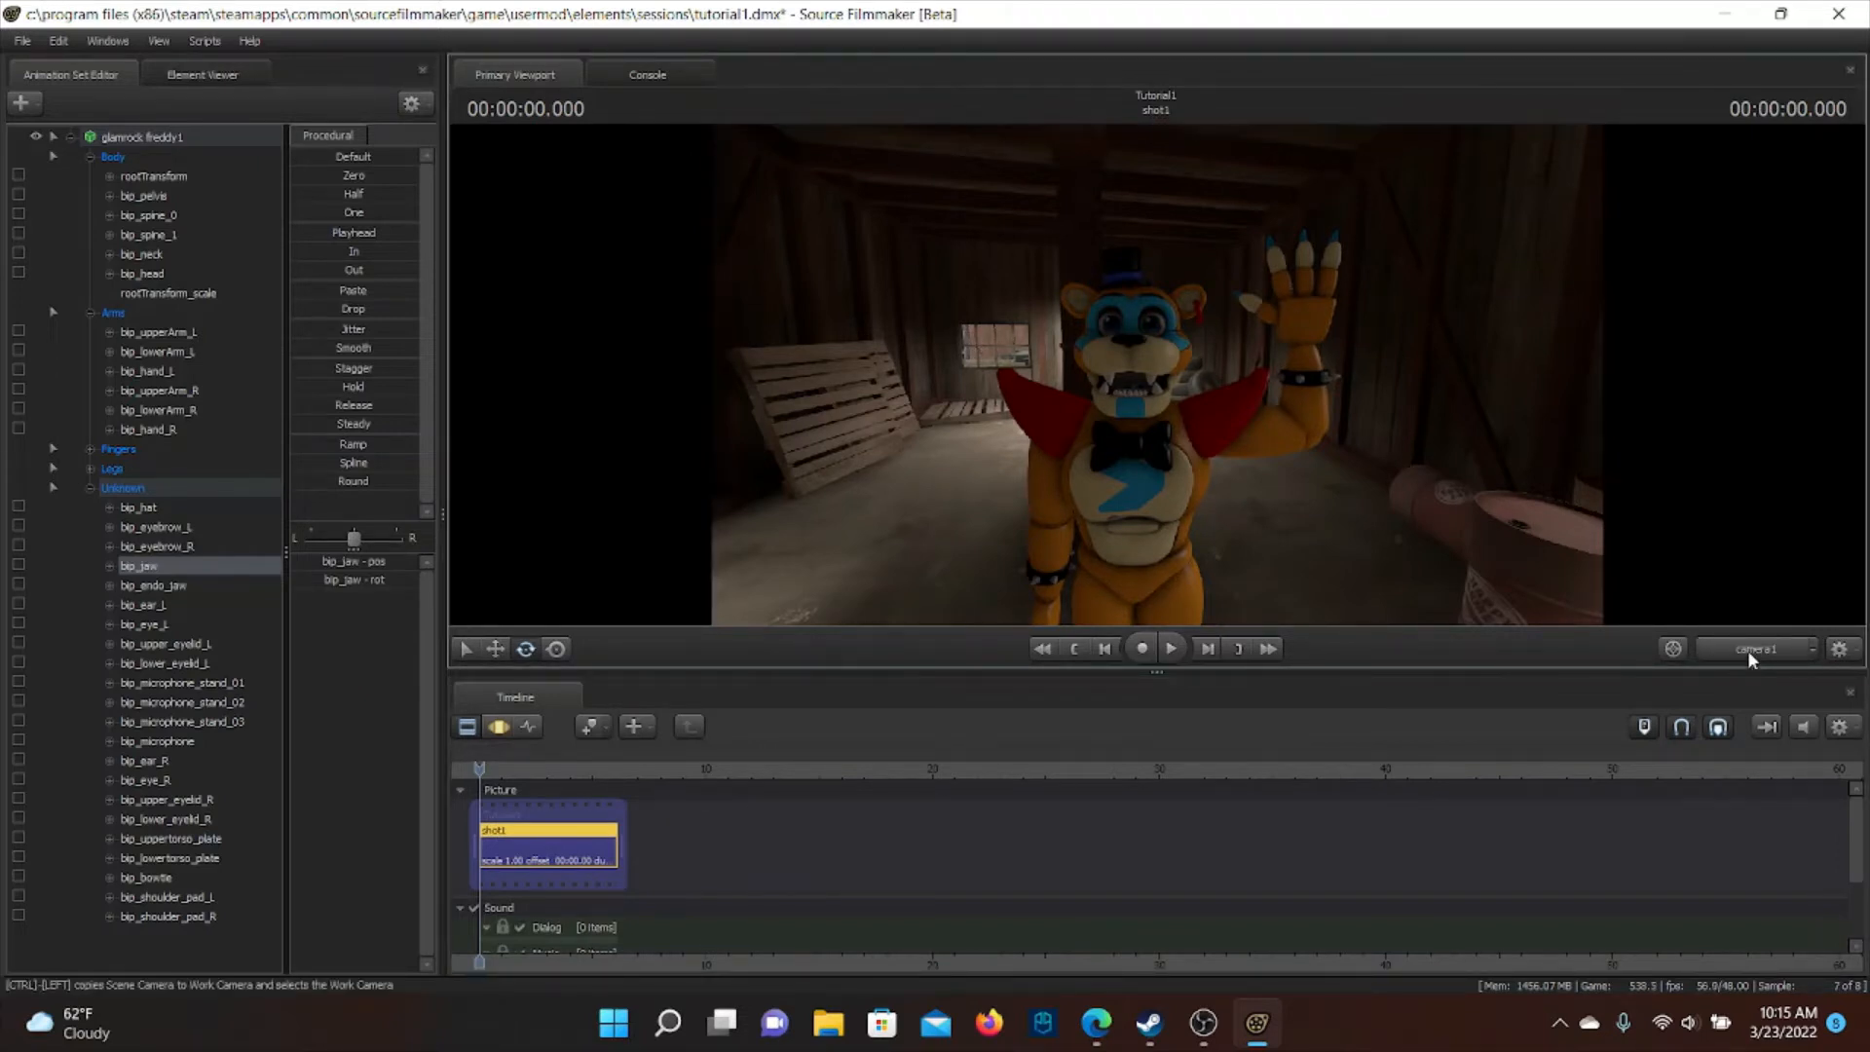
drag(1319, 419, 1236, 290)
key(d)
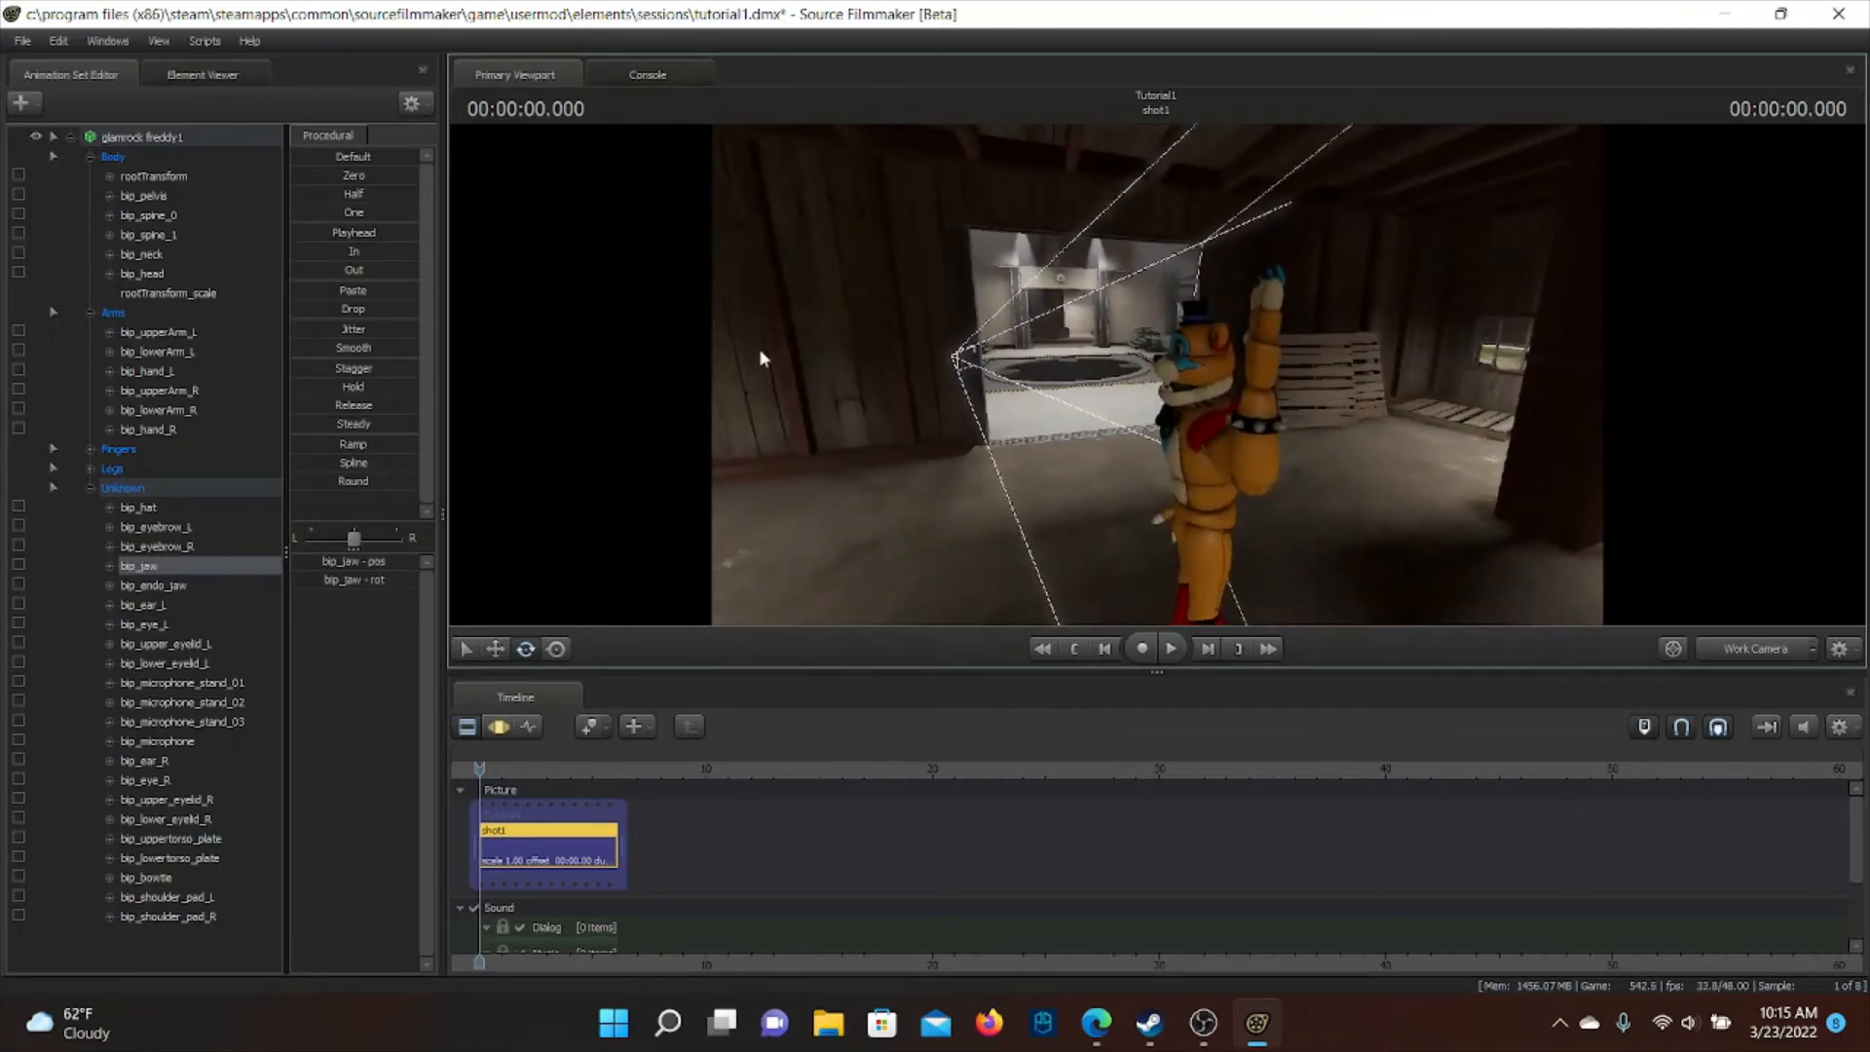
Fly the Work Camera around the barn to view Glamrock Freddy and the camera1 frustum from above
drag(1028, 378, 1296, 389)
key(a)
key(w)
drag(1157, 375, 1334, 400)
key(d)
key(s)
key(w)
key(a)
key(w)
key(s)
key(a)
key(d)
key(s)
key(a)
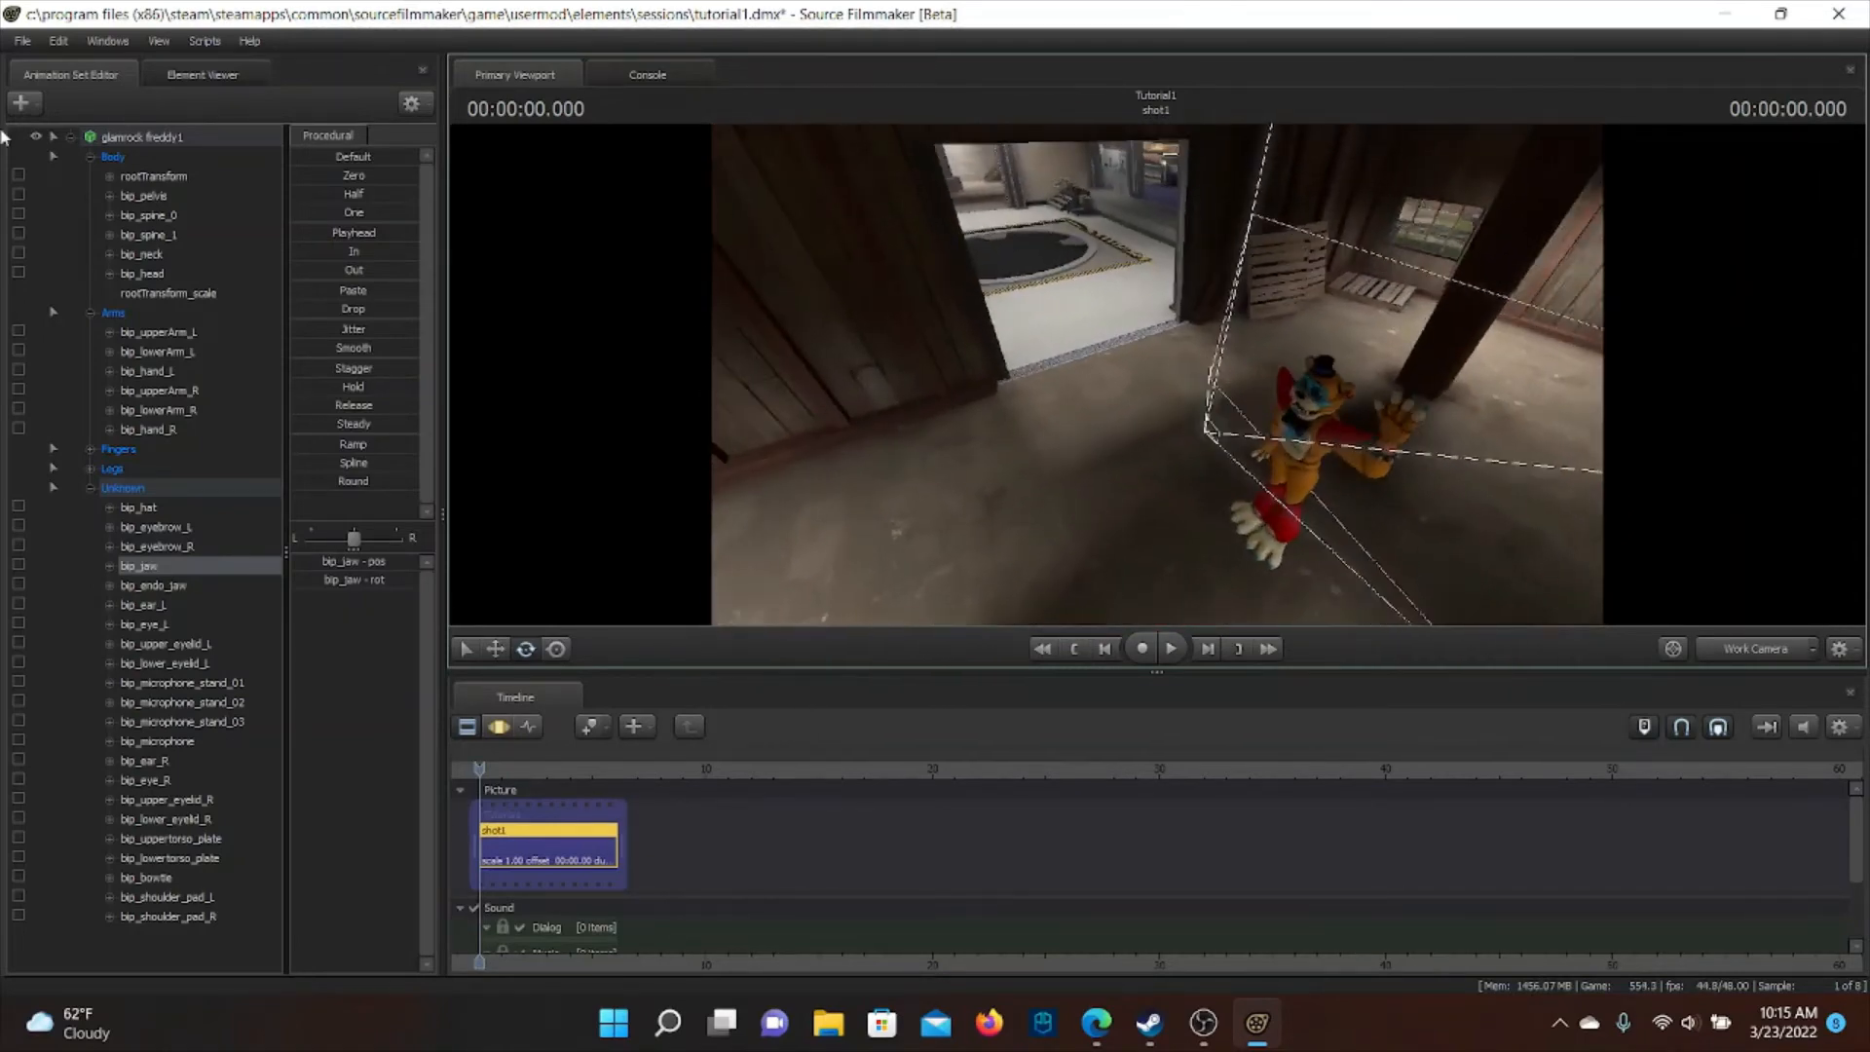
Create an animation set for a new light and select light1
click(35, 102)
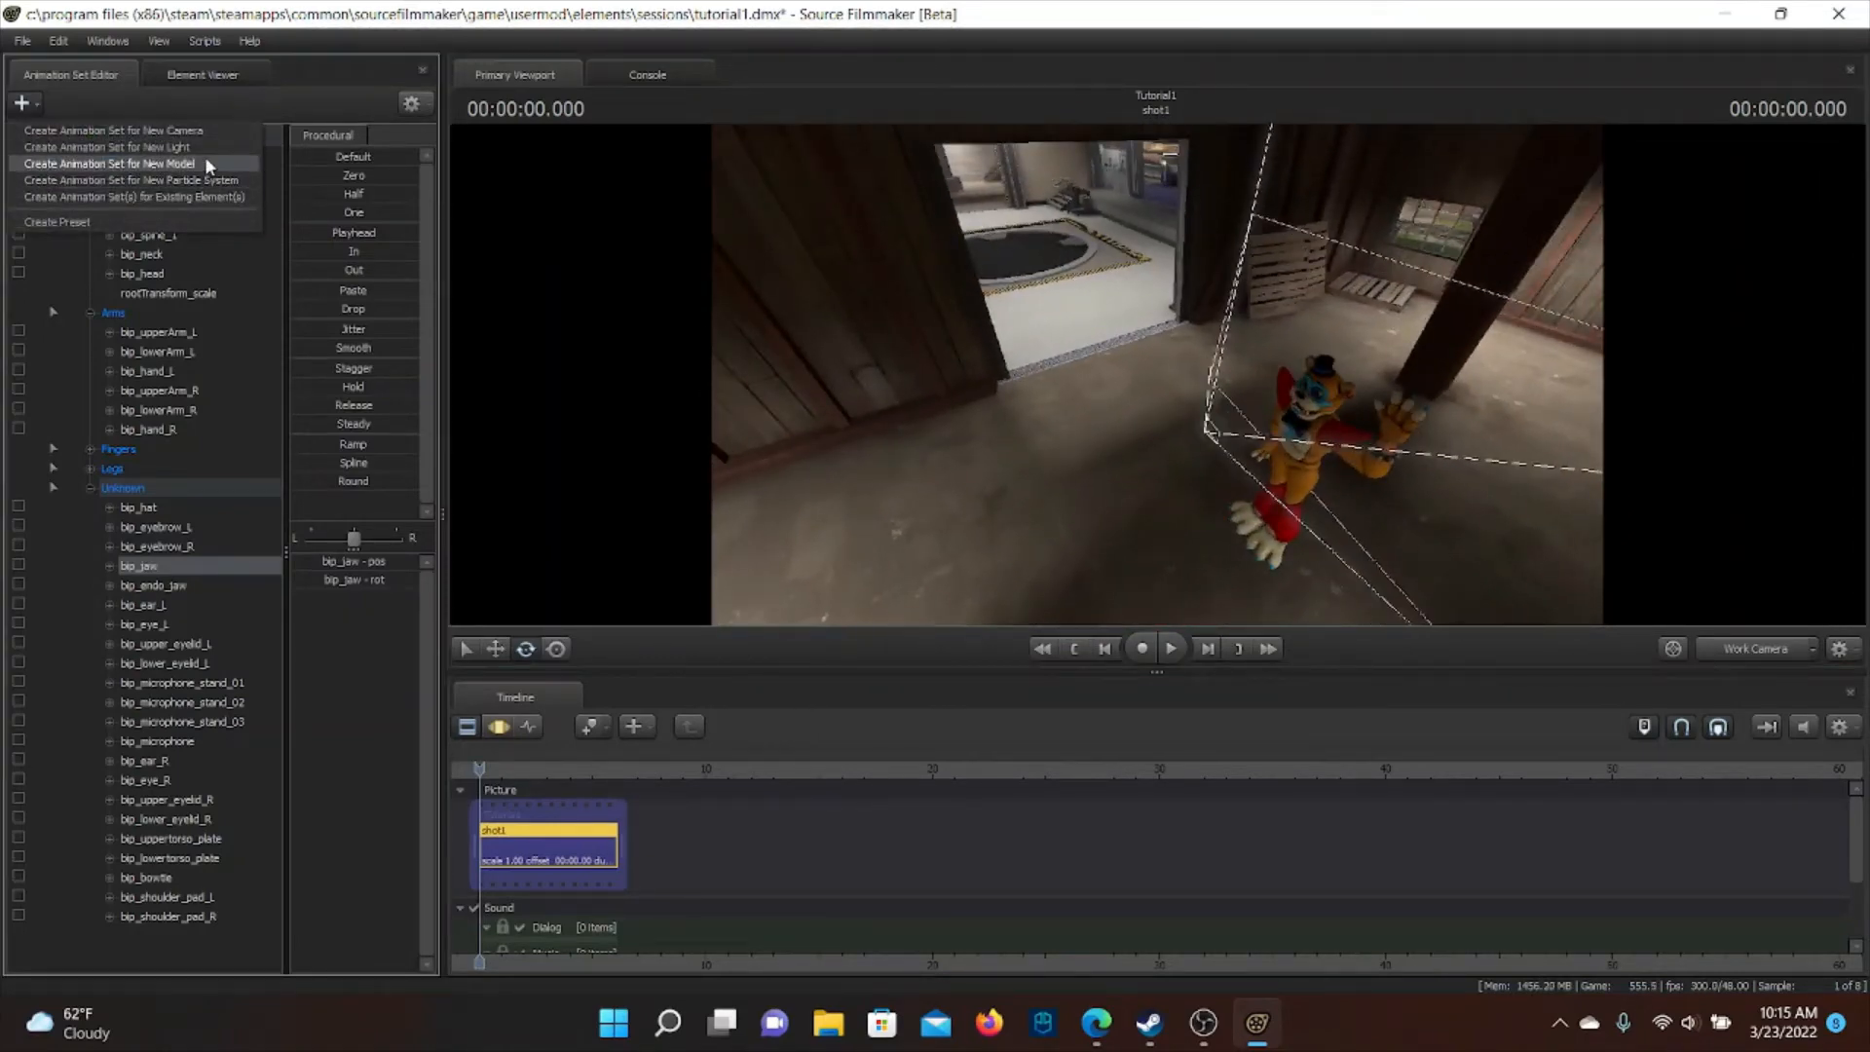
click(87, 146)
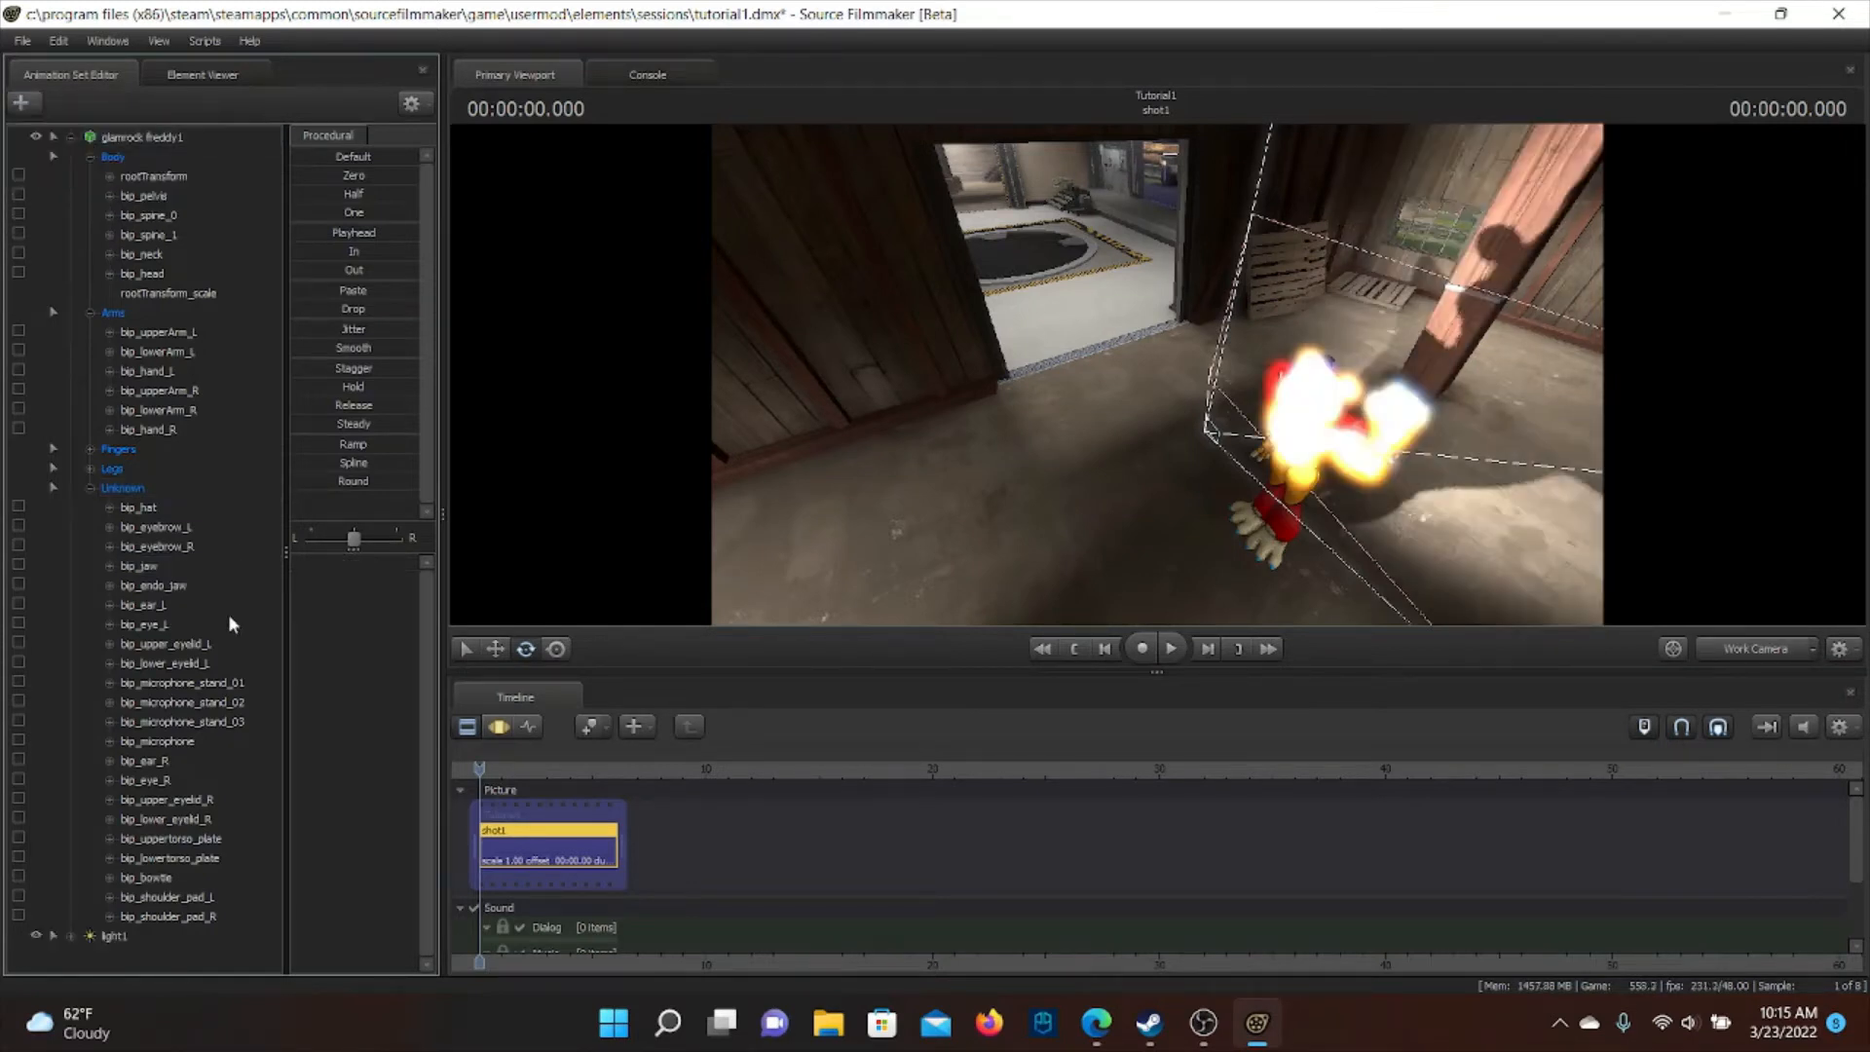
click(112, 936)
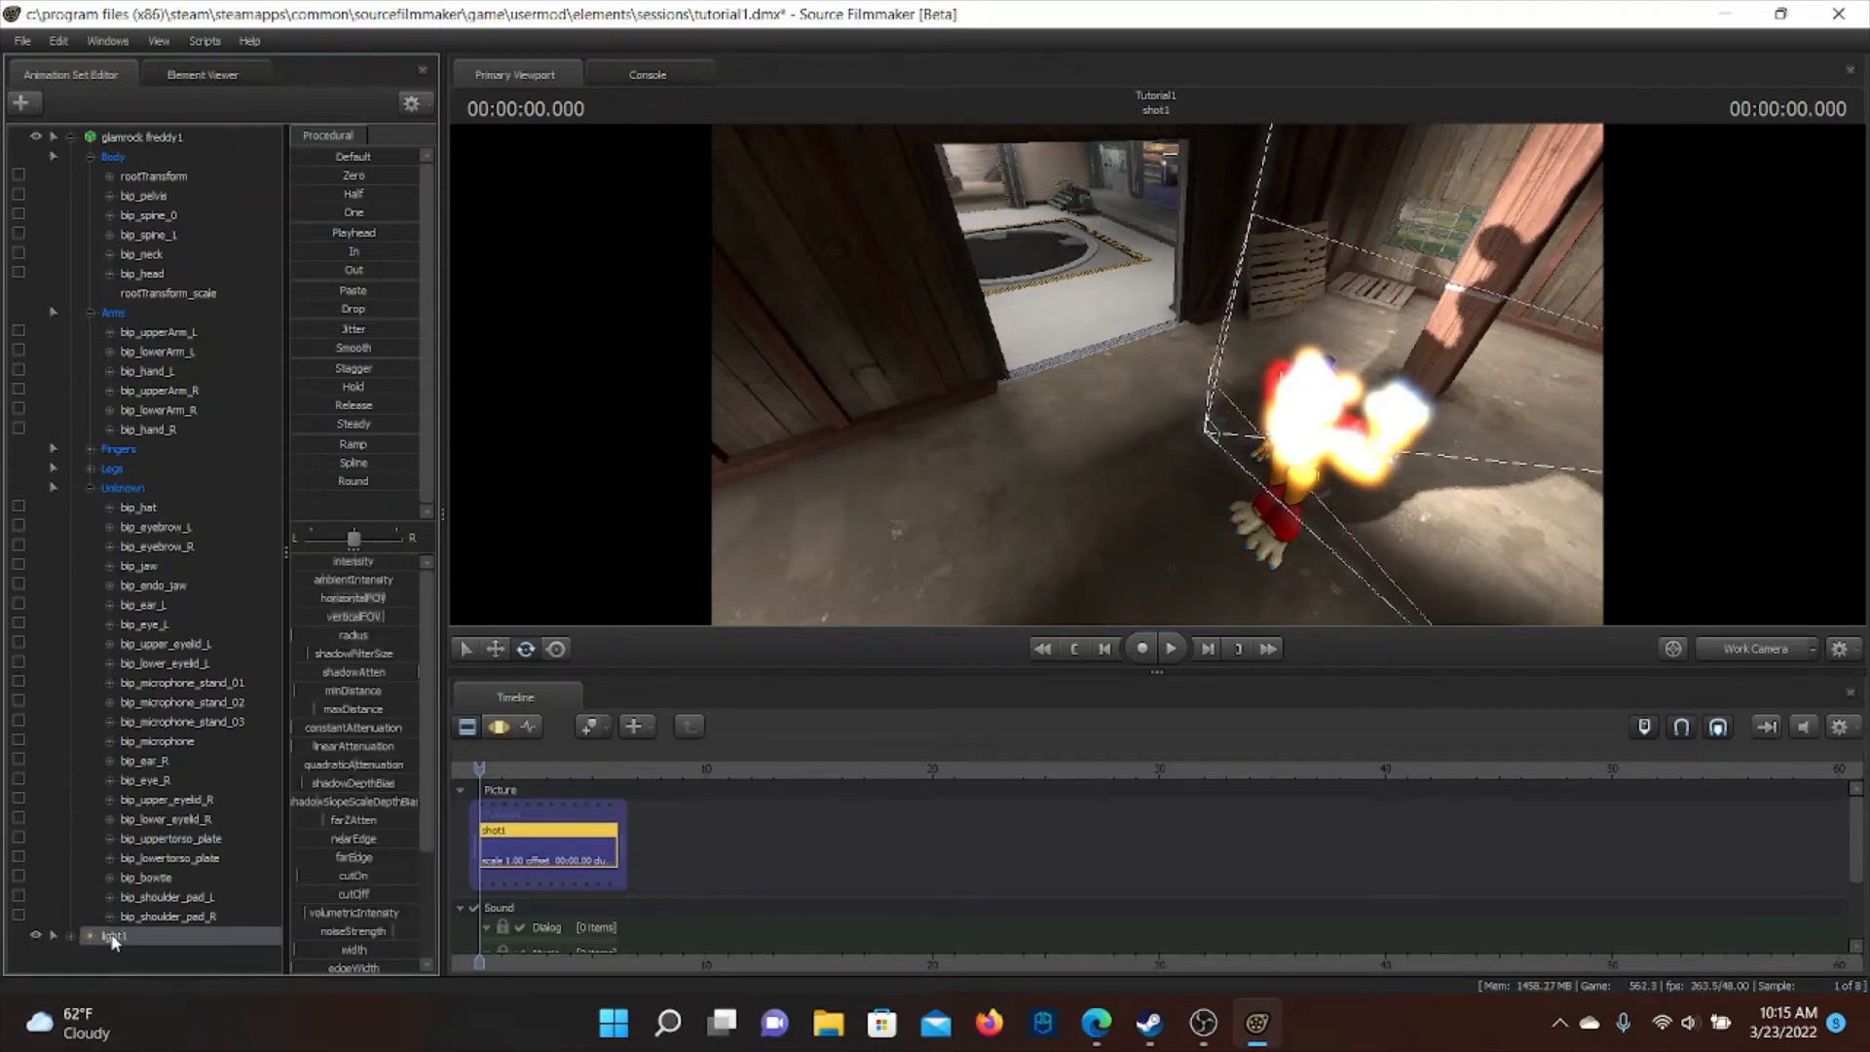
Look through light1 and, in the Motion Editor, reposition it farther back so it shines on Glamrock Freddy from the front
drag(117, 940, 950, 359)
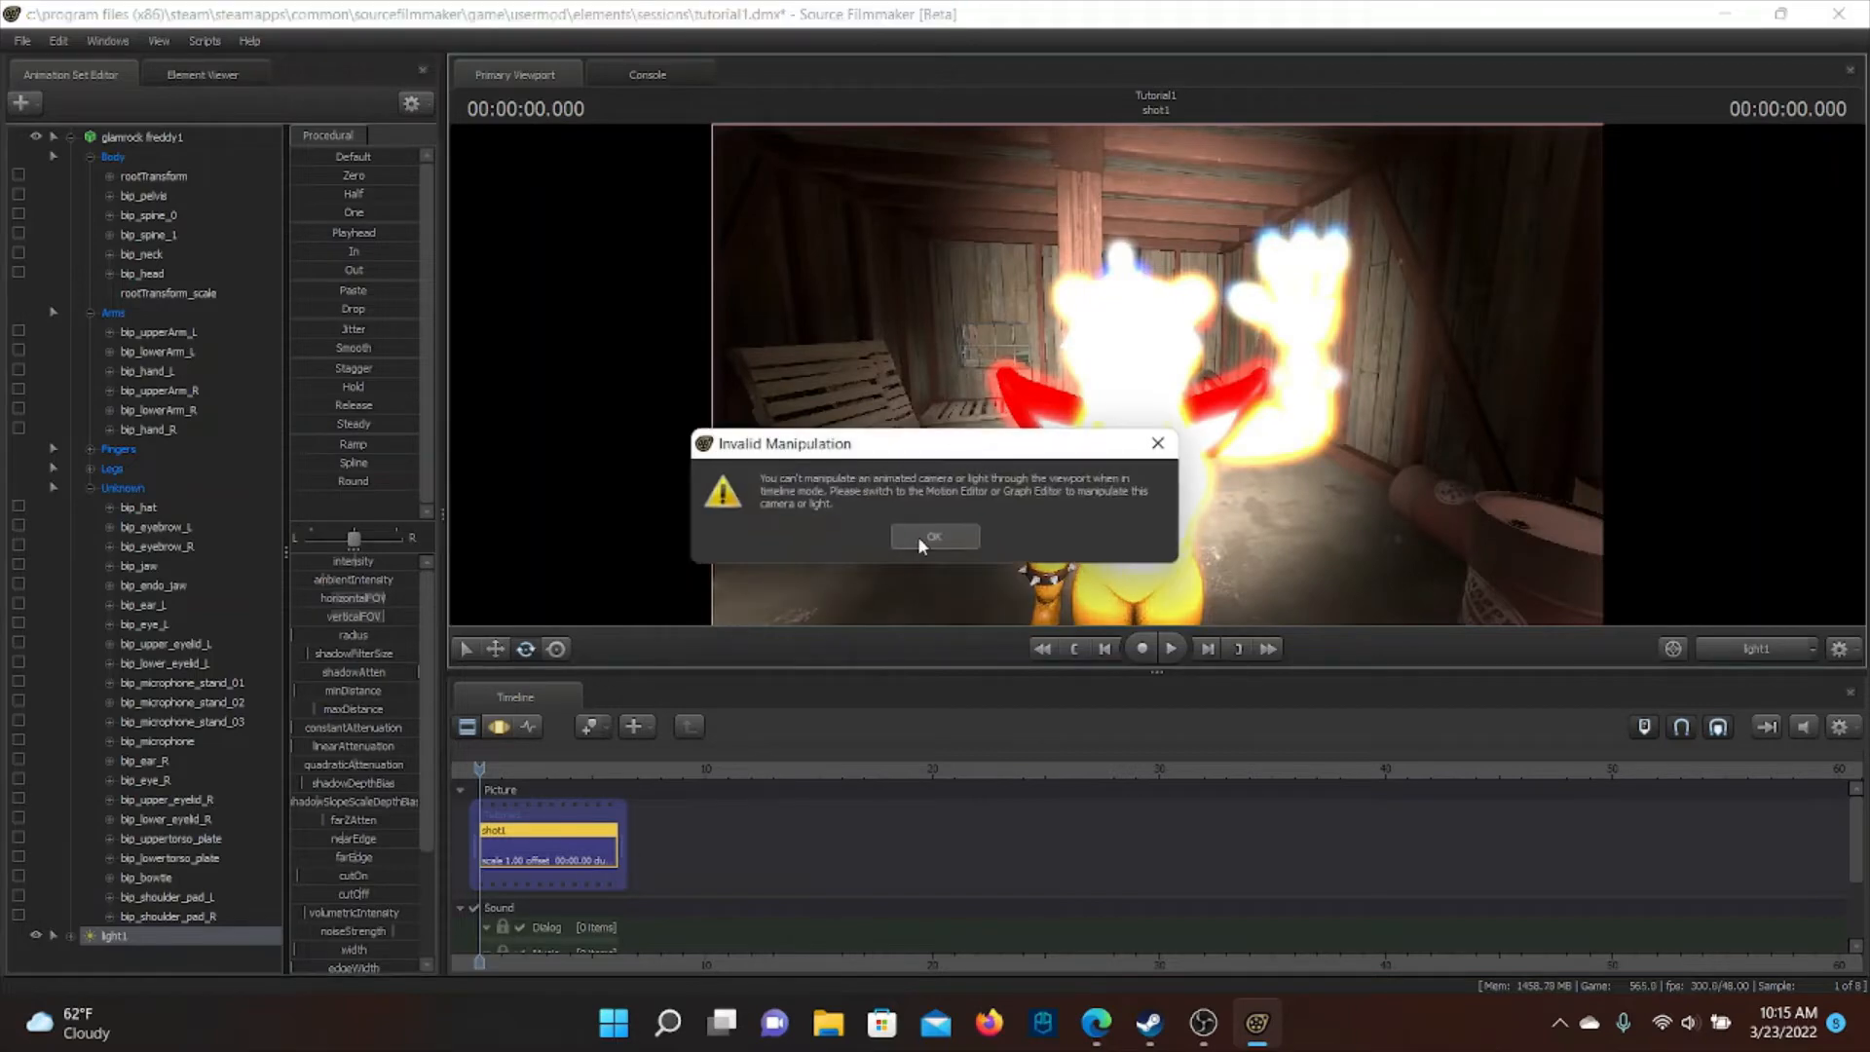
click(921, 540)
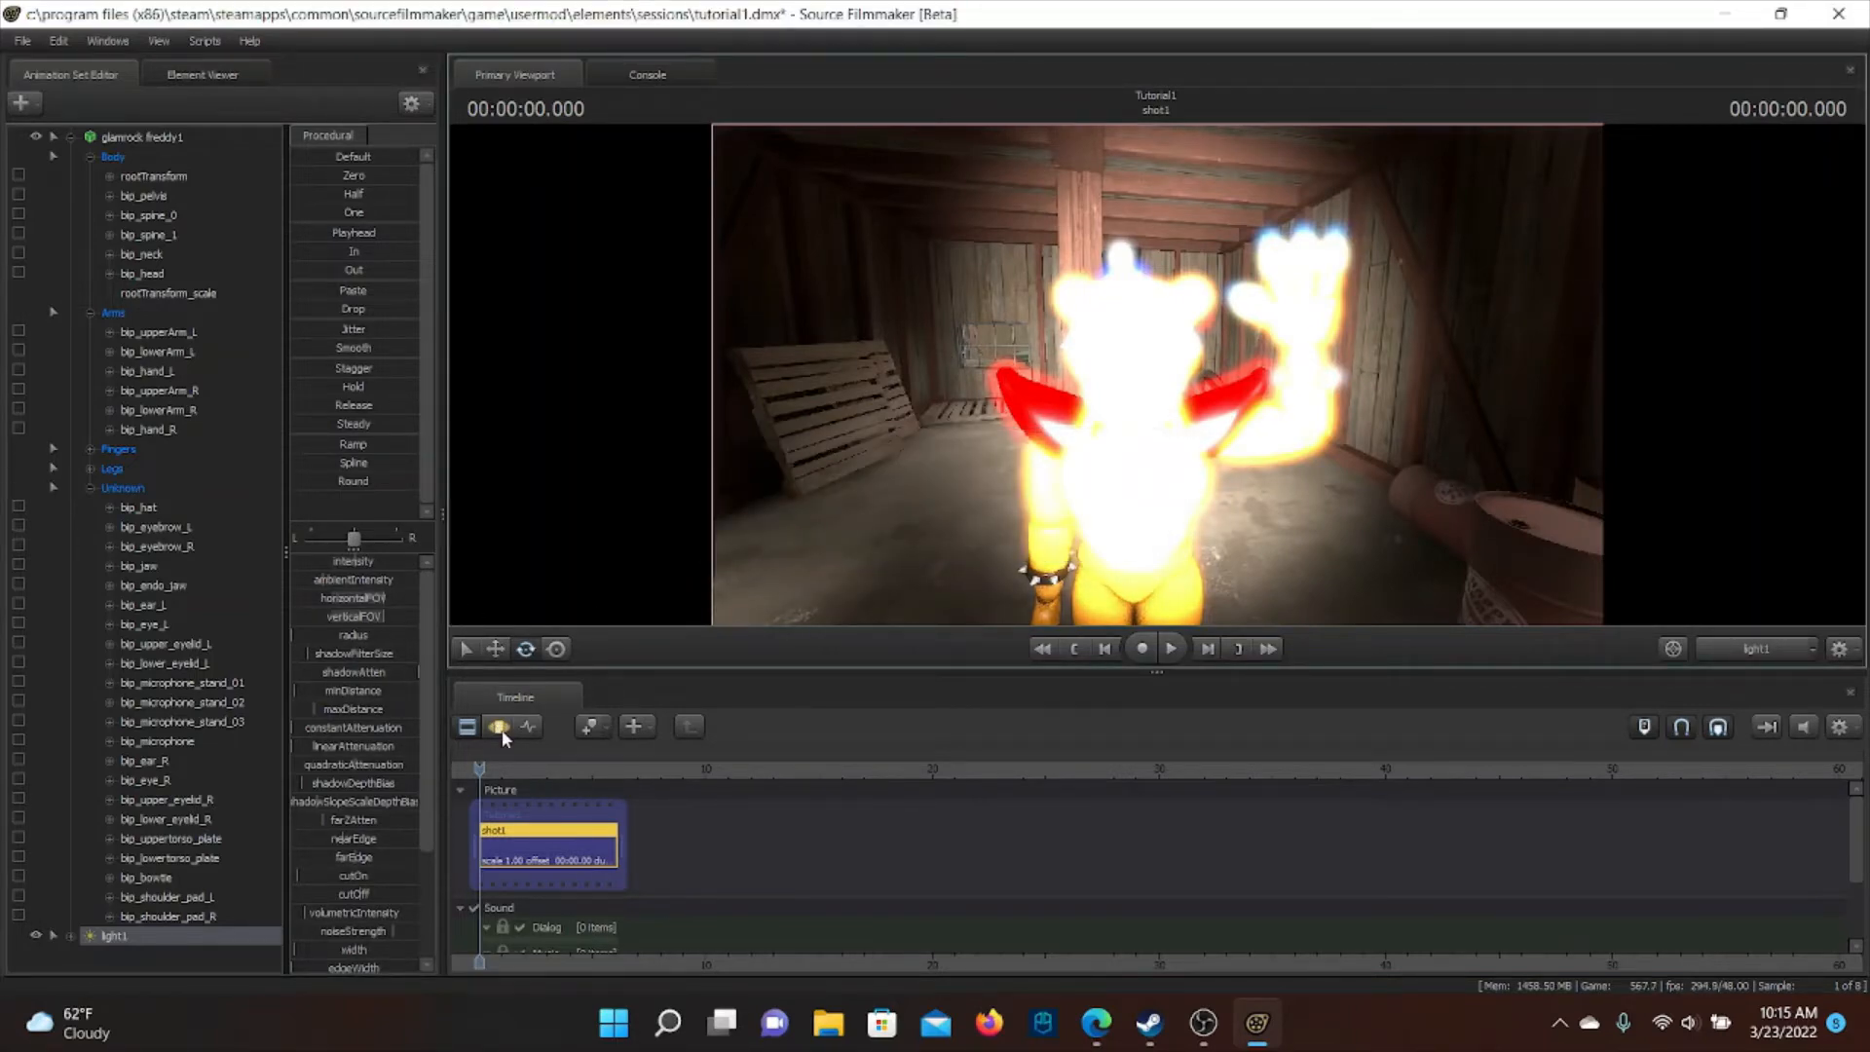
click(498, 727)
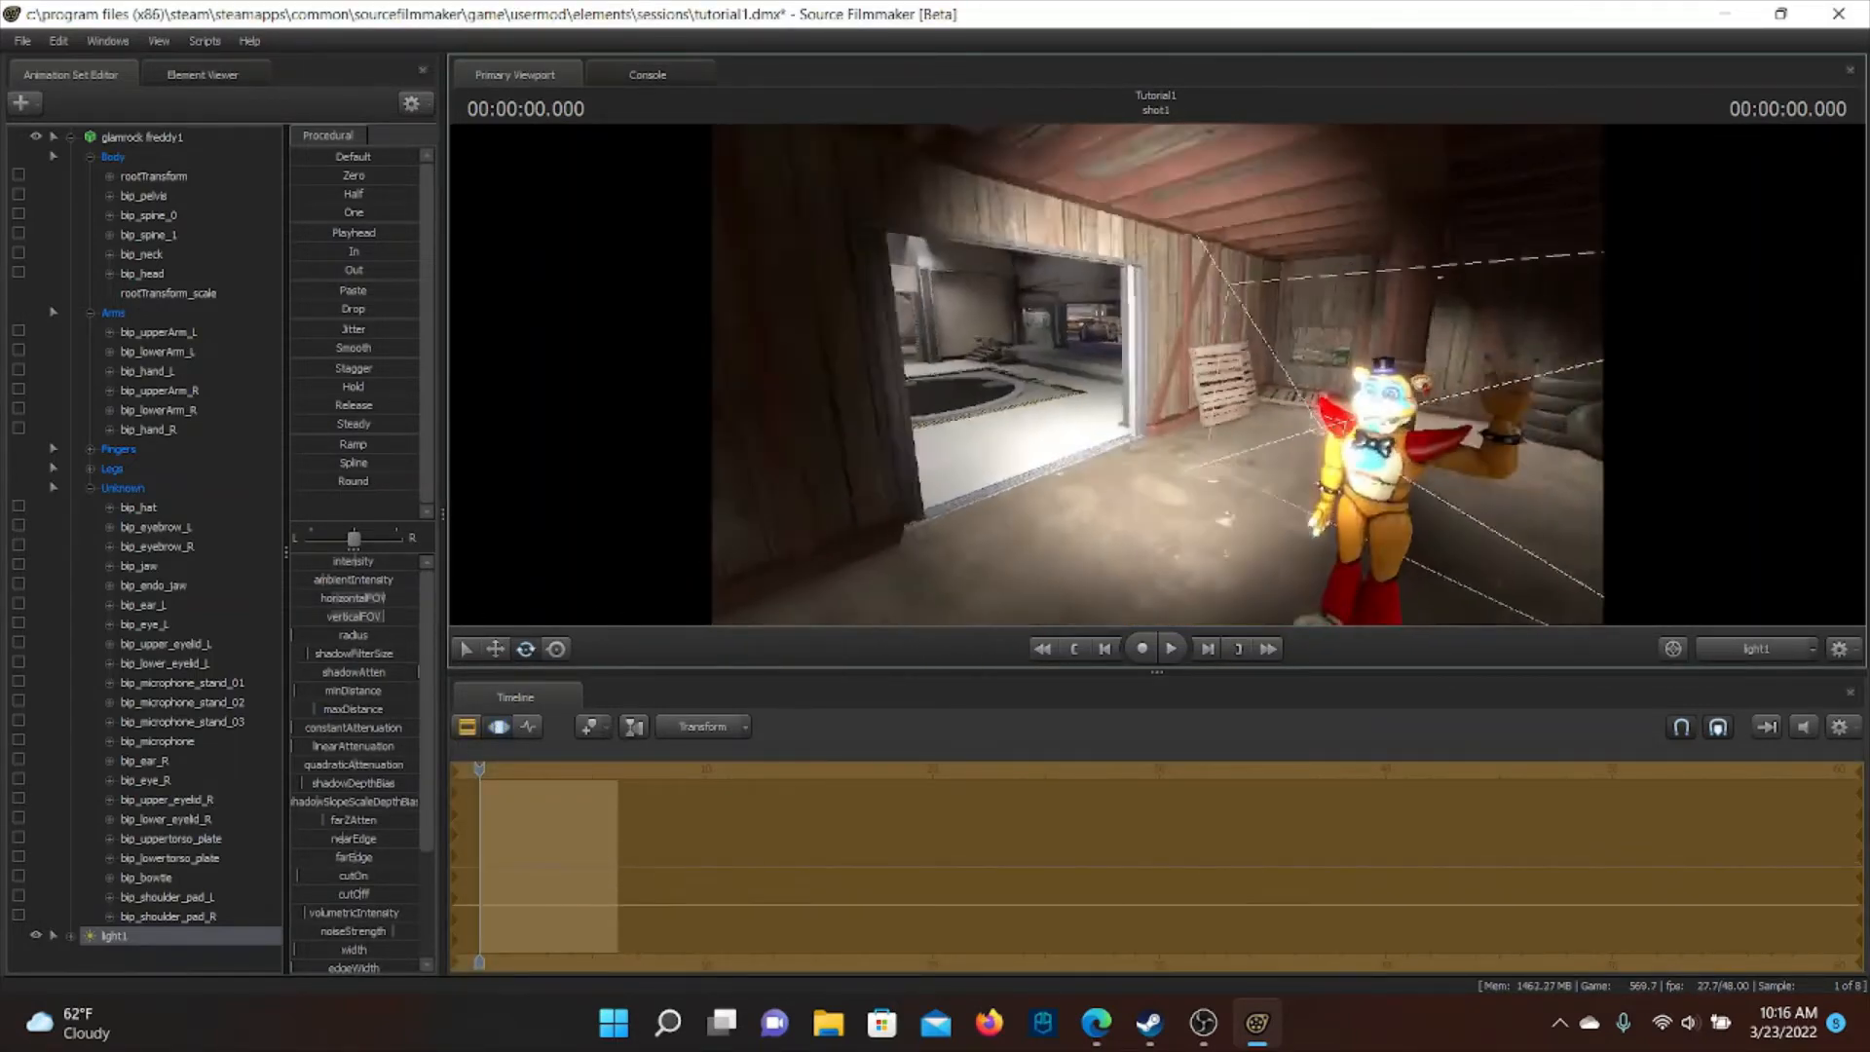
key(s)
drag(1157, 374, 1327, 331)
key(w)
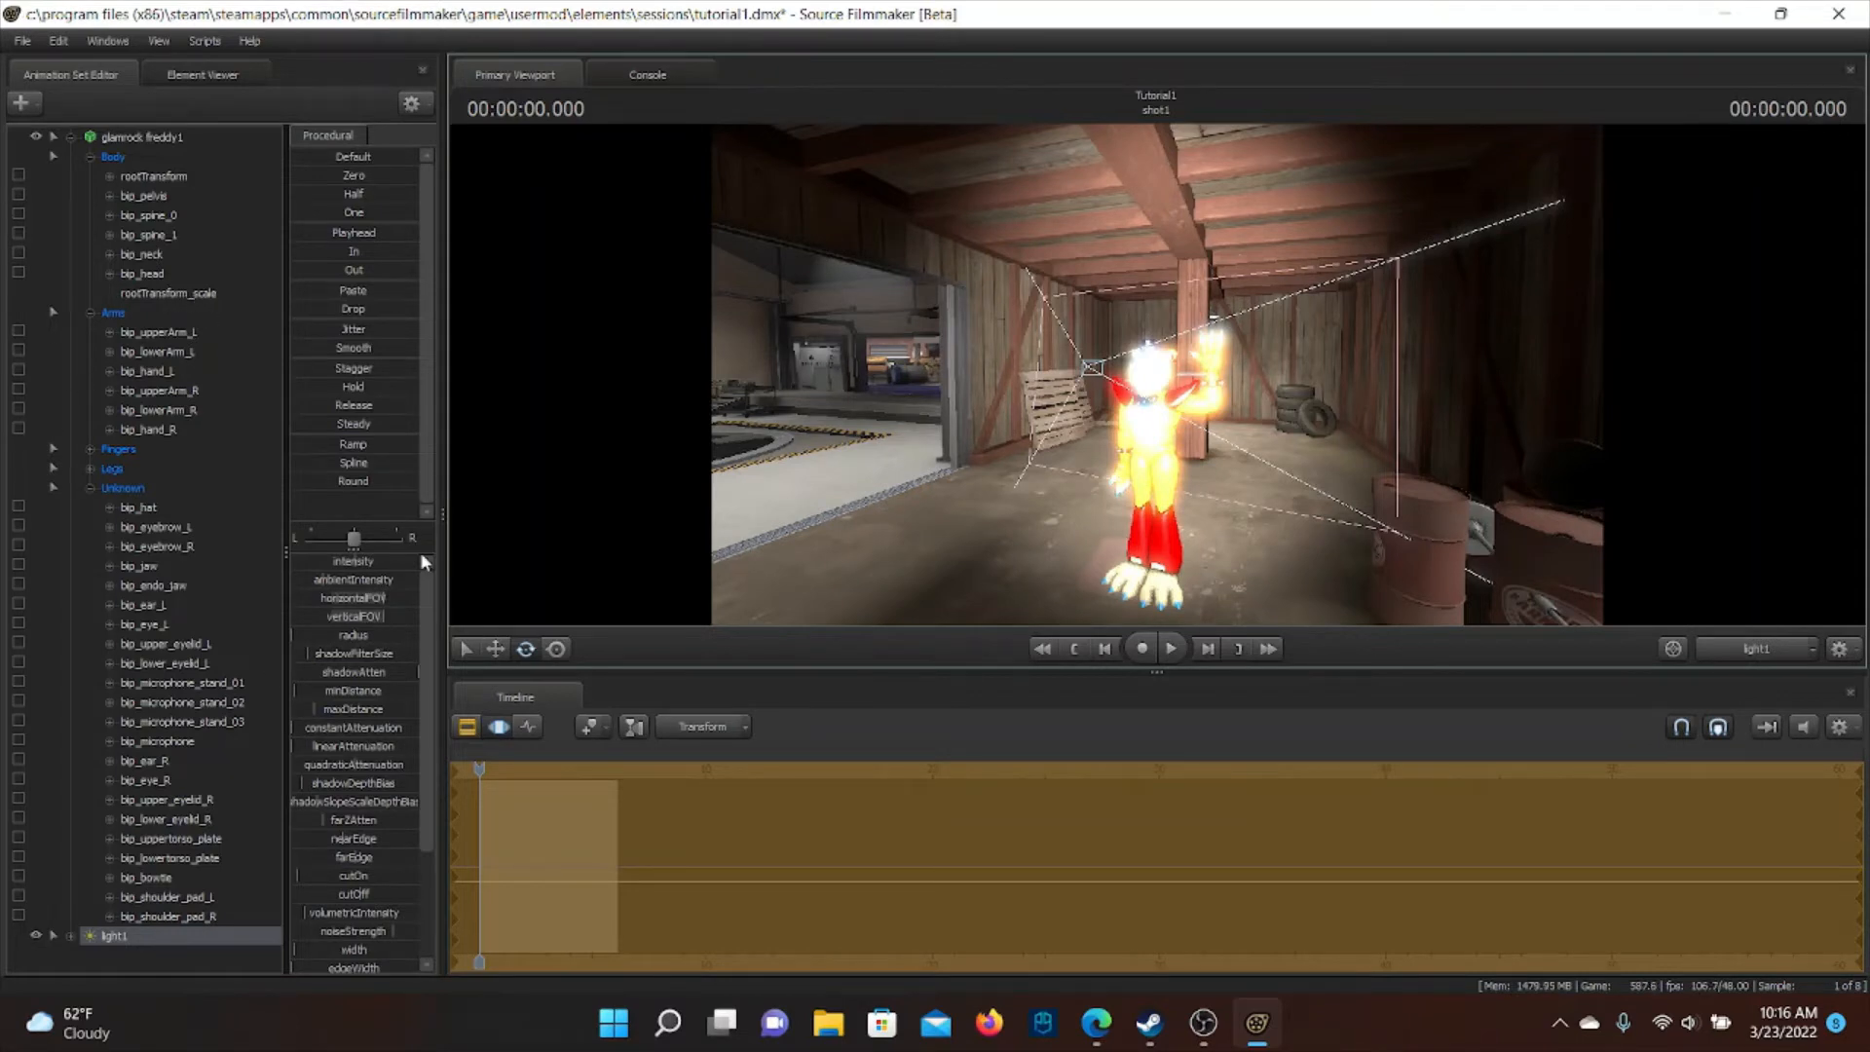
Lower light1's intensity and reduce its color_red to the minimum to tint the light cyan-green
mouse_move(363, 563)
mouse_down()
mouse_move(293, 562)
mouse_move(341, 565)
mouse_up()
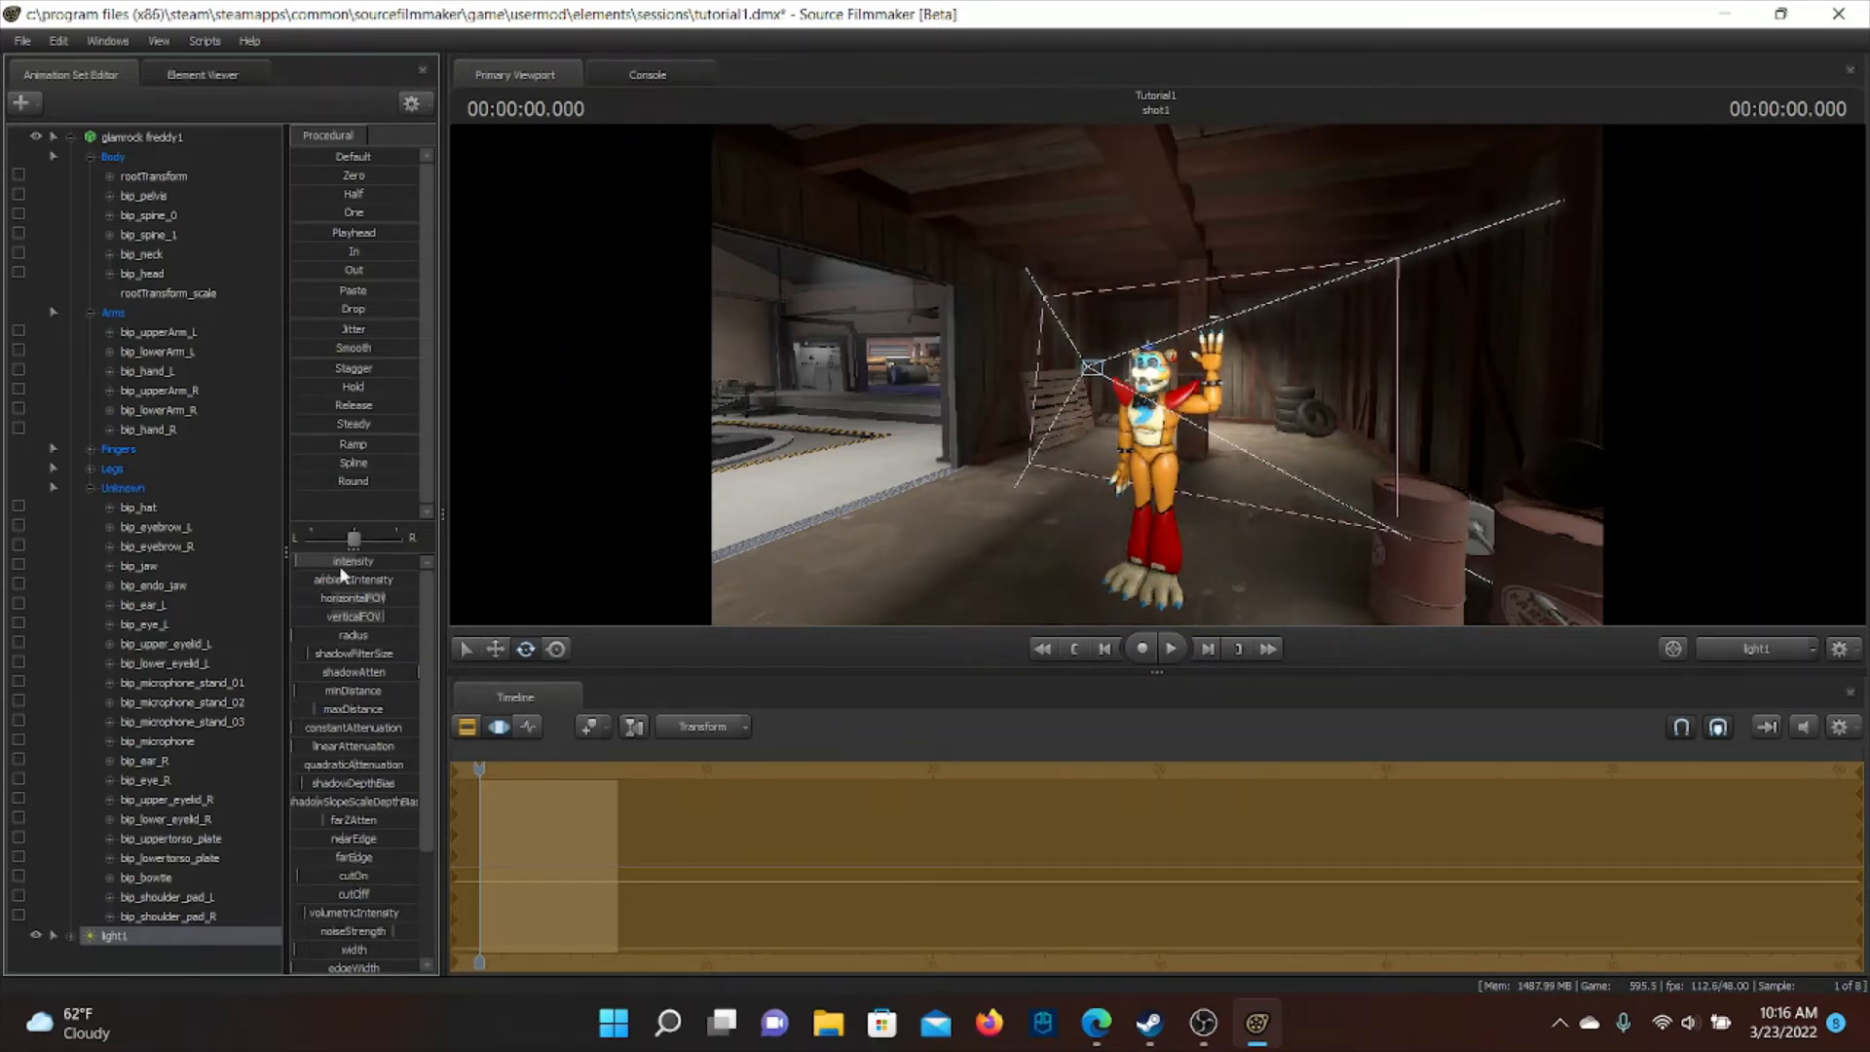
scroll(351, 803, down, 3)
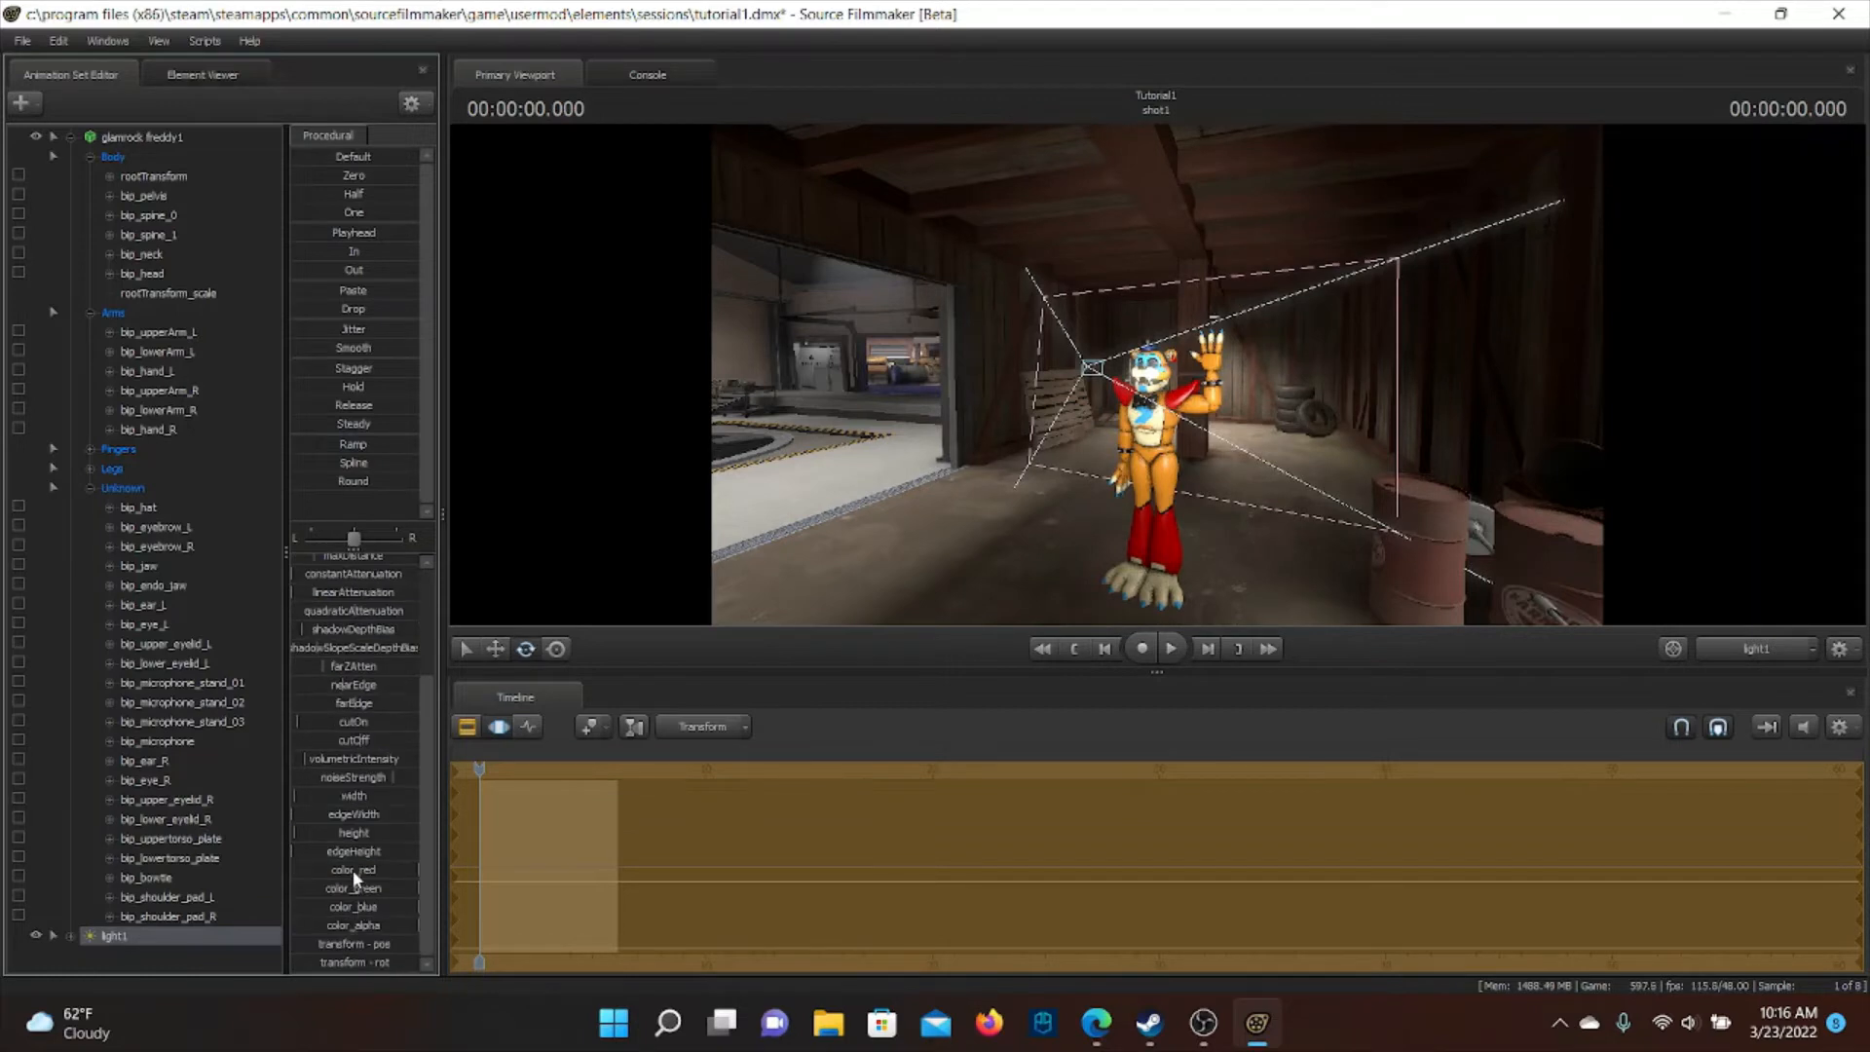
drag(353, 870, 417, 870)
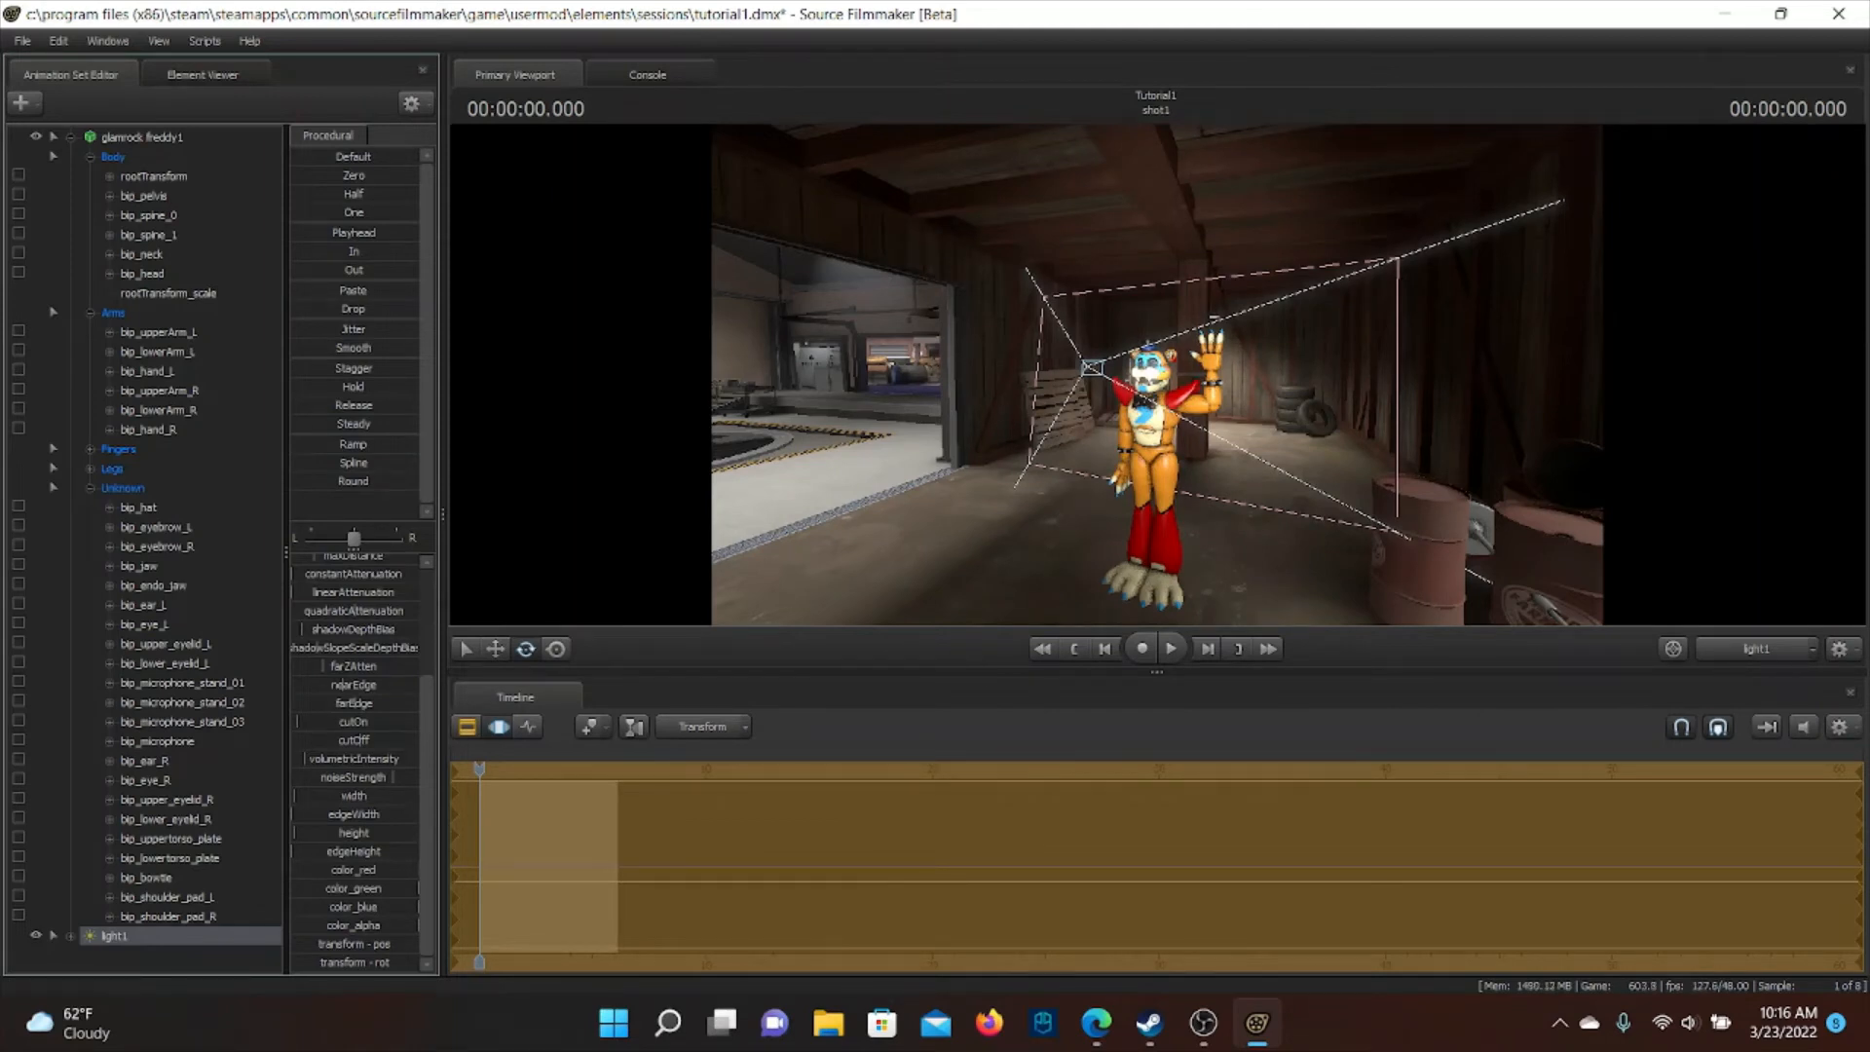
drag(374, 888, 417, 907)
drag(392, 868, 3, 845)
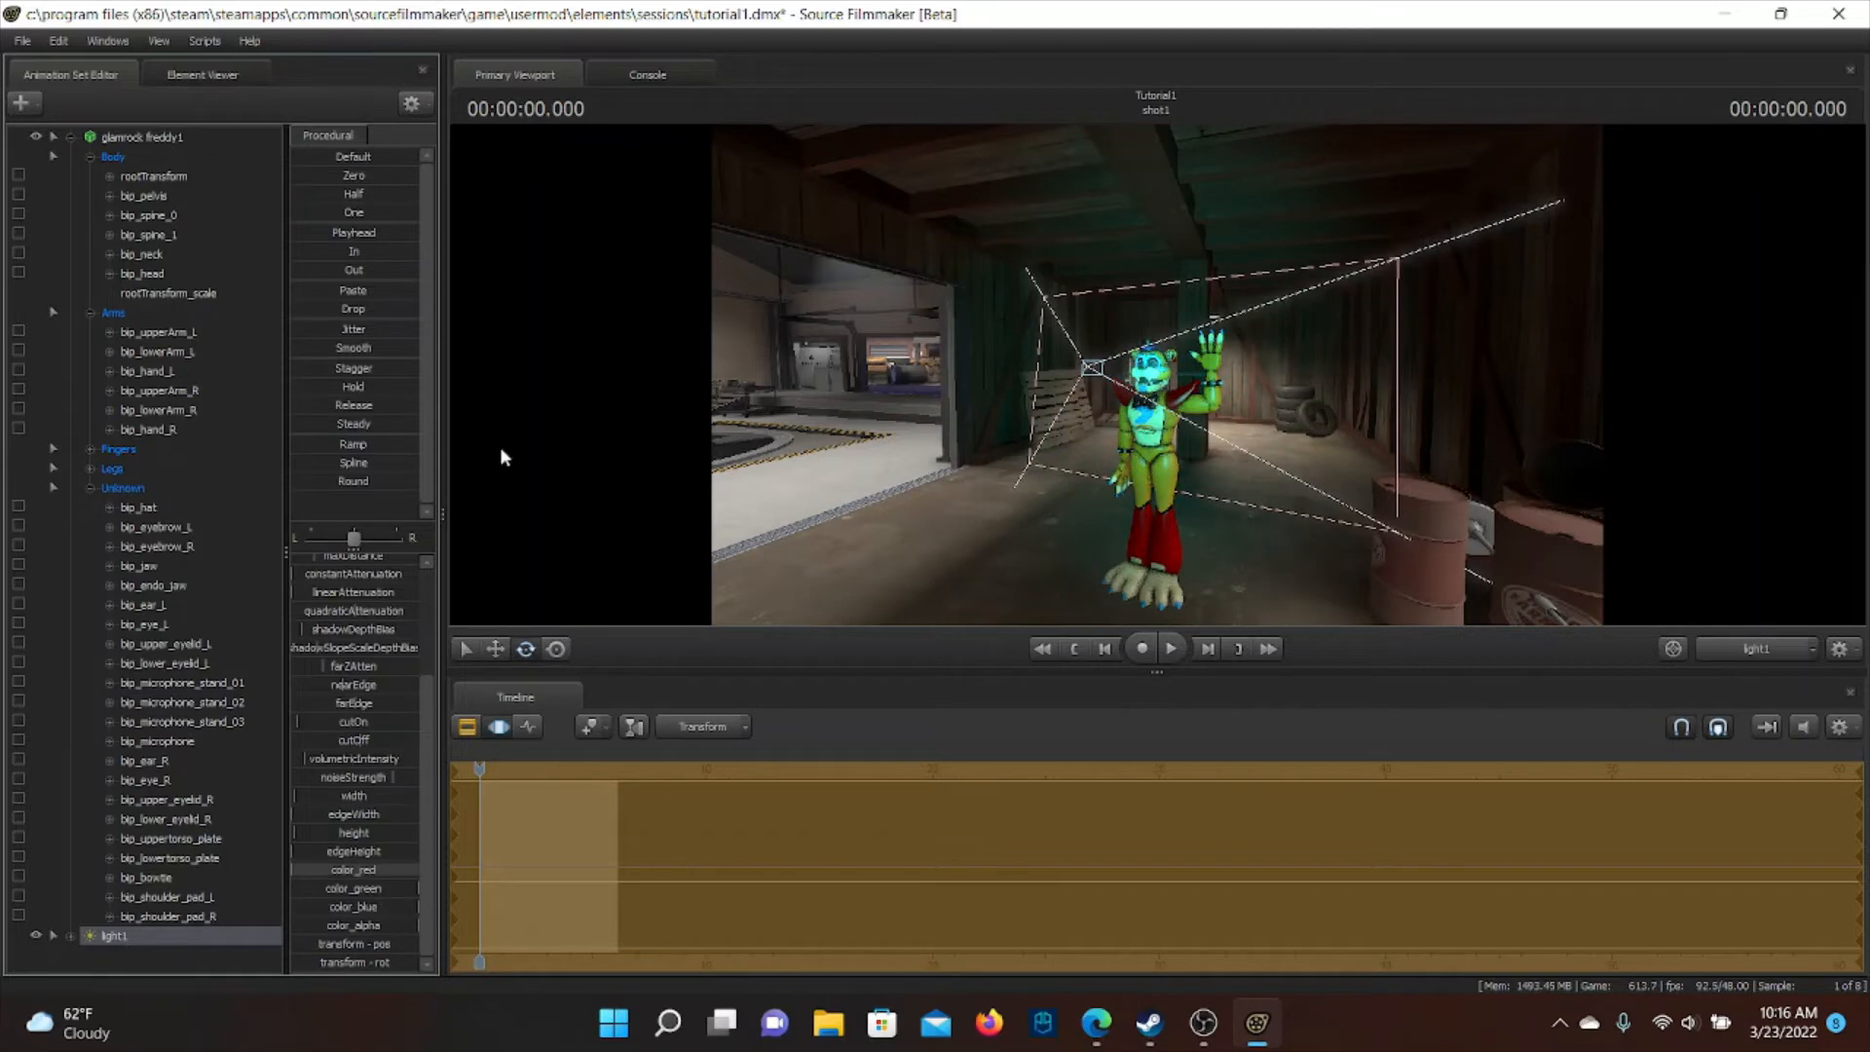
Switch the viewport to camera1, play shot1 under the new light, and bring the playhead back to 00:00:00.166
click(1761, 651)
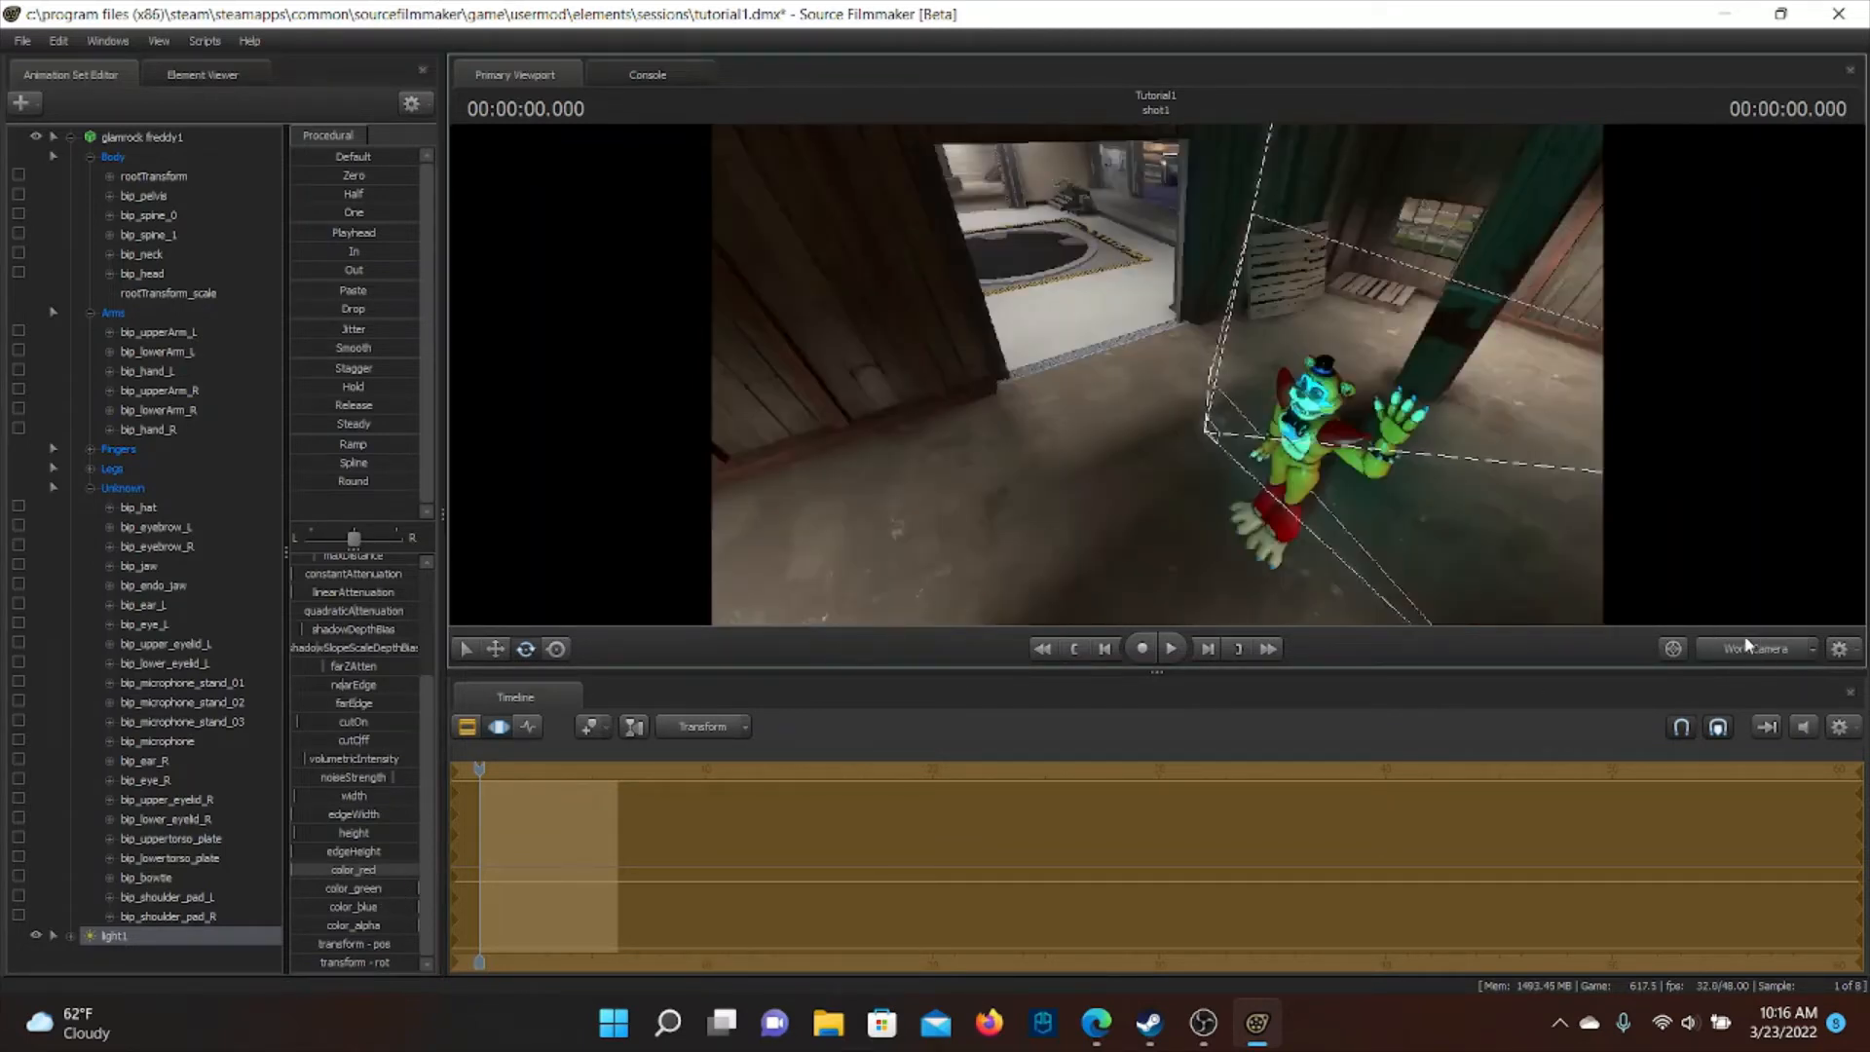
click(1748, 648)
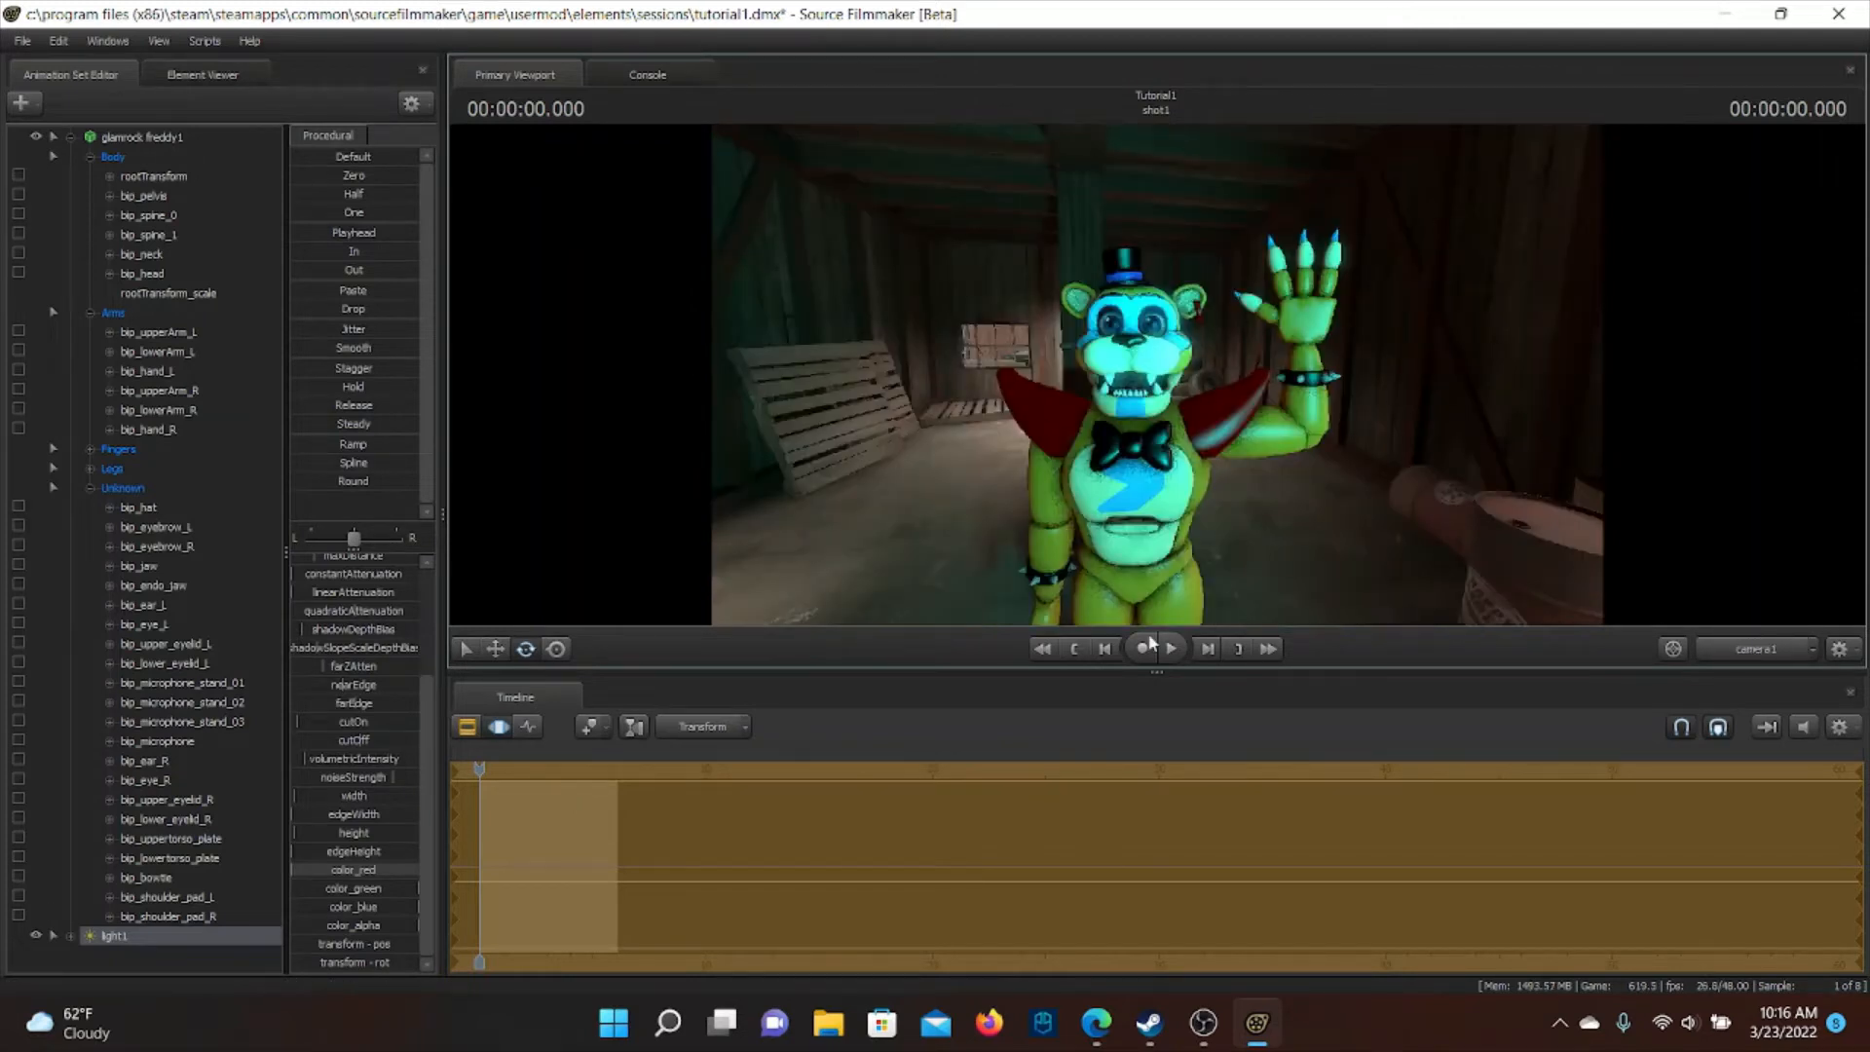
key(space)
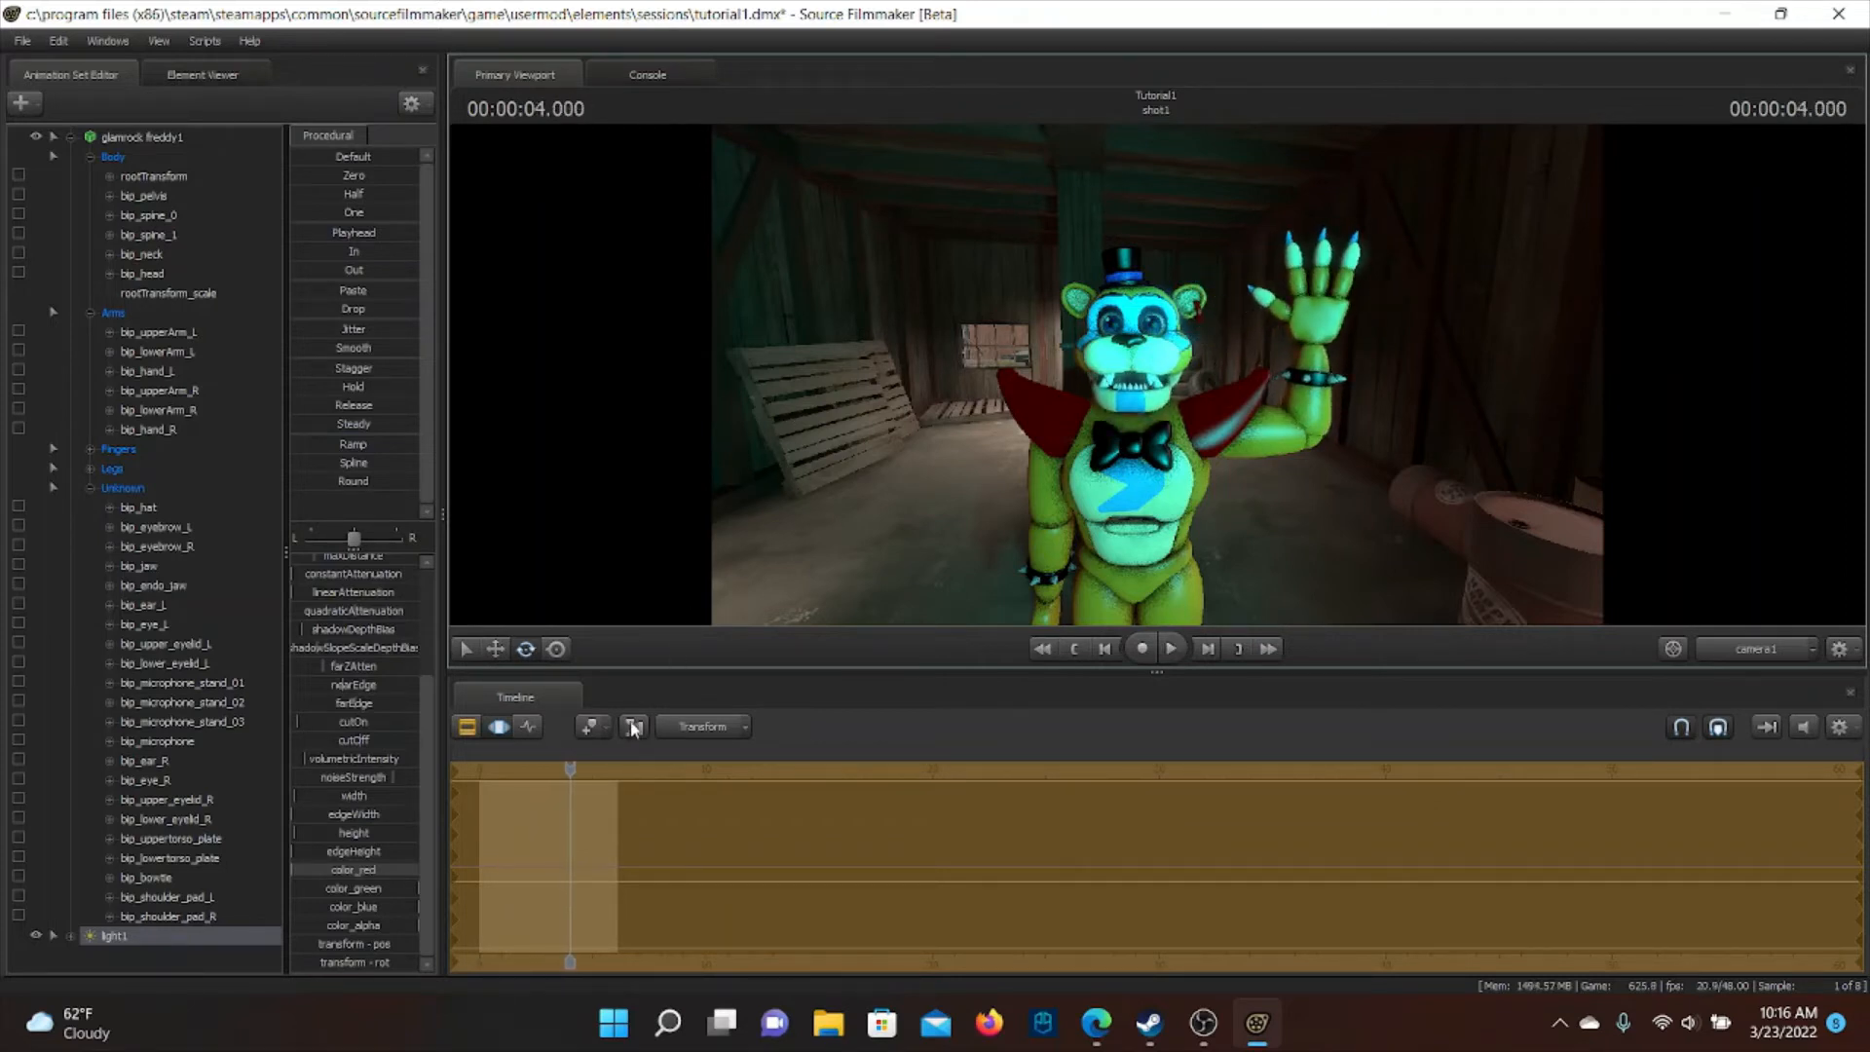
drag(564, 770, 461, 767)
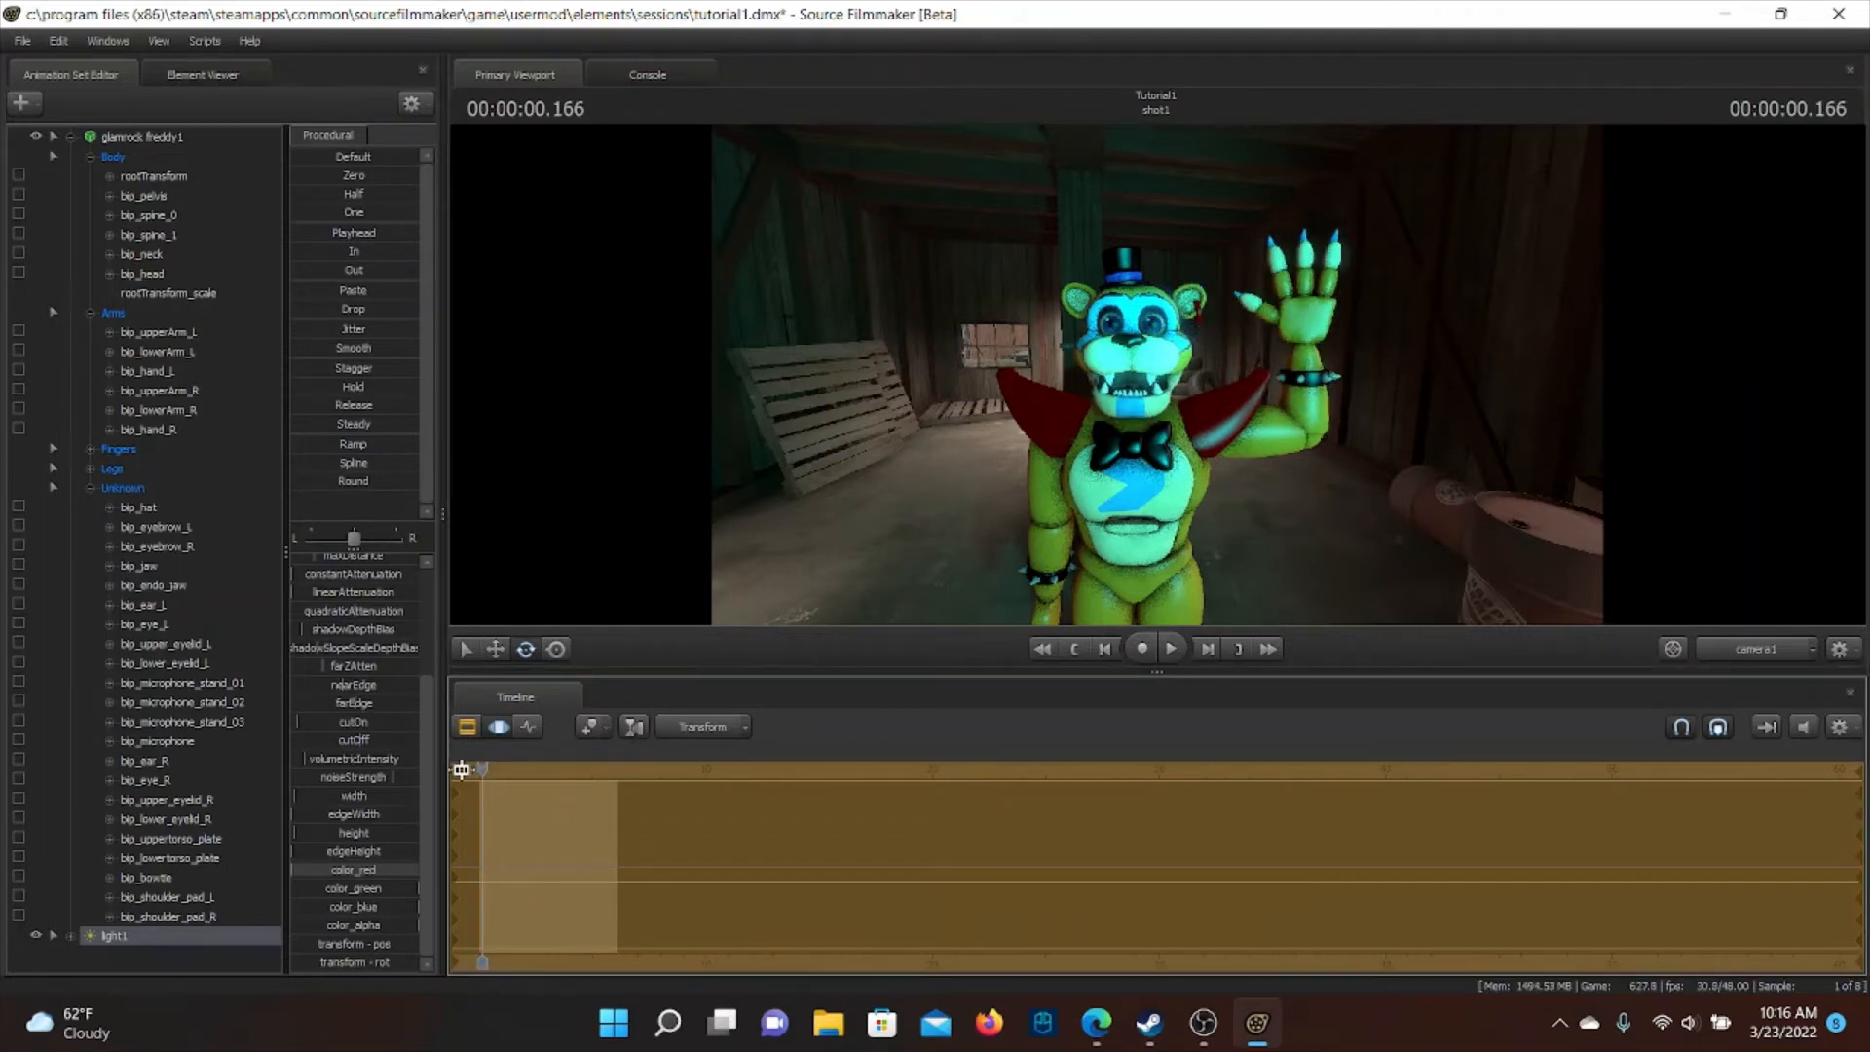
Set the playhead to 00:00:00.041 in the Graph Editor and create an animation set for camera1
click(471, 731)
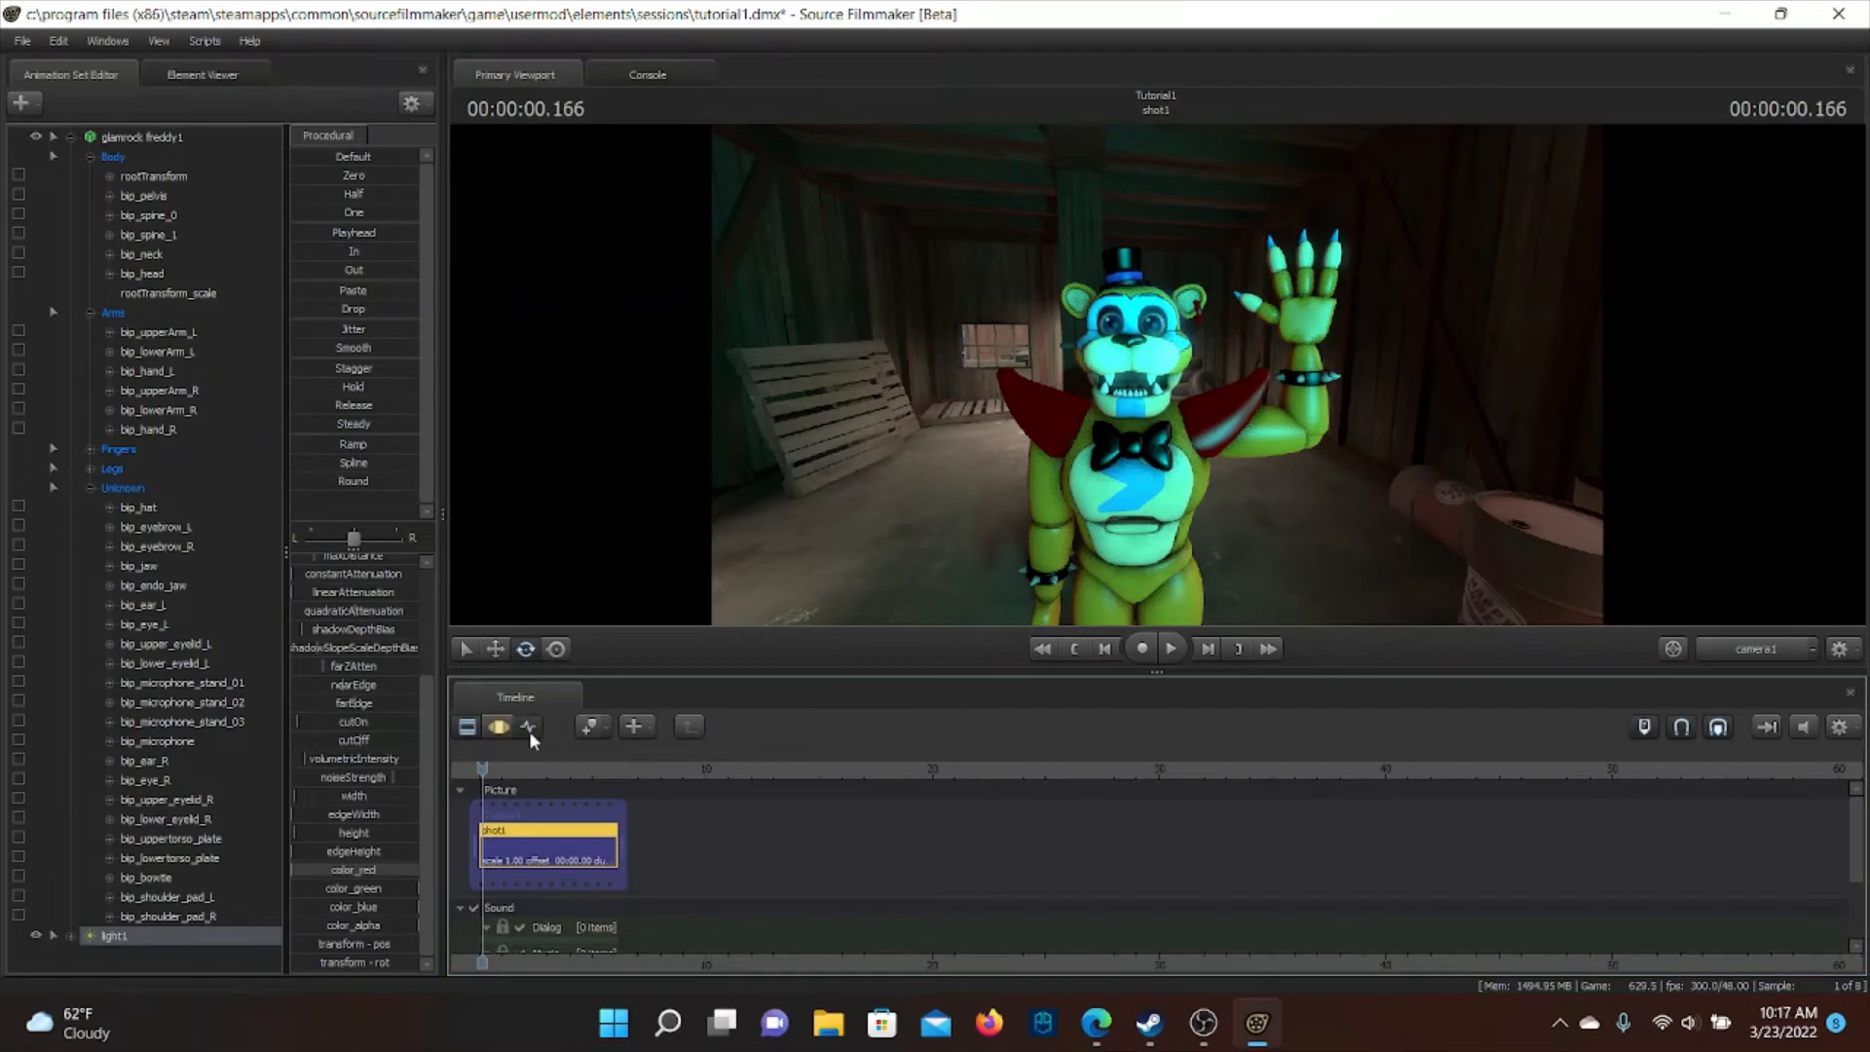
click(529, 728)
click(480, 770)
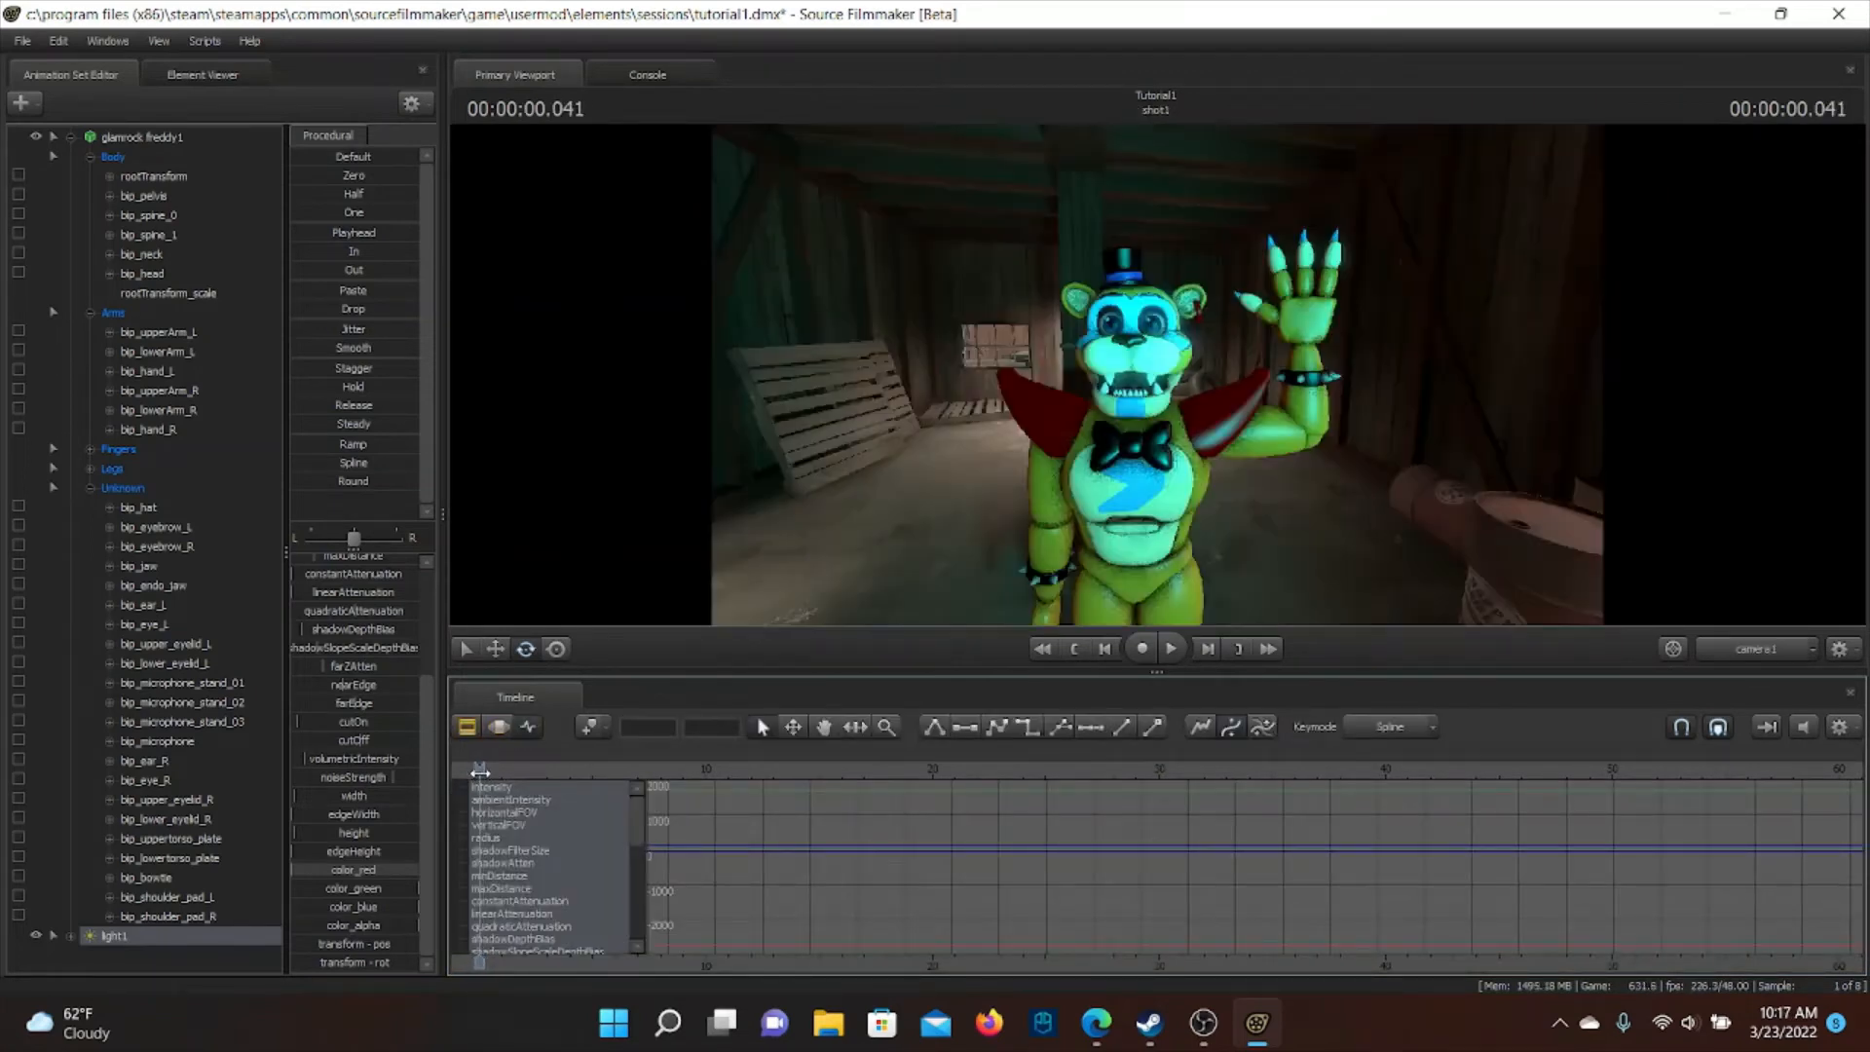
click(1815, 657)
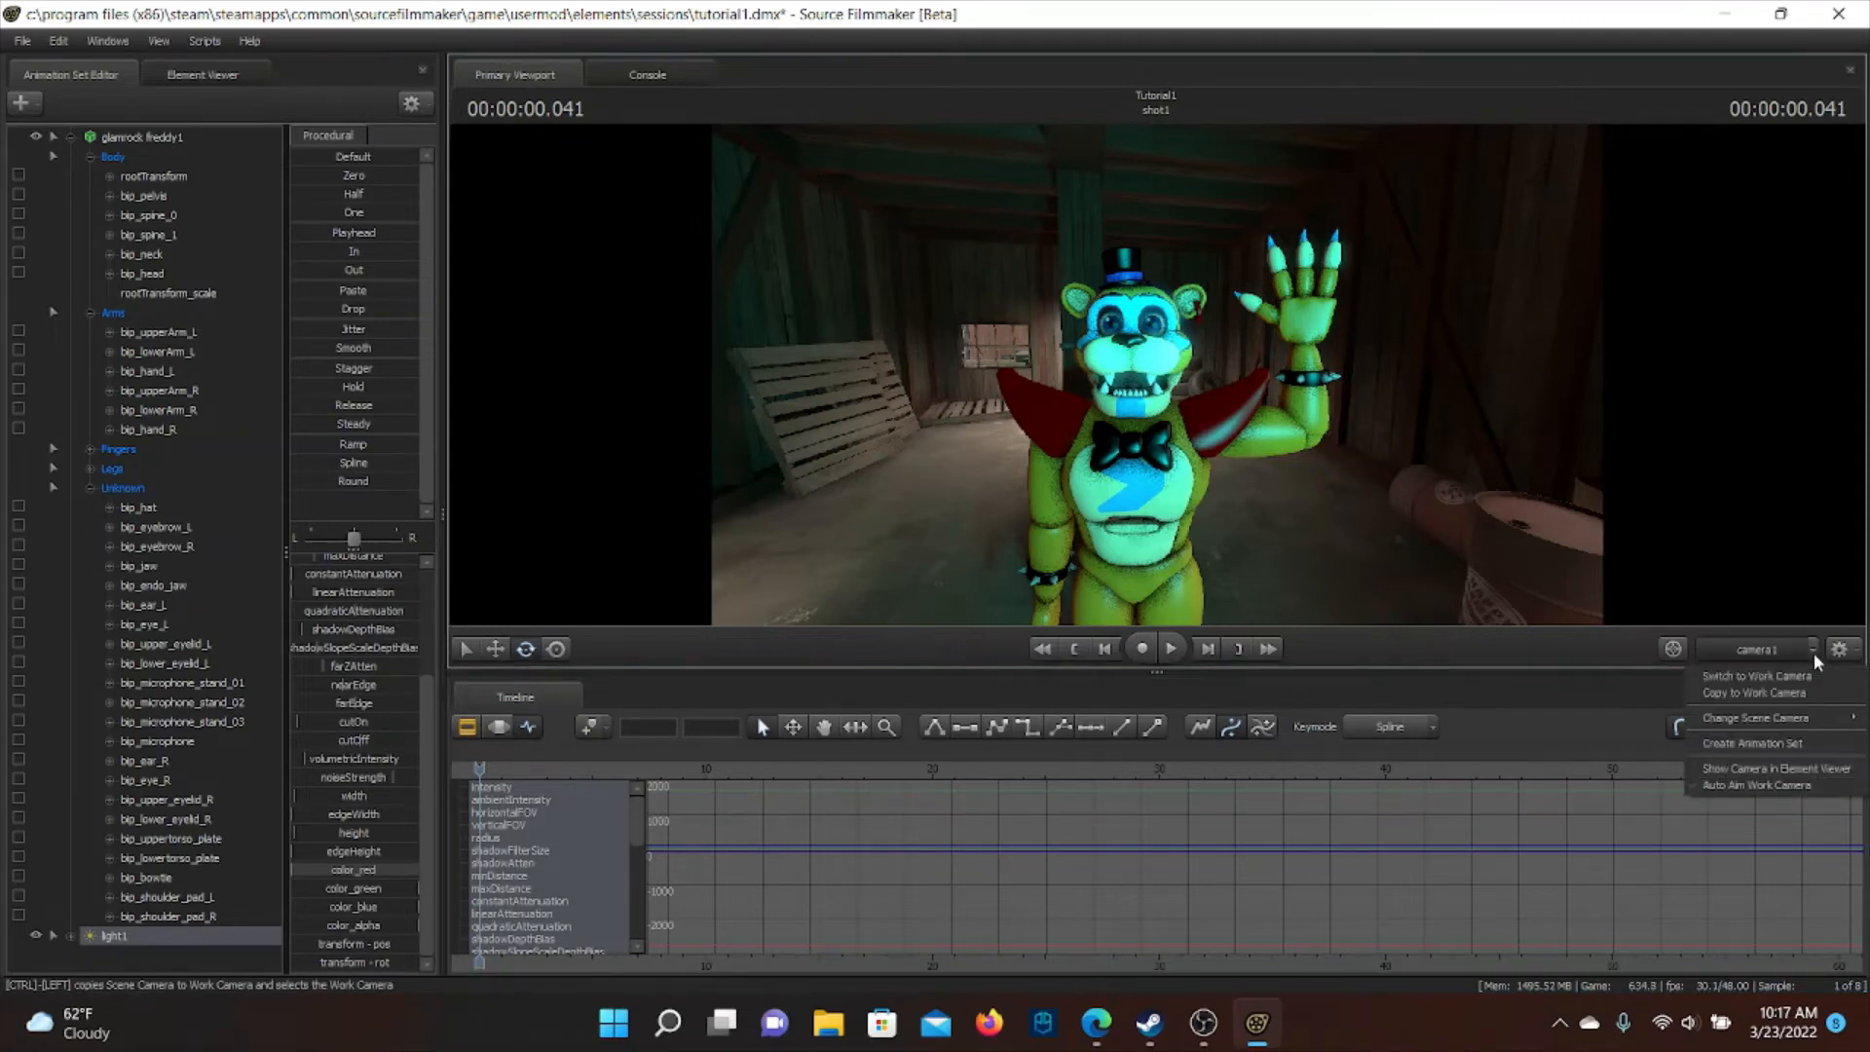
click(1787, 744)
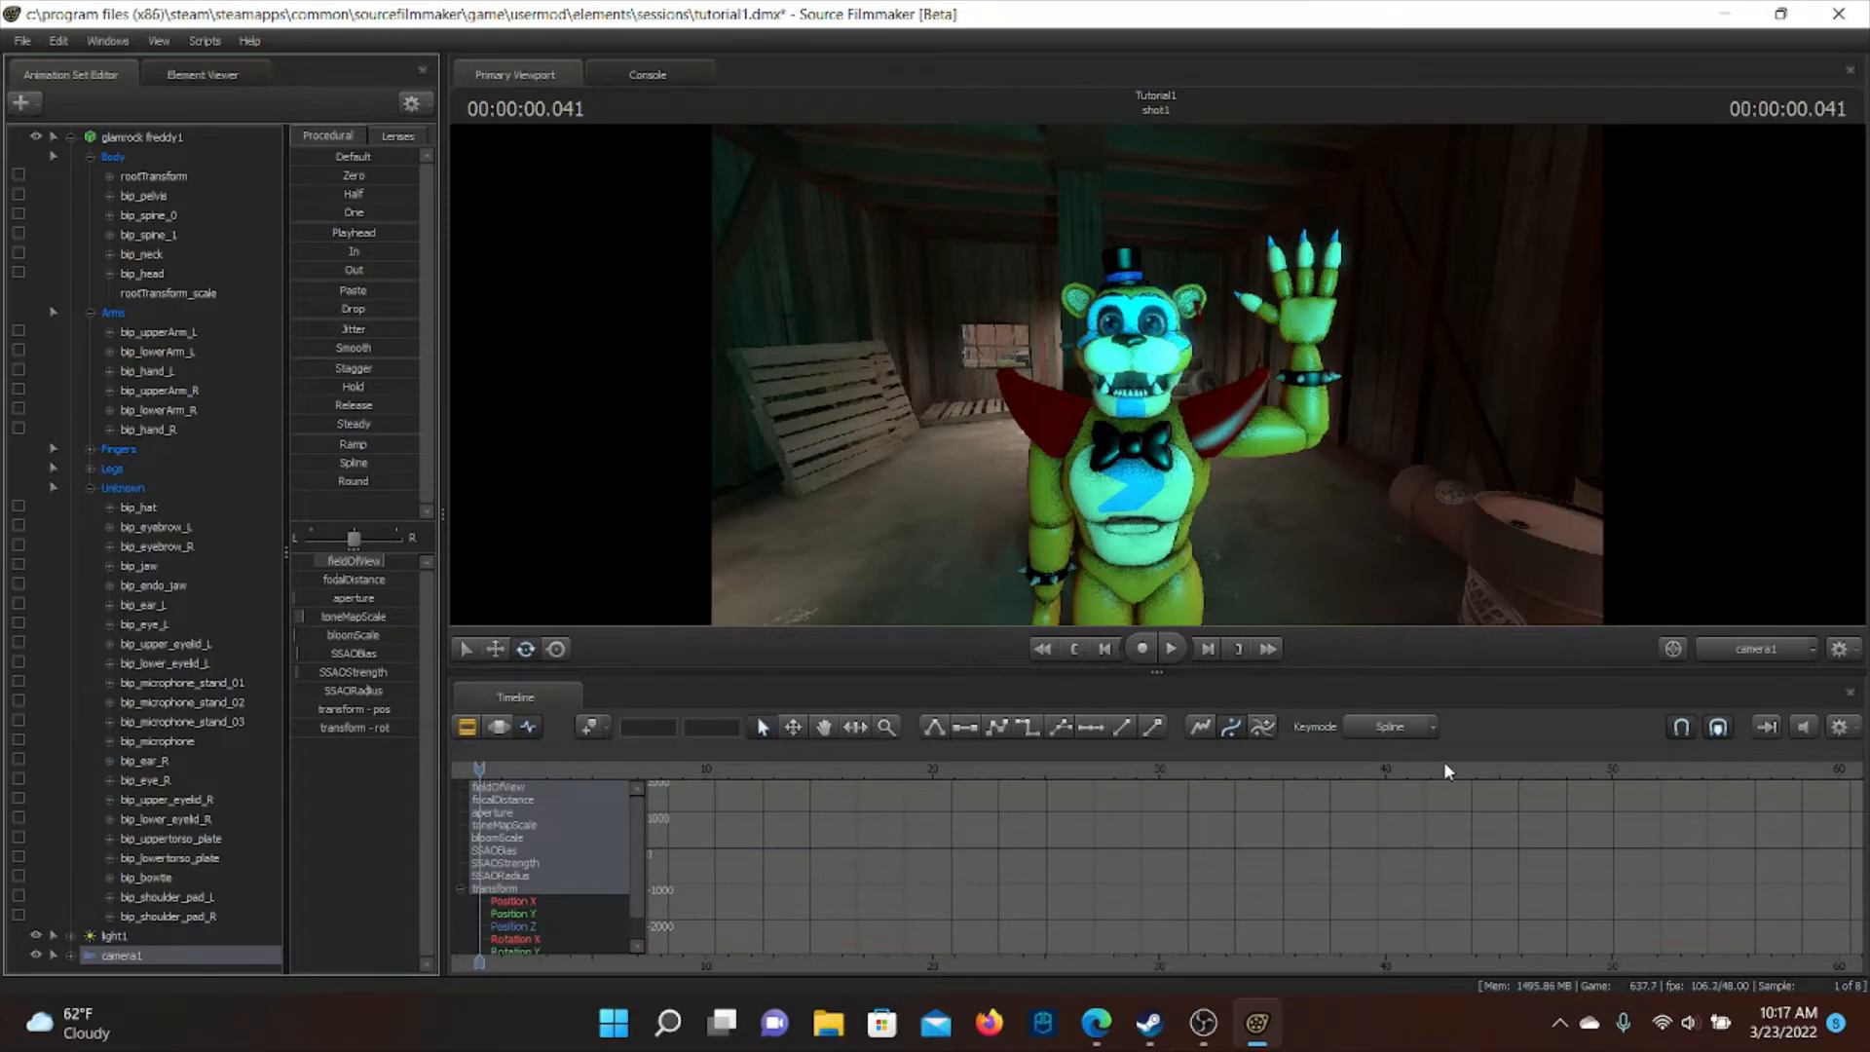
At 00:00:00.083 in the Graph Editor, pull camera1 back until Glamrock Freddy's whole body is in frame
drag(479, 773, 484, 772)
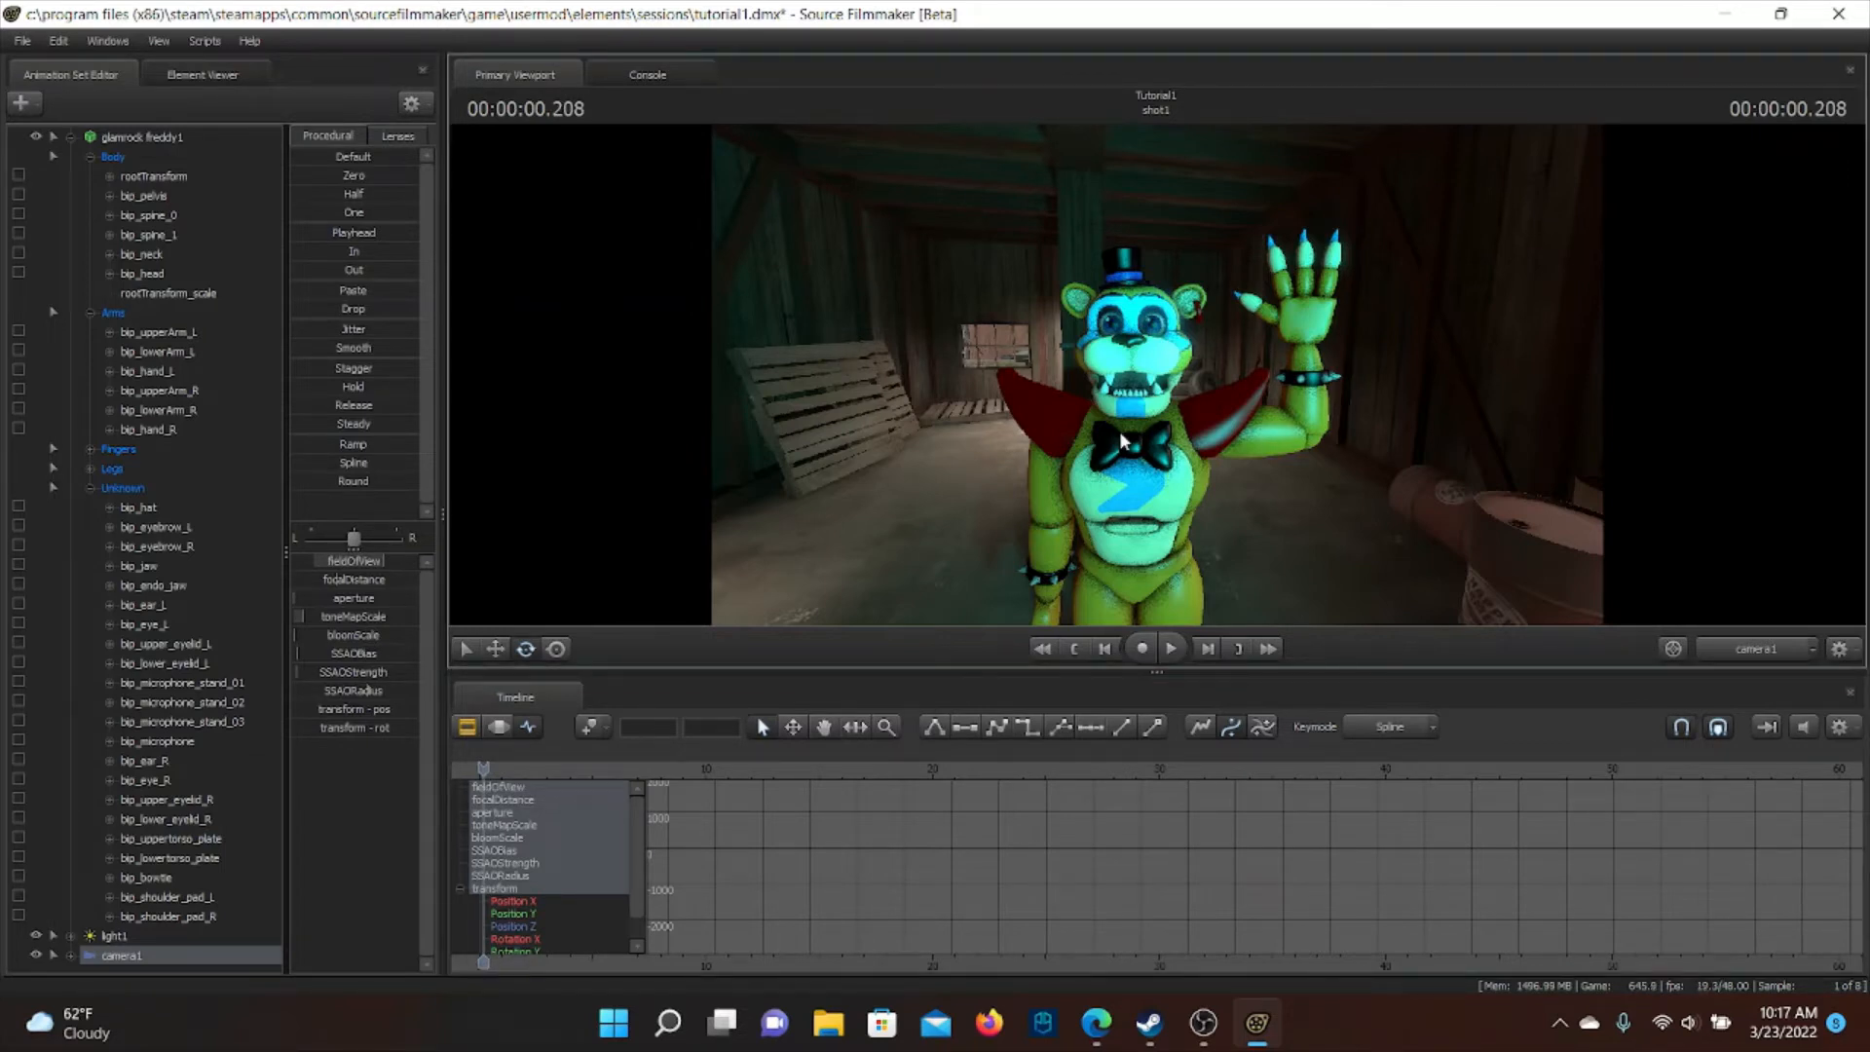
click(468, 729)
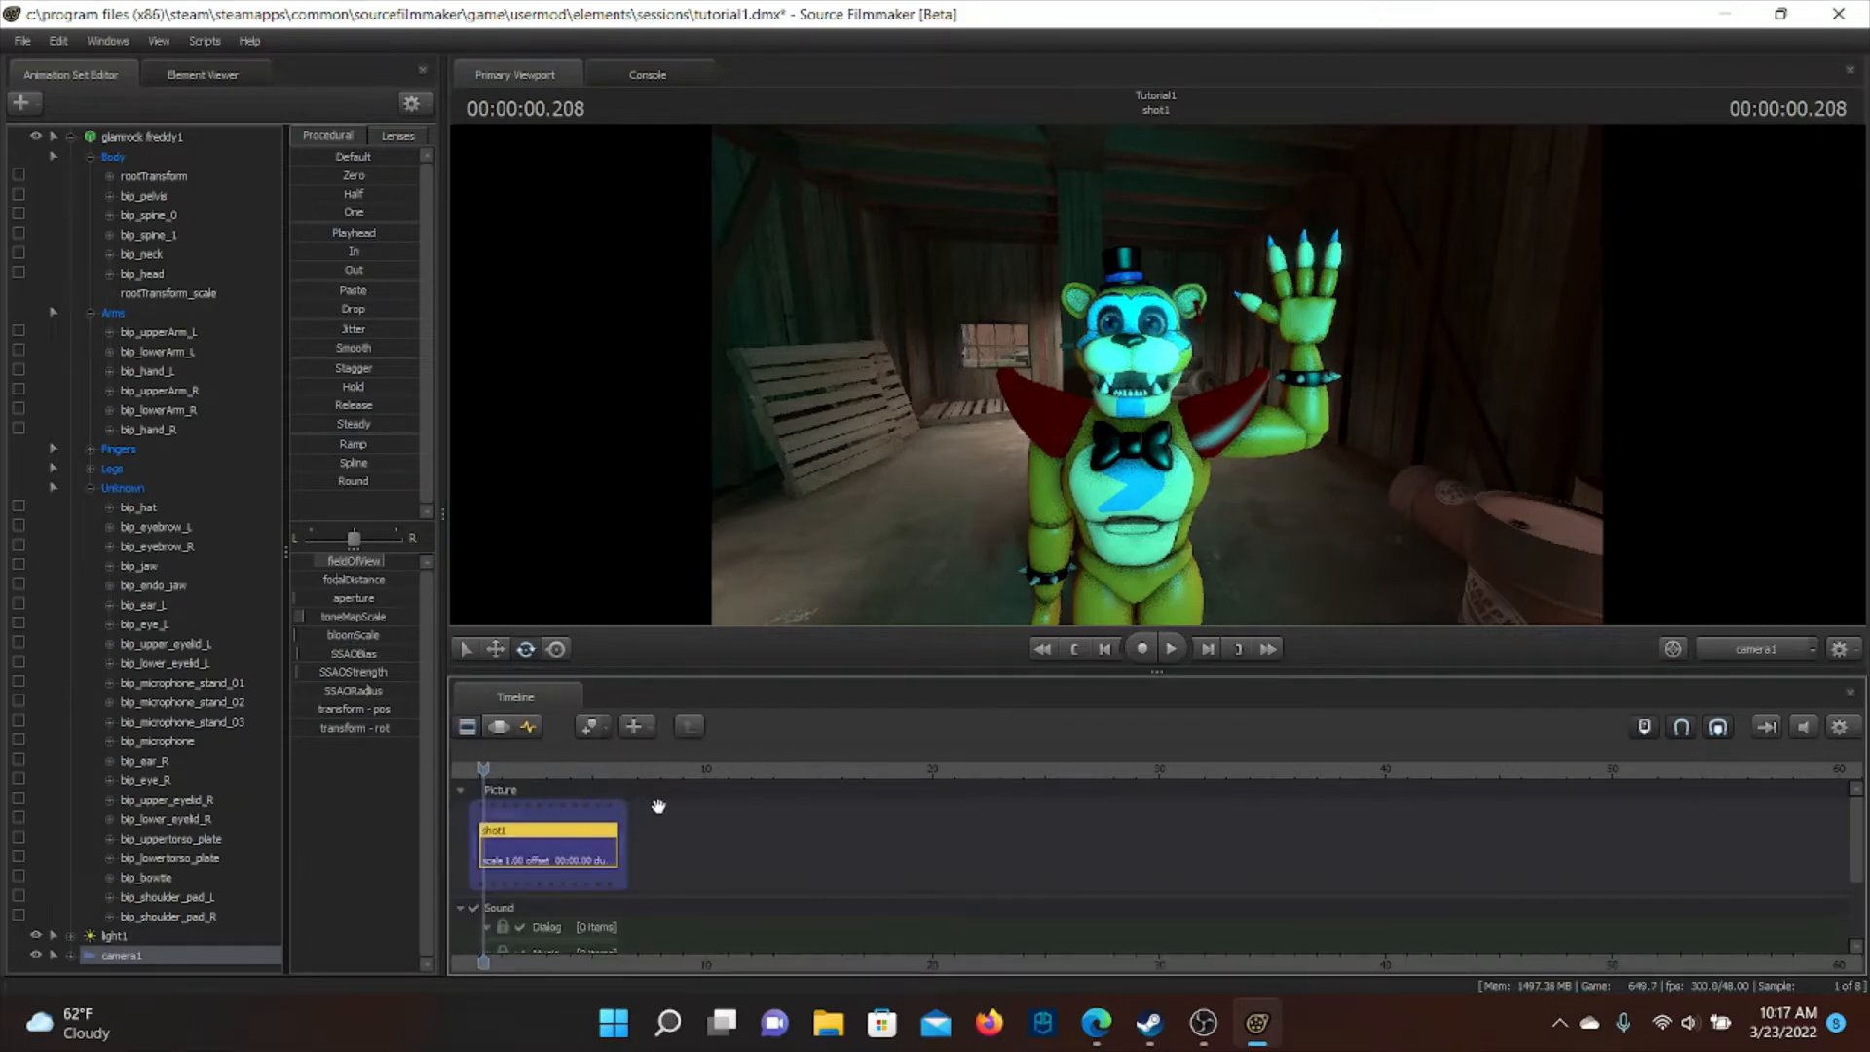
drag(633, 776, 481, 771)
click(529, 729)
click(1157, 384)
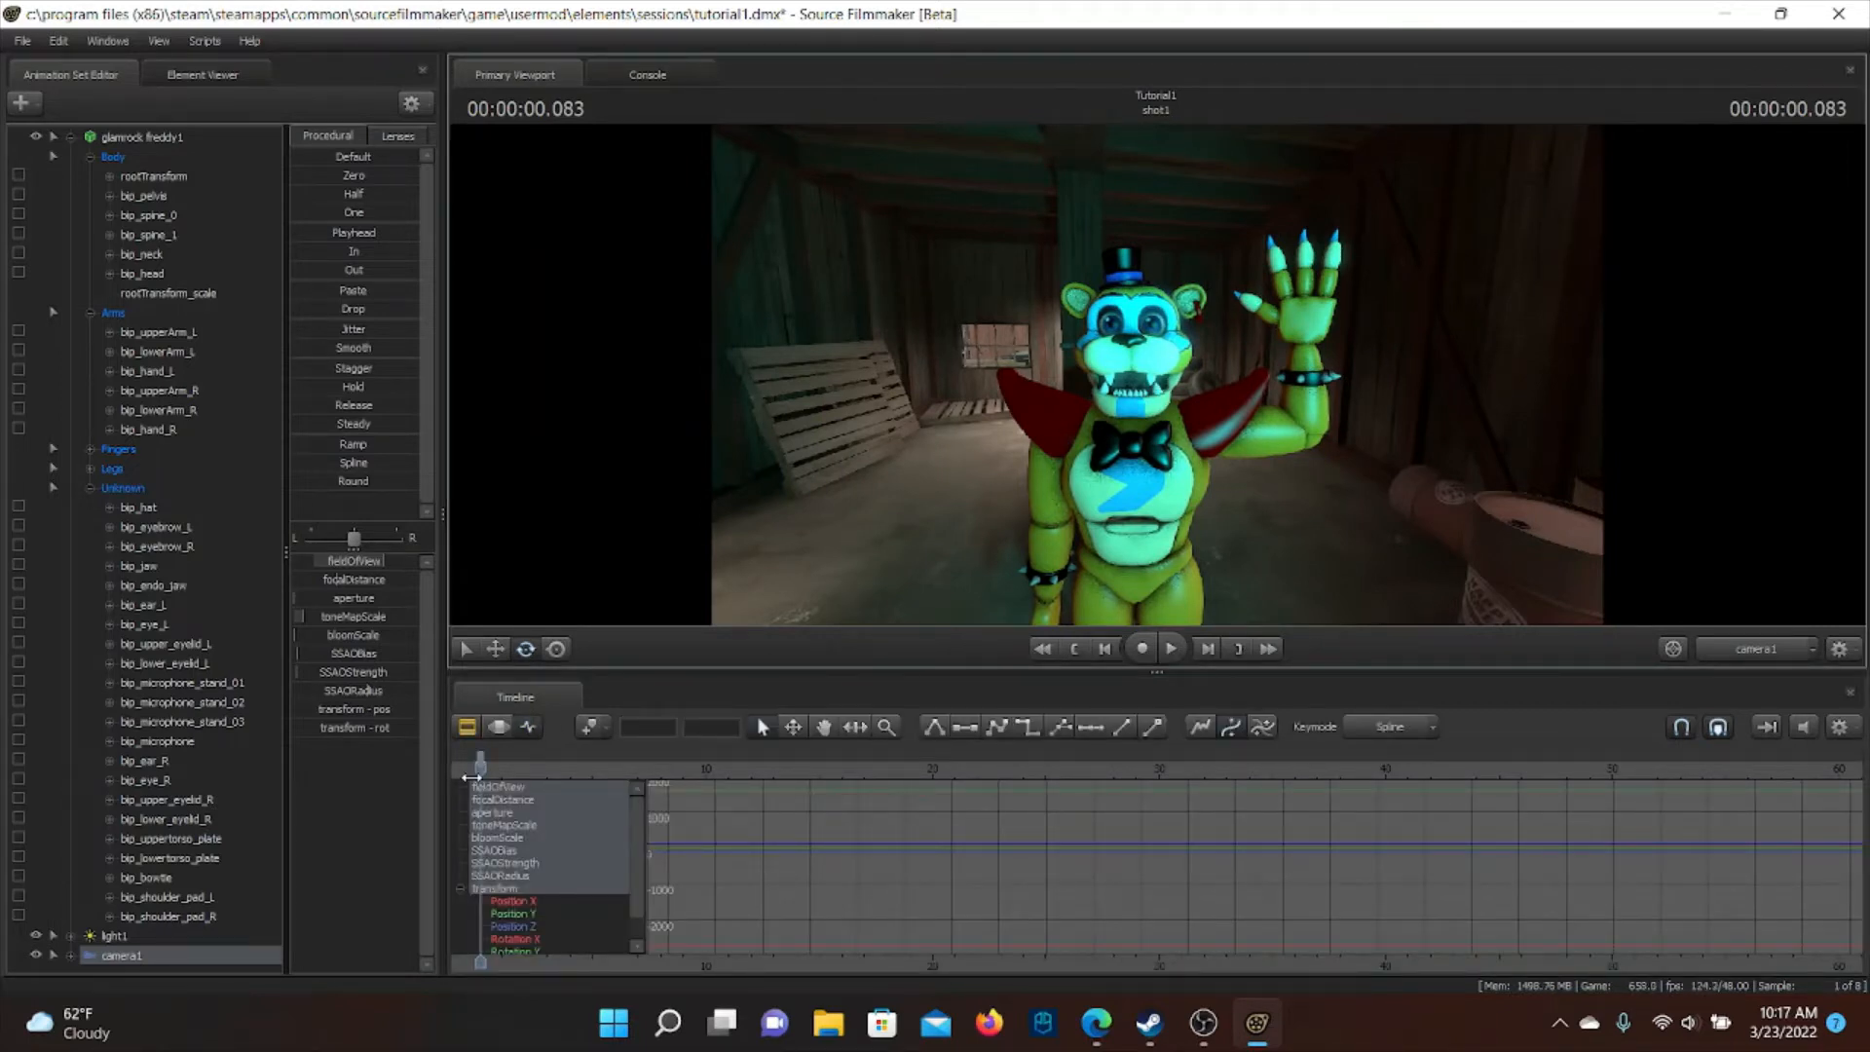
key(s)
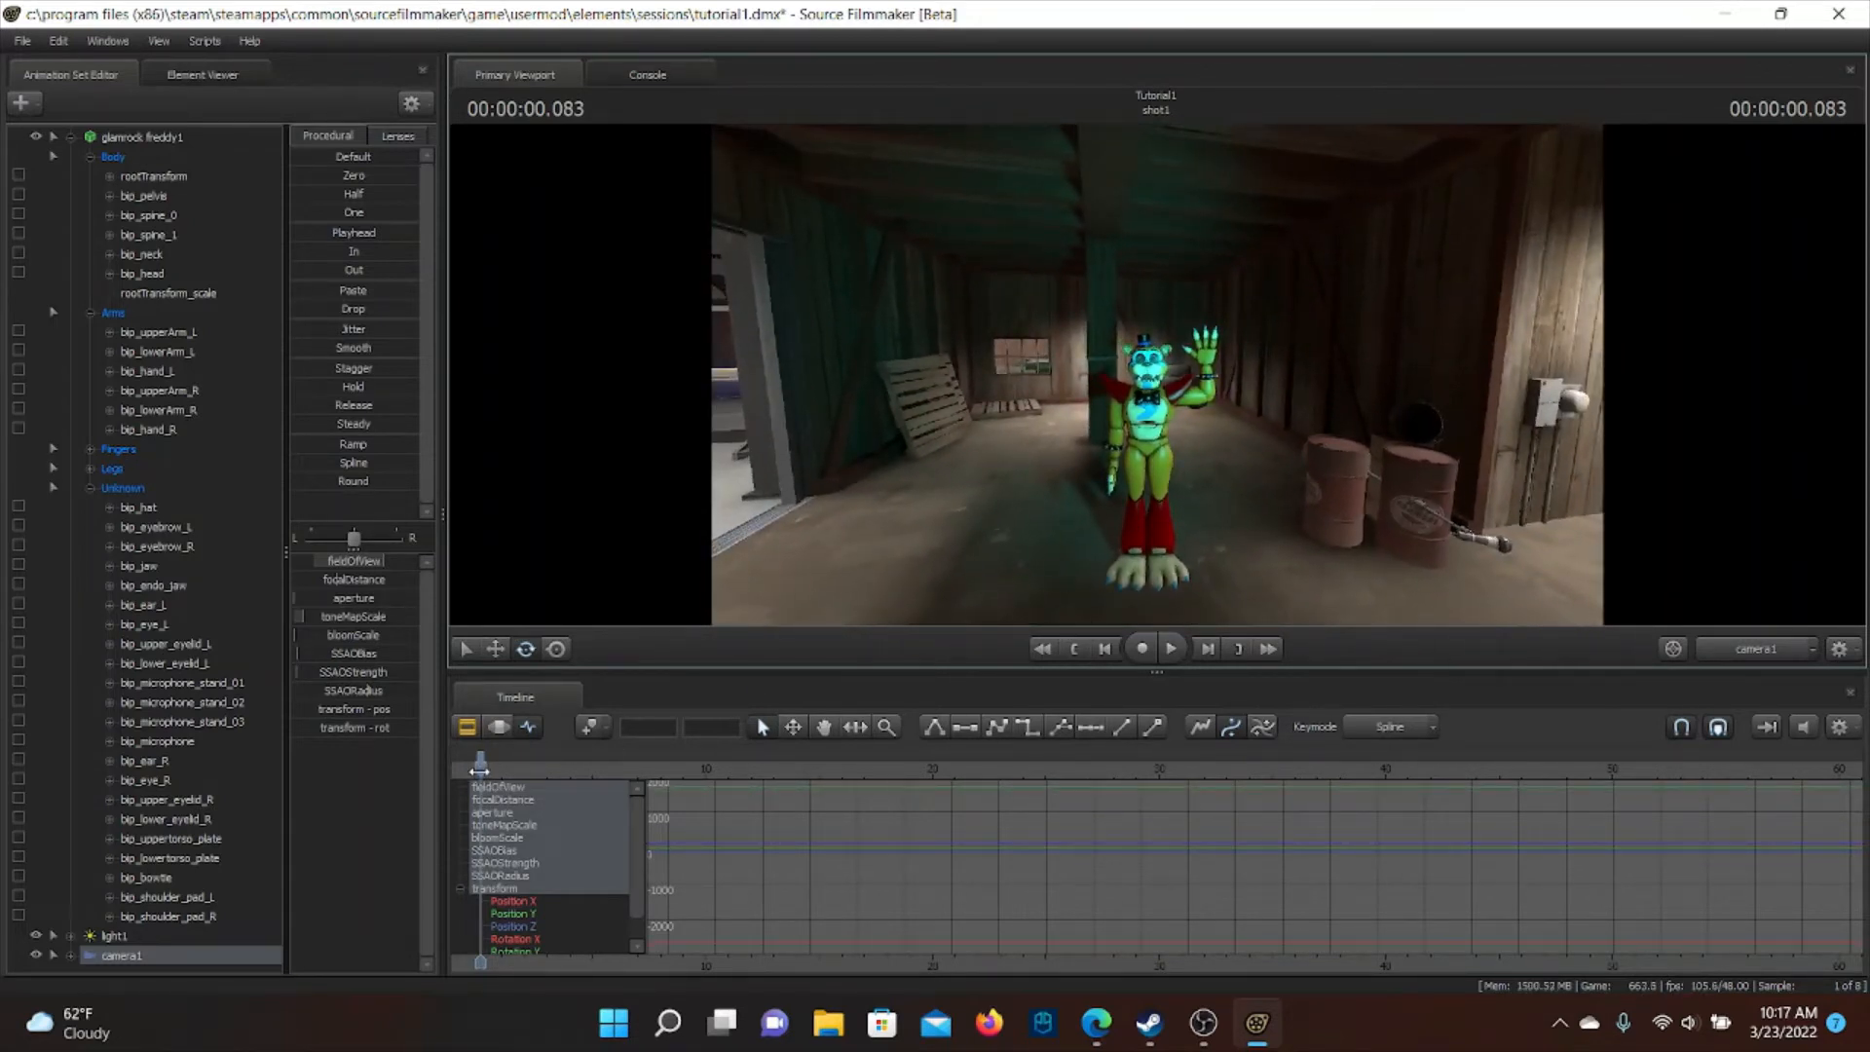
Move camera1 in for an upper-body close-up of Freddy at 00:00:02.500 and play back the camera move
drag(468, 775, 535, 787)
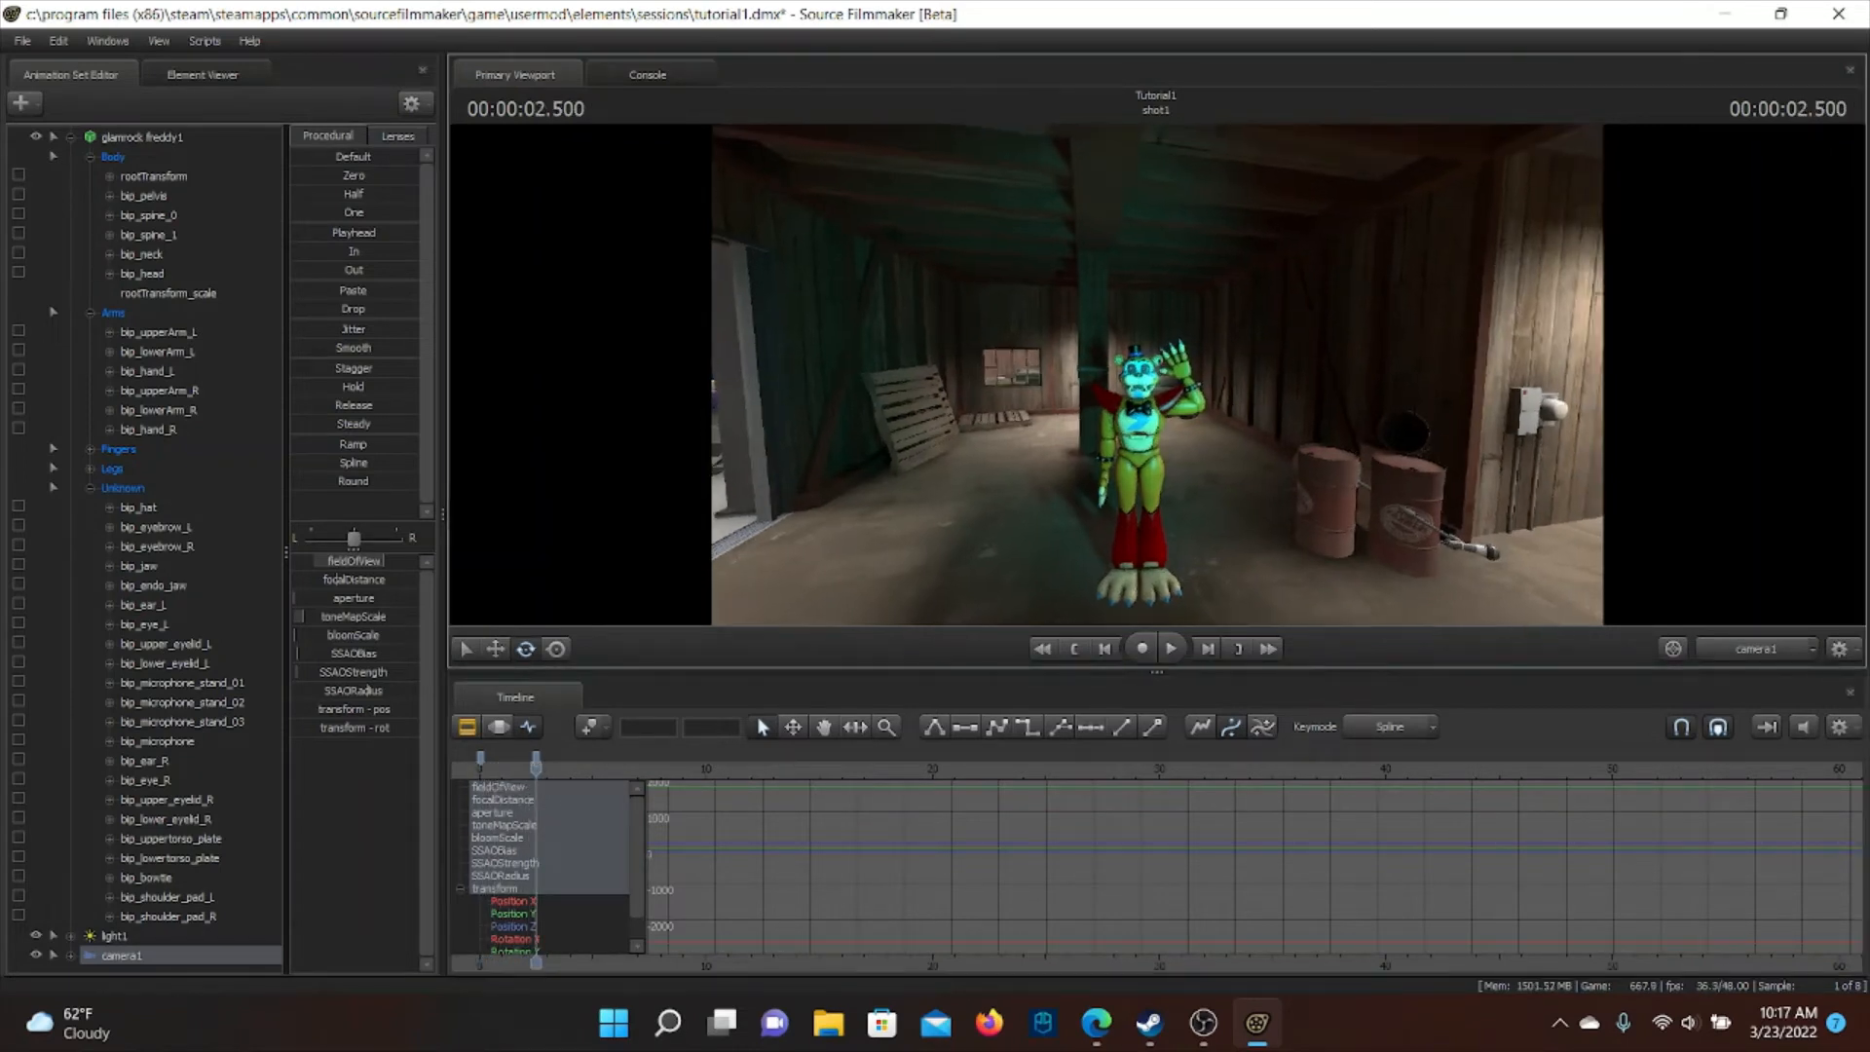
key(w)
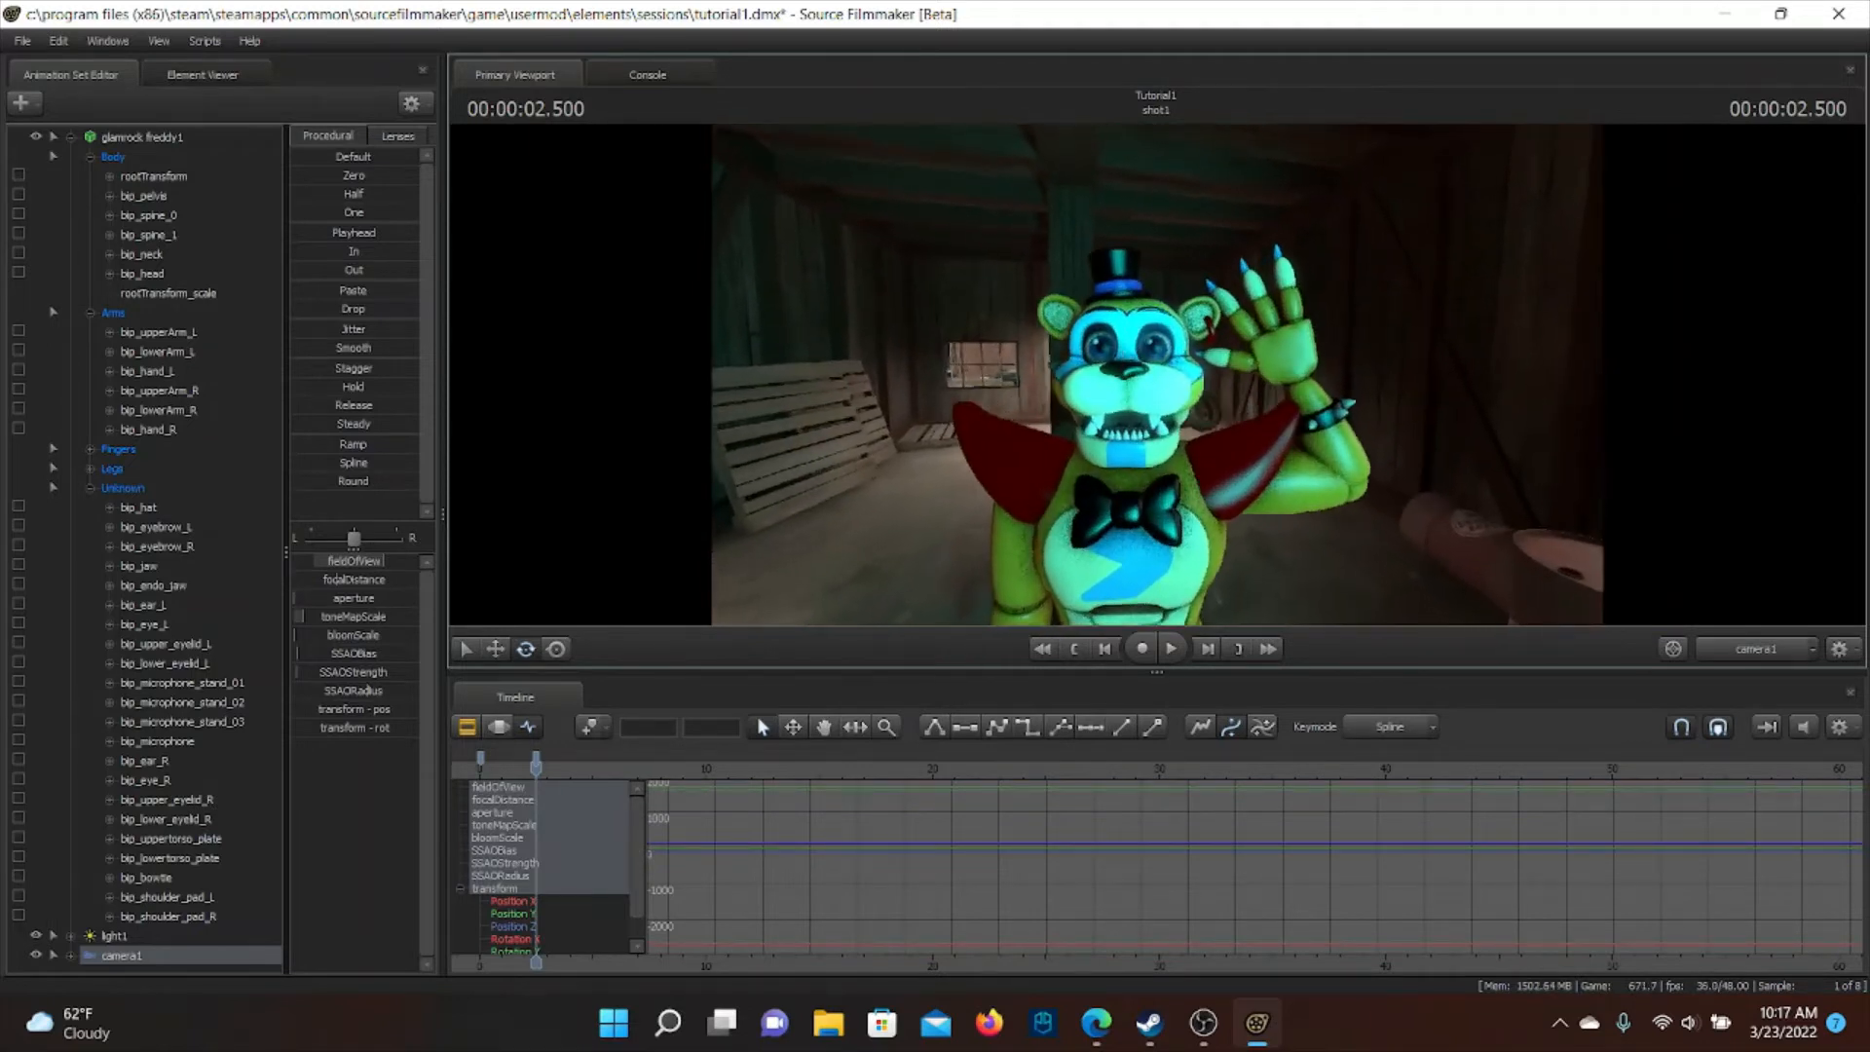
drag(535, 768, 478, 765)
key(space)
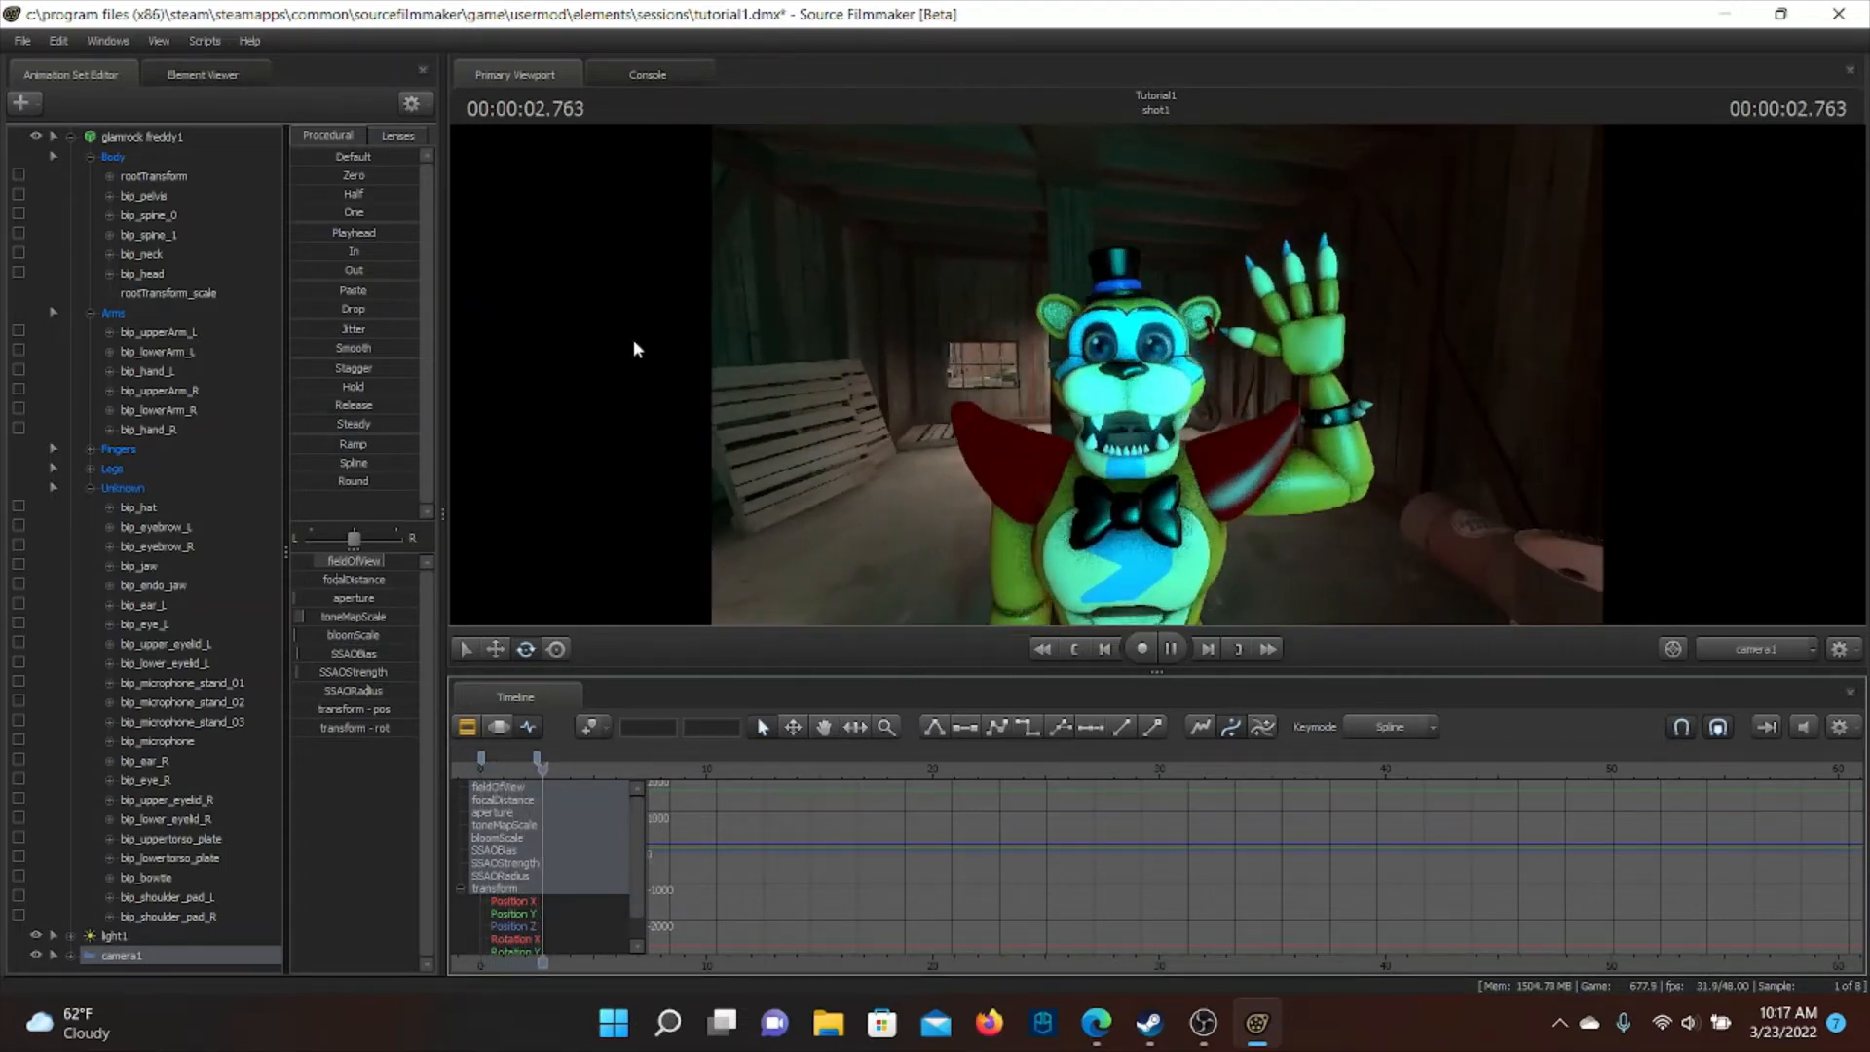
key(space)
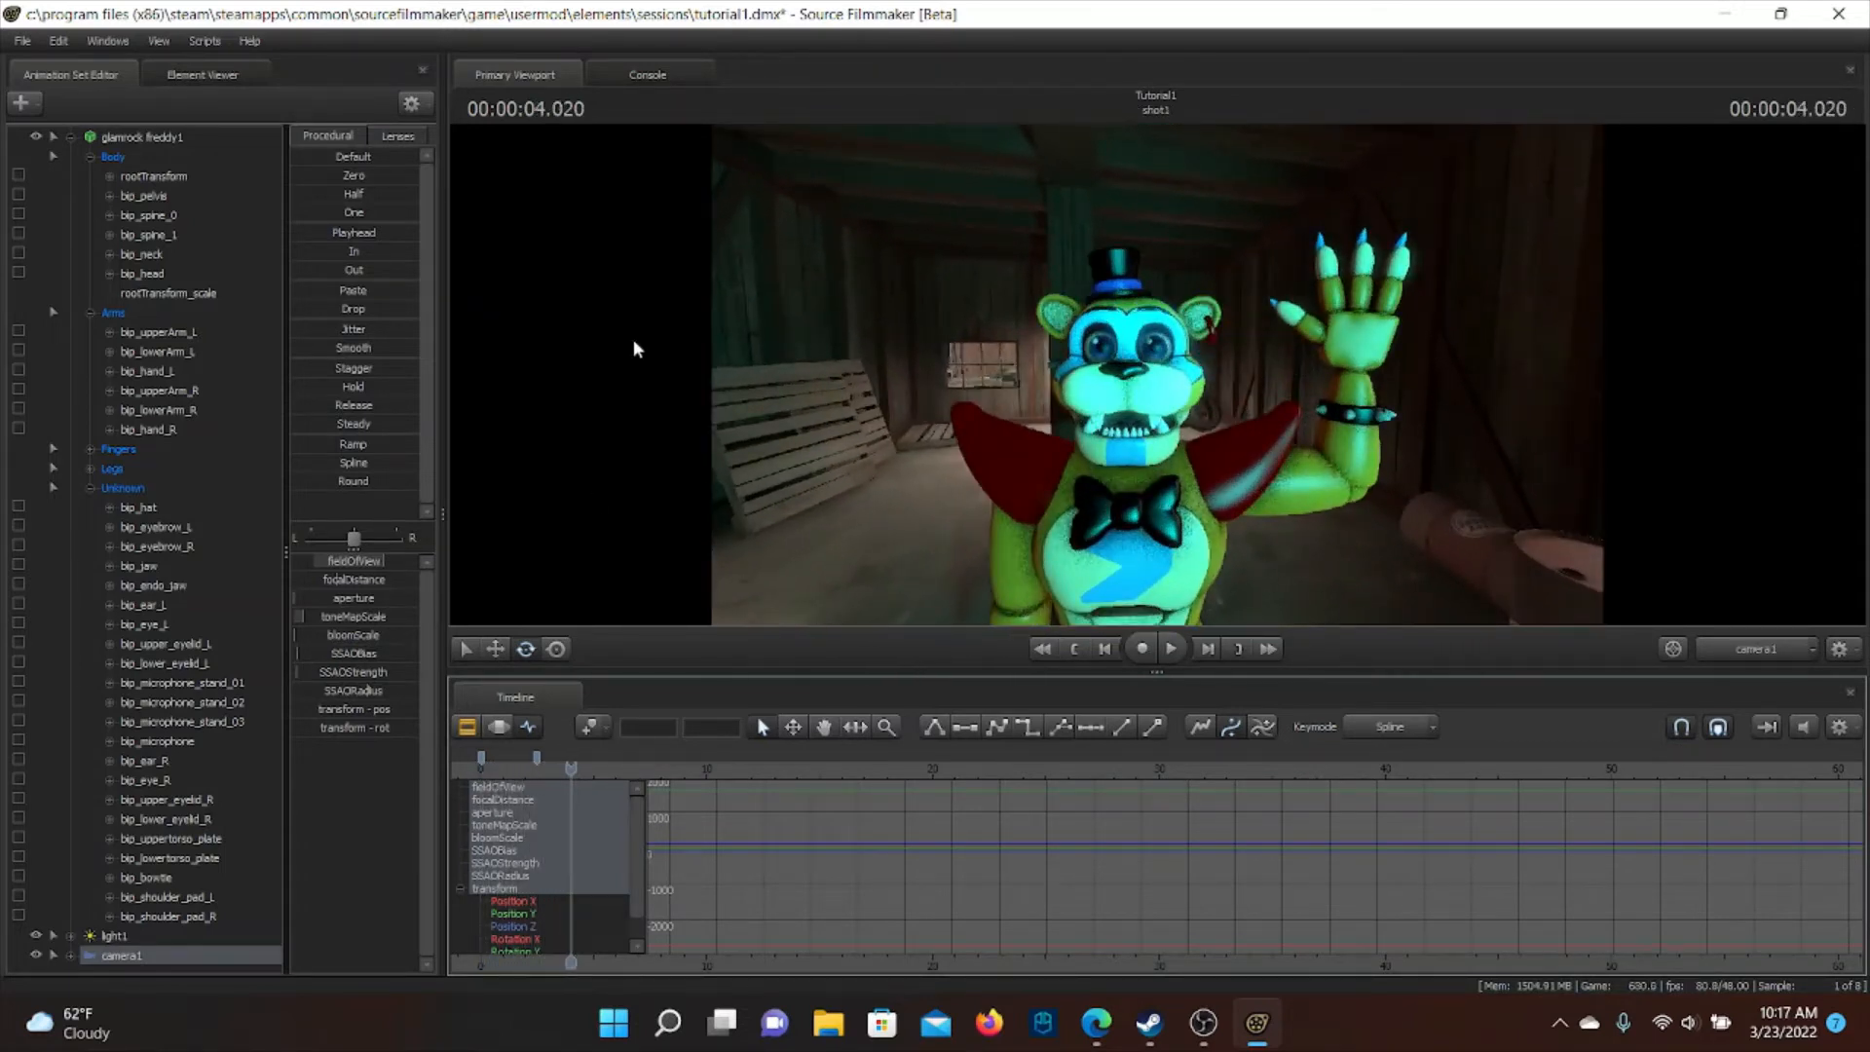
Return to the Clip Editor and save the tutorial1 session
click(468, 727)
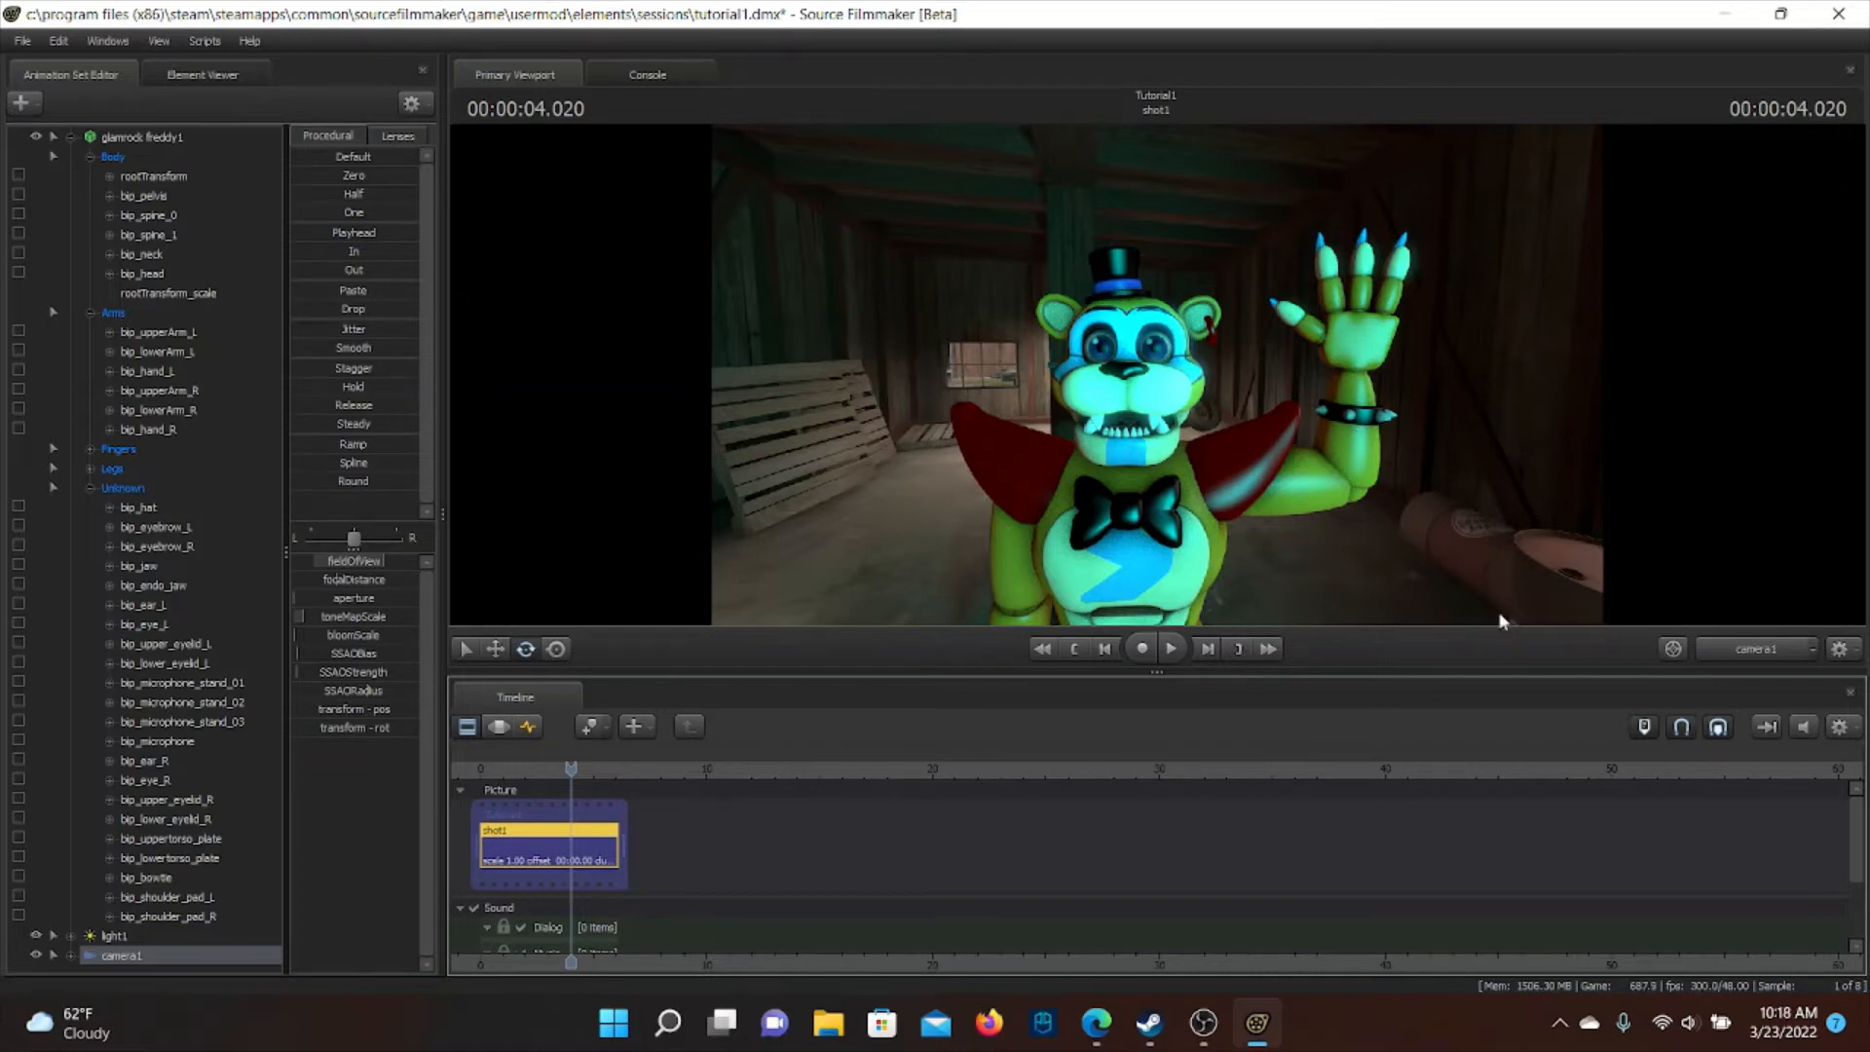
click(23, 41)
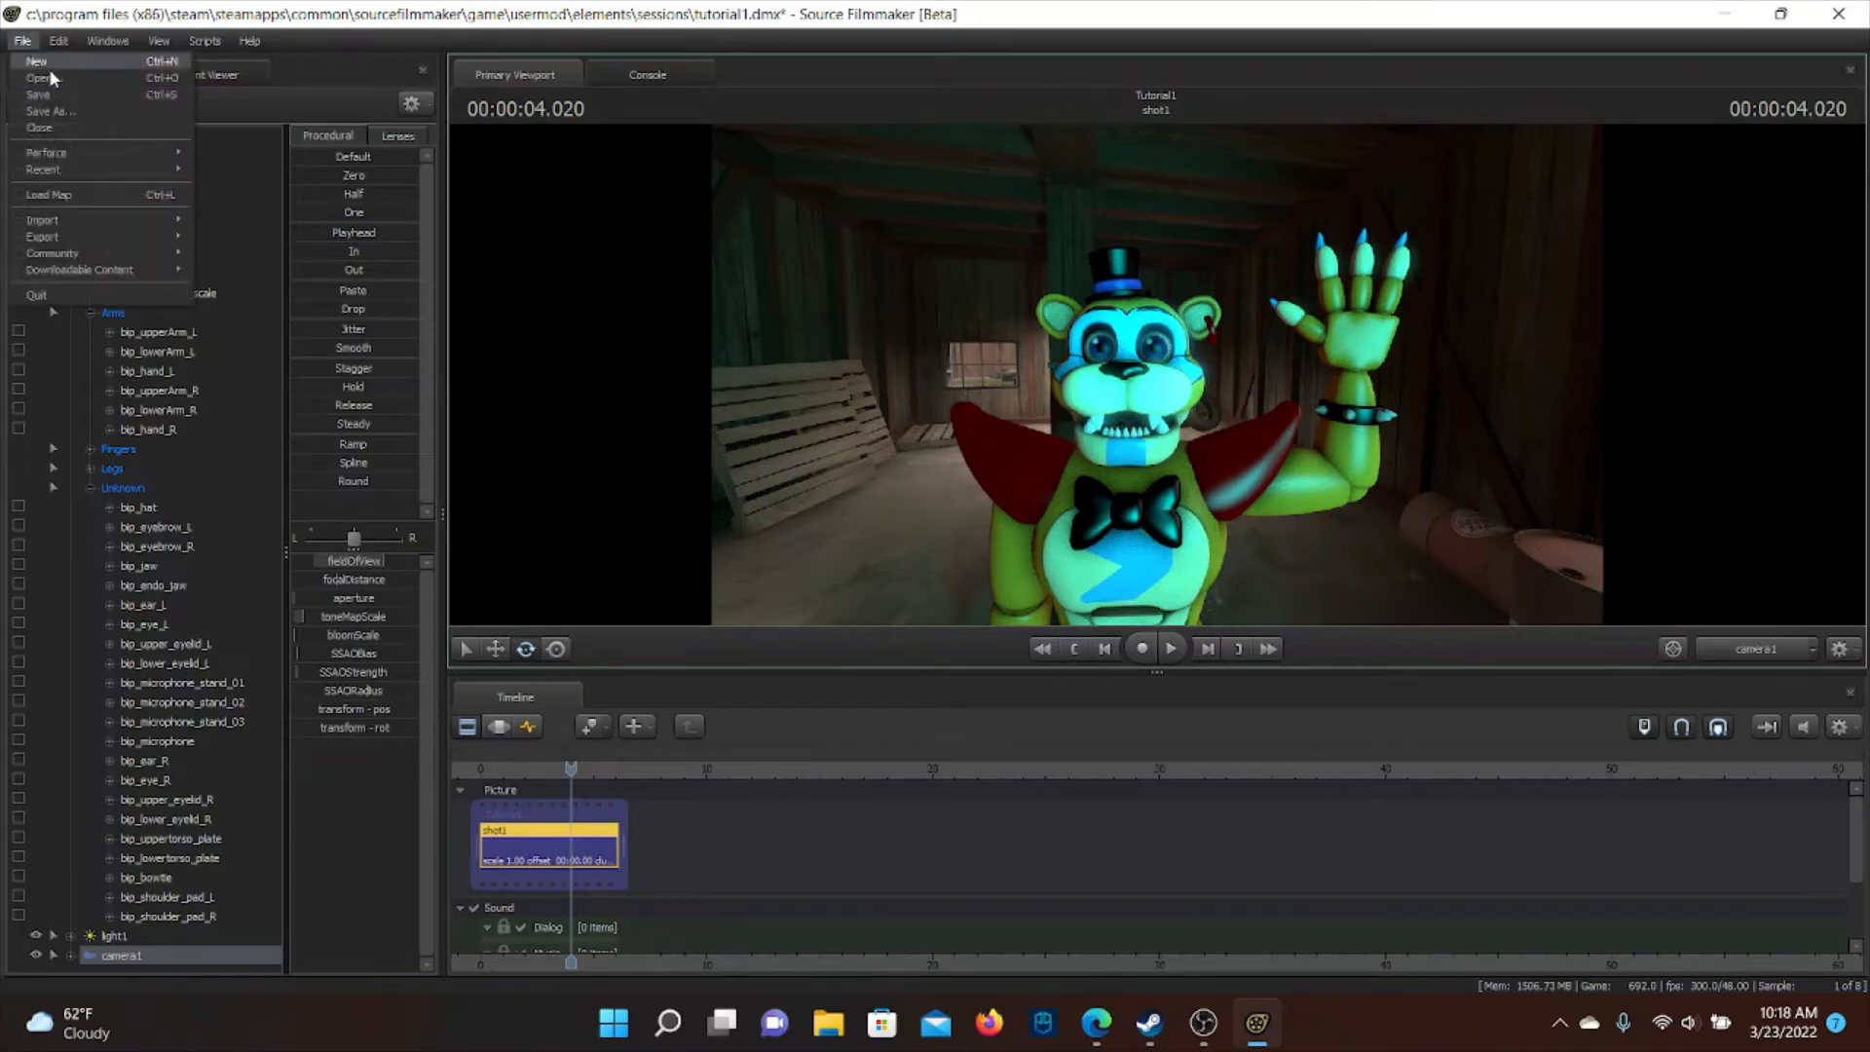
click(64, 93)
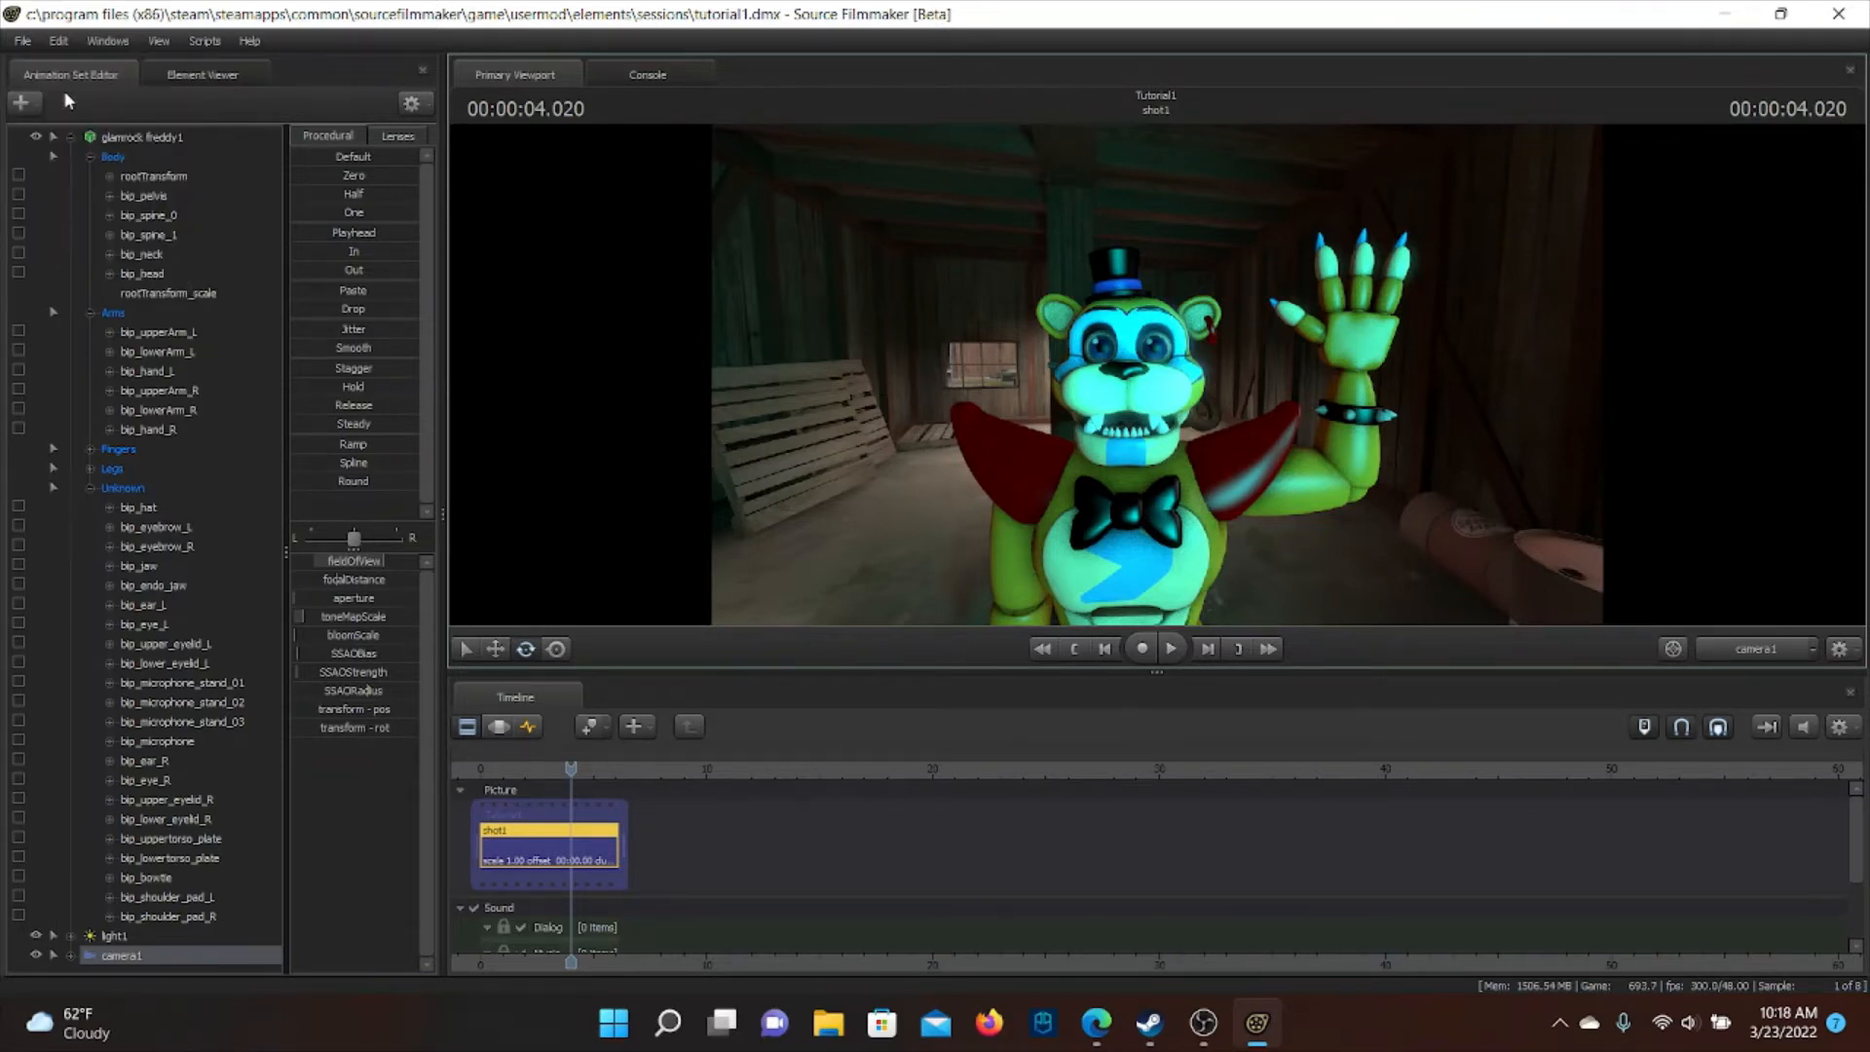
Start a movie export with the output file named "Freddy Animation" in the user's Videos folder
click(23, 41)
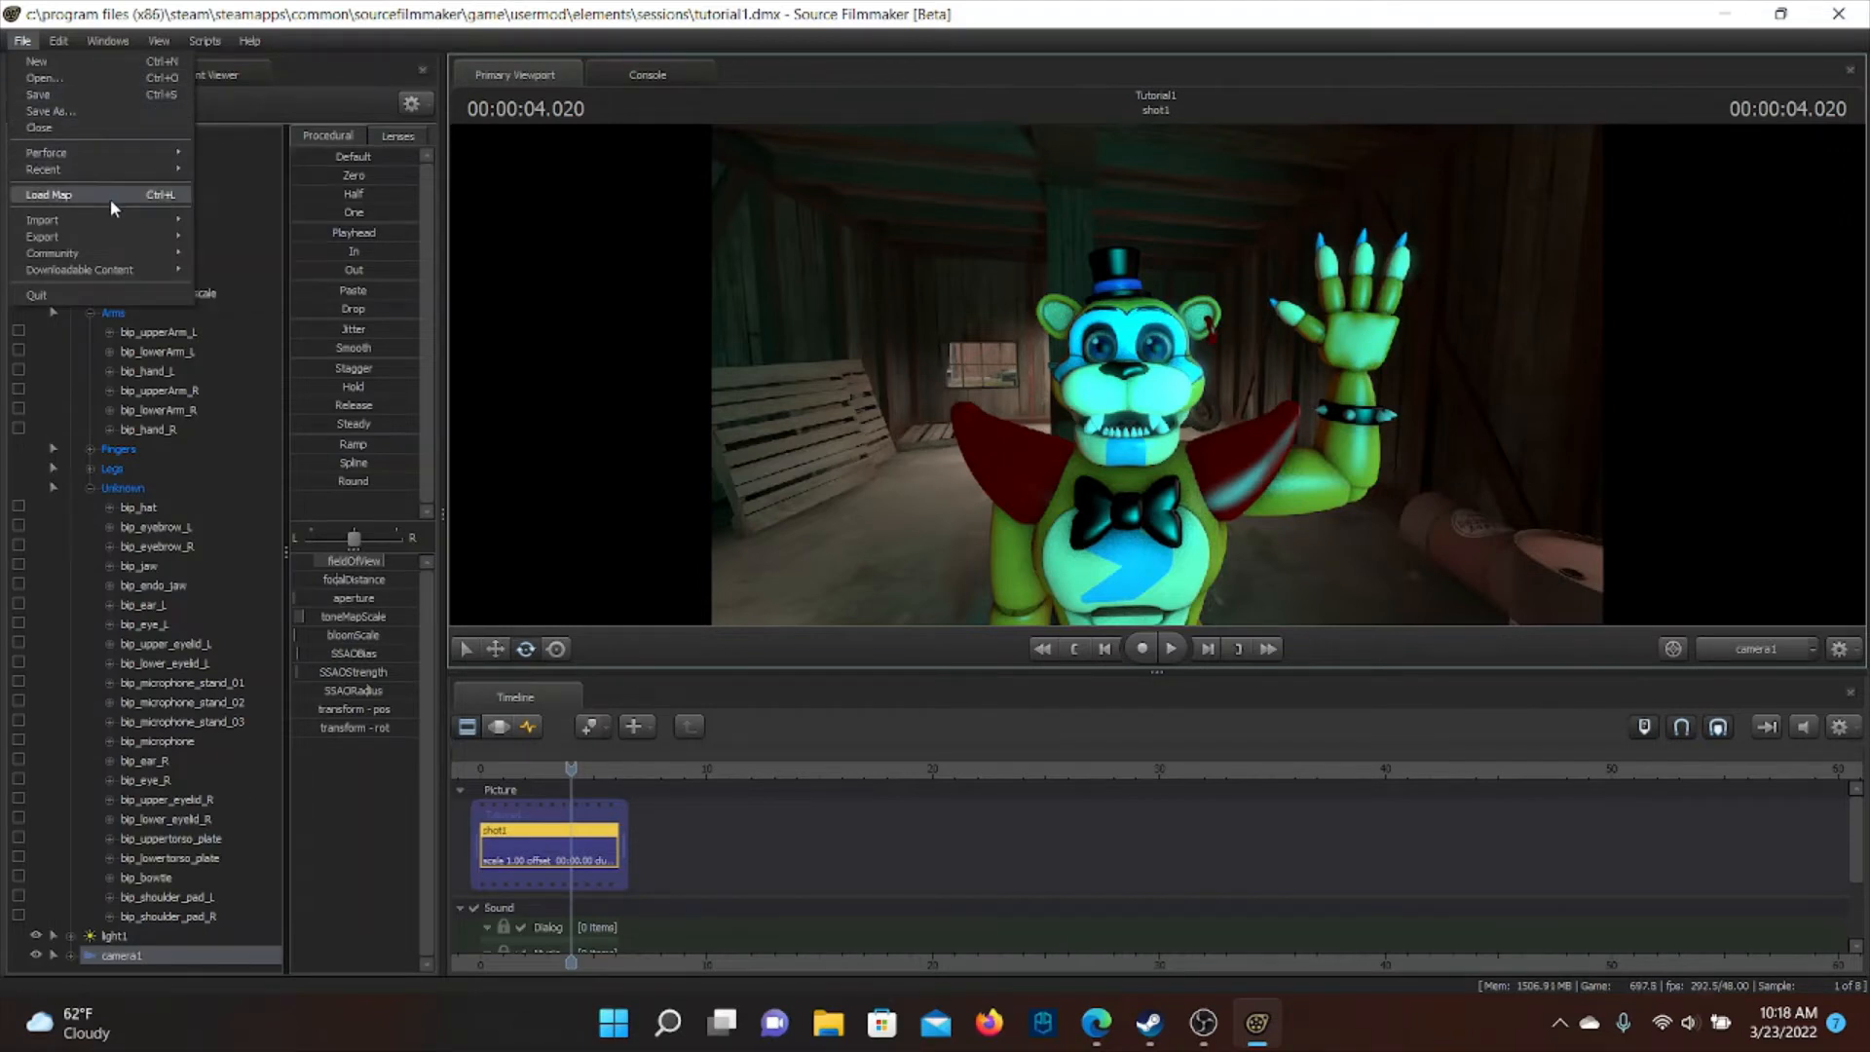
mouse_move(105, 238)
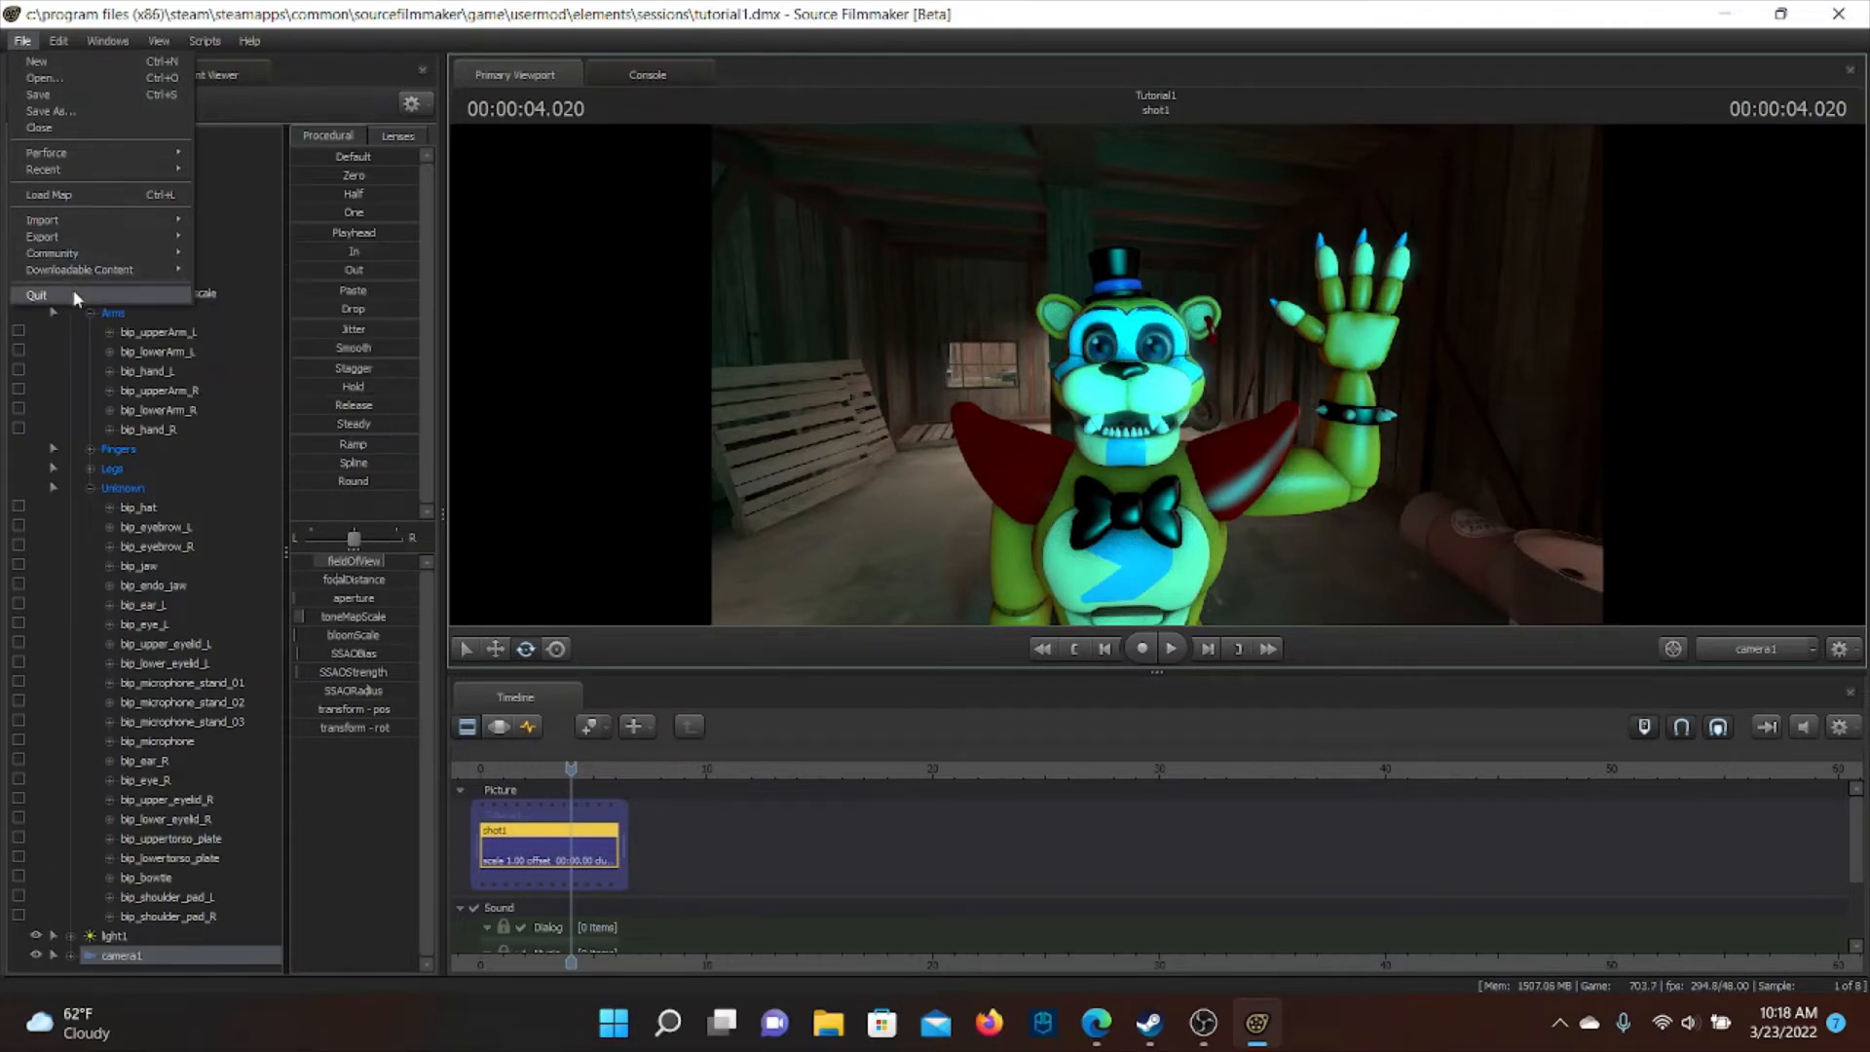
mouse_move(67, 270)
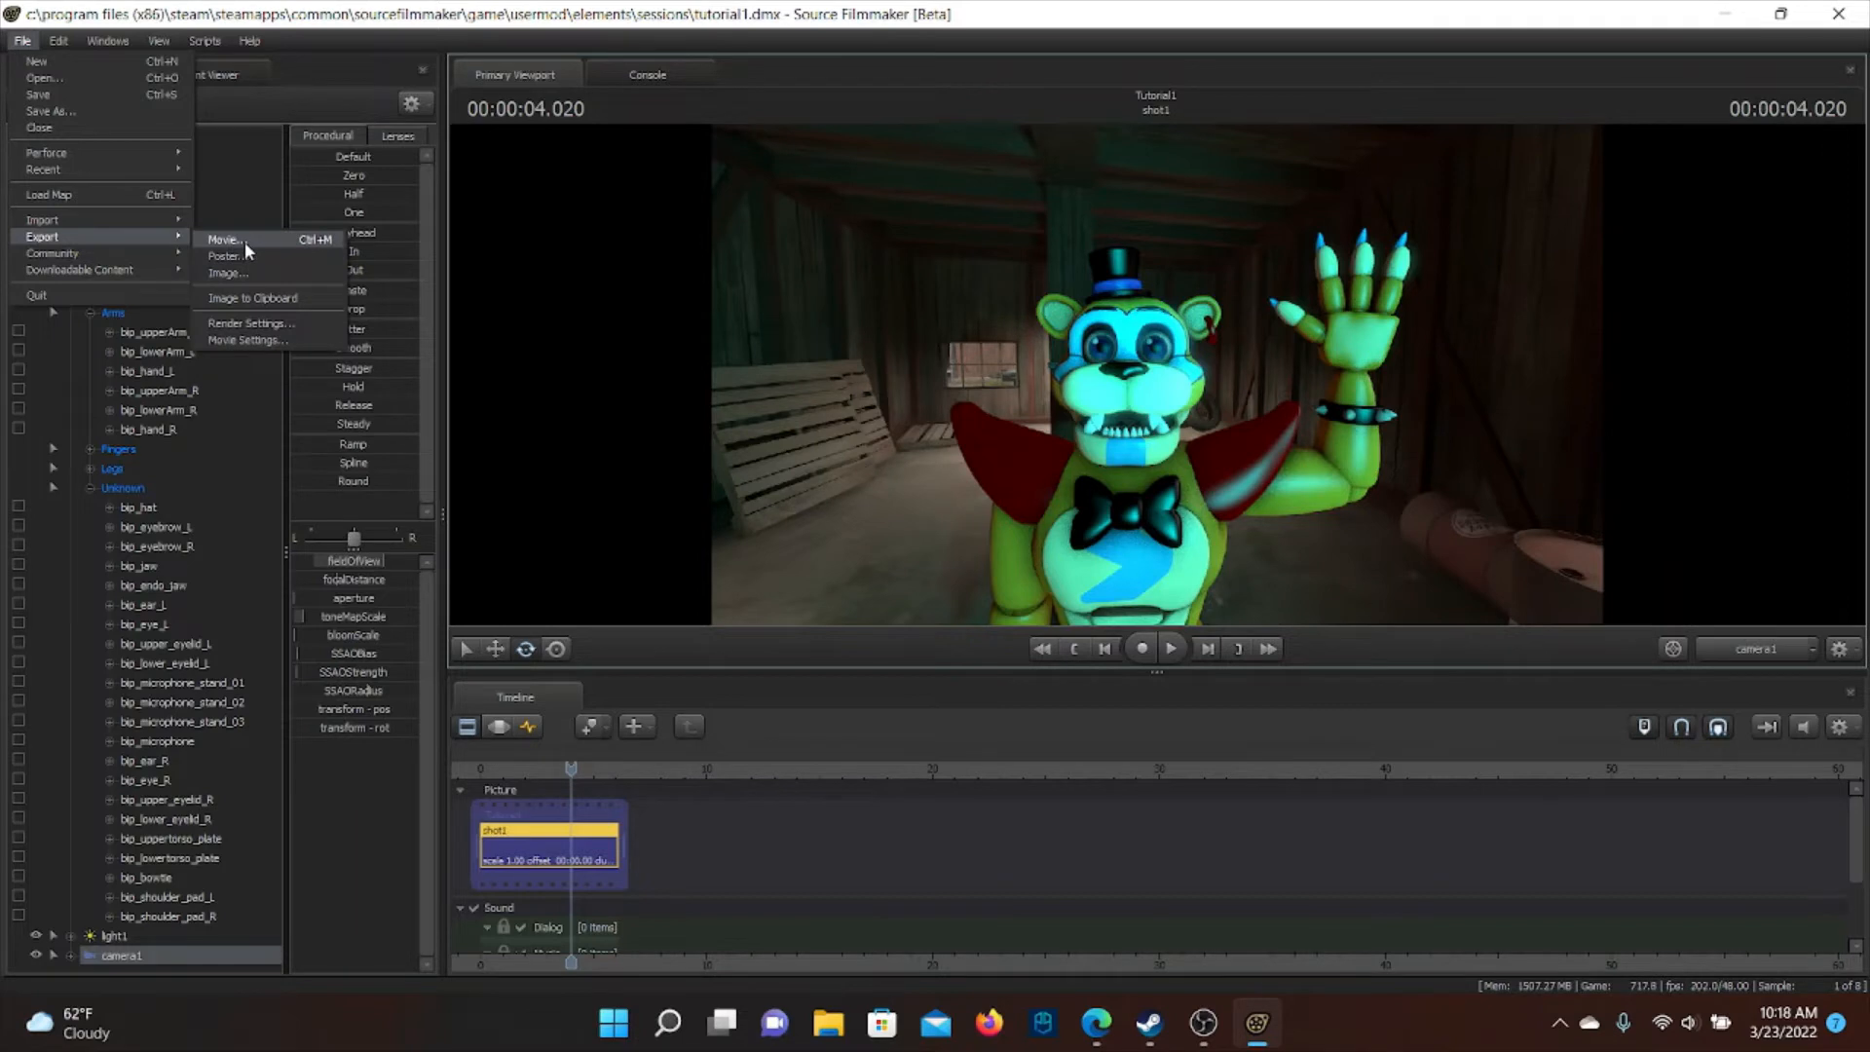
click(250, 243)
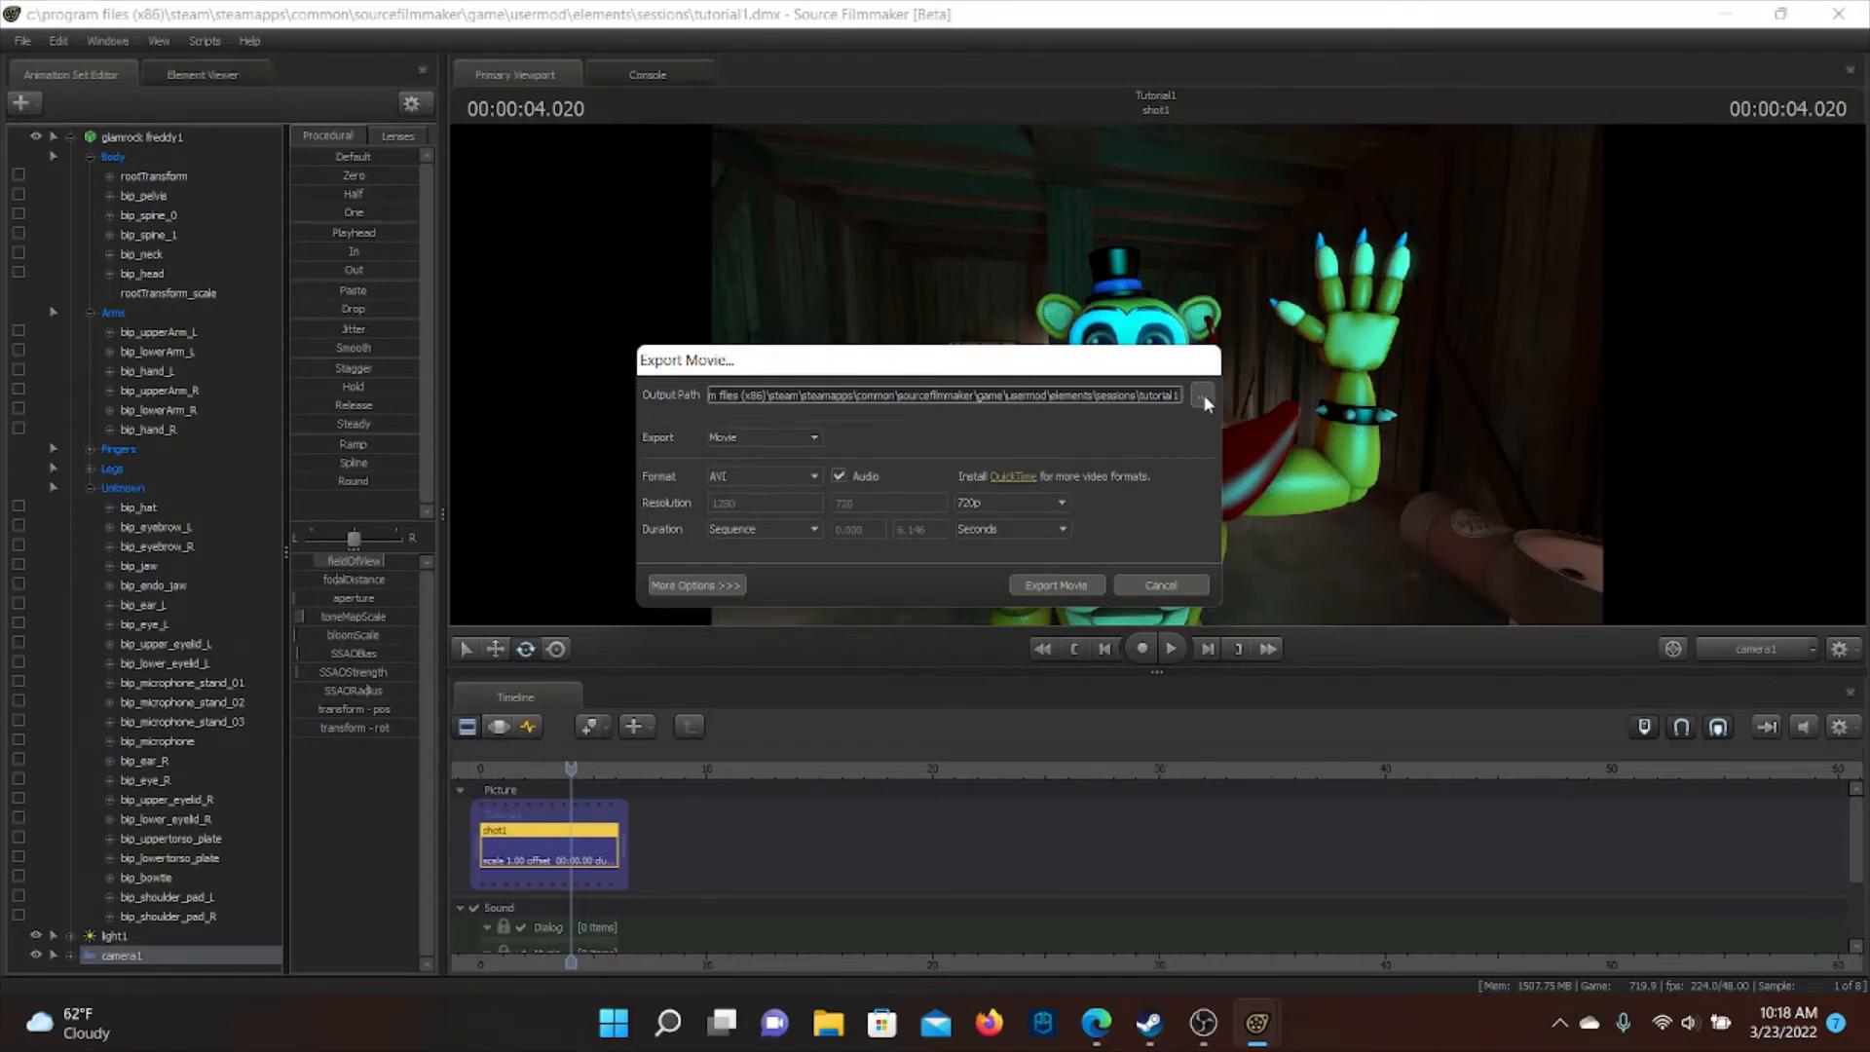
click(1203, 396)
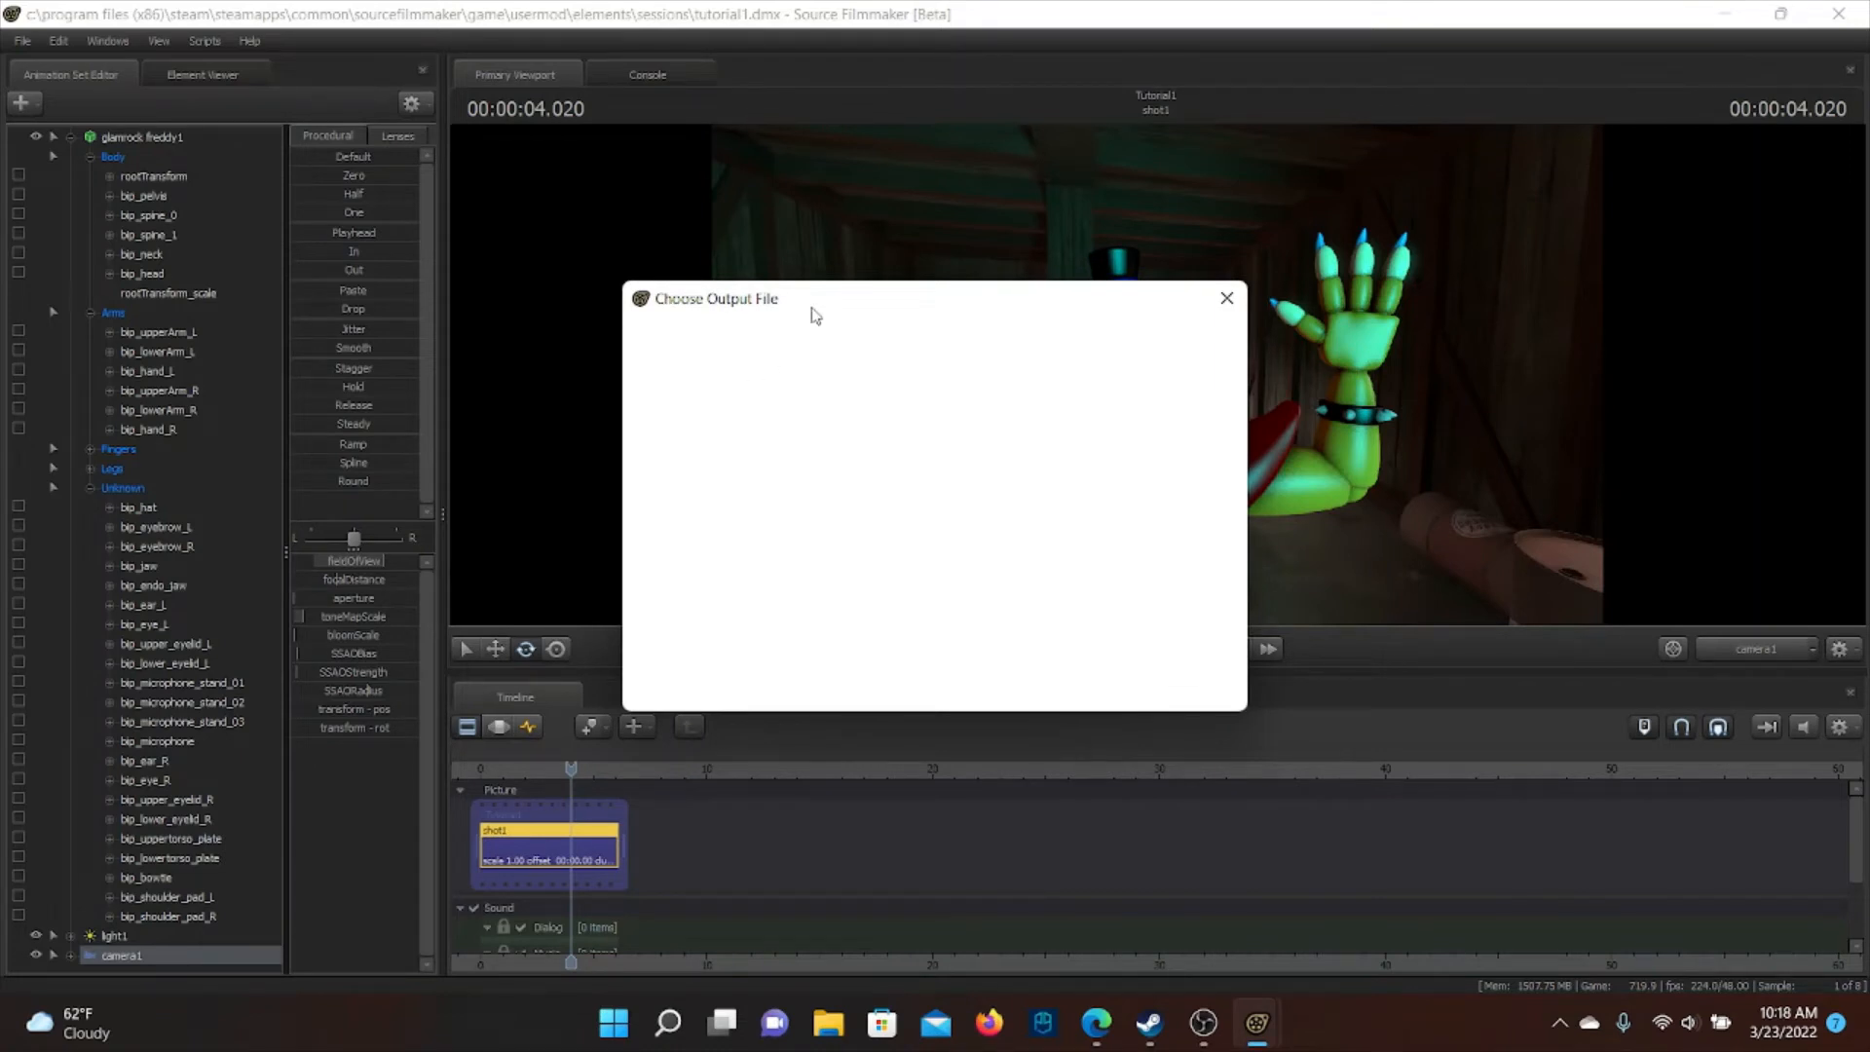
click(669, 396)
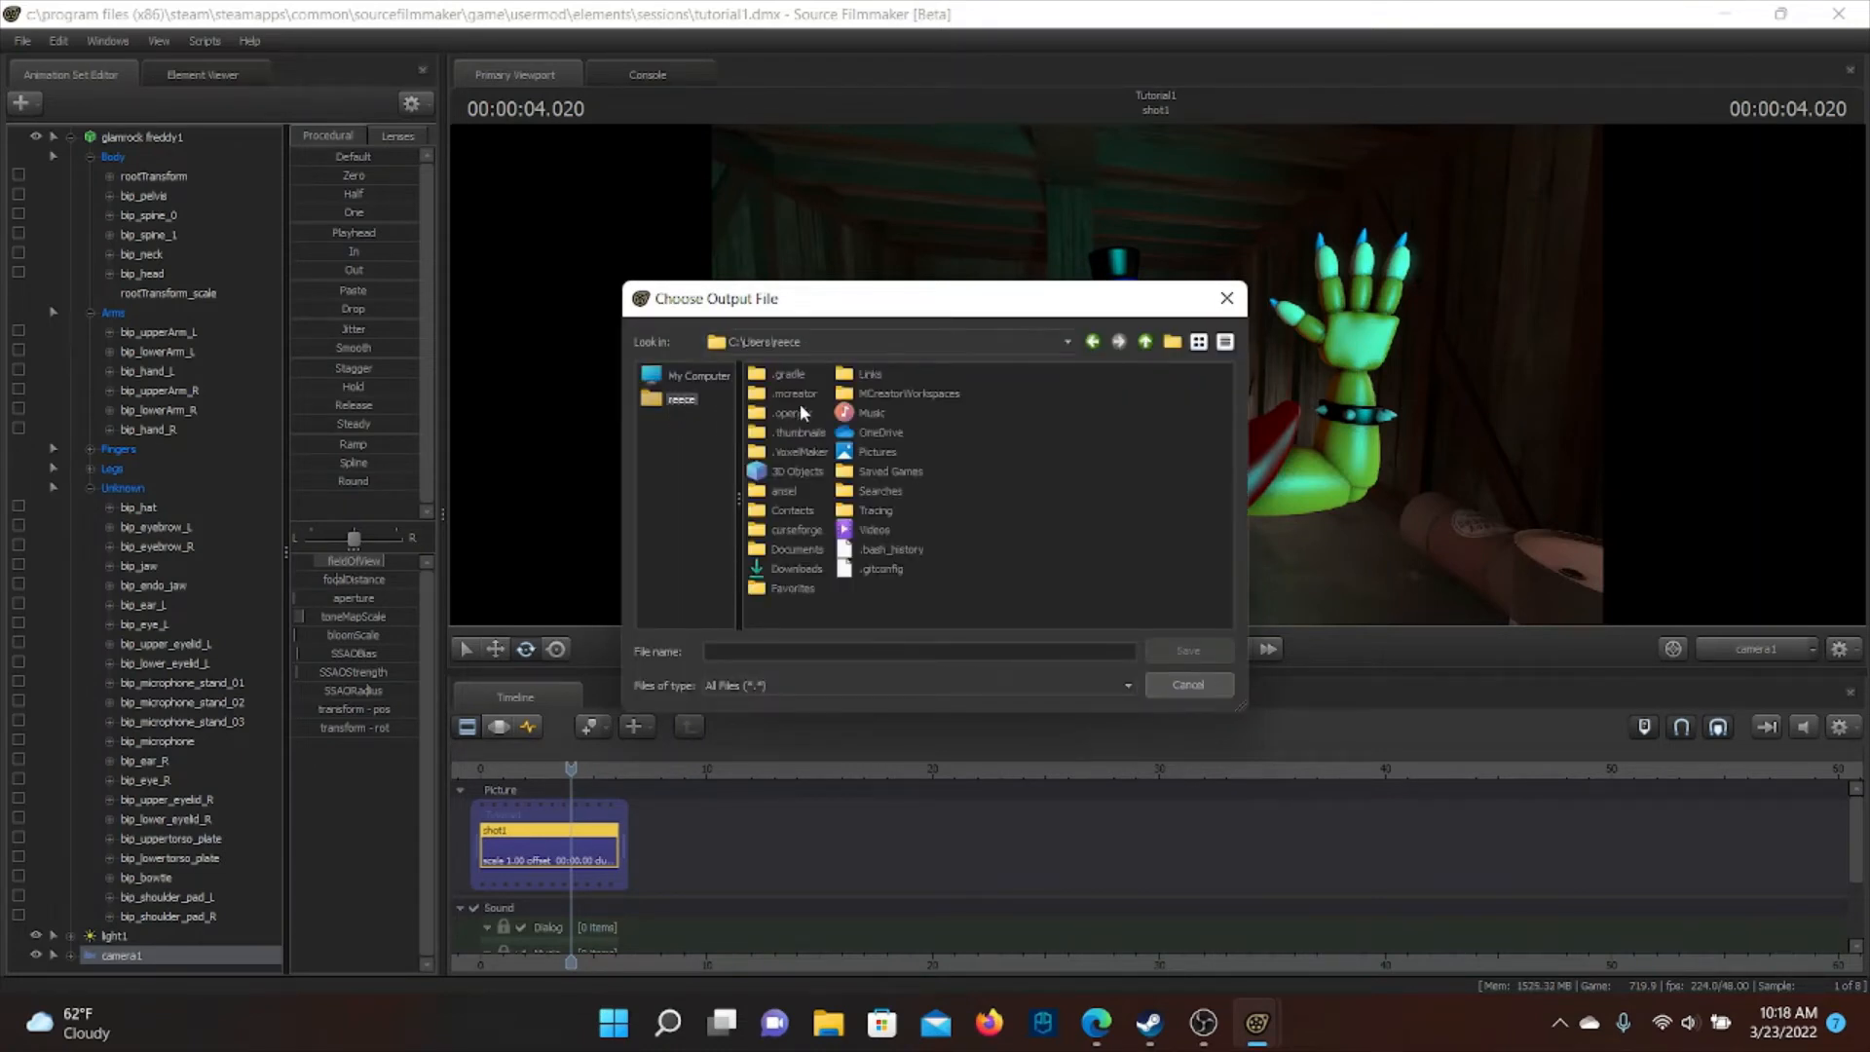
double_click(856, 527)
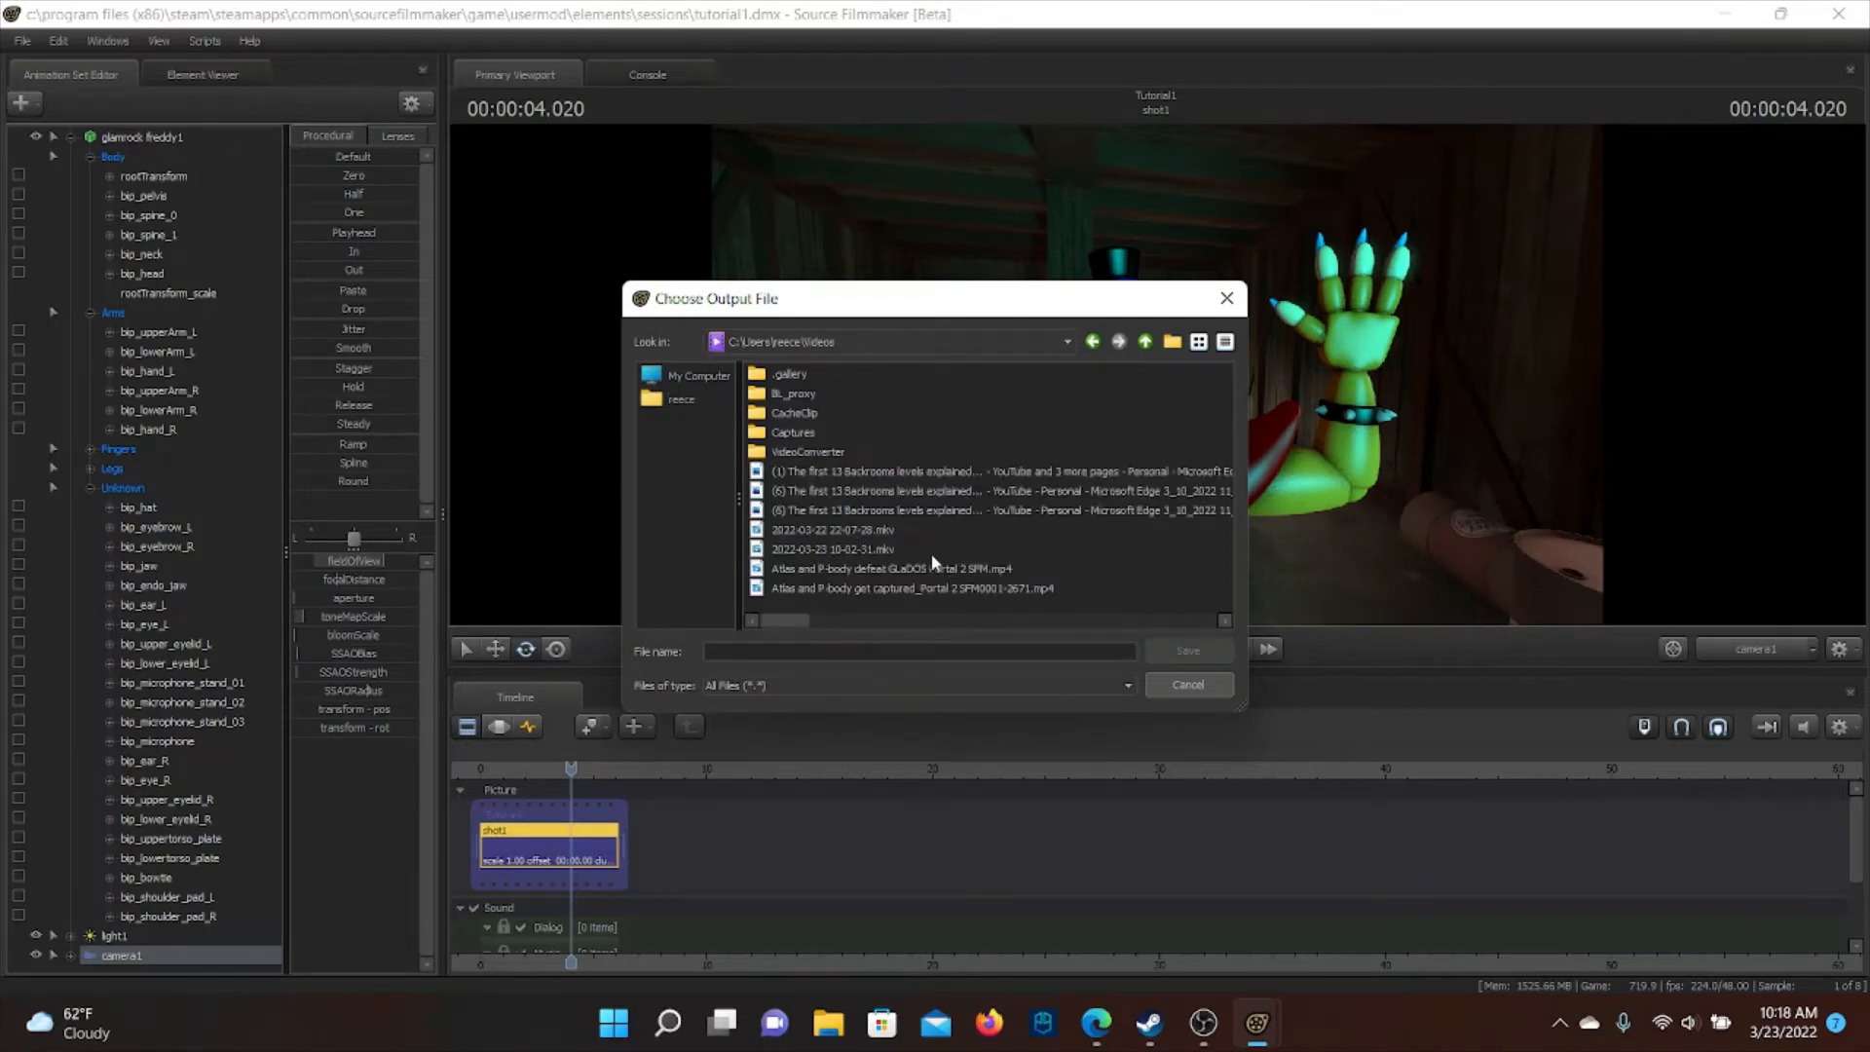
click(763, 650)
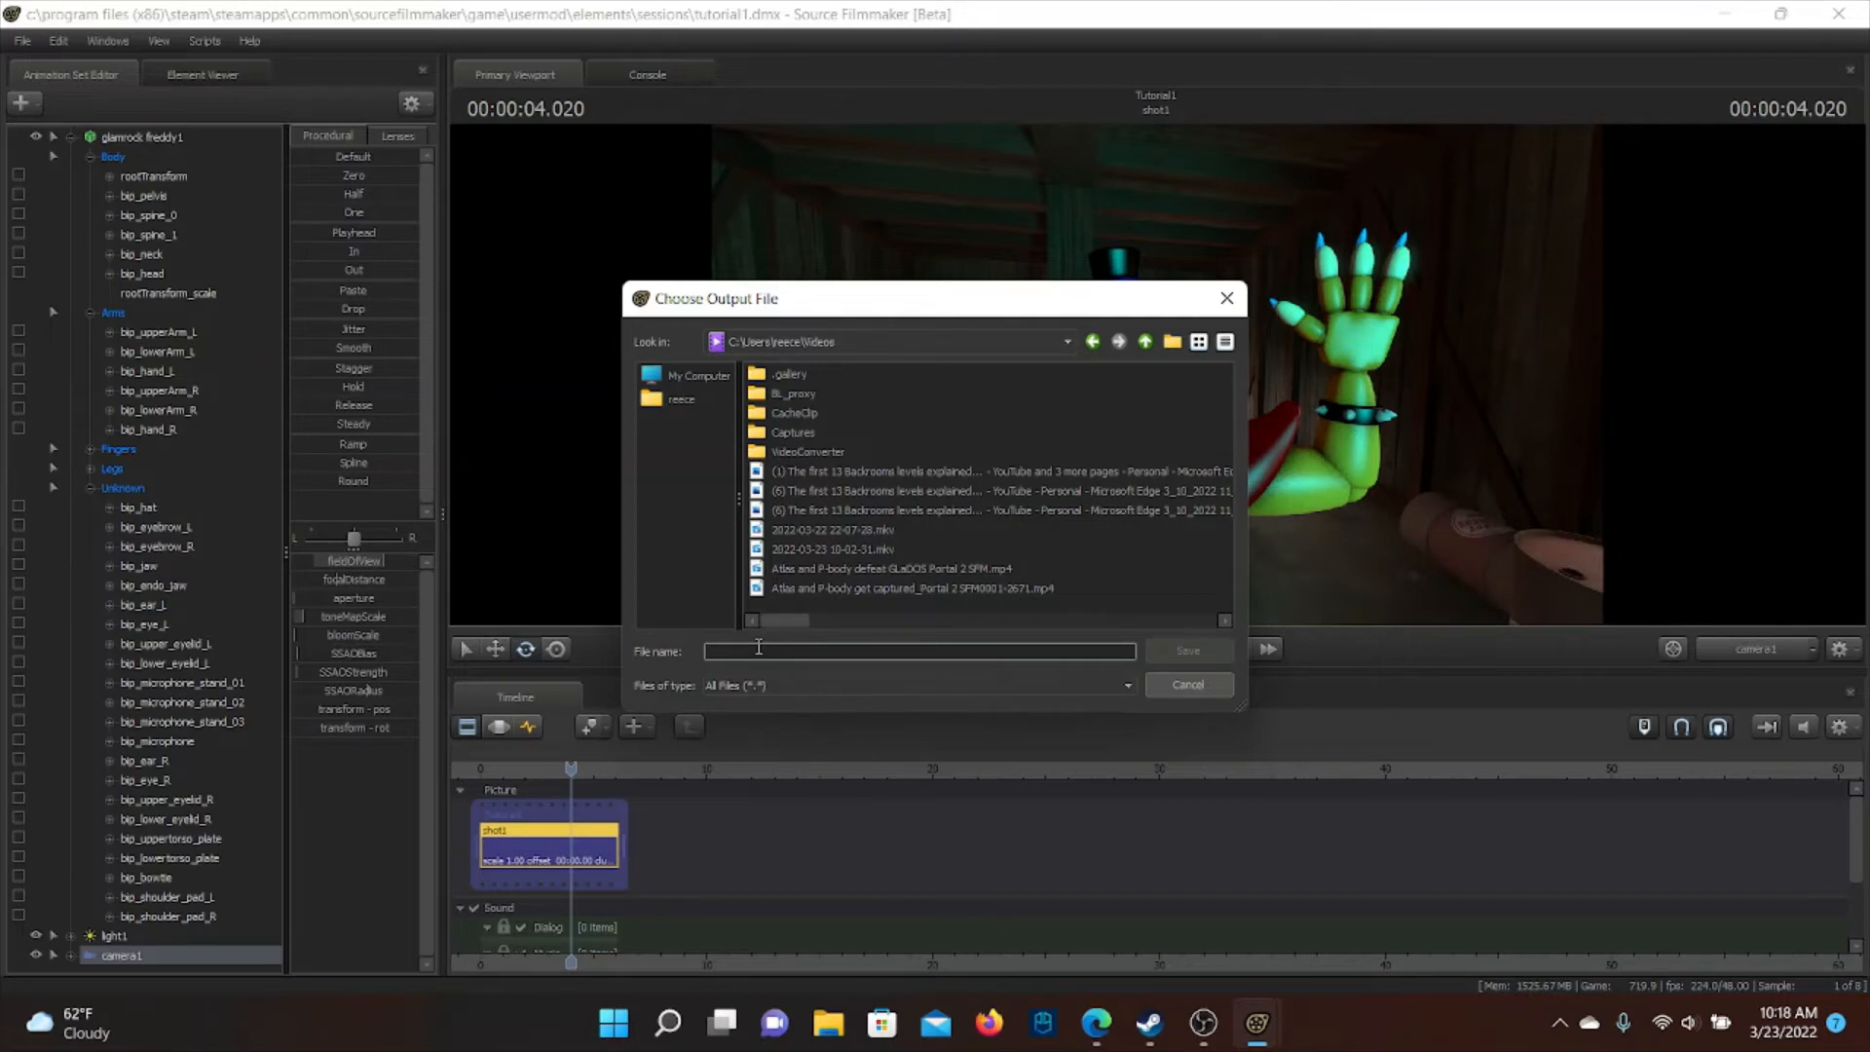
text(Freddy)
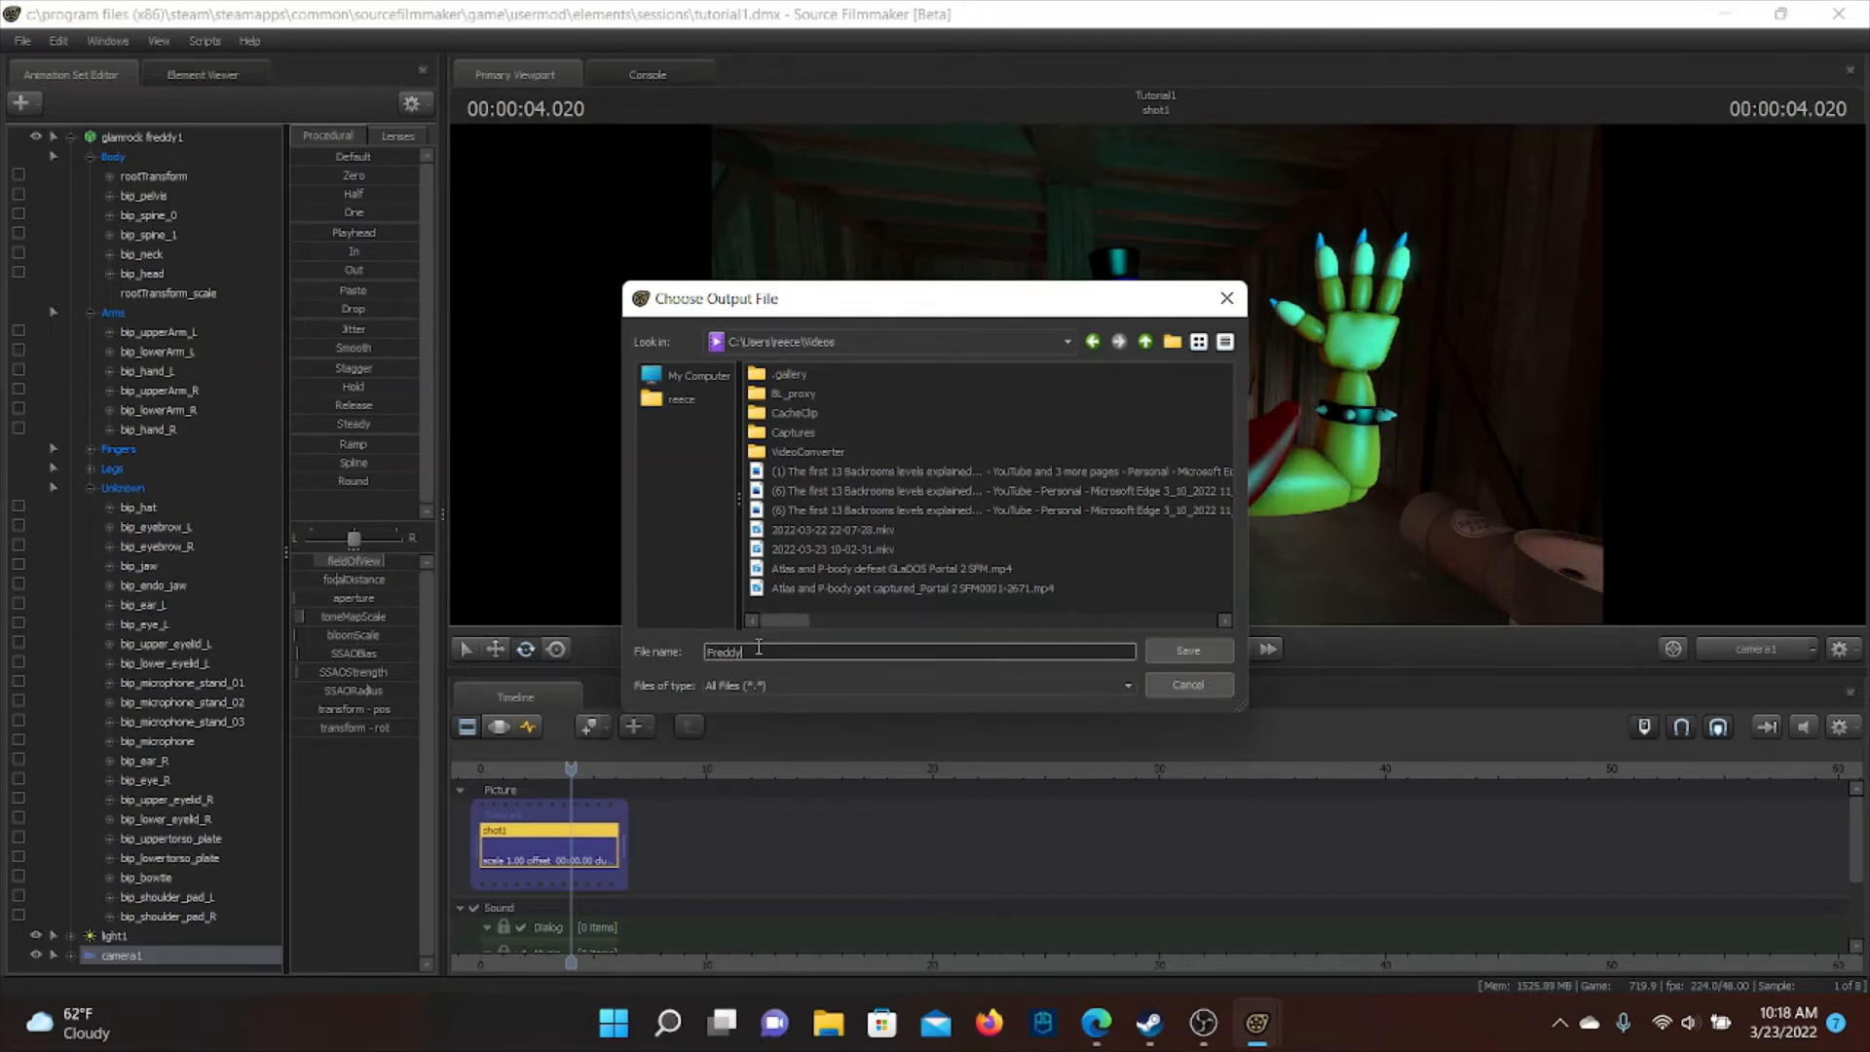
text( Animation)
click(1193, 649)
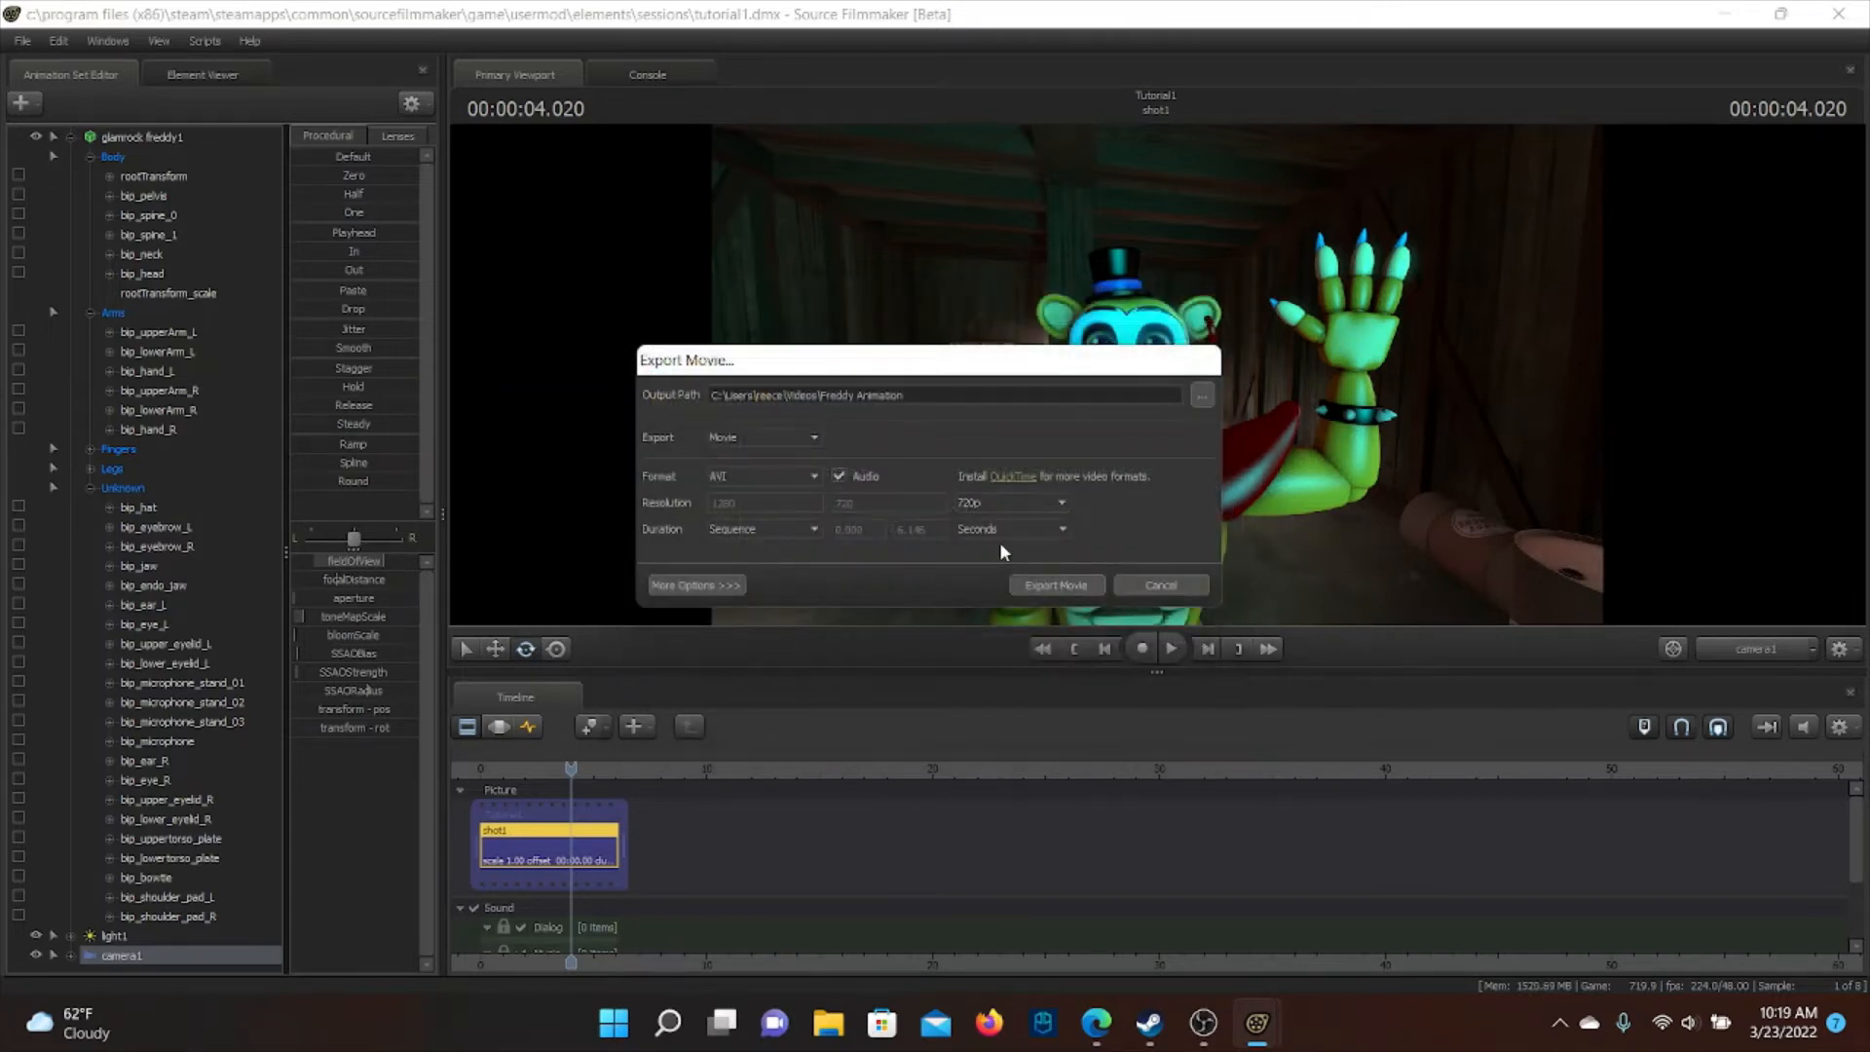
Set the export type to Image Sequence and the format to PNG
click(765, 437)
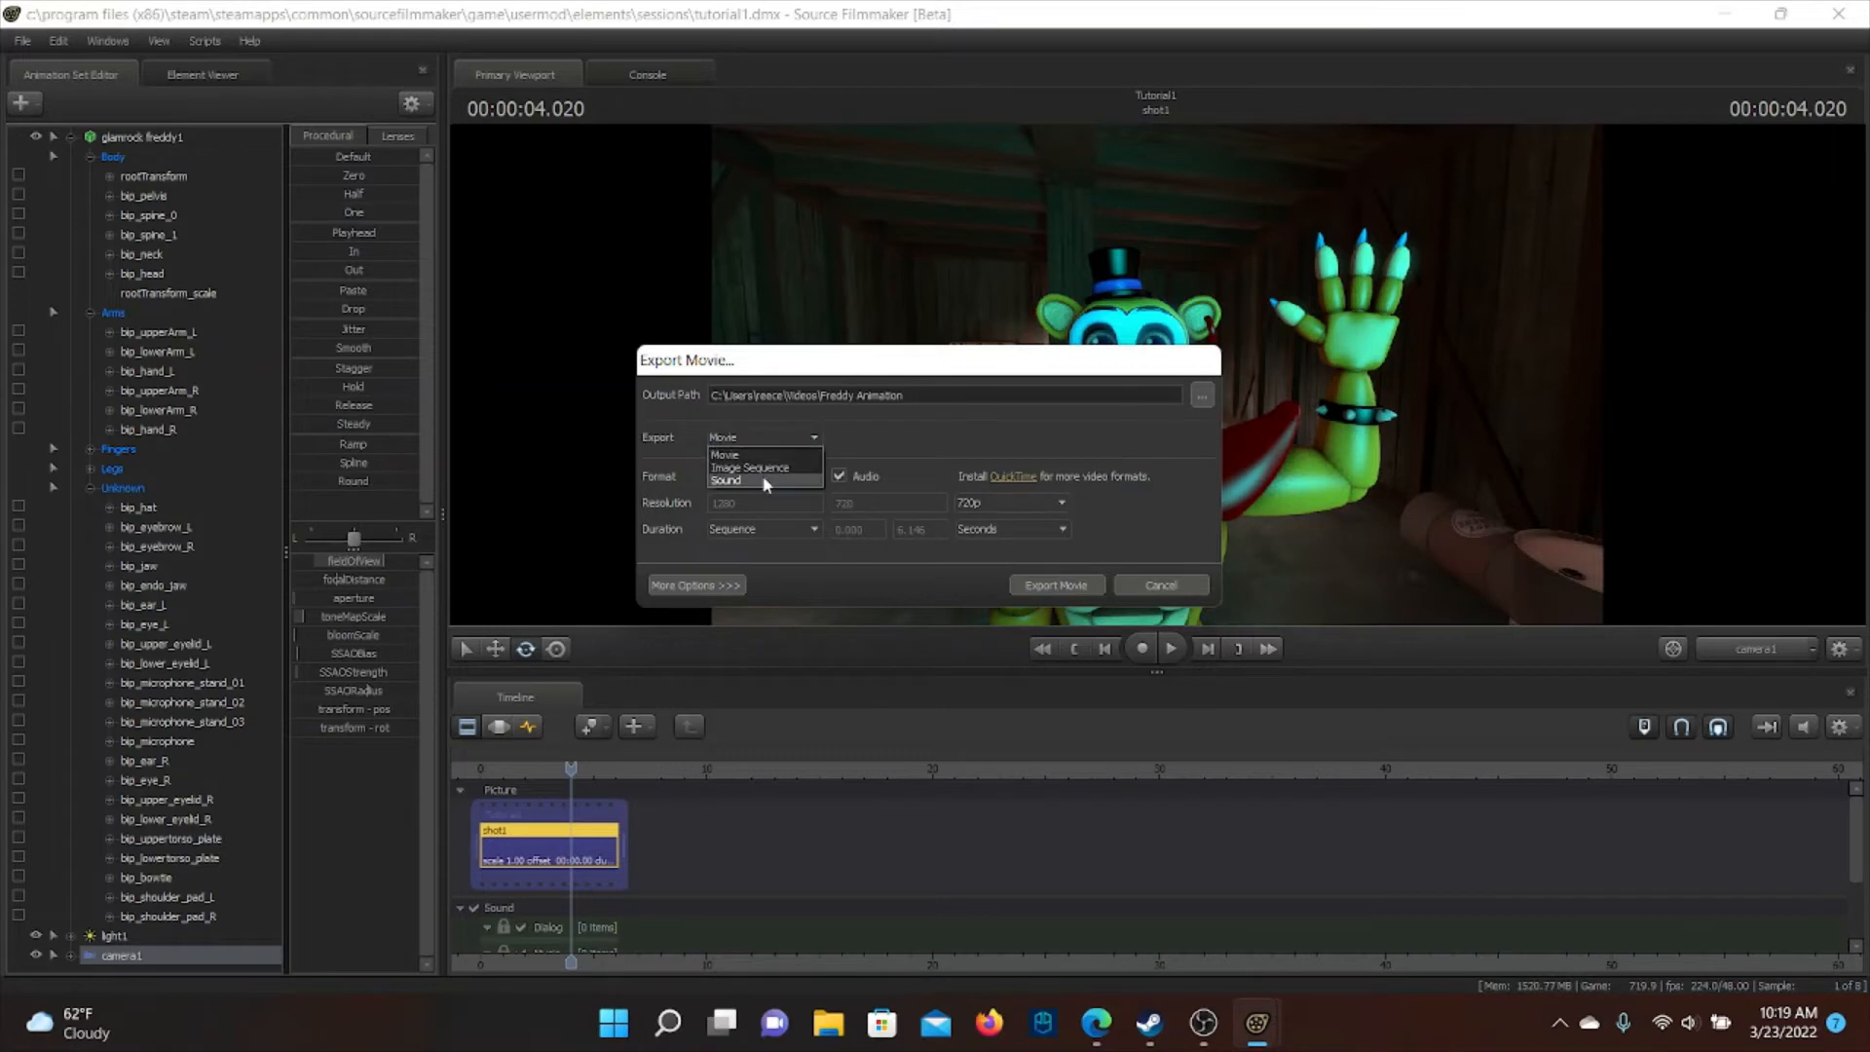
click(739, 454)
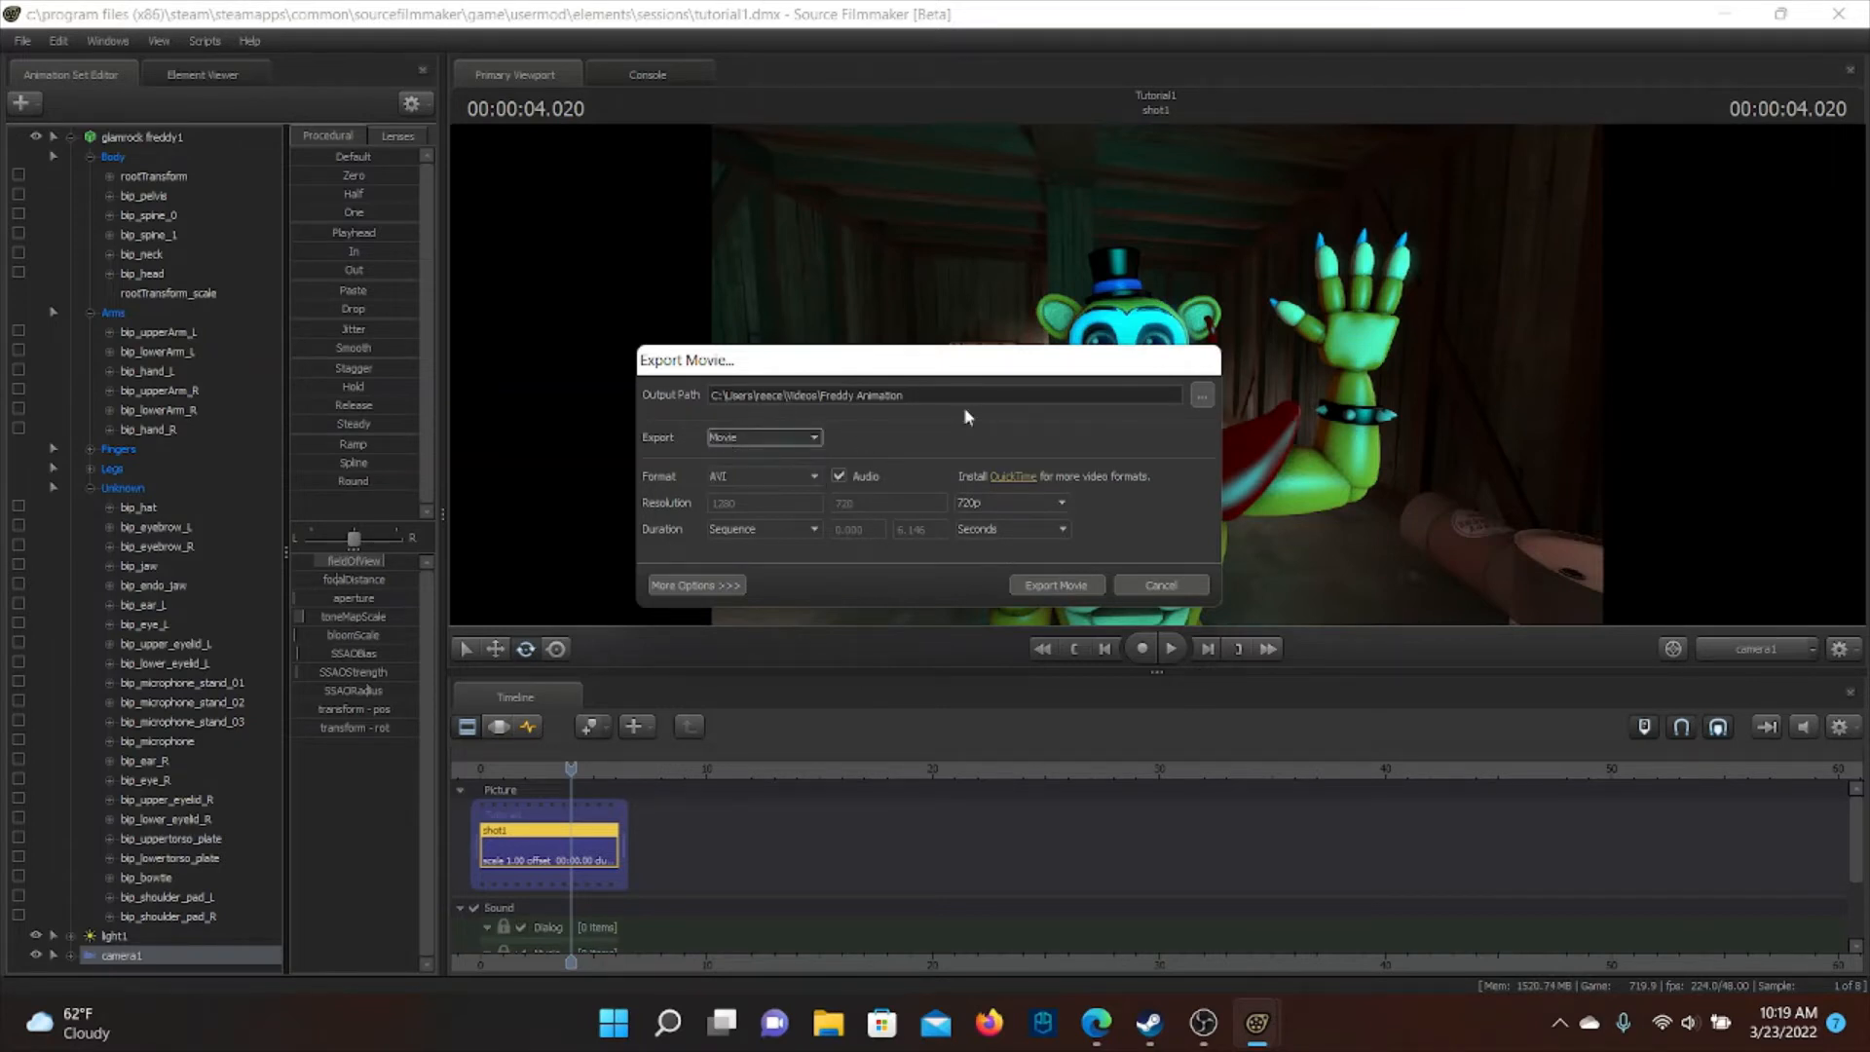
click(803, 438)
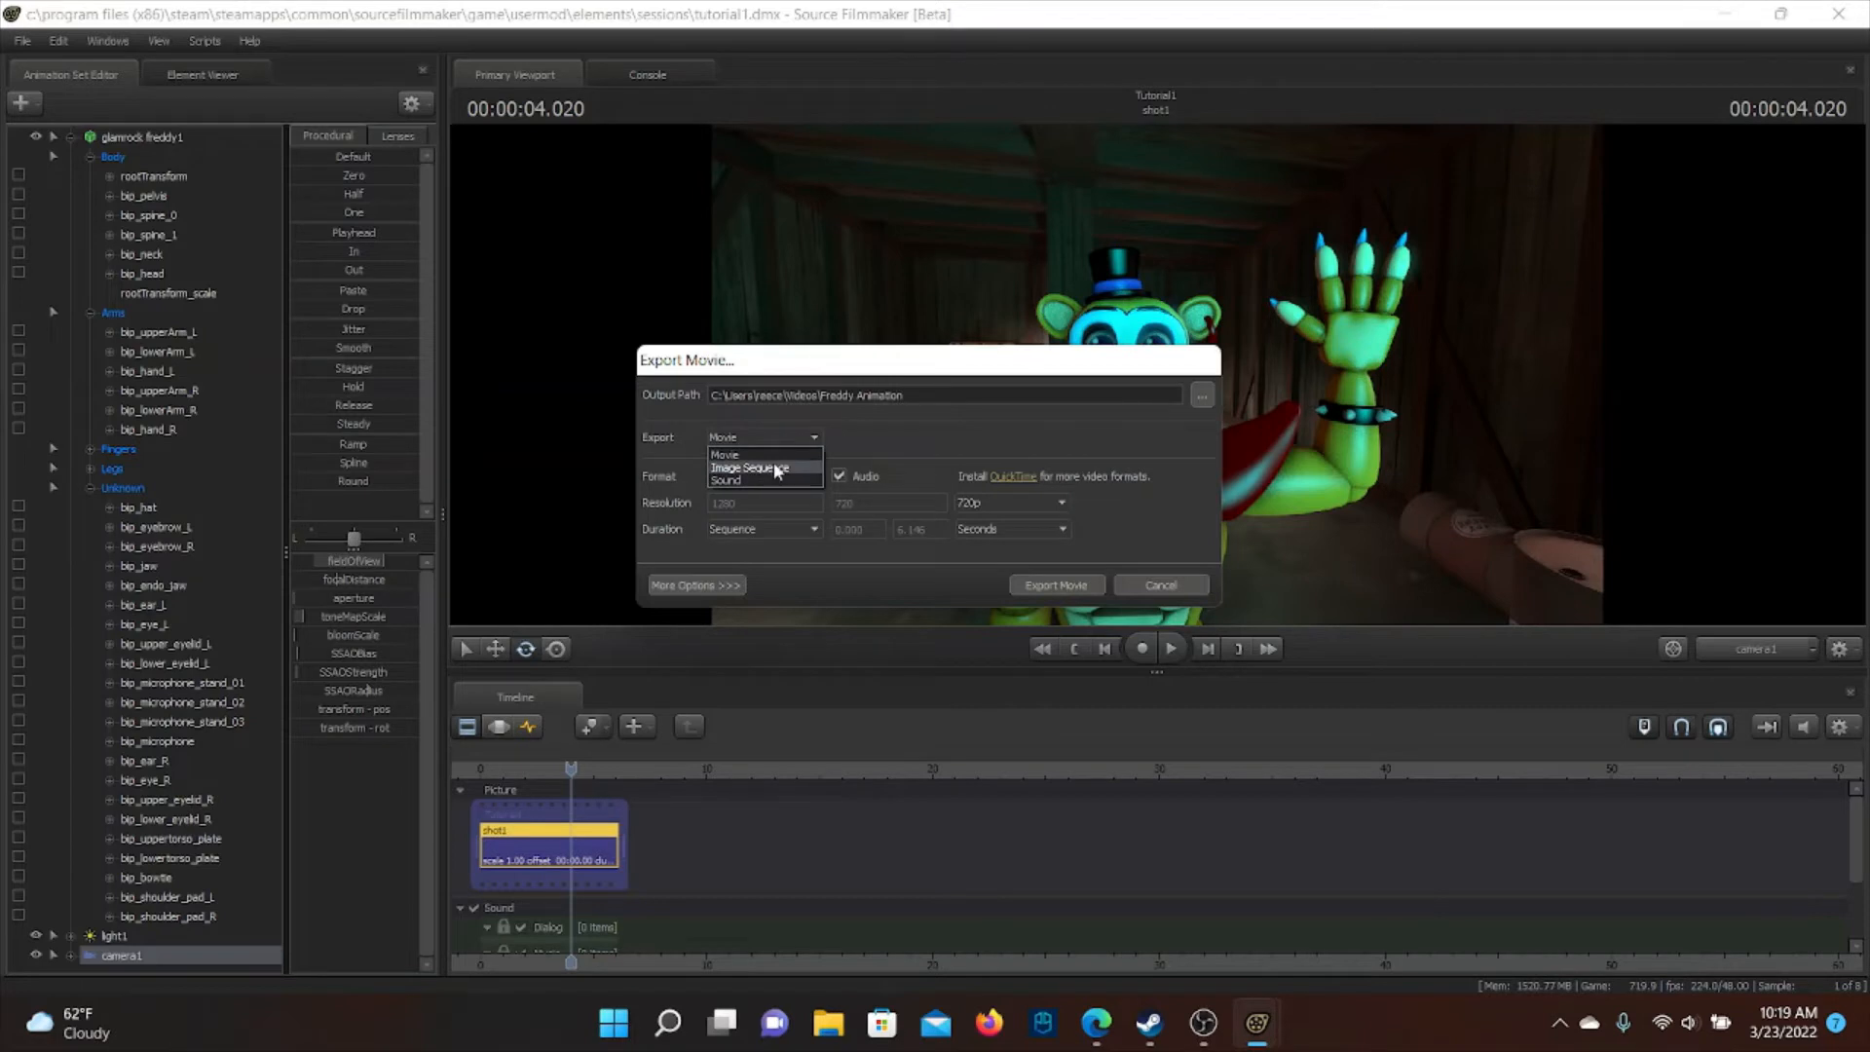
click(777, 469)
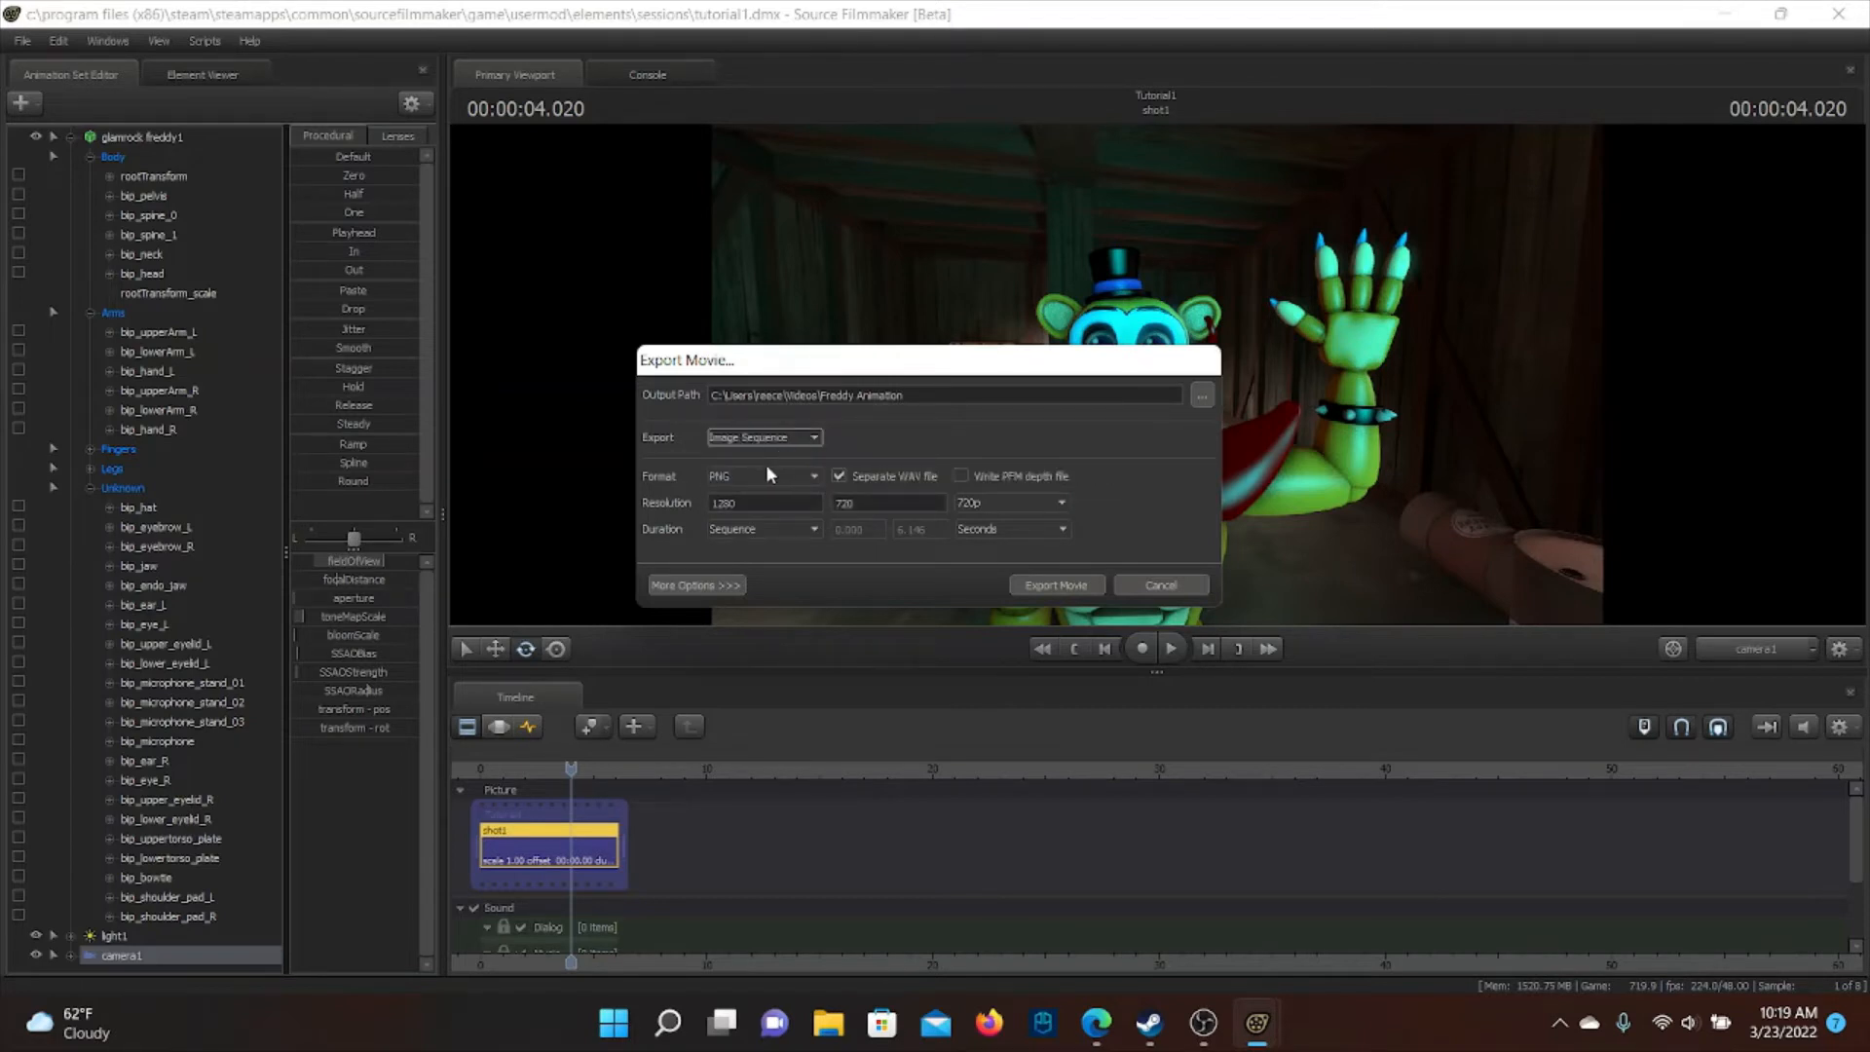
click(768, 474)
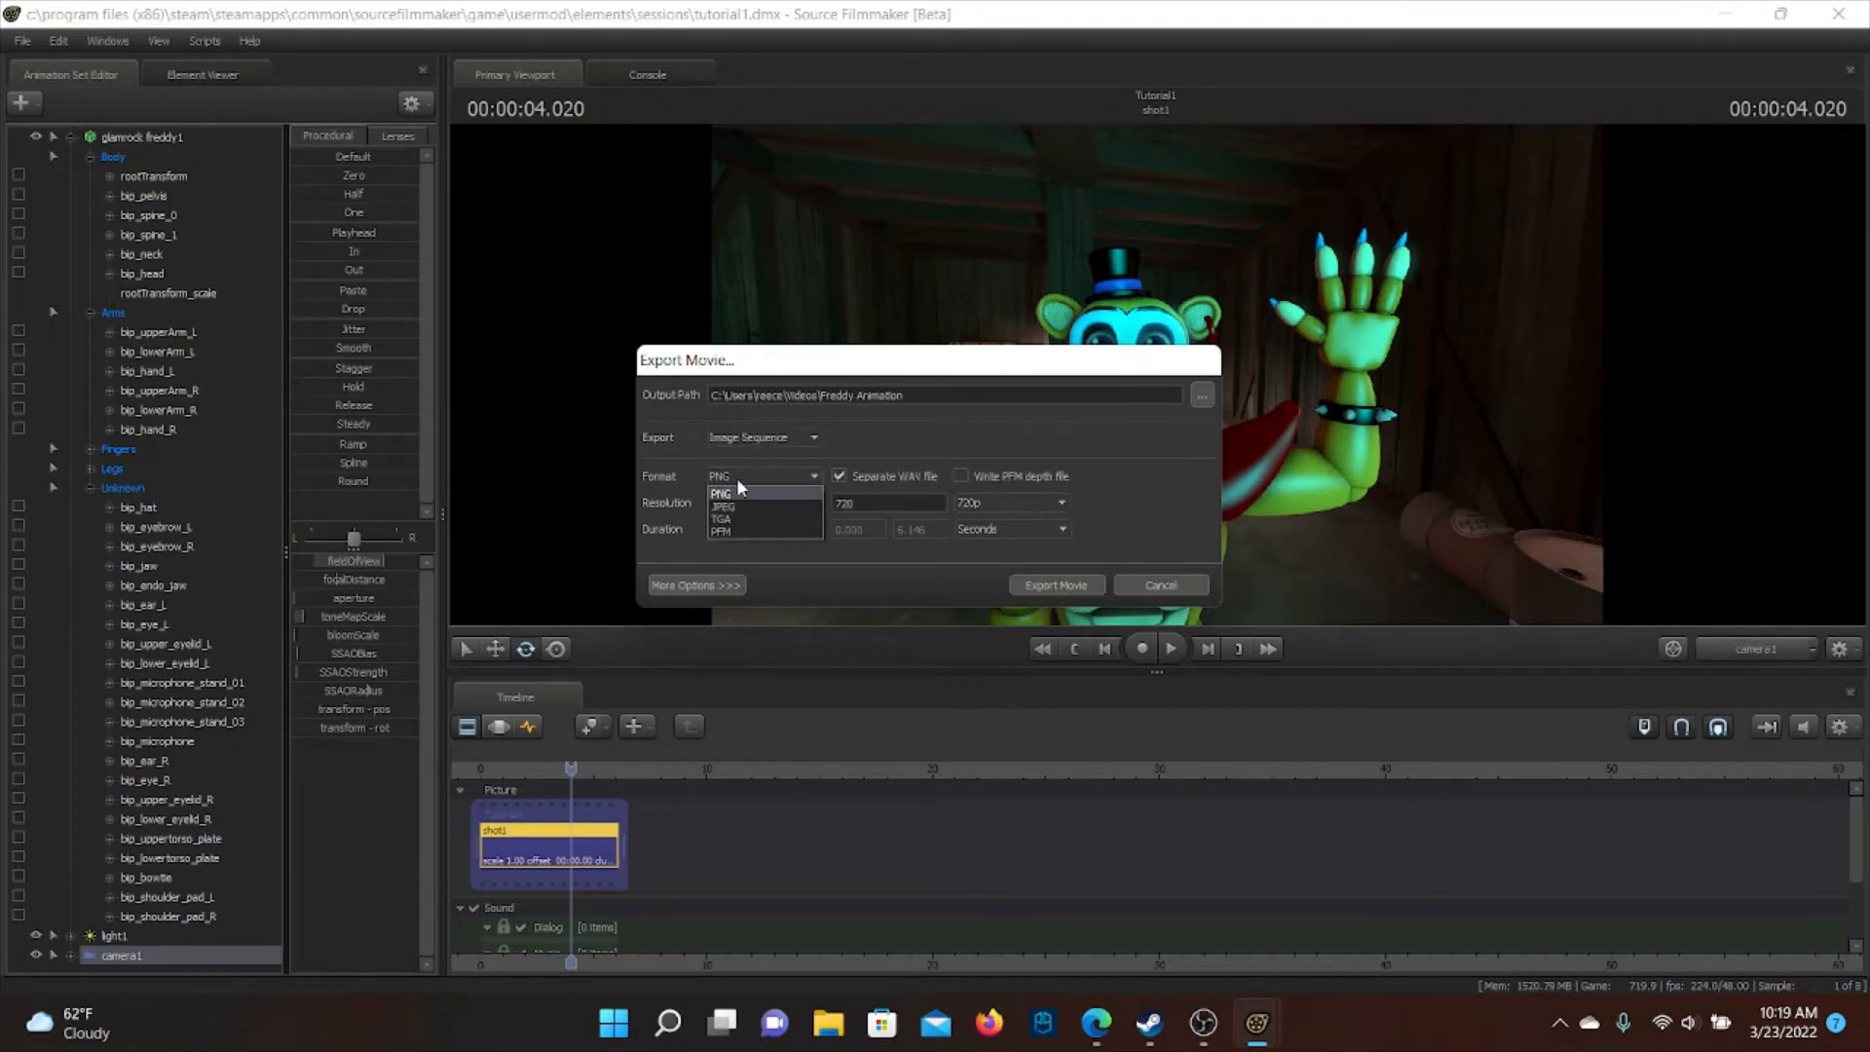
click(738, 478)
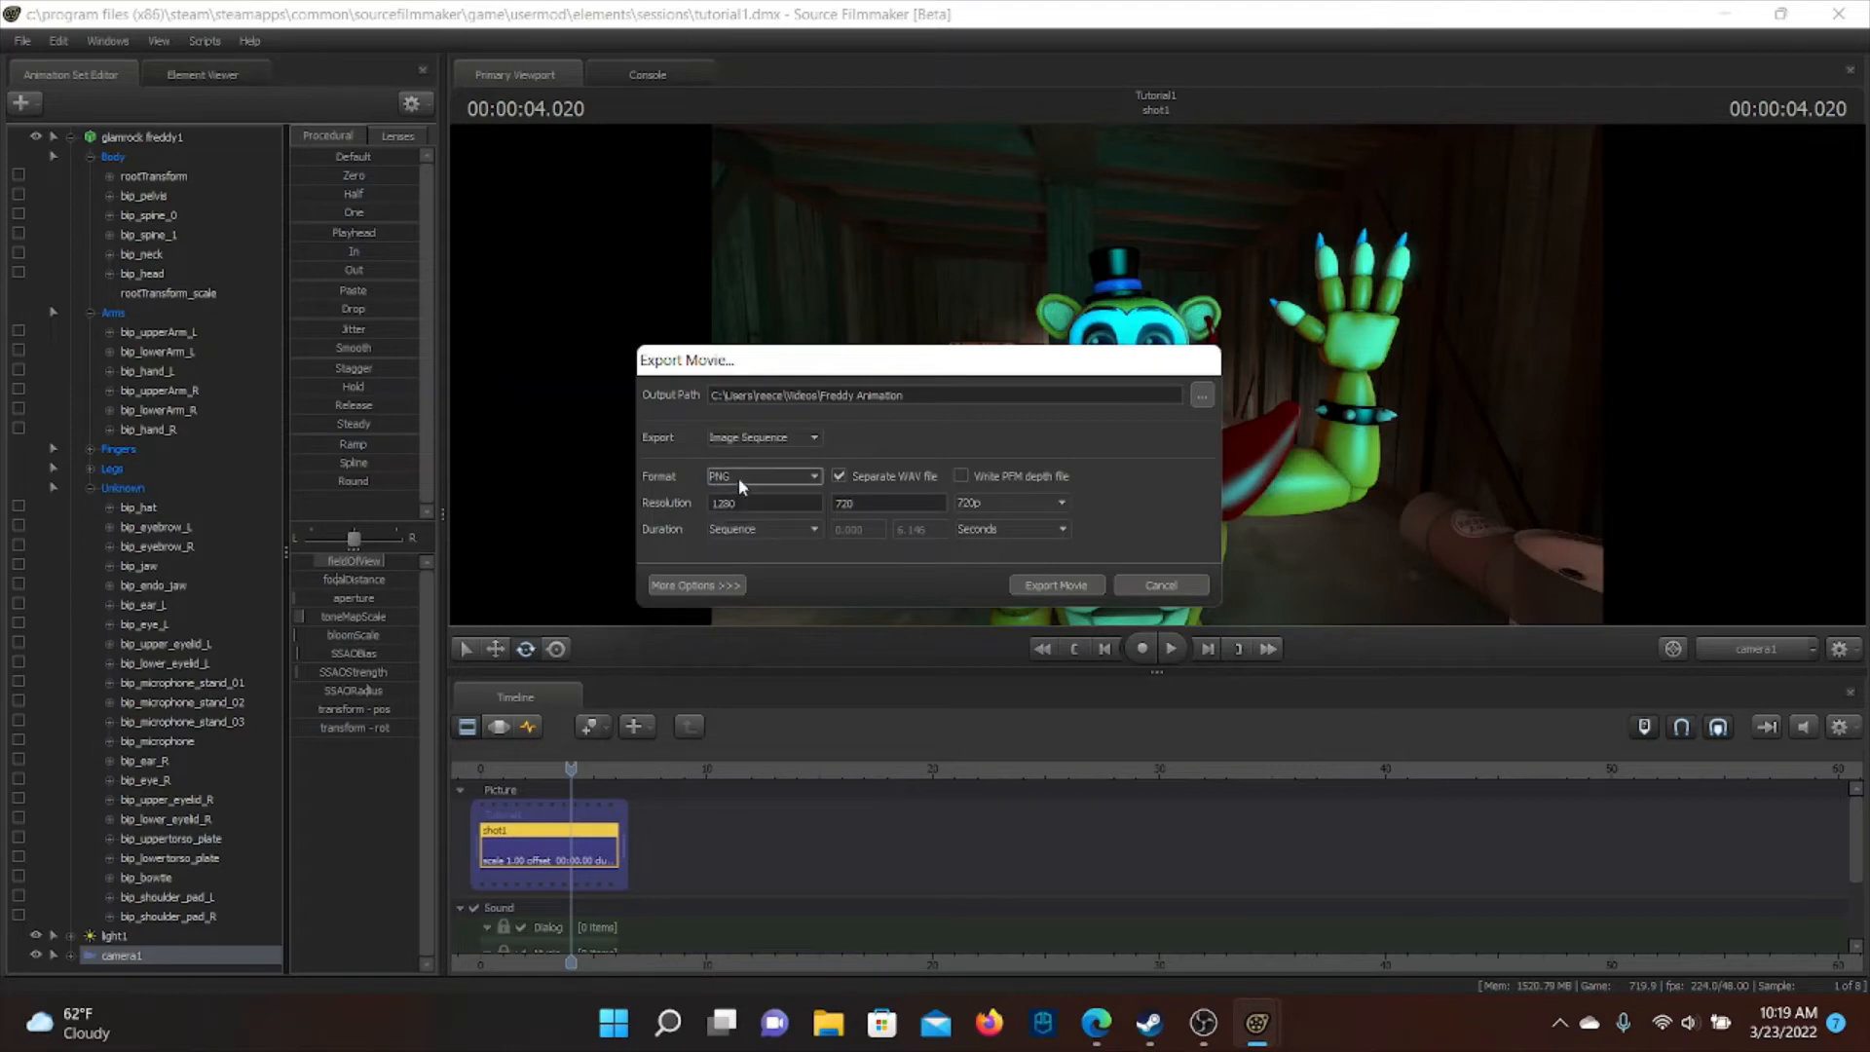
Set the duration units to Frames, keep the whole Sequence as the range, and run the export
click(989, 531)
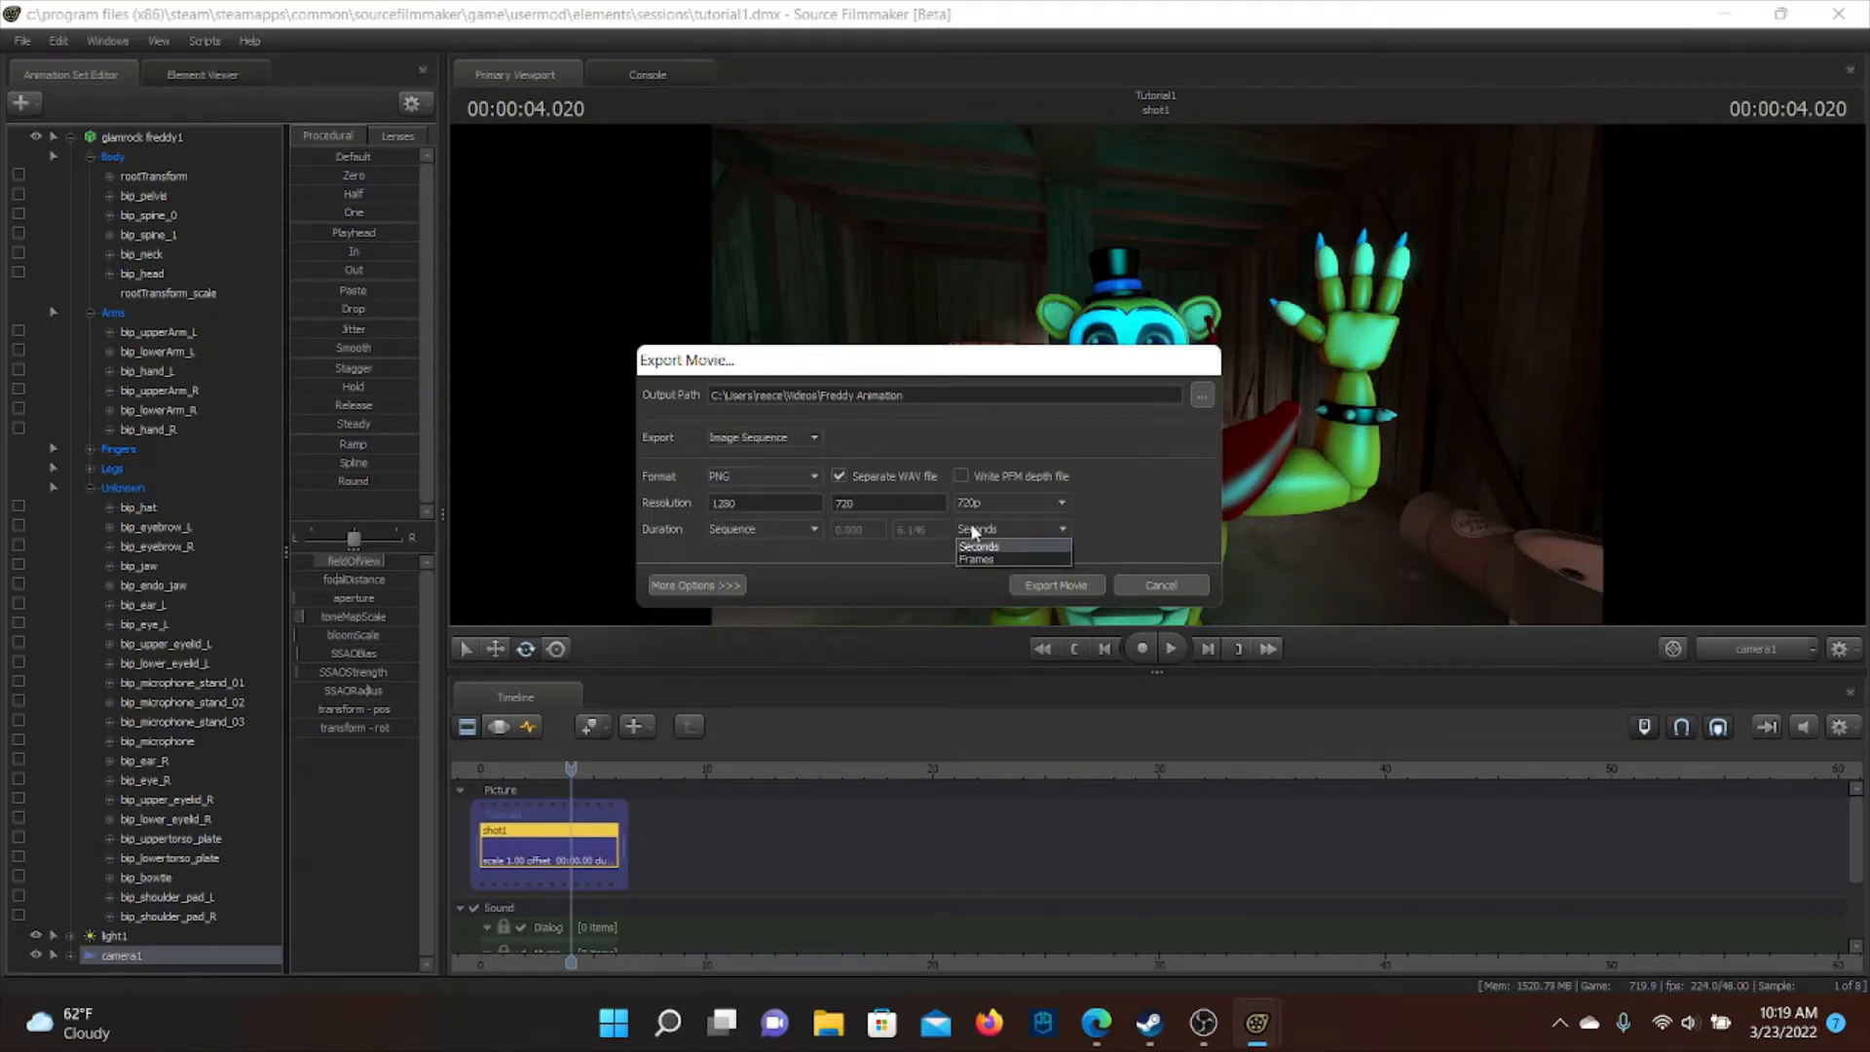
click(986, 559)
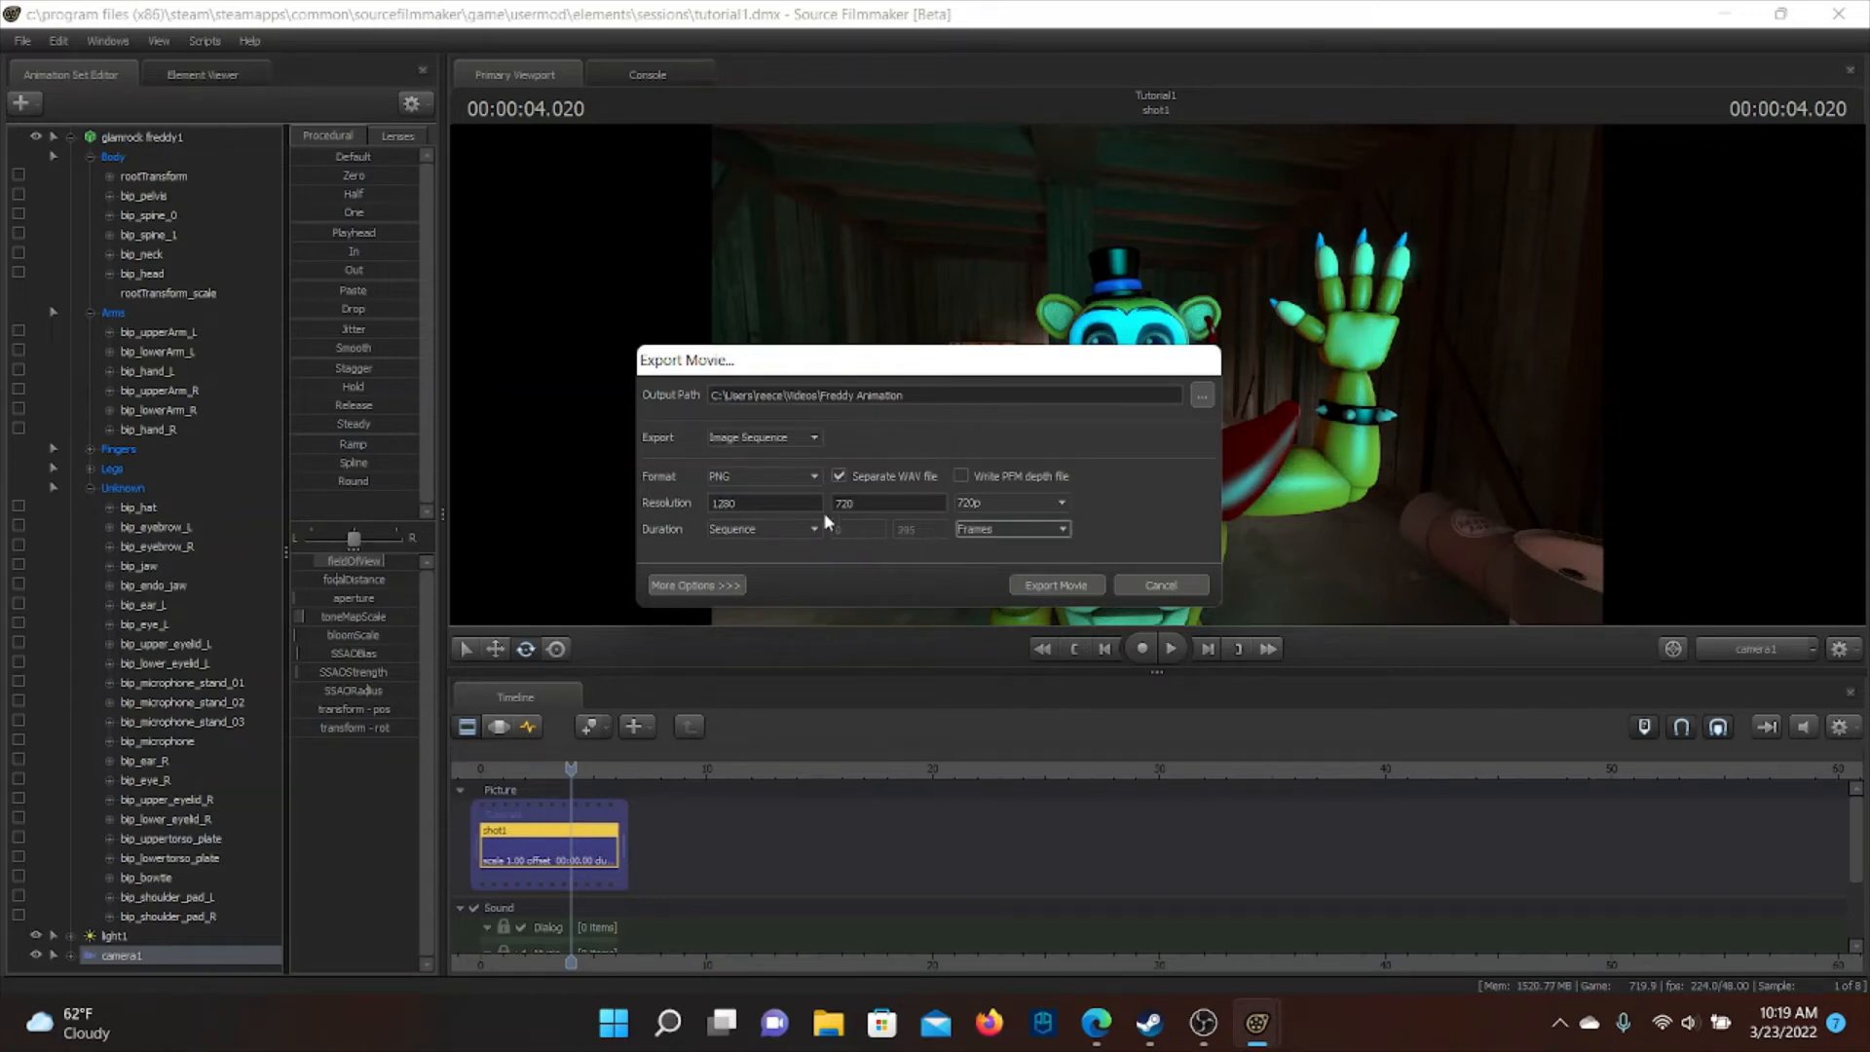
click(779, 531)
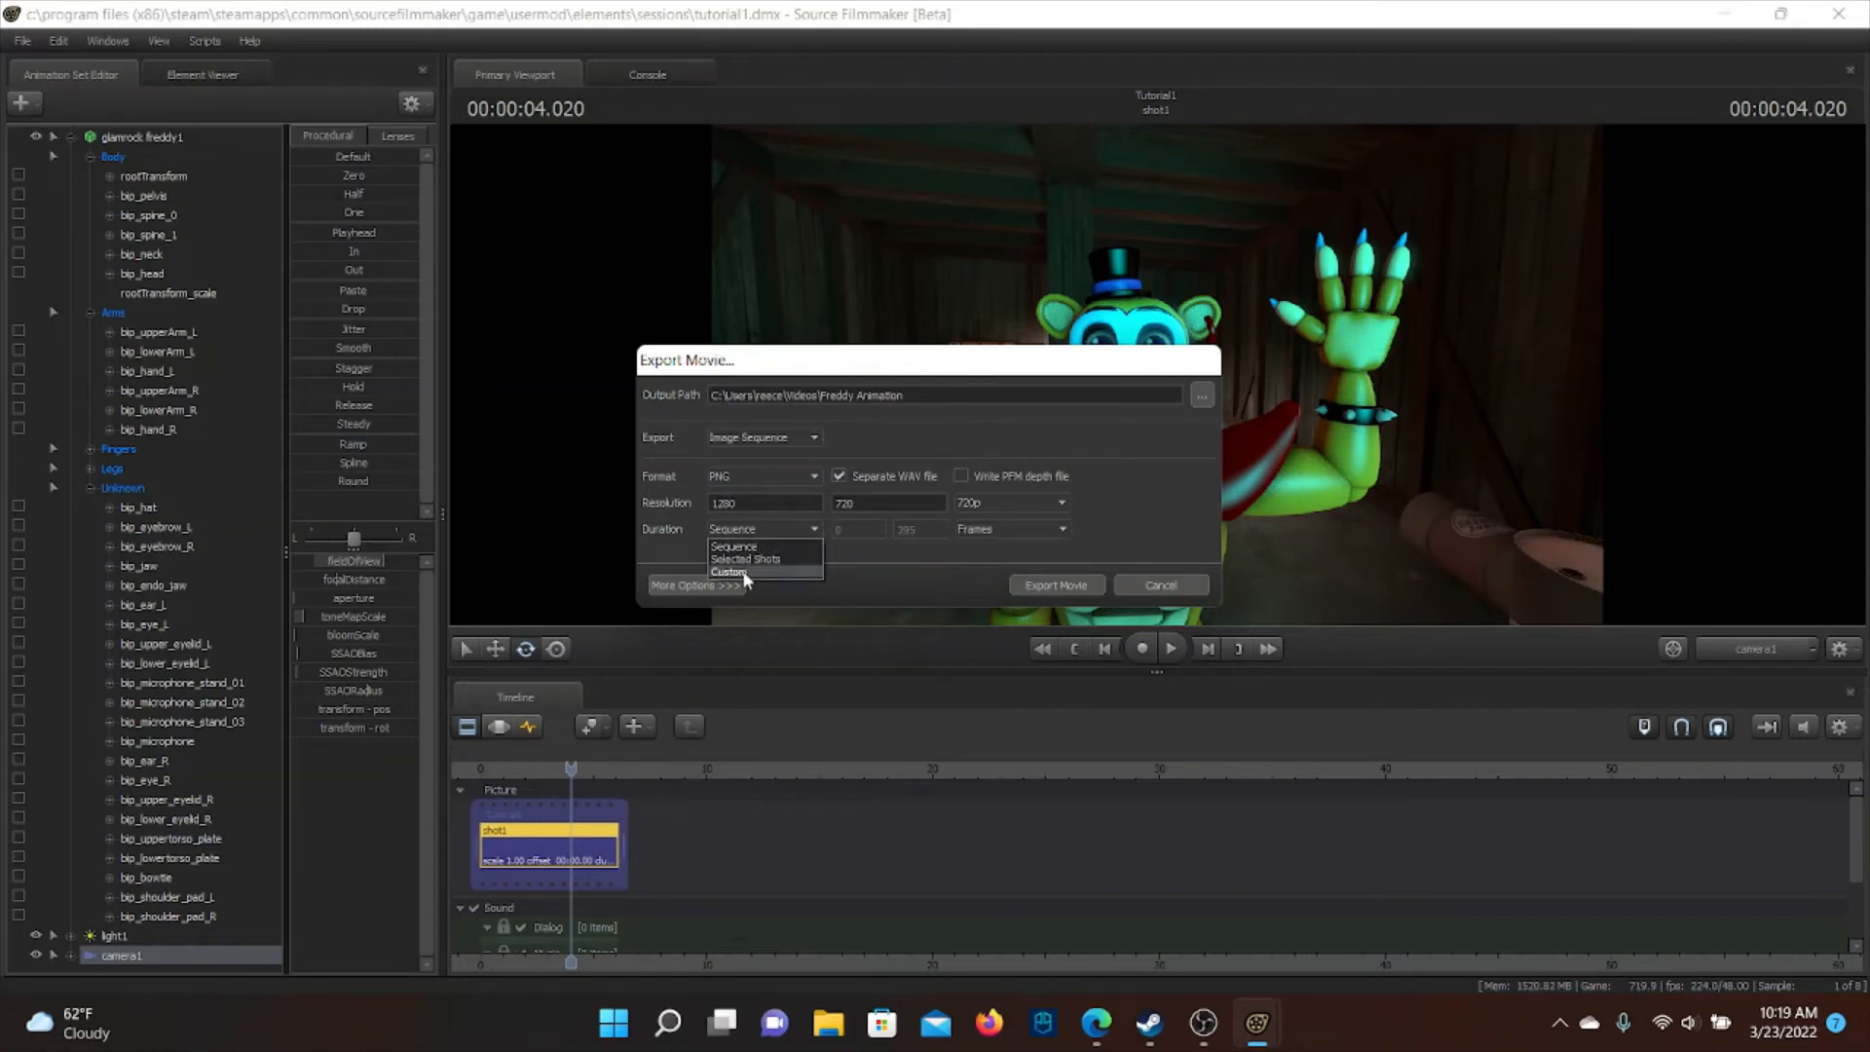
click(768, 529)
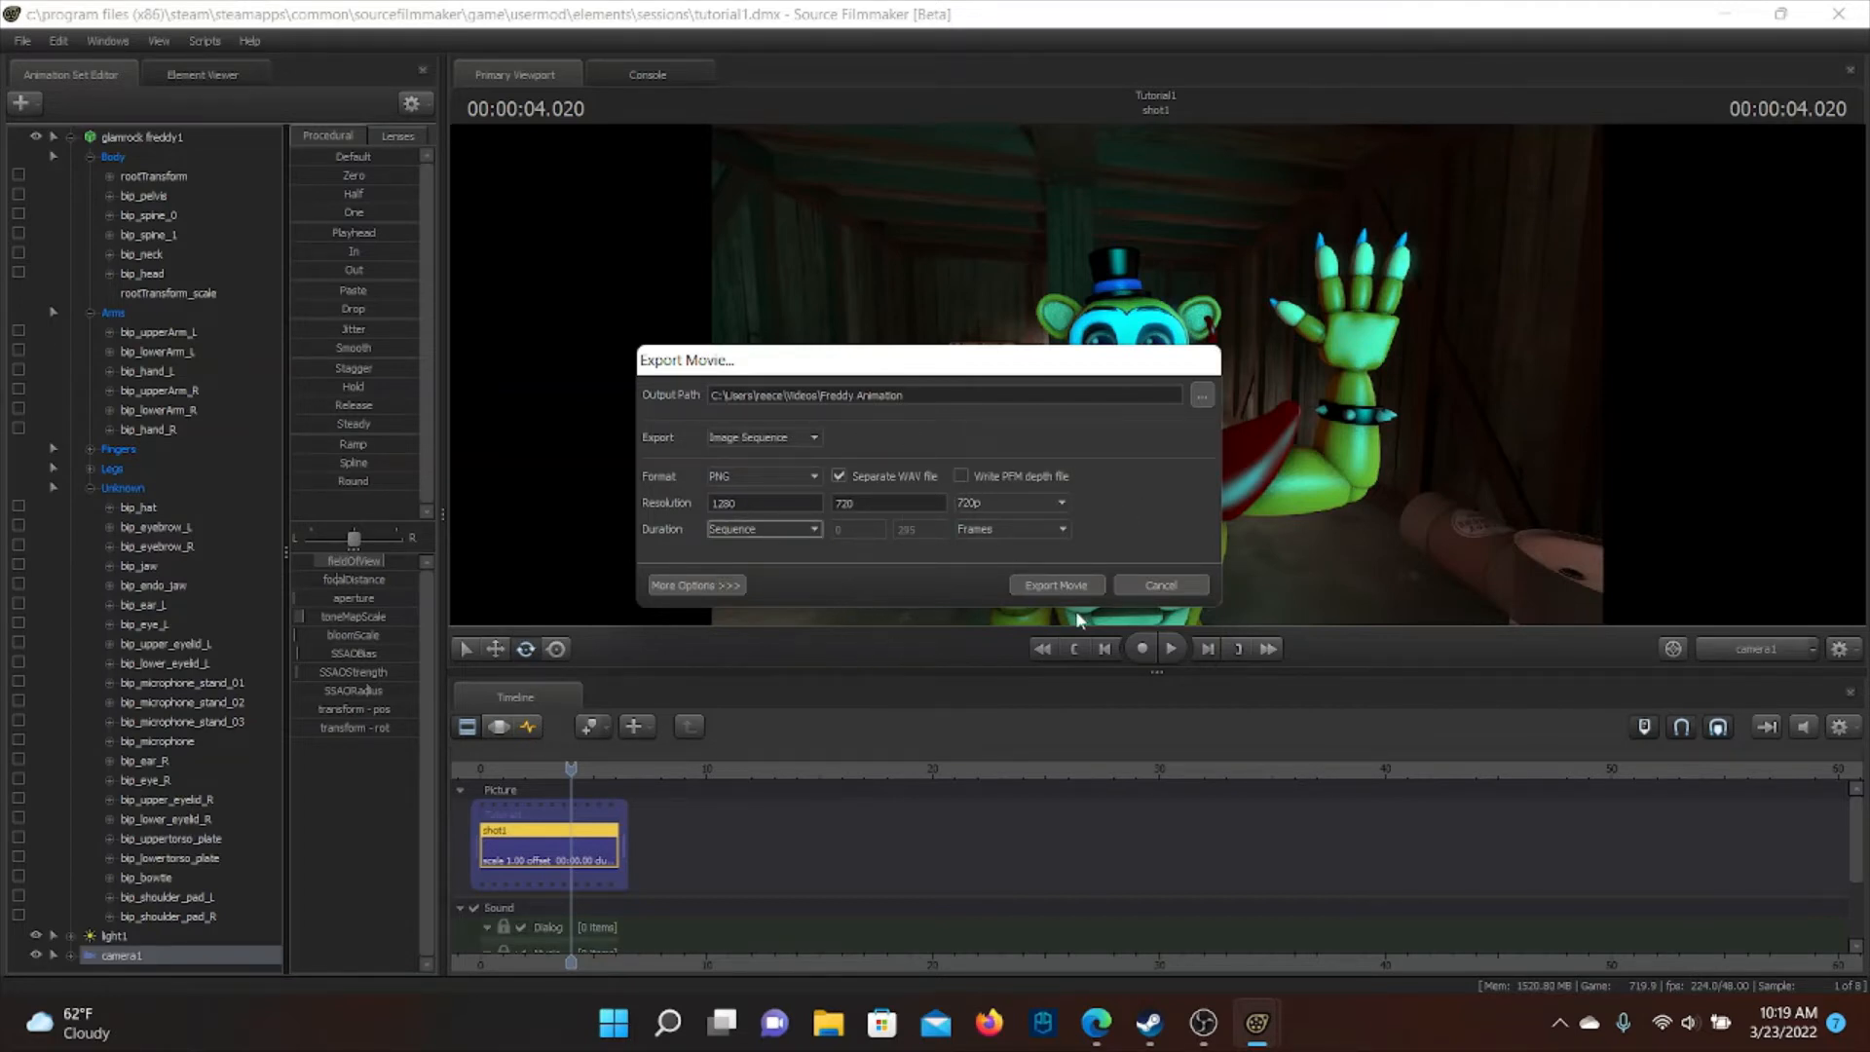
click(1081, 585)
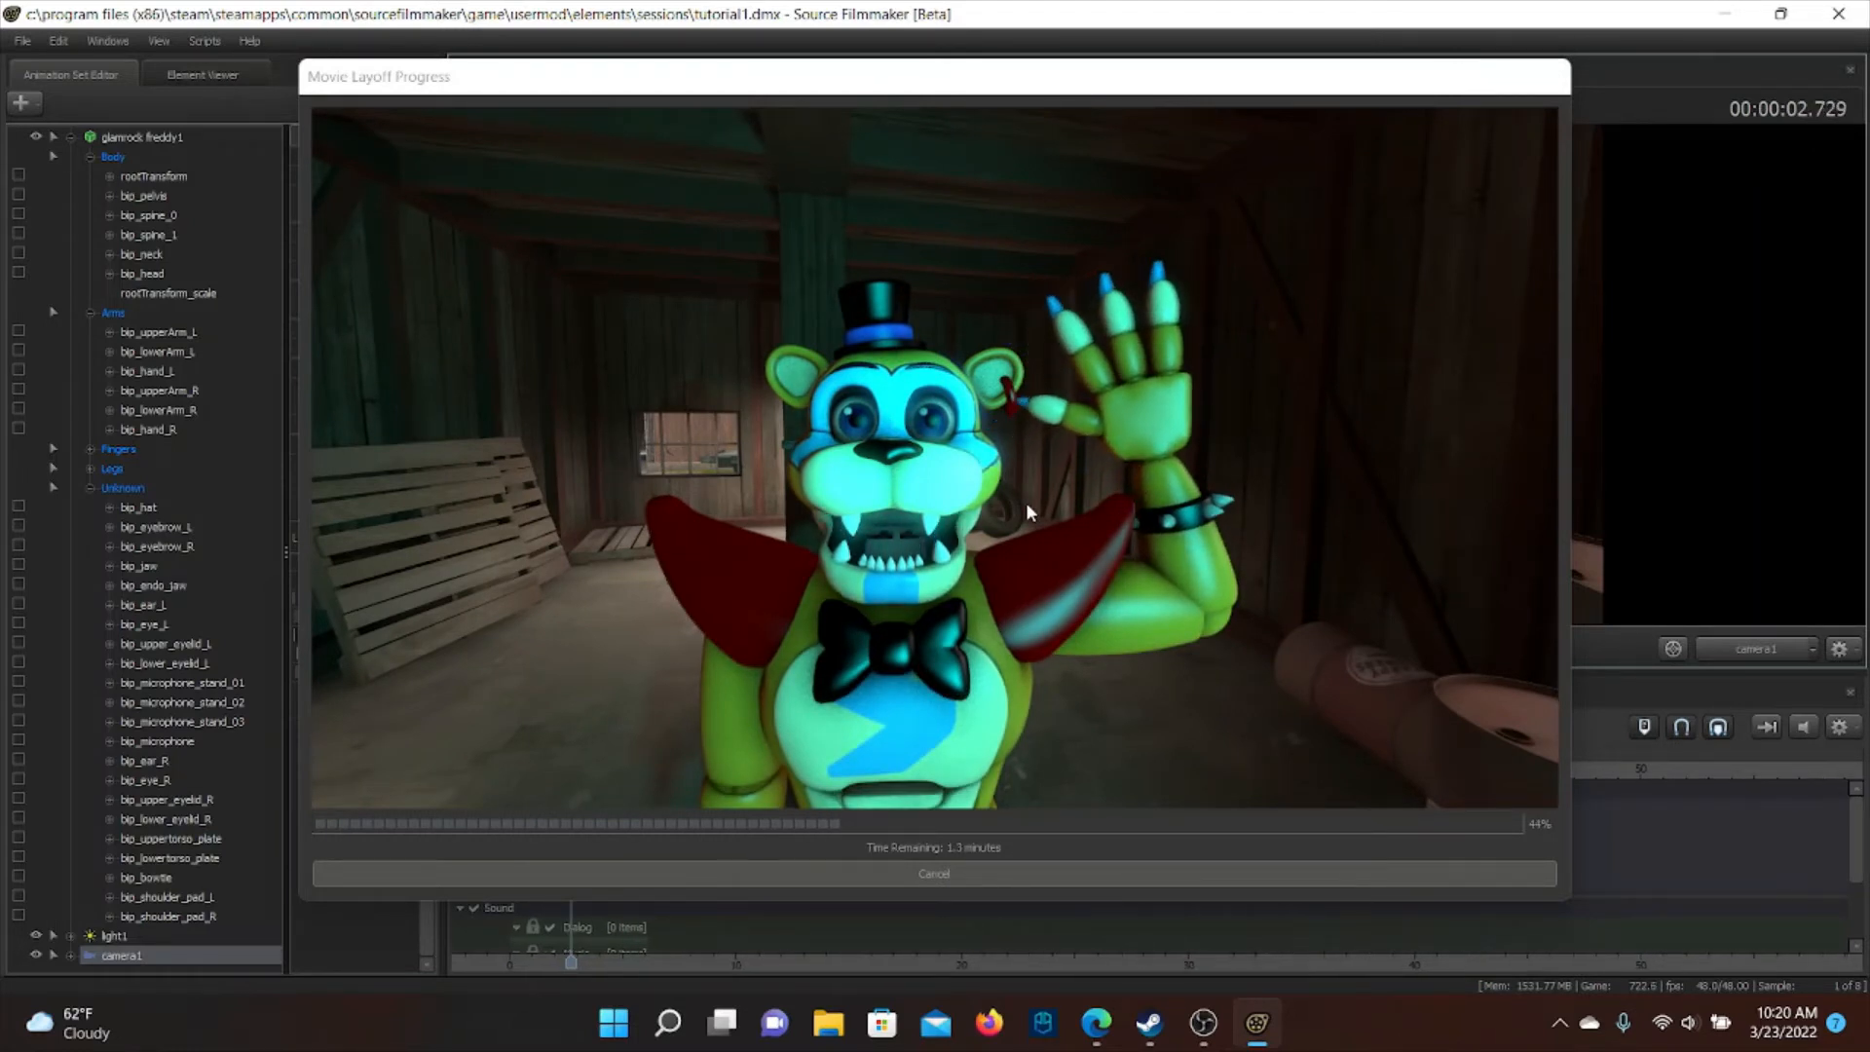
key(alt+Tab)
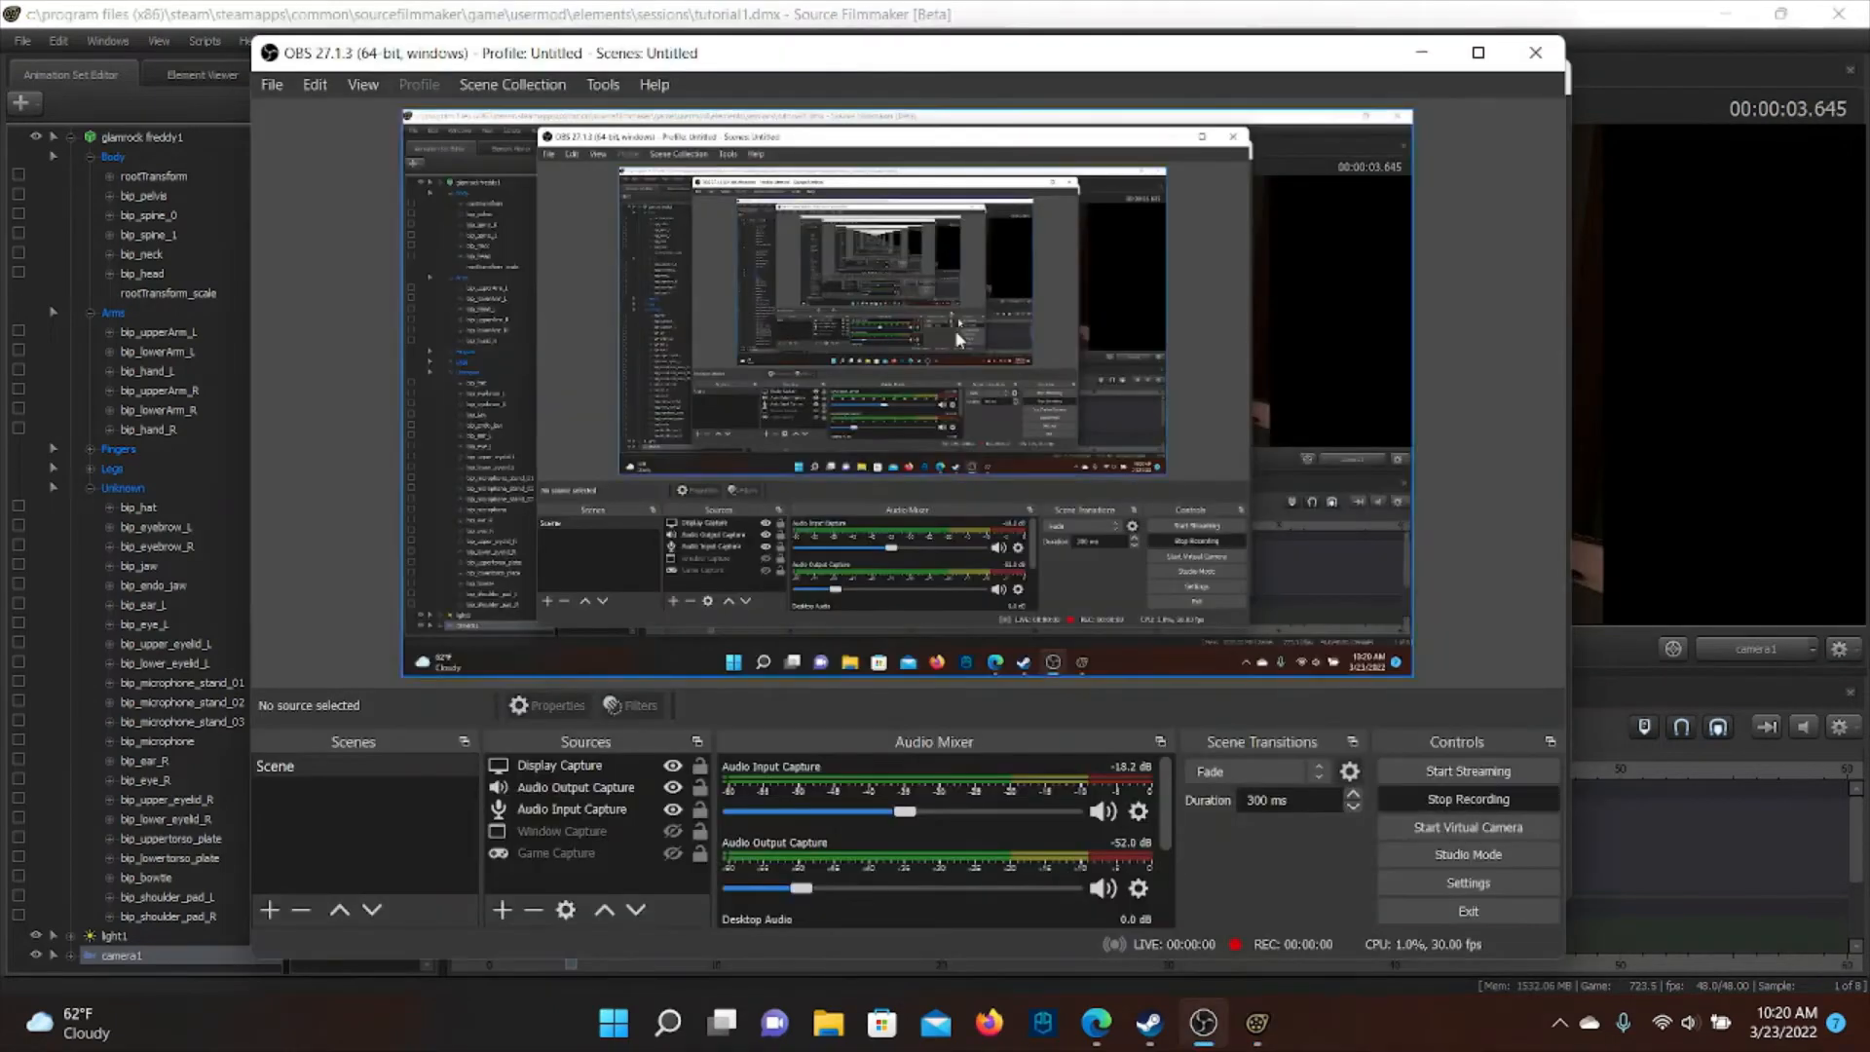
click(804, 13)
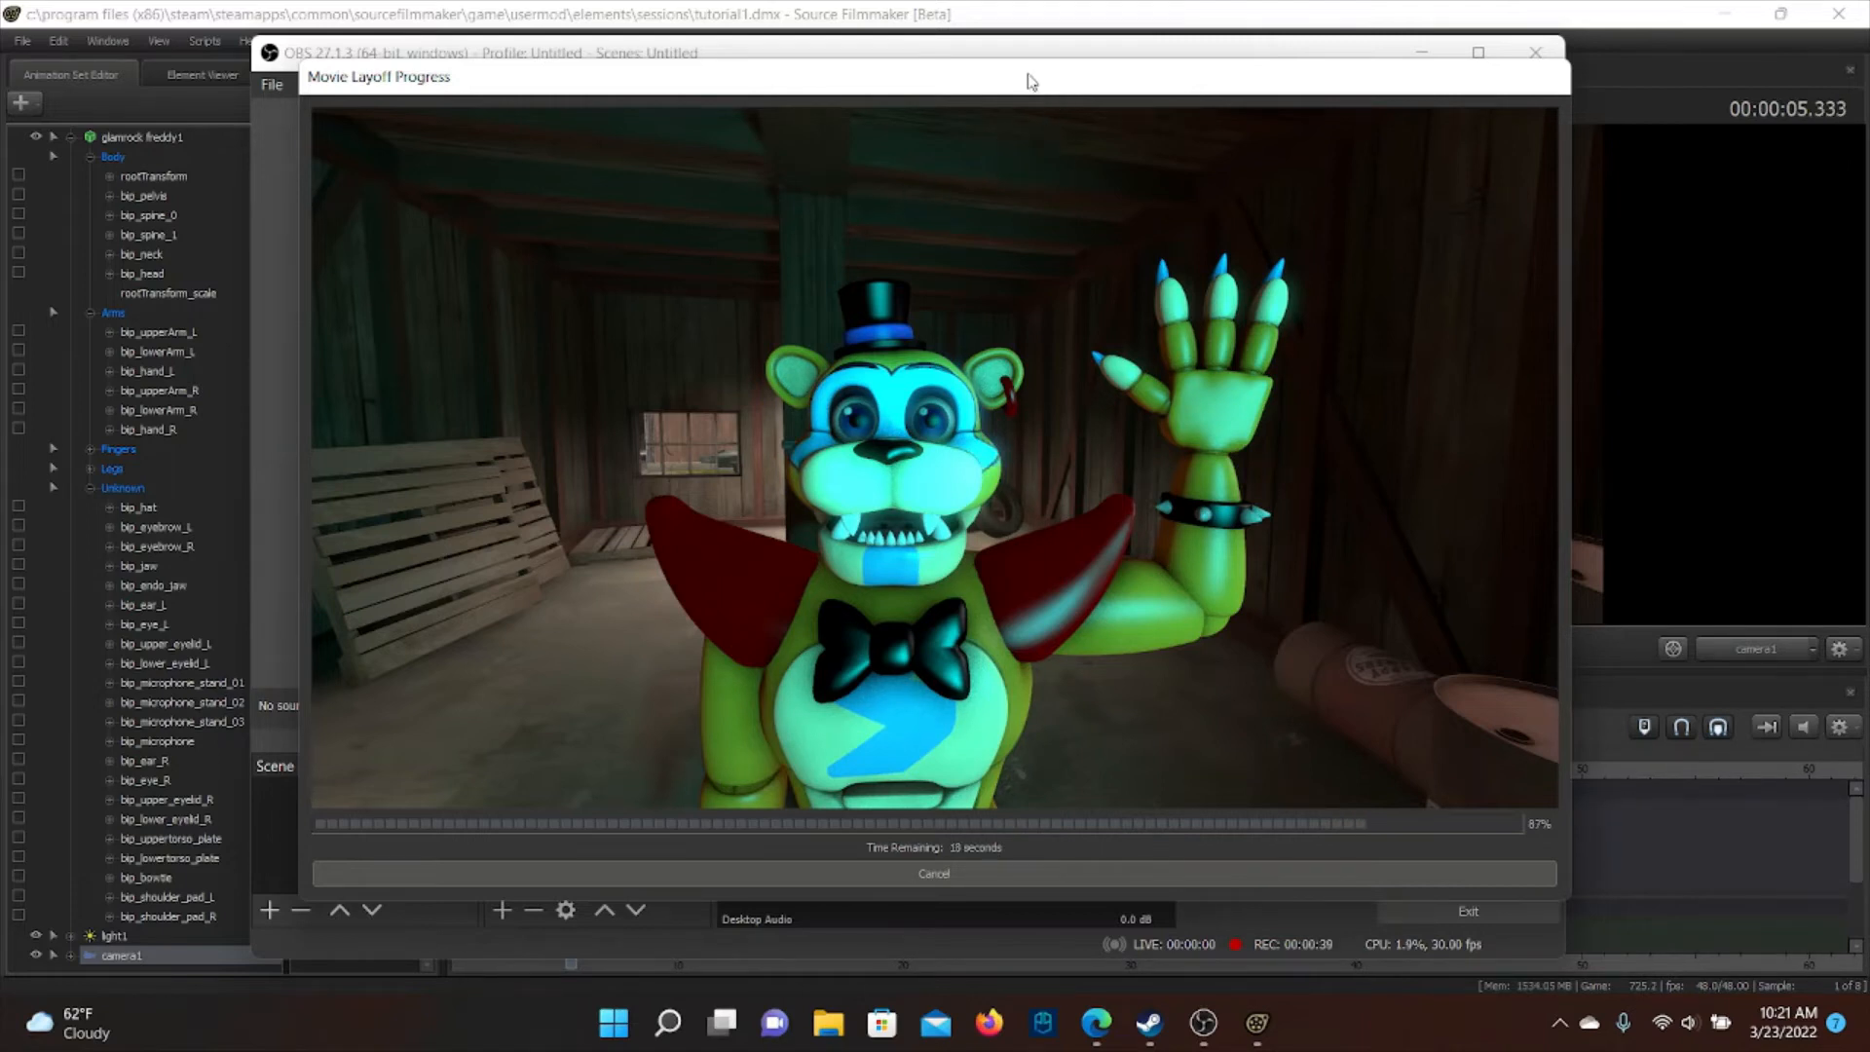
drag(1013, 76, 1010, 97)
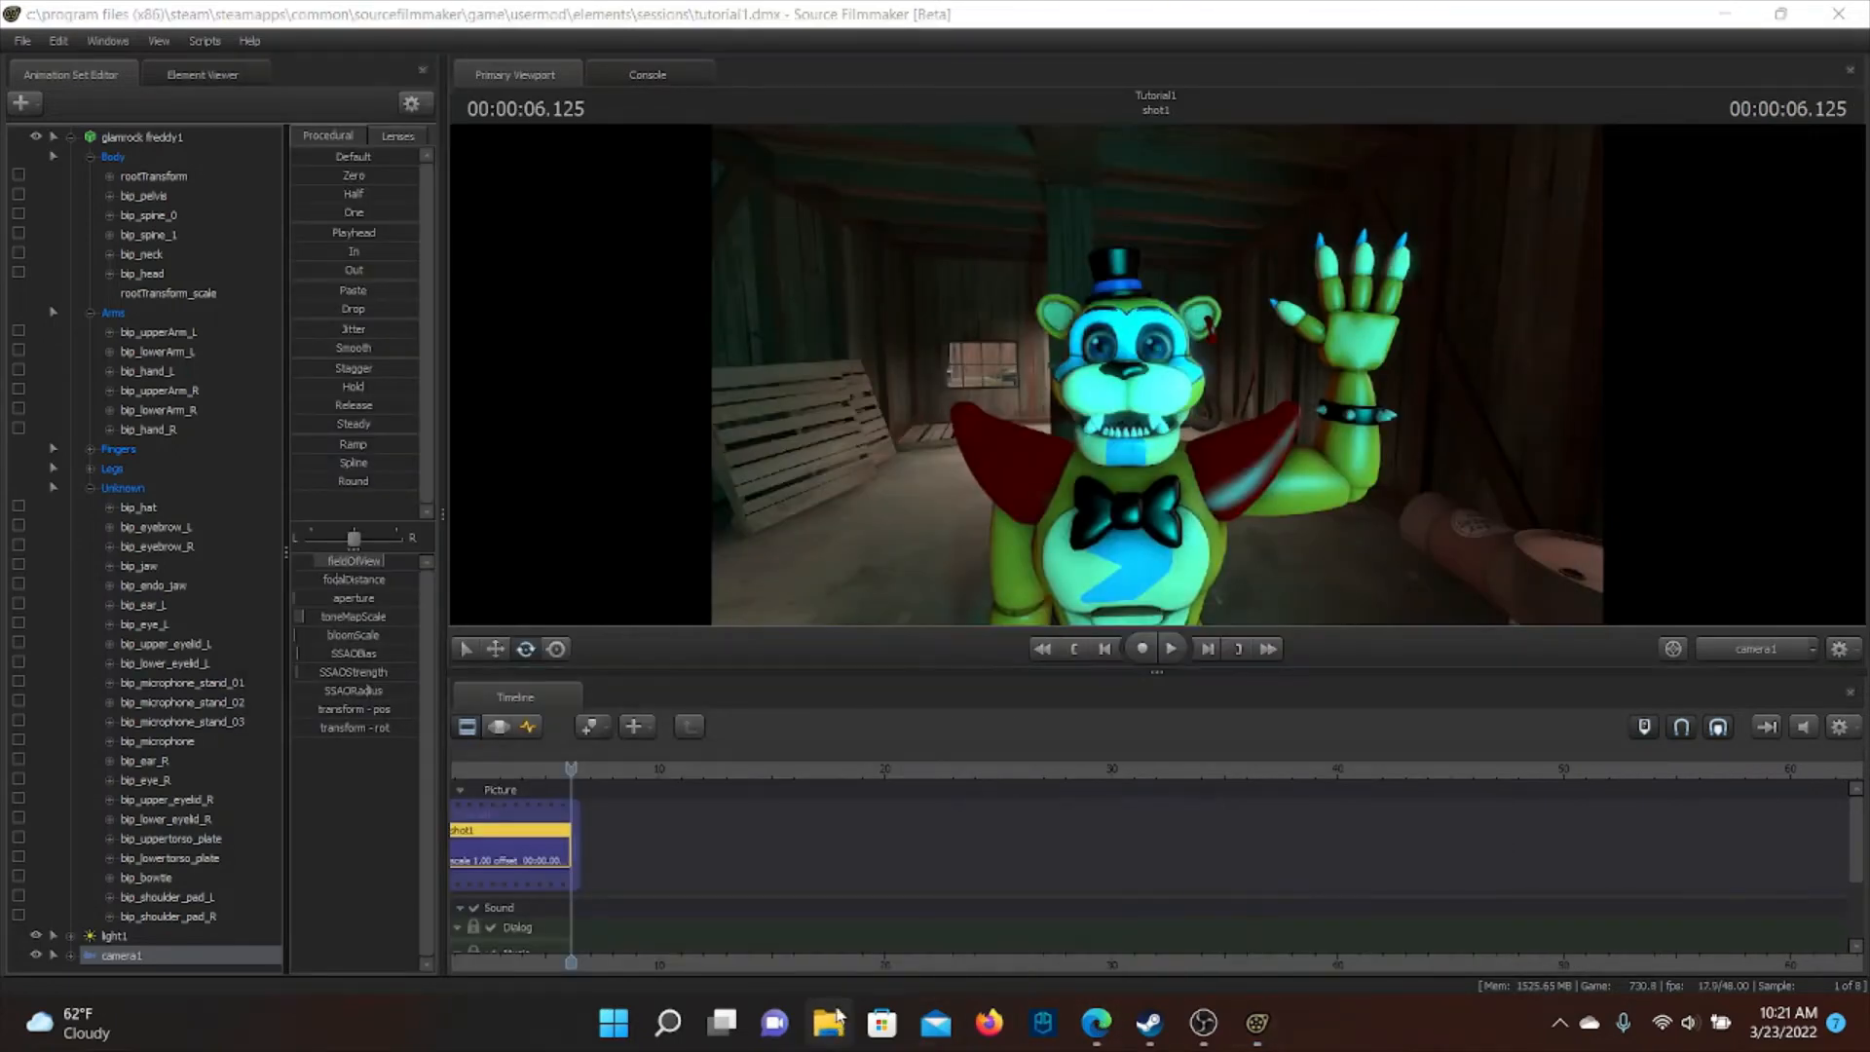
Switch to File Explorer and open the Videos folder that holds the exported files
click(836, 1018)
drag(723, 12, 1070, 447)
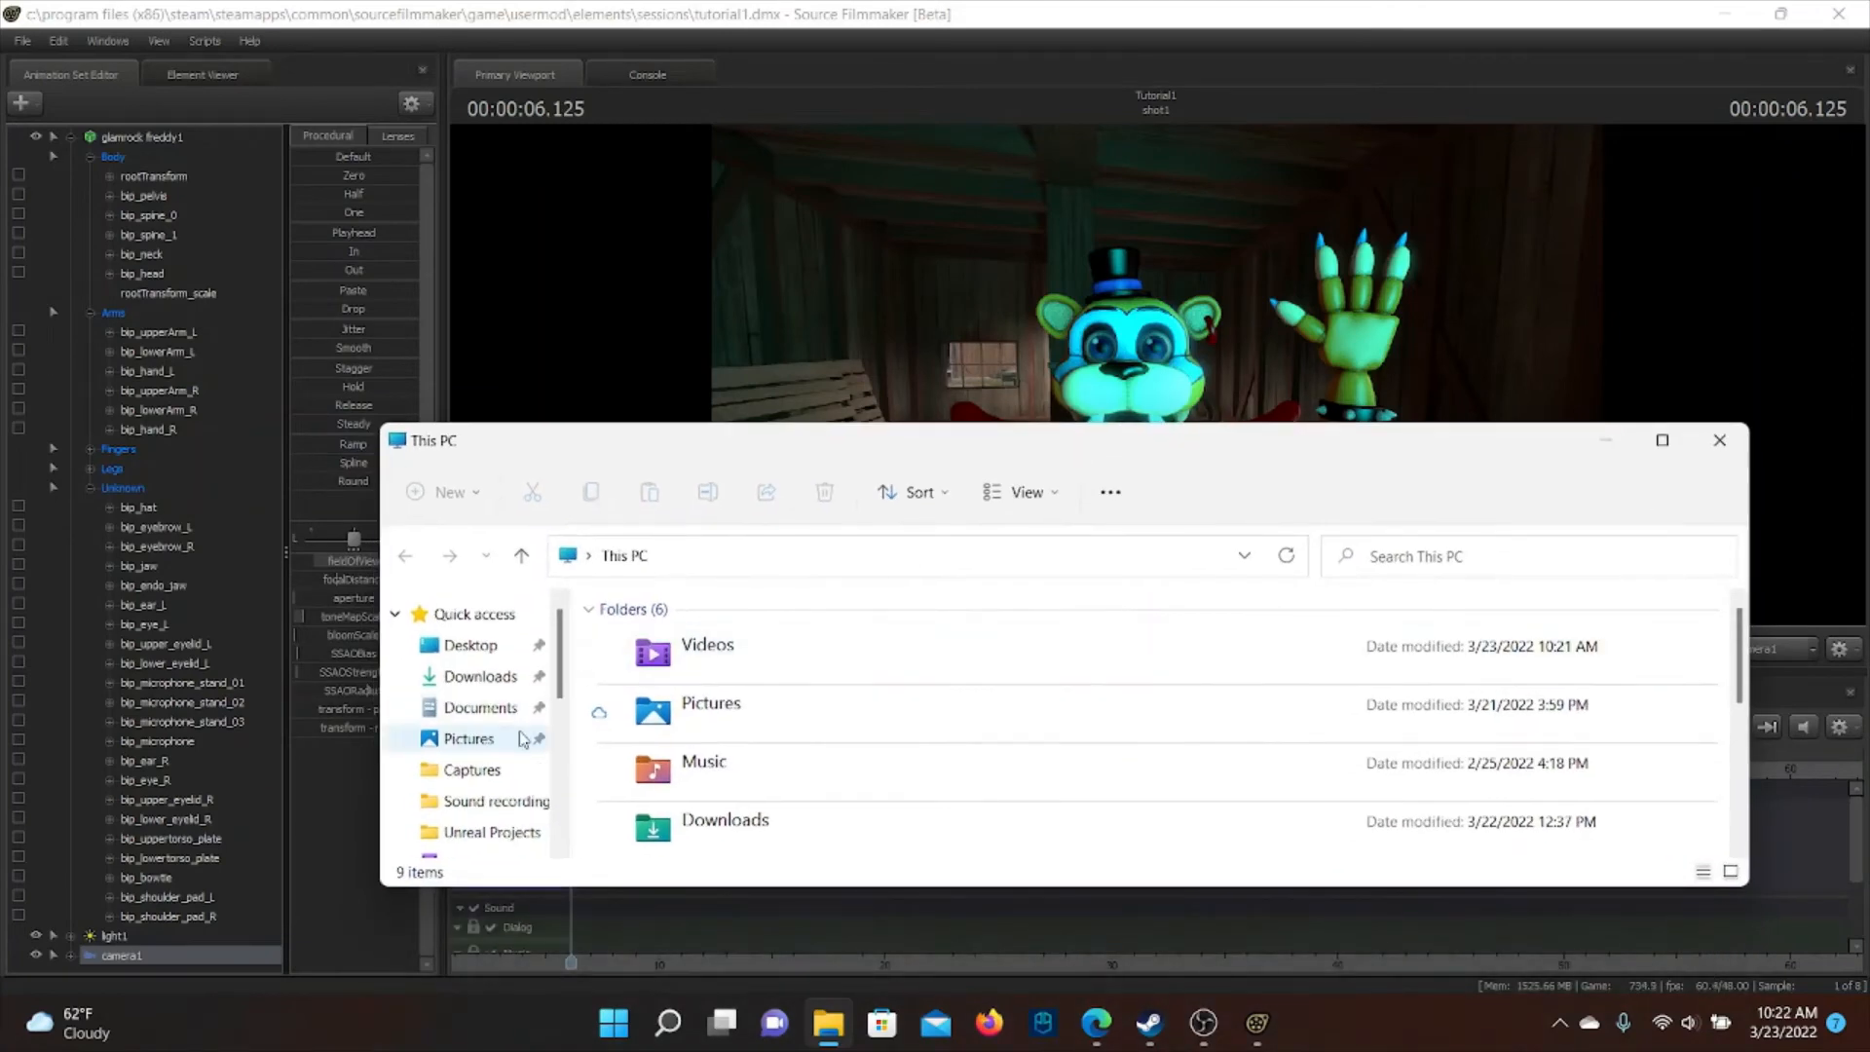
click(487, 780)
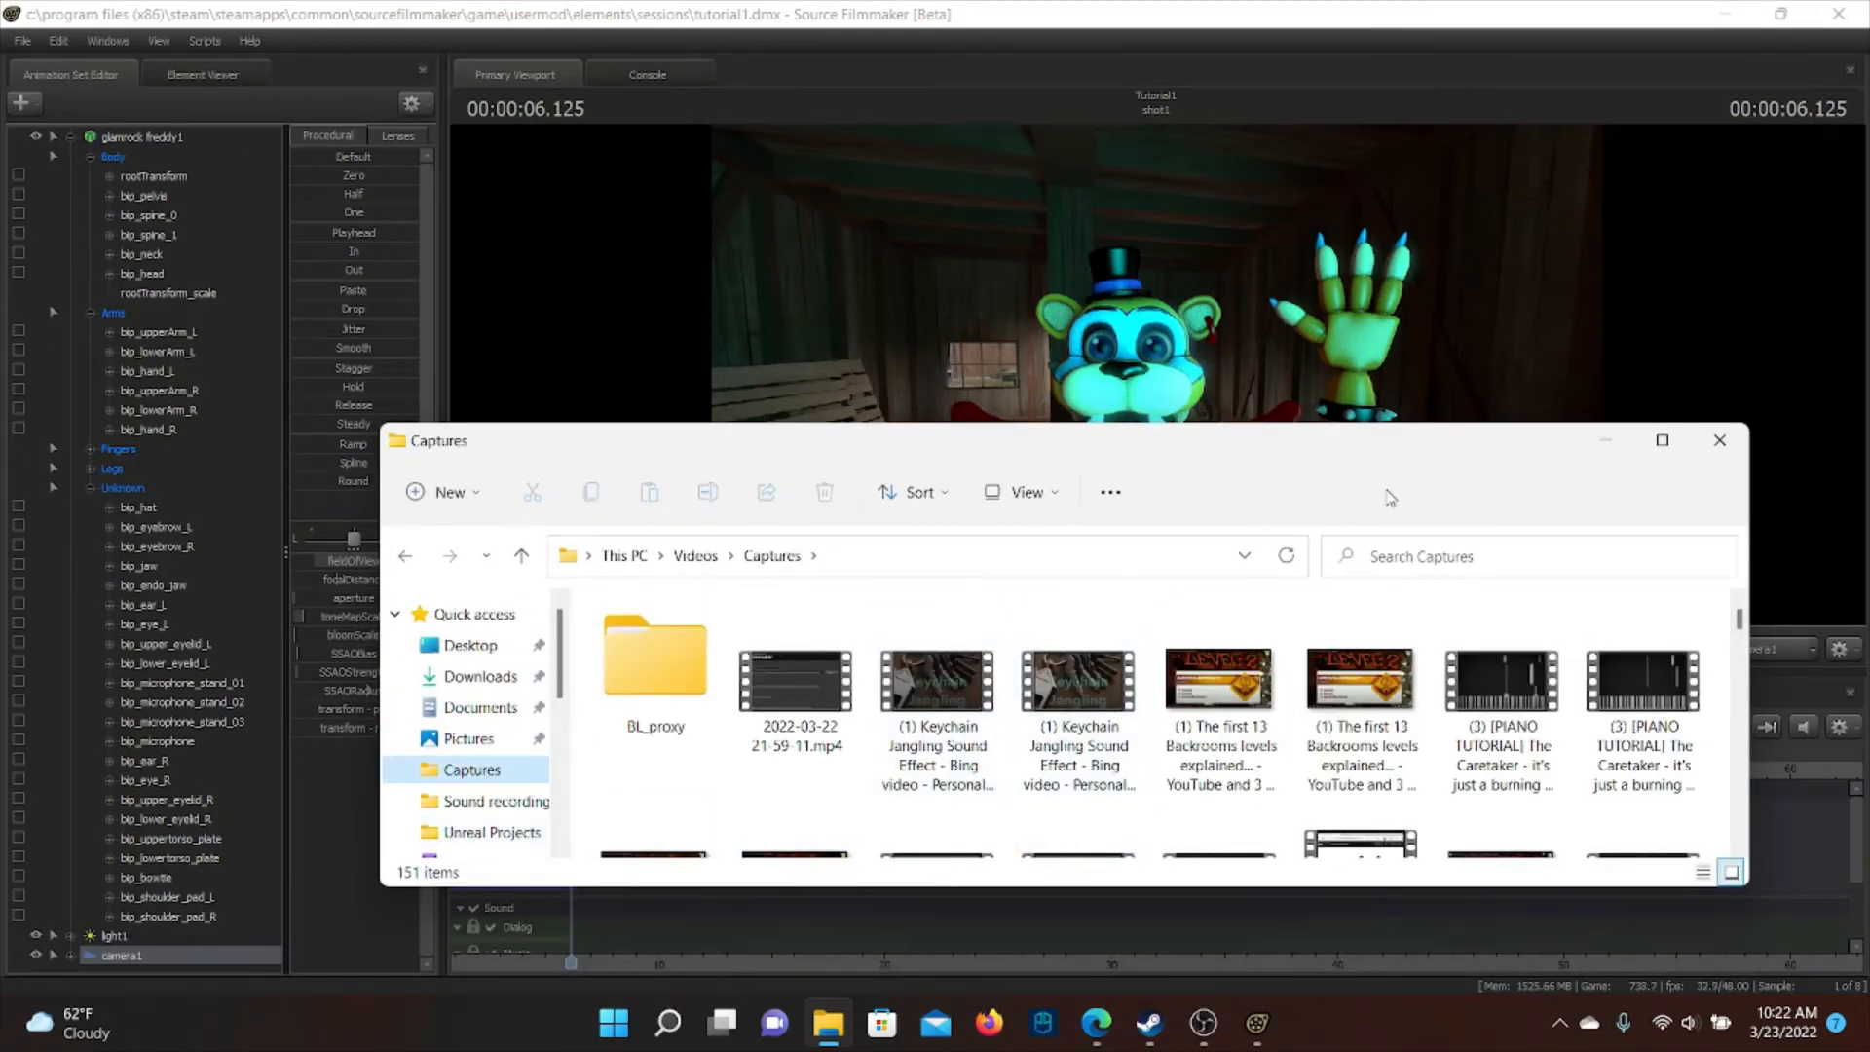
scroll(460, 799, down, 1)
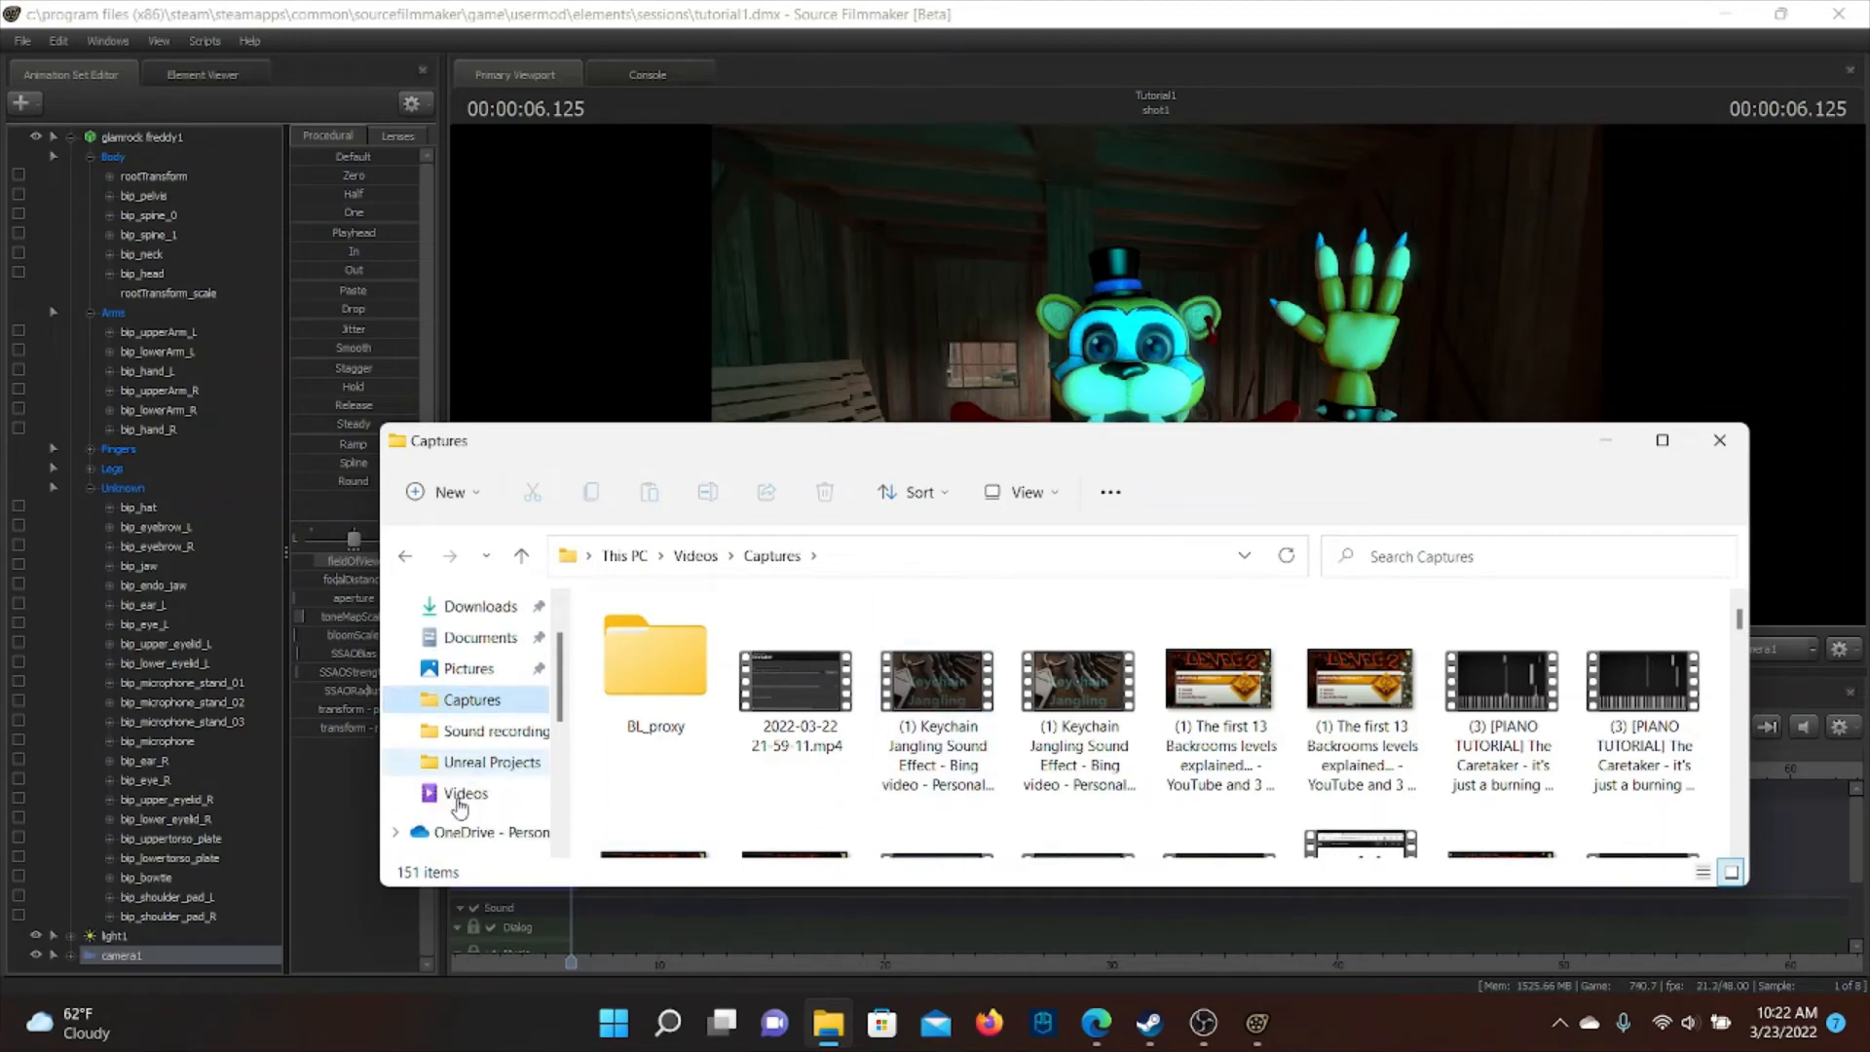
click(458, 797)
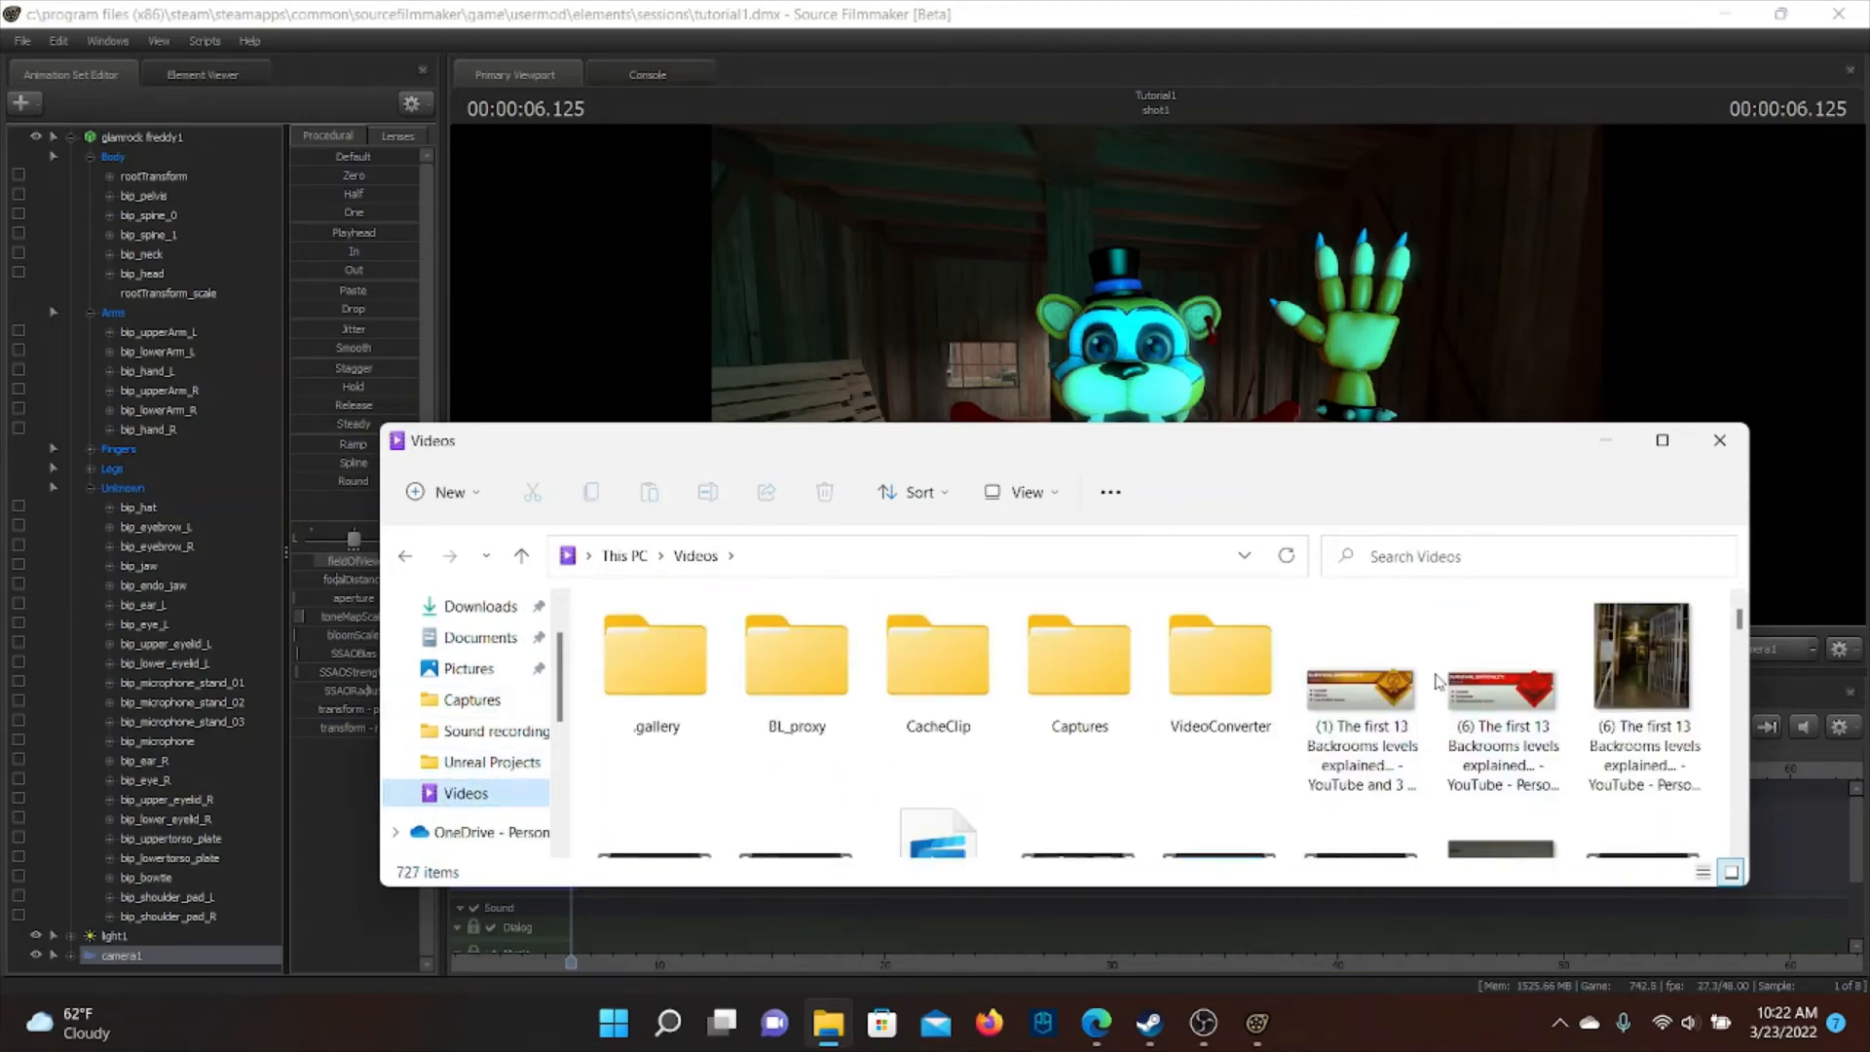
Look through the exported Freddy Animation PNG frames and the accompanying WAV file from first frame to last
scroll(1436, 682, down, 6)
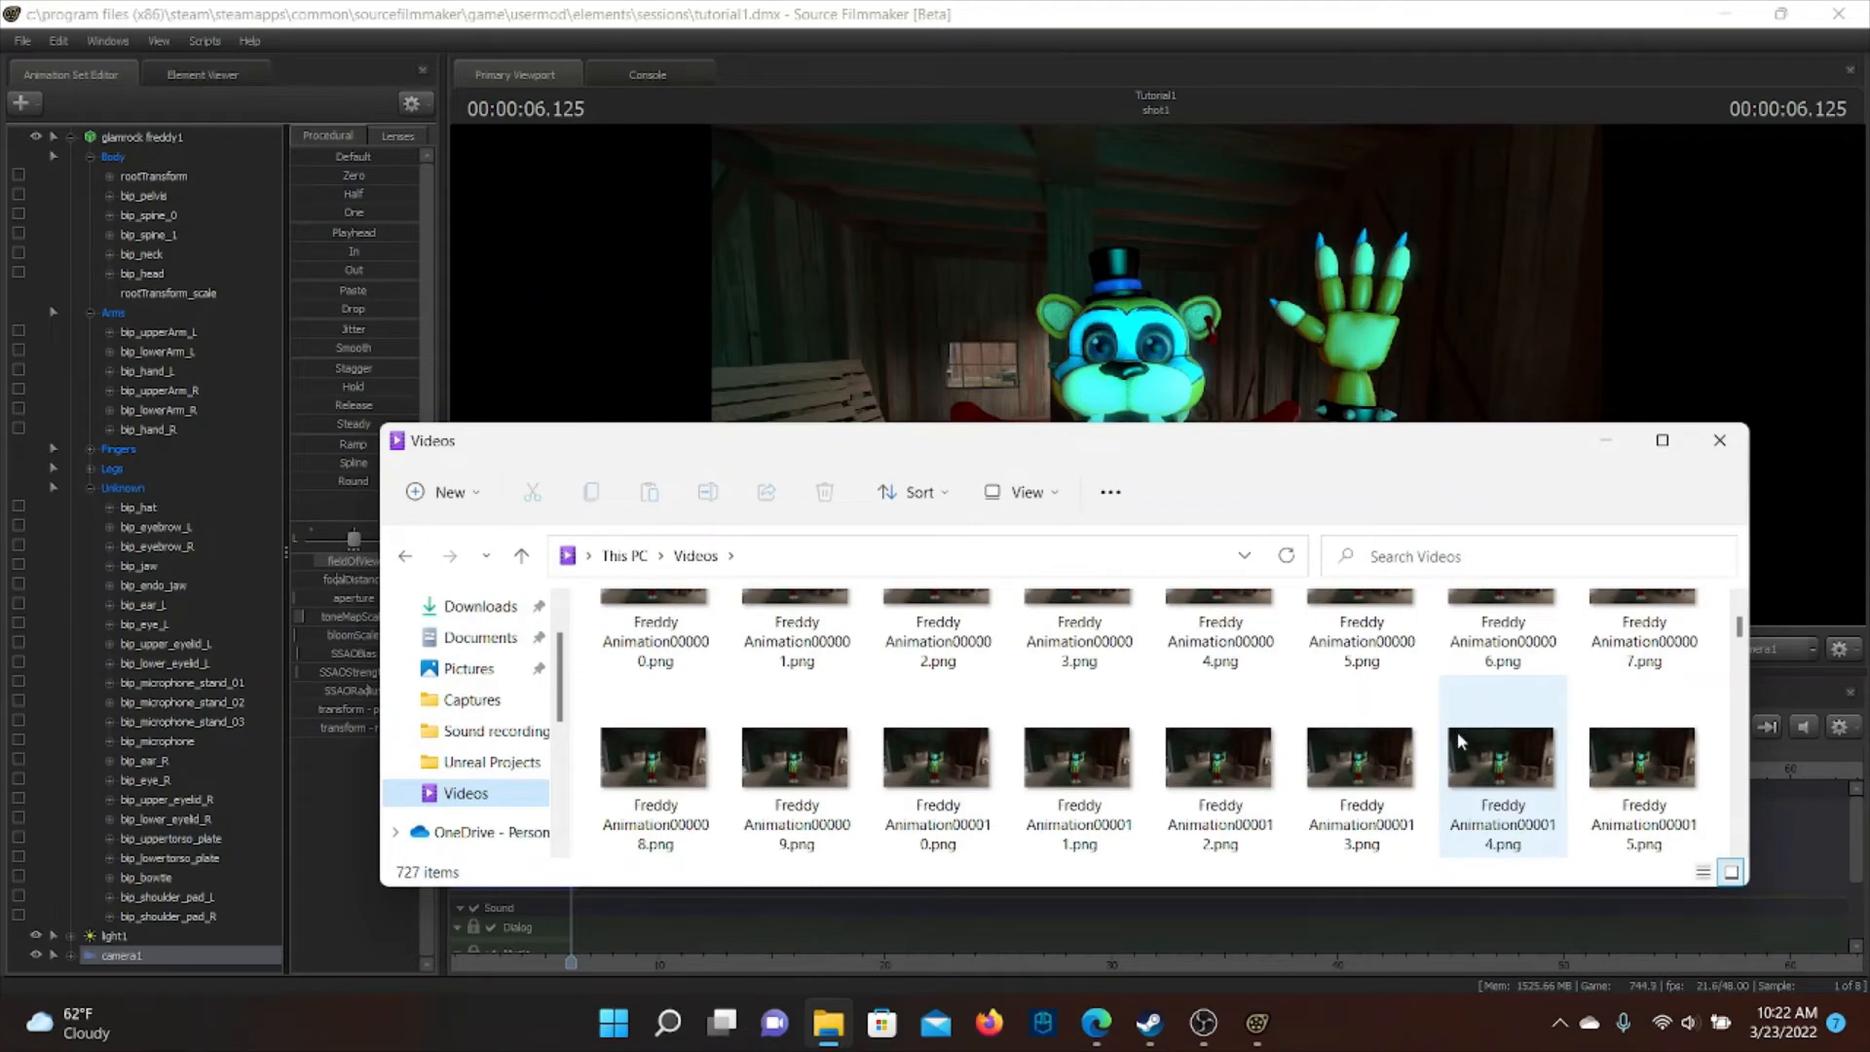
scroll(1460, 742, up, 1)
scroll(1510, 702, up, 2)
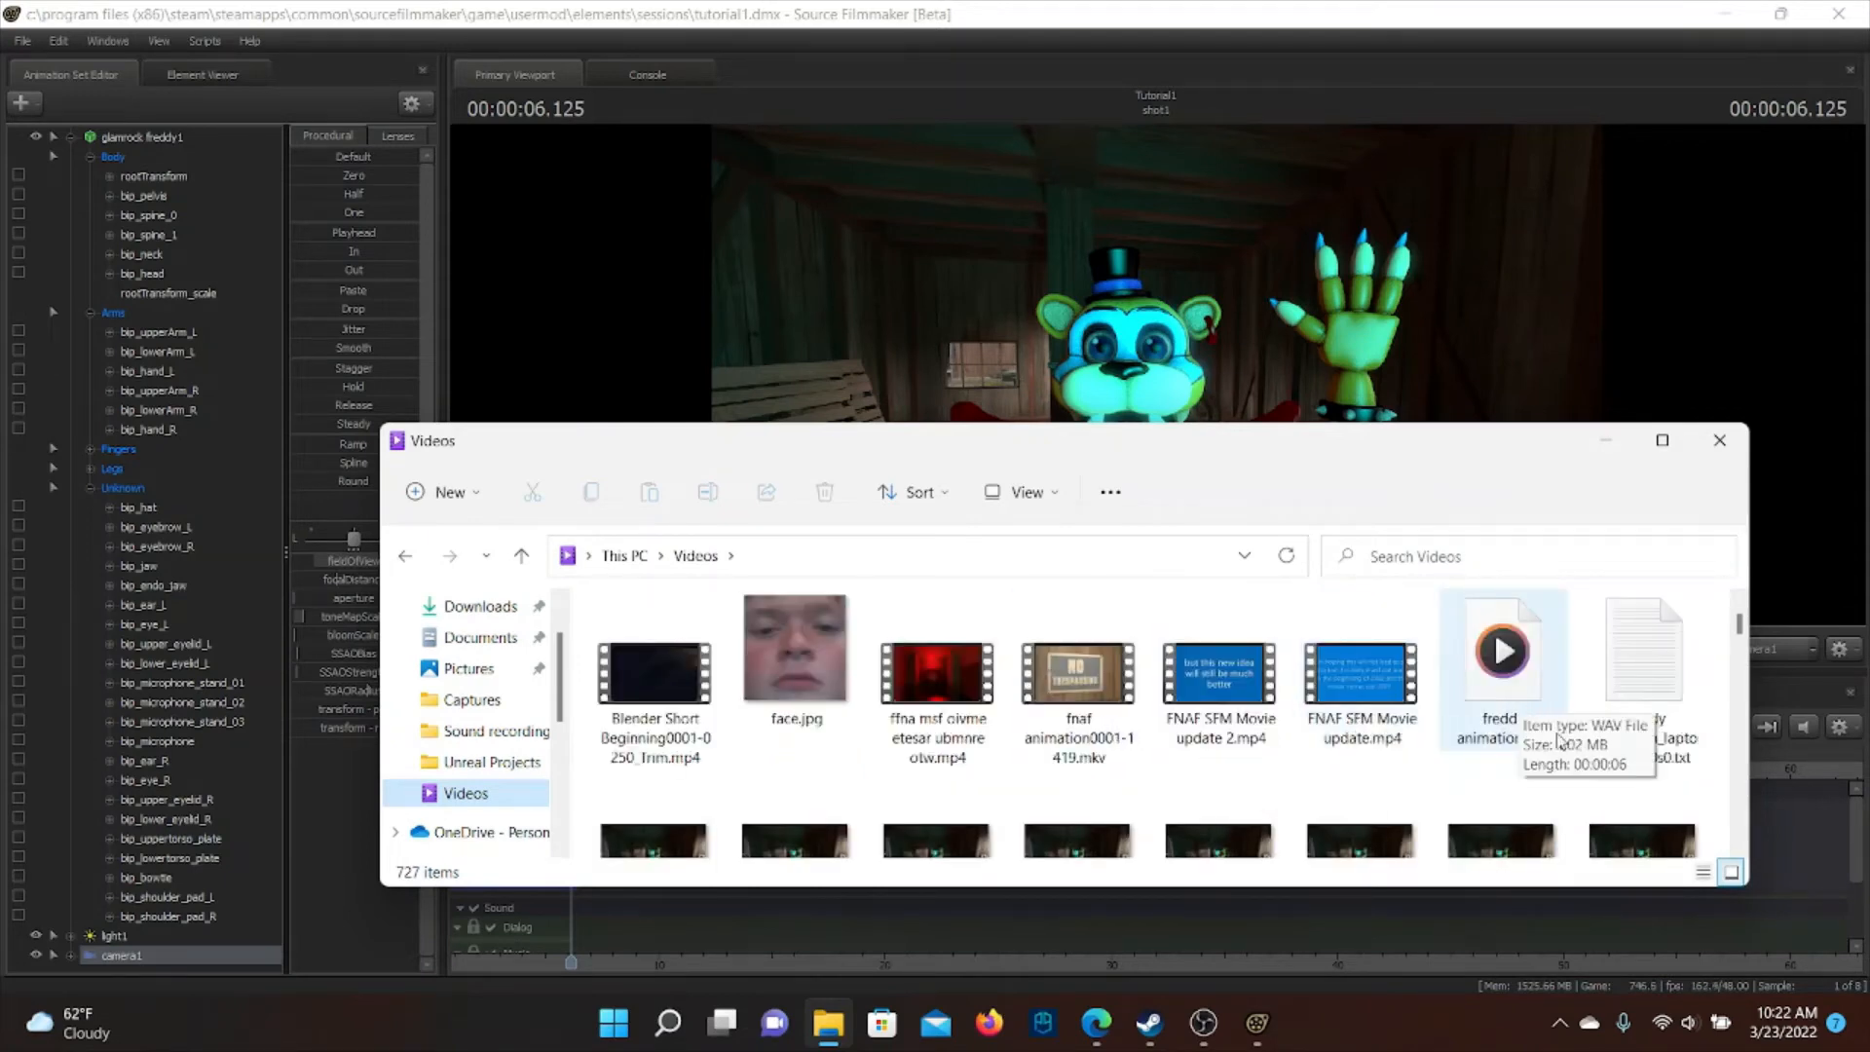
scroll(1559, 740, down, 1)
scroll(1320, 766, down, 3)
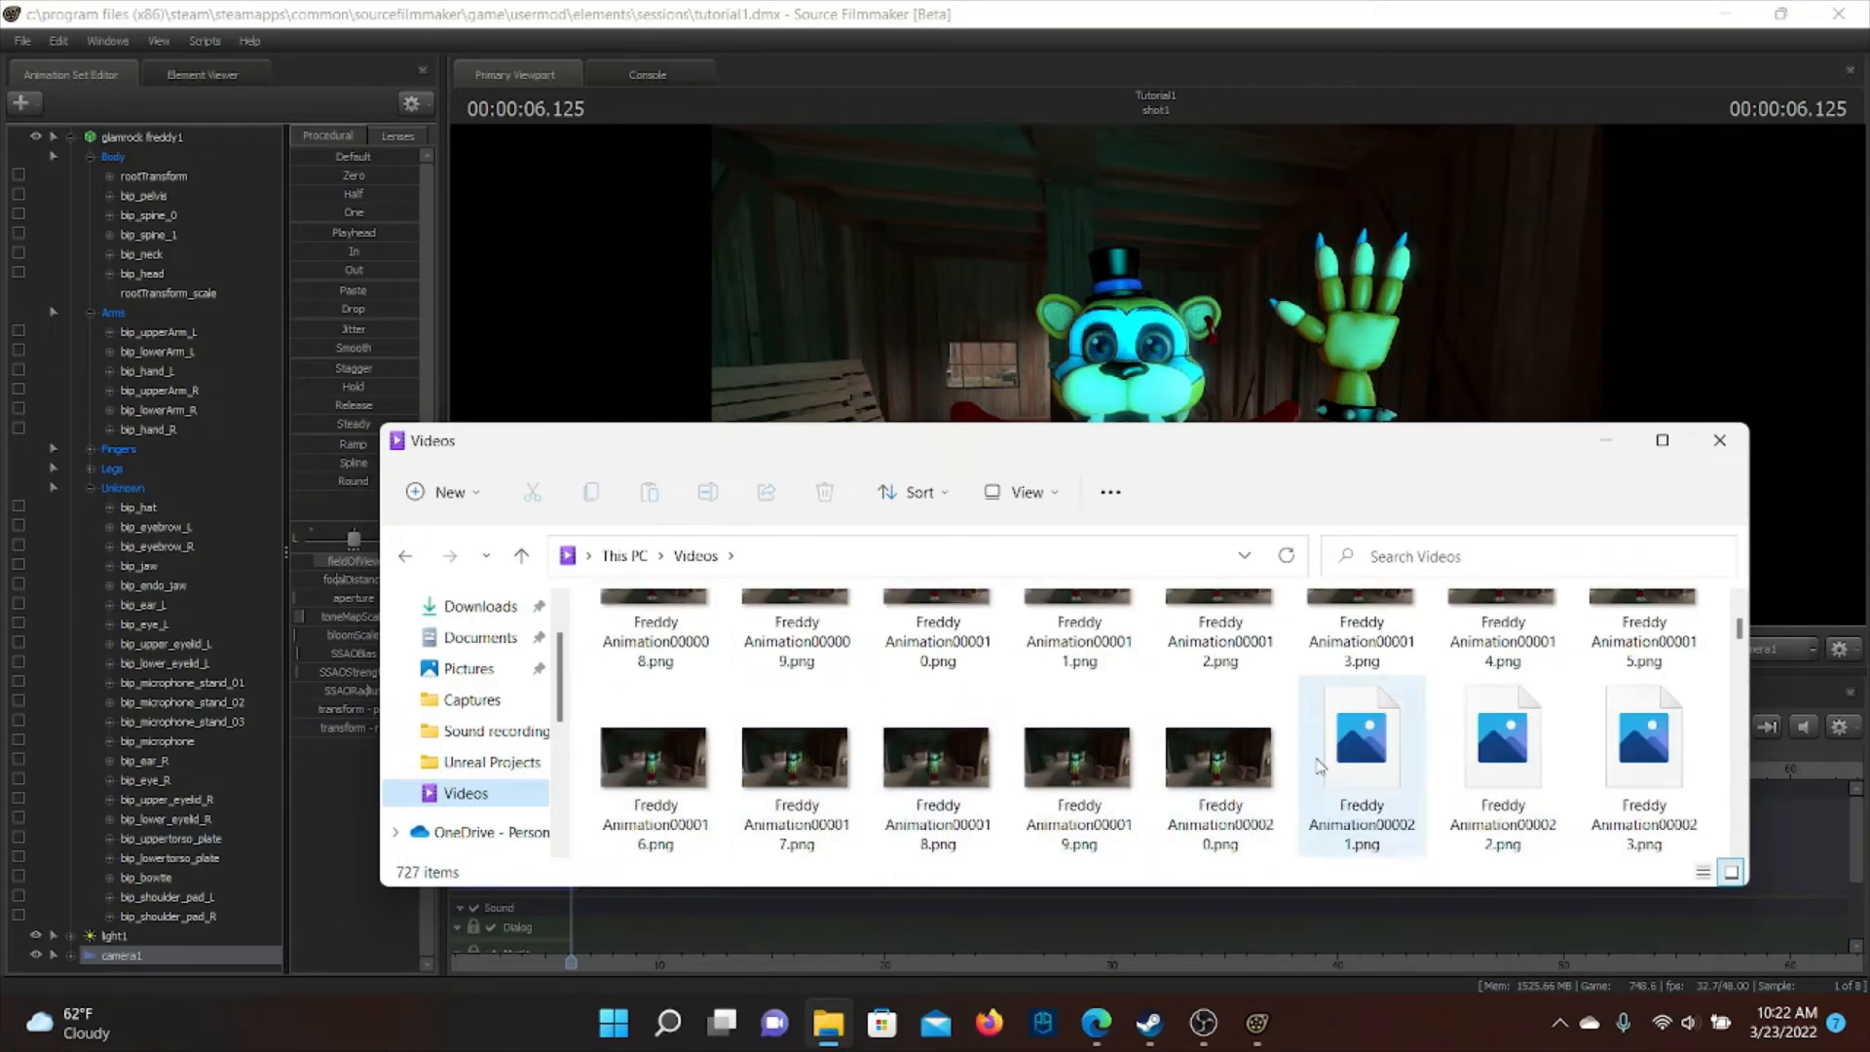
scroll(1364, 755, down, 5)
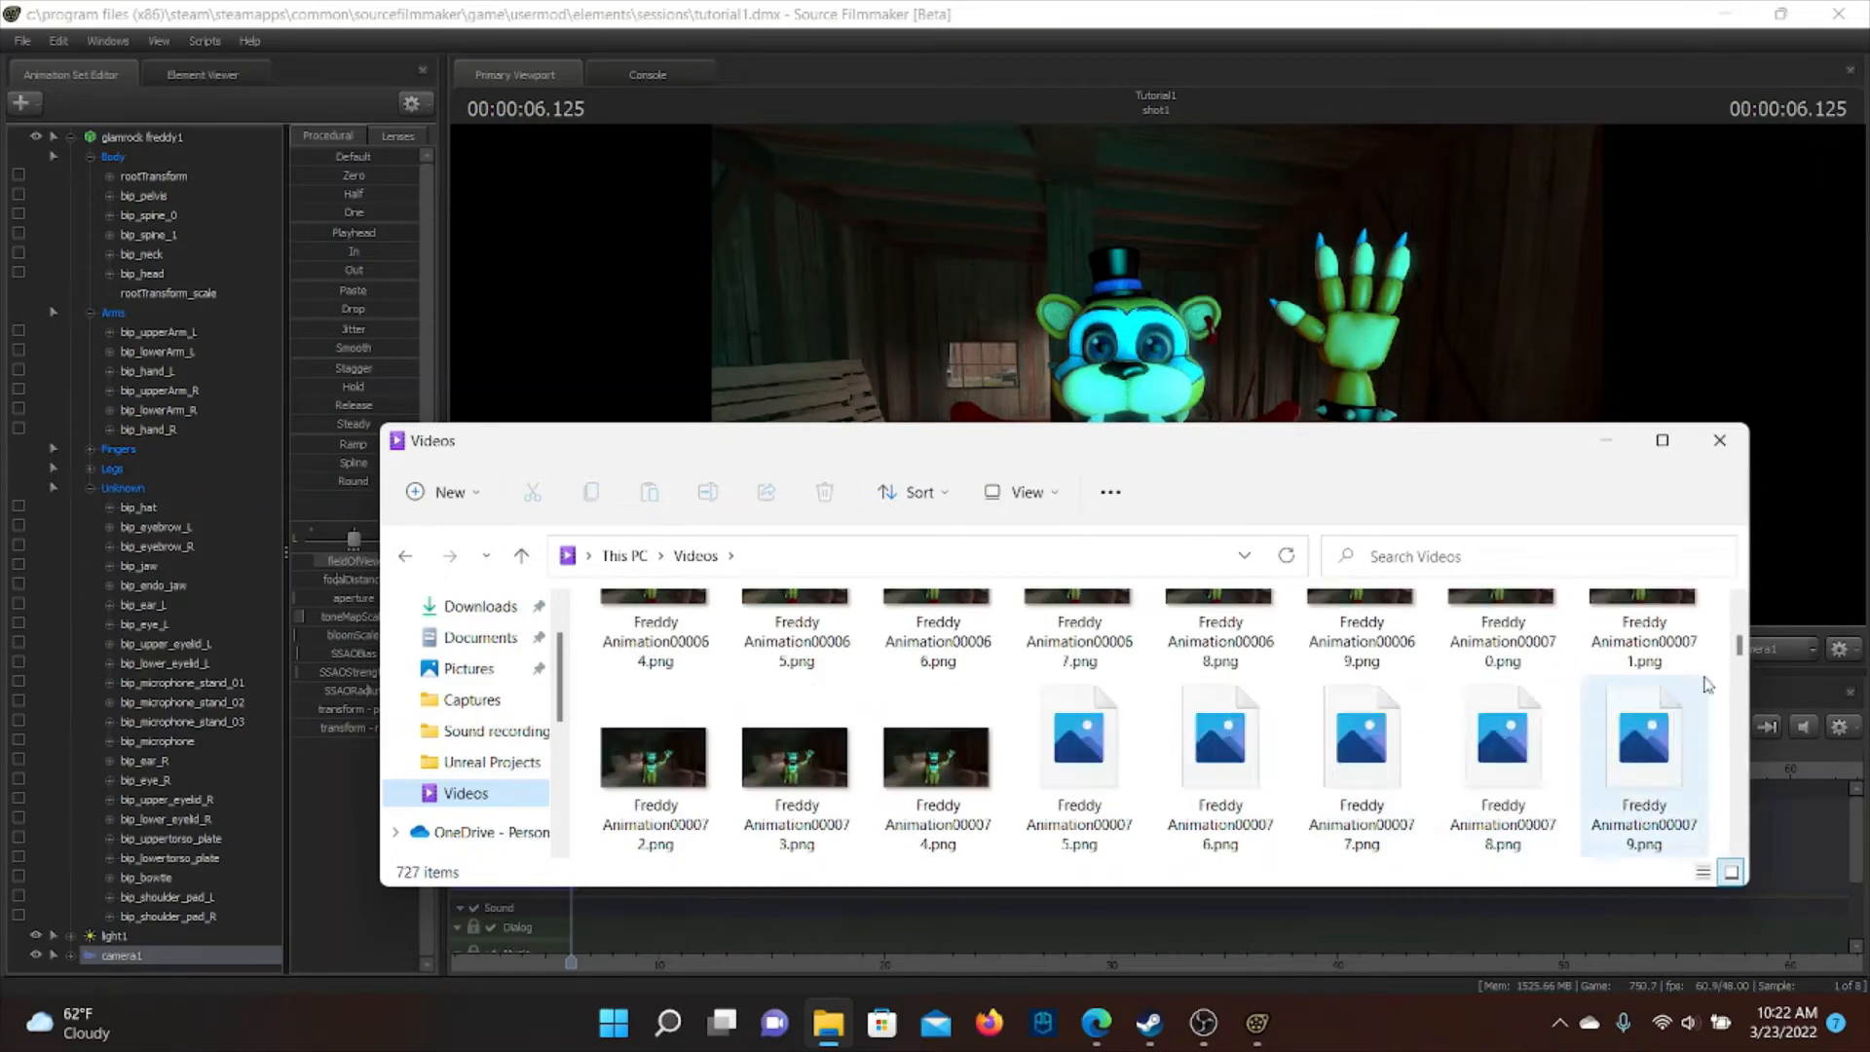
scroll(1744, 682, down, 6)
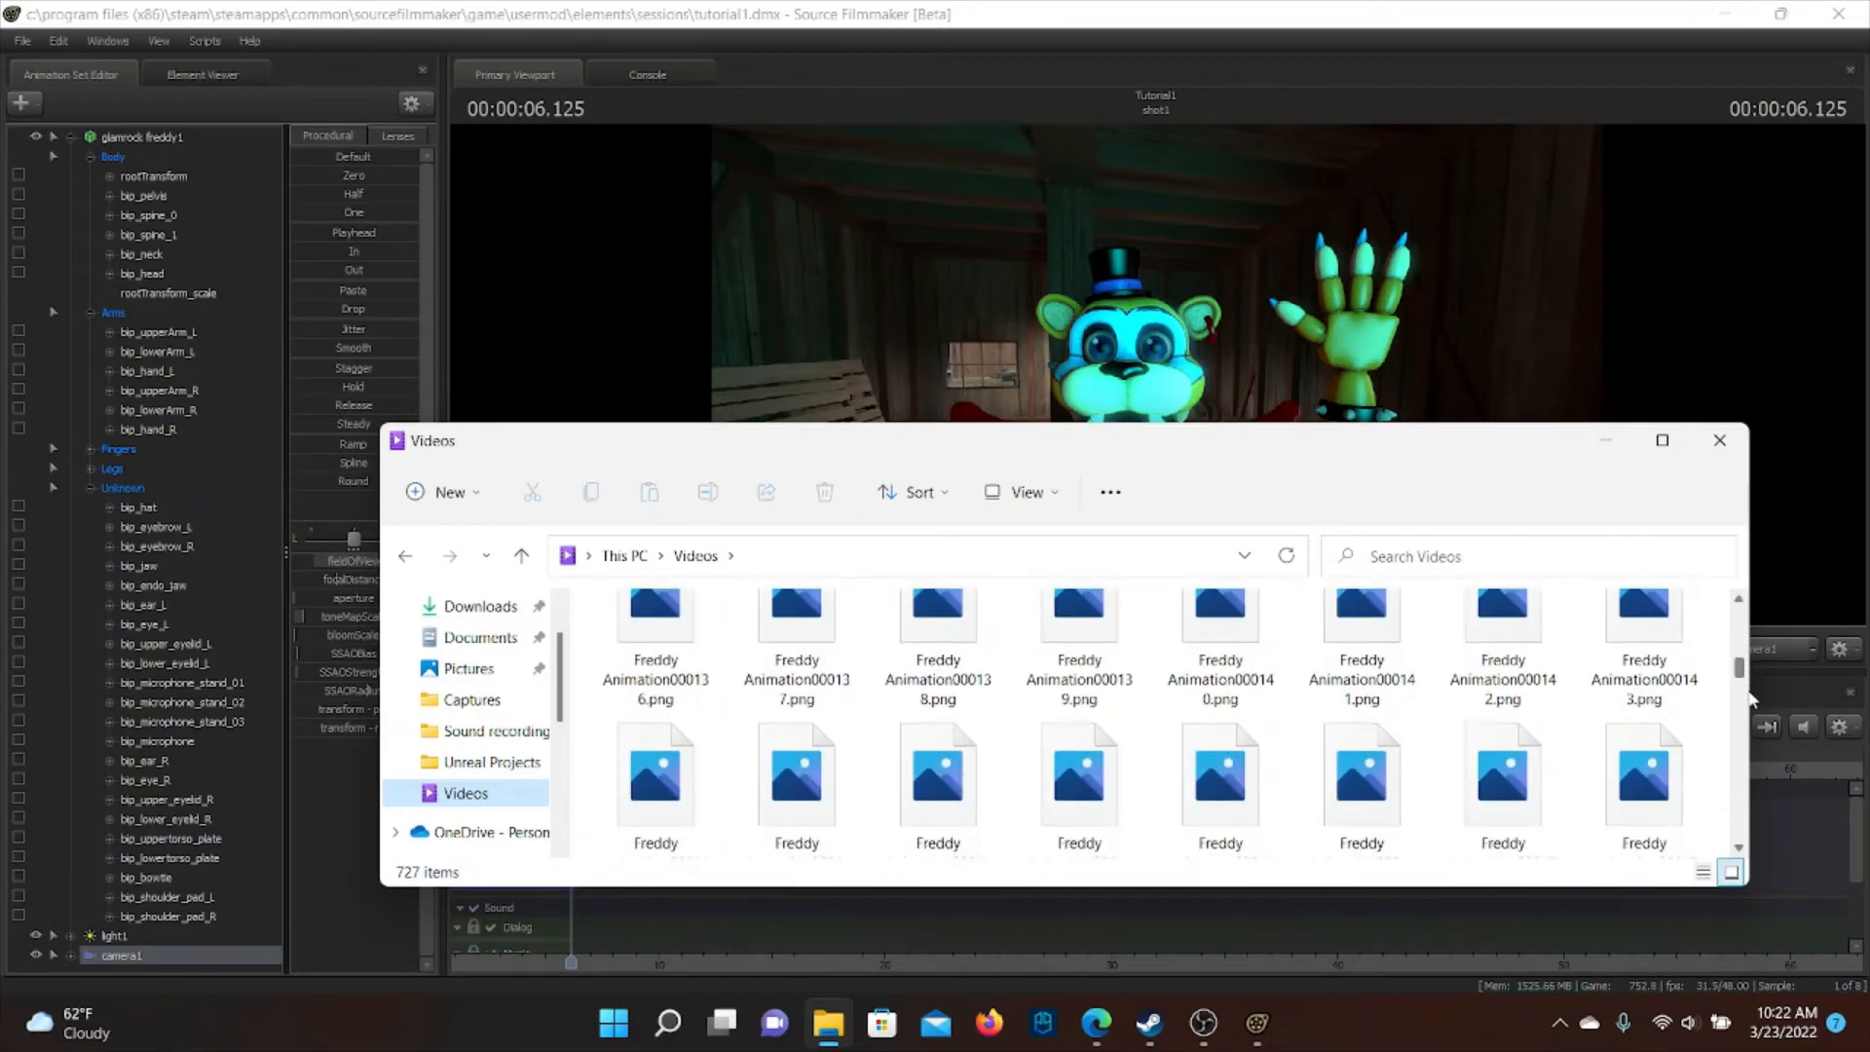
scroll(1743, 692, down, 10)
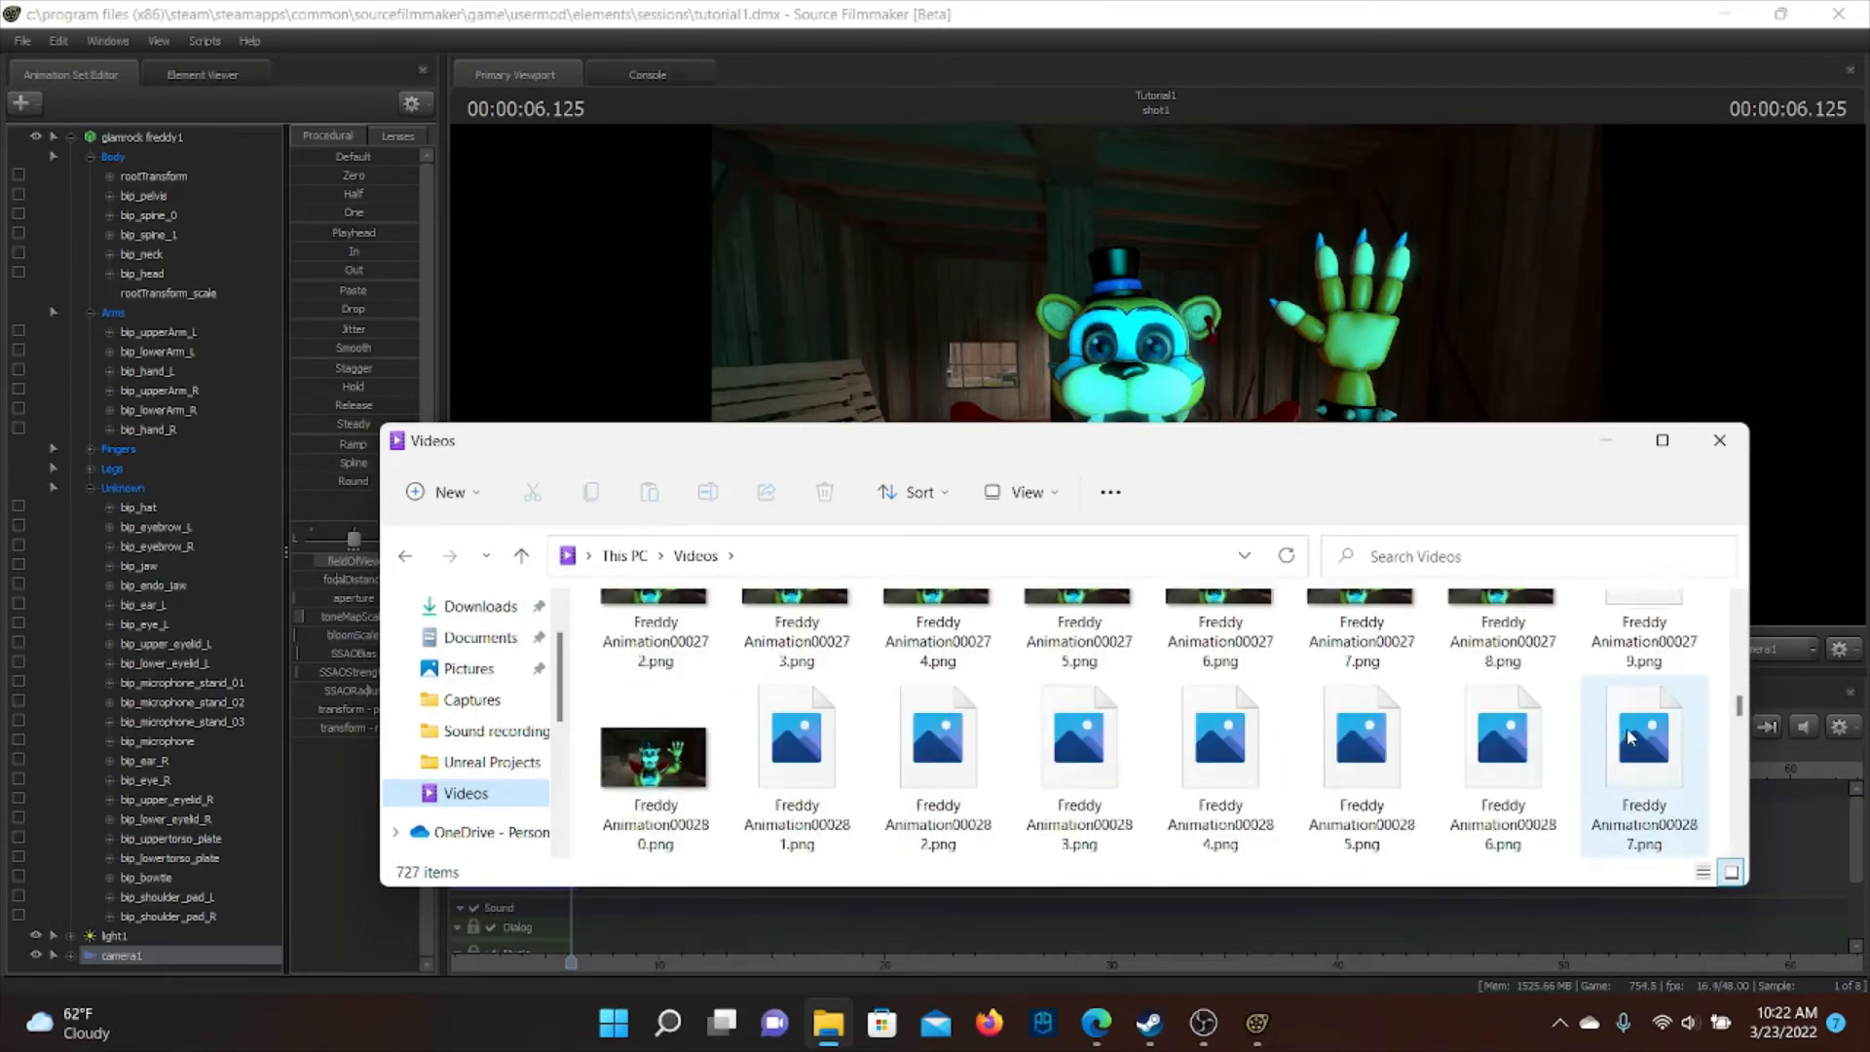
scroll(1647, 726, down, 5)
scroll(1647, 726, up, 3)
scroll(1612, 738, down, 3)
scroll(1598, 743, up, 4)
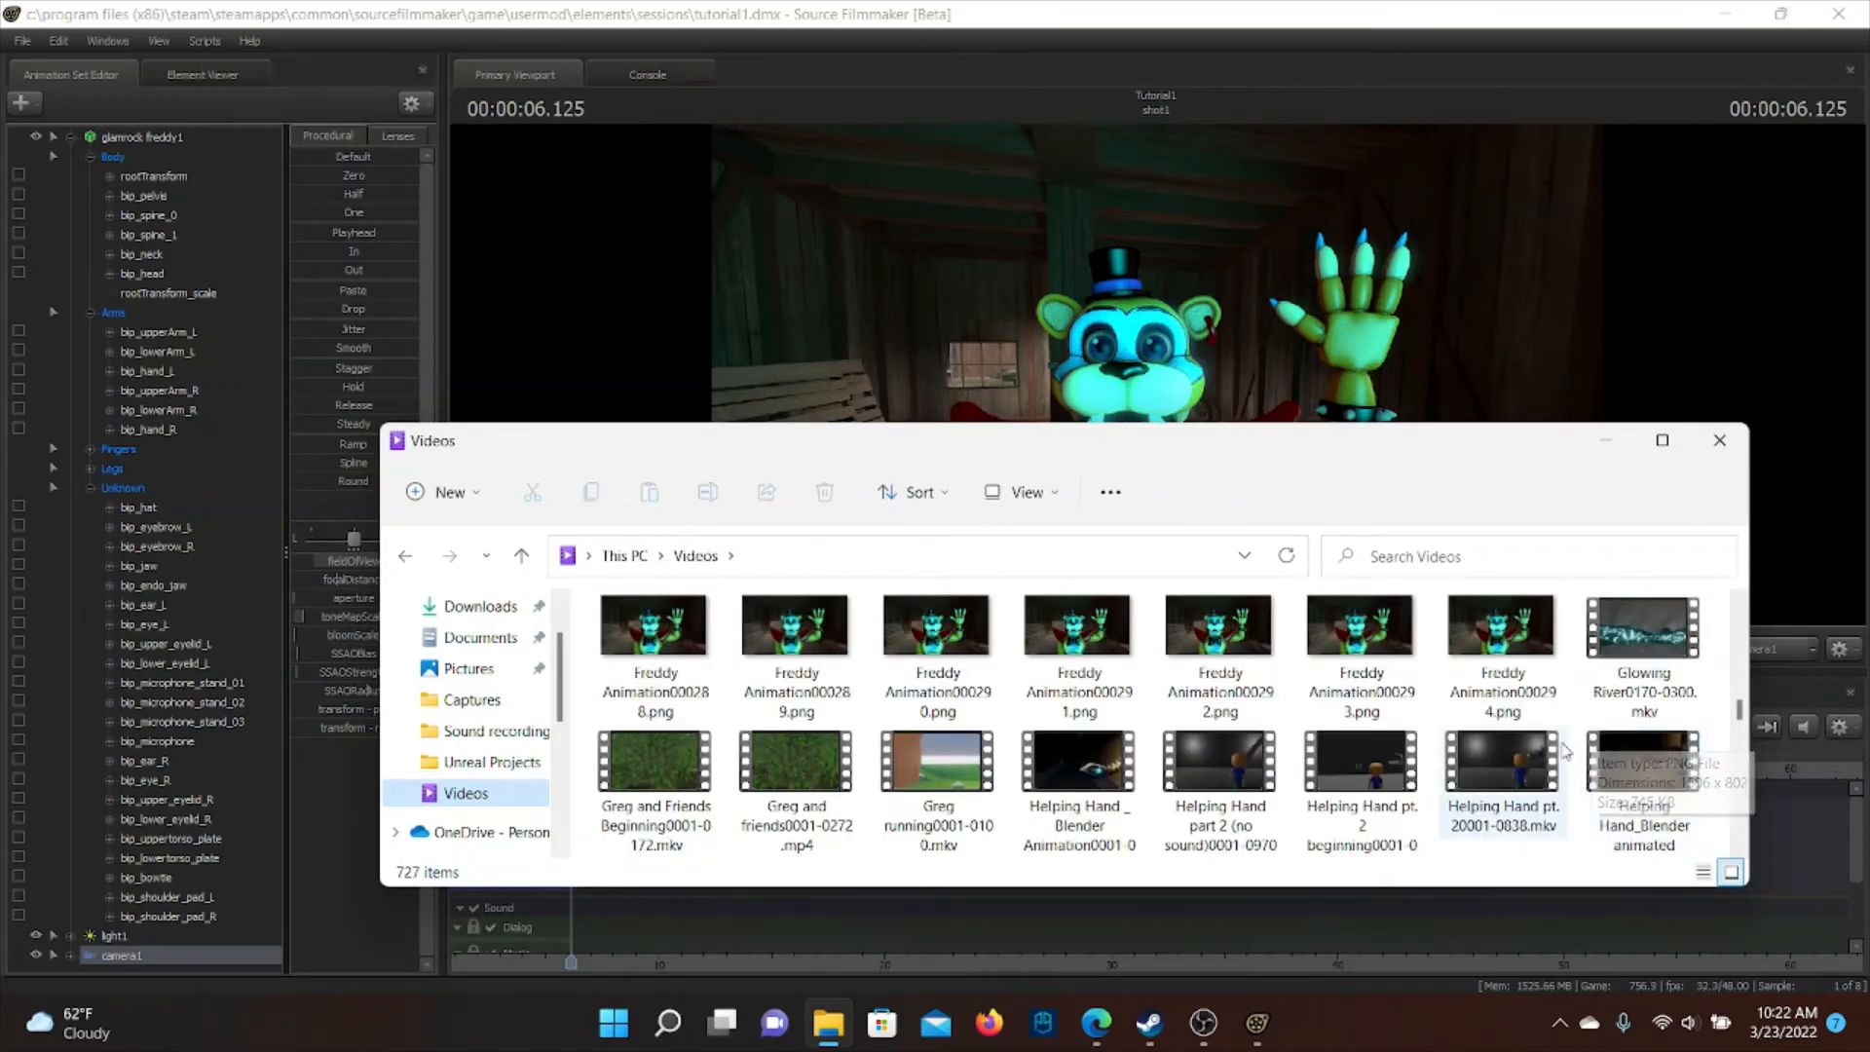
Review the exported Freddy Animation PNG frames in reverse, from the last frame back to the beginning of the Videos folder
scroll(1084, 670, up, 1)
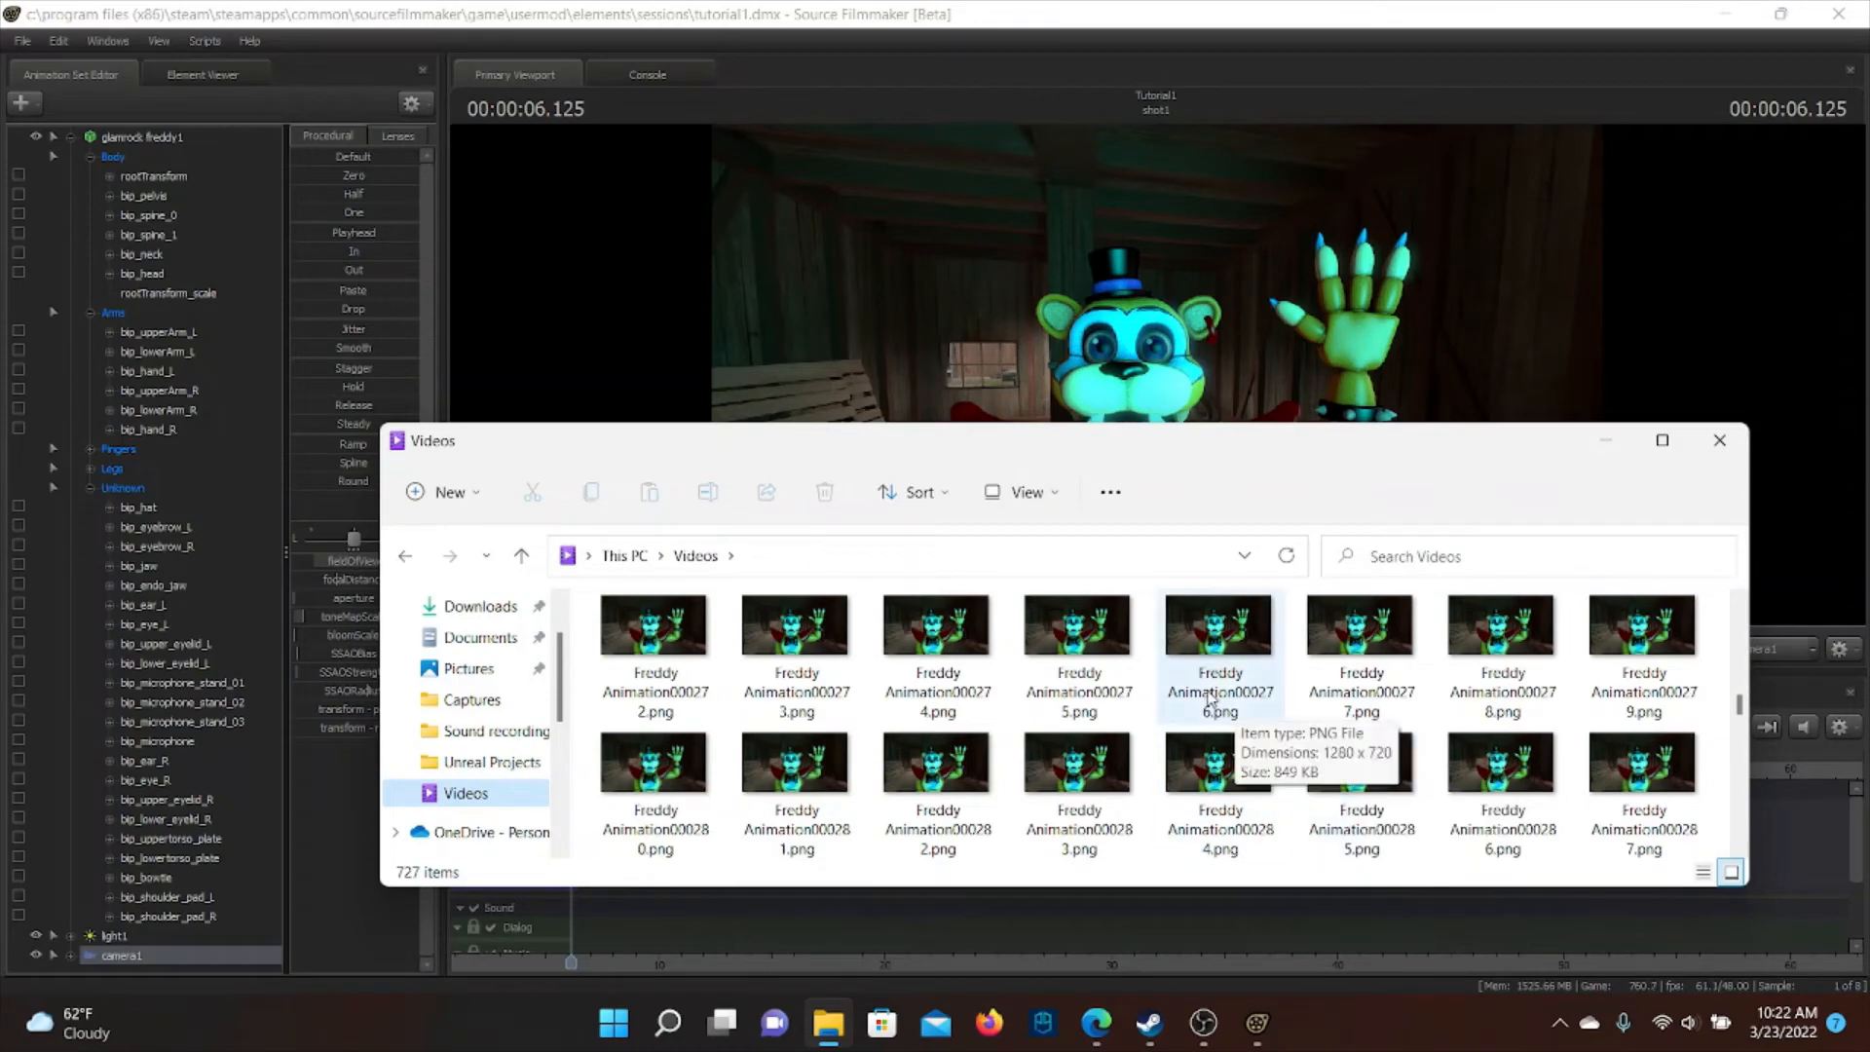
scroll(1195, 685, up, 1)
scroll(1194, 685, down, 1)
scroll(1261, 703, down, 1)
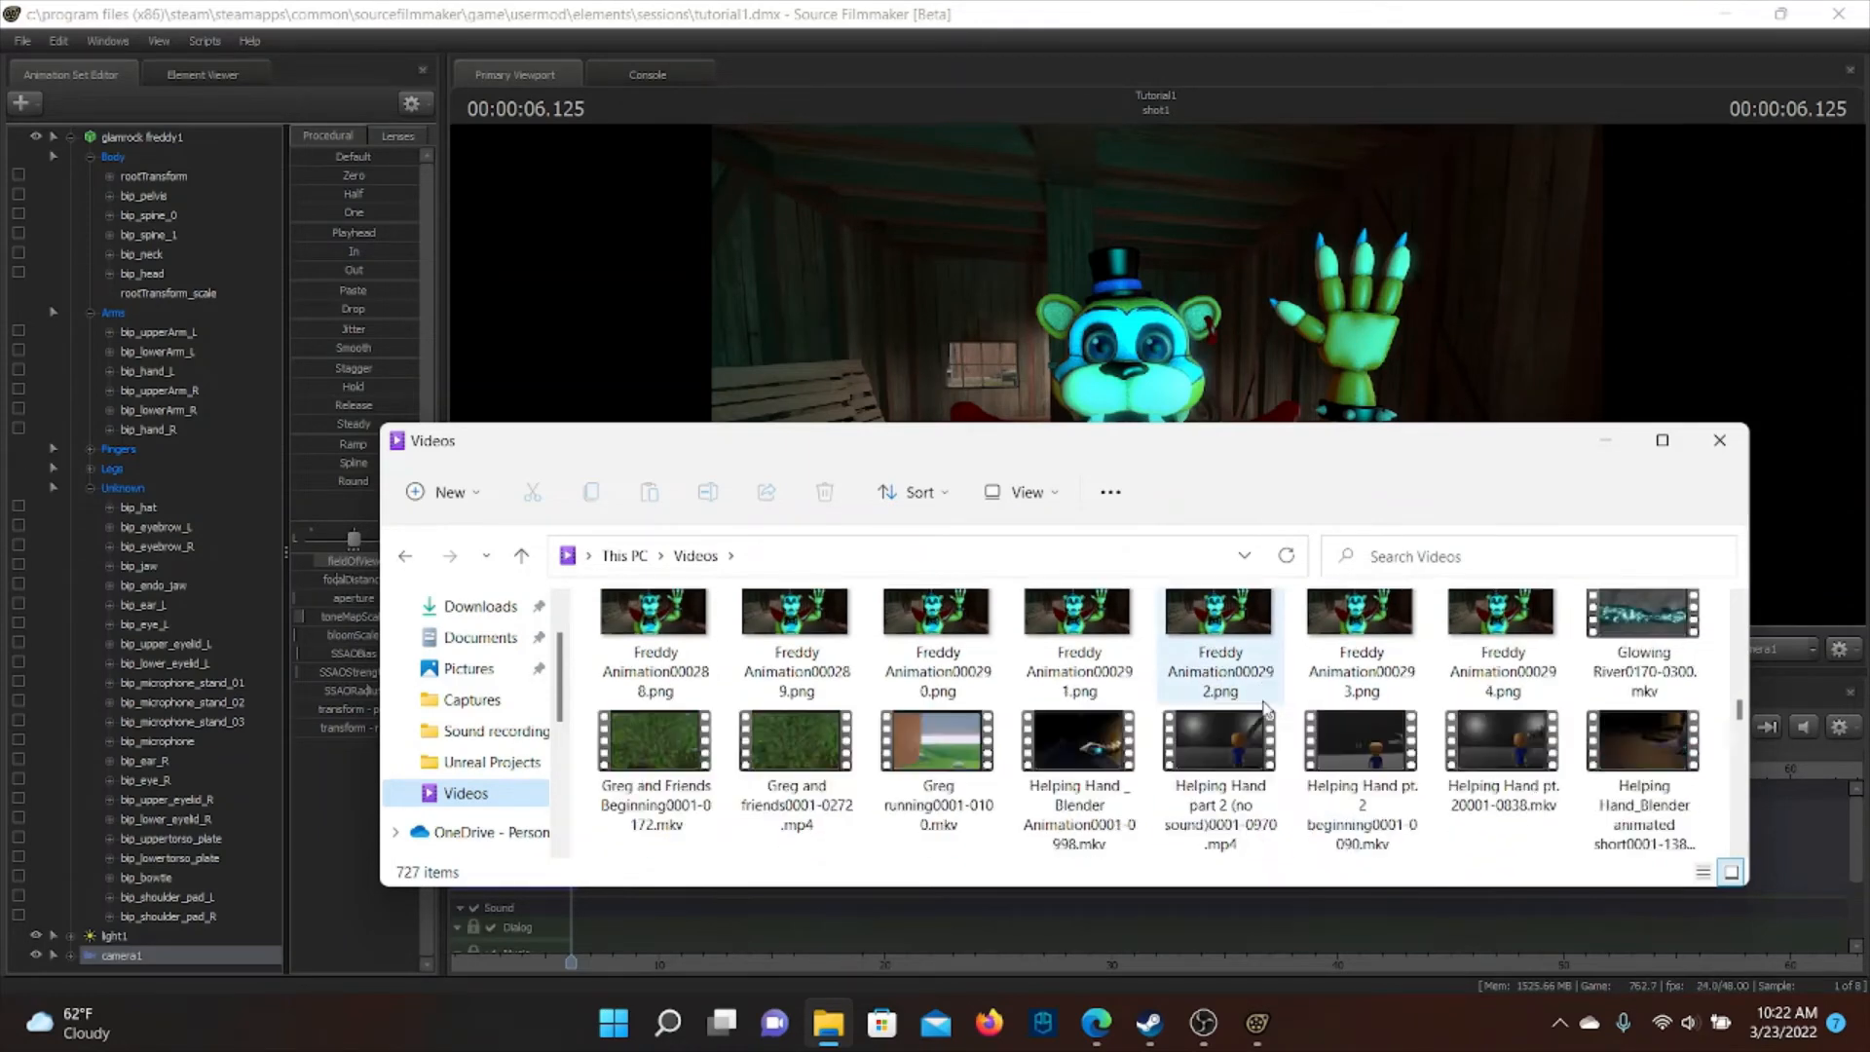
scroll(1286, 740, up, 4)
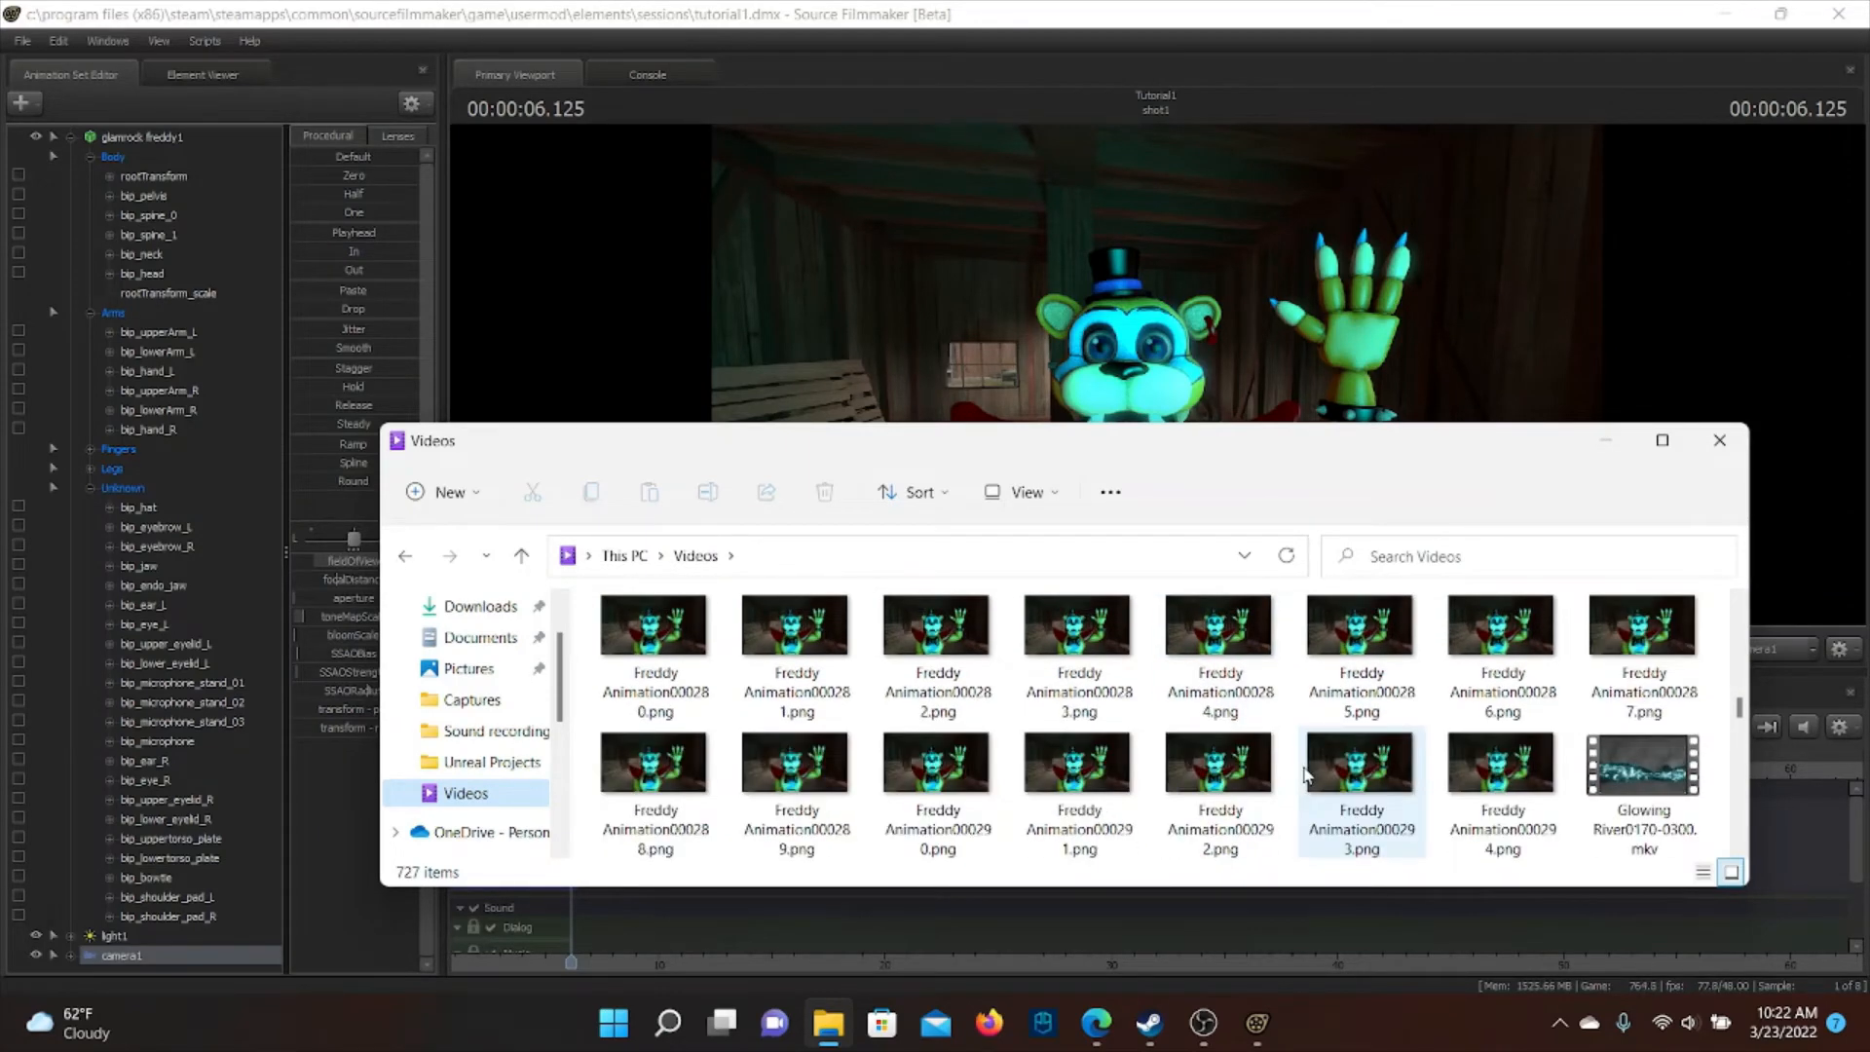
scroll(1307, 774, up, 10)
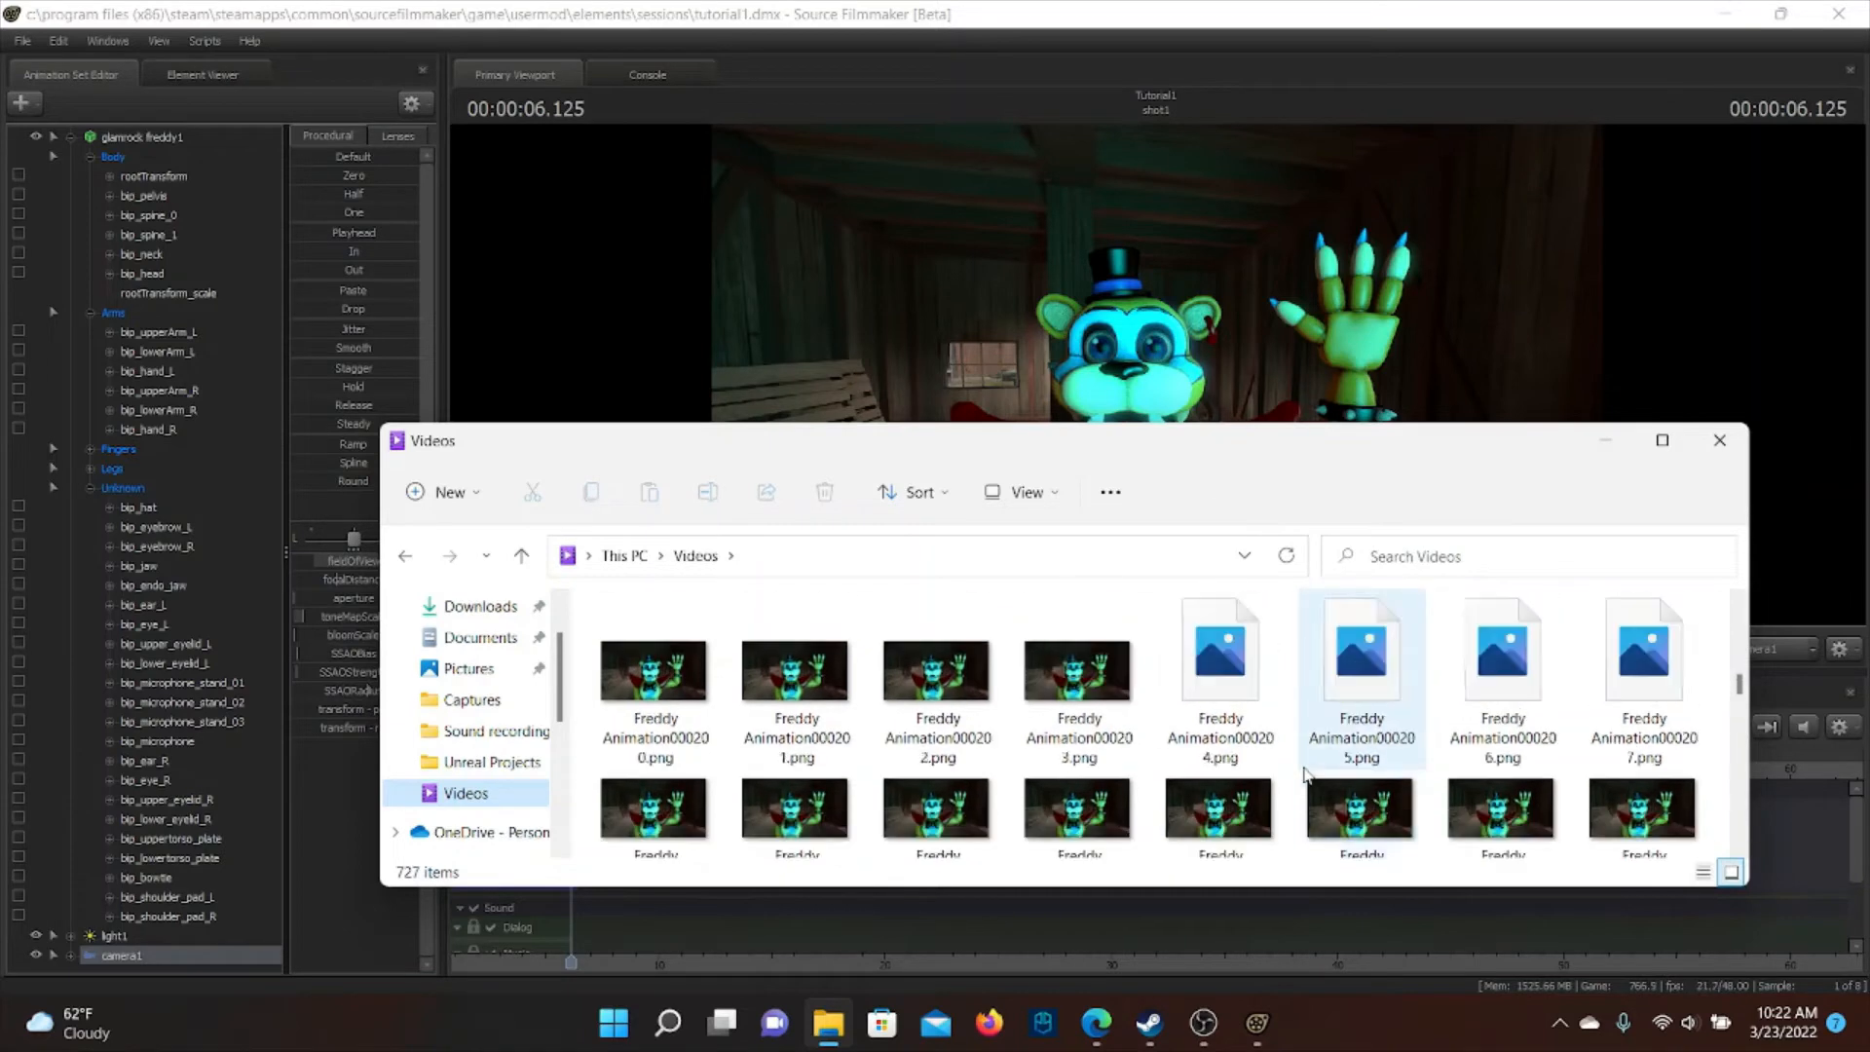
scroll(1306, 775, up, 17)
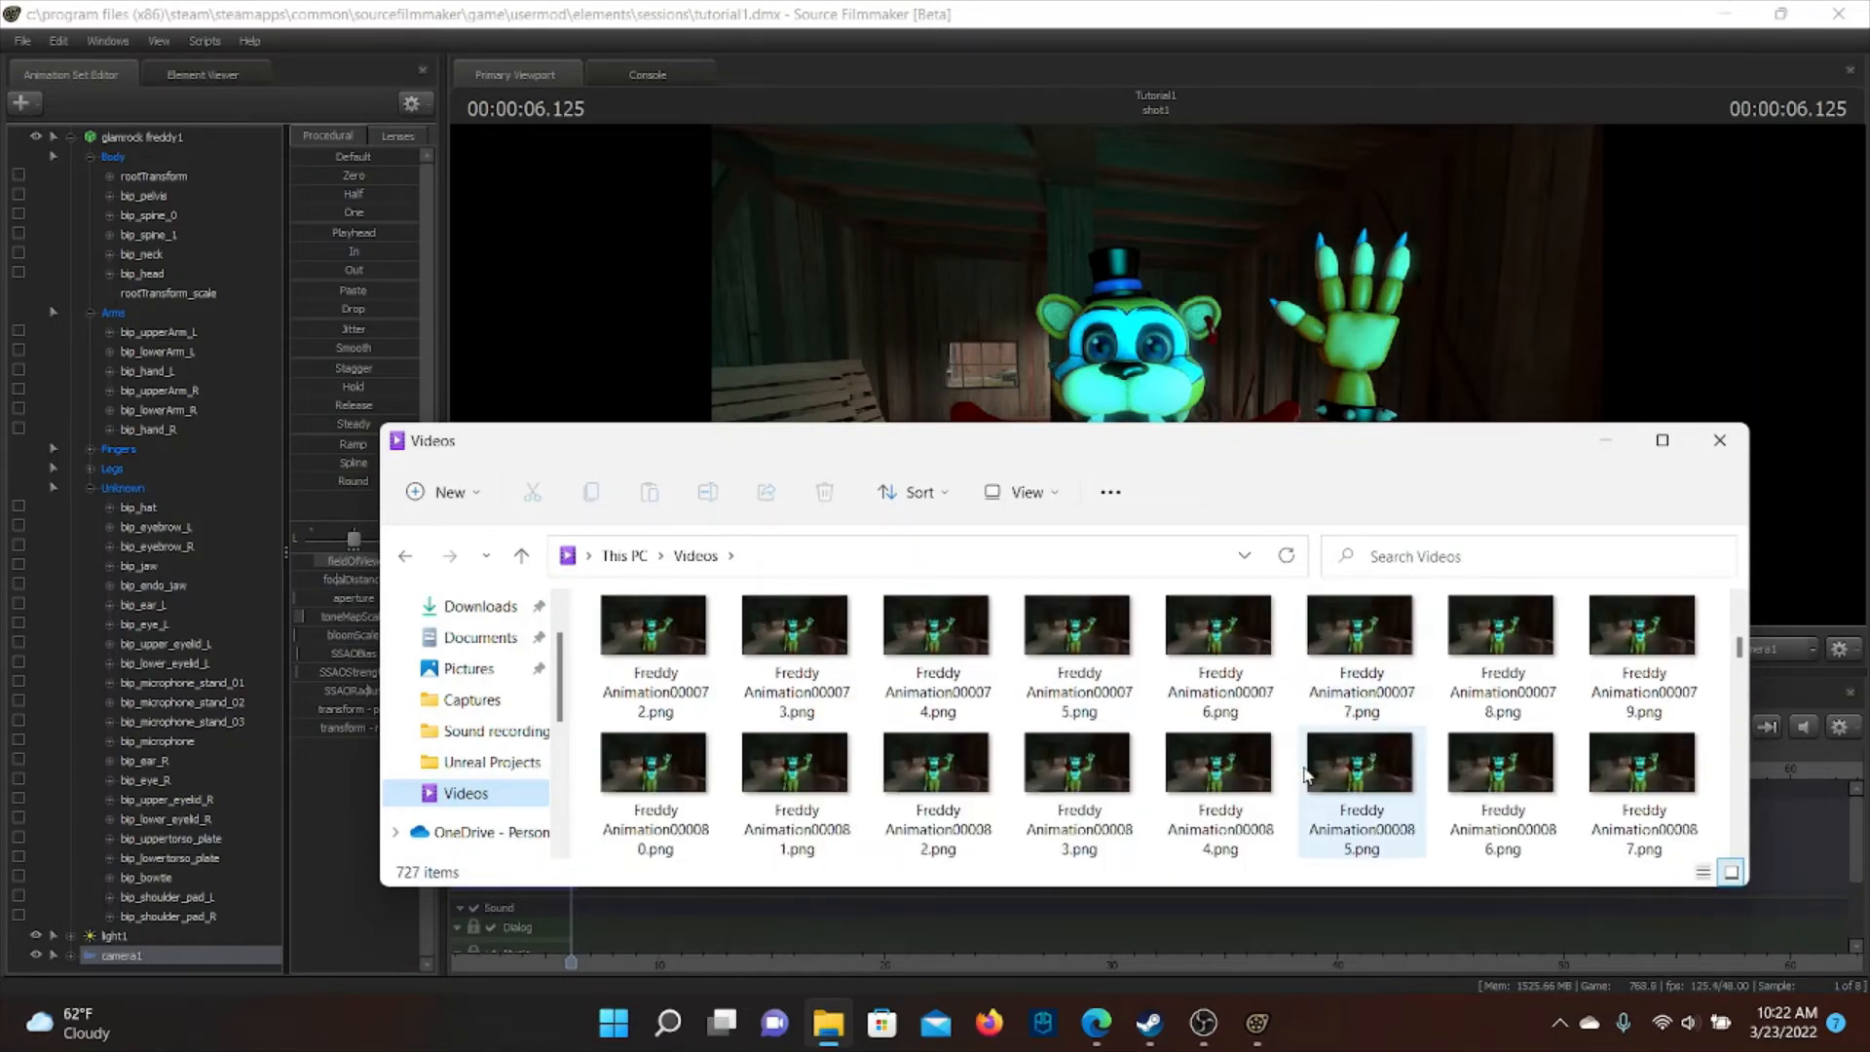
scroll(1306, 775, up, 6)
scroll(1379, 709, down, 2)
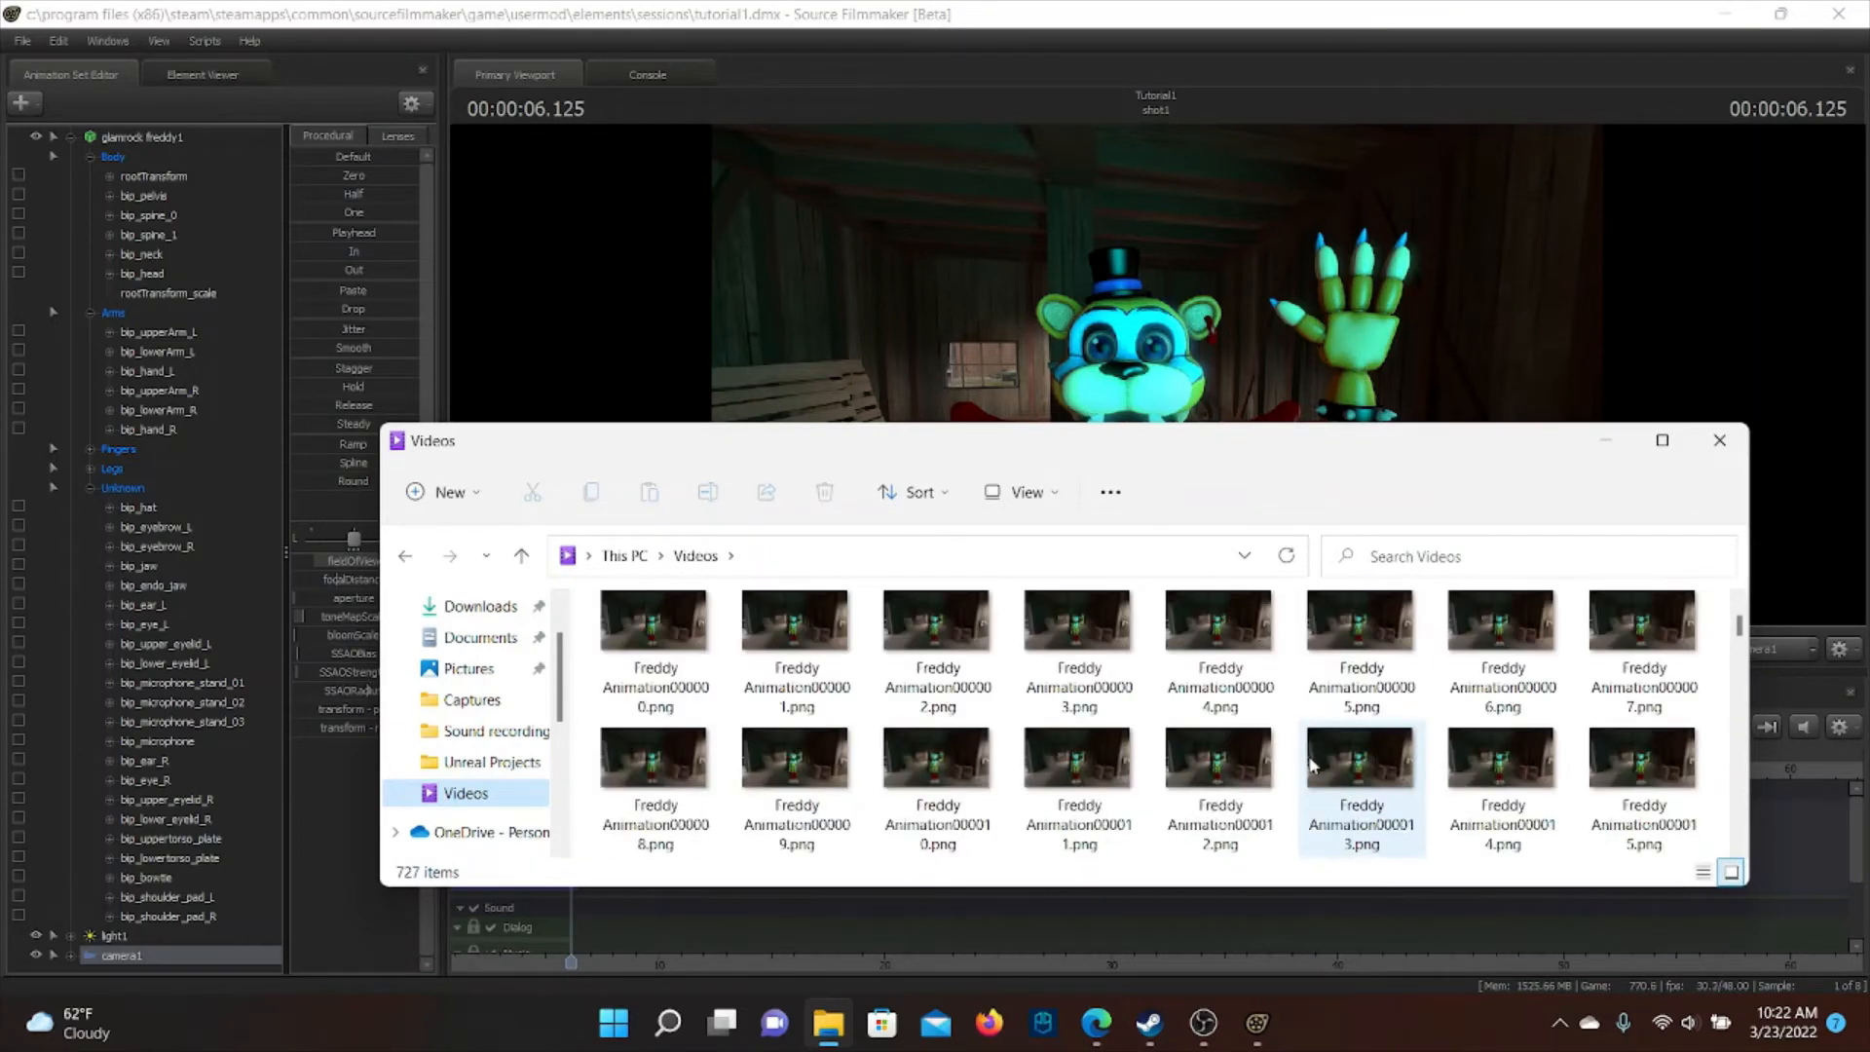
scroll(1384, 696, up, 2)
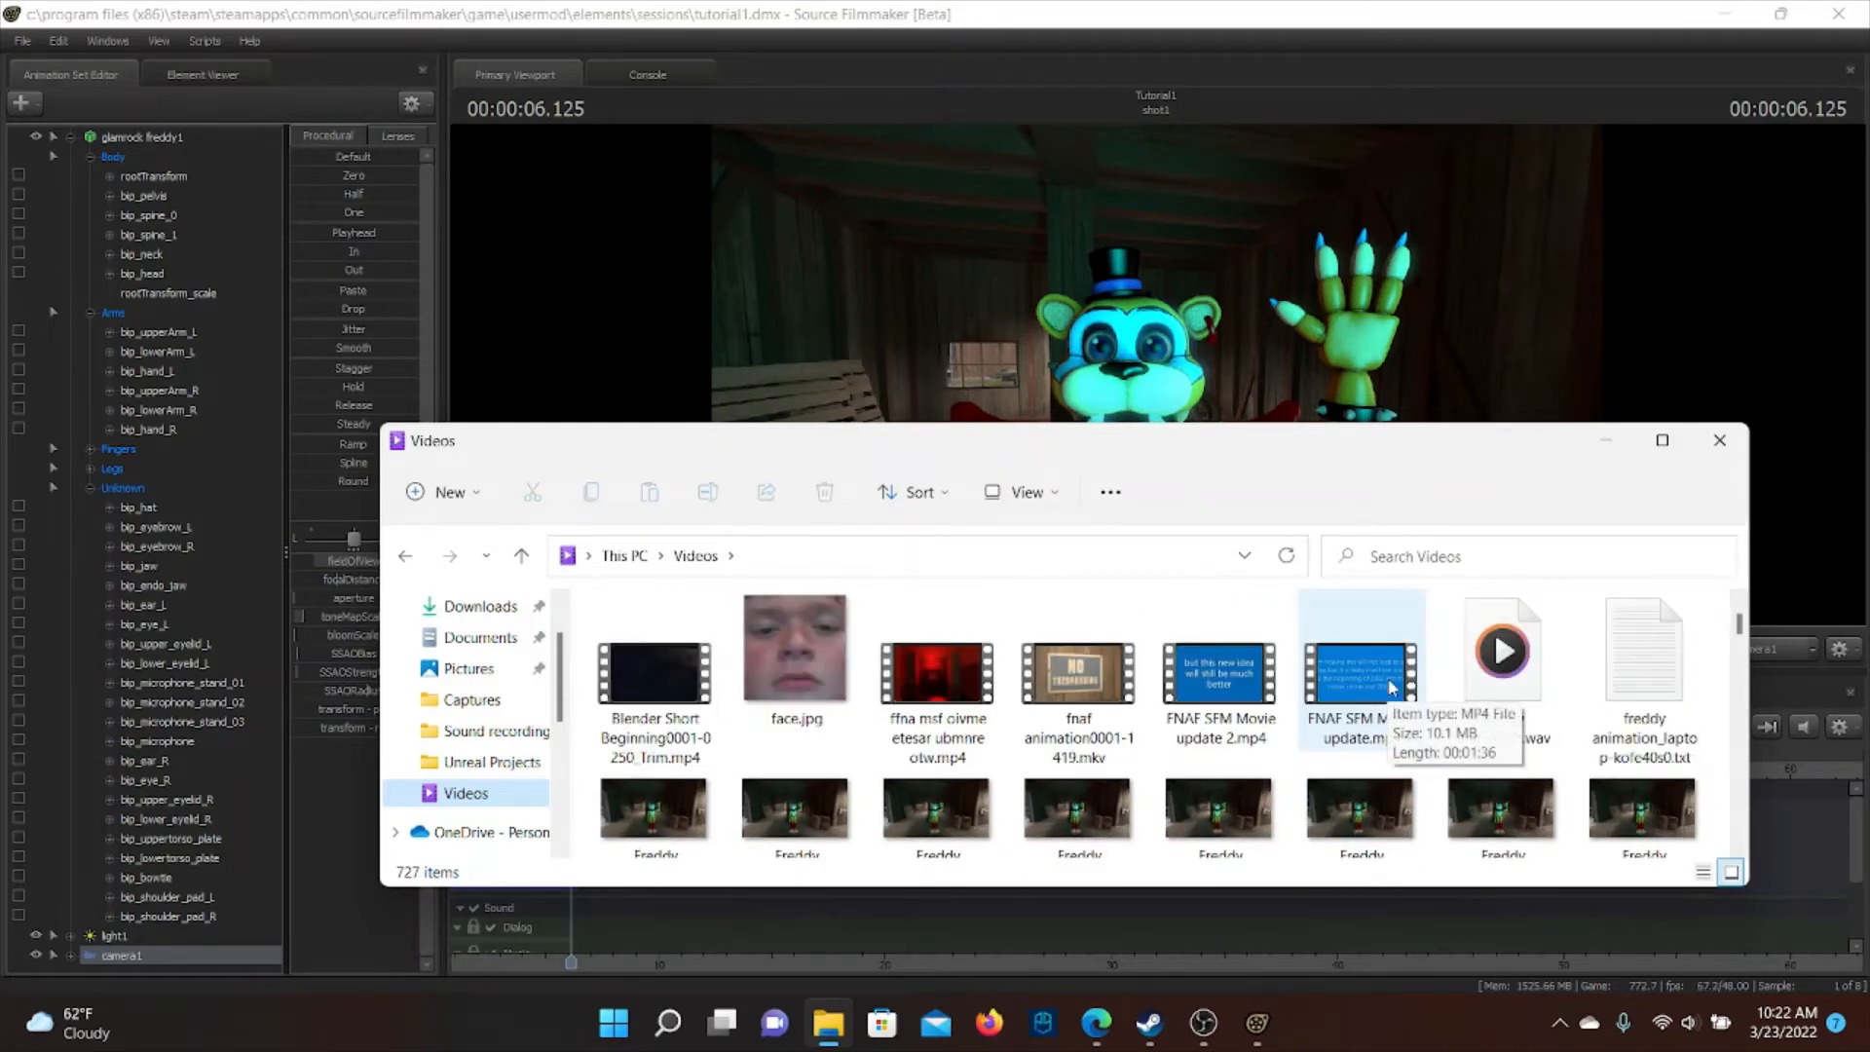
scroll(1341, 725, up, 3)
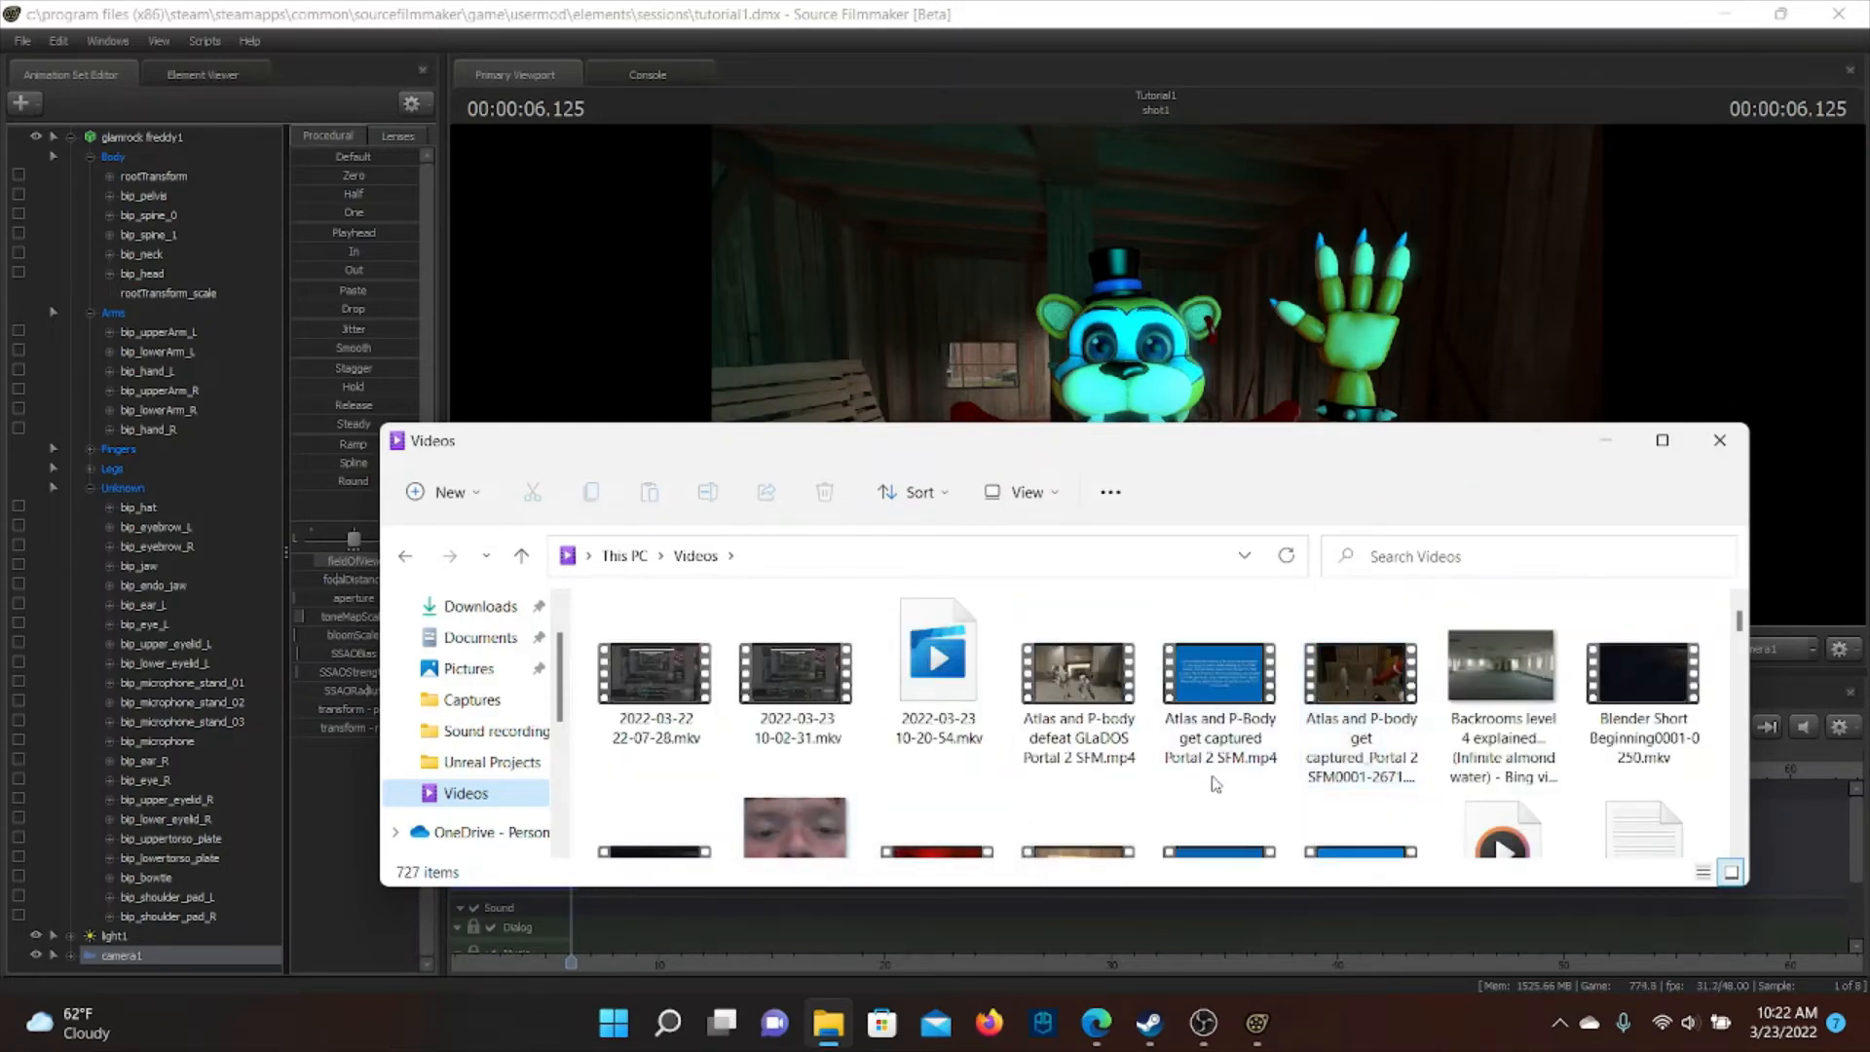
Close the Videos folder window and quit Source Filmmaker
click(1719, 441)
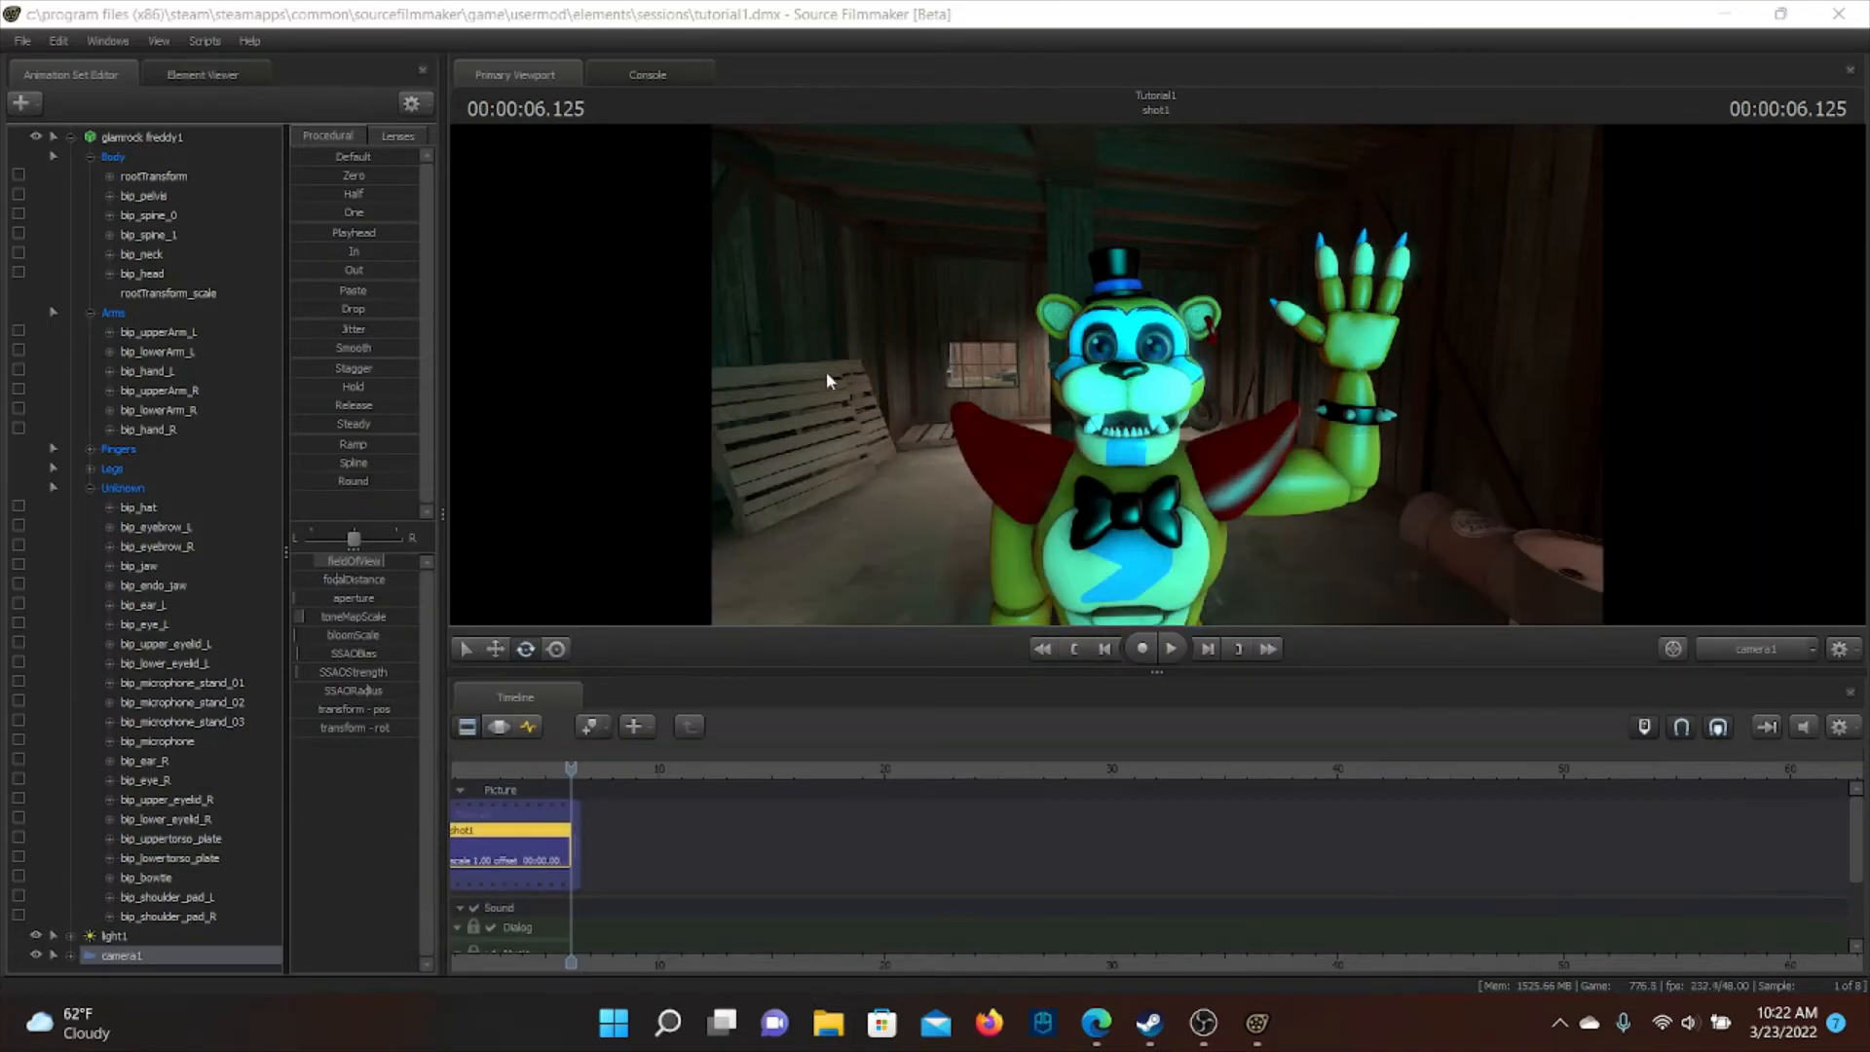
drag(1062, 12, 1012, 89)
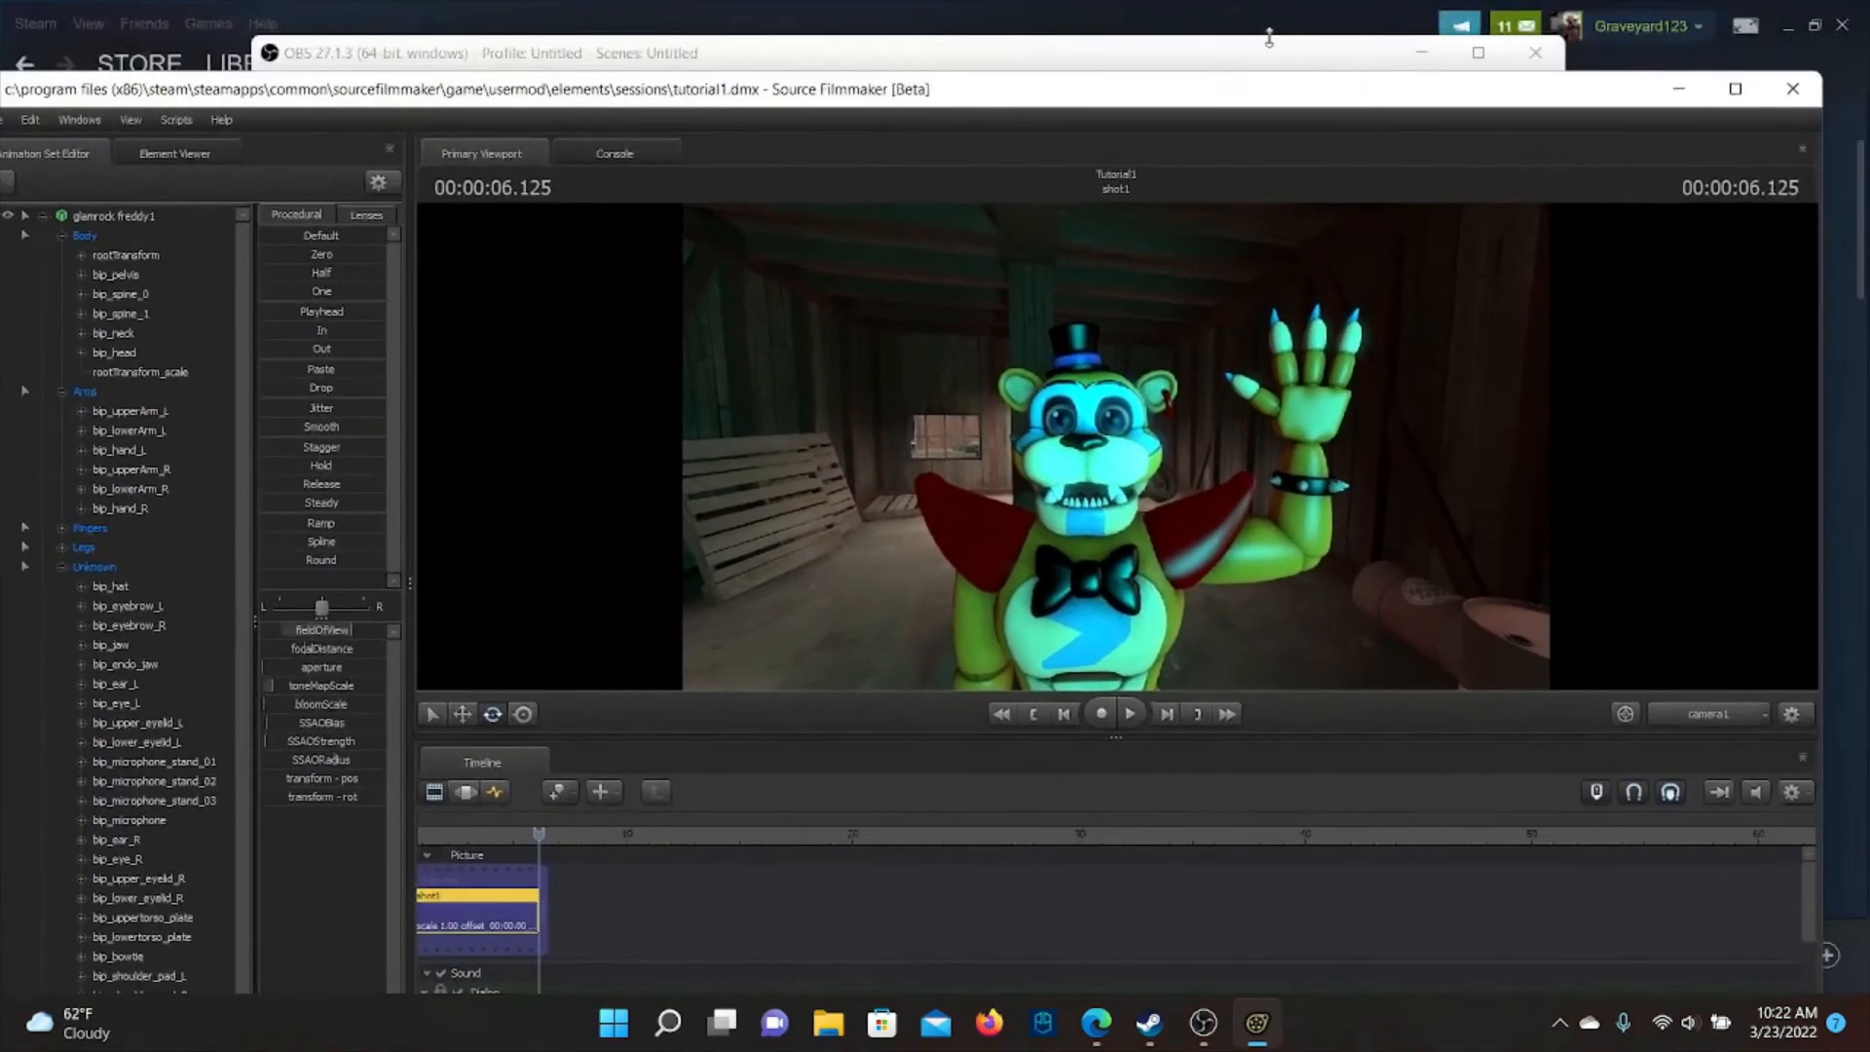
click(1800, 98)
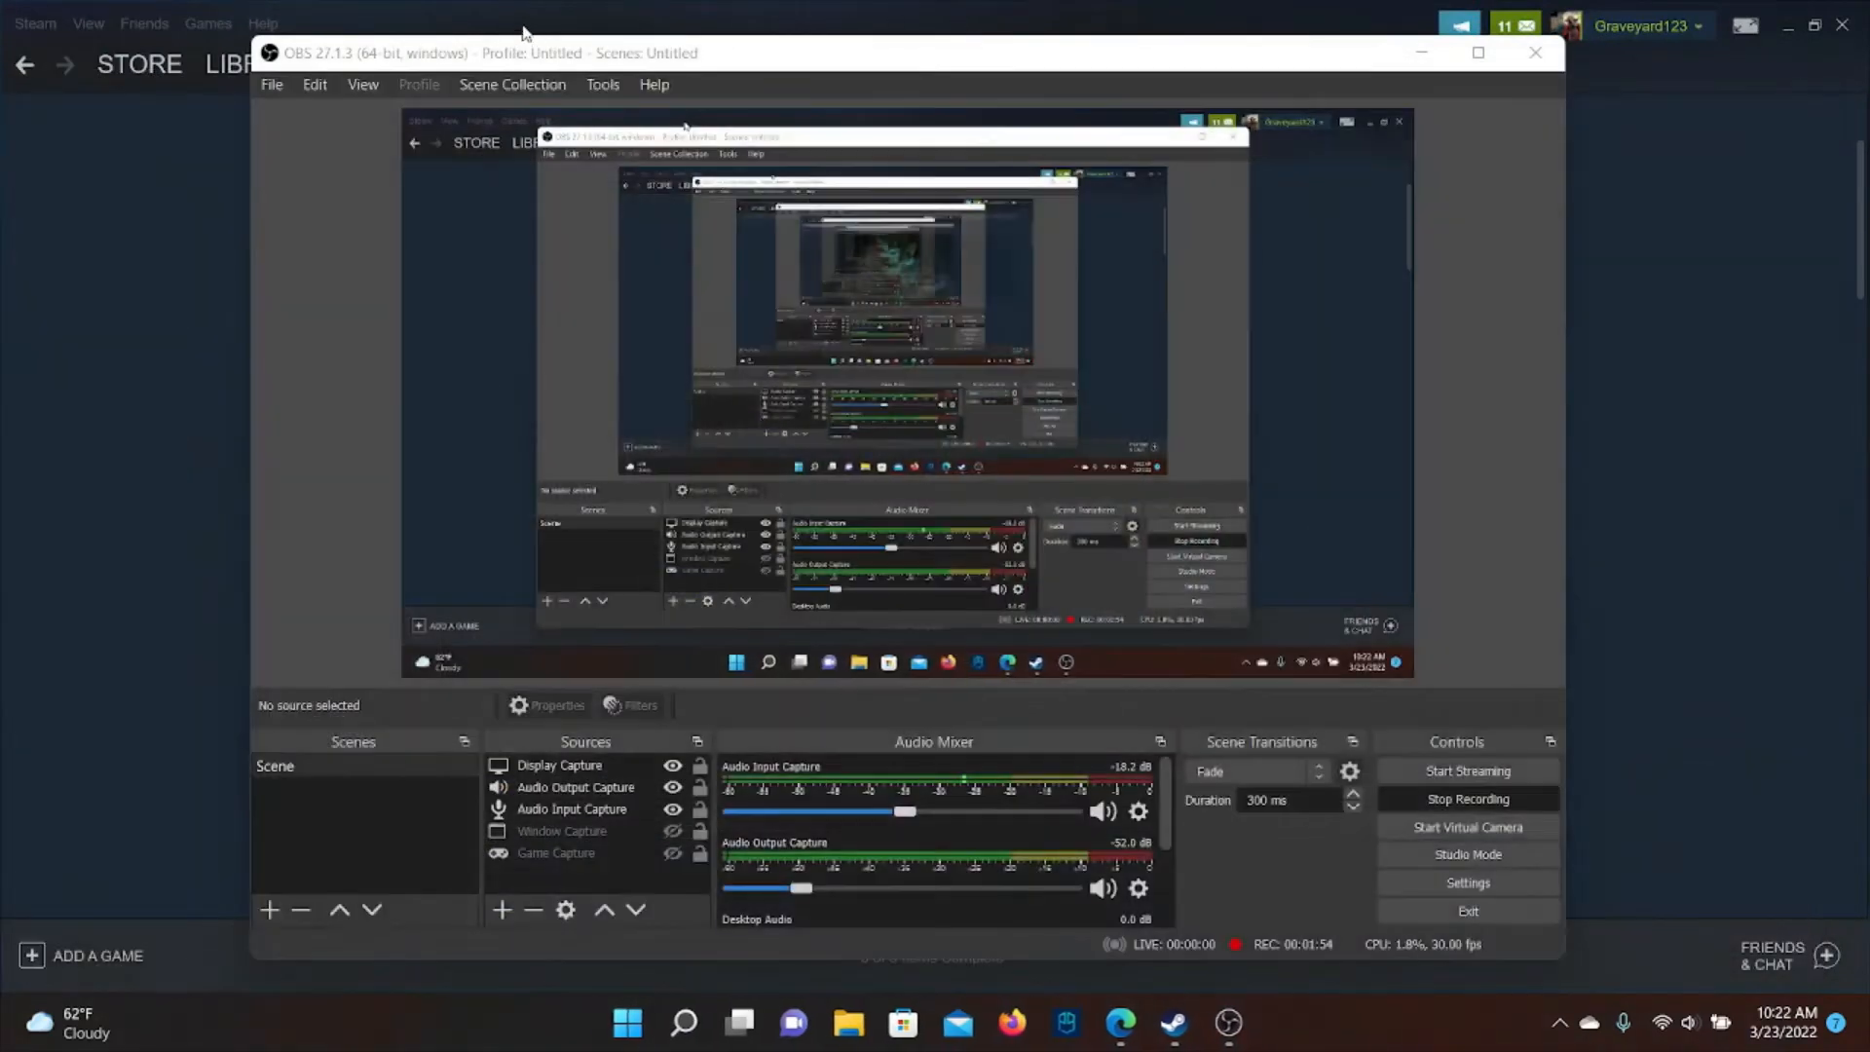
Launch Blender from the Steam library and start a new Video Editing project
click(230, 64)
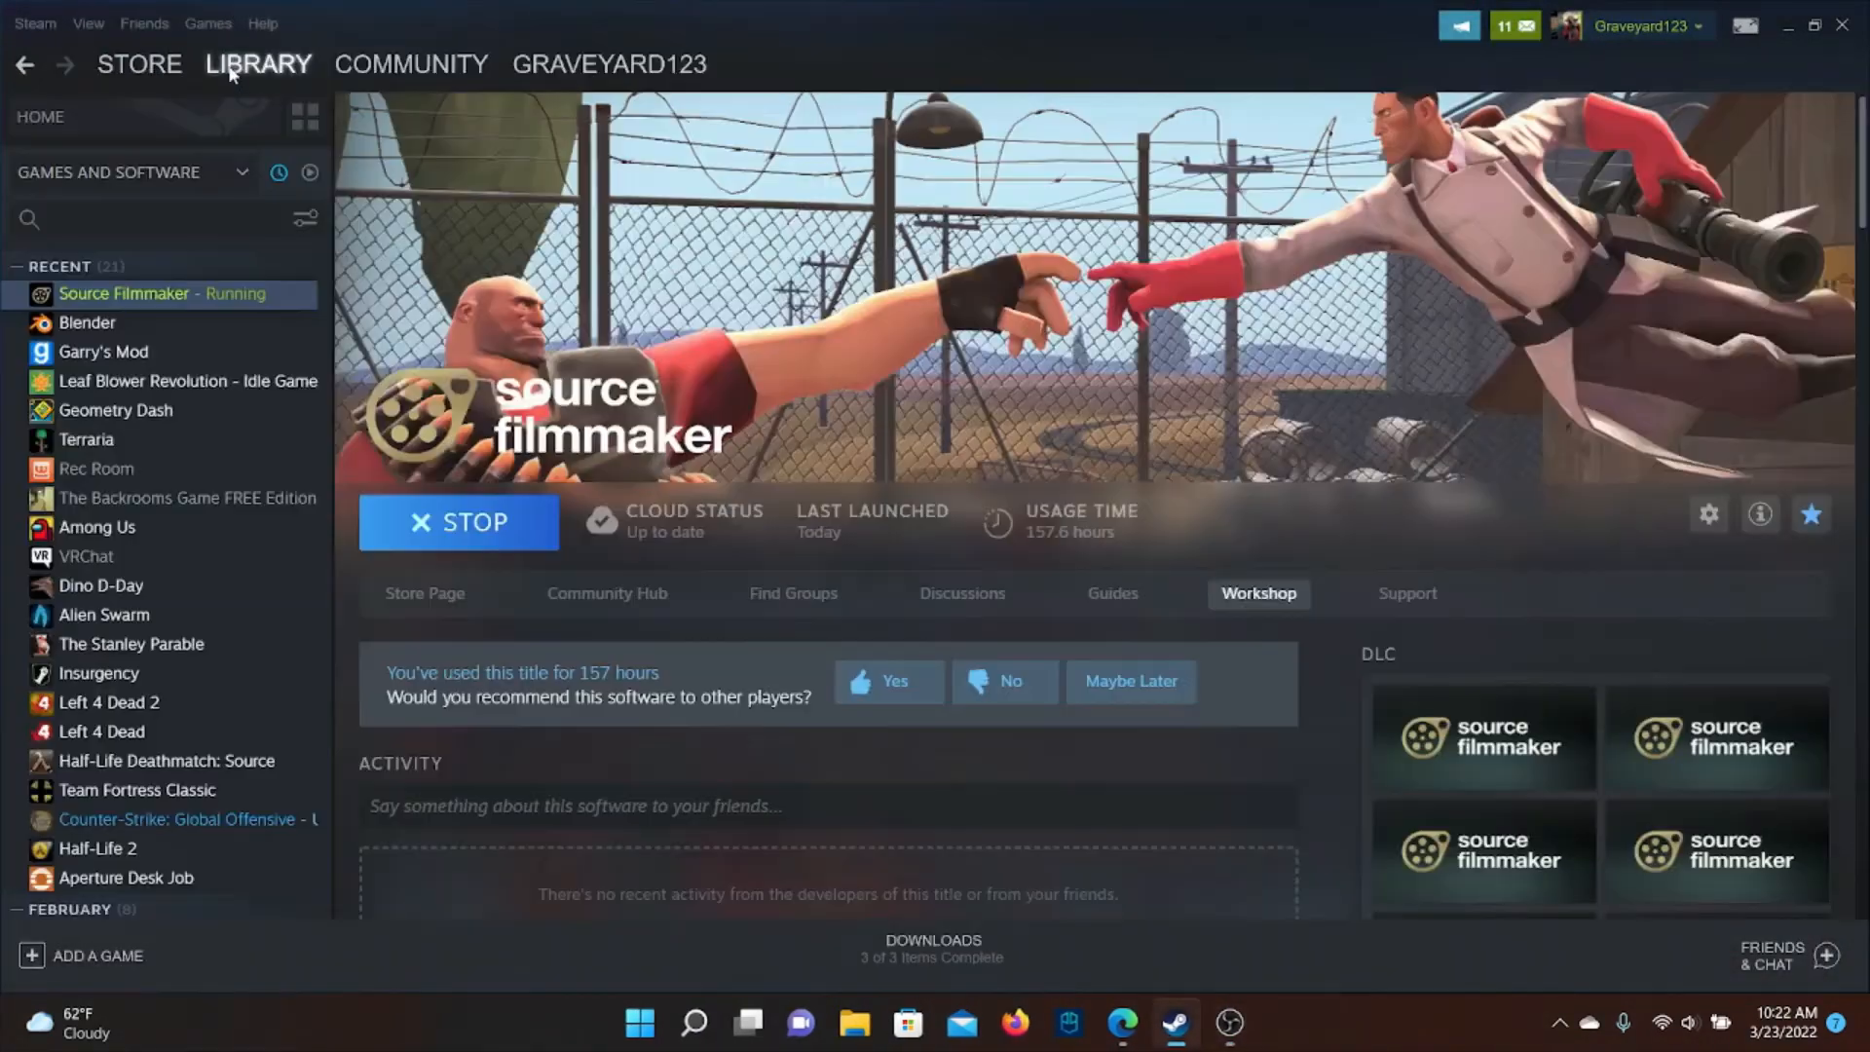
drag(548, 4, 604, 37)
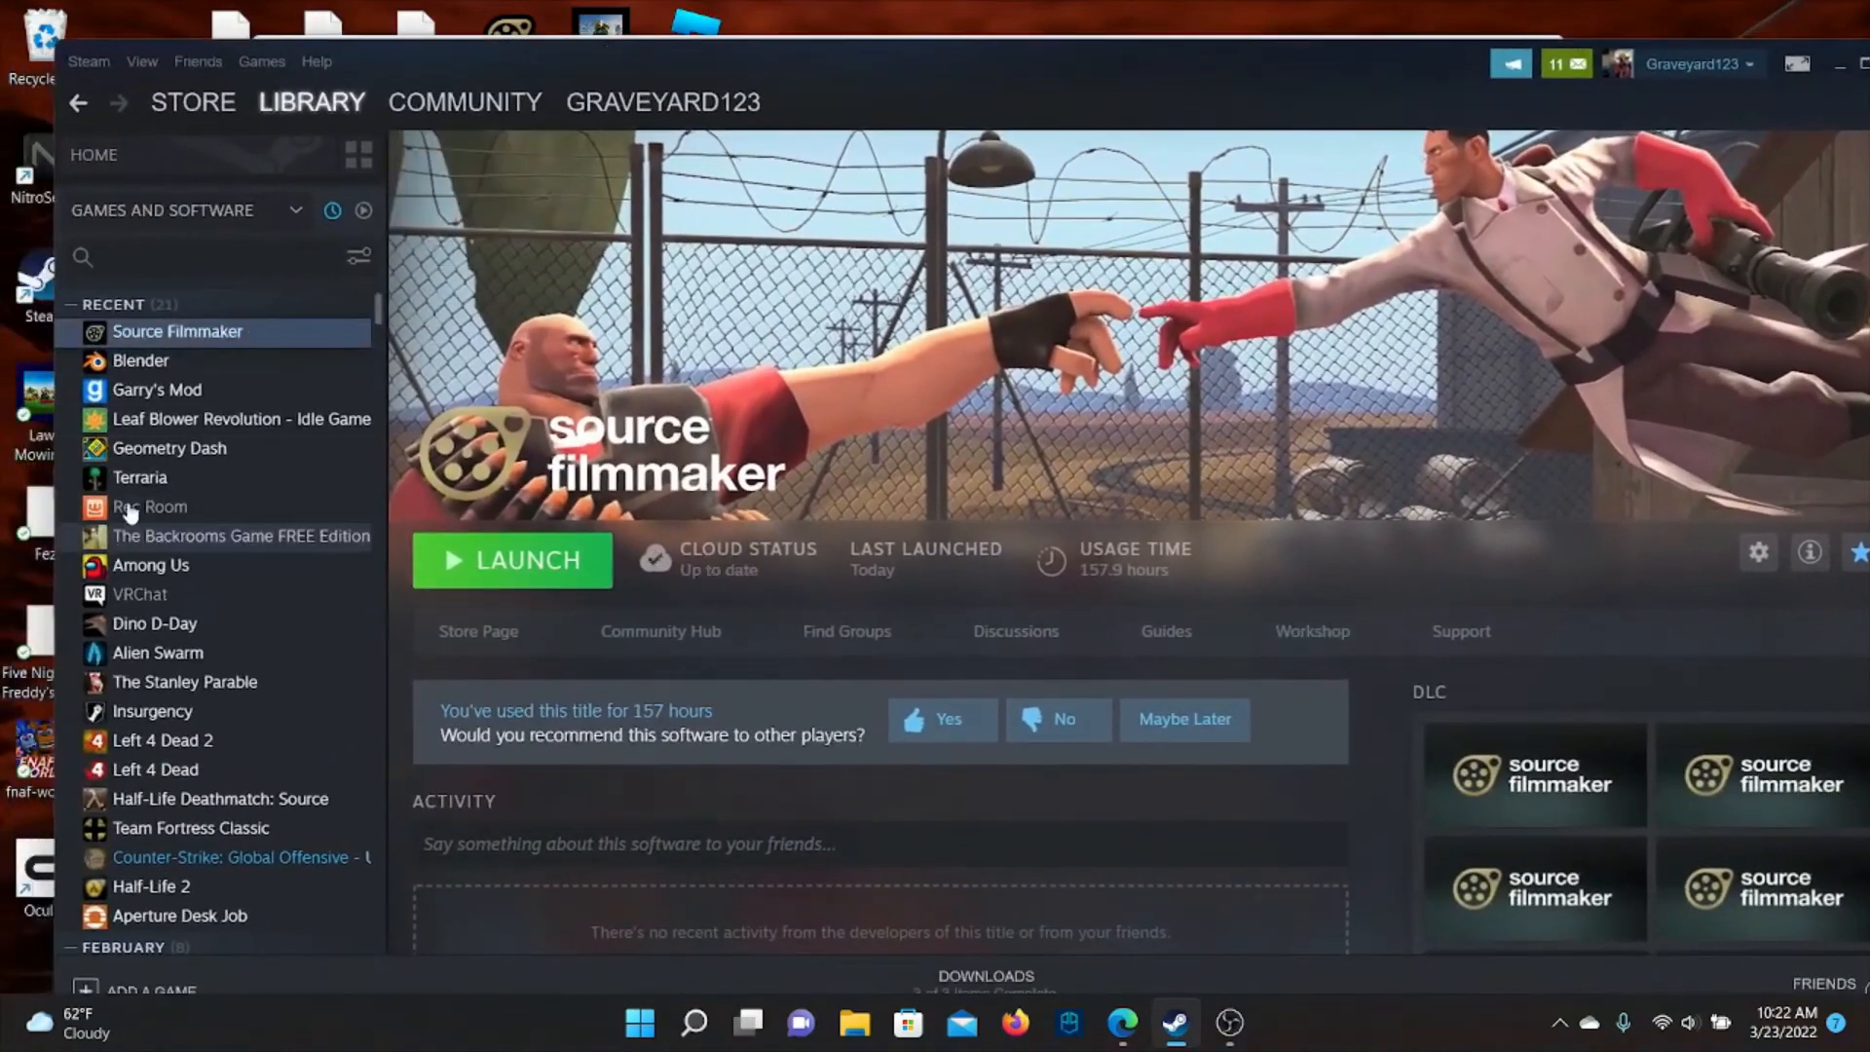
click(161, 368)
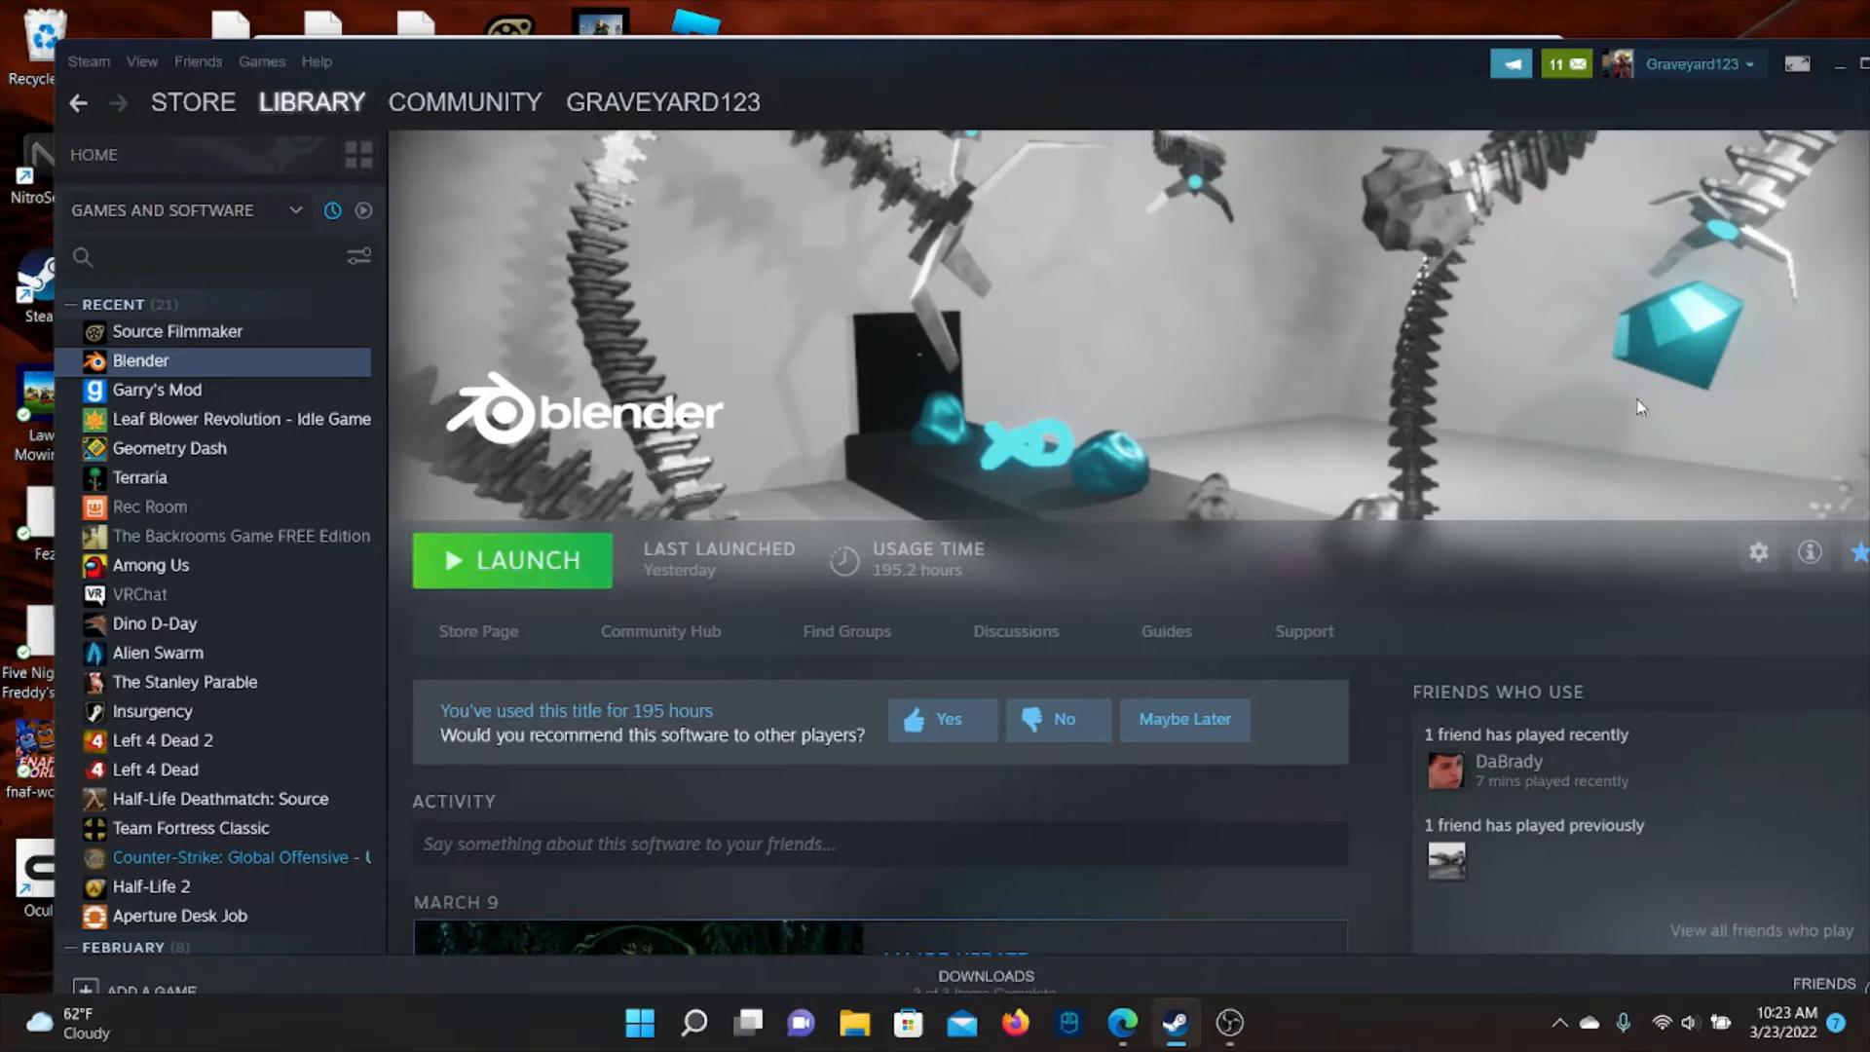
click(548, 571)
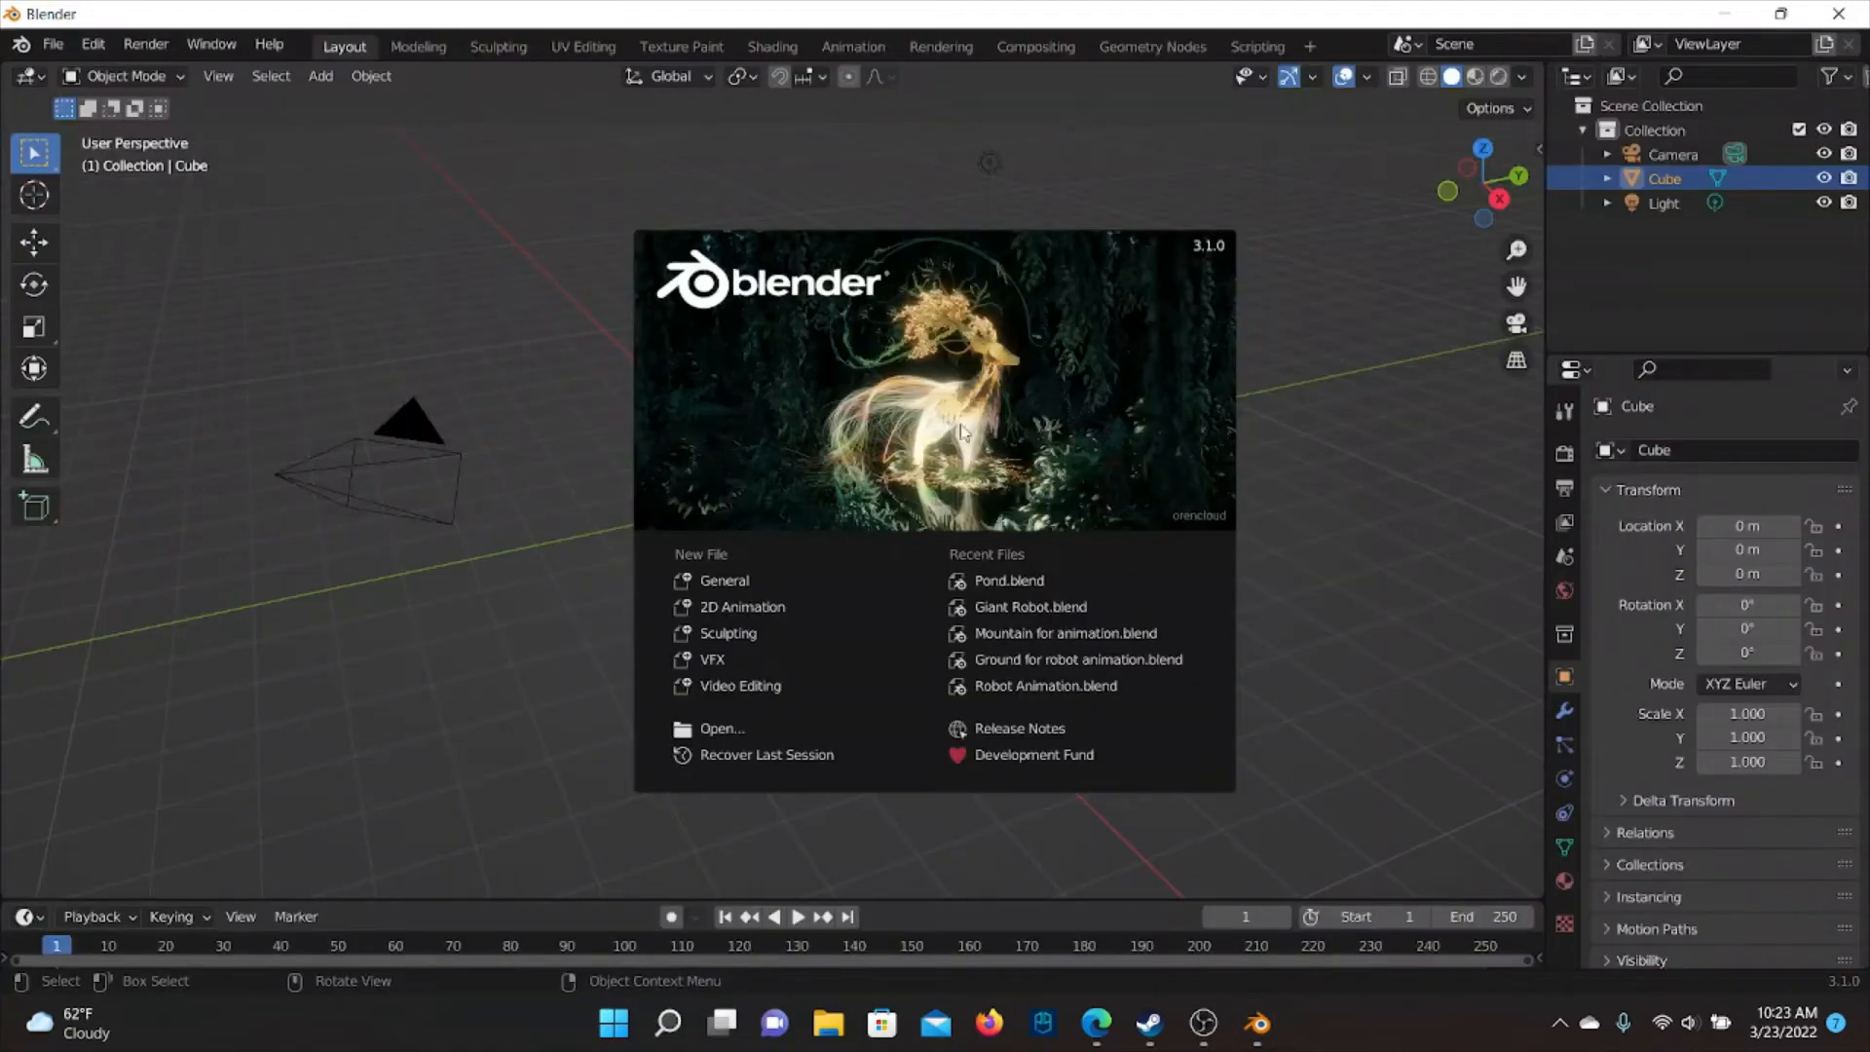
click(795, 693)
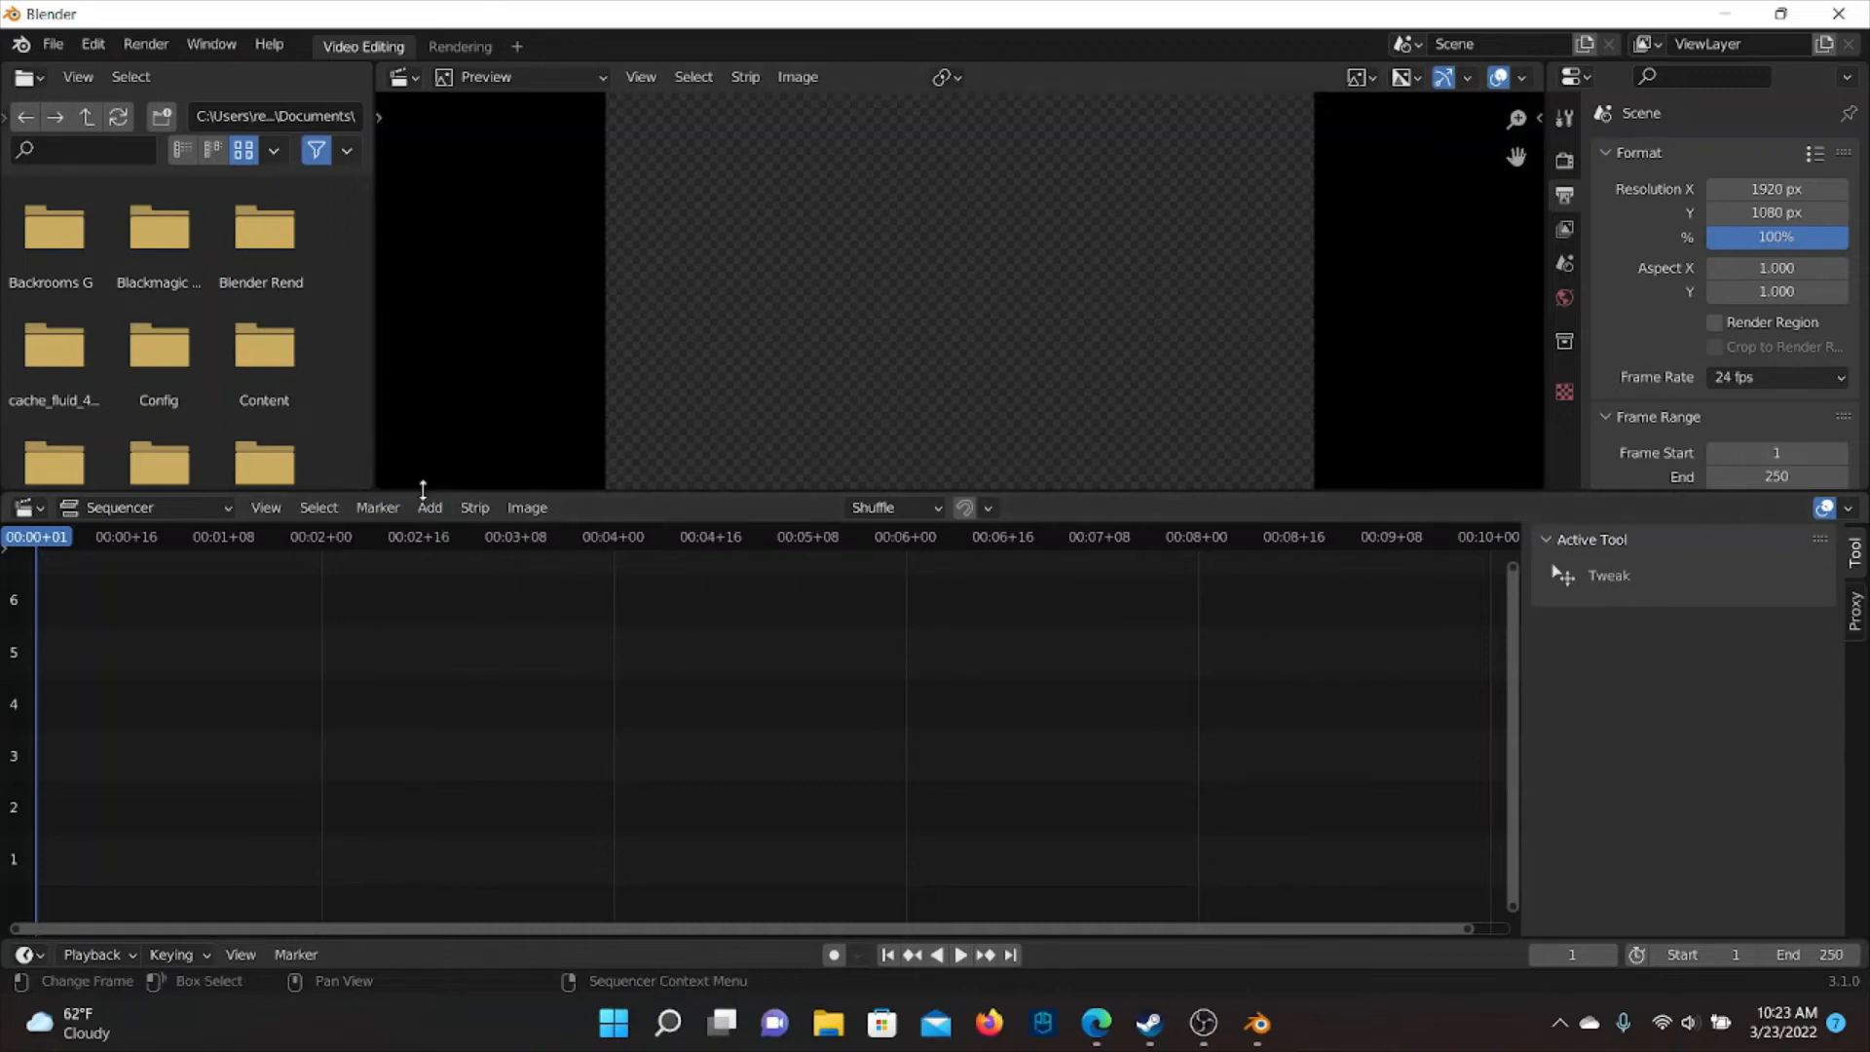
Start adding an image sequence strip to the sequencer and browse to the Videos folder
click(422, 509)
click(420, 509)
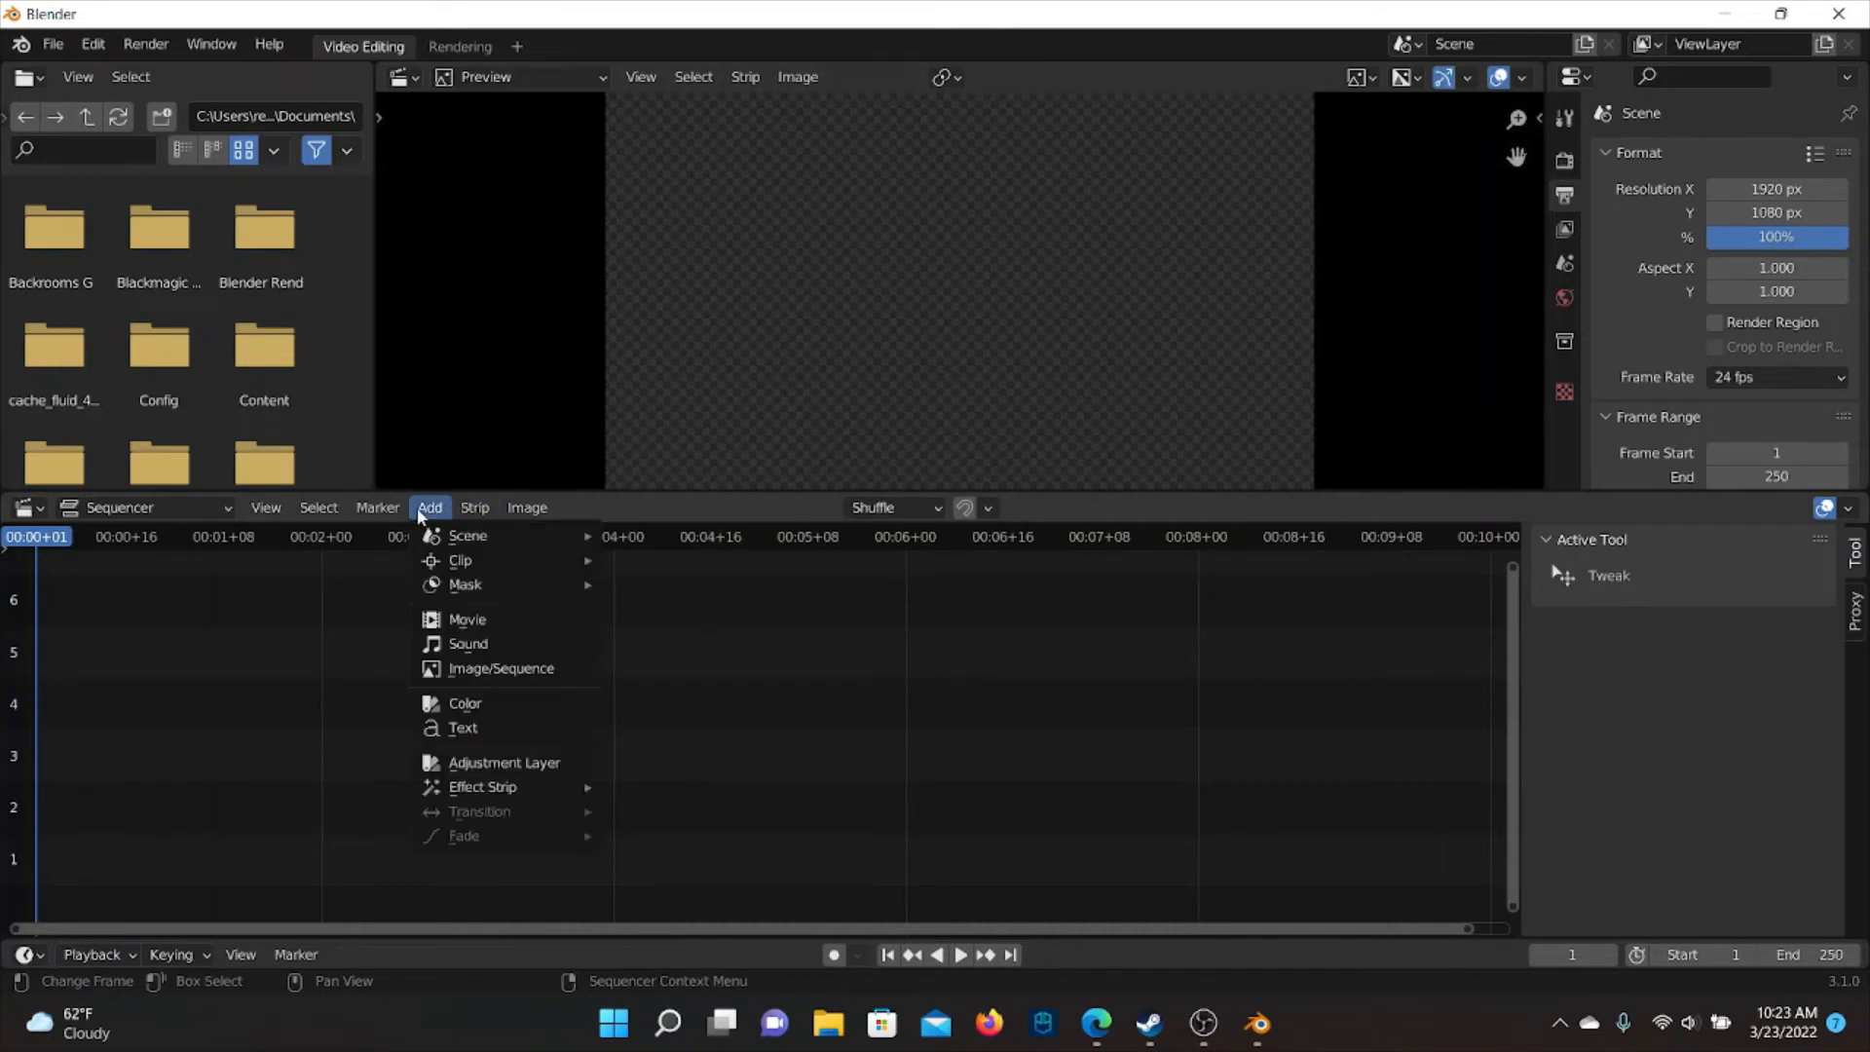
click(501, 669)
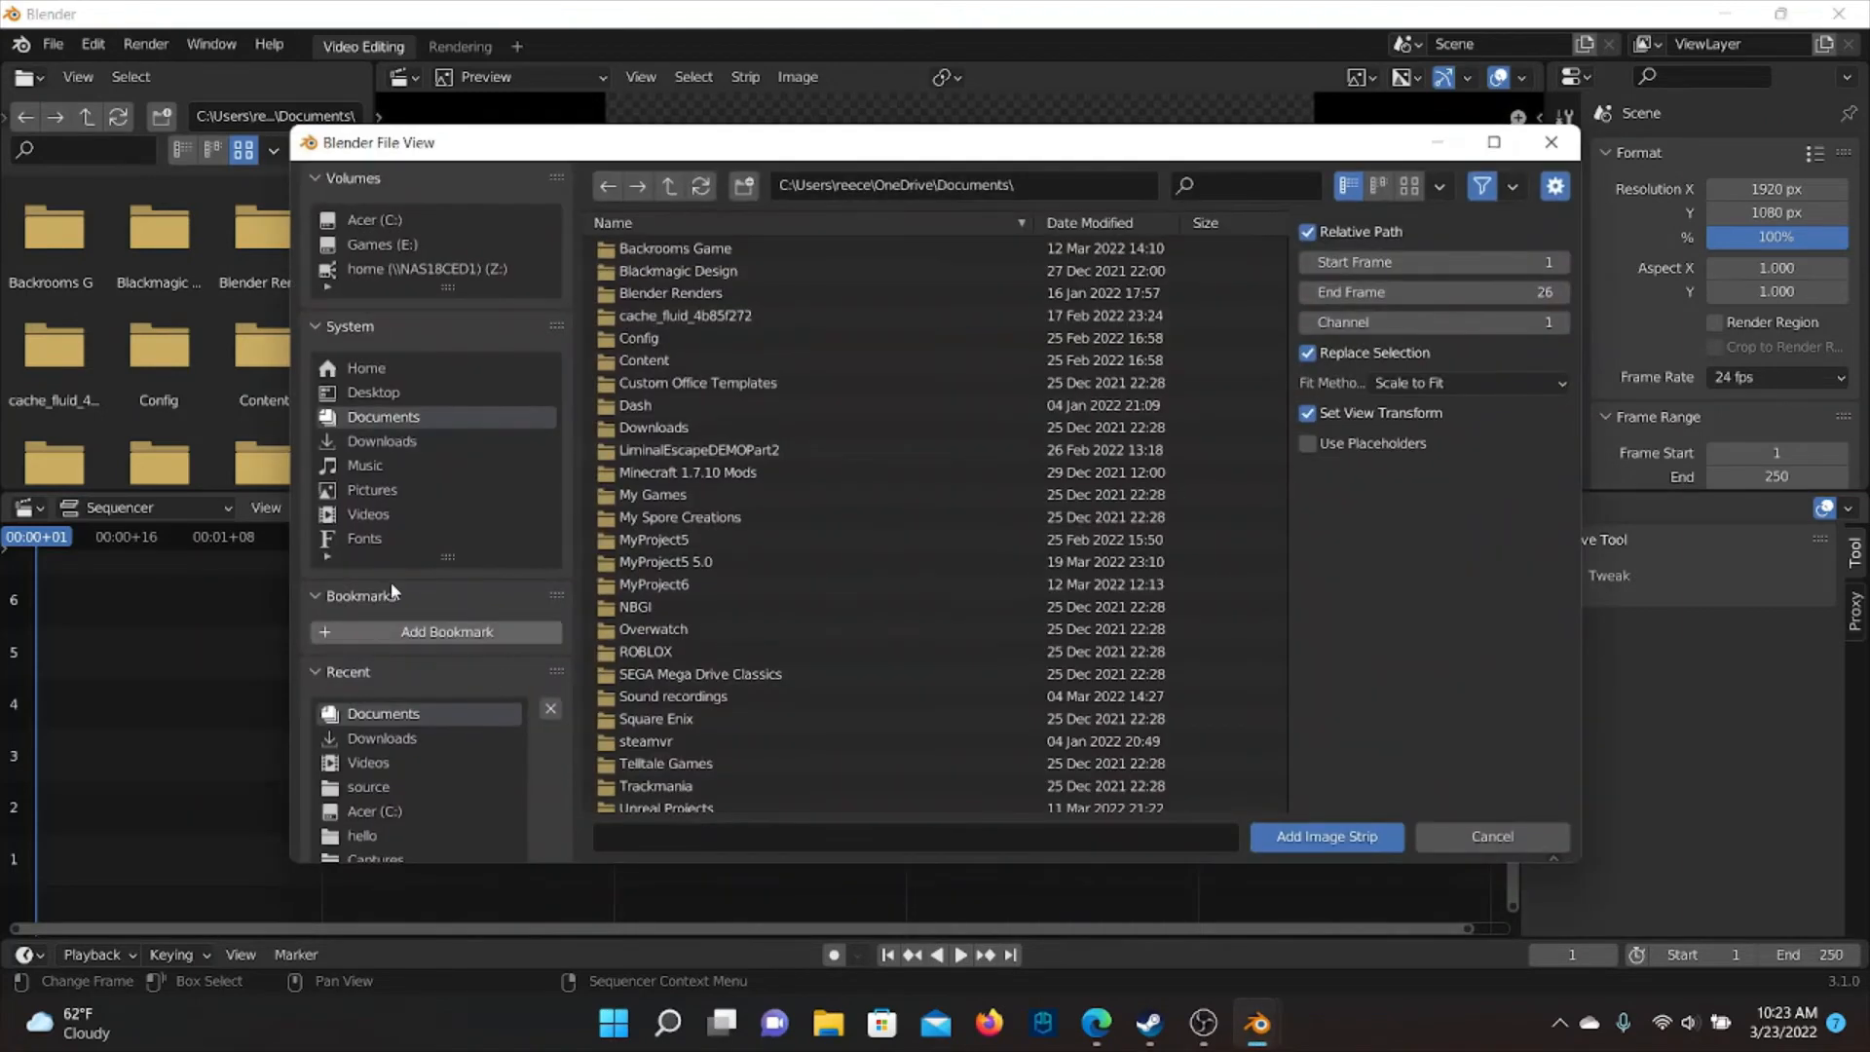
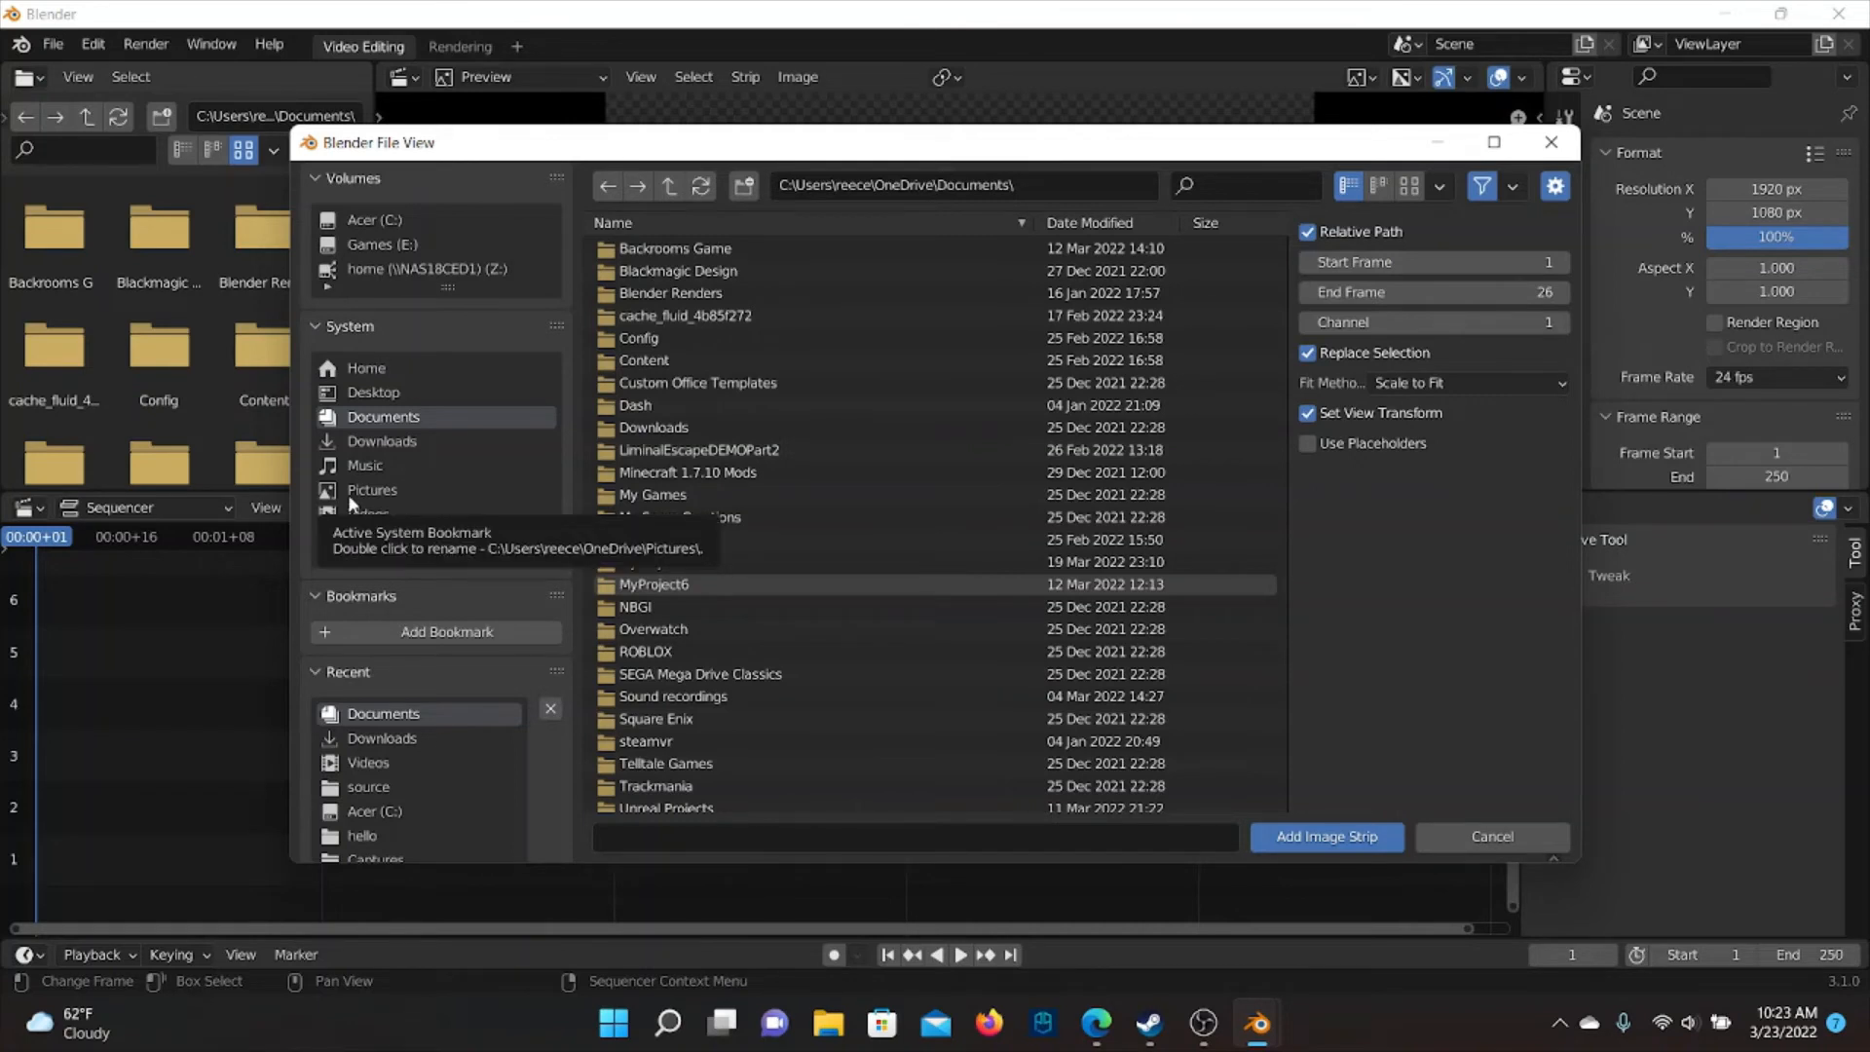
click(367, 516)
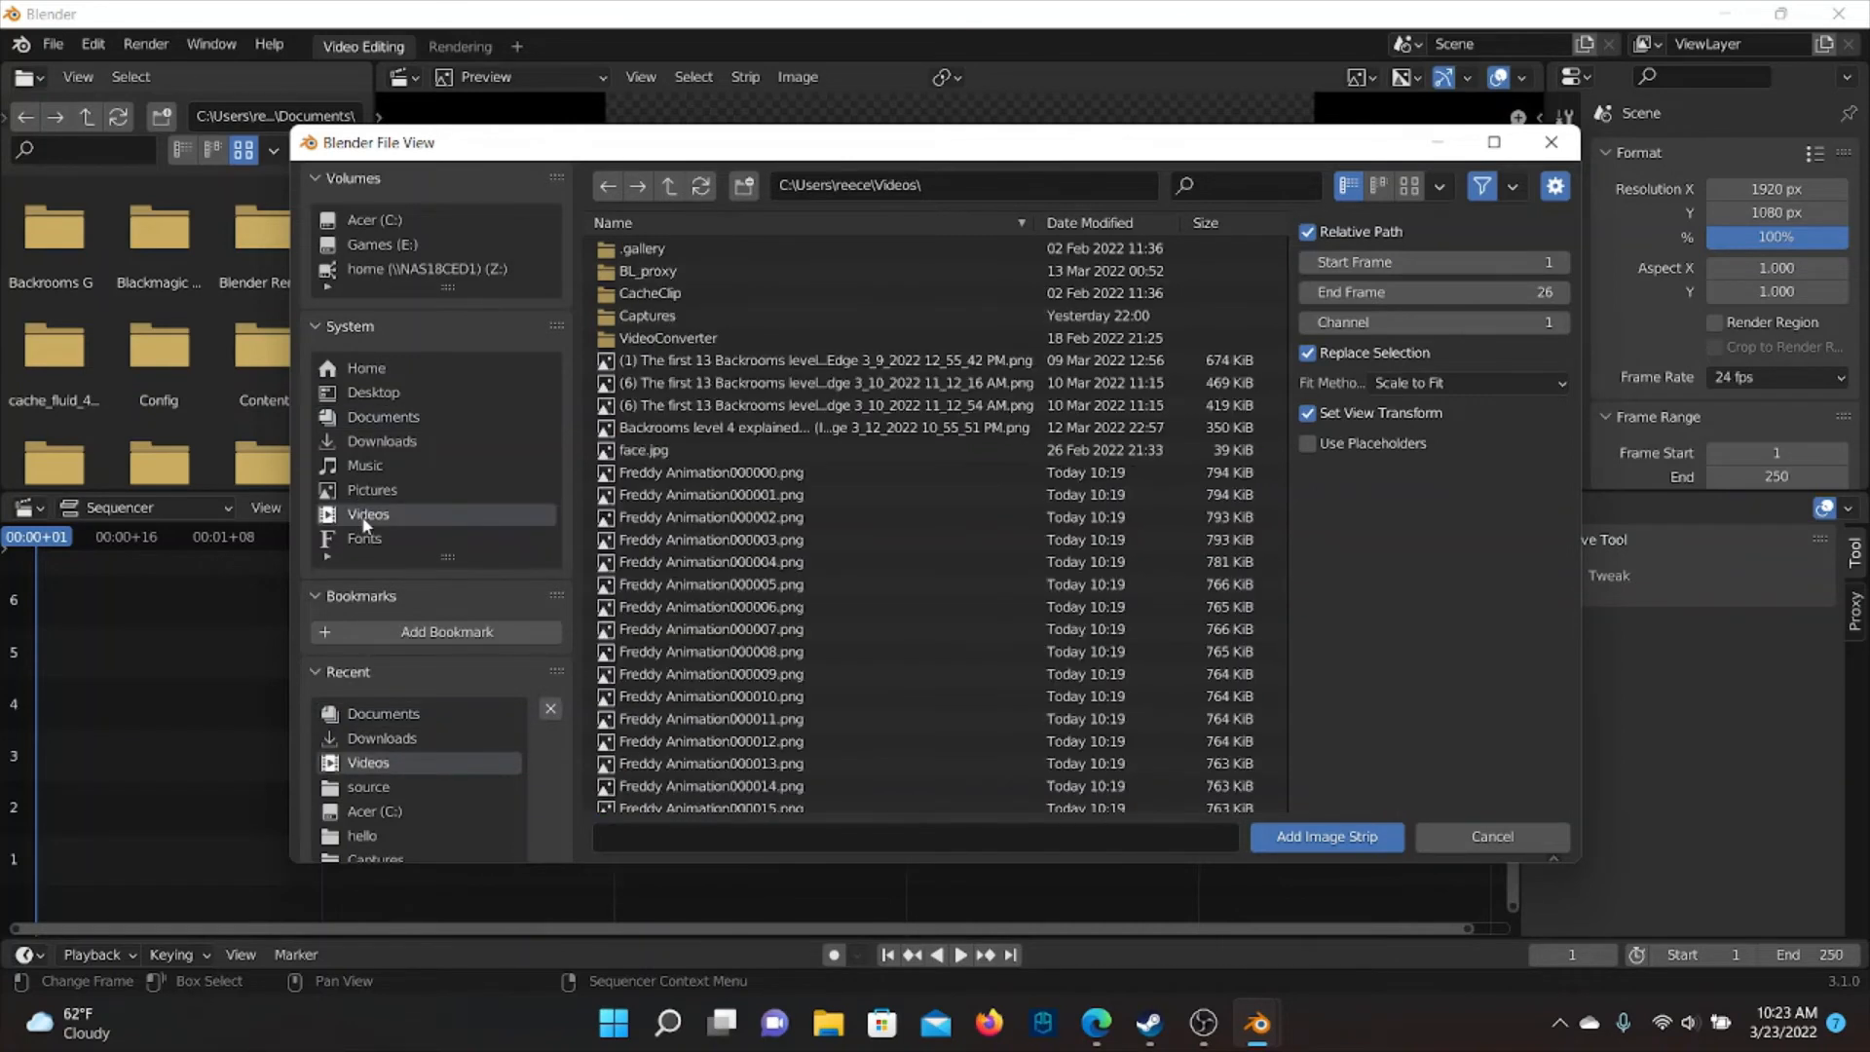
Select all frames from Freddy Animation000000.png to Freddy Animation000294.png and add them as one image strip
click(721, 475)
scroll(805, 459, down, 10)
scroll(974, 521, down, 13)
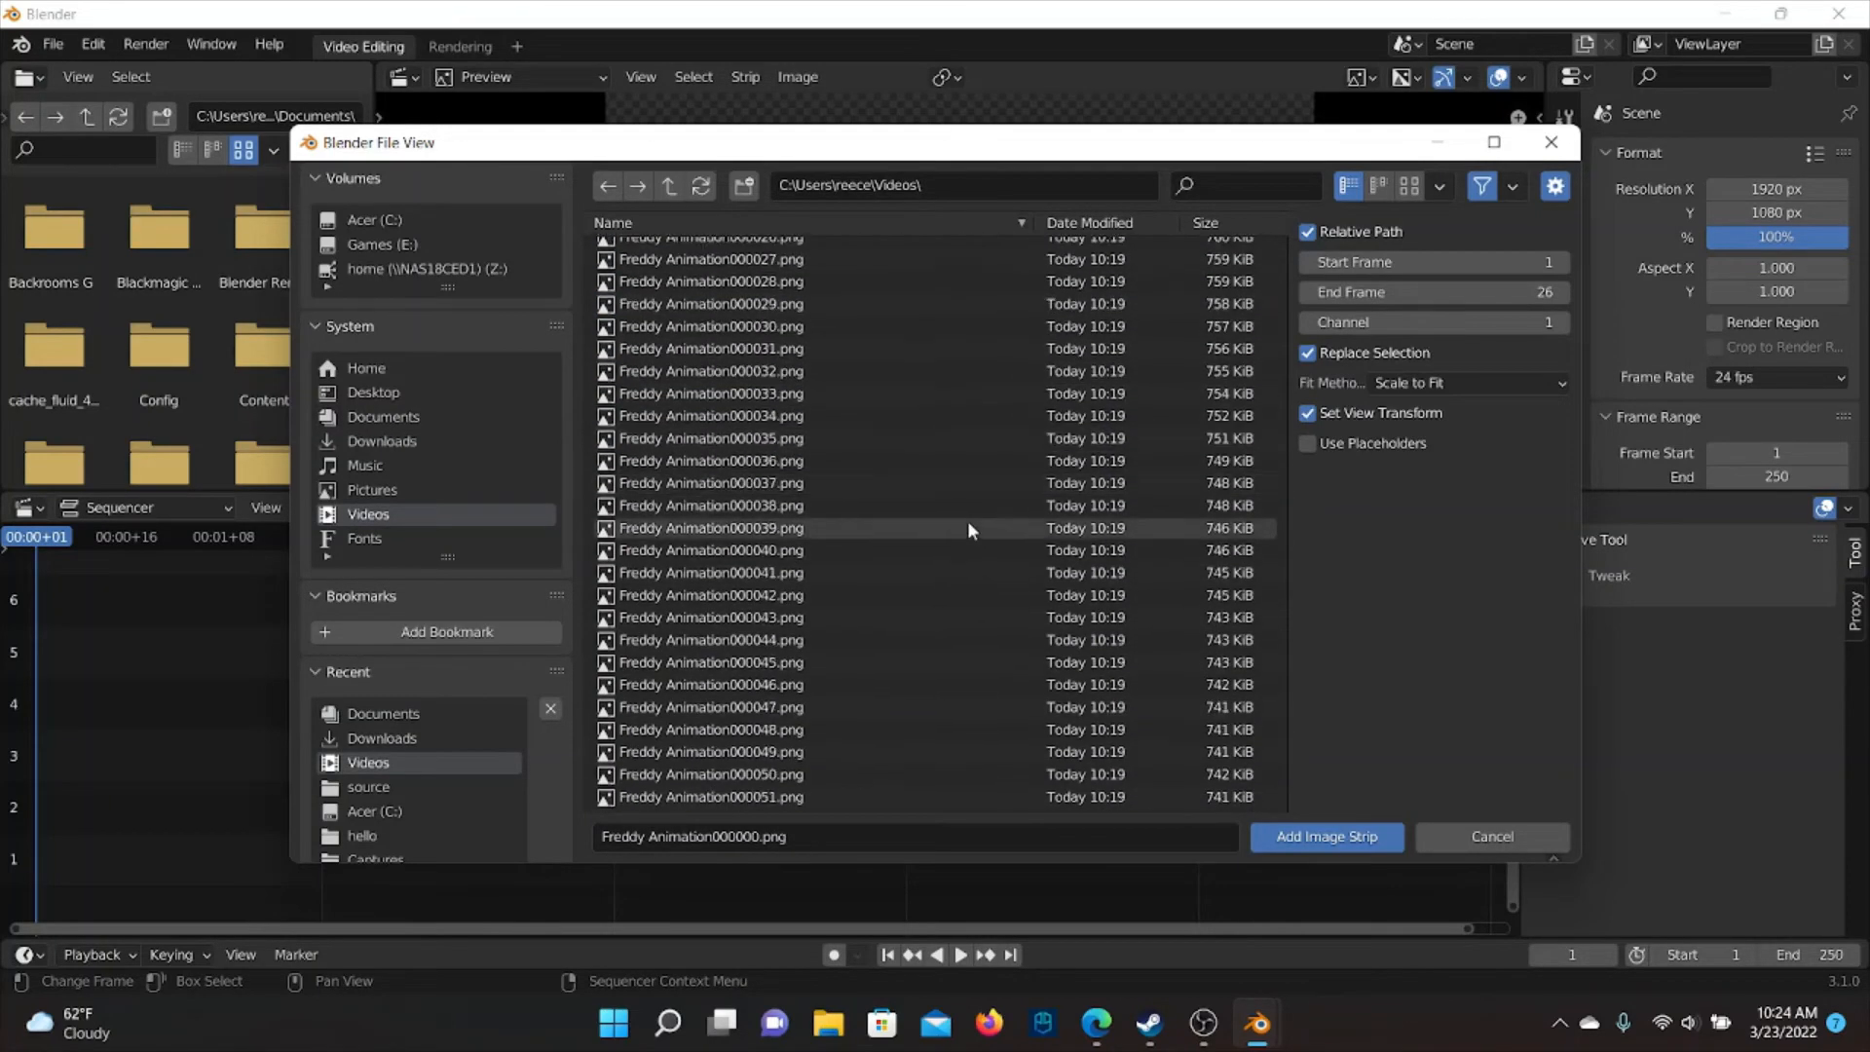
scroll(923, 530, up, 4)
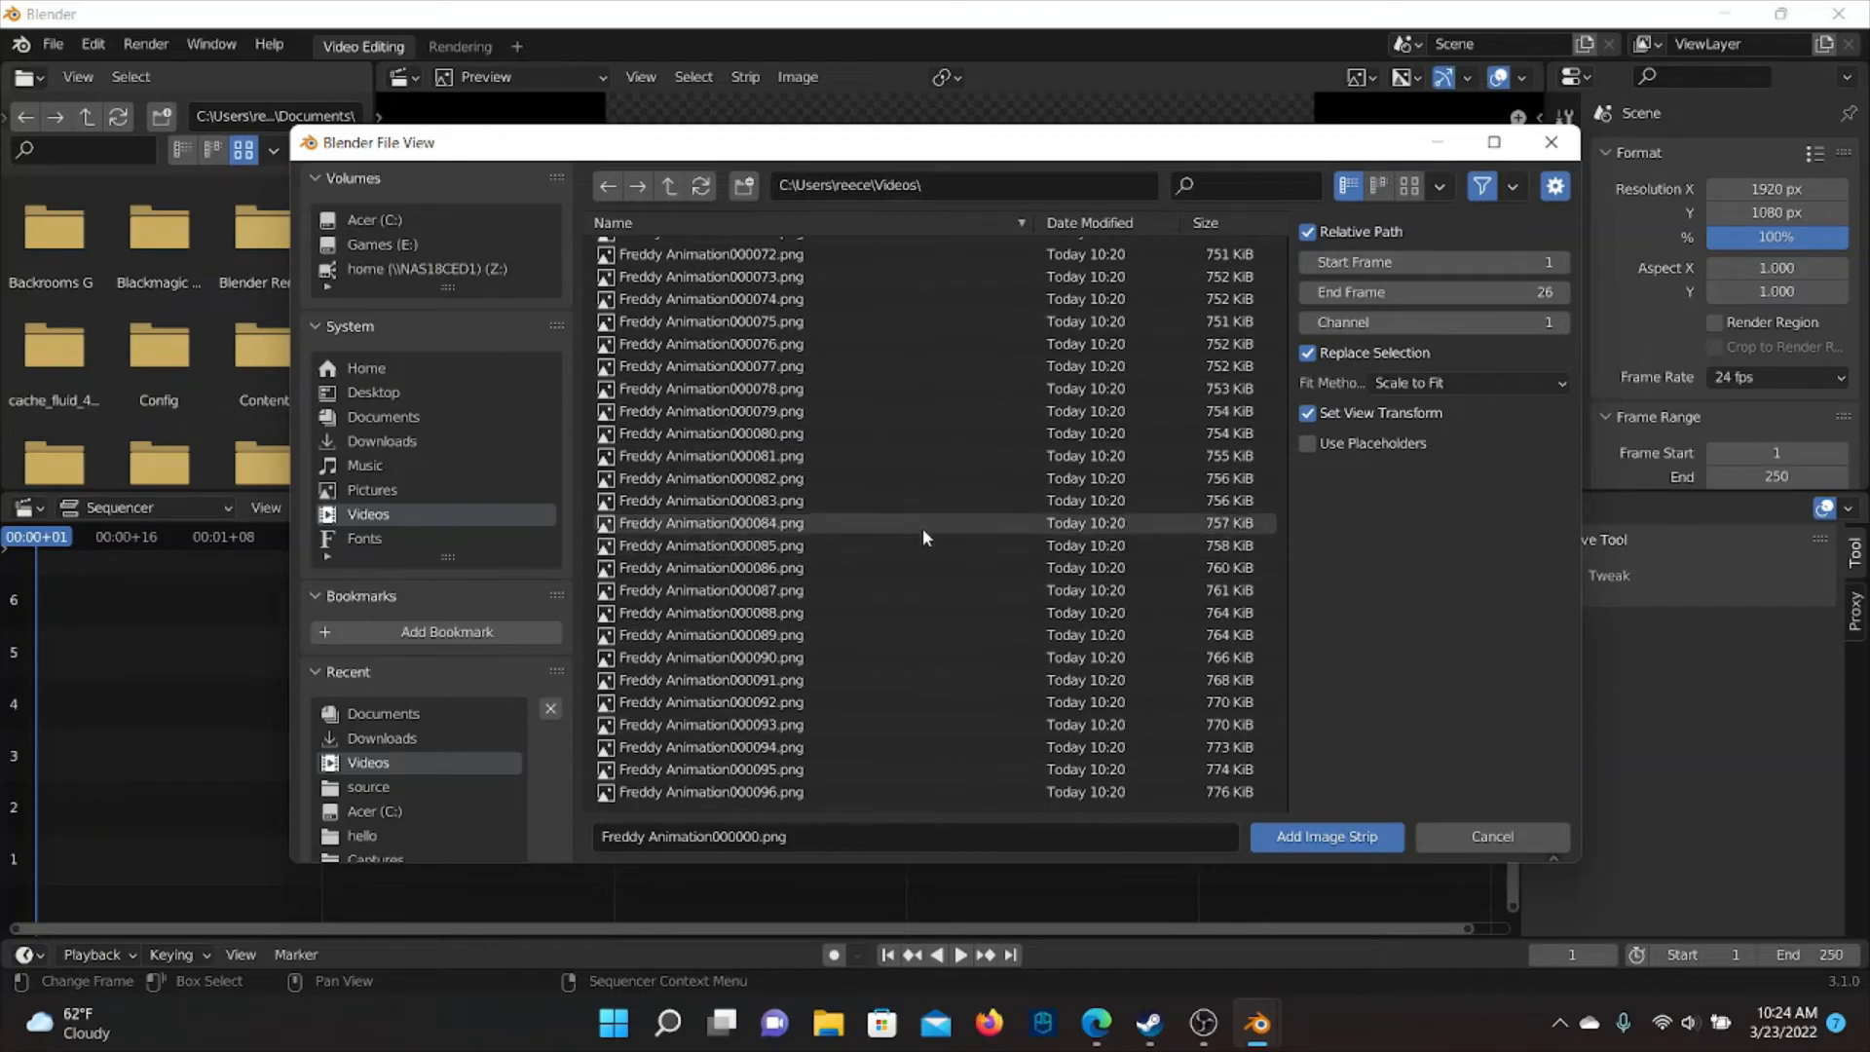
scroll(877, 428, up, 15)
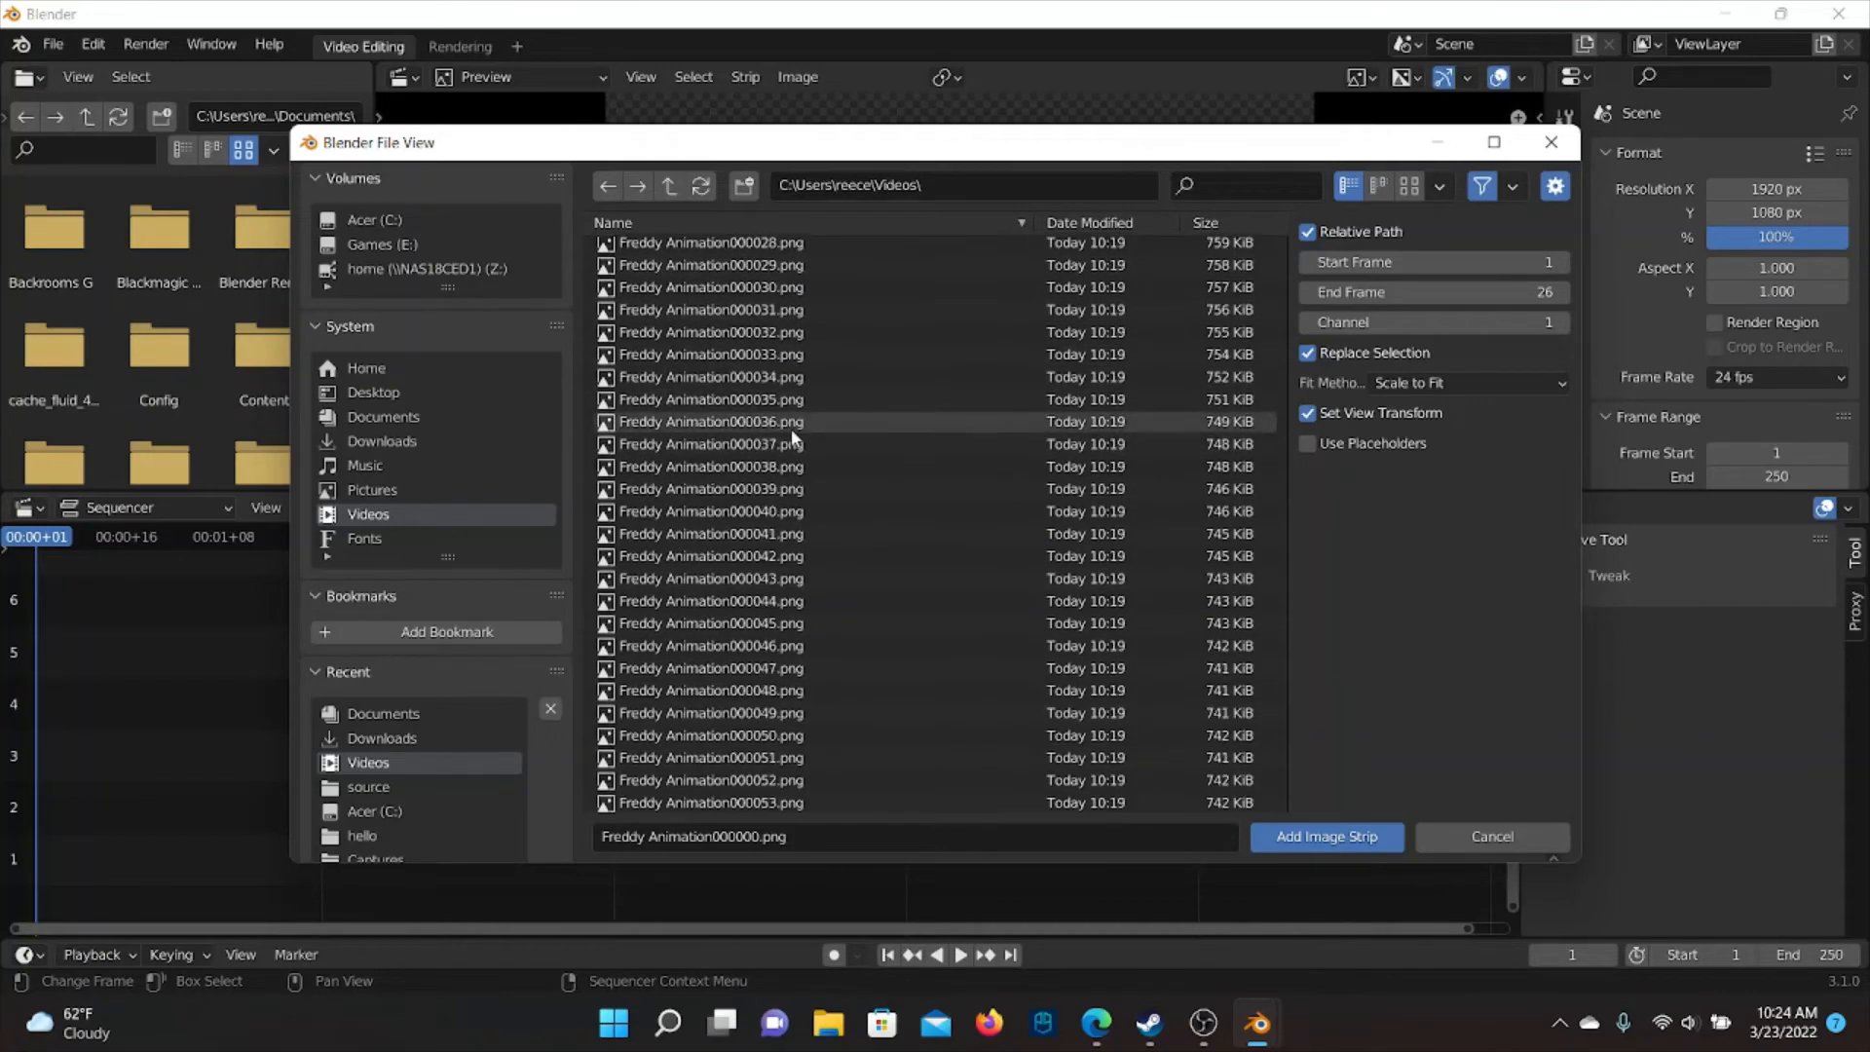
scroll(935, 468, down, 13)
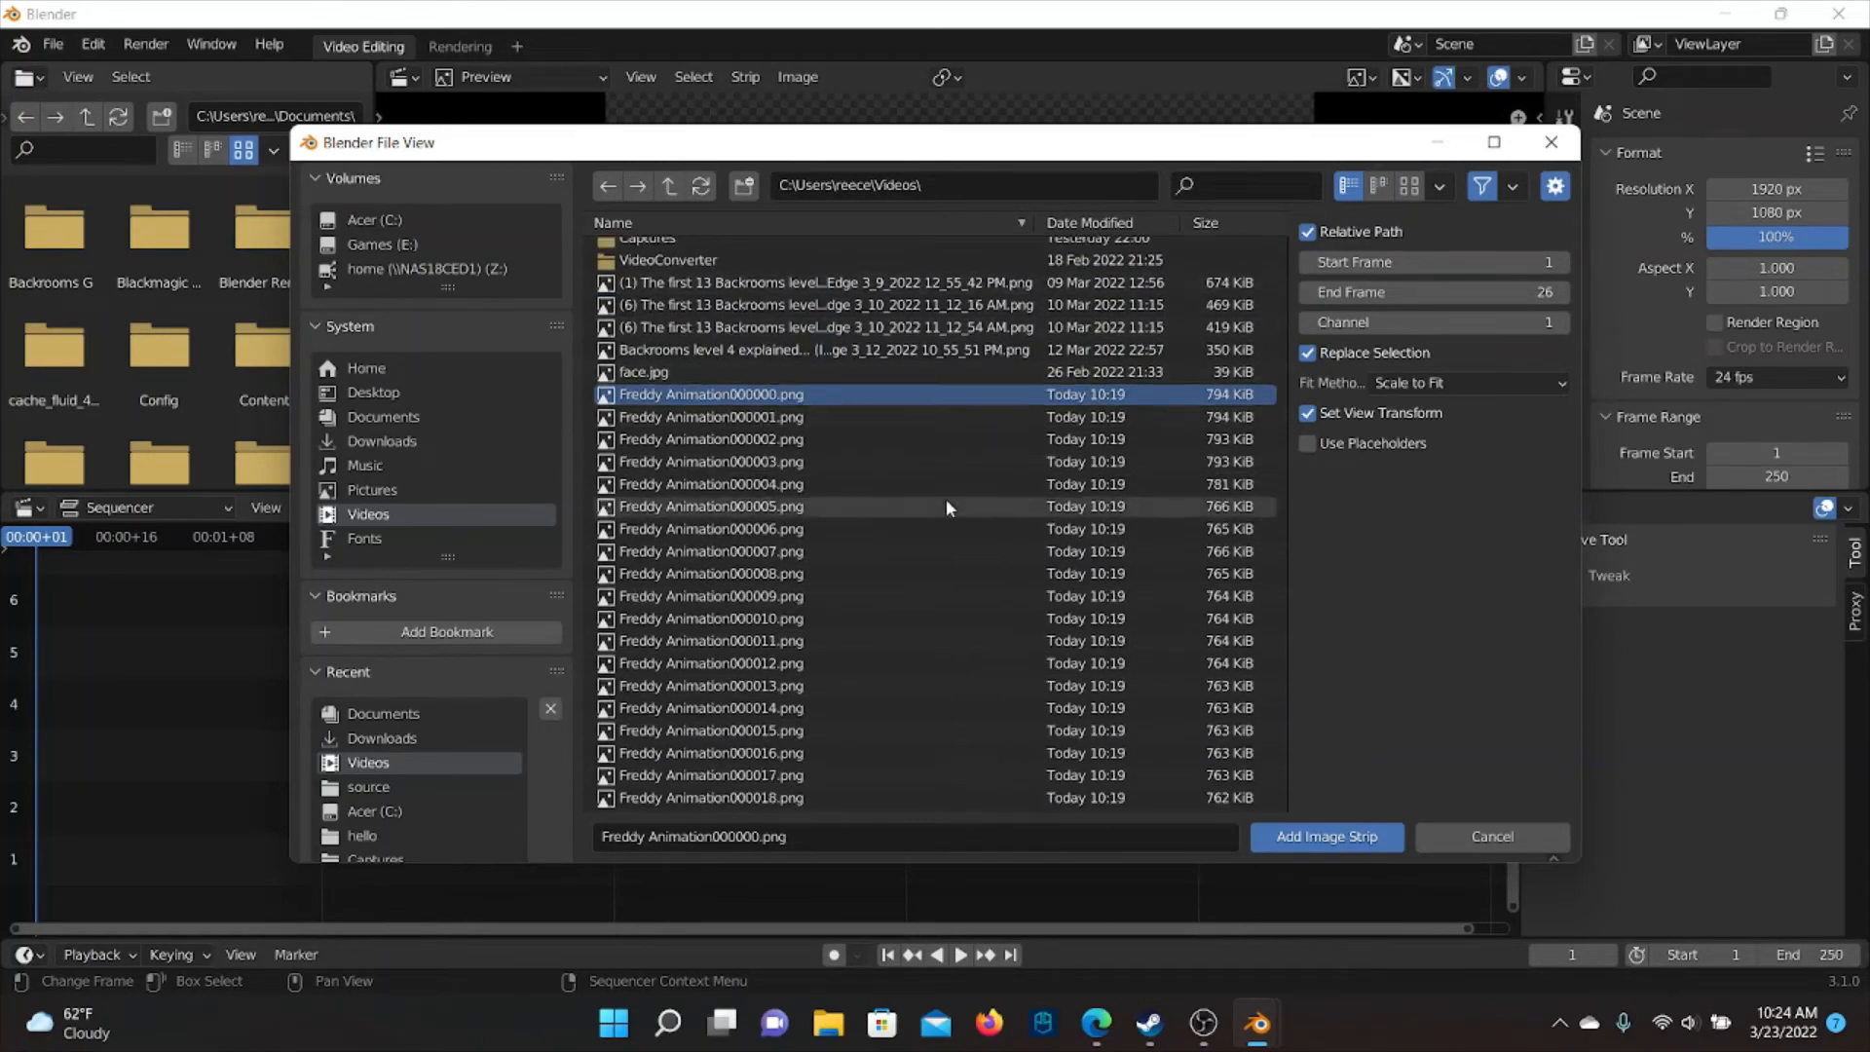
scroll(1266, 467, down, 13)
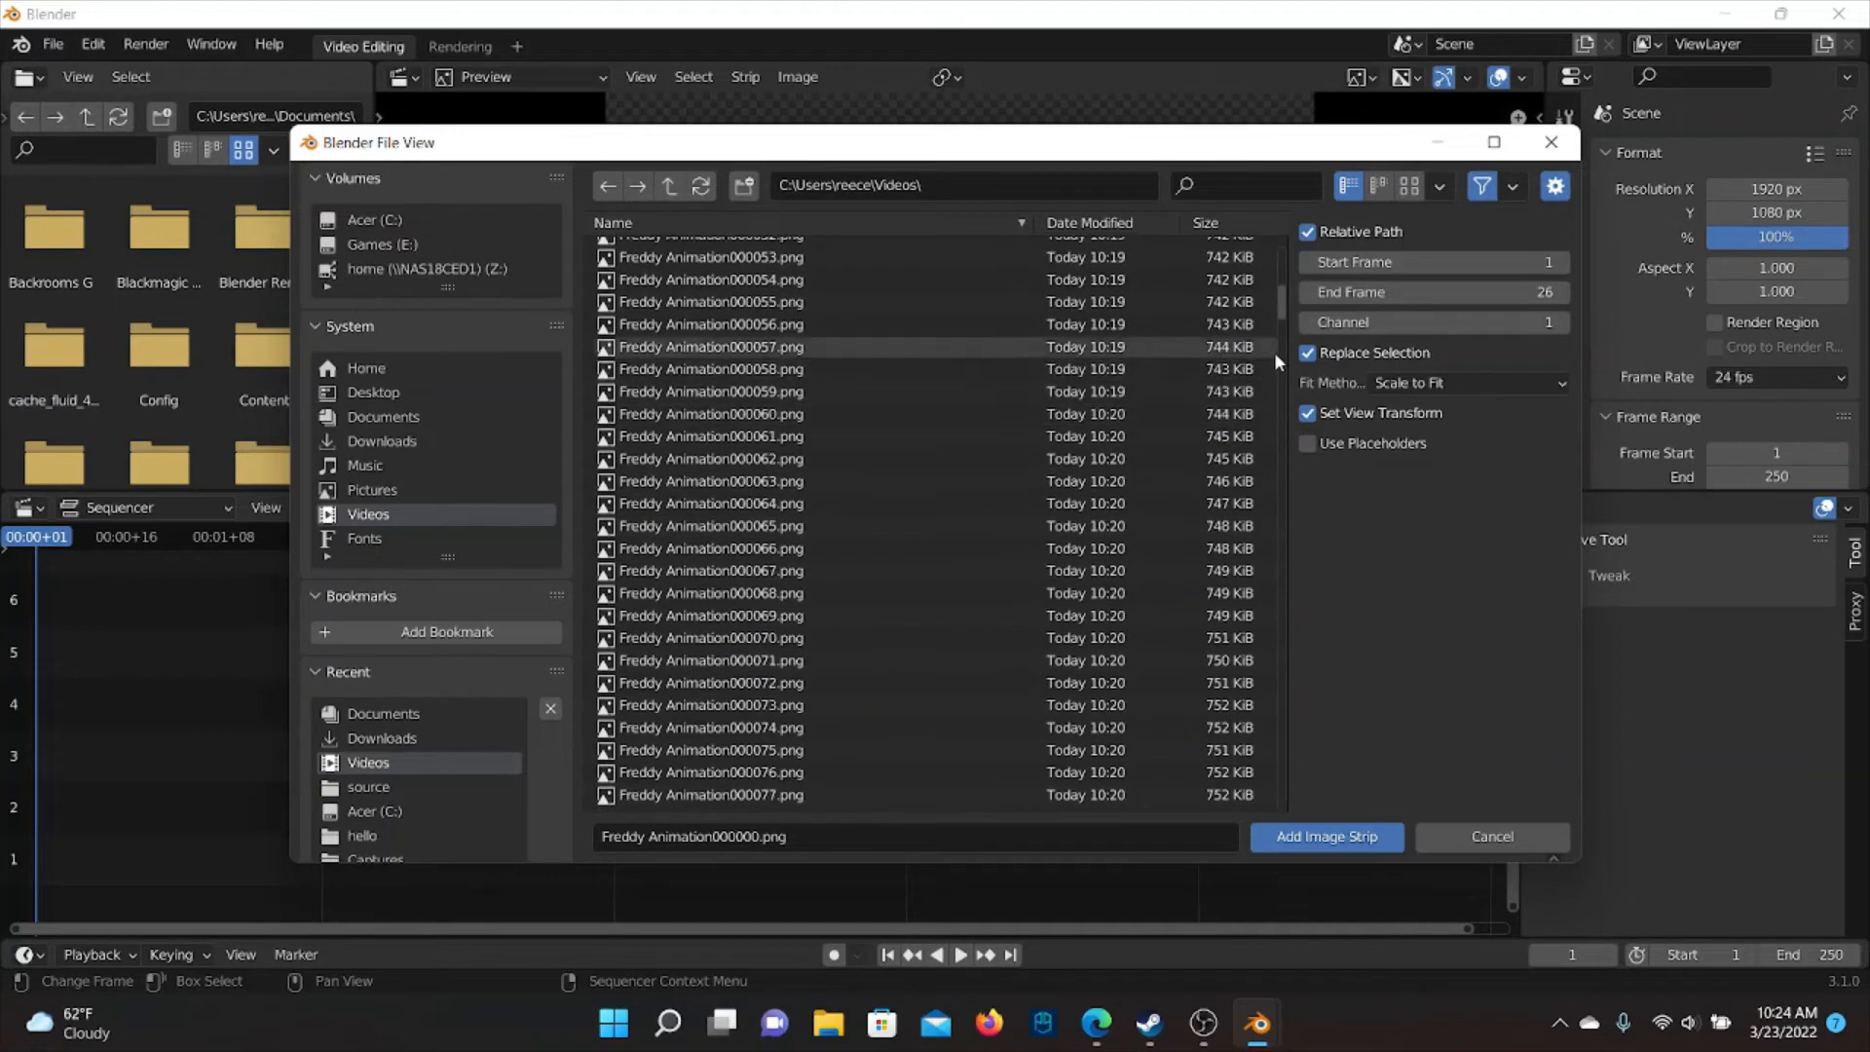
scroll(1230, 396, down, 20)
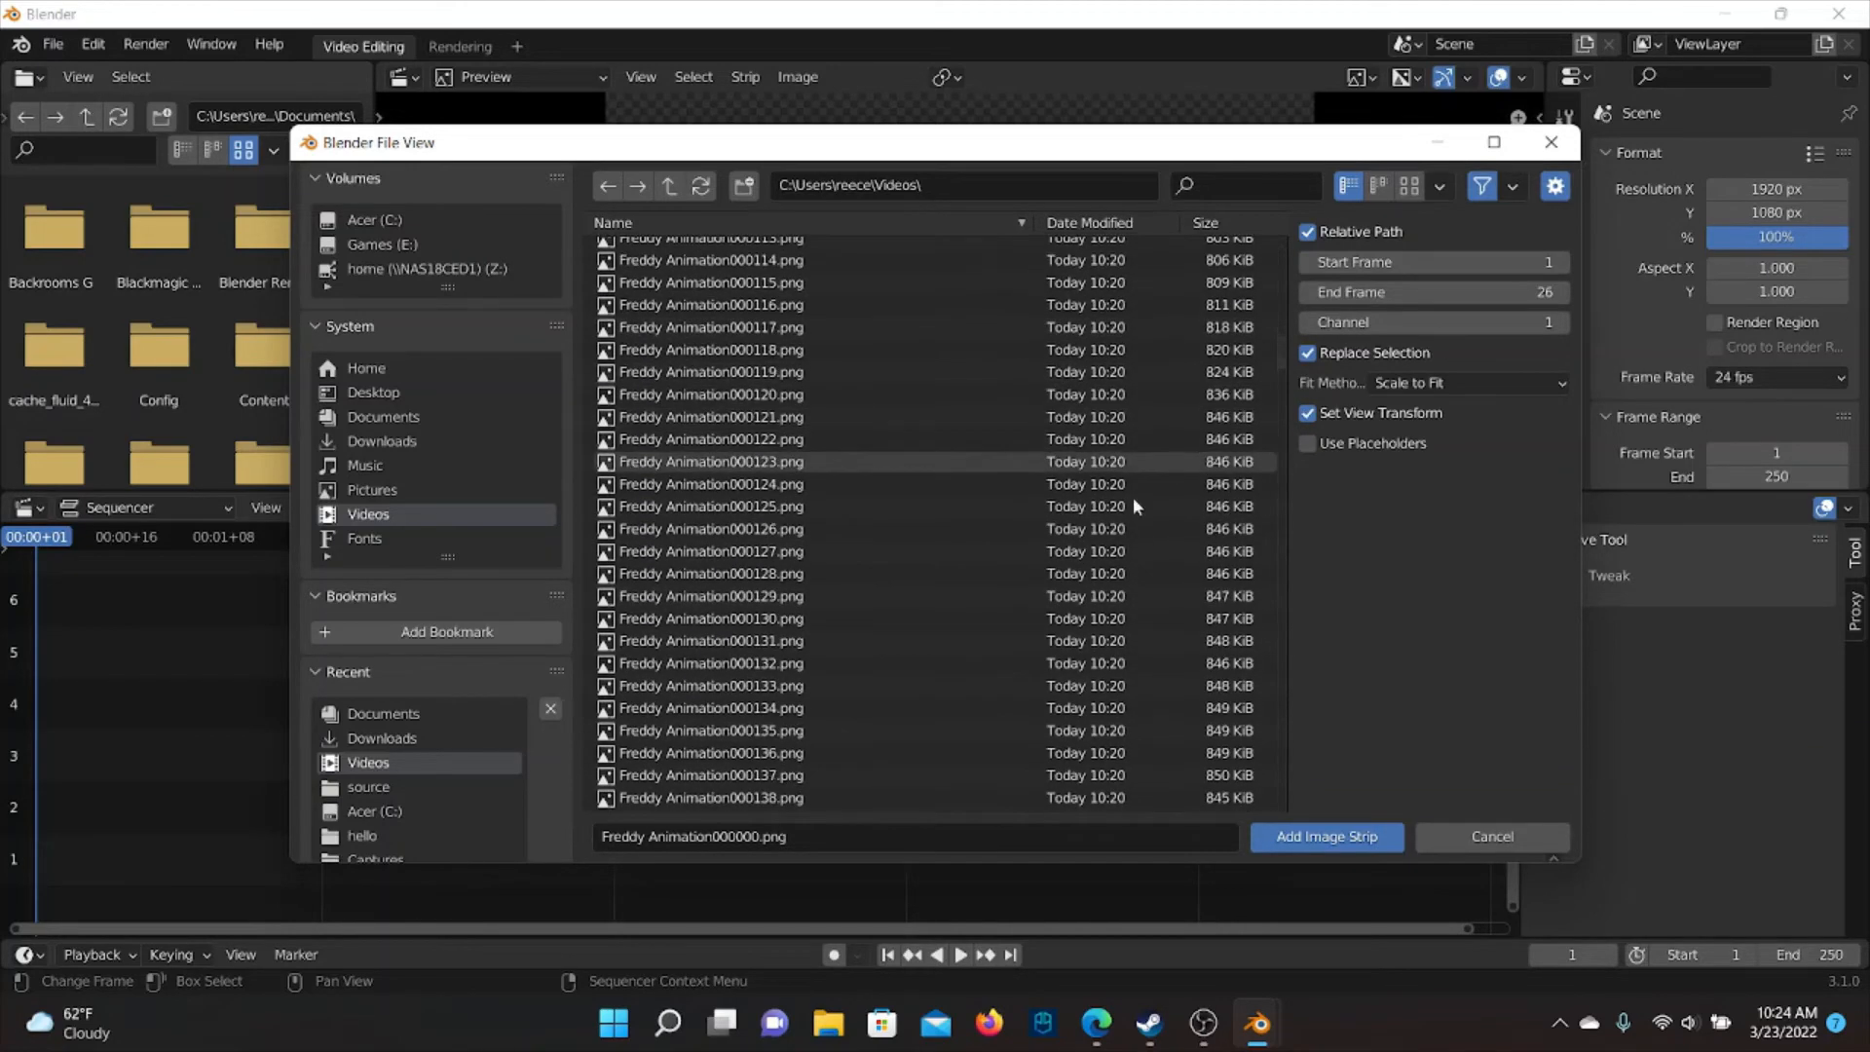
drag(1282, 426, 1308, 524)
scroll(1091, 487, up, 3)
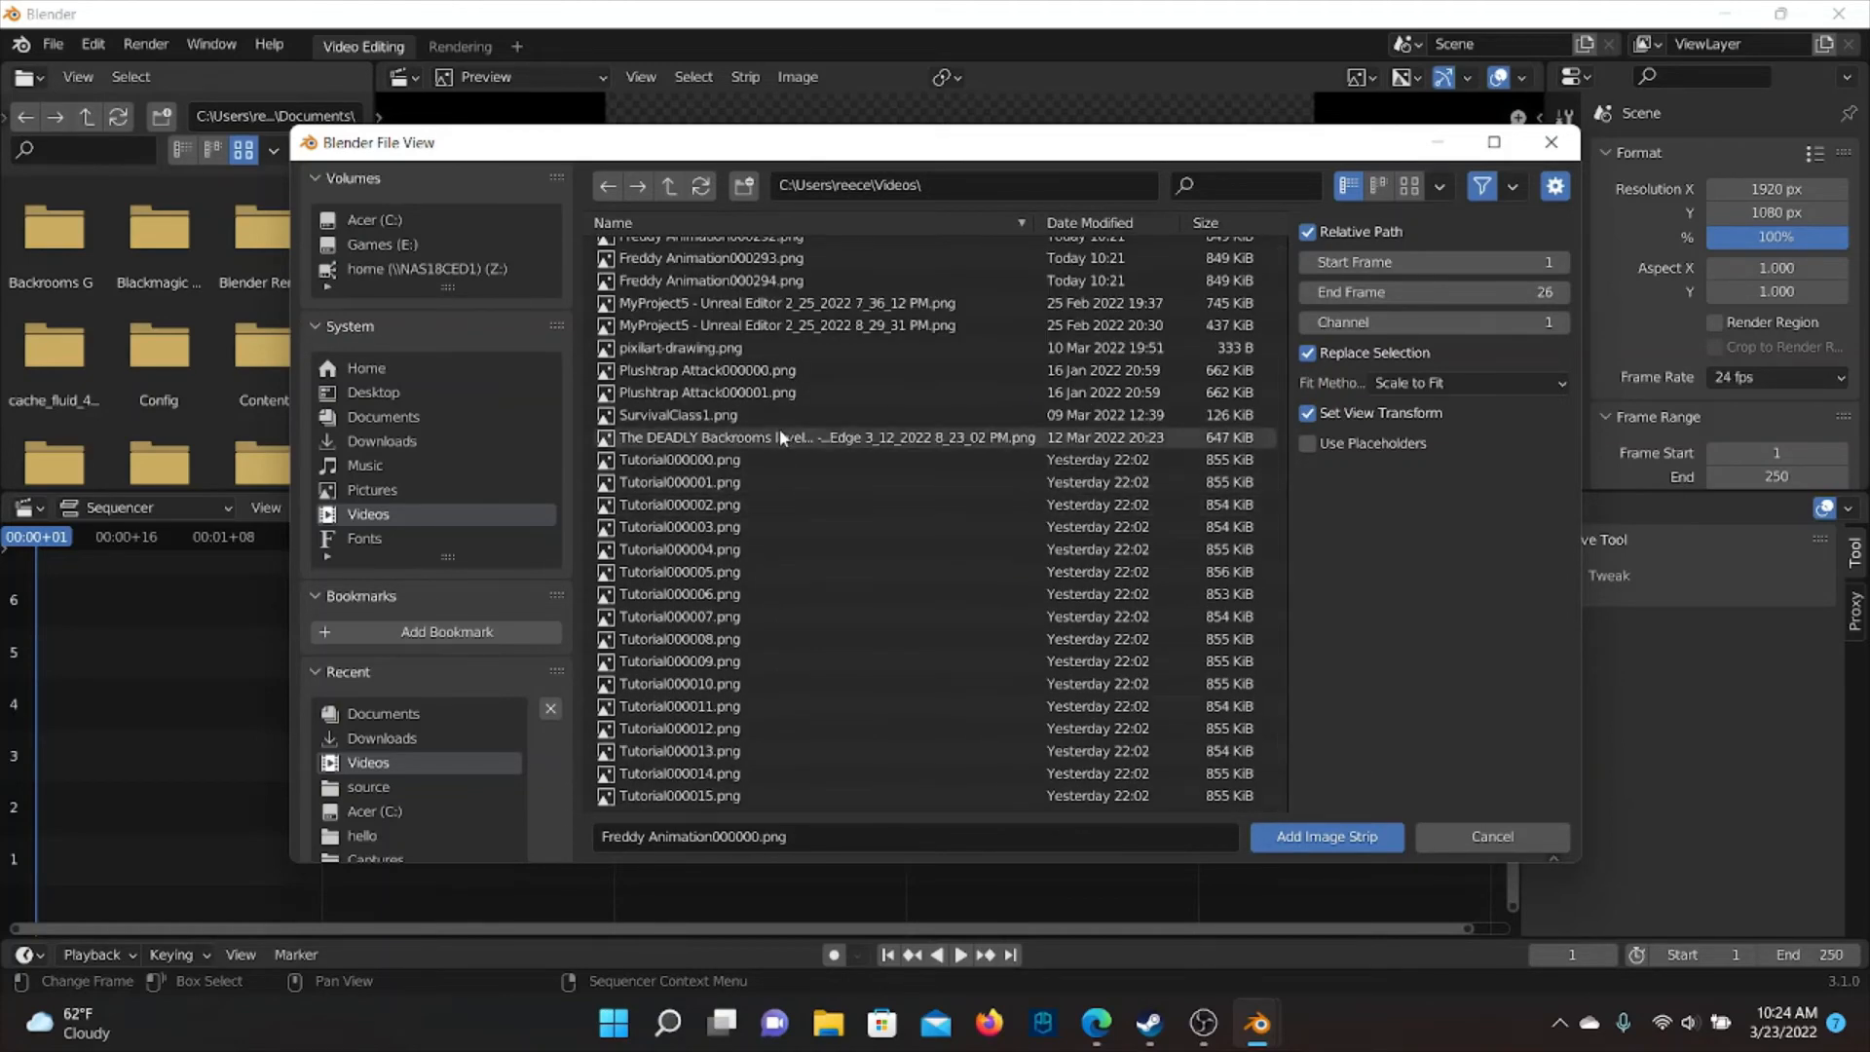
scroll(781, 438, up, 4)
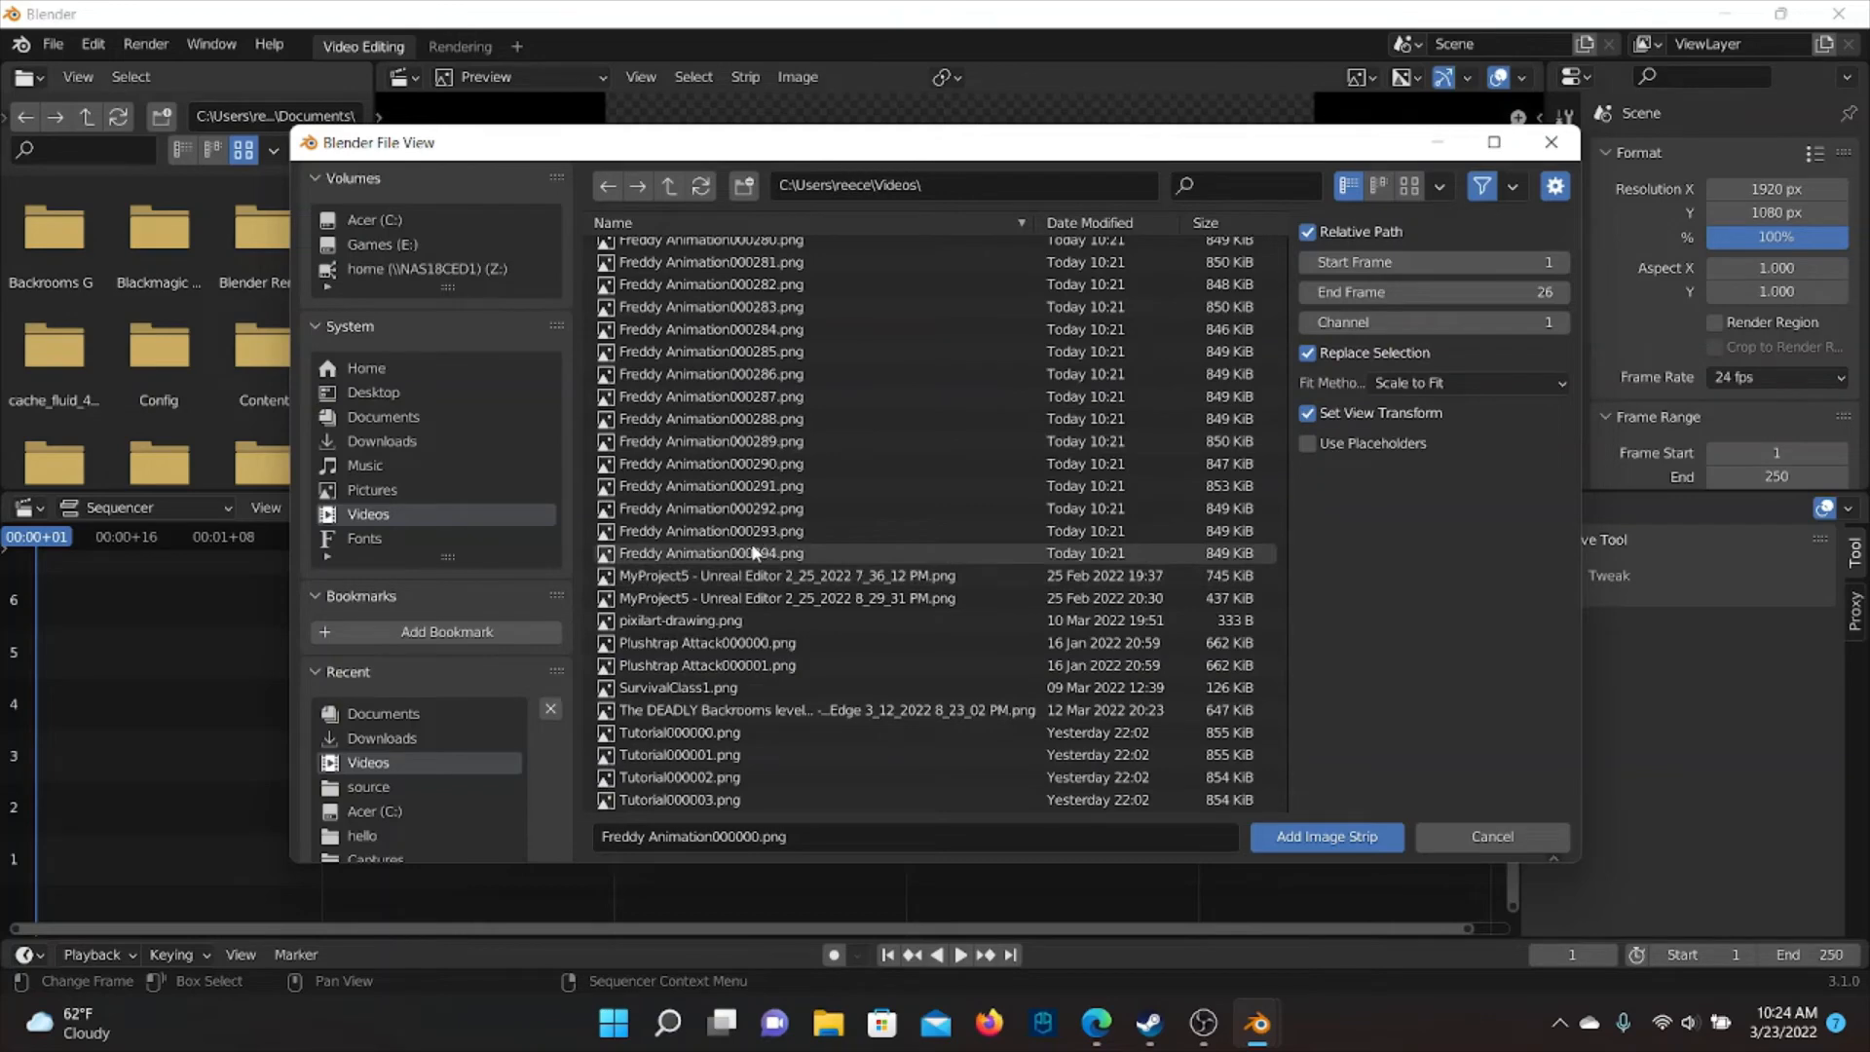
shift+click(755, 552)
scroll(1067, 638, up, 20)
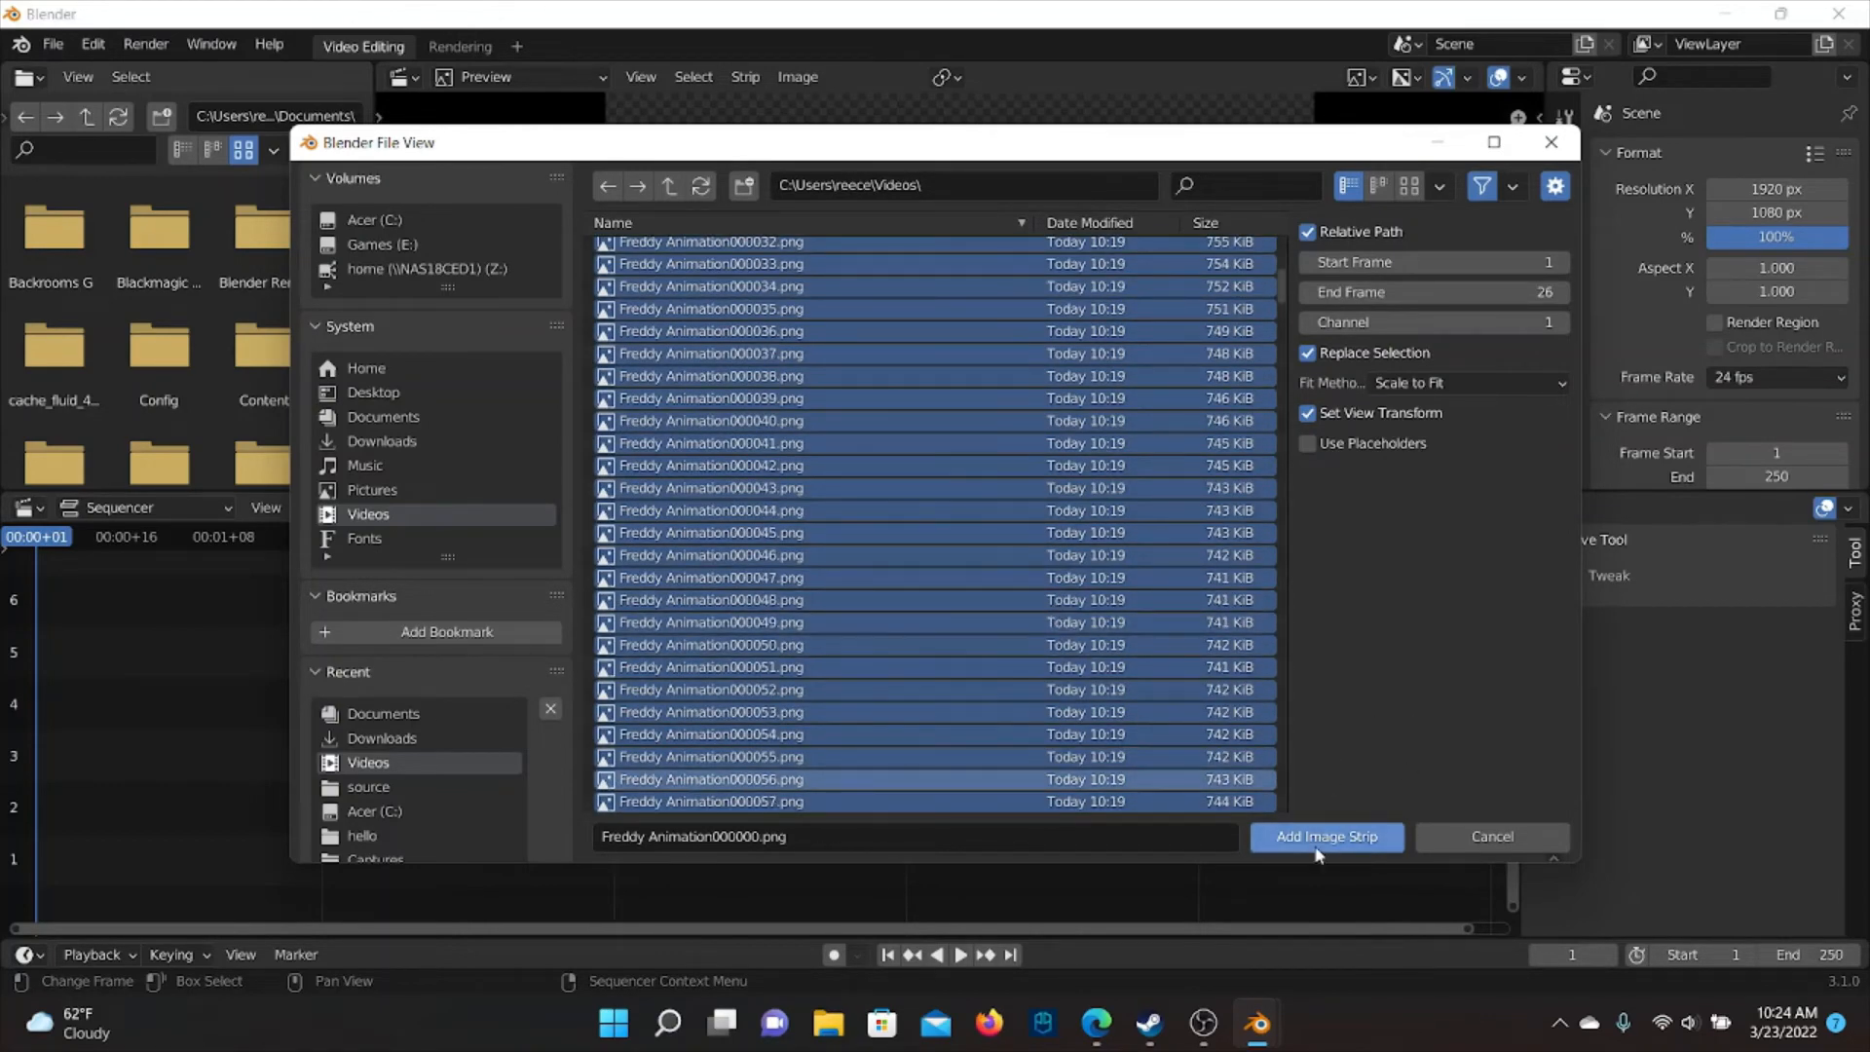
click(1323, 838)
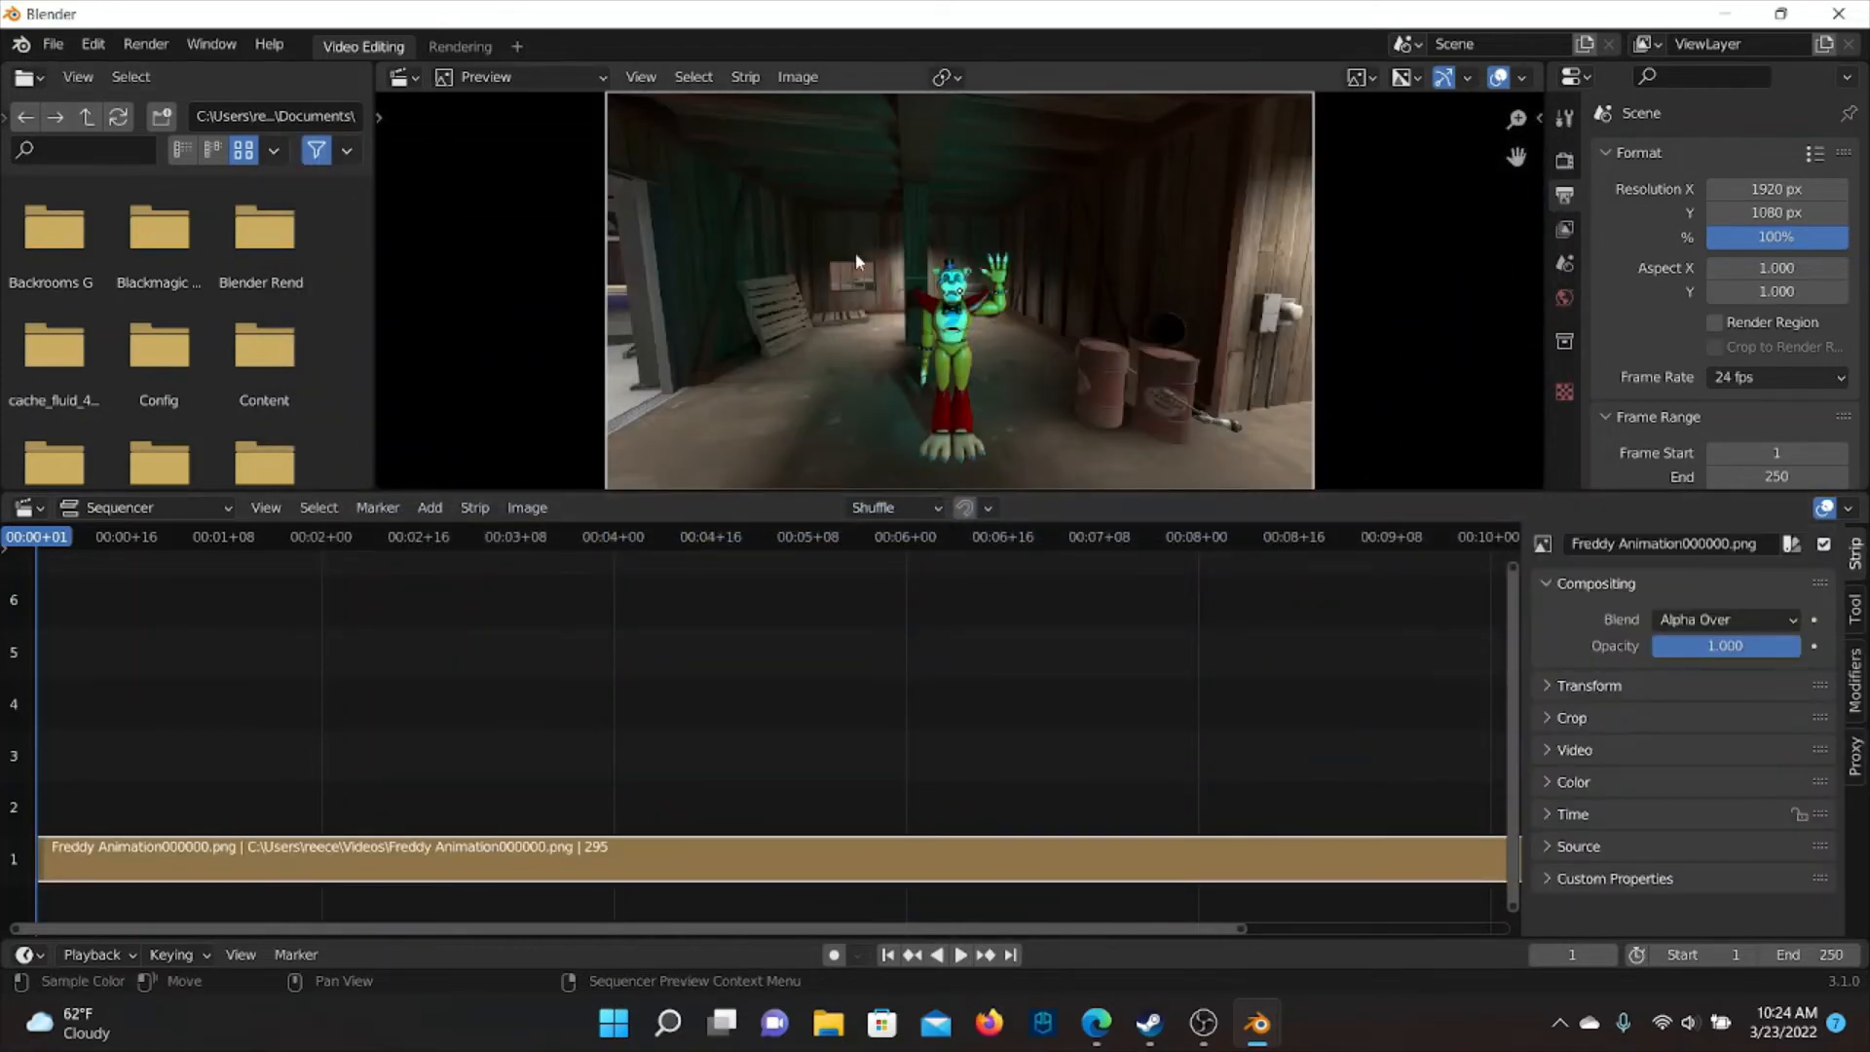
Play back the Freddy Animation strip to preview it, stop, and return the playhead to frame 1
key(space)
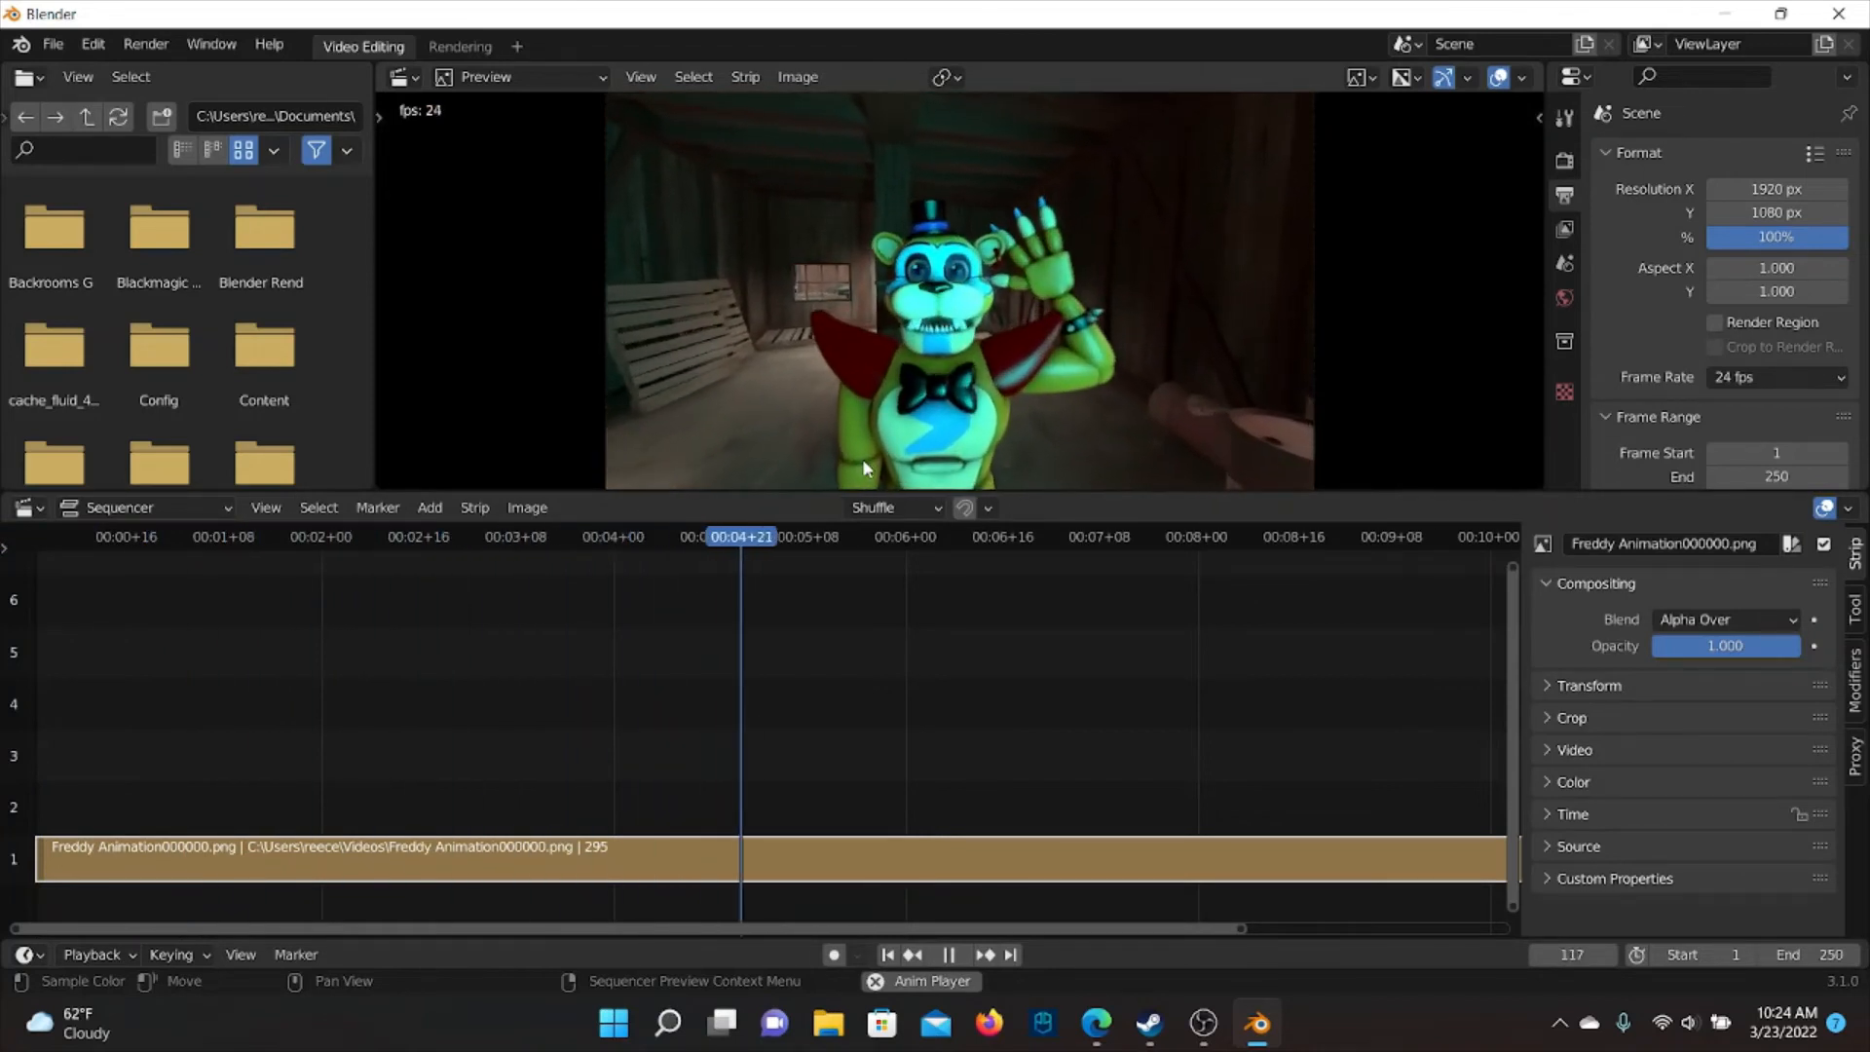
key(space)
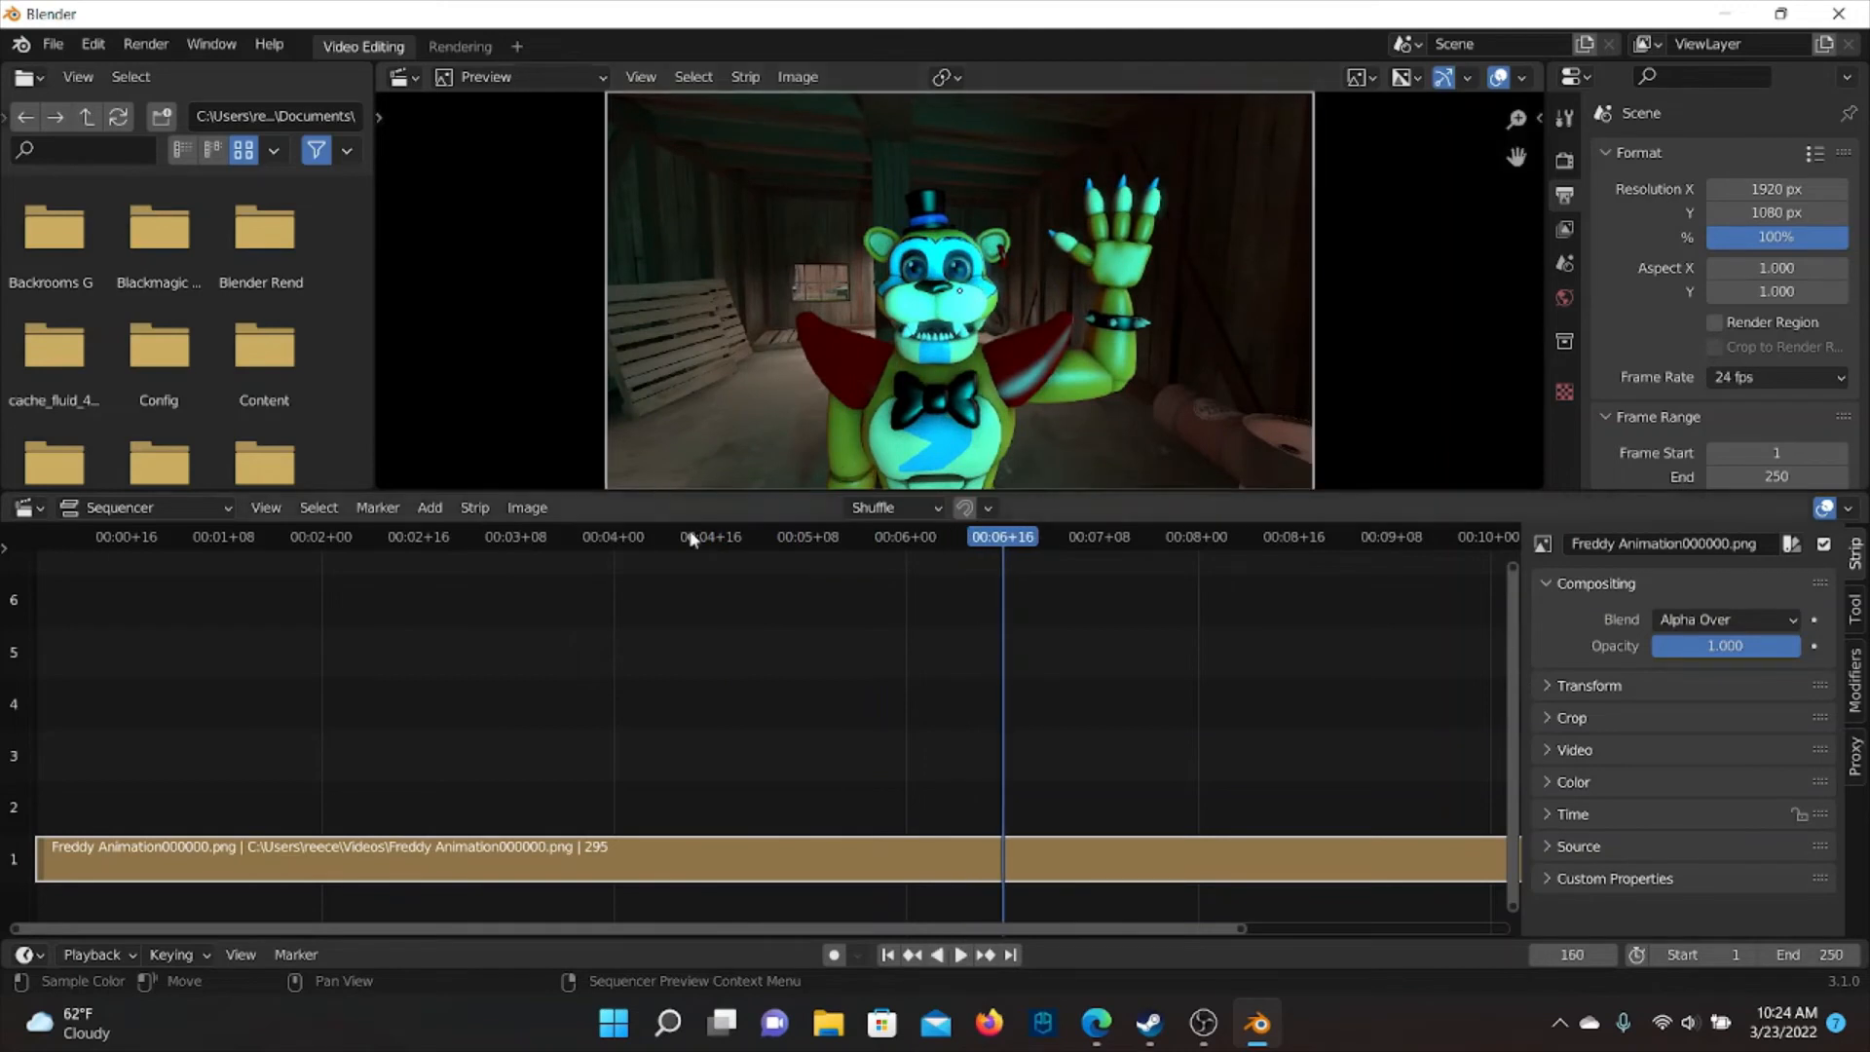
drag(63, 546, 37, 557)
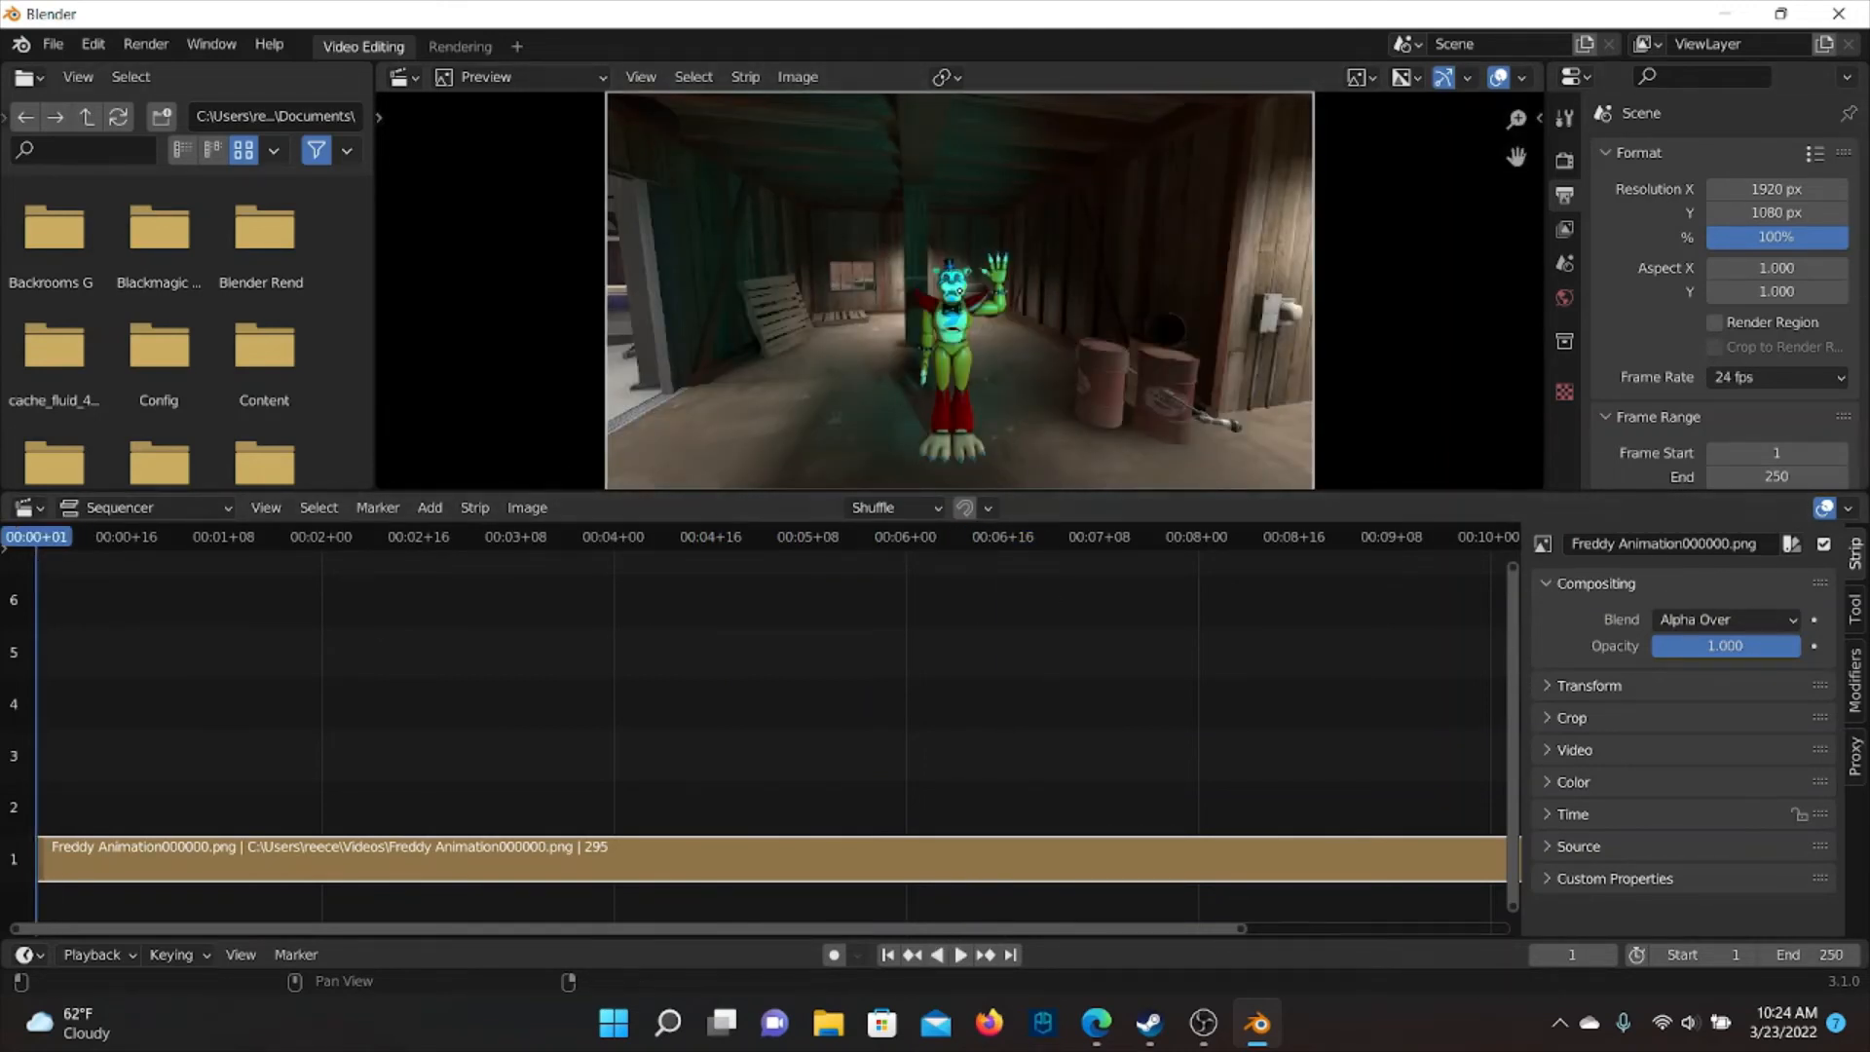
Set the project's output frame rate to 30 fps
click(1761, 380)
click(1798, 380)
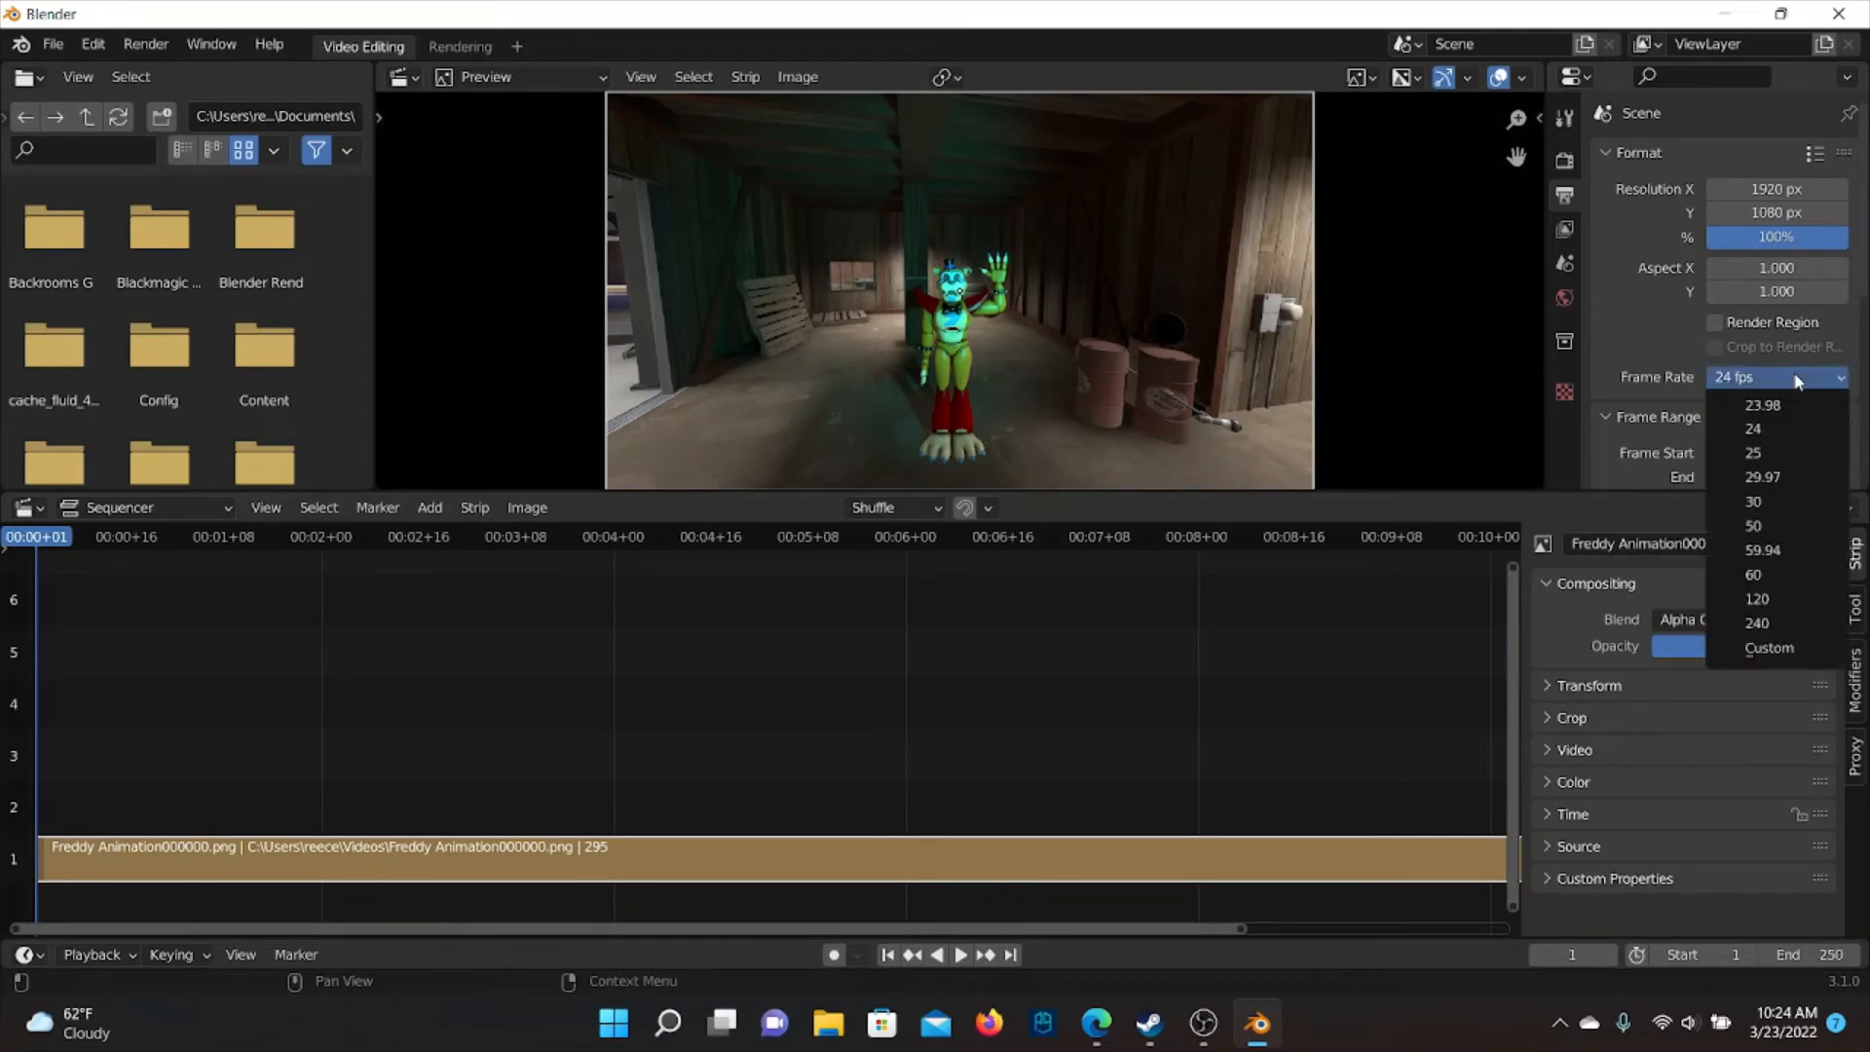
click(1768, 501)
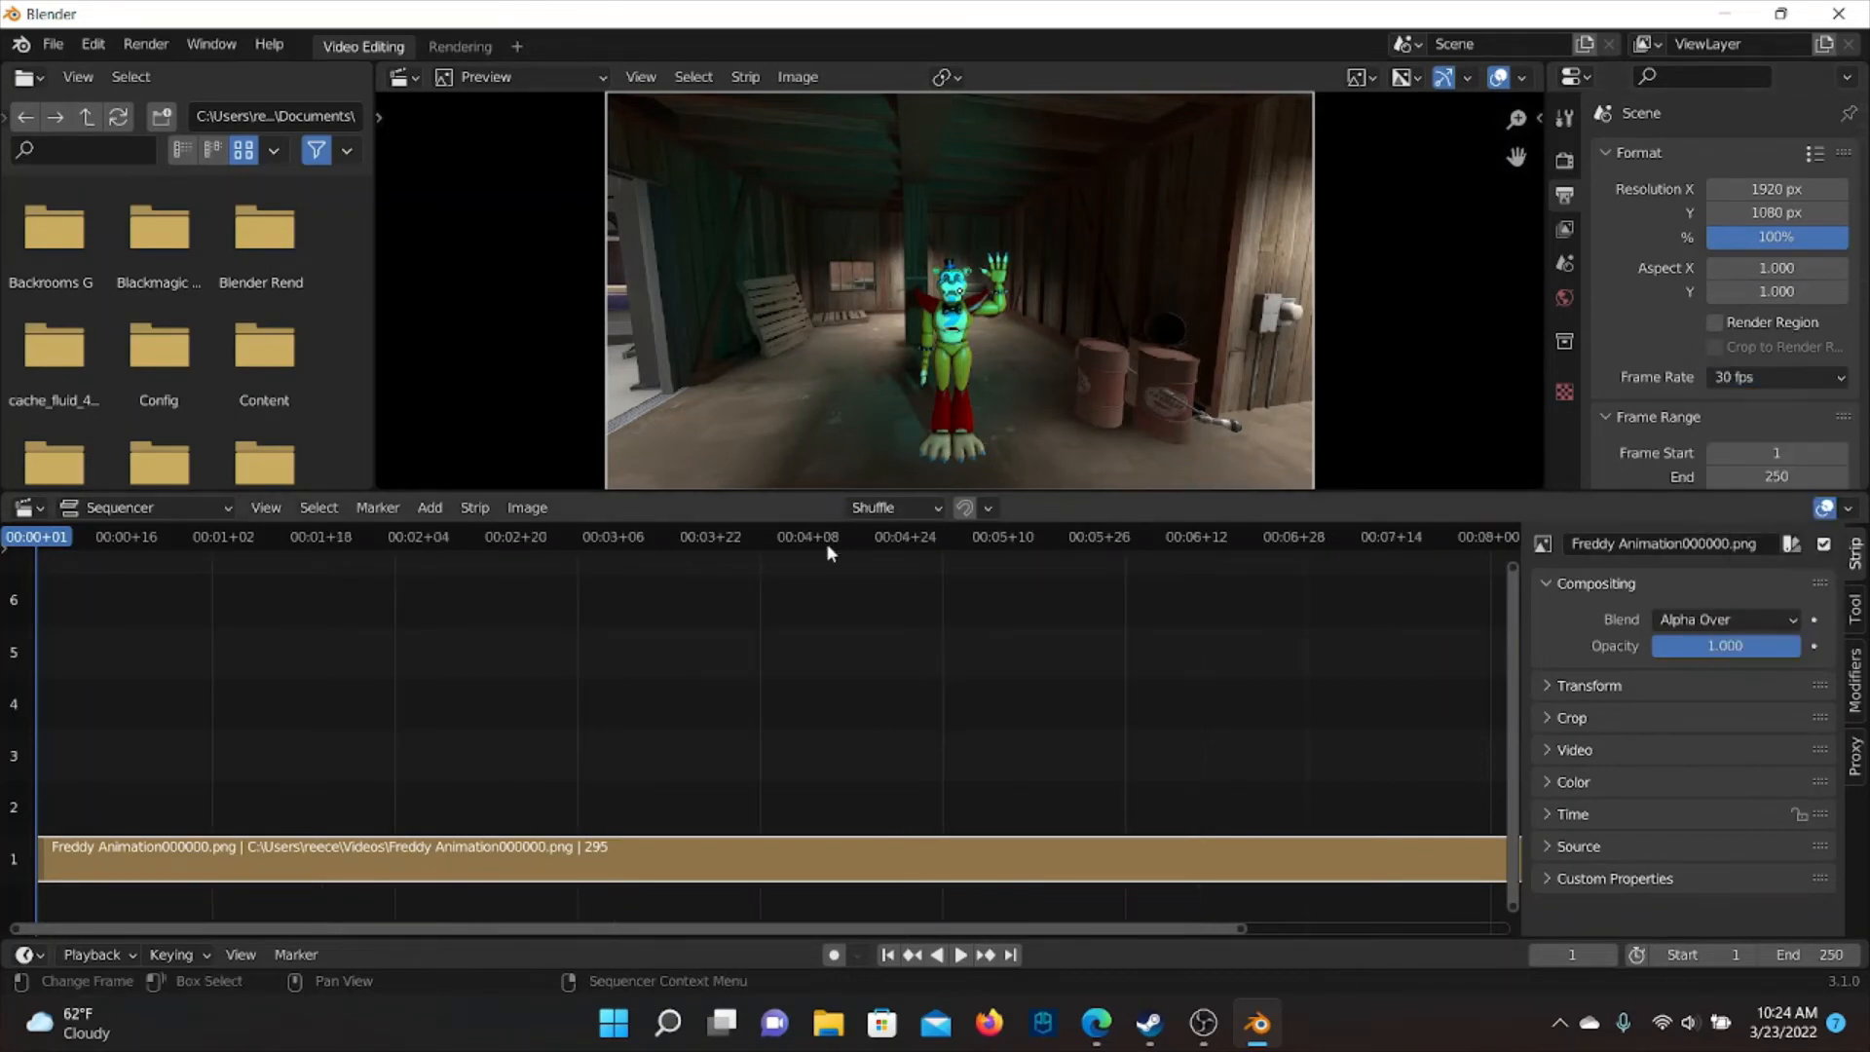
Preview the strip at 30 fps, and try an output frame rate of 240 fps with another preview from the start
click(963, 955)
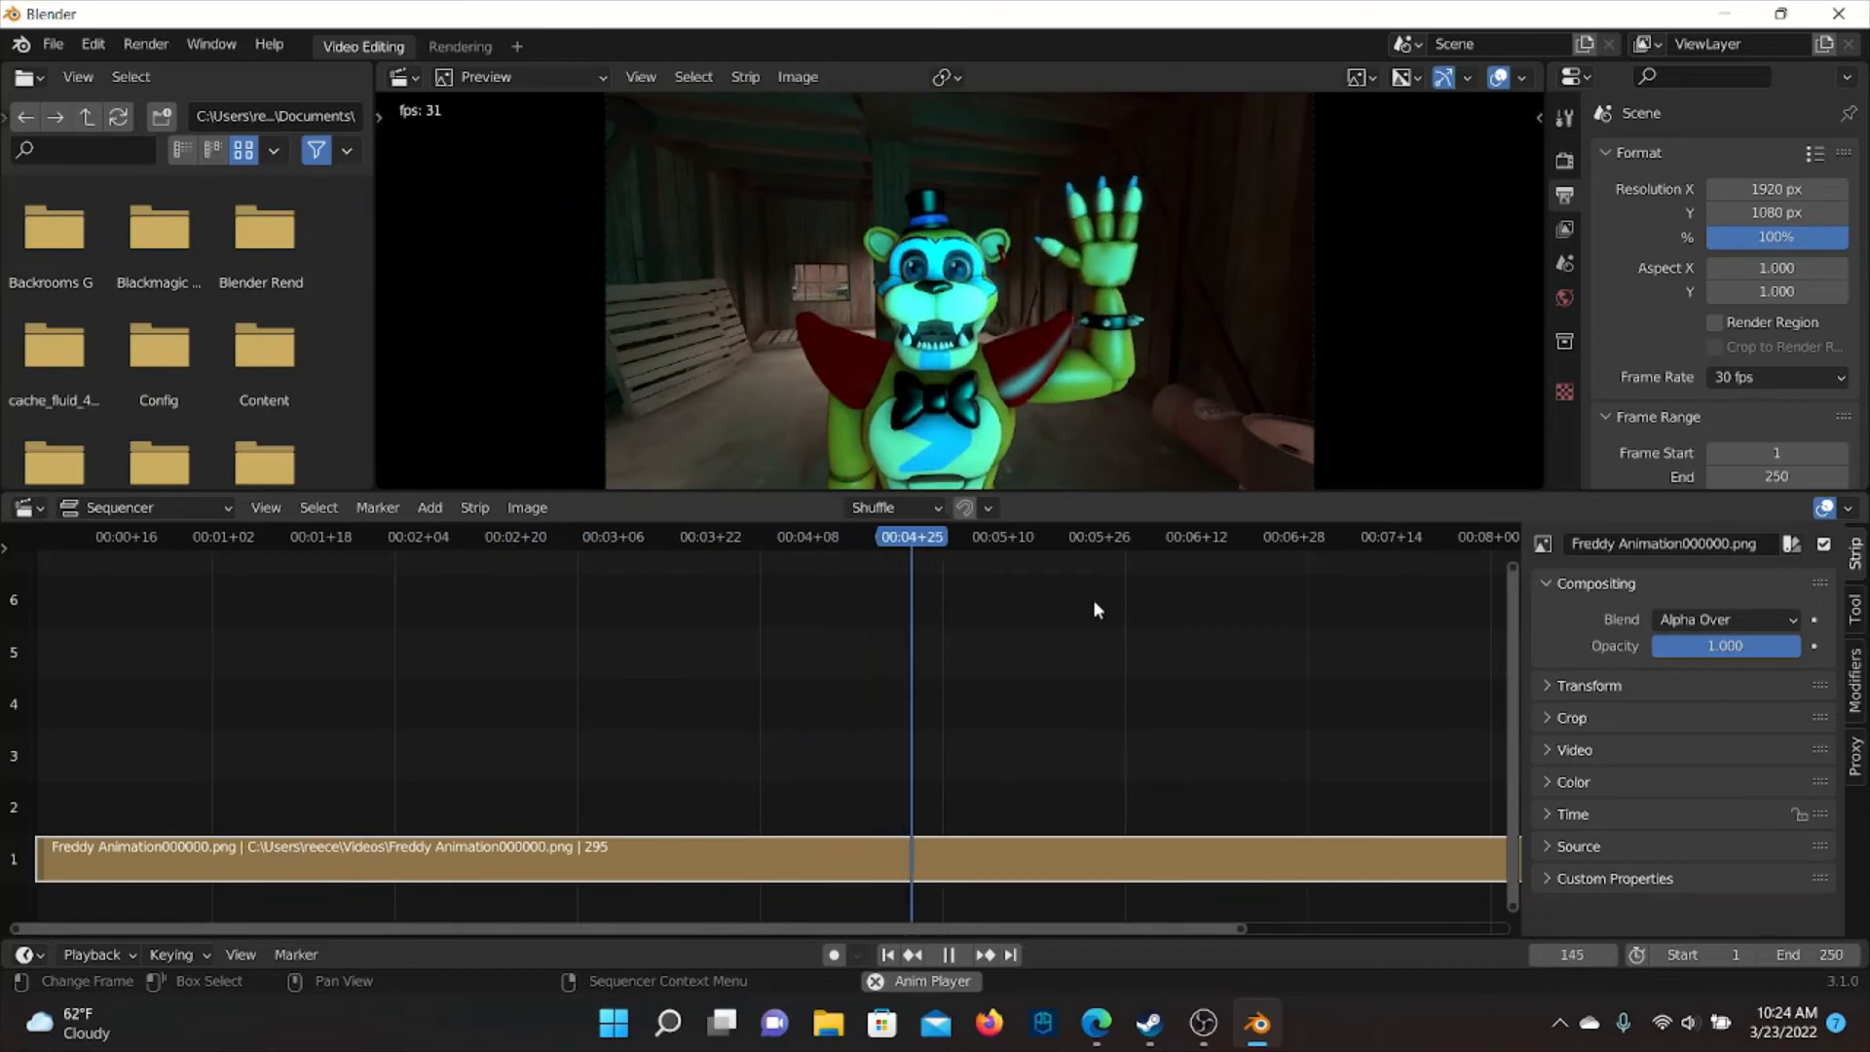
key(space)
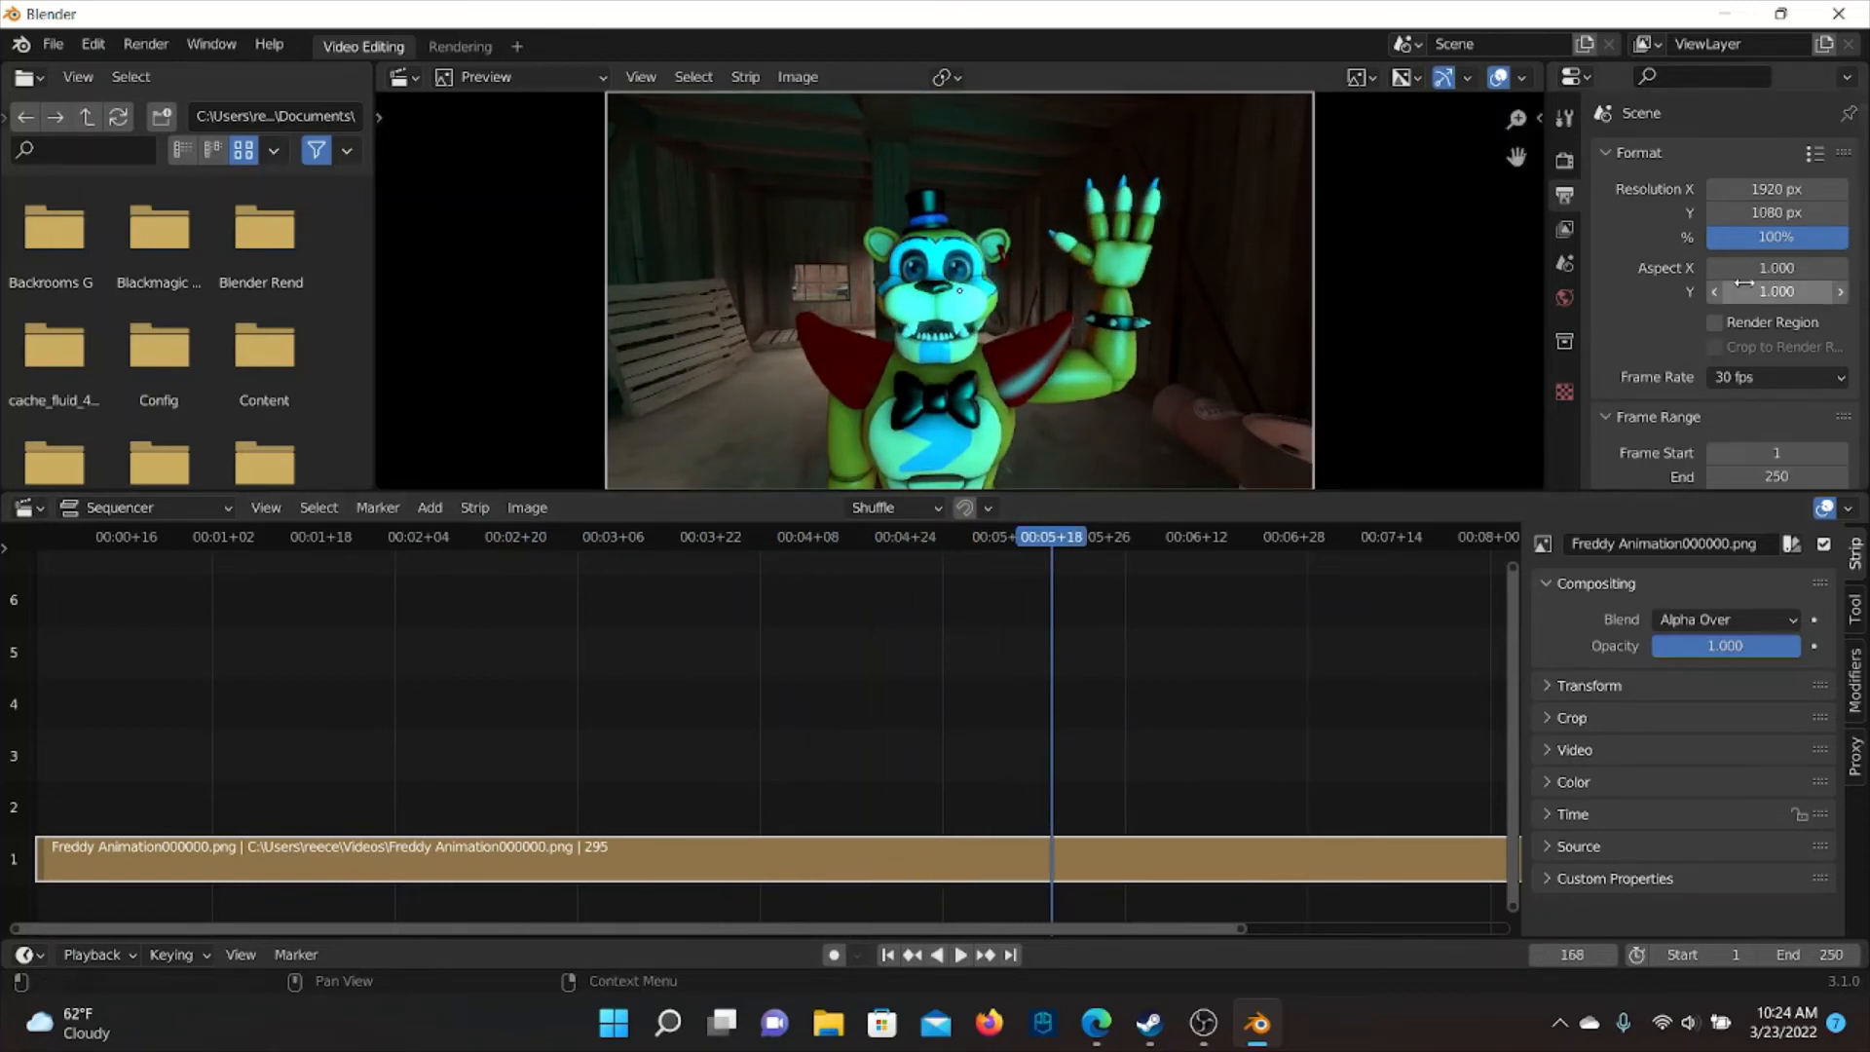
click(1753, 378)
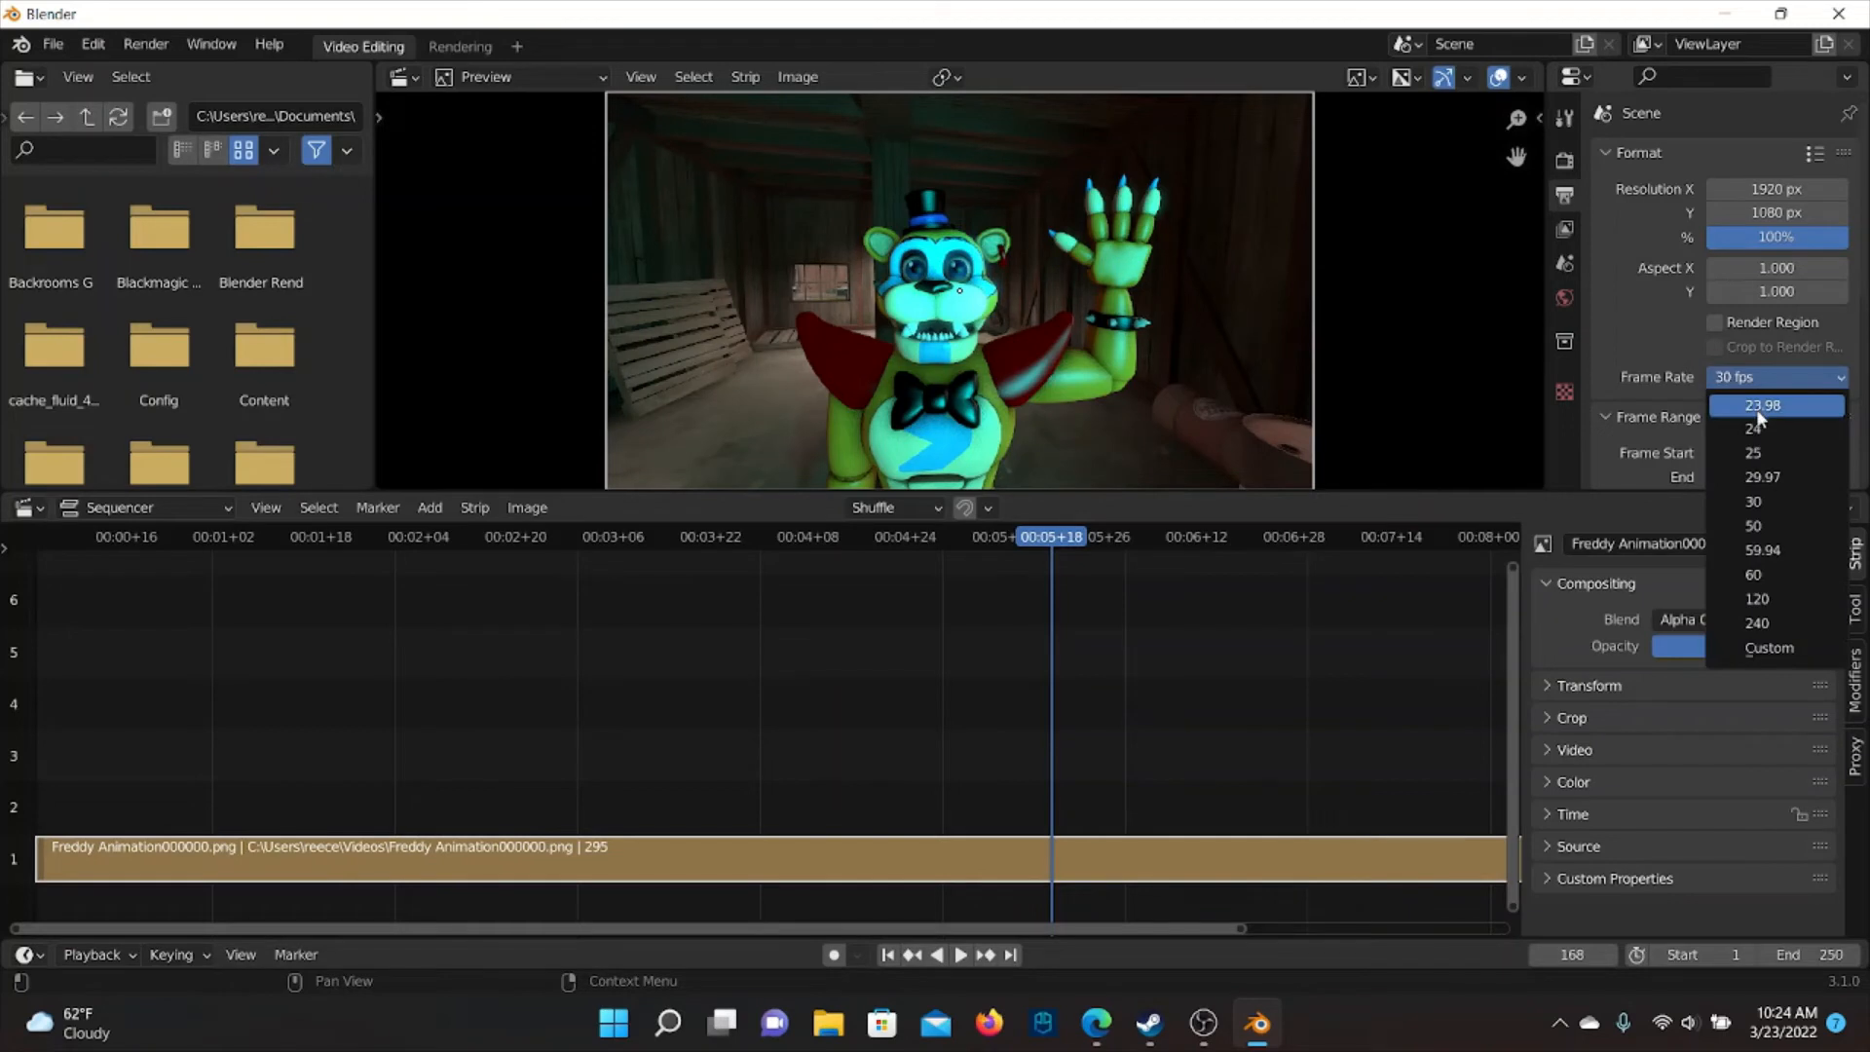
click(1756, 623)
drag(82, 542, 43, 549)
key(space)
key(space)
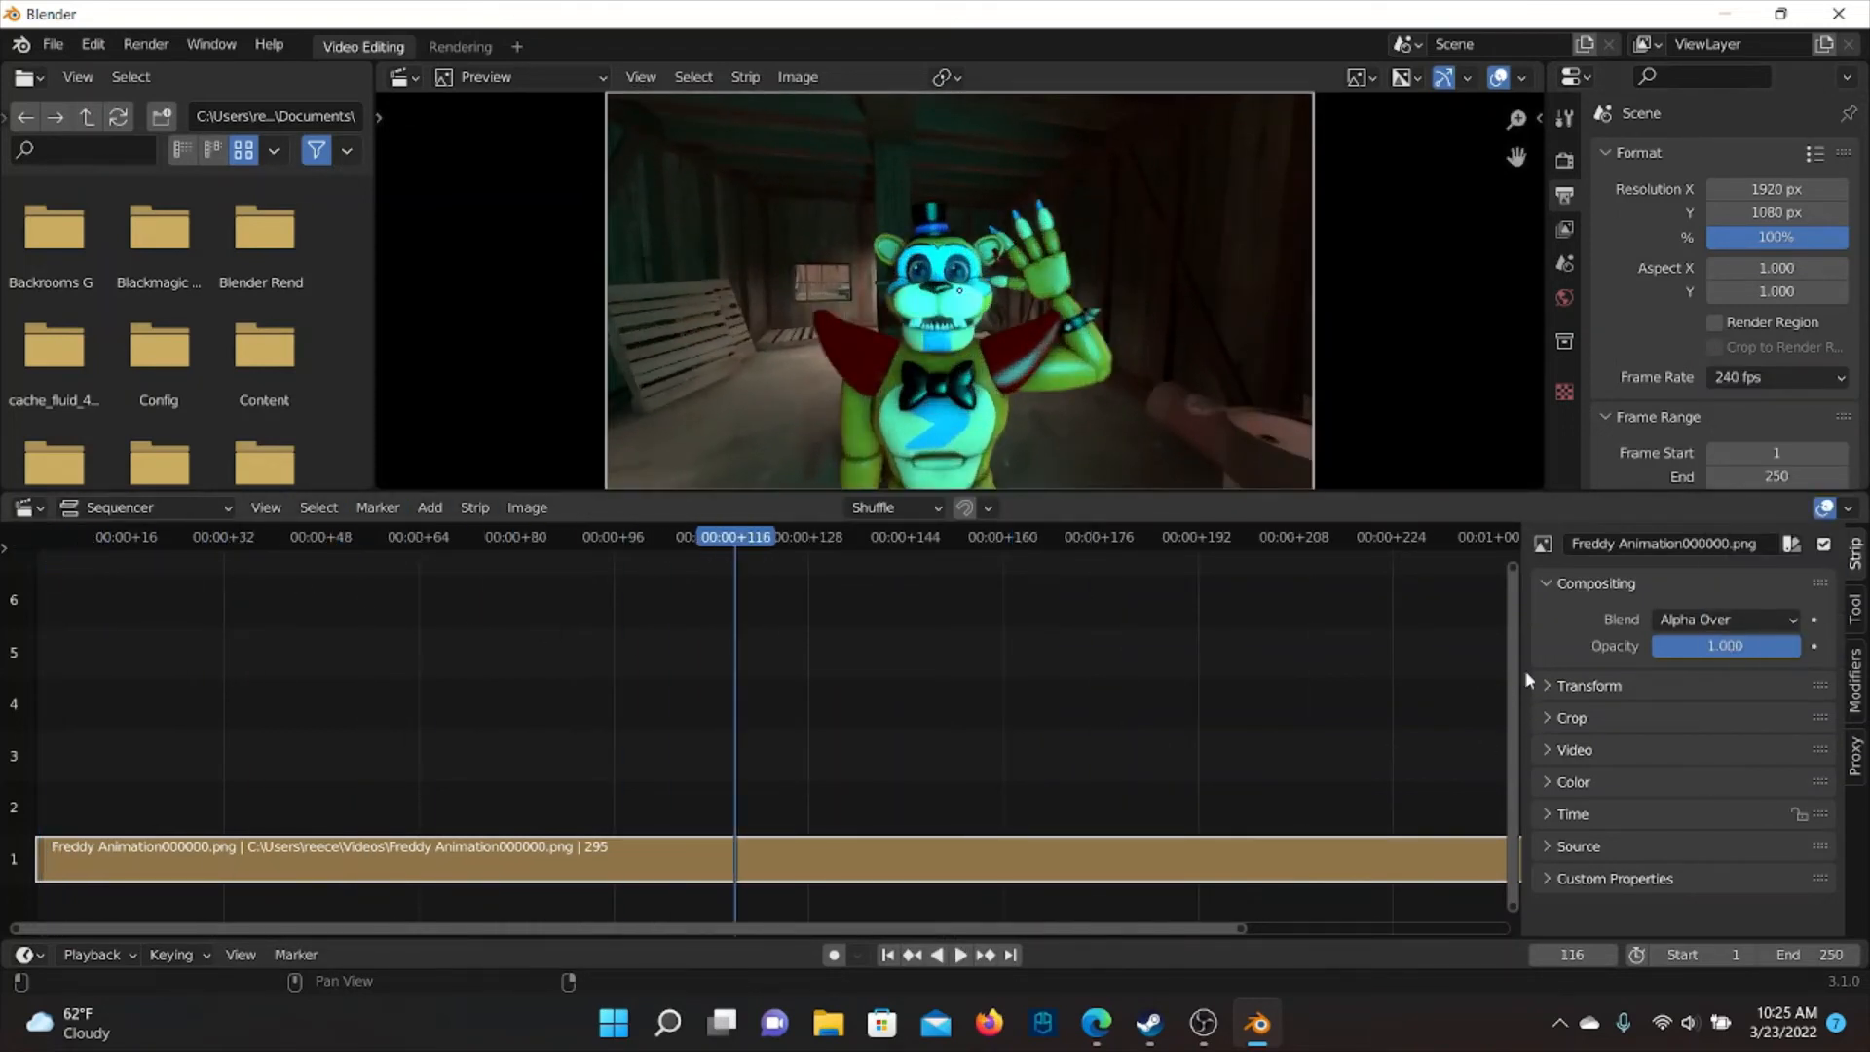
Return the playhead to frame 2 and set the output frame rate to 25 fps
click(43, 541)
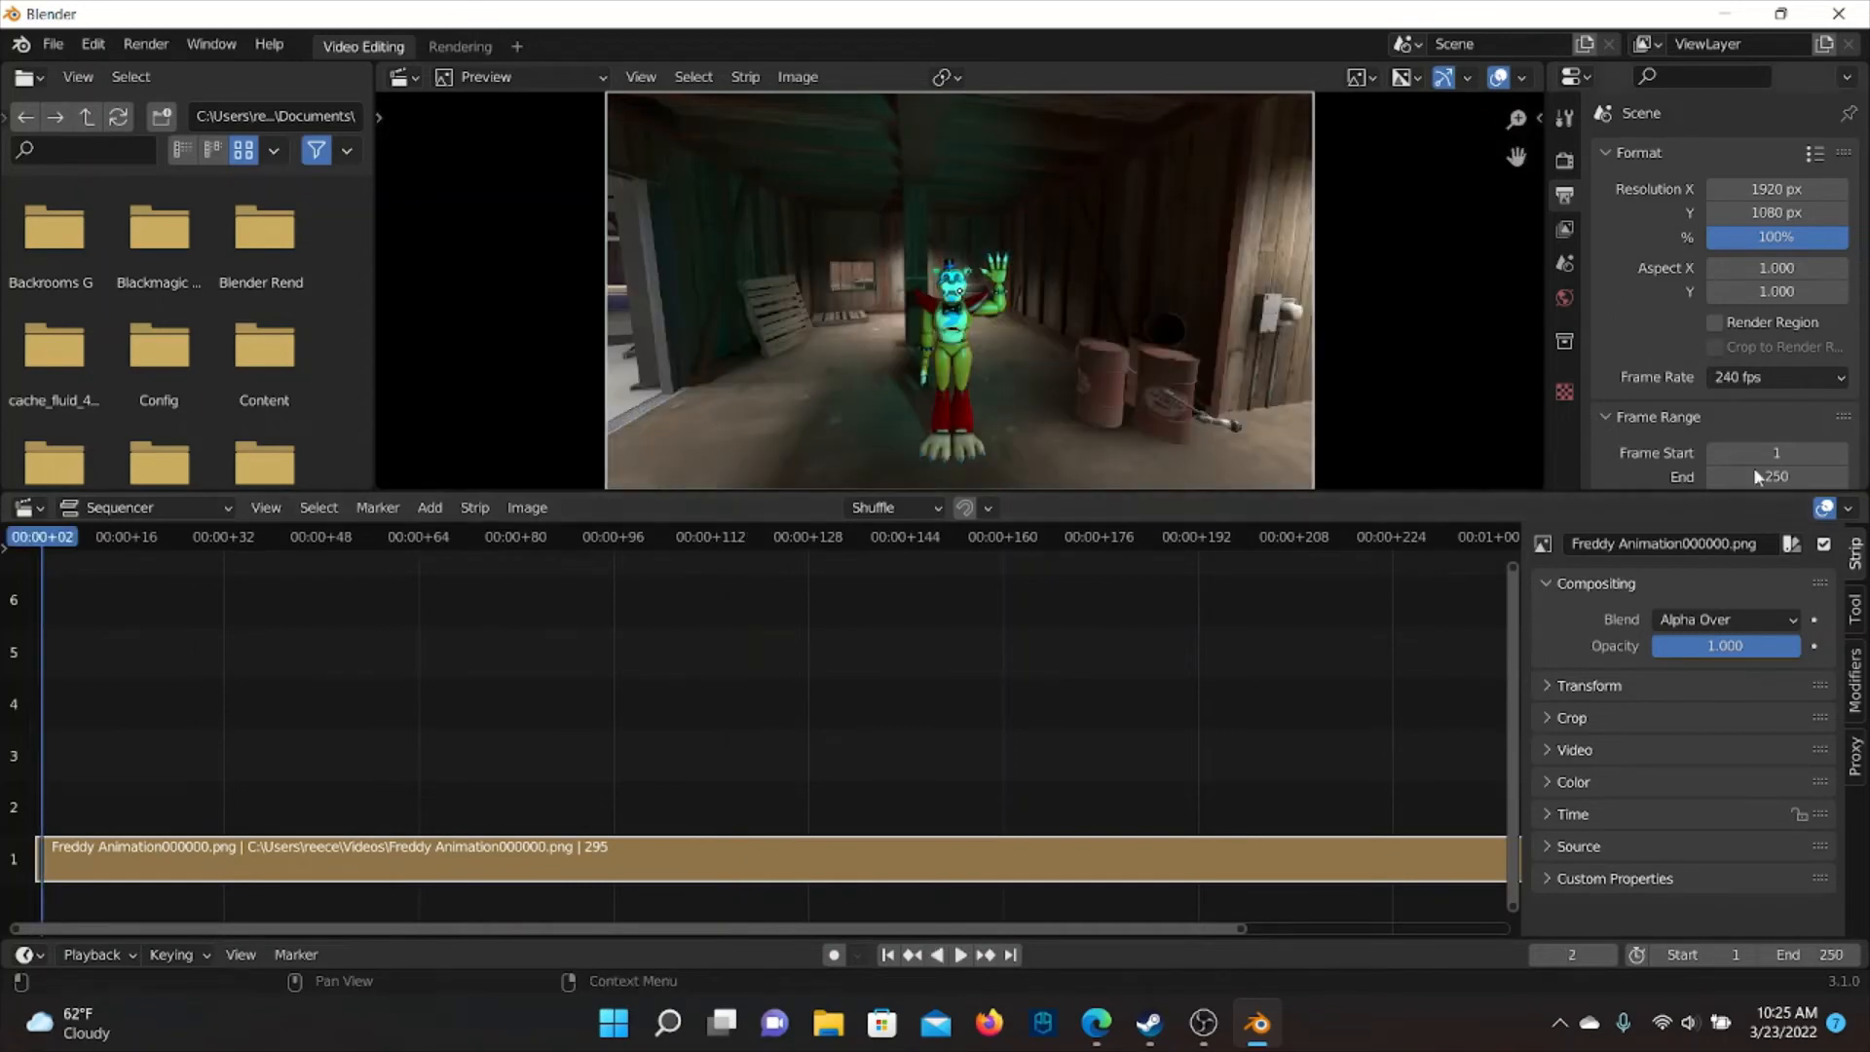
click(1788, 378)
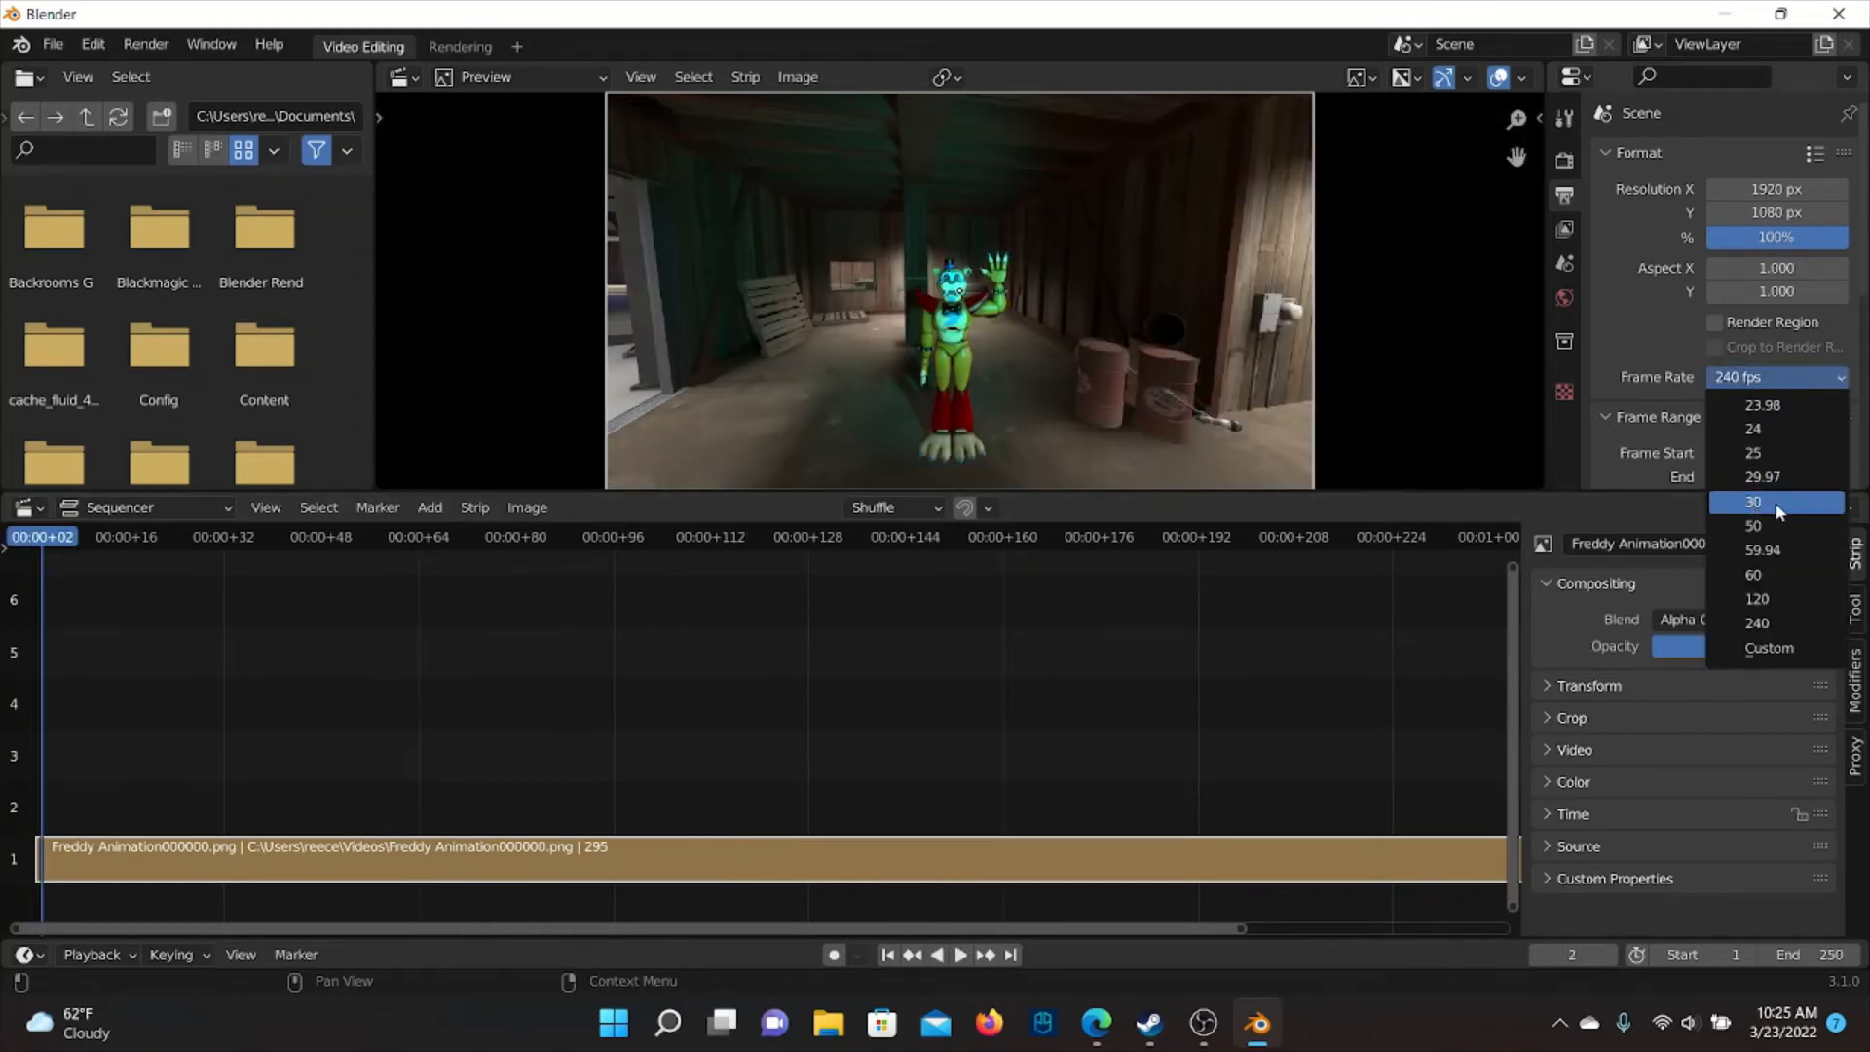
click(1771, 454)
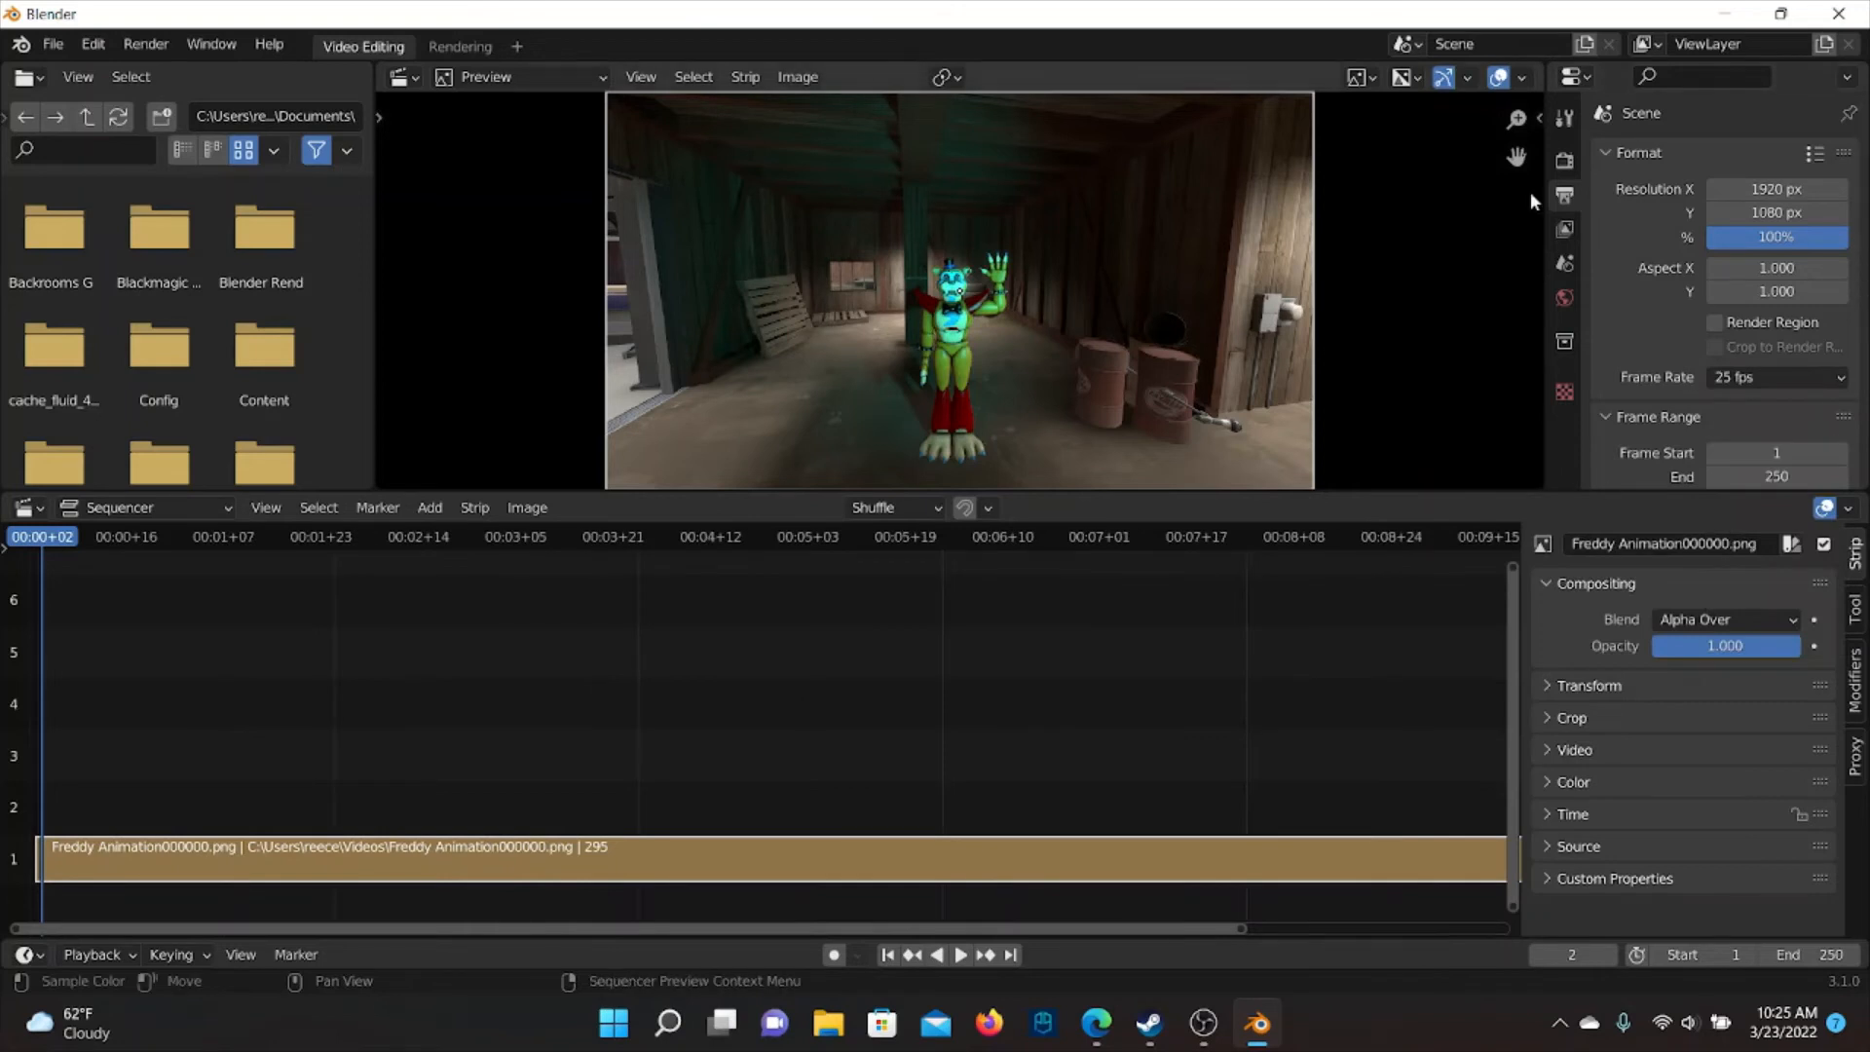
Check where the Freddy Animation strip ends and set the end of the frame range to 294
scroll(1649, 289, down, 2)
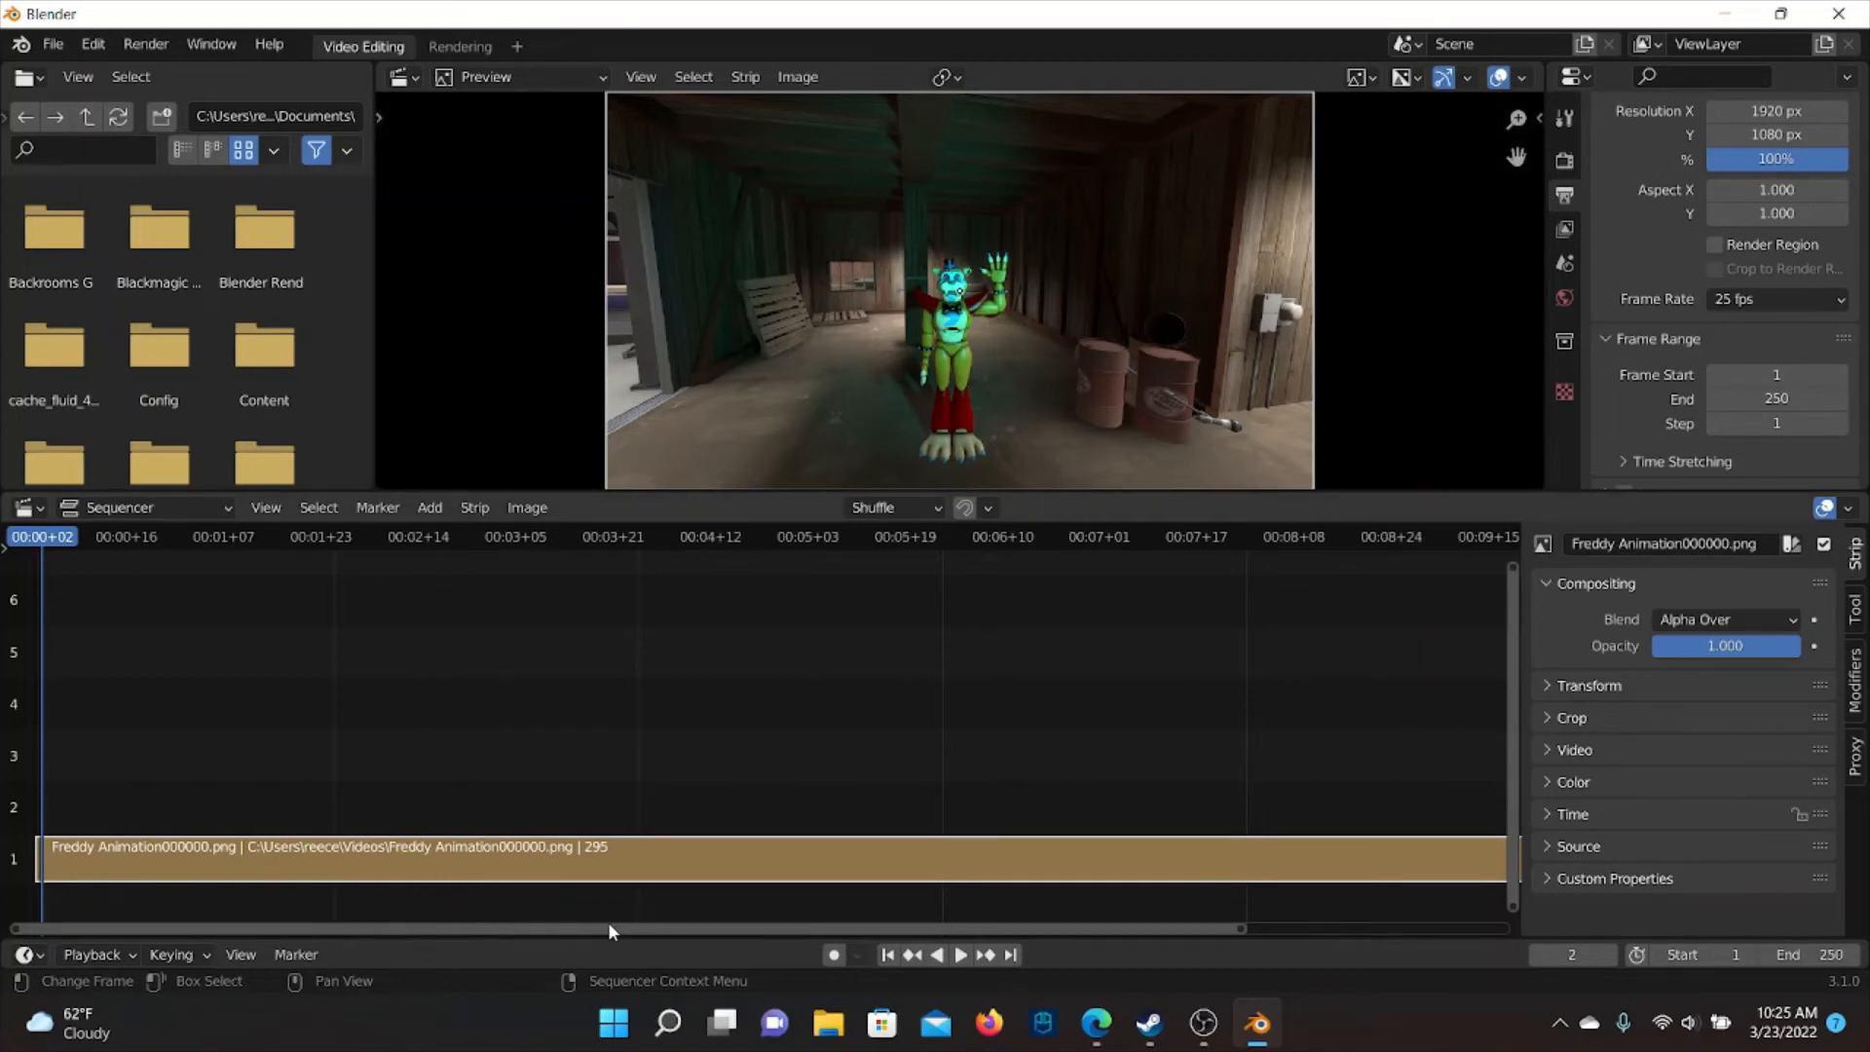
drag(610, 926, 1464, 939)
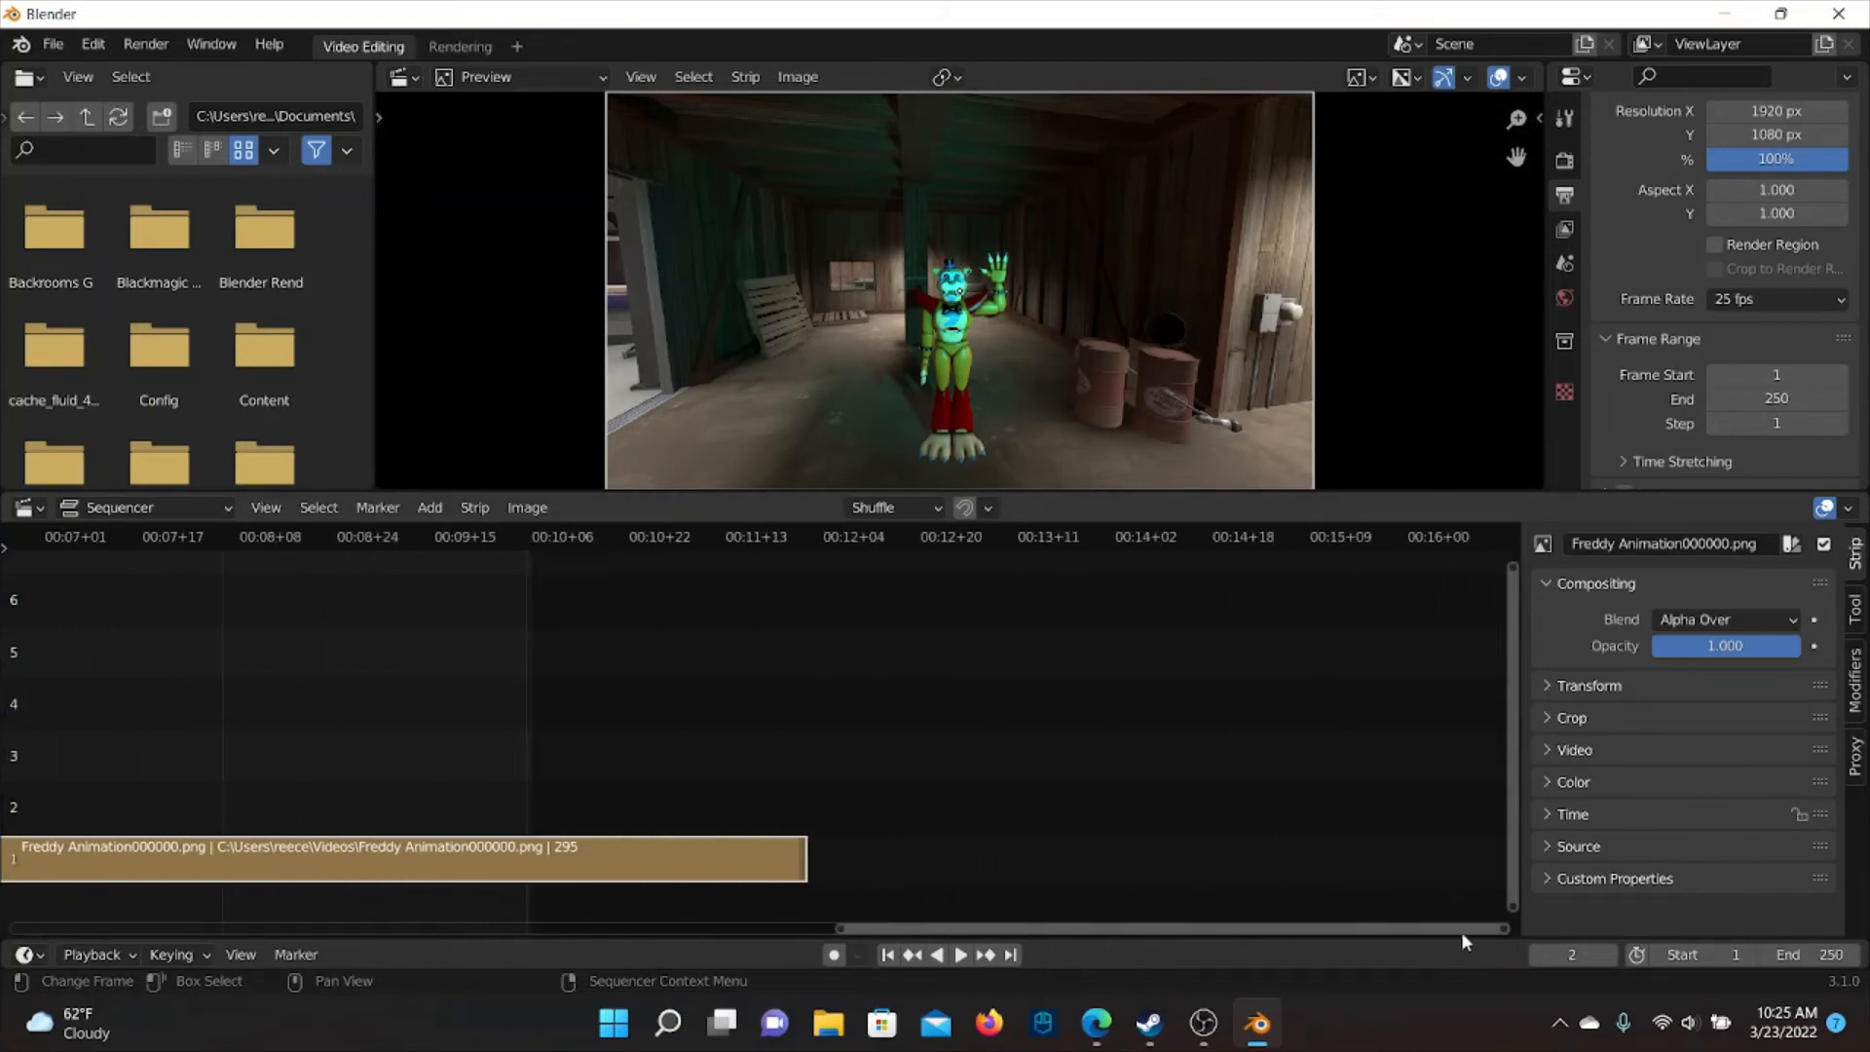
click(1770, 399)
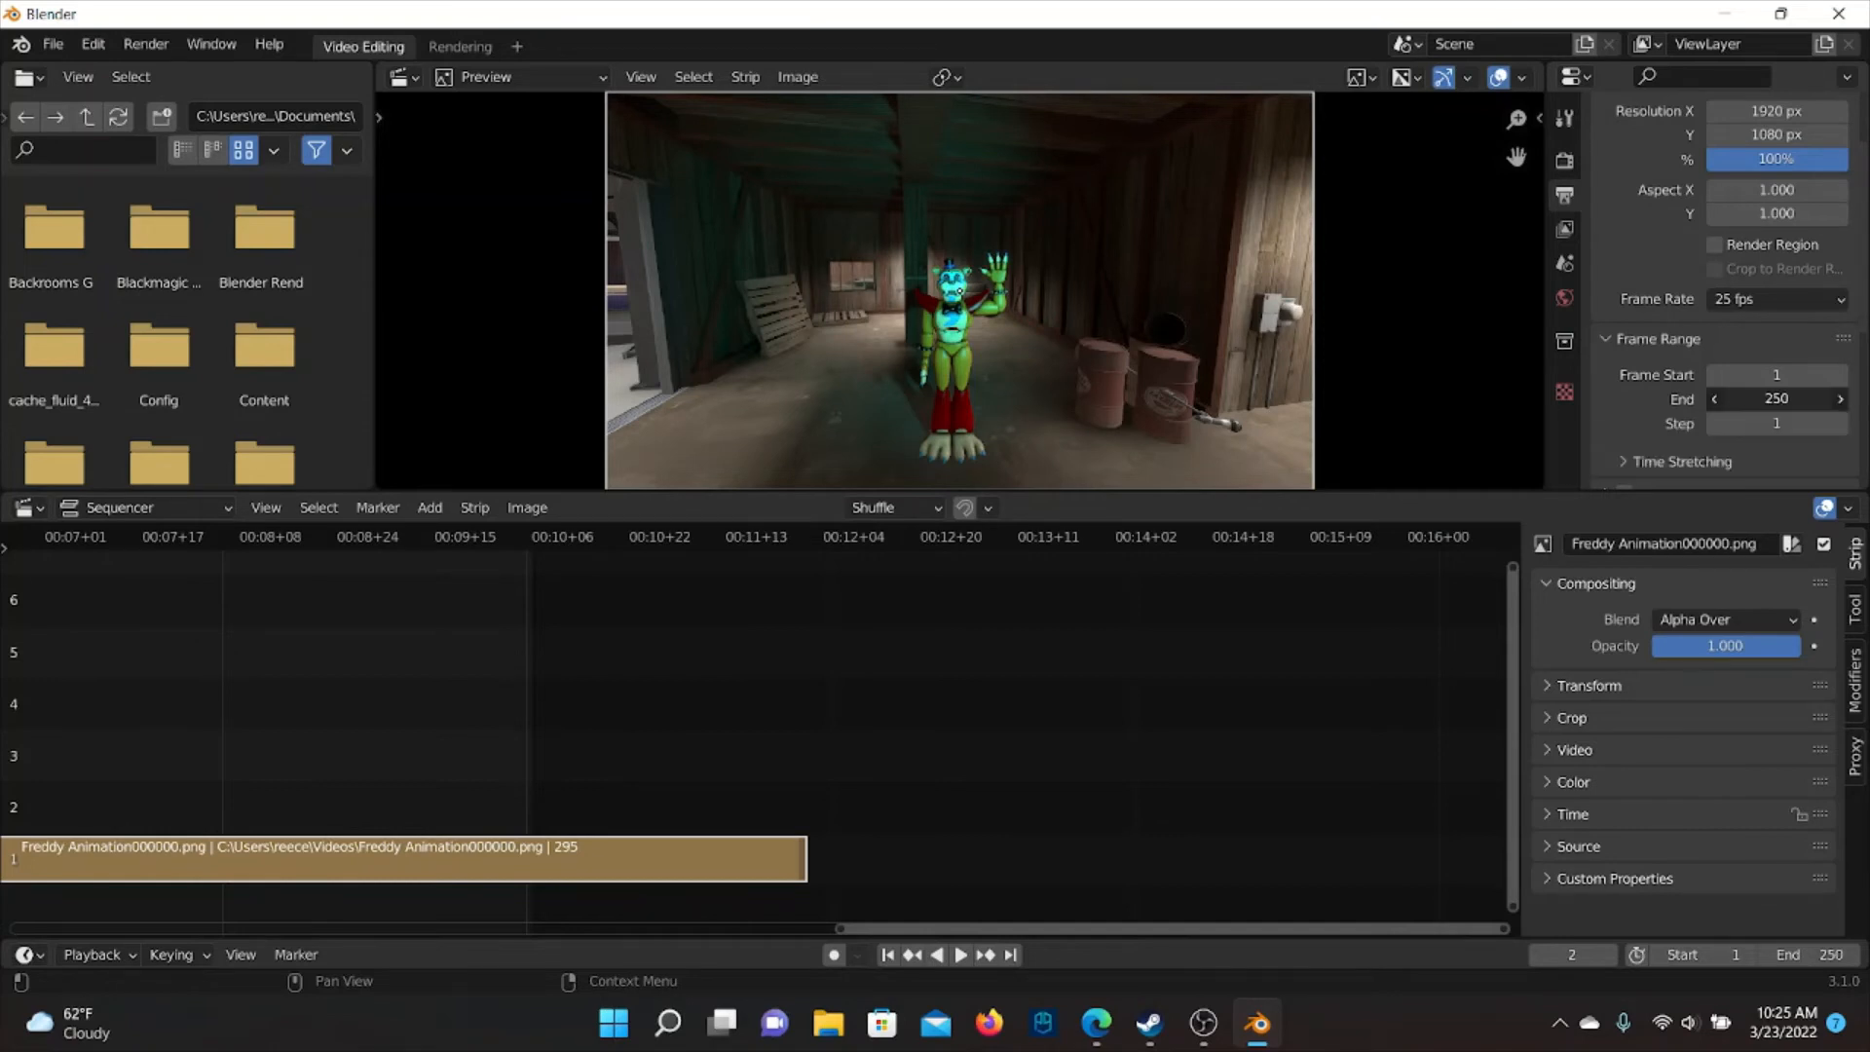
drag(1777, 398, 1820, 399)
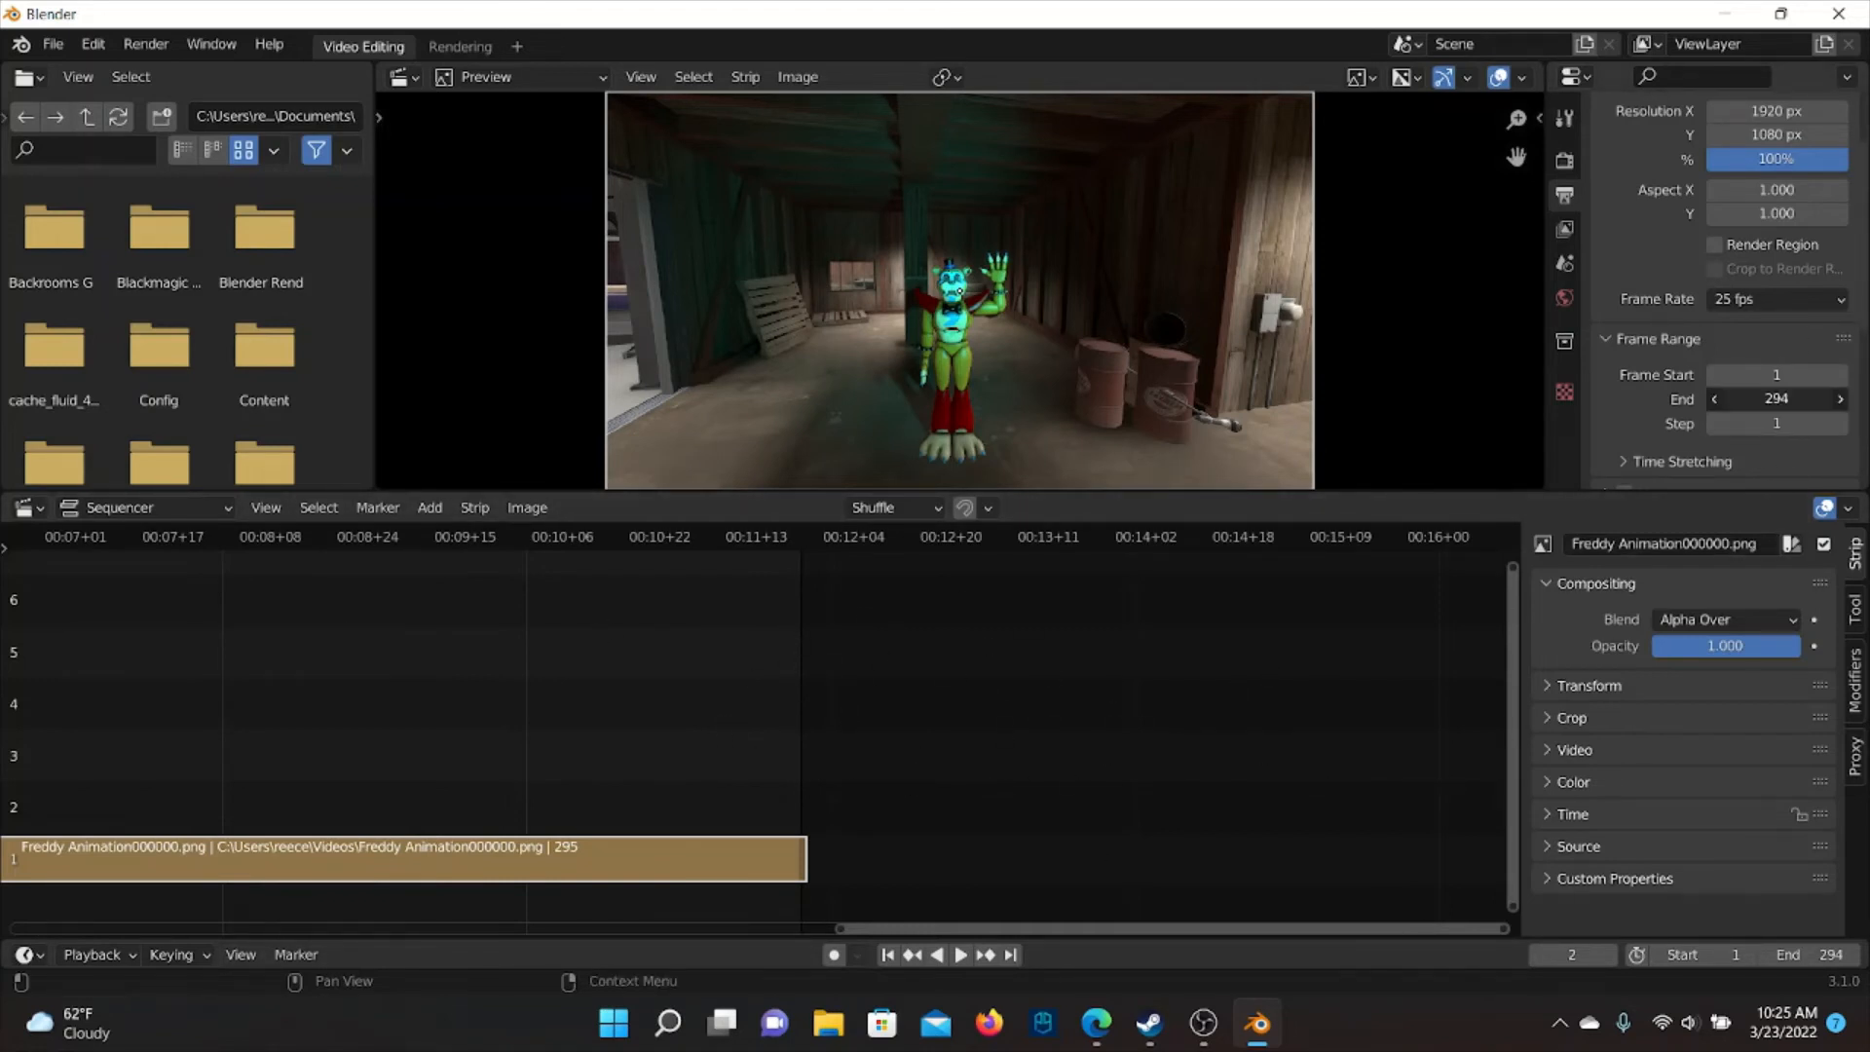
drag(1777, 399, 1764, 398)
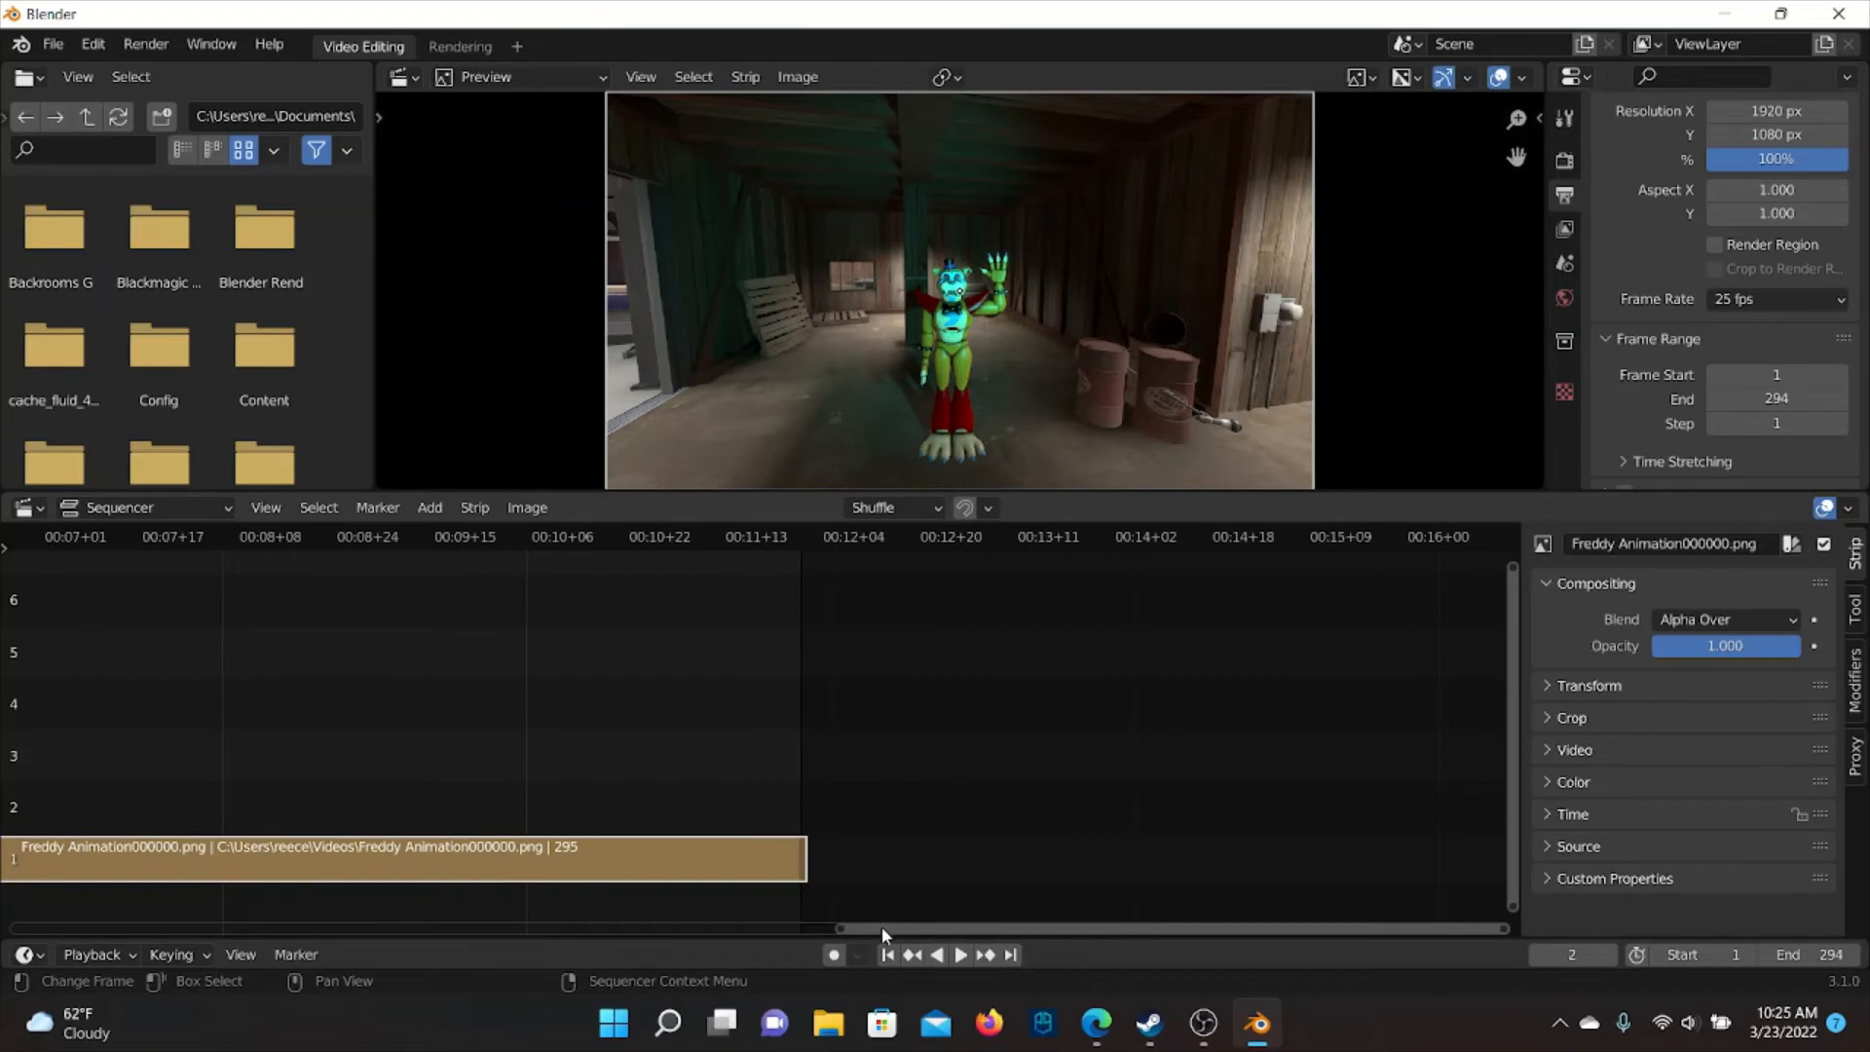
key(Home)
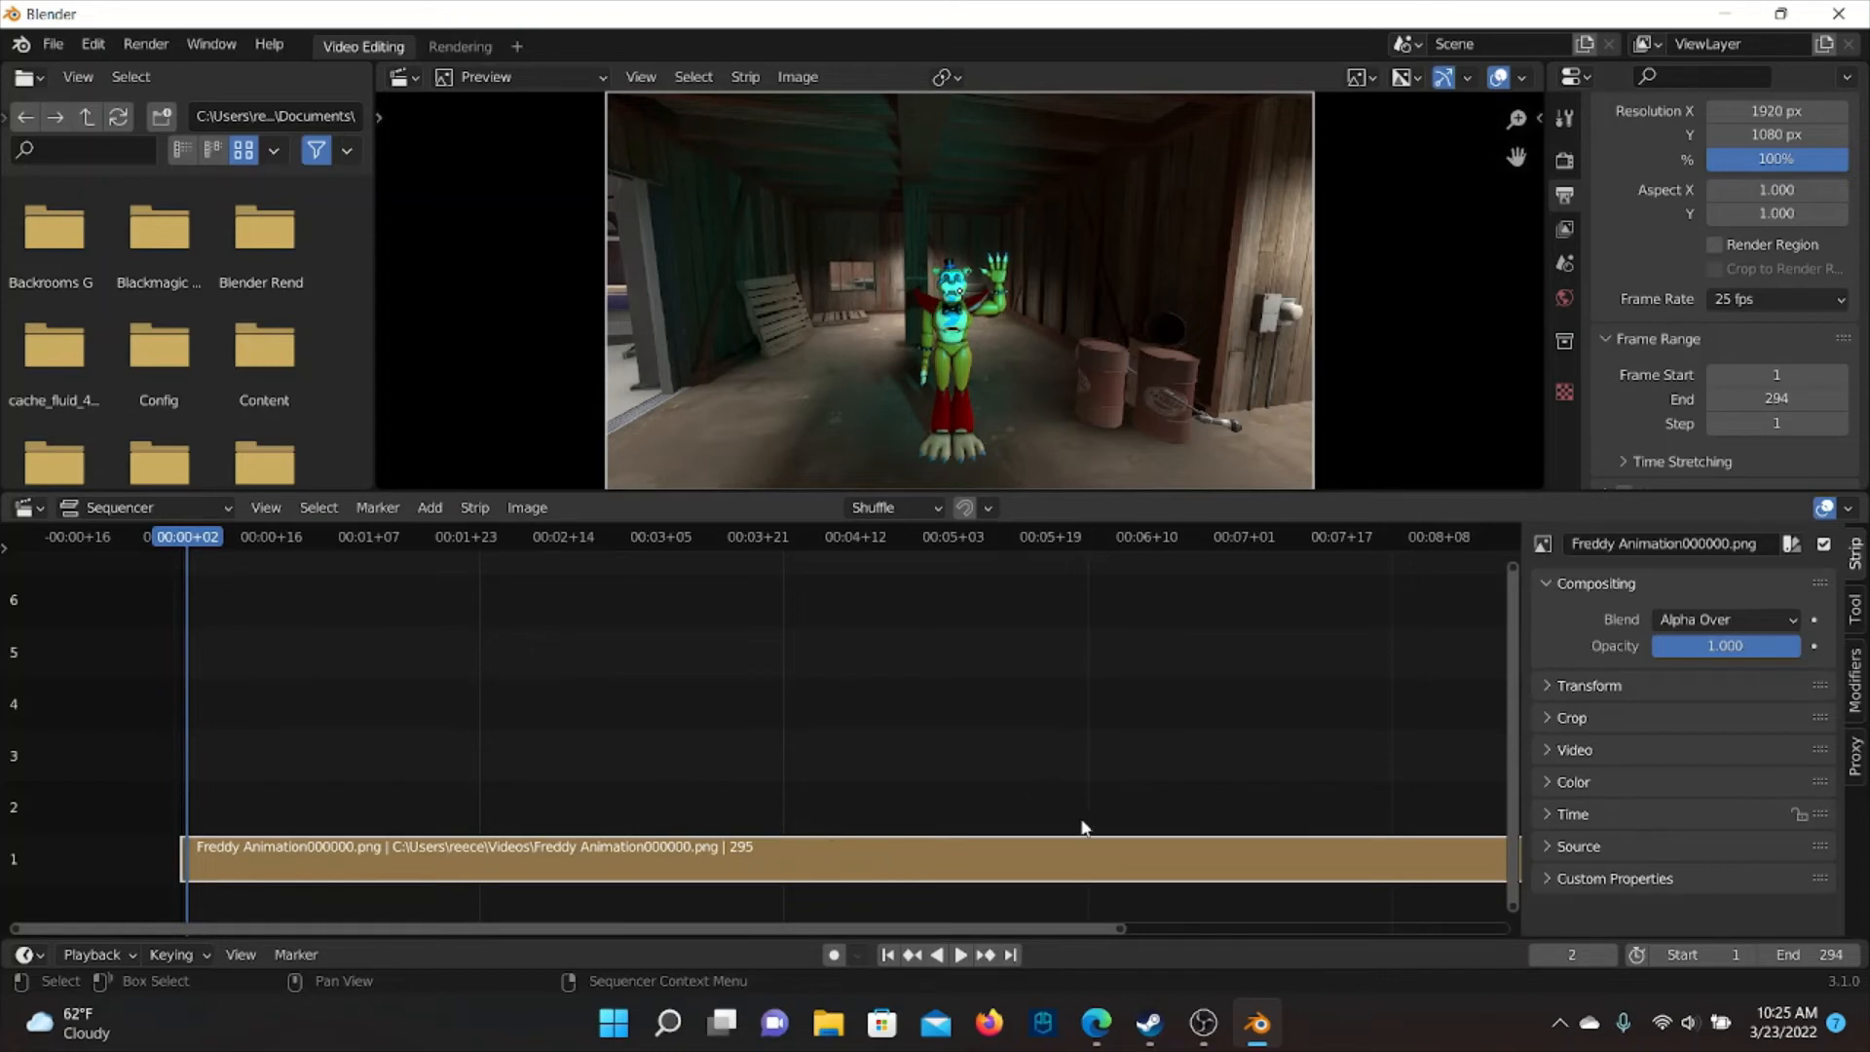
Start adding a movie strip to the sequencer and look through the files in the Videos folder
mouse_move(1094, 1041)
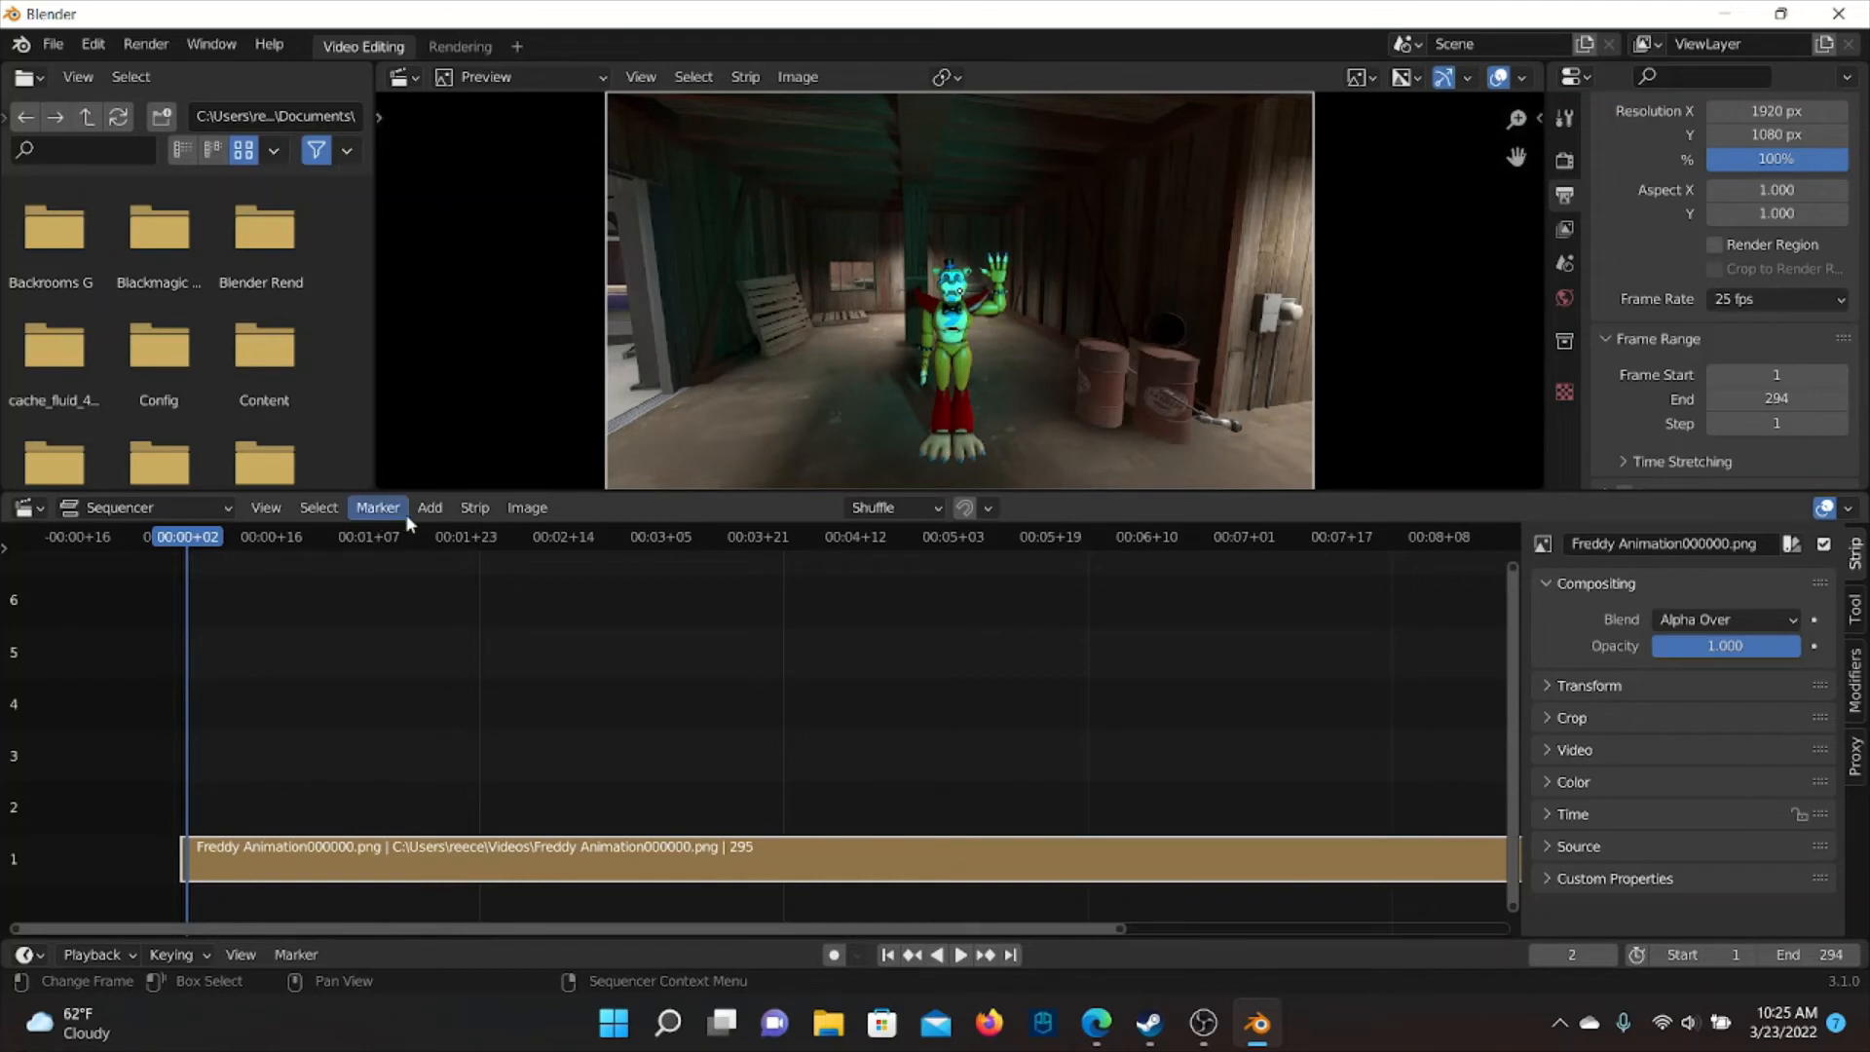
click(430, 507)
mouse_move(527, 507)
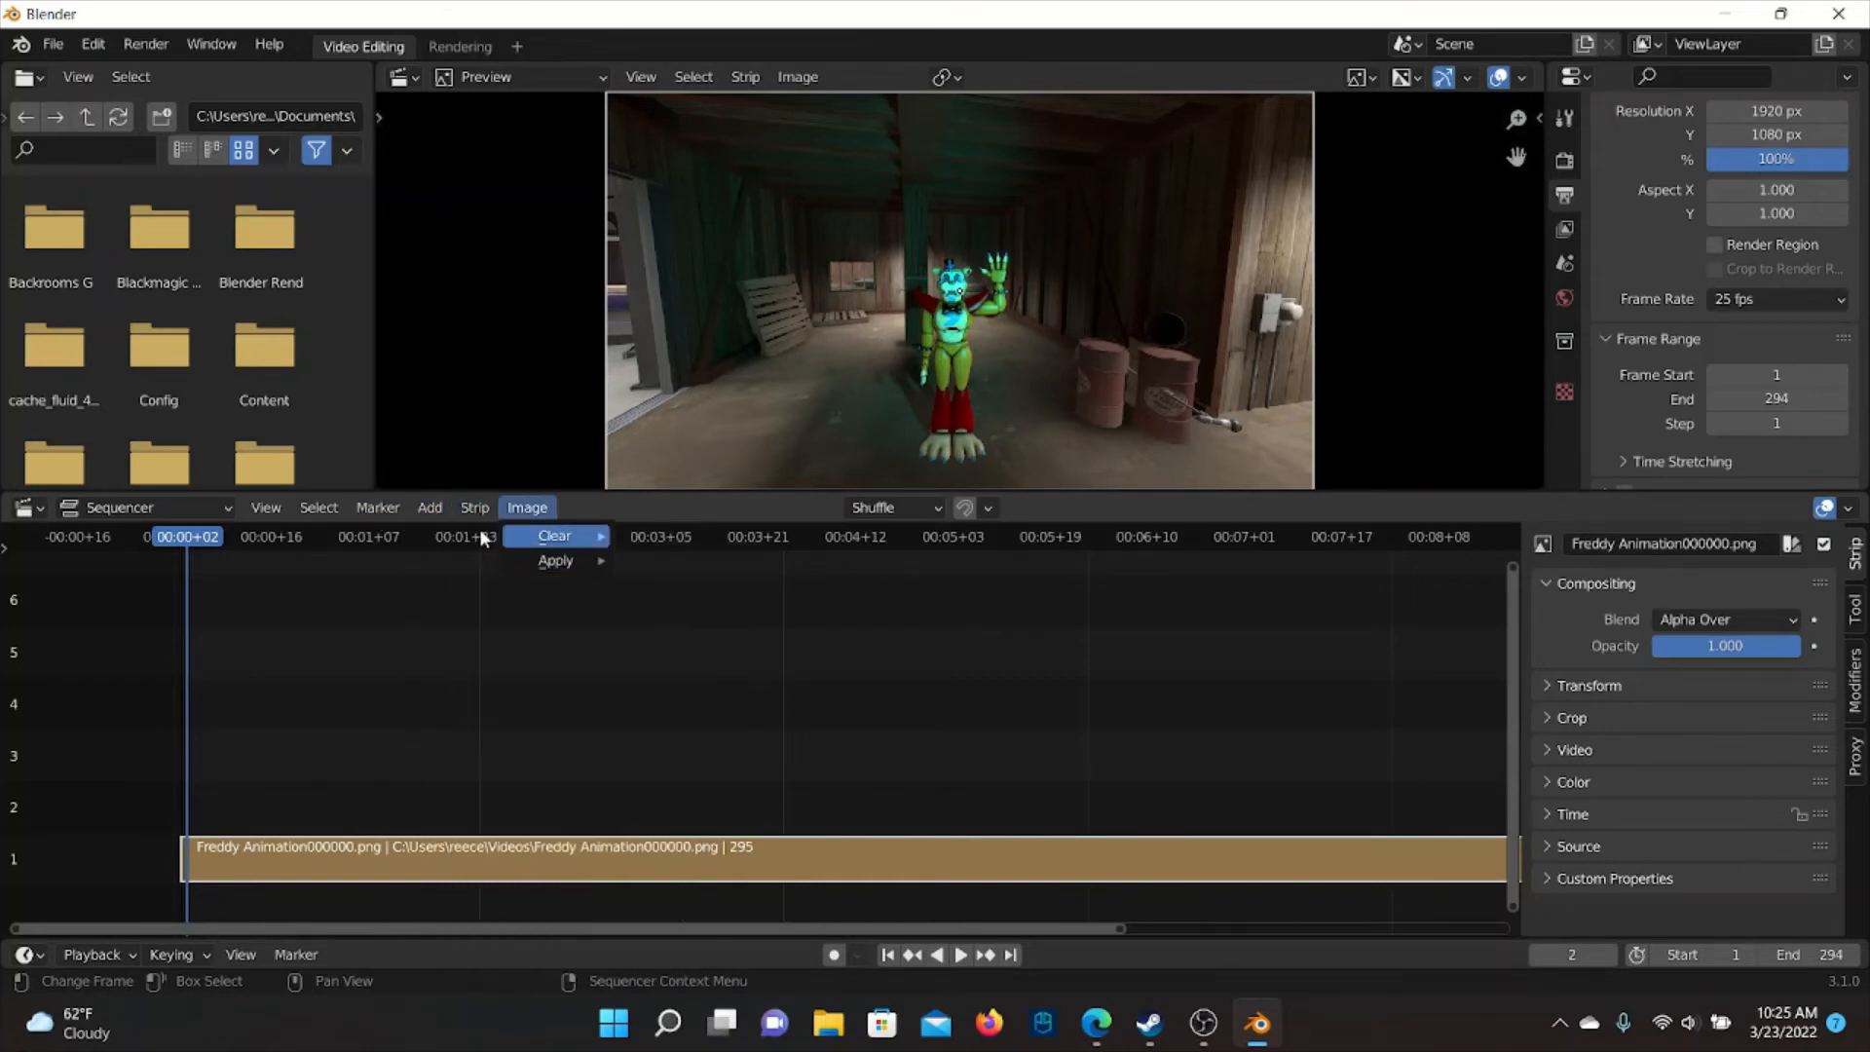
mouse_move(436, 511)
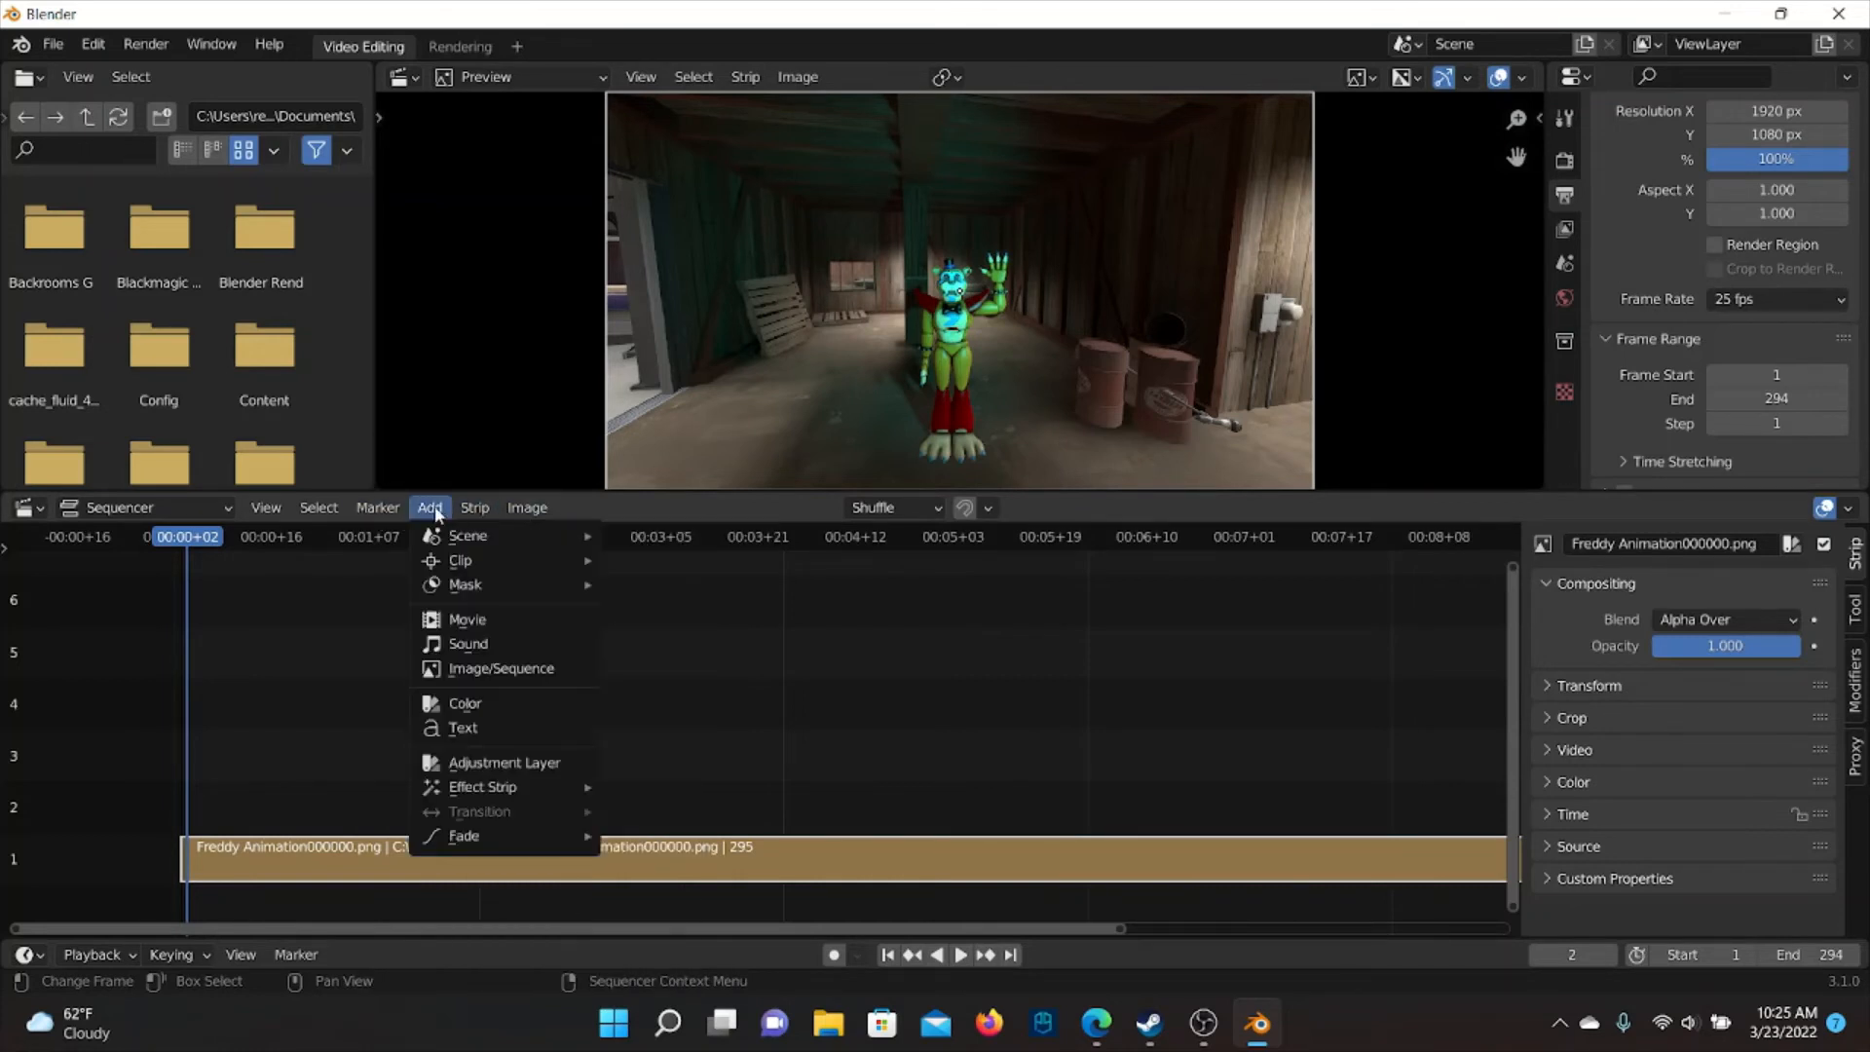
click(504, 624)
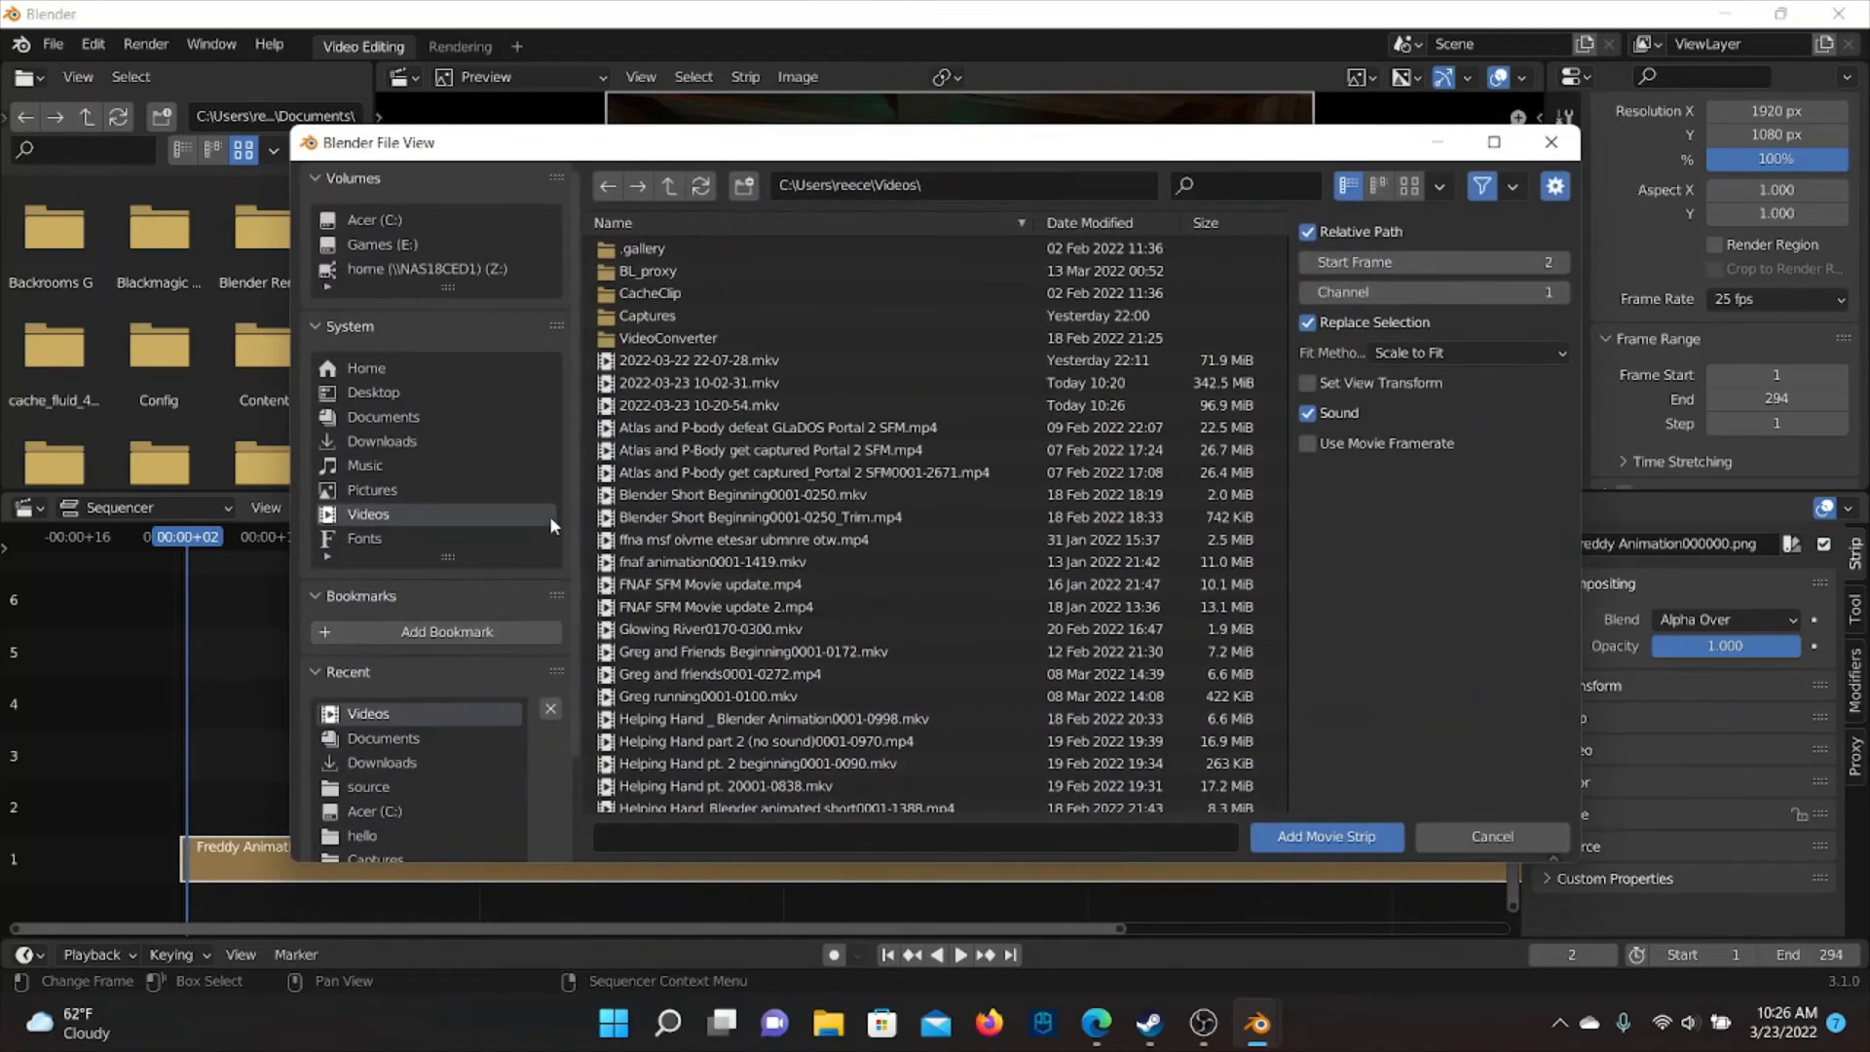
scroll(622, 414, down, 2)
scroll(921, 388, down, 2)
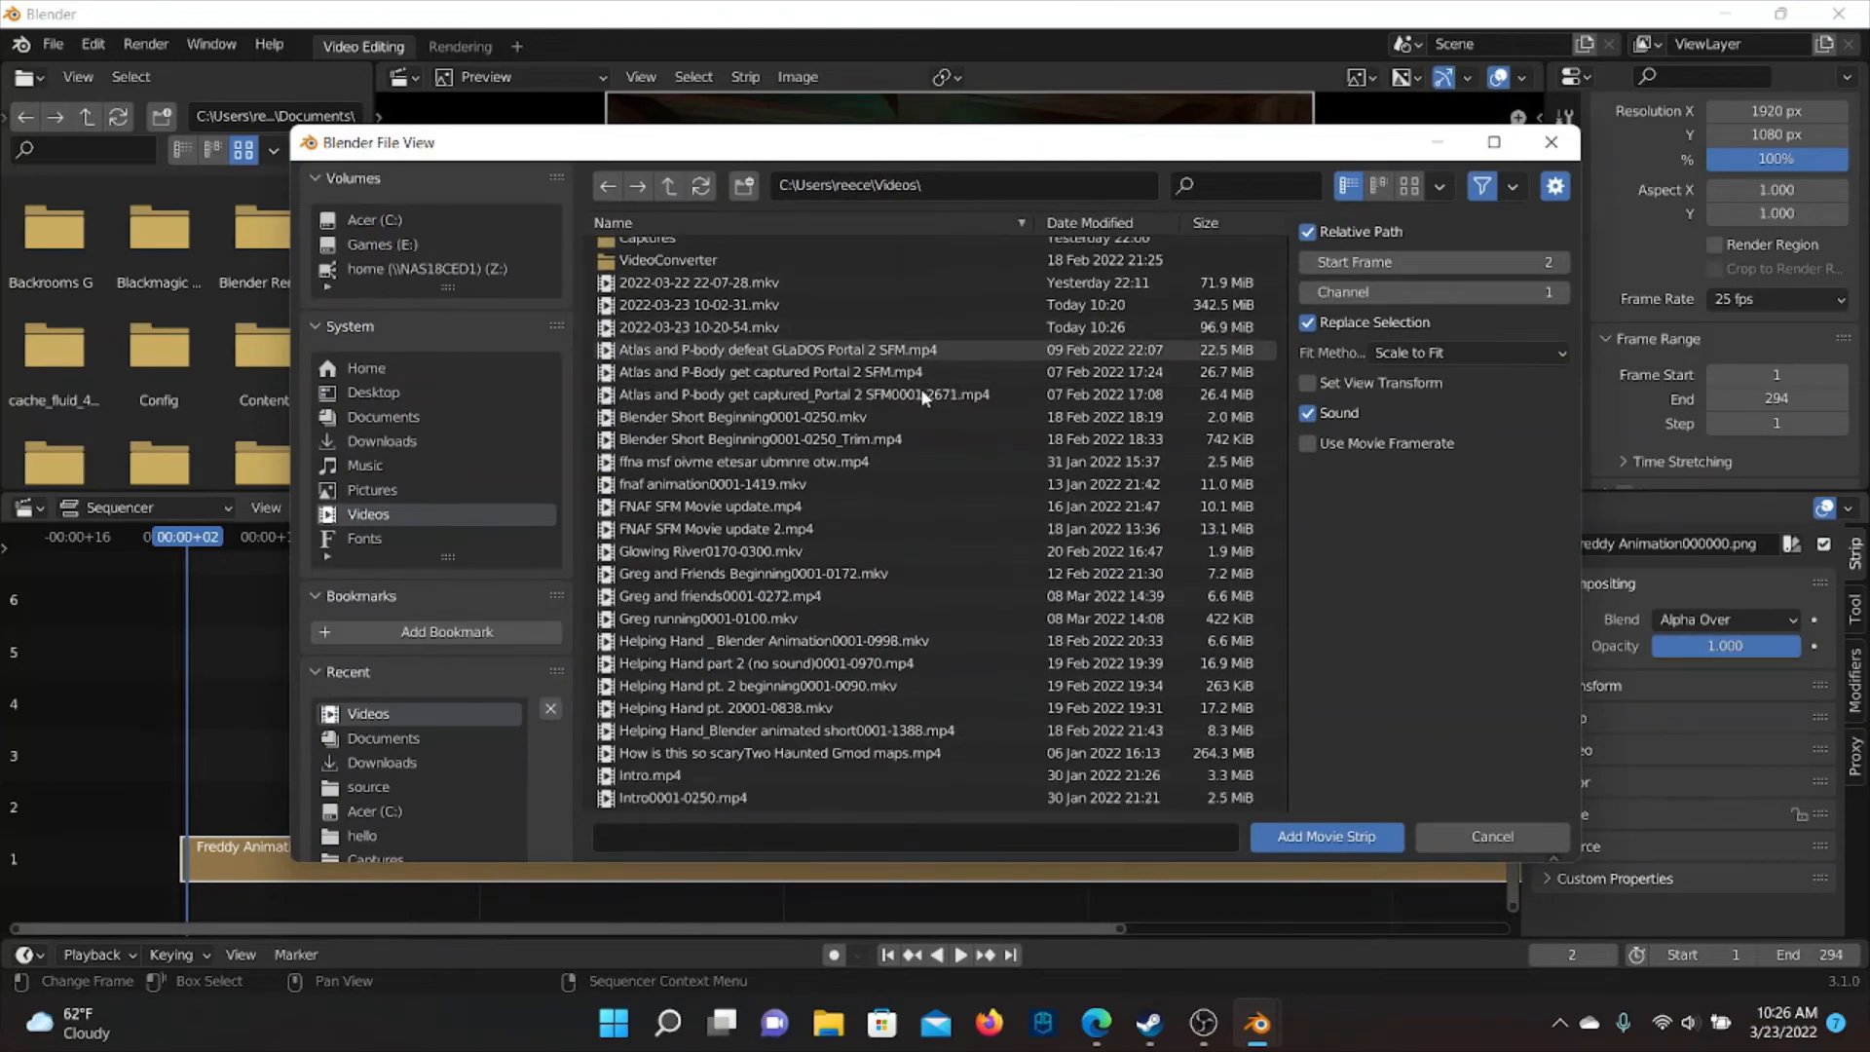
scroll(921, 388, up, 4)
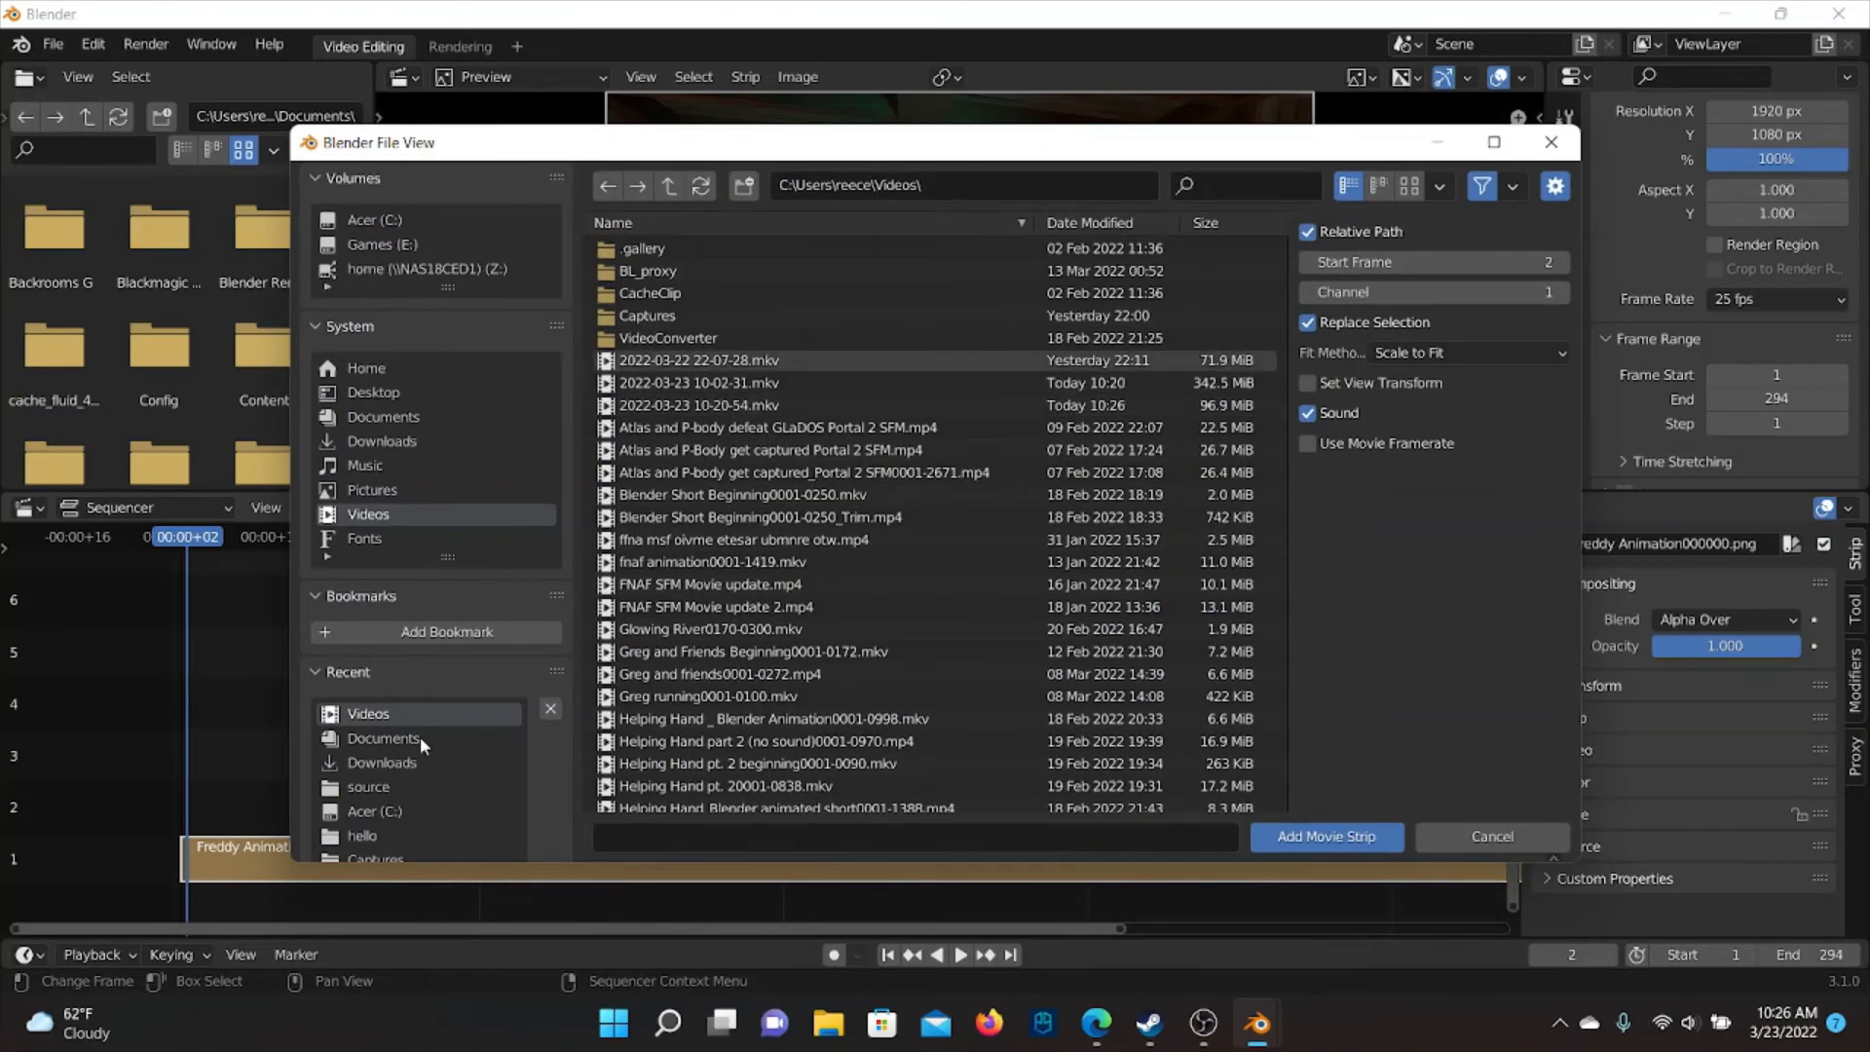
scroll(433, 750, down, 3)
scroll(437, 762, up, 3)
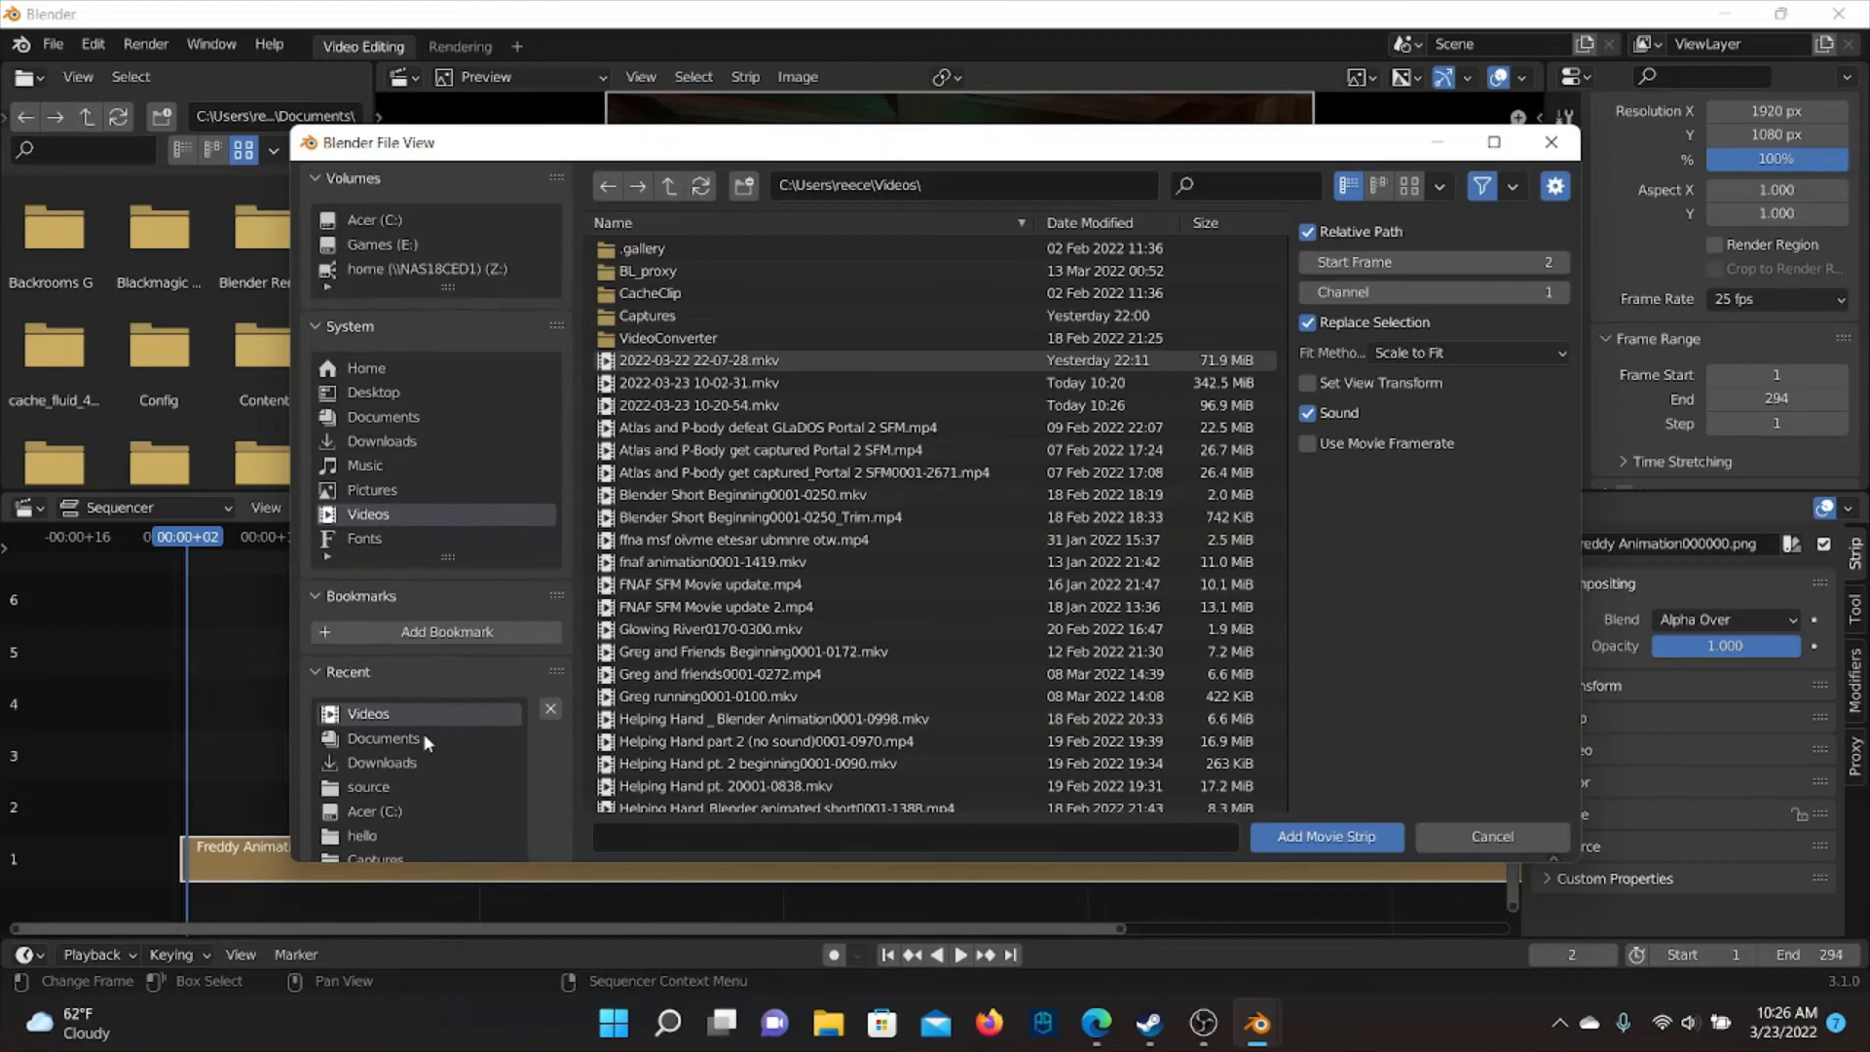
Add the "(1) Keychain Jangling Sound Effect" video from the Captures folder as a movie strip with its sound
scroll(394, 834, down, 1)
click(387, 825)
scroll(388, 824, up, 1)
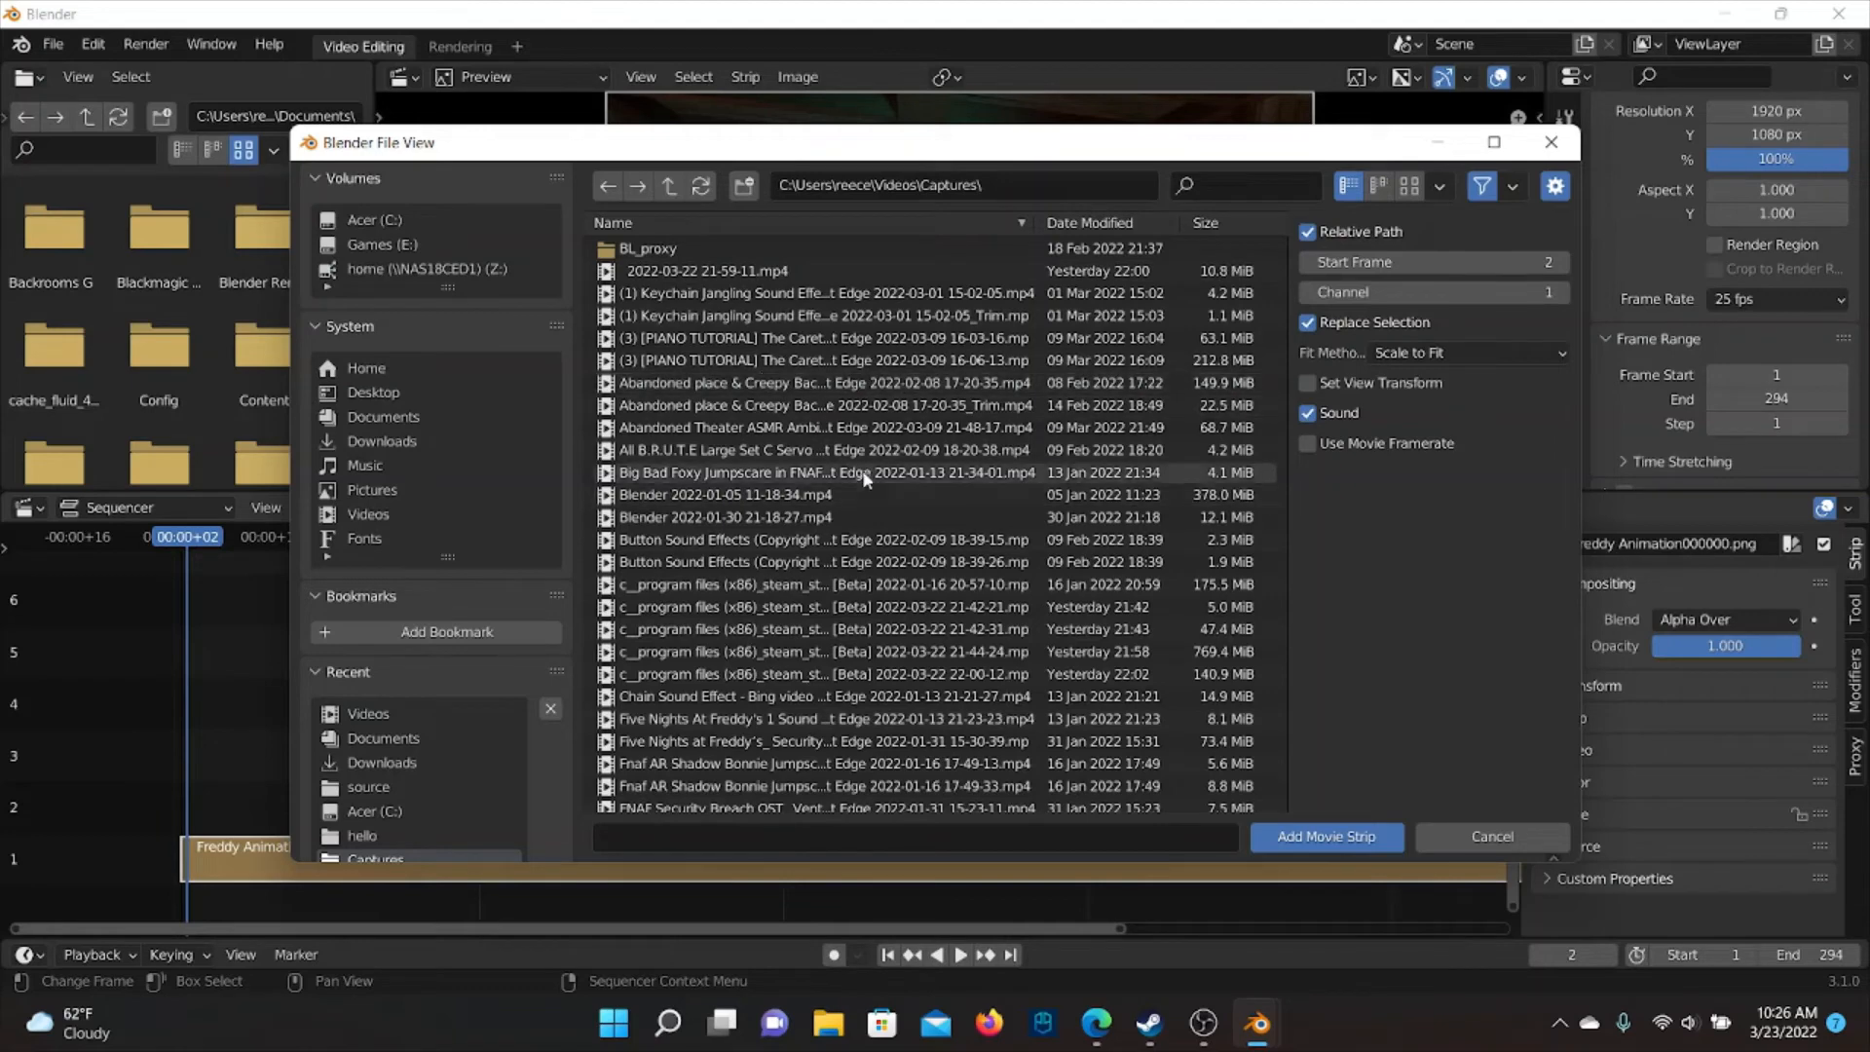
key(Escape)
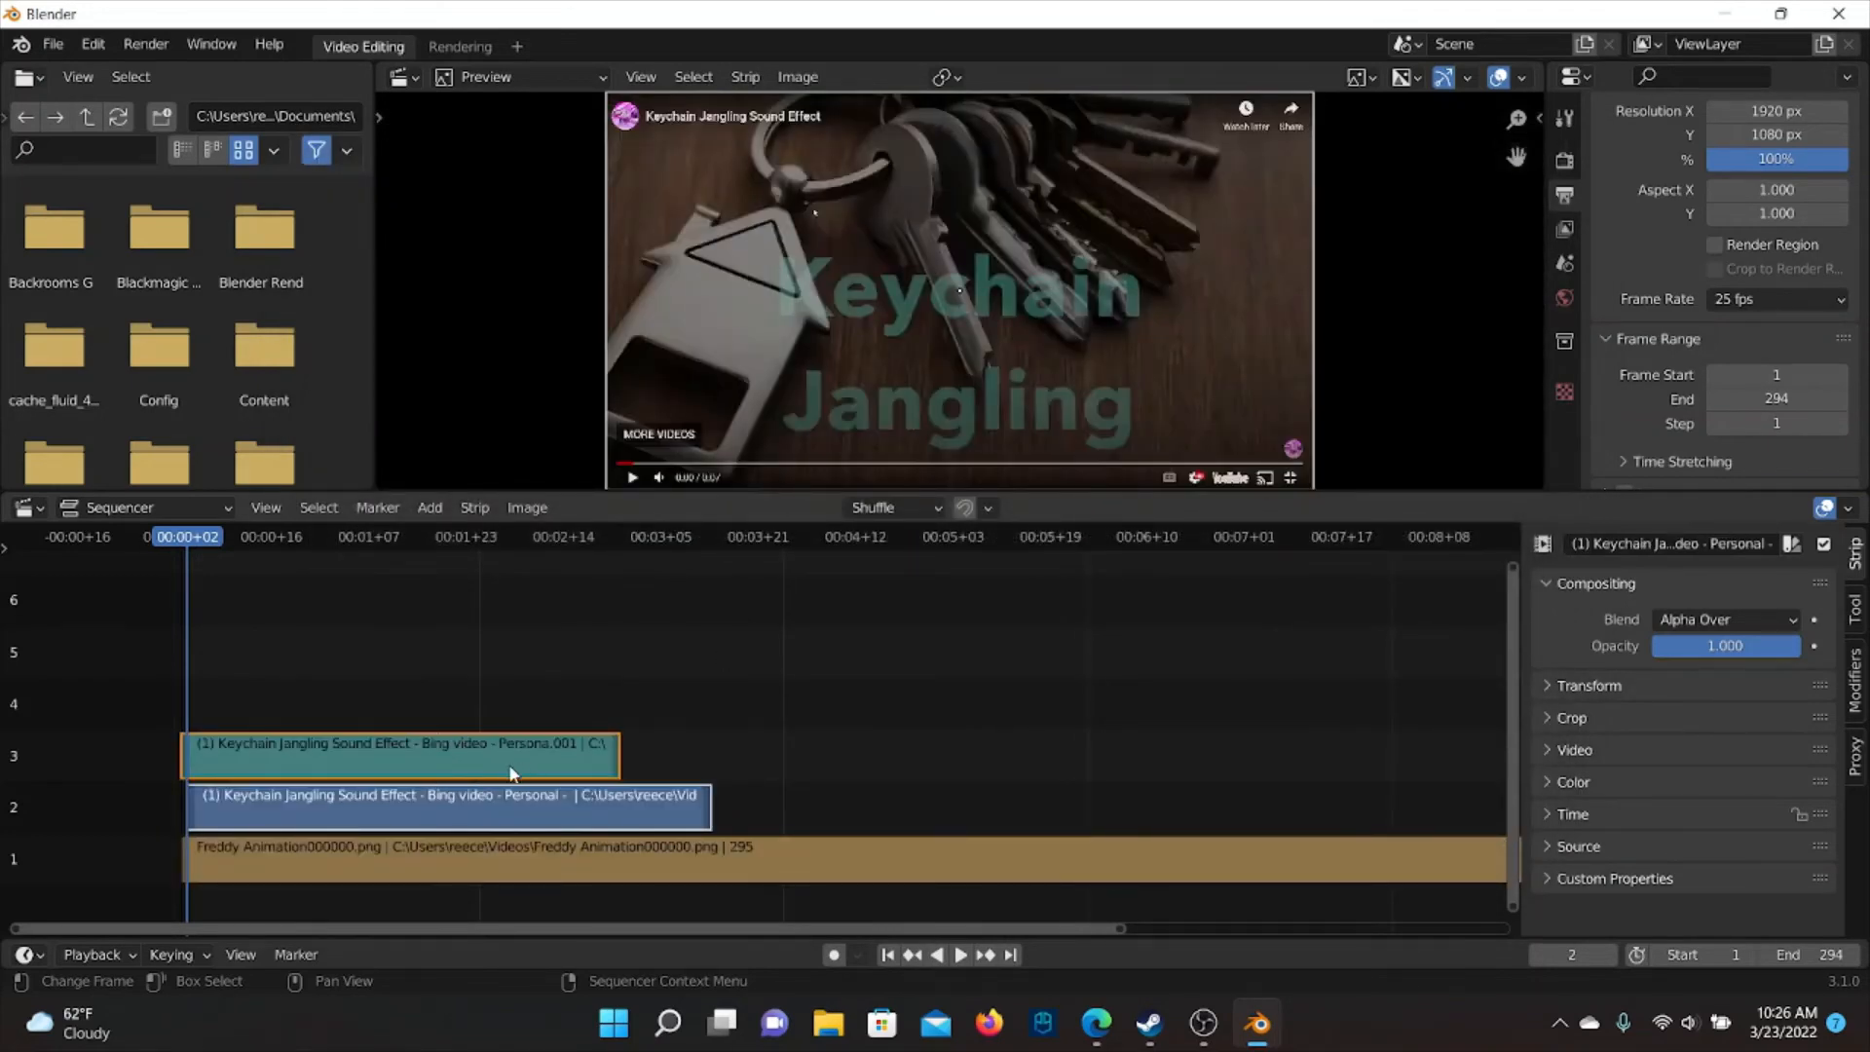
Slide the keychain video and sound strips to start at about 00:01+11, and place the playhead at frame 36
drag(475, 771, 533, 757)
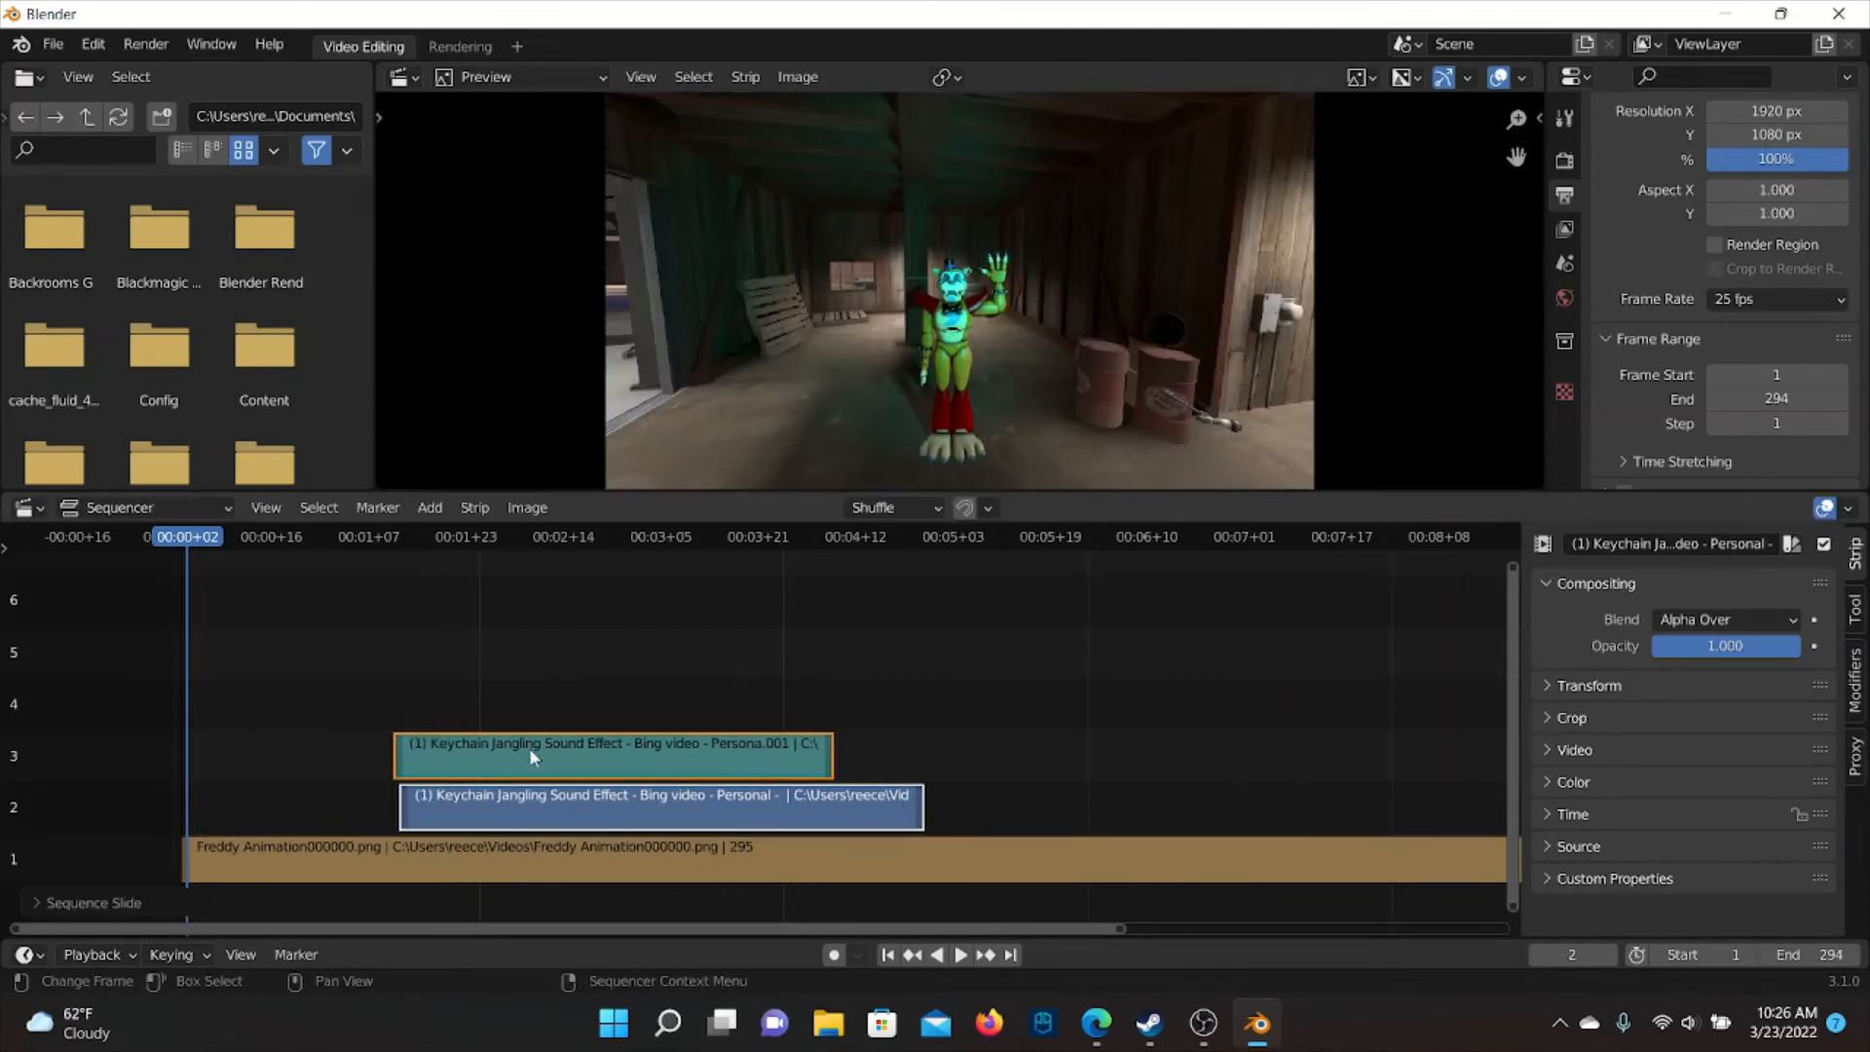
click(703, 803)
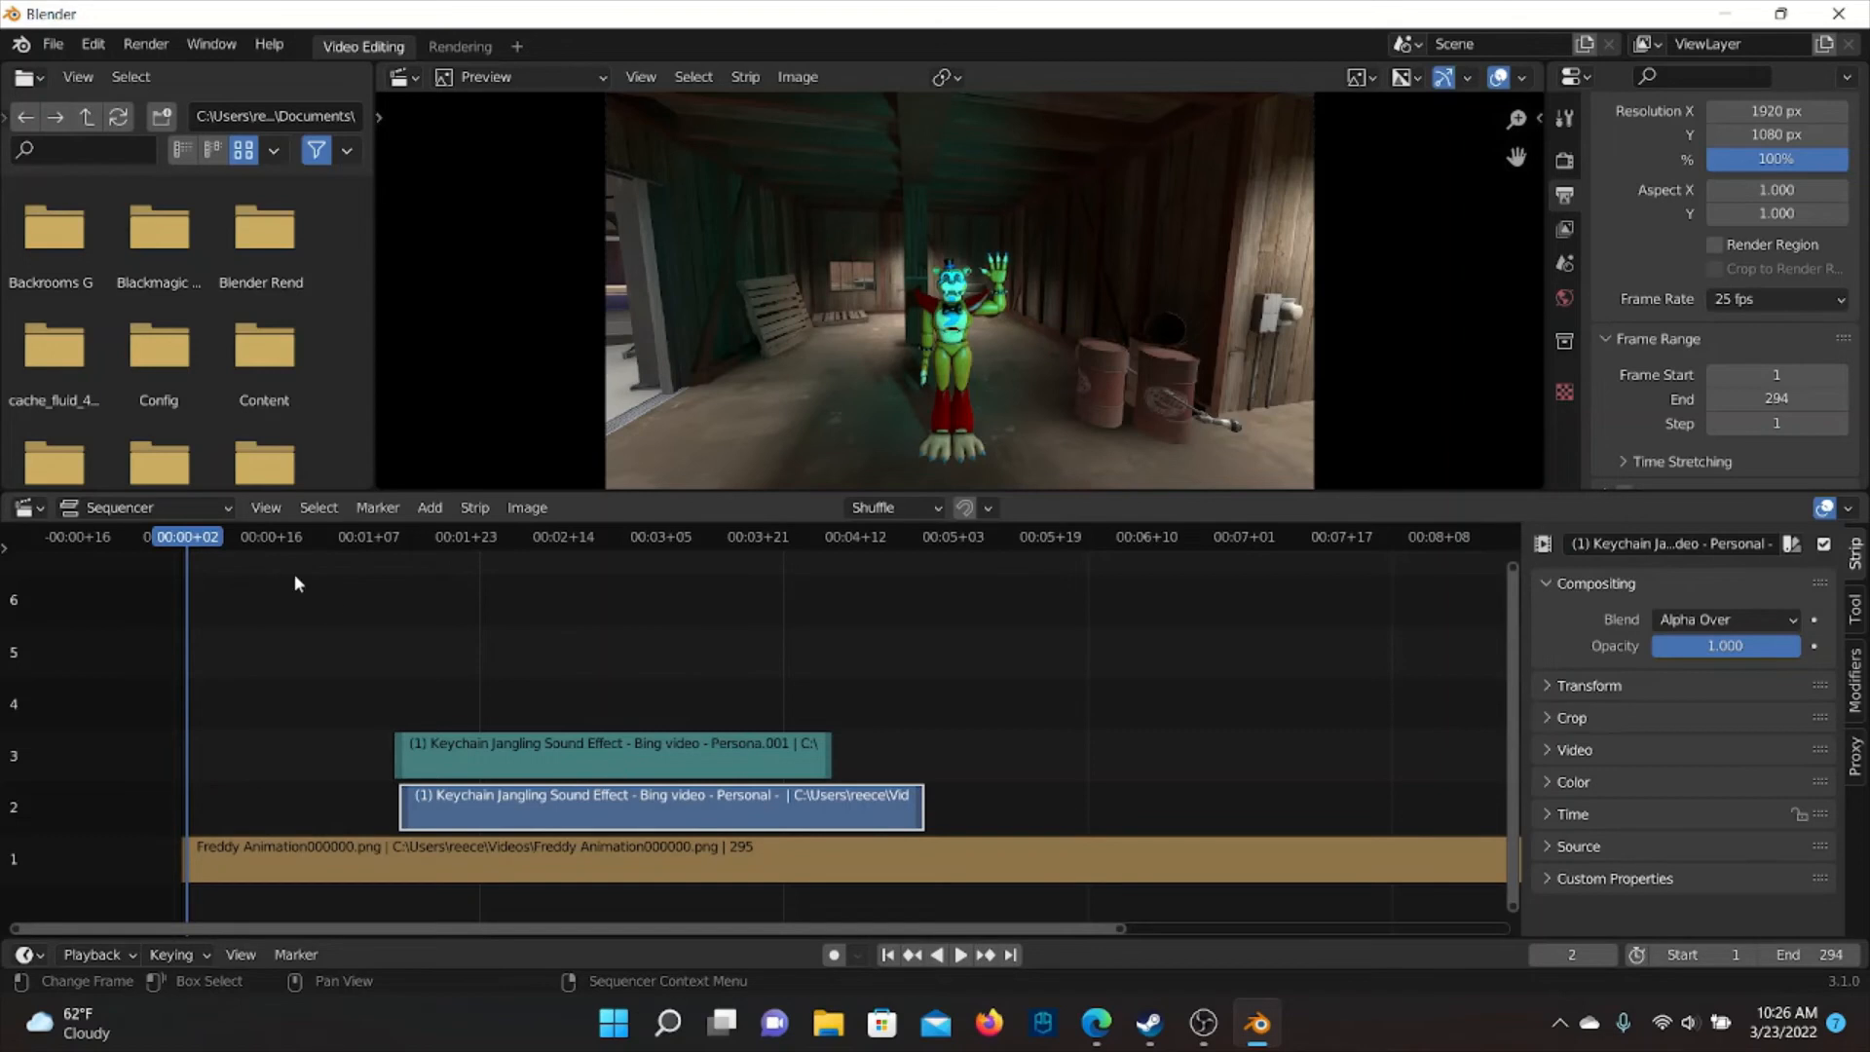
drag(417, 528, 395, 542)
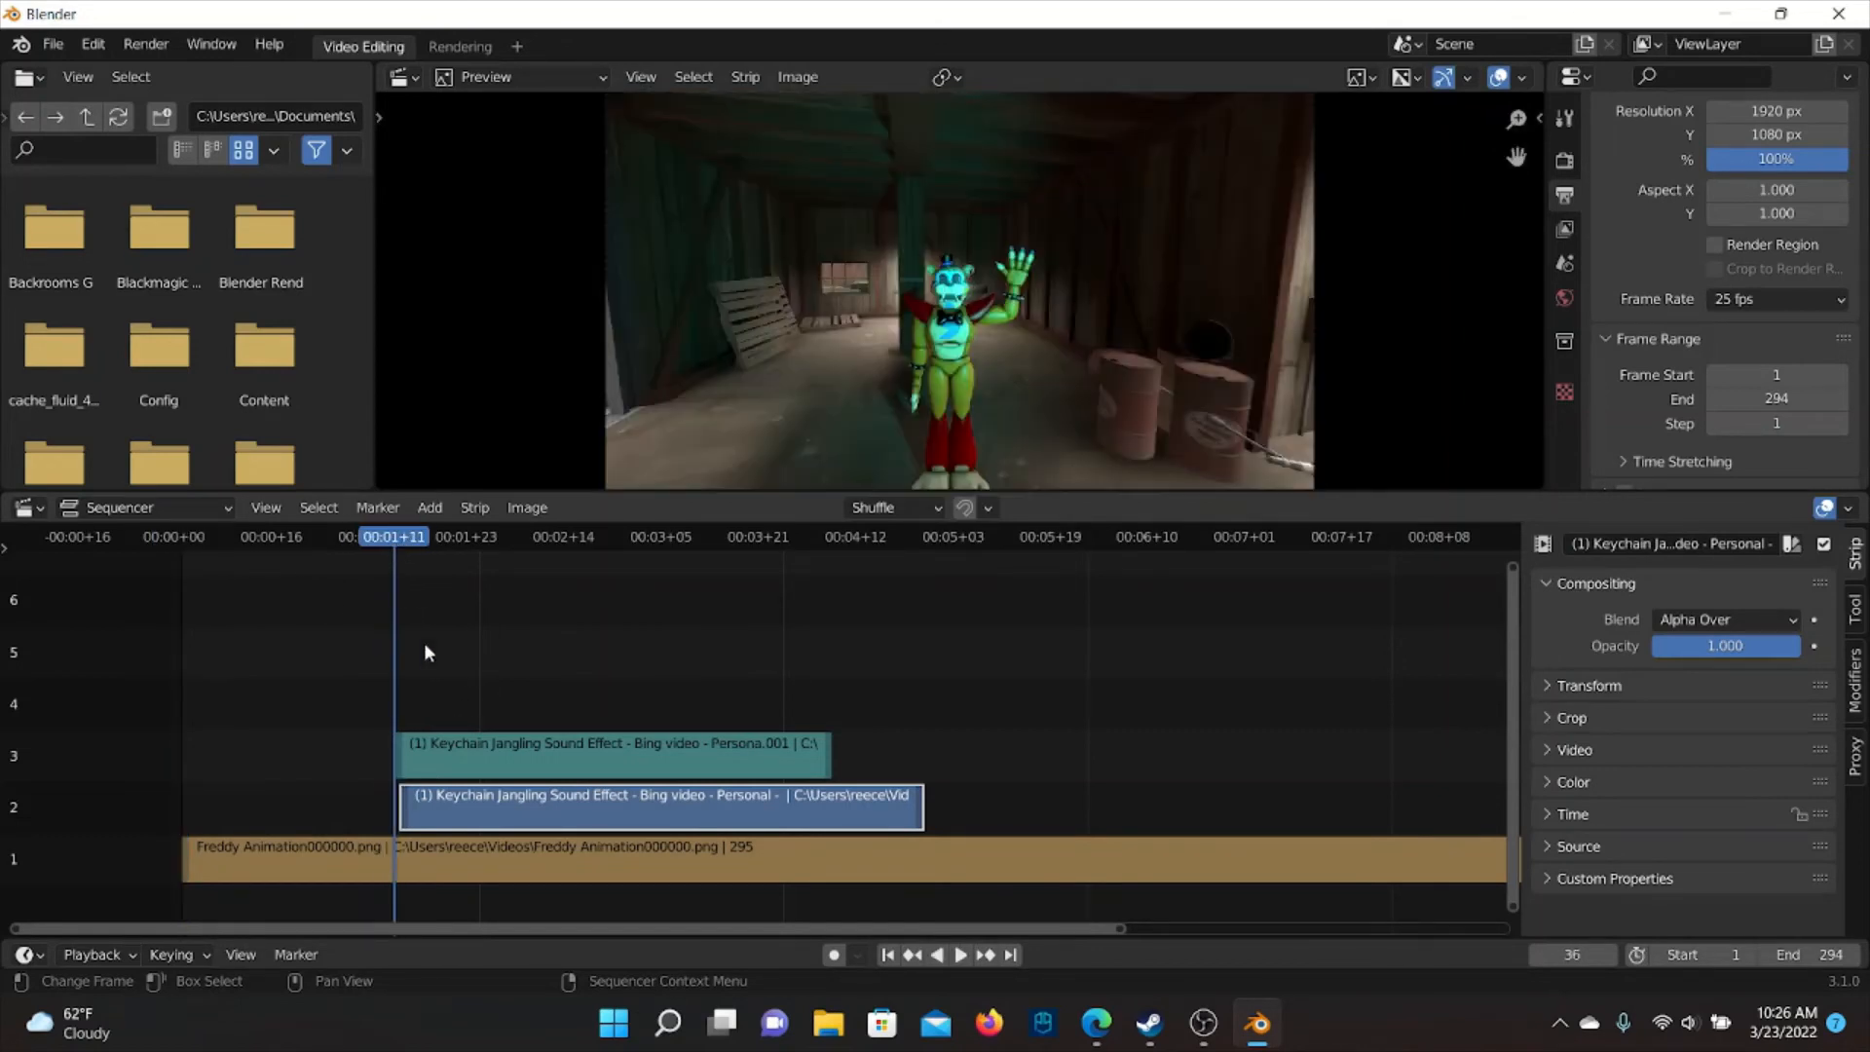
Delete the keychain video strip on channel 2, keeping its sound strip, and play back the sequence from frame 36
right_click(638, 817)
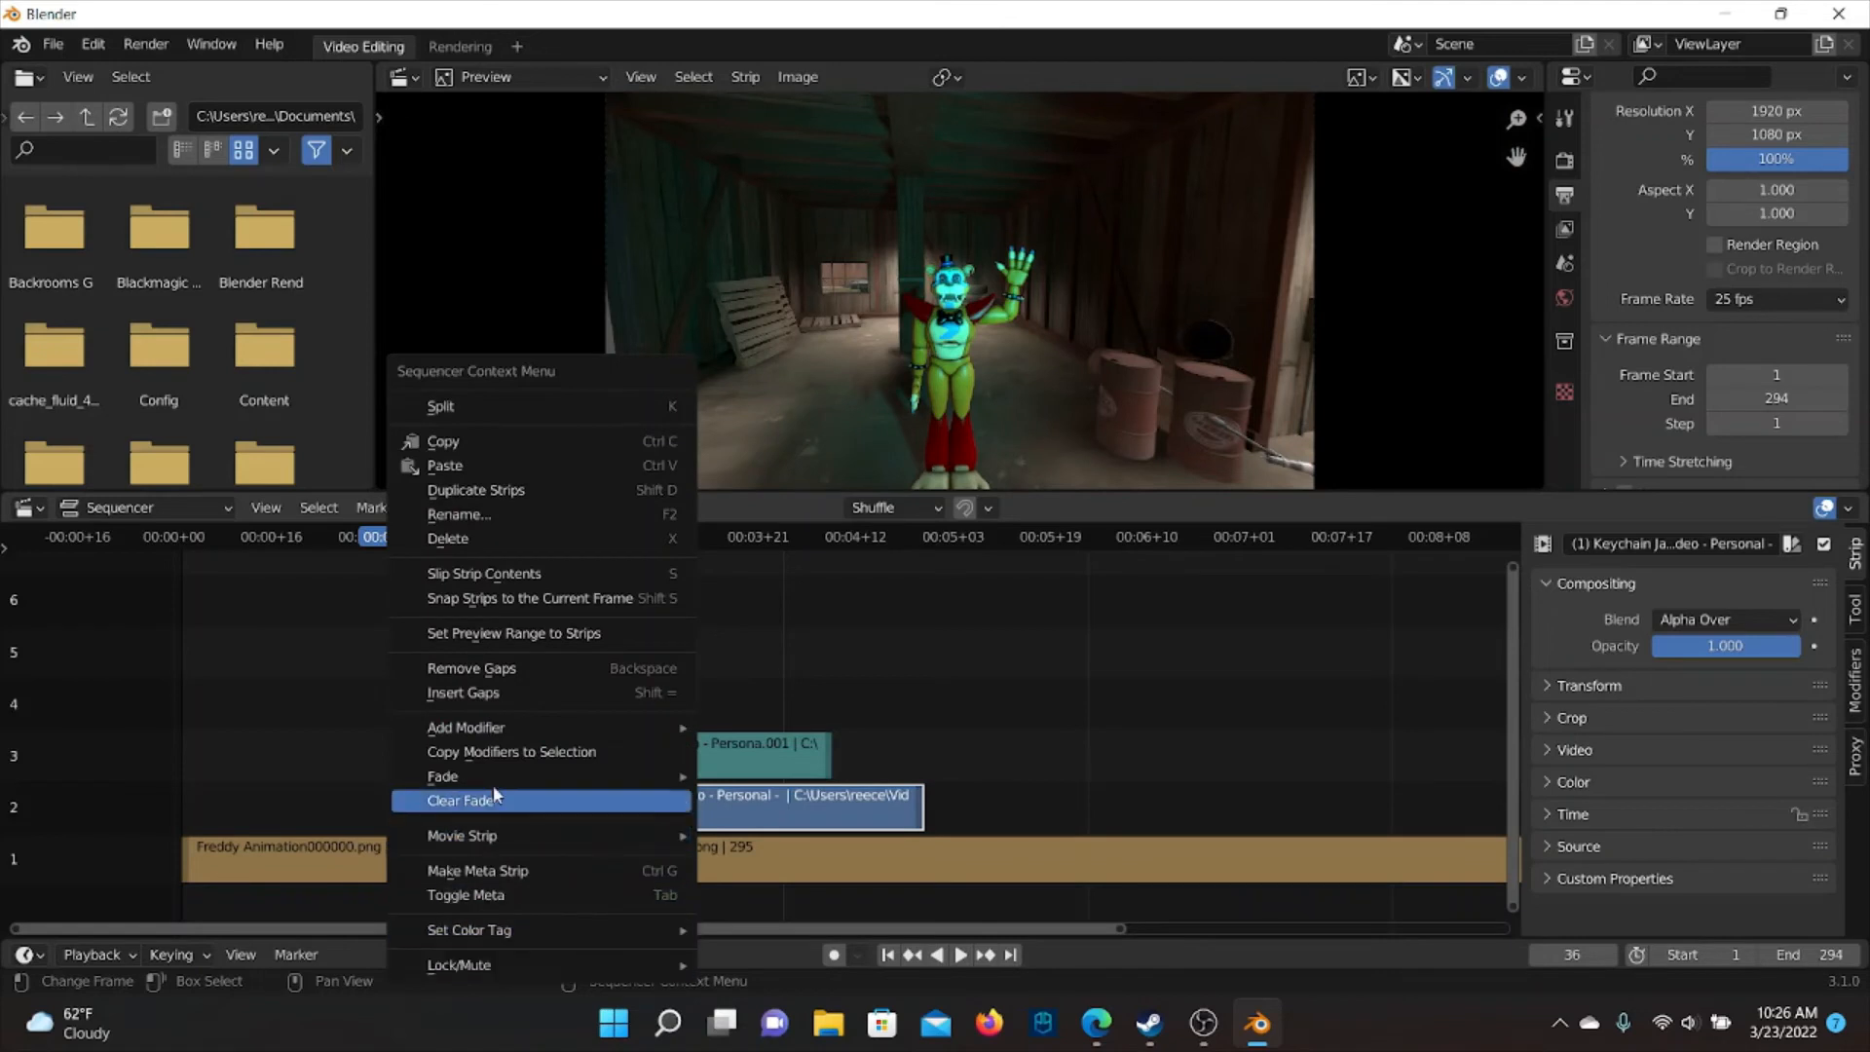
right_click(727, 803)
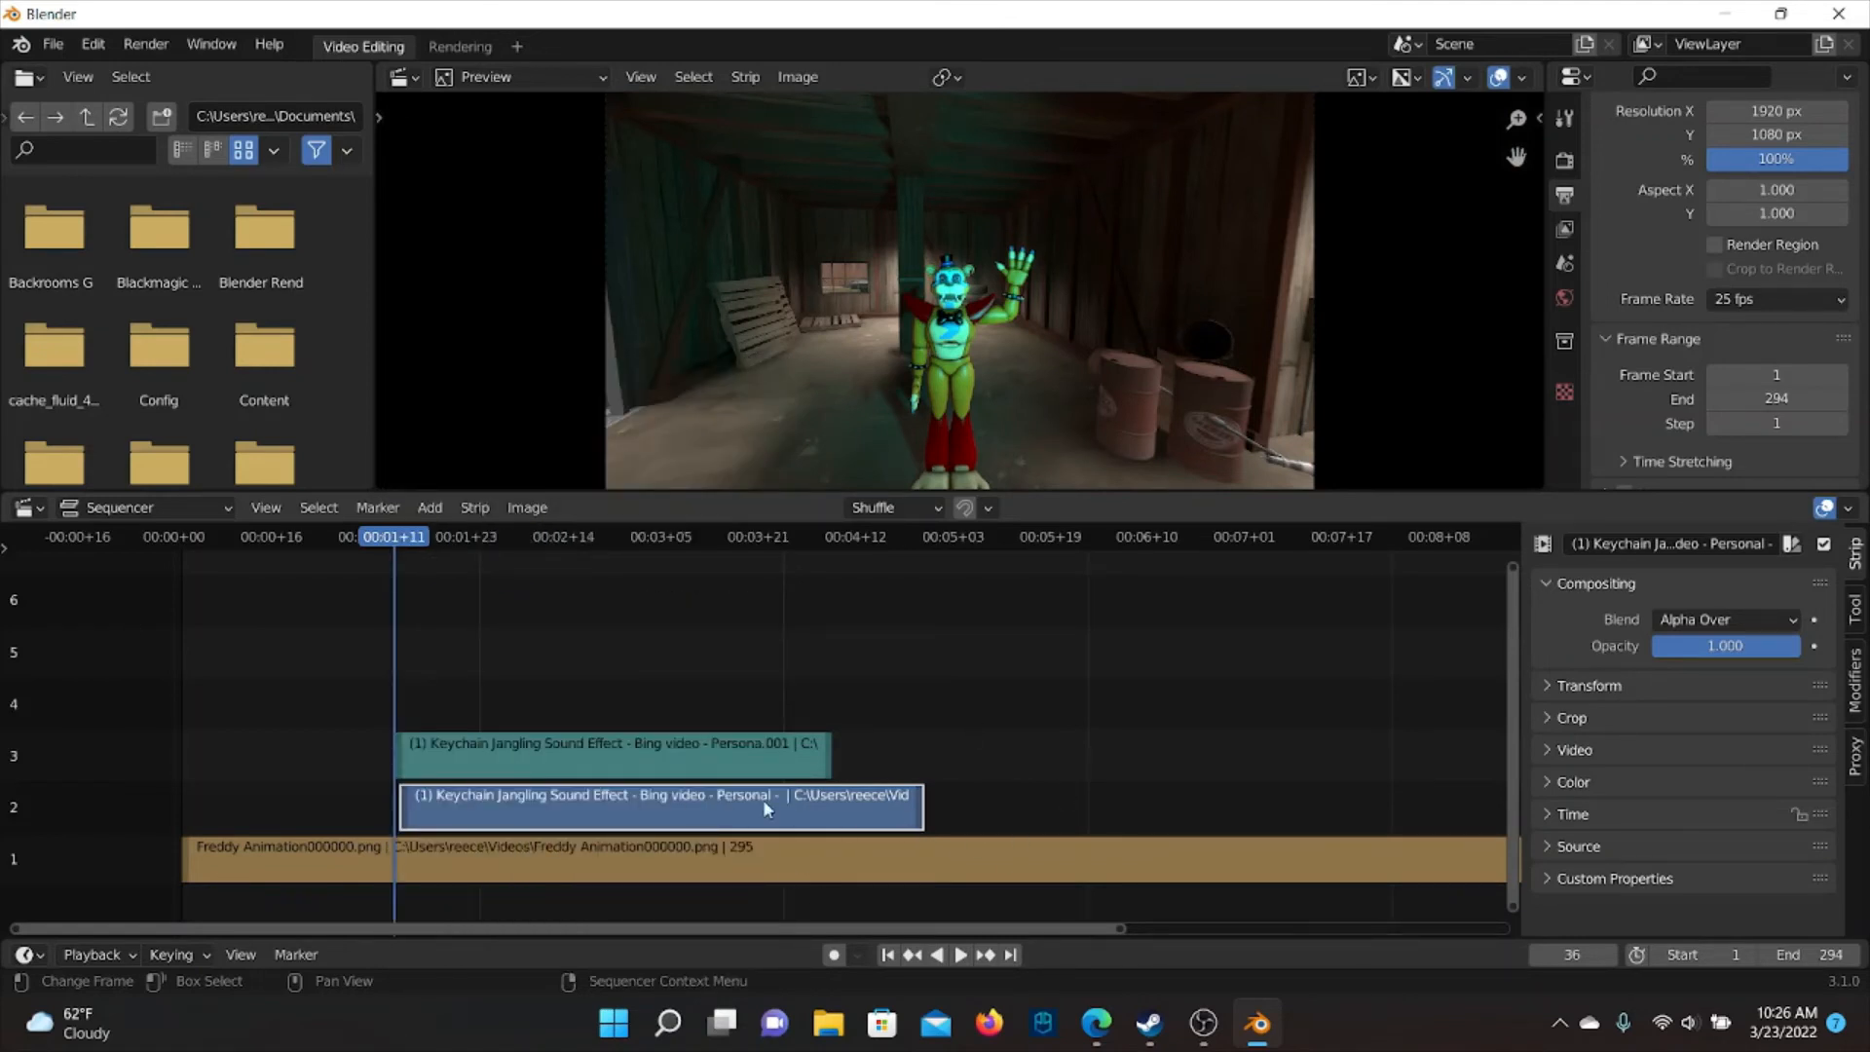
right_click(761, 814)
right_click(655, 812)
click(528, 541)
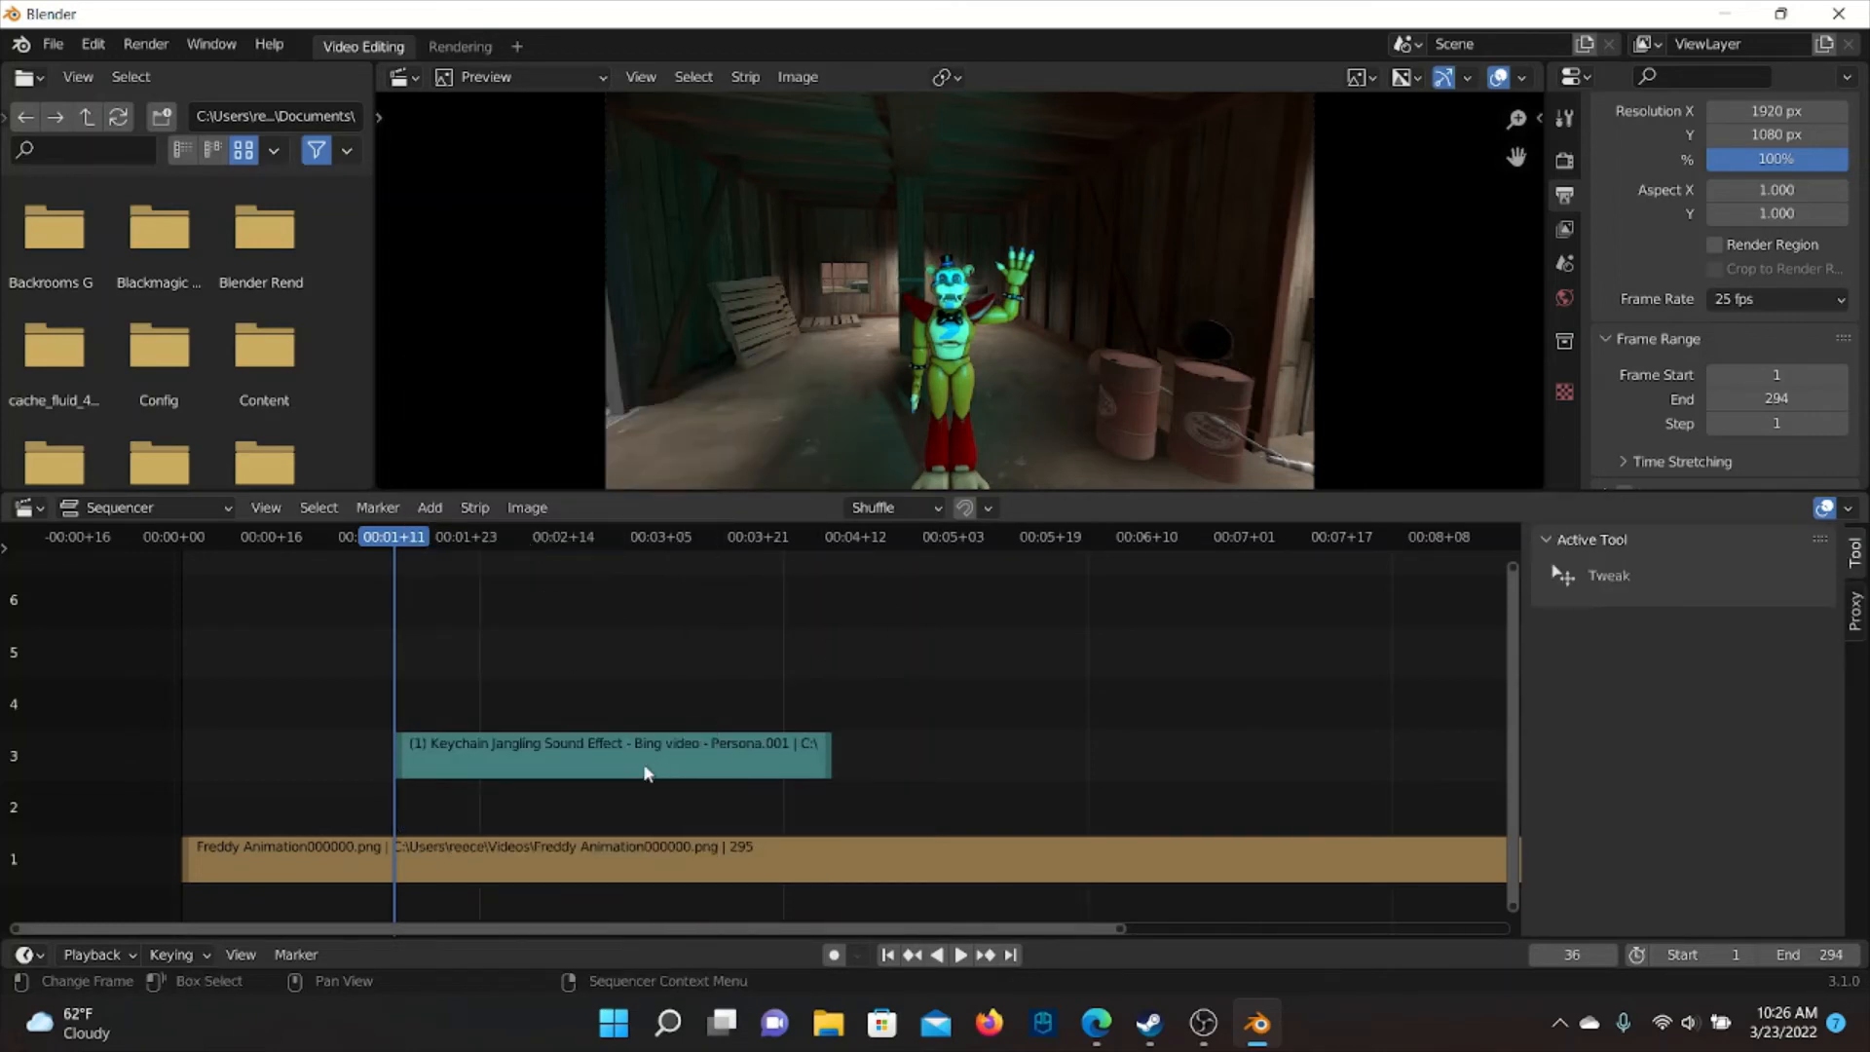
click(962, 955)
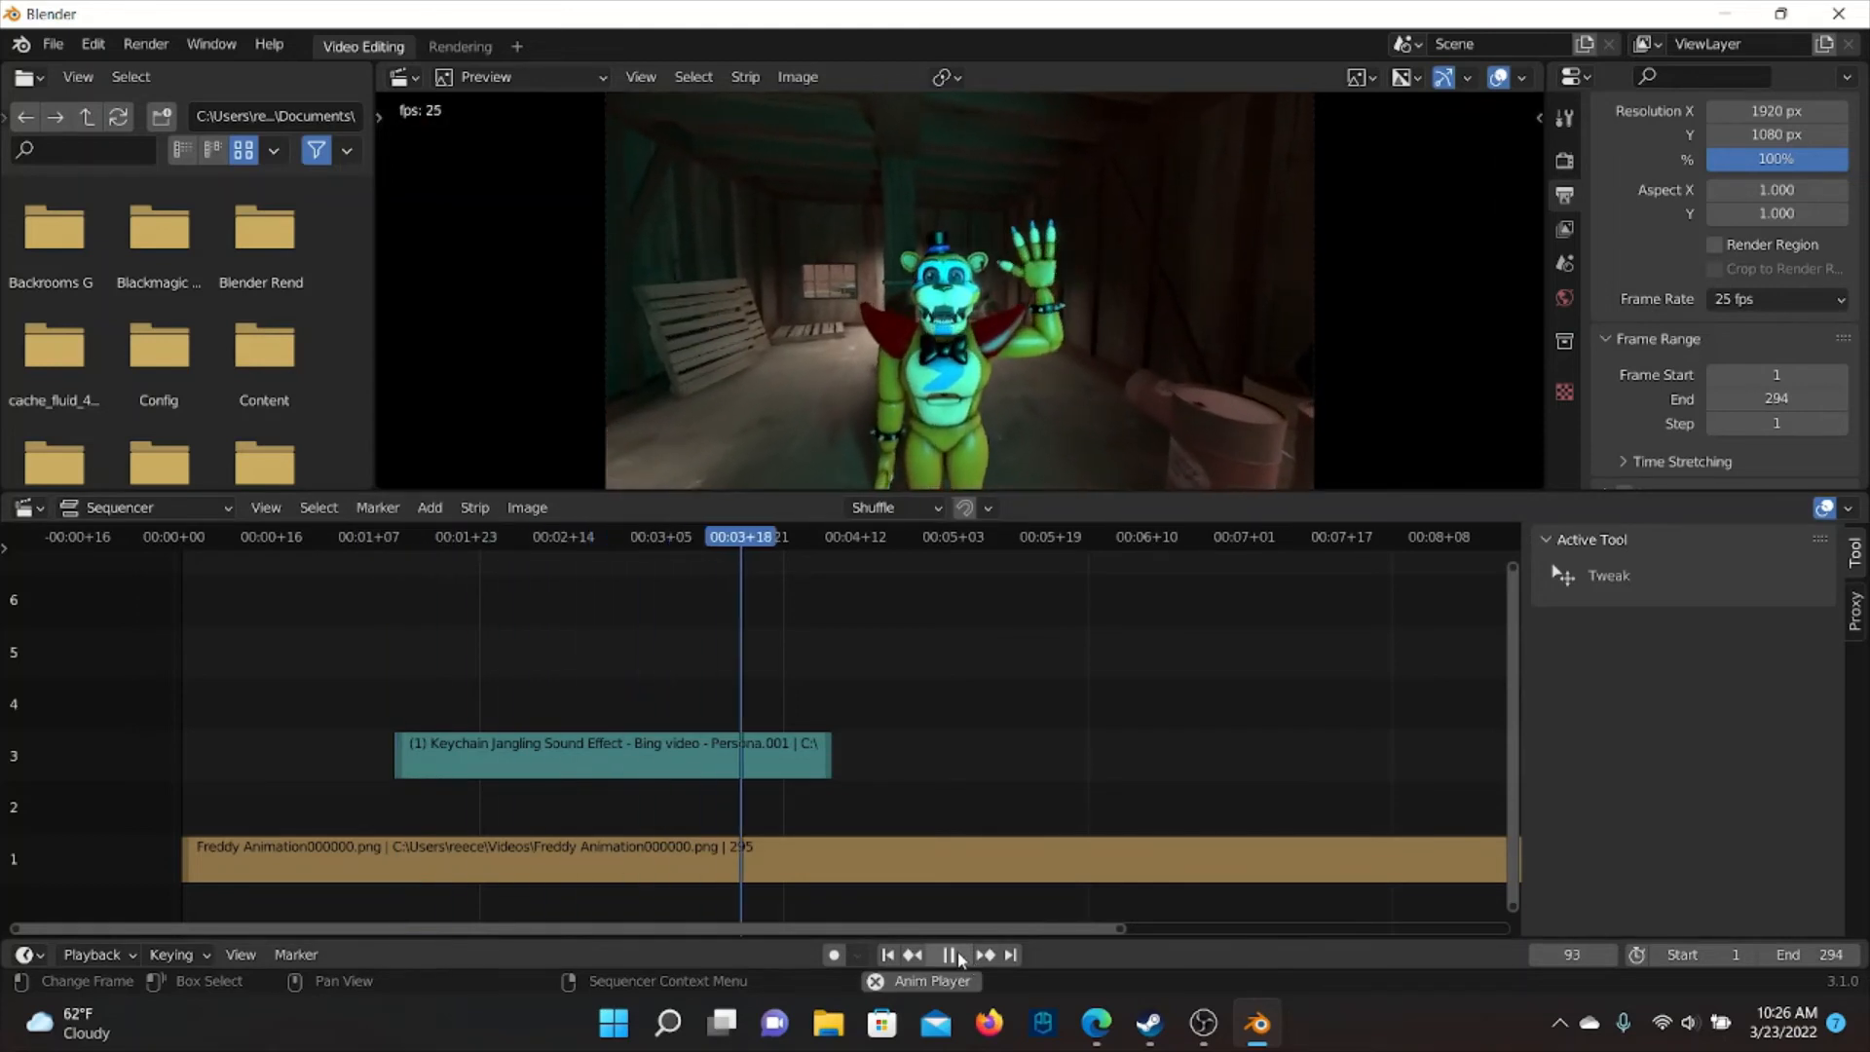
click(951, 955)
Trim the start of the keychain sound strip to frame 79 and play back the sequence from frame 78
click(508, 766)
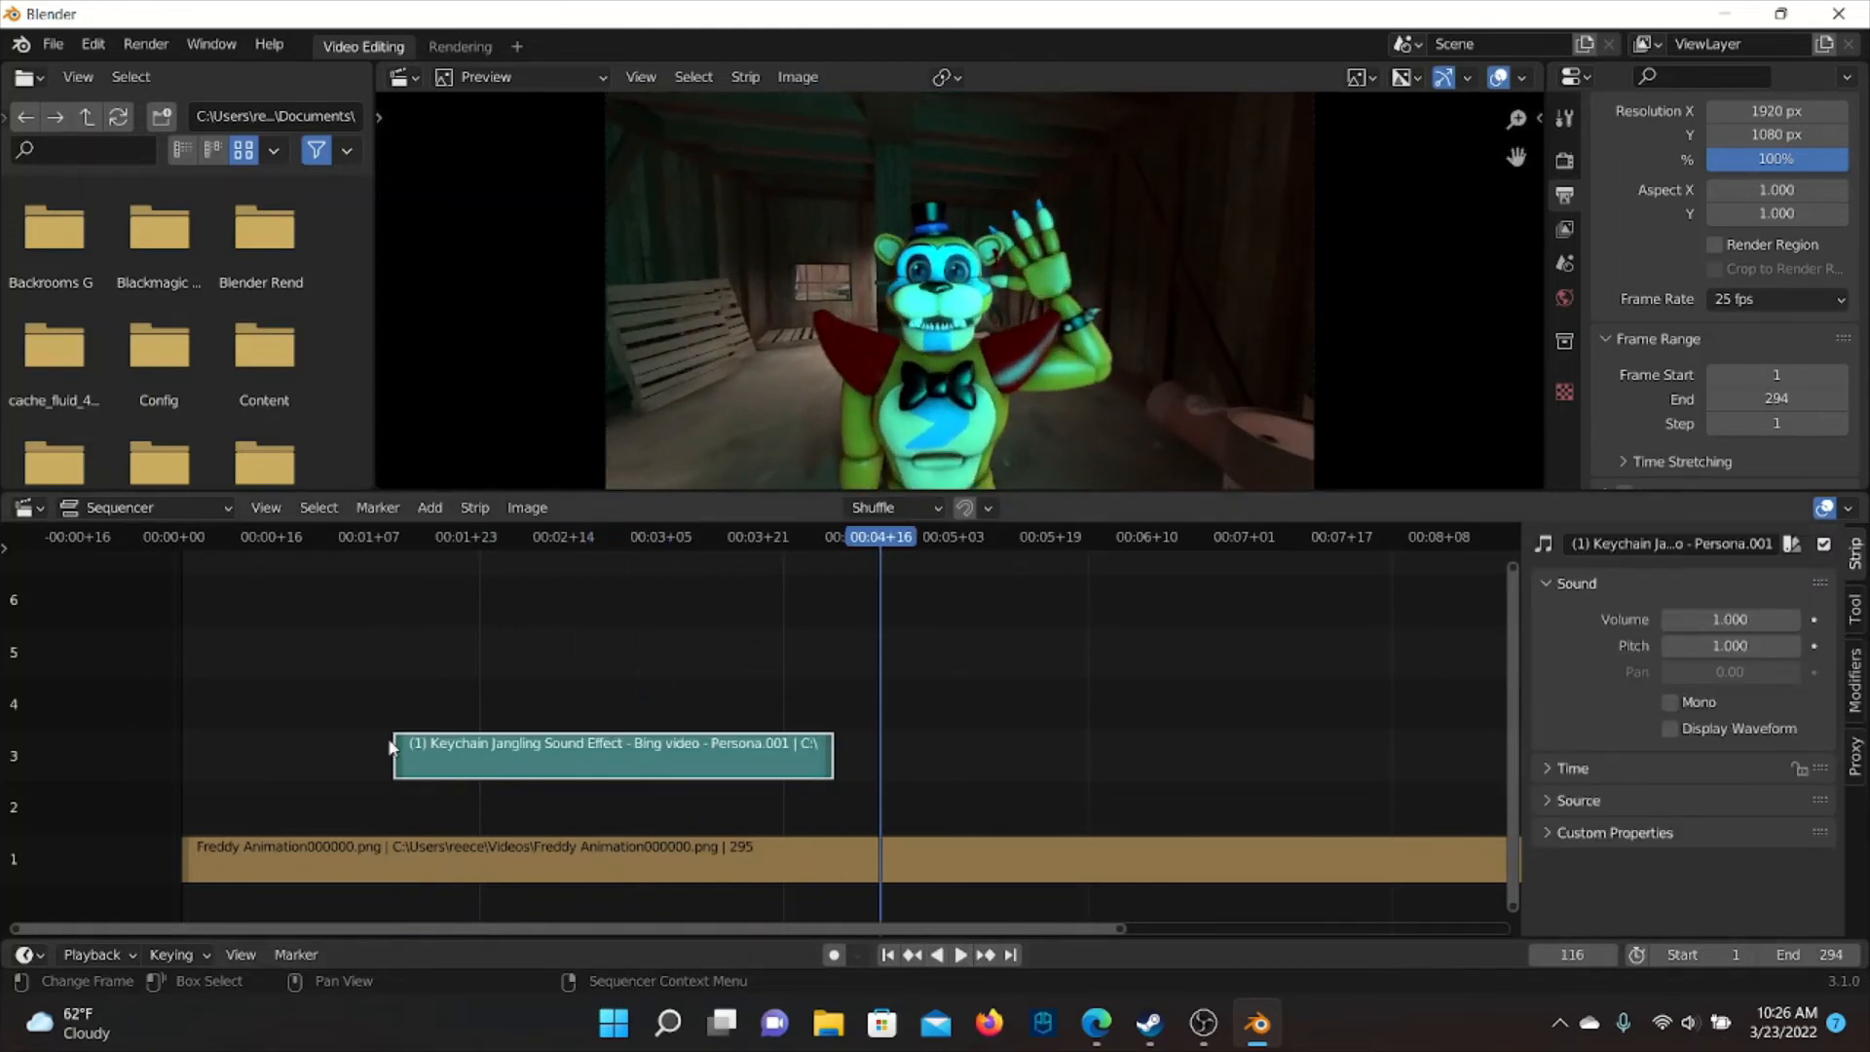
drag(398, 760, 627, 760)
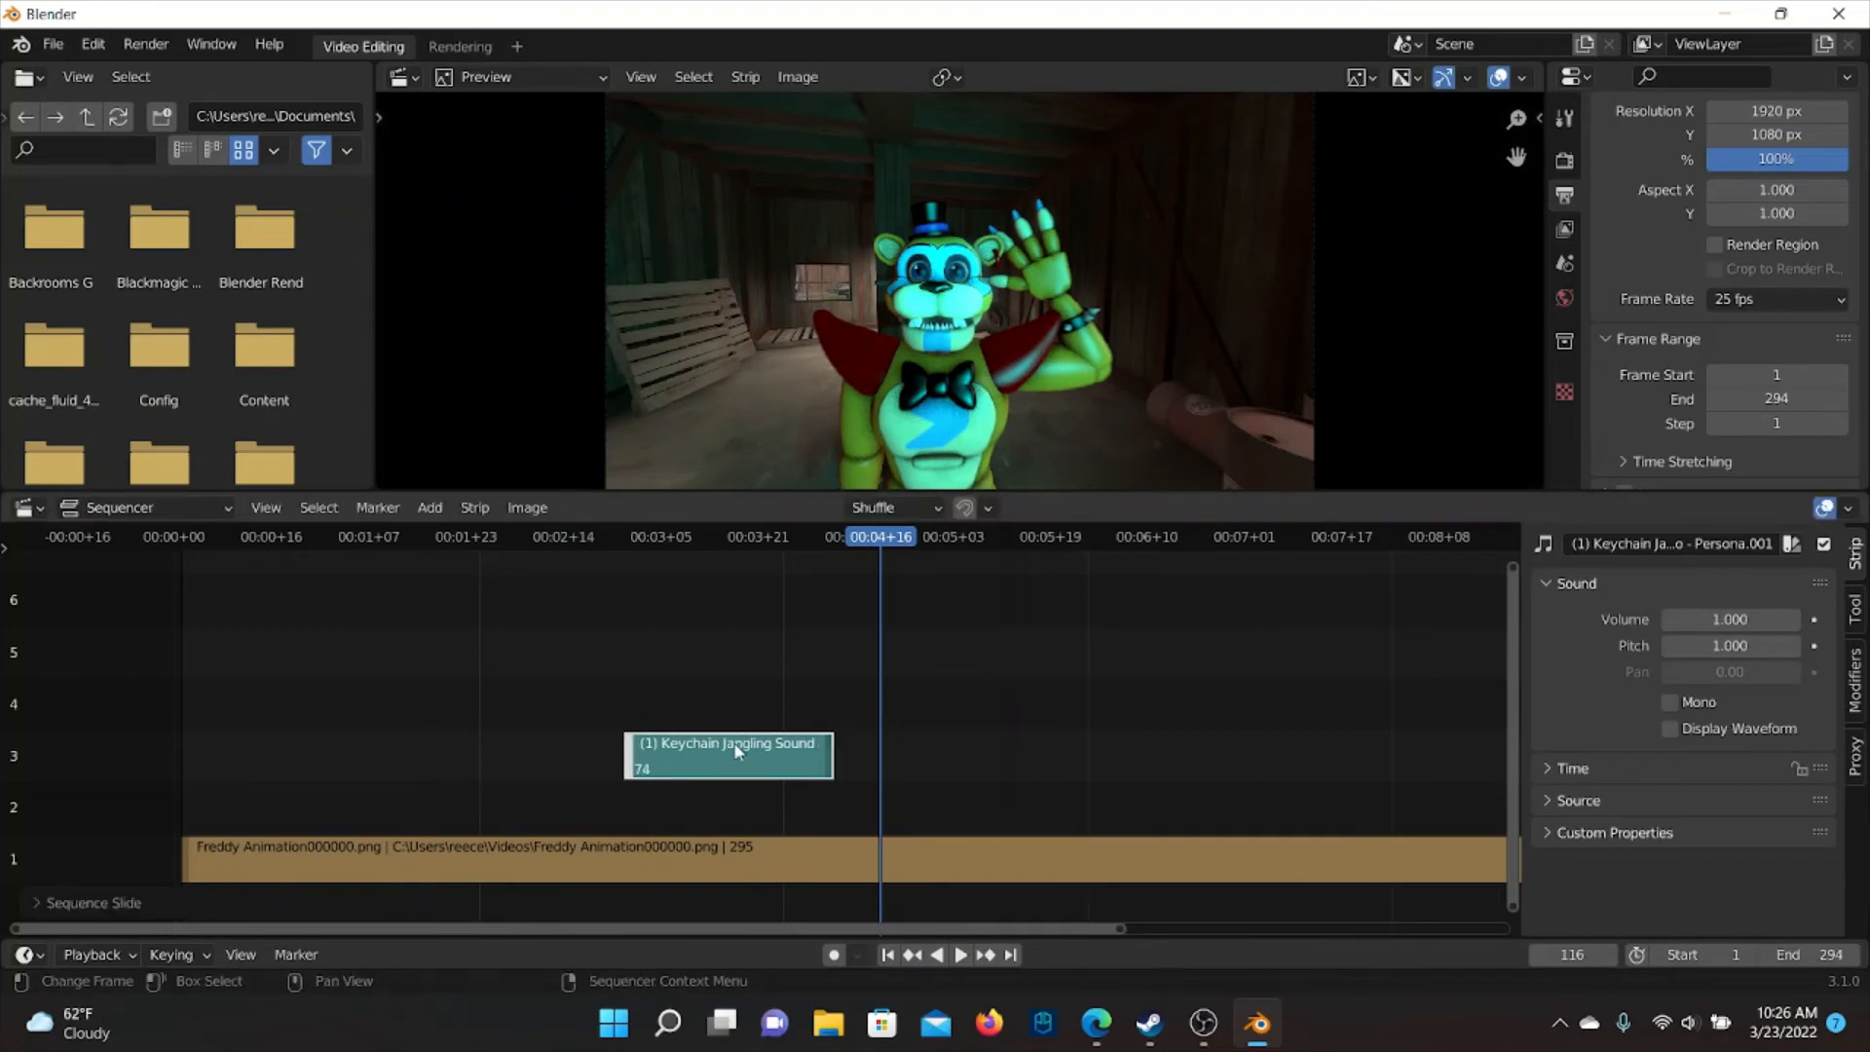
key(g)
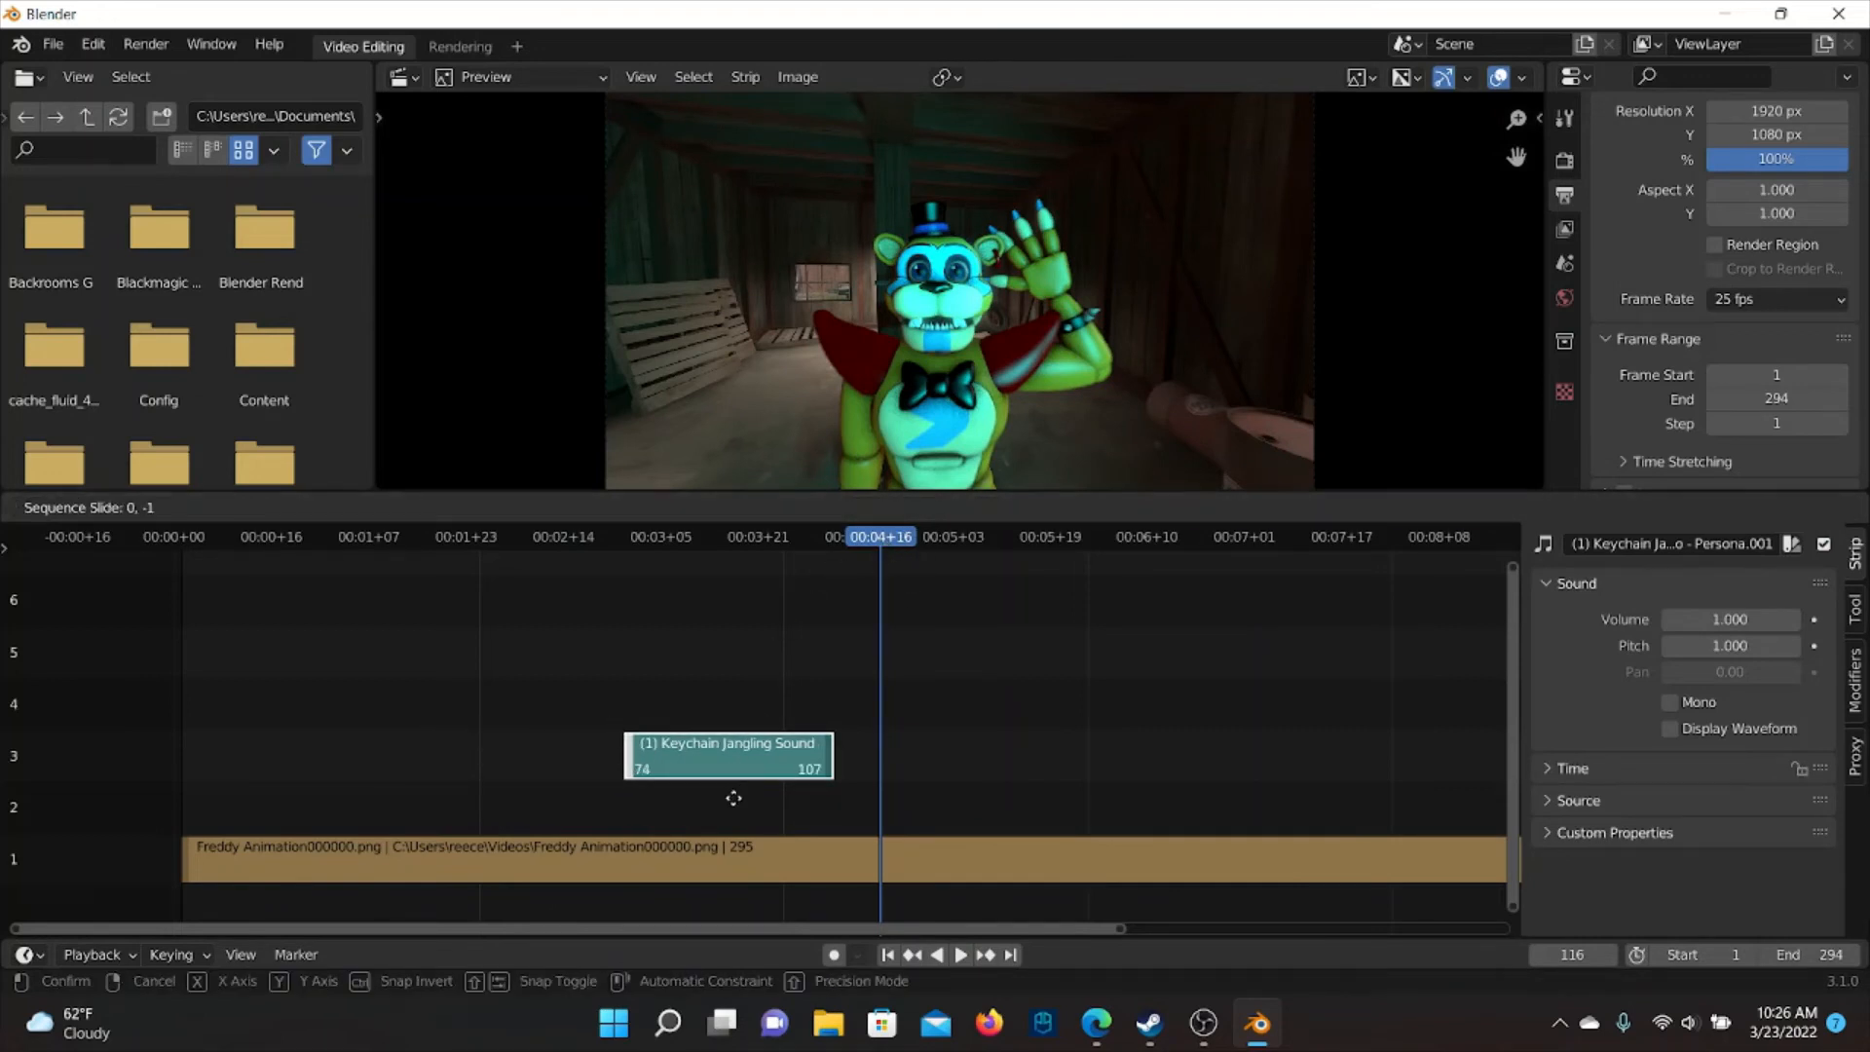
click(763, 805)
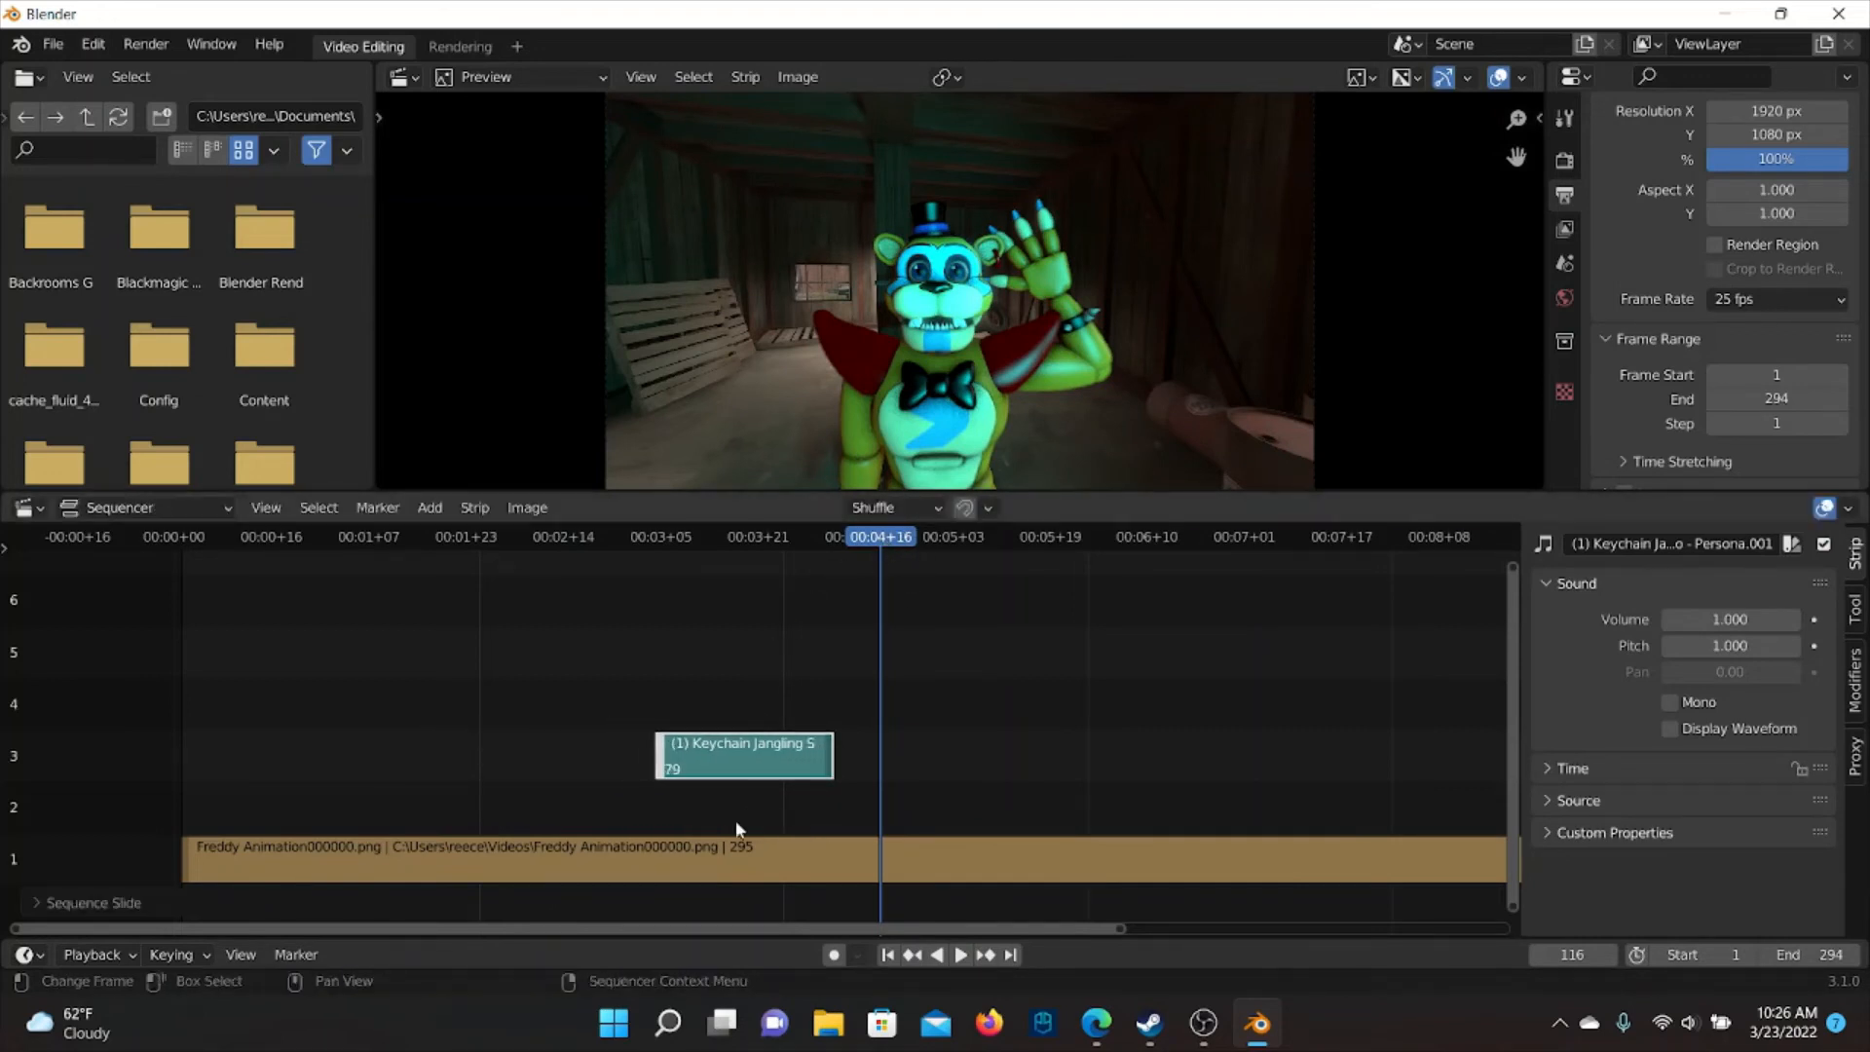
click(860, 645)
drag(875, 541, 657, 563)
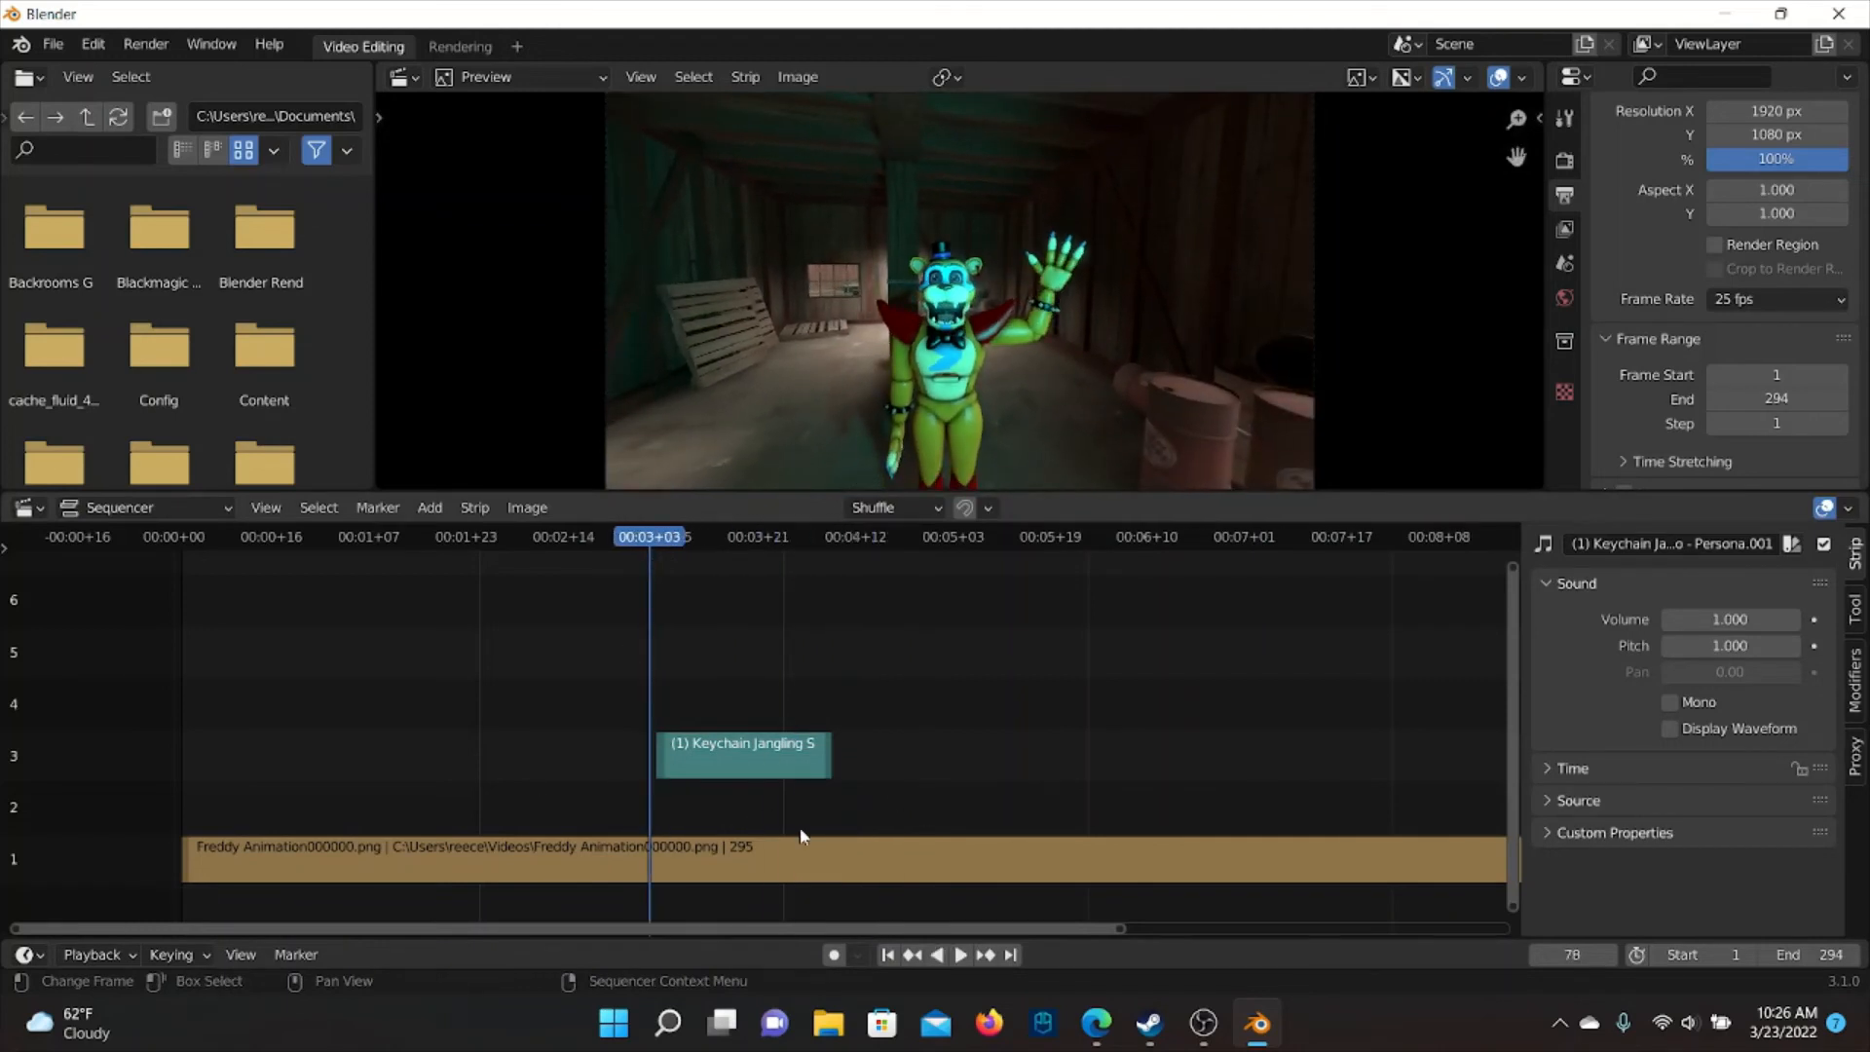
click(961, 955)
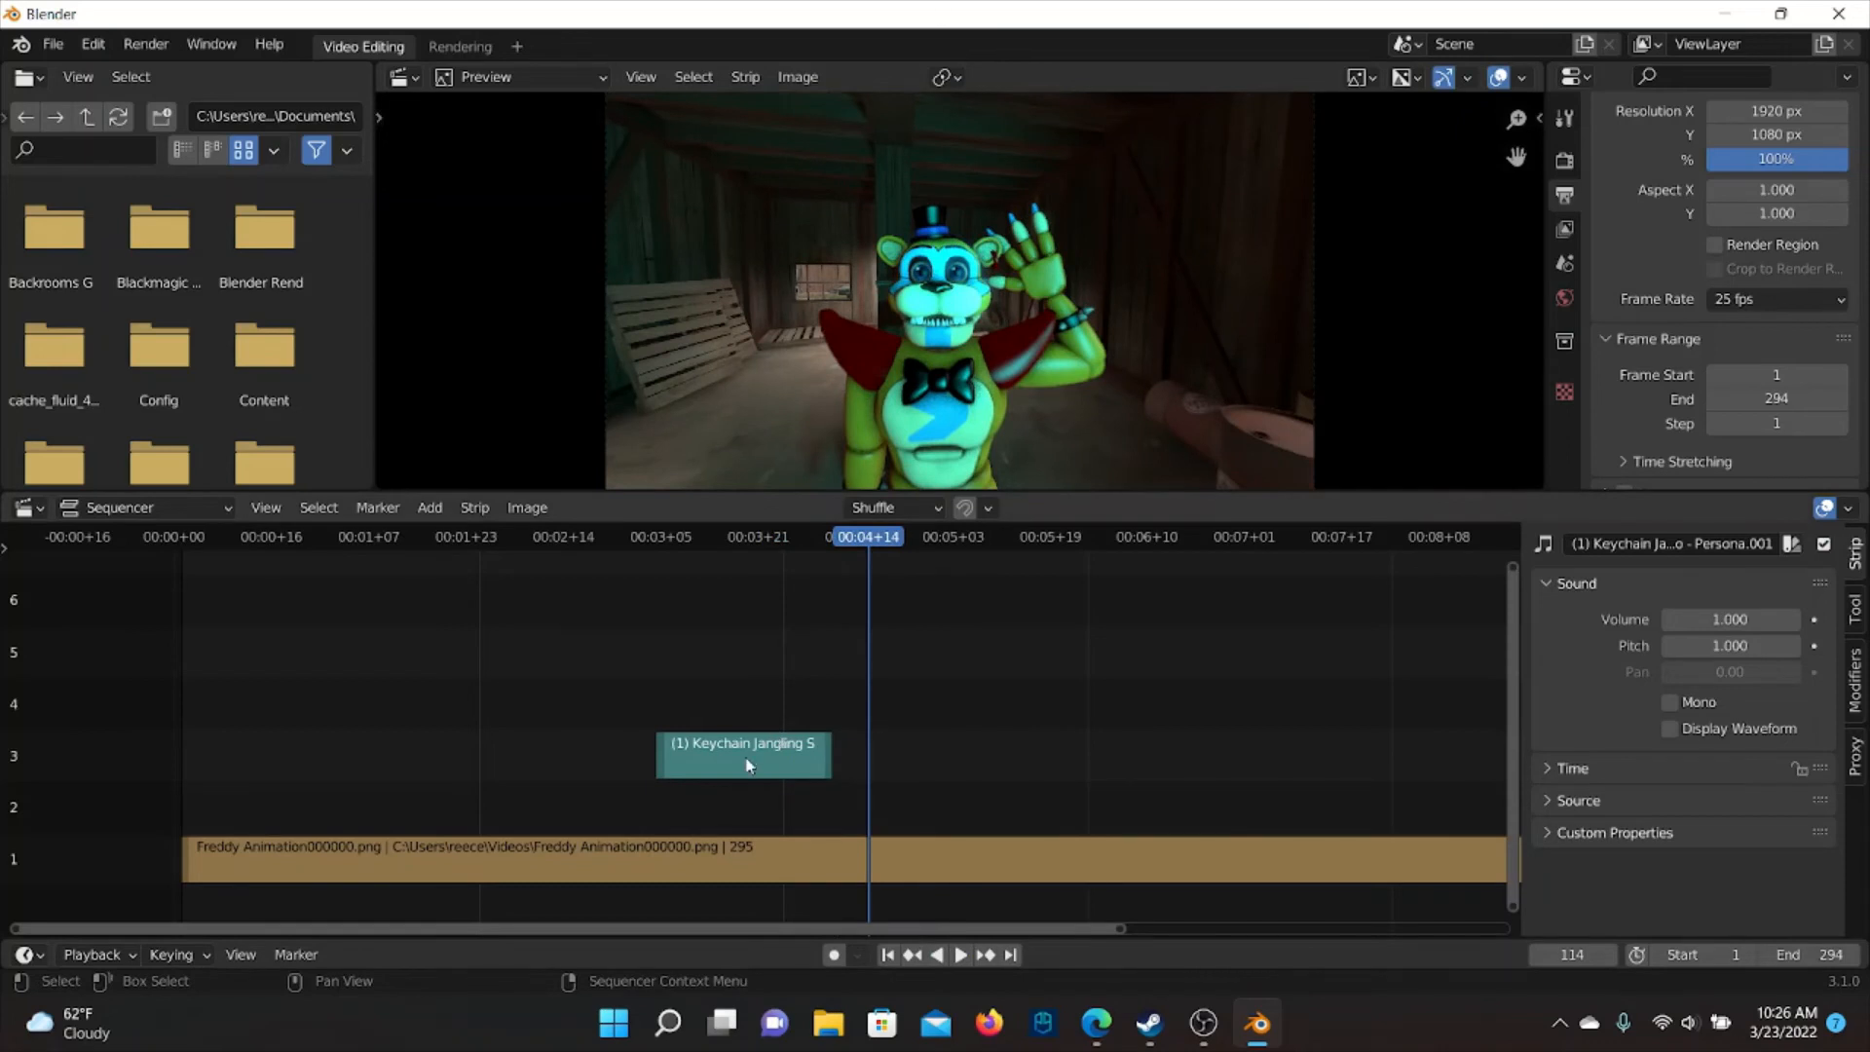
Move the keychain sound strip to channel 2, about ten frames earlier, and review the sequence from frame 51 to frame 130
drag(748, 766, 686, 817)
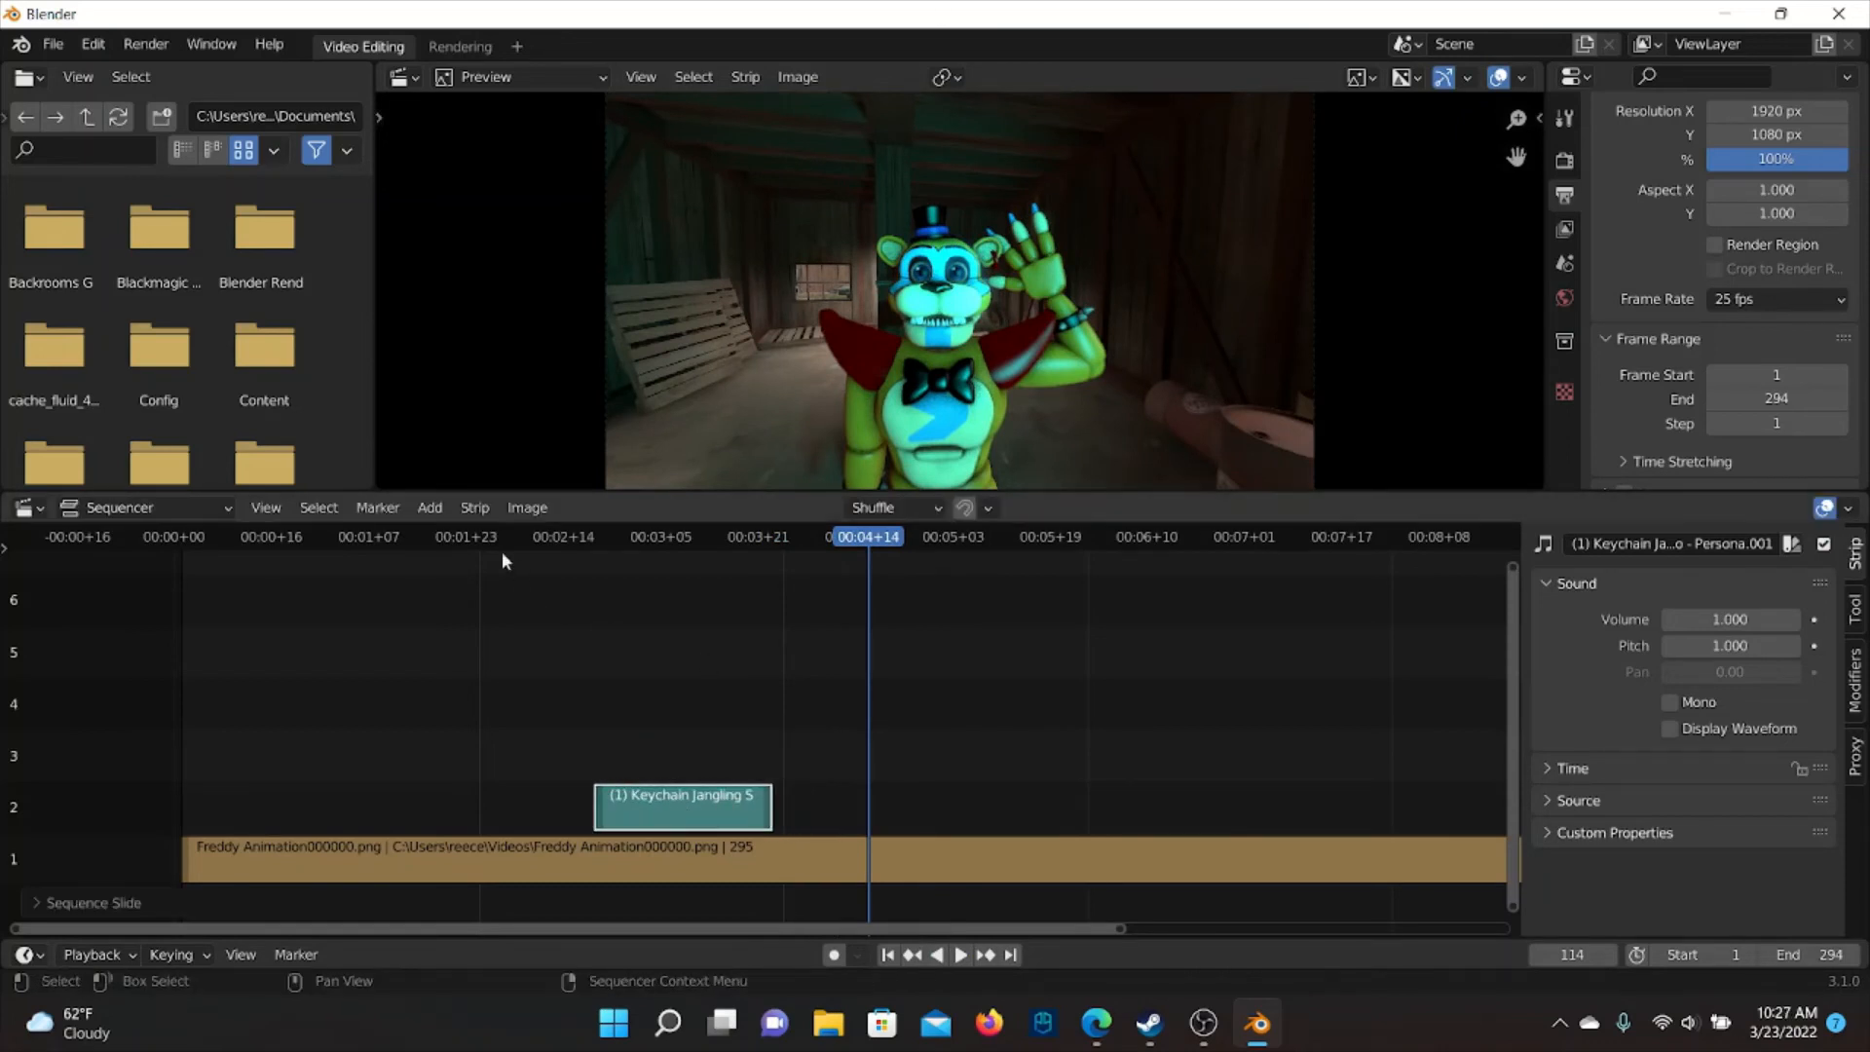
click(484, 543)
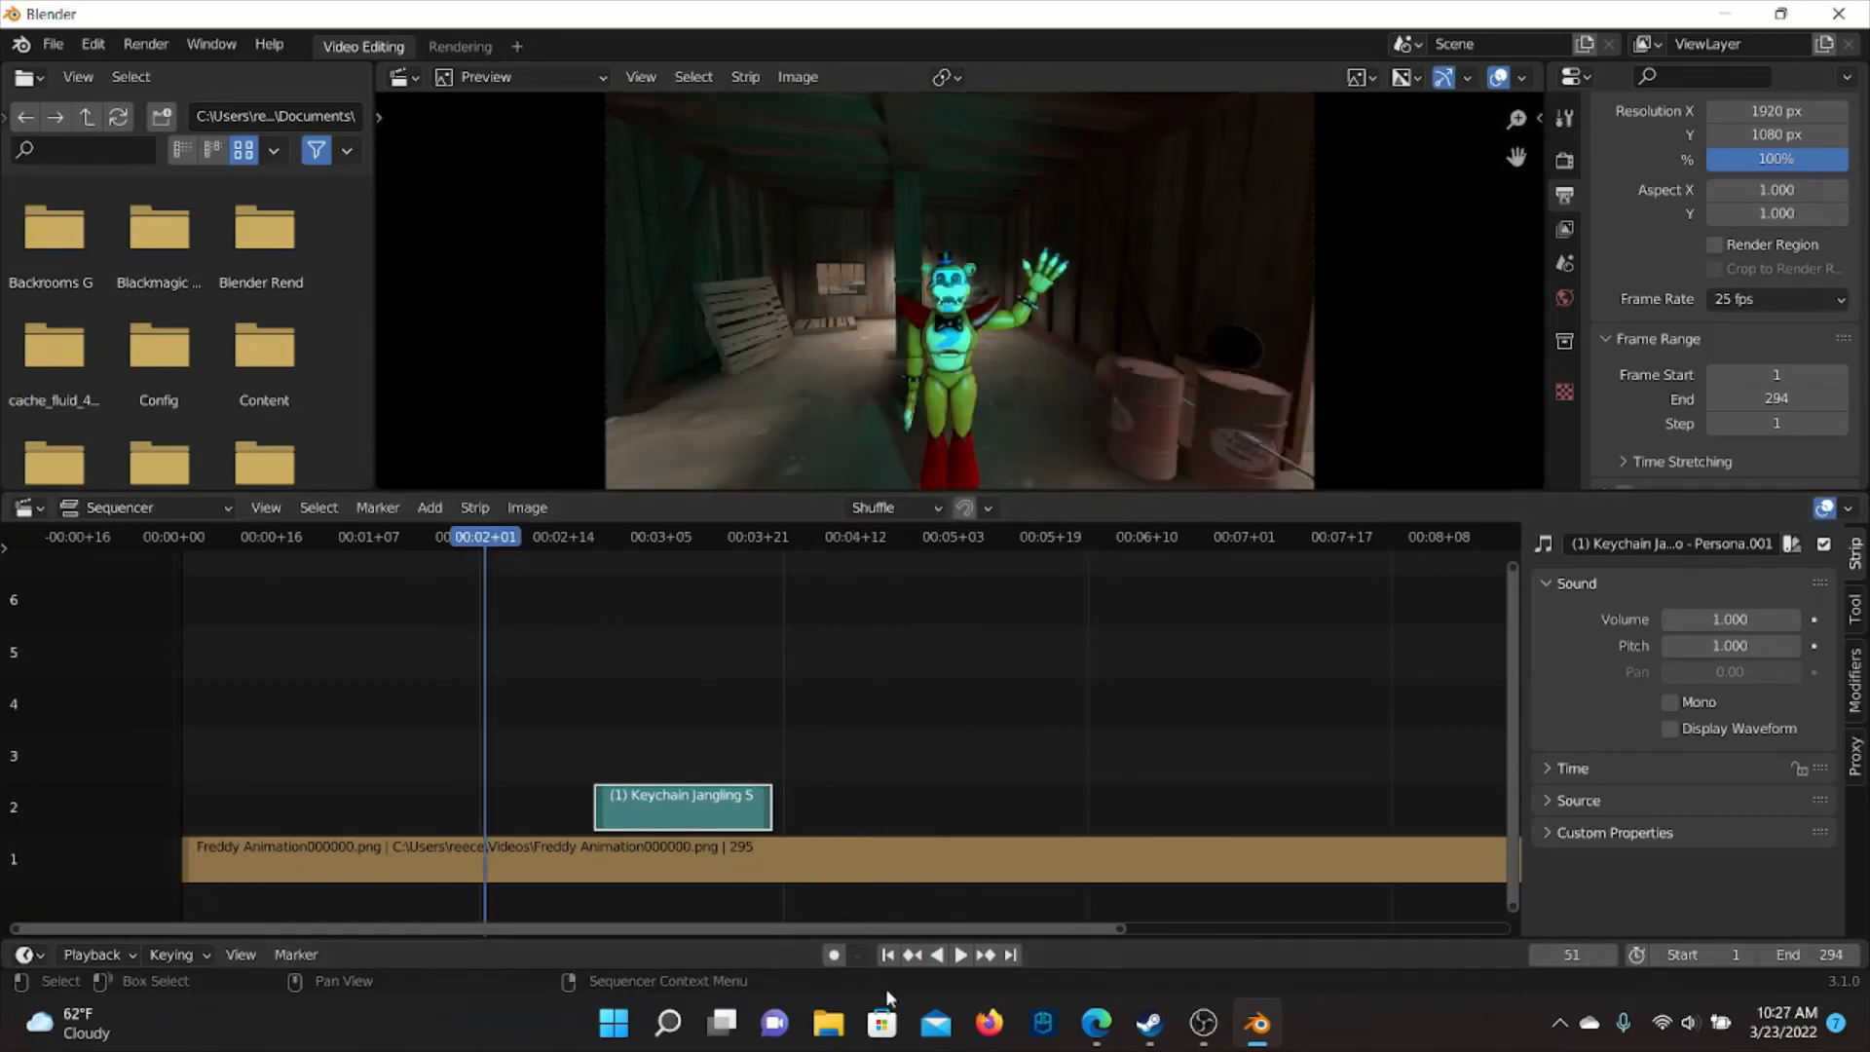
click(961, 955)
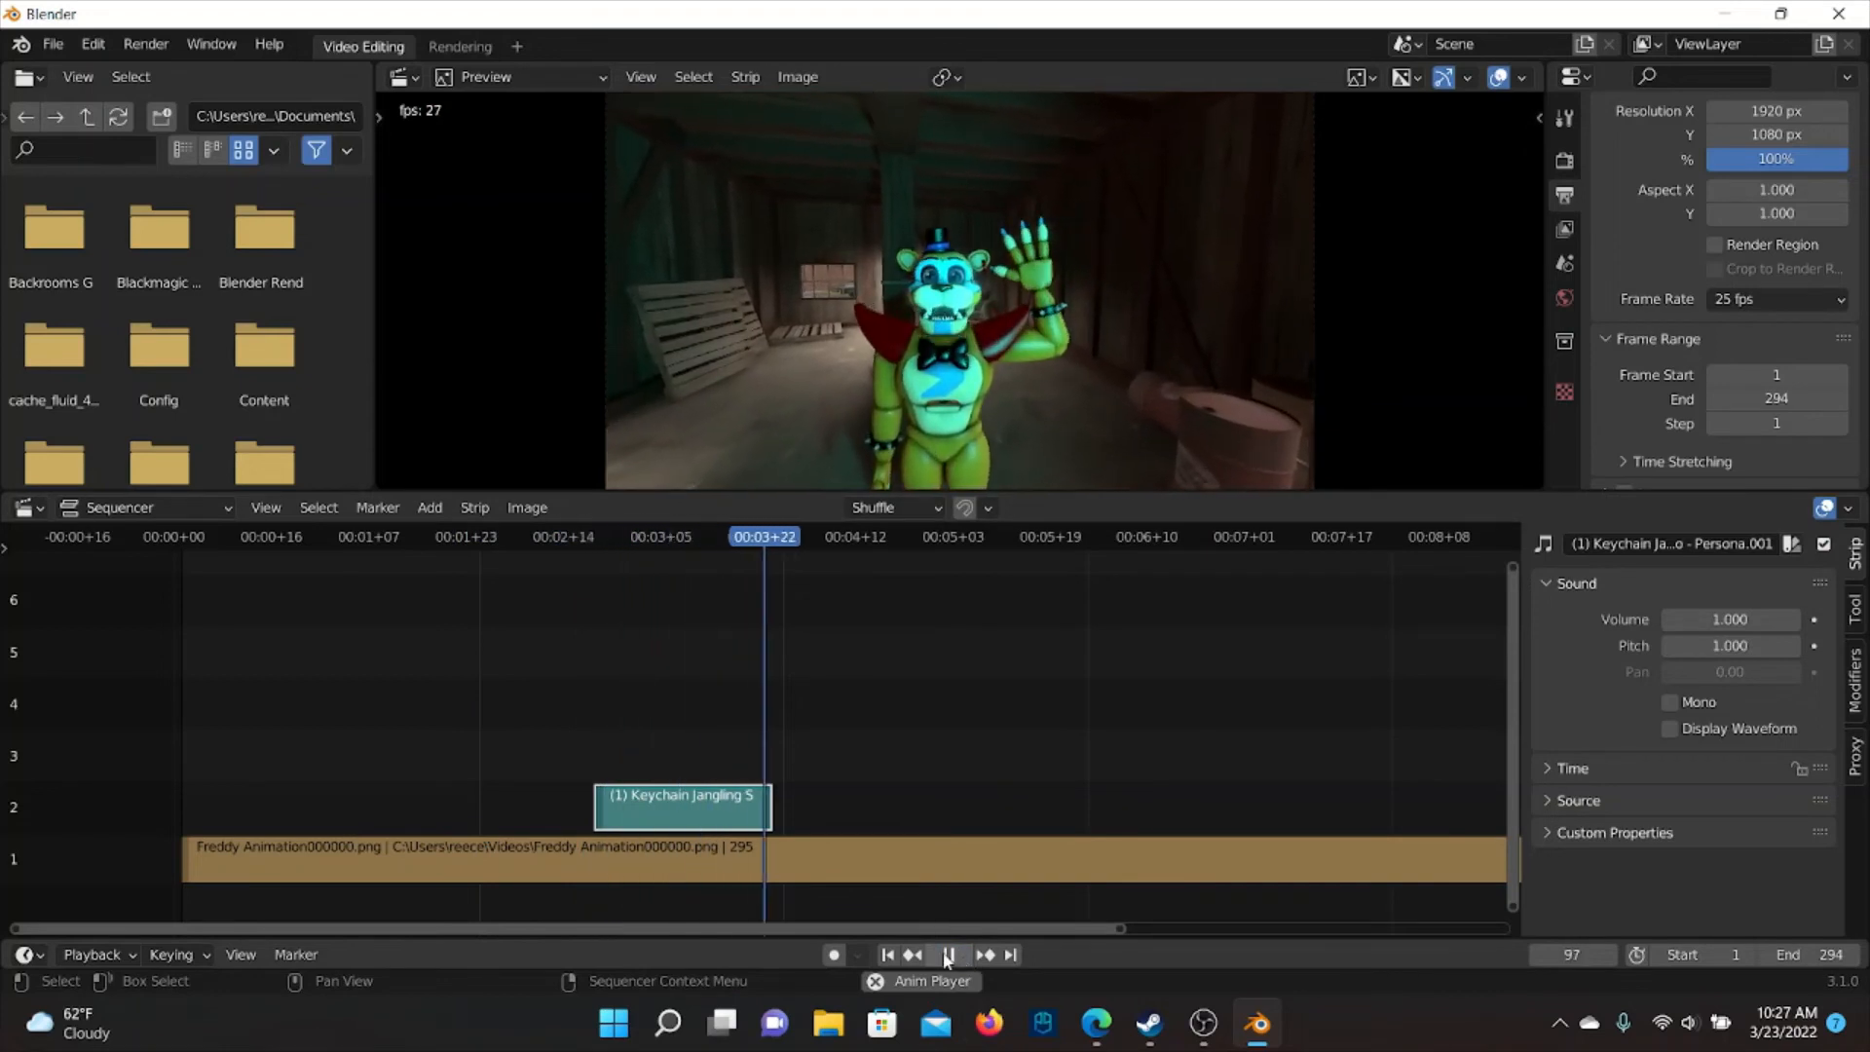
click(949, 955)
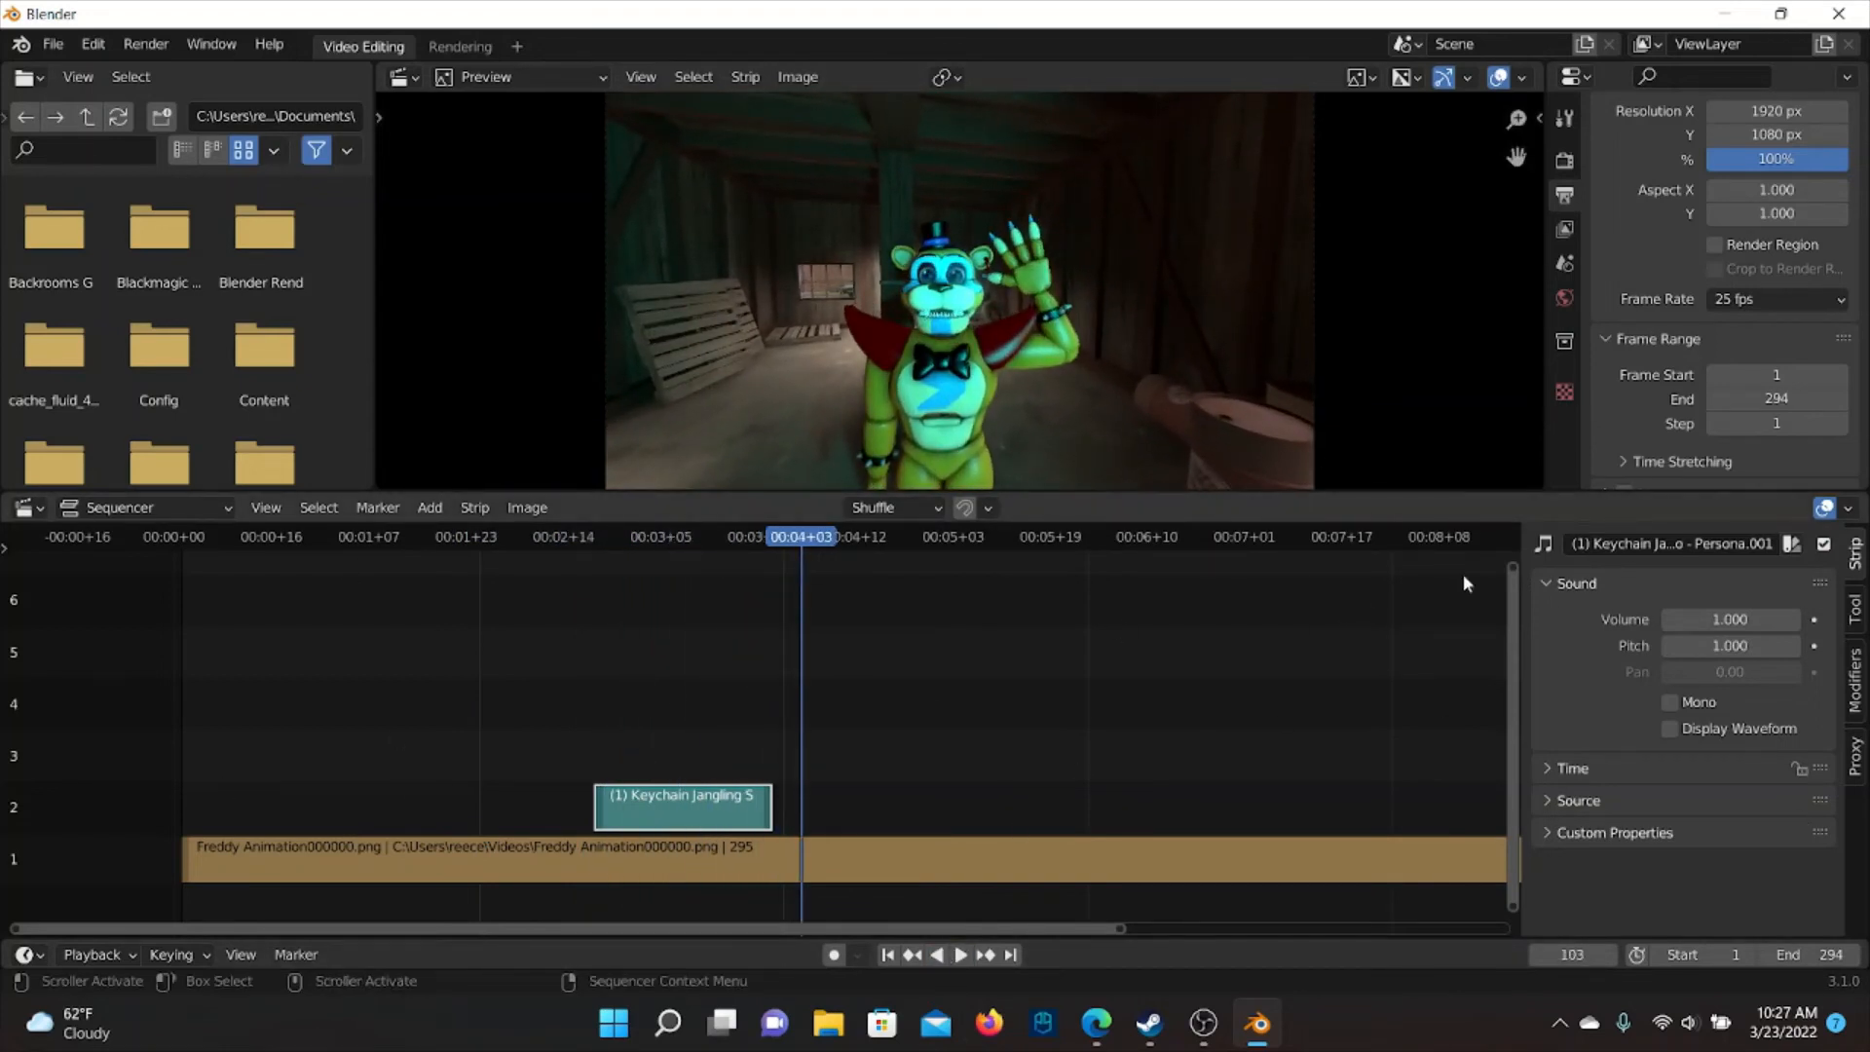
drag(812, 543, 951, 840)
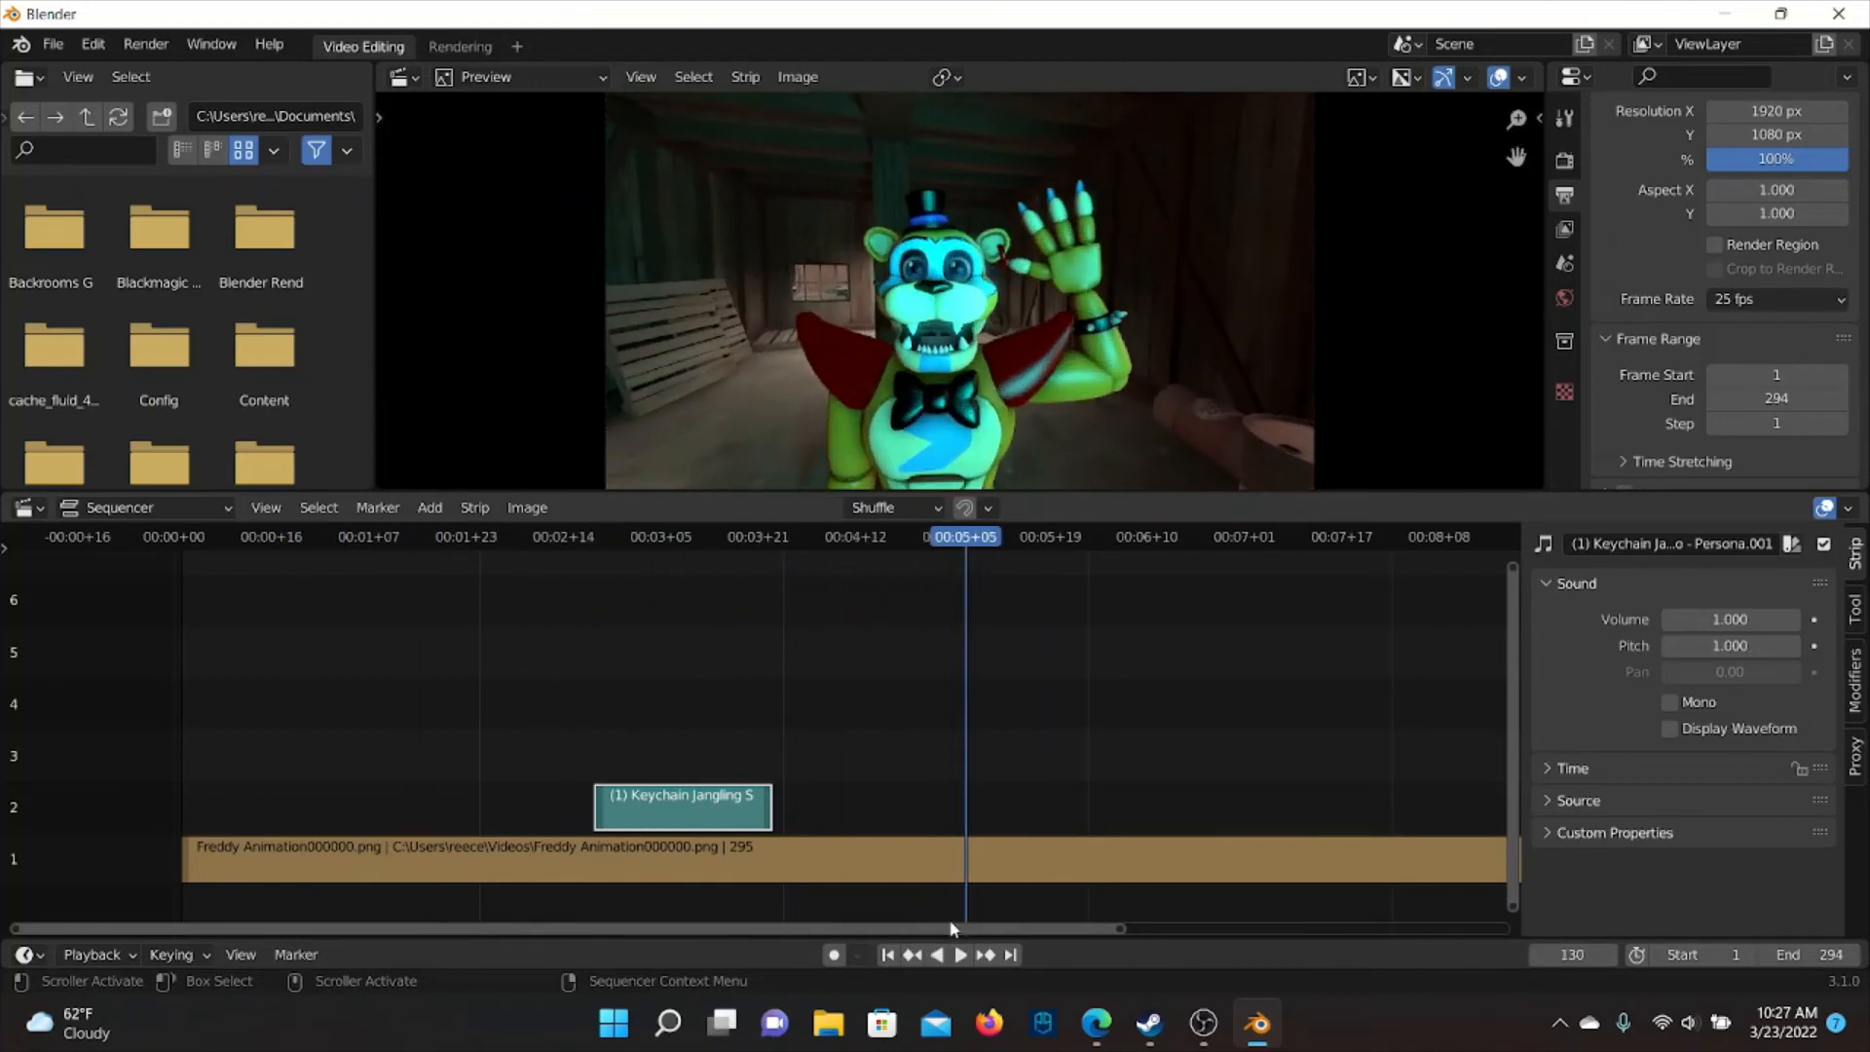
drag(952, 933, 995, 904)
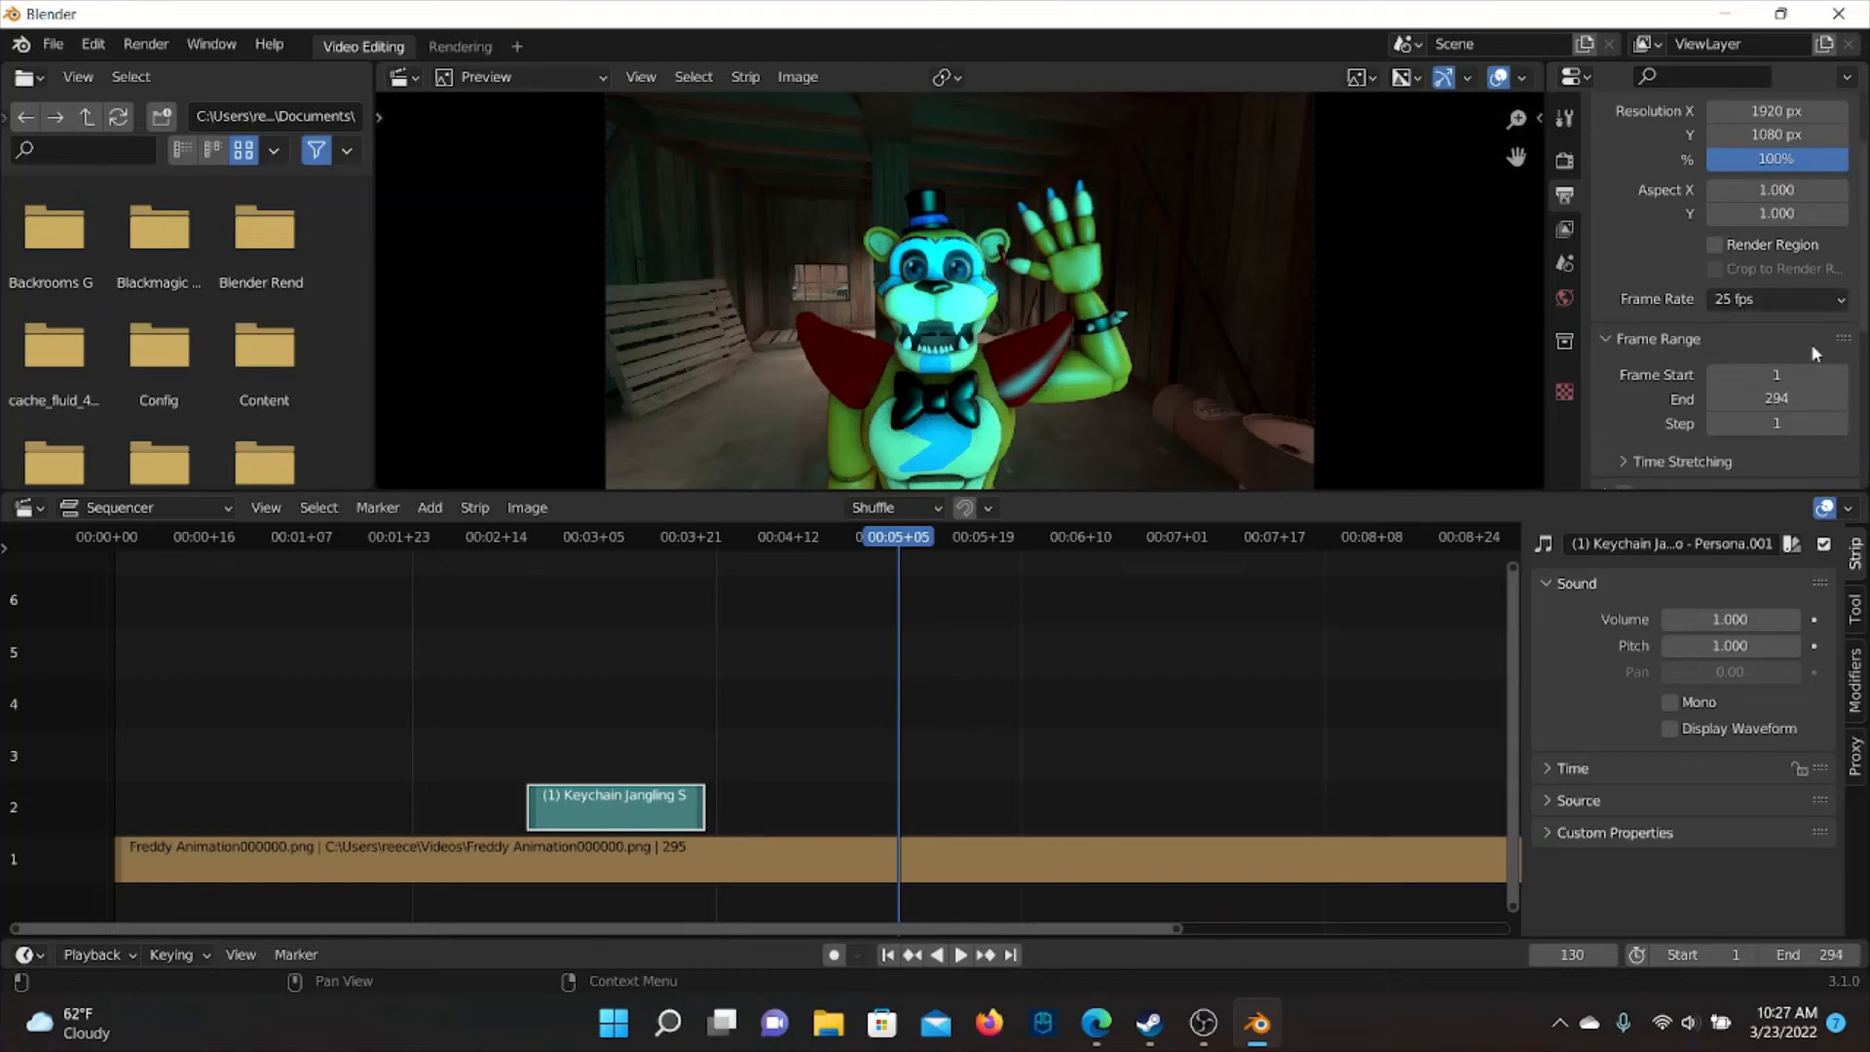
Set the render output path to a file named "Freddy animation" in the Videos folder, keeping FFmpeg Video as the file format
scroll(1704, 385, down, 3)
scroll(1705, 322, down, 2)
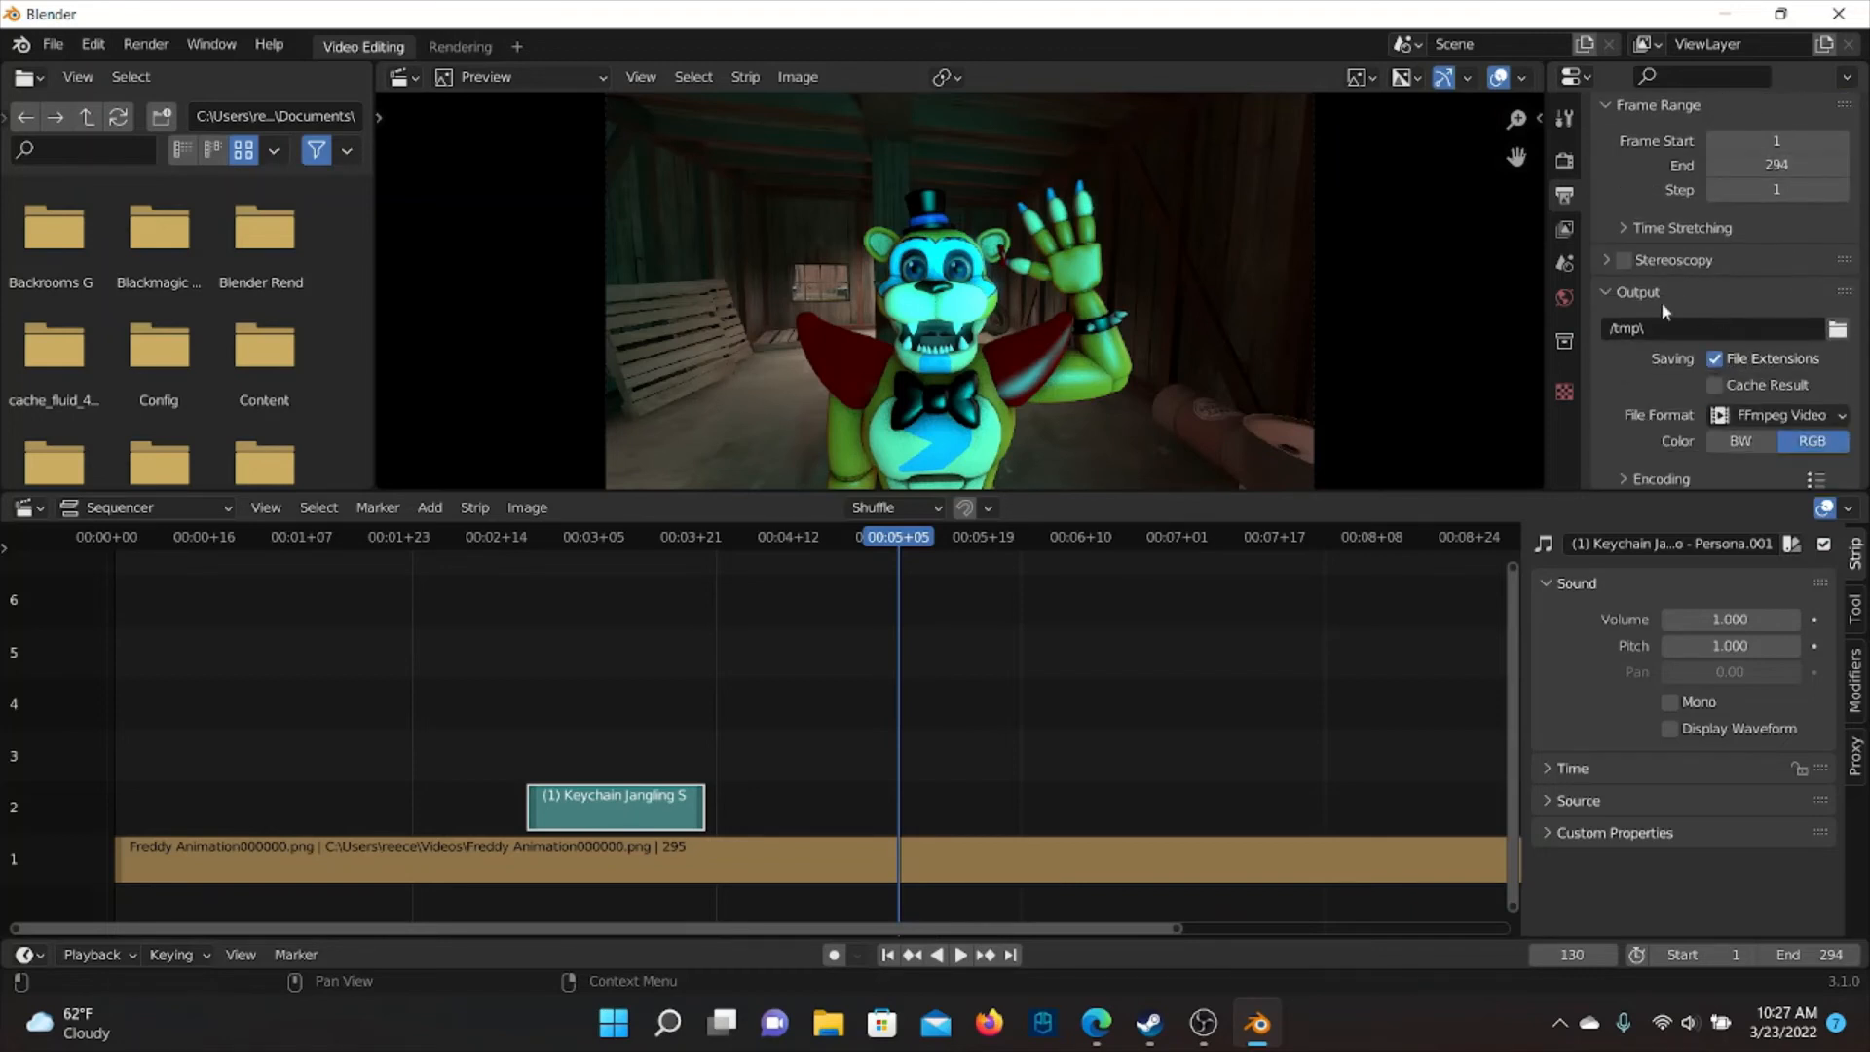
scroll(1738, 305, down, 3)
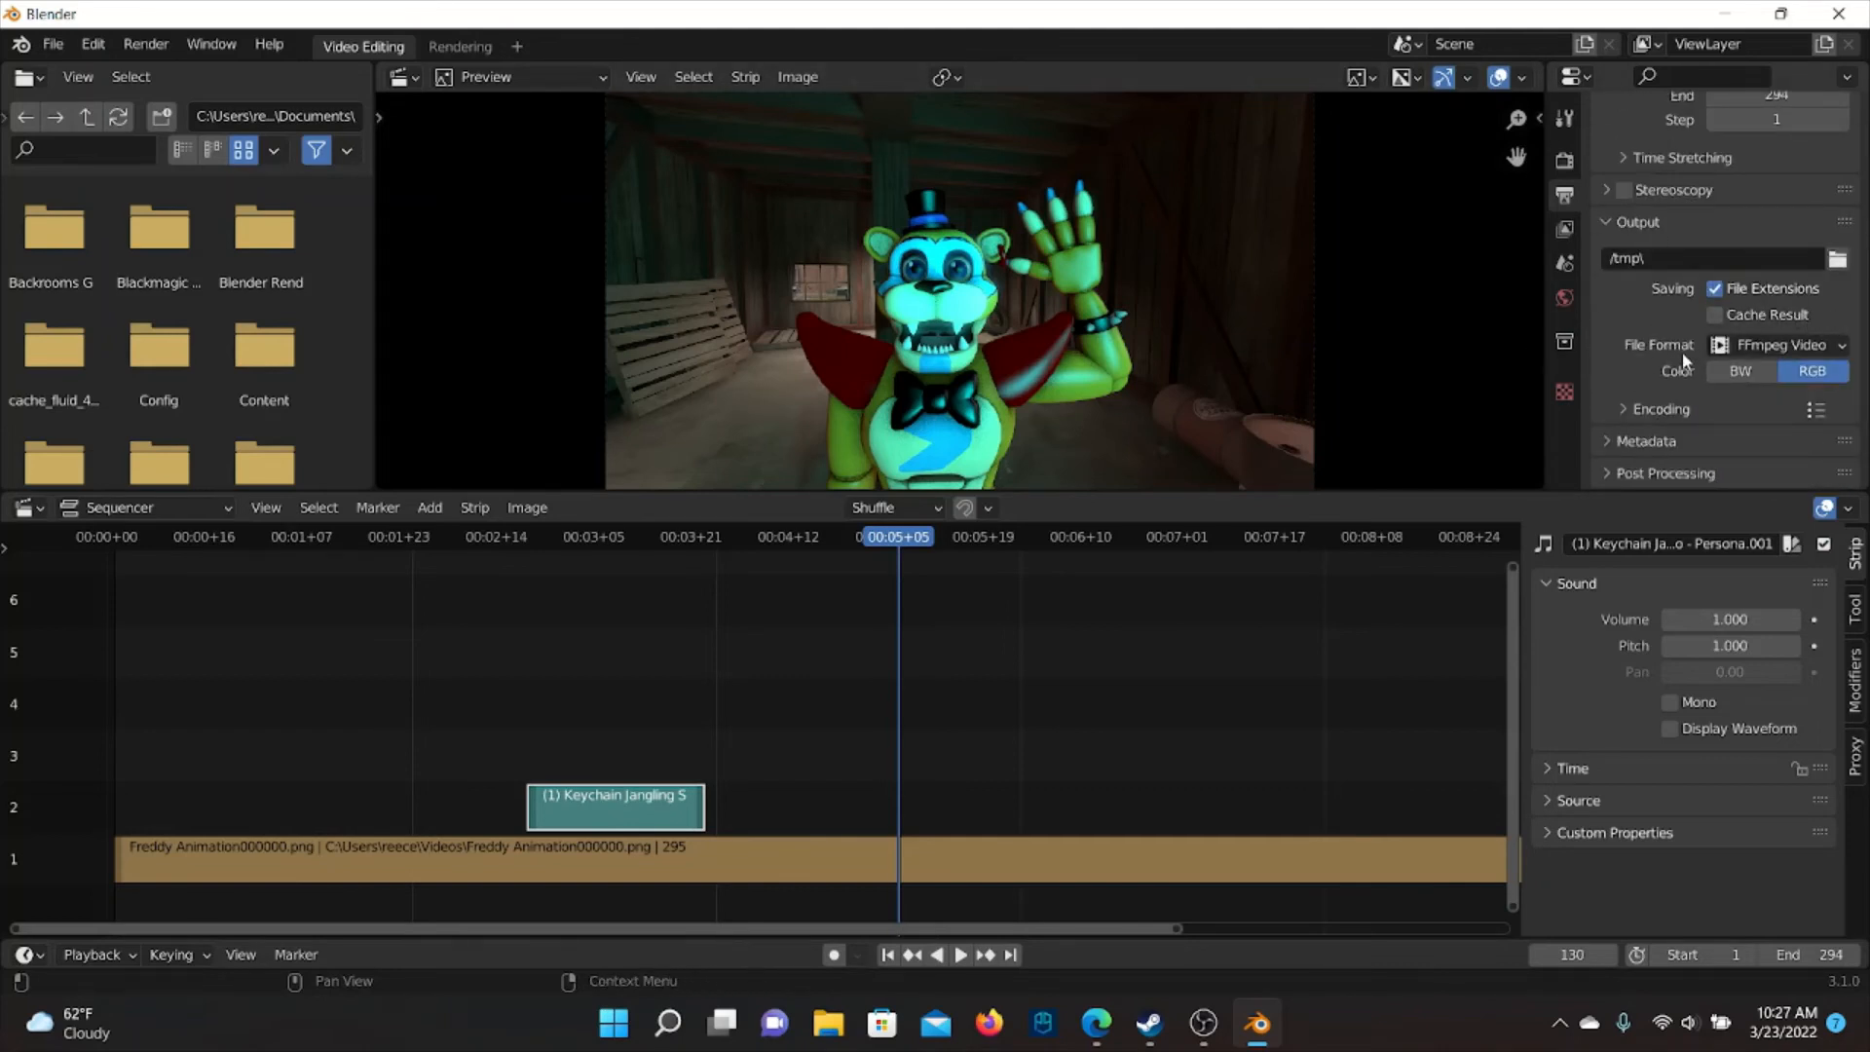
click(1778, 347)
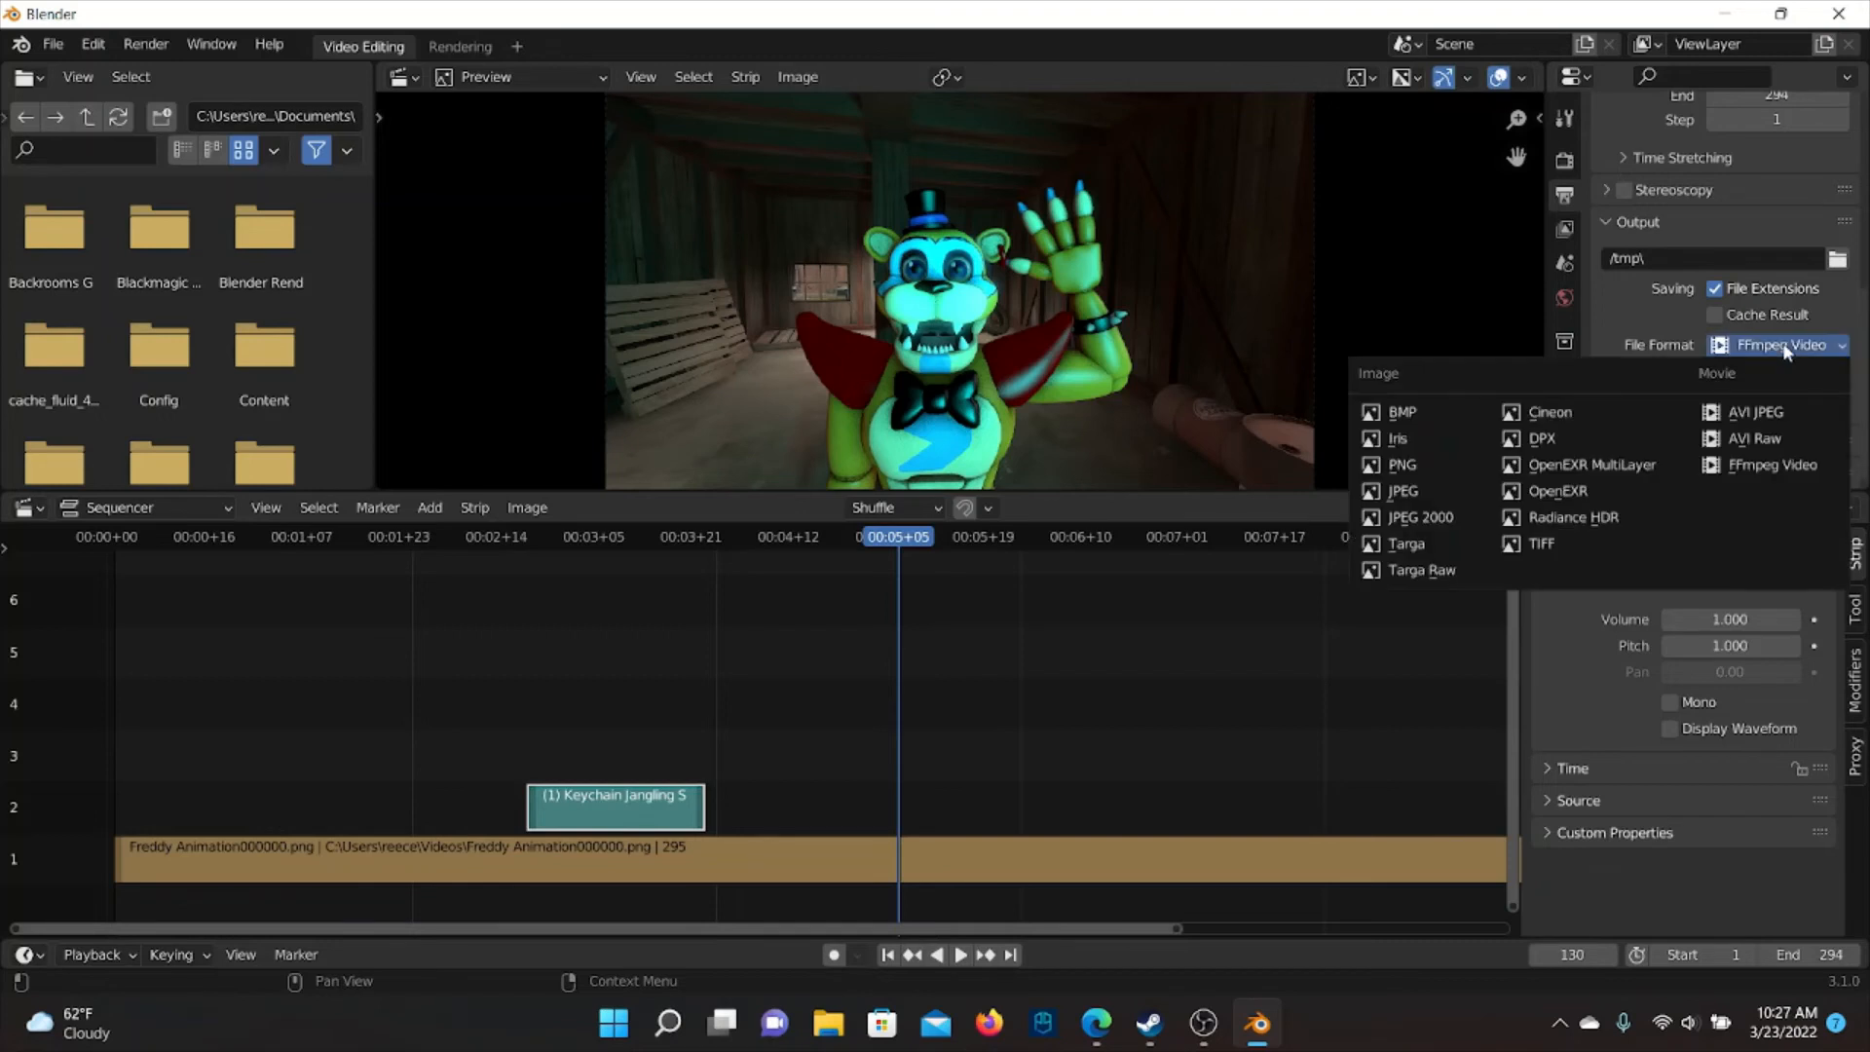
click(1788, 348)
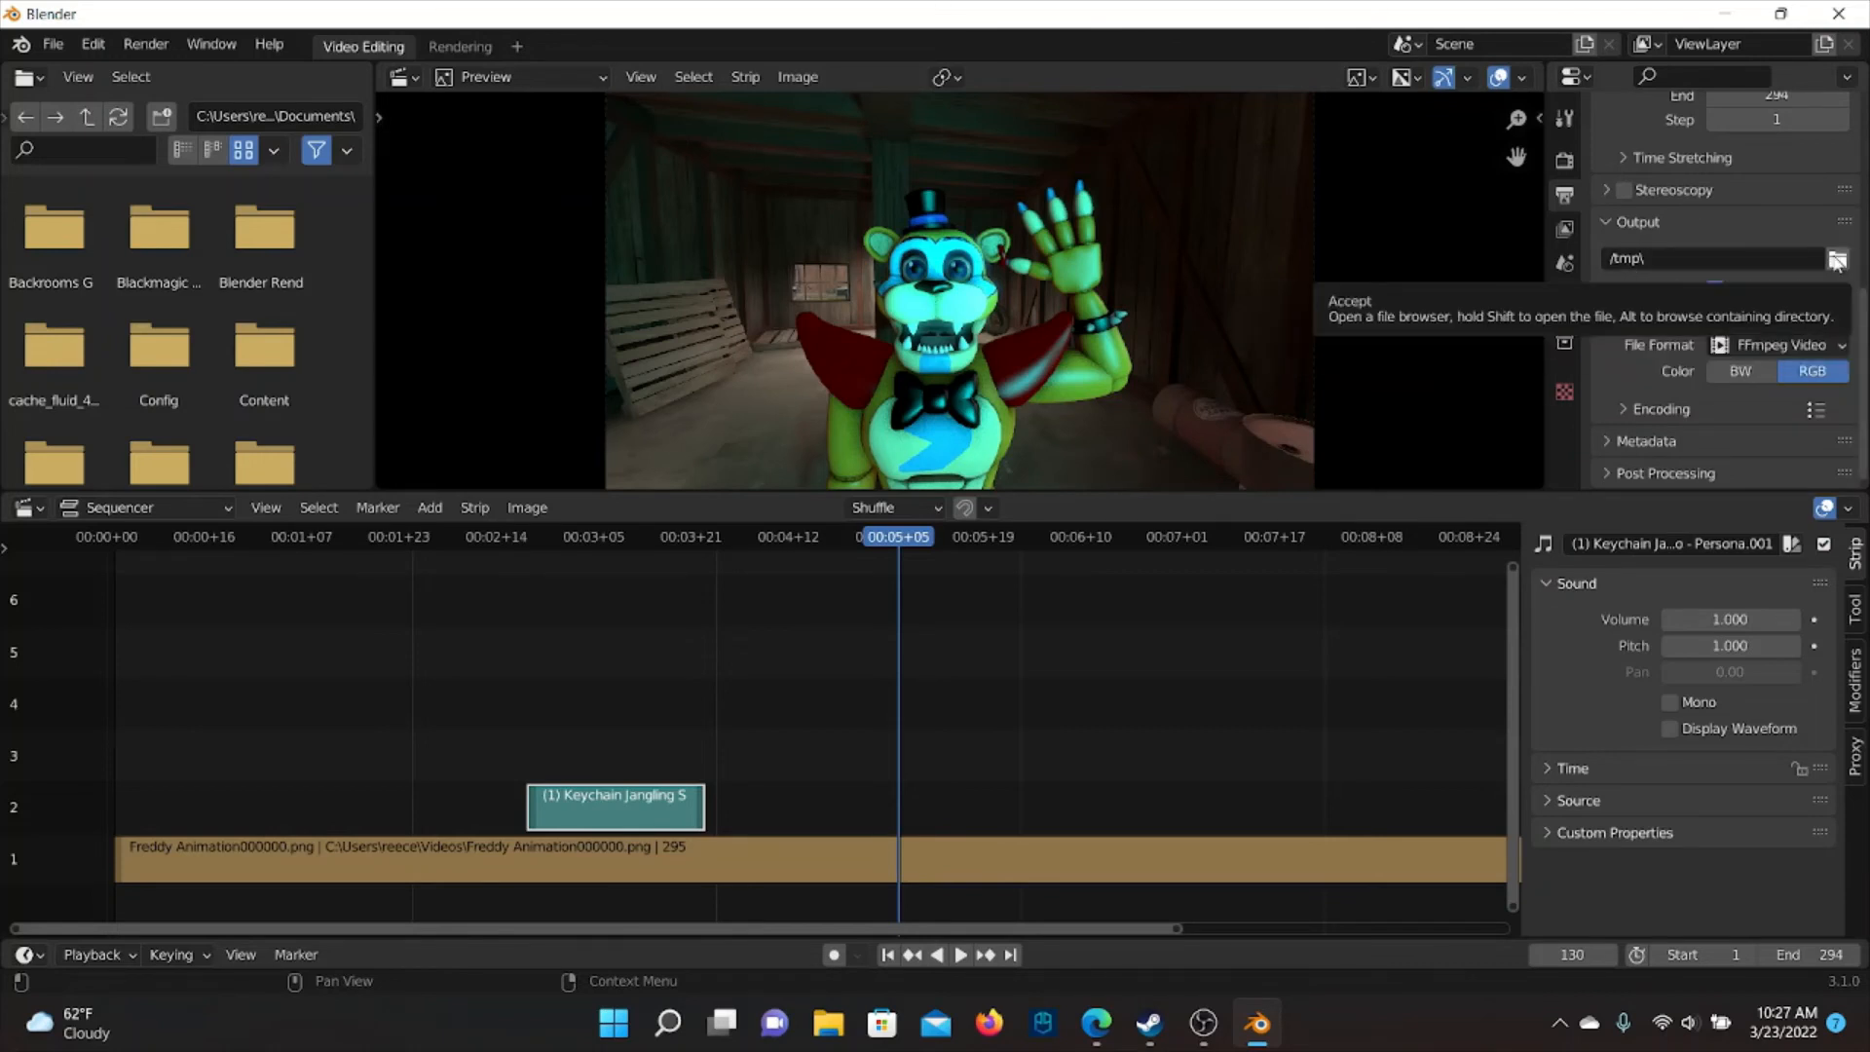
click(1837, 260)
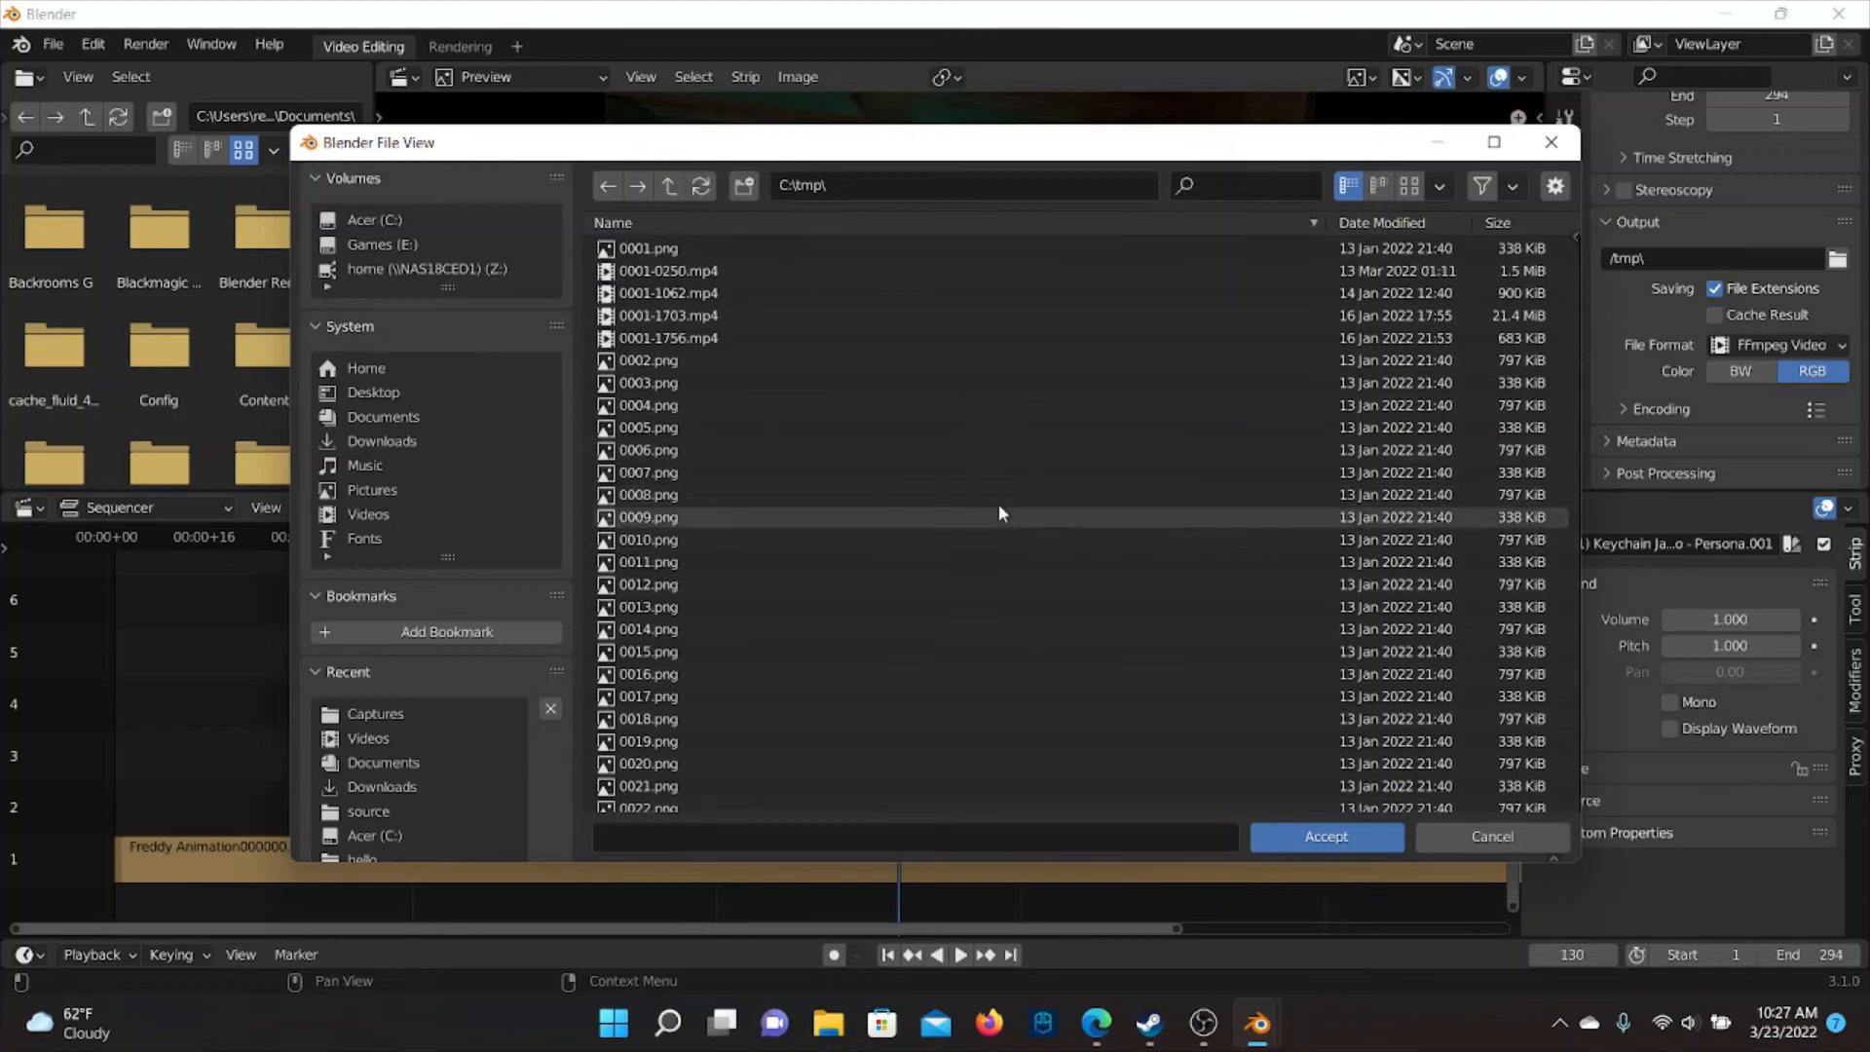
click(366, 515)
click(743, 838)
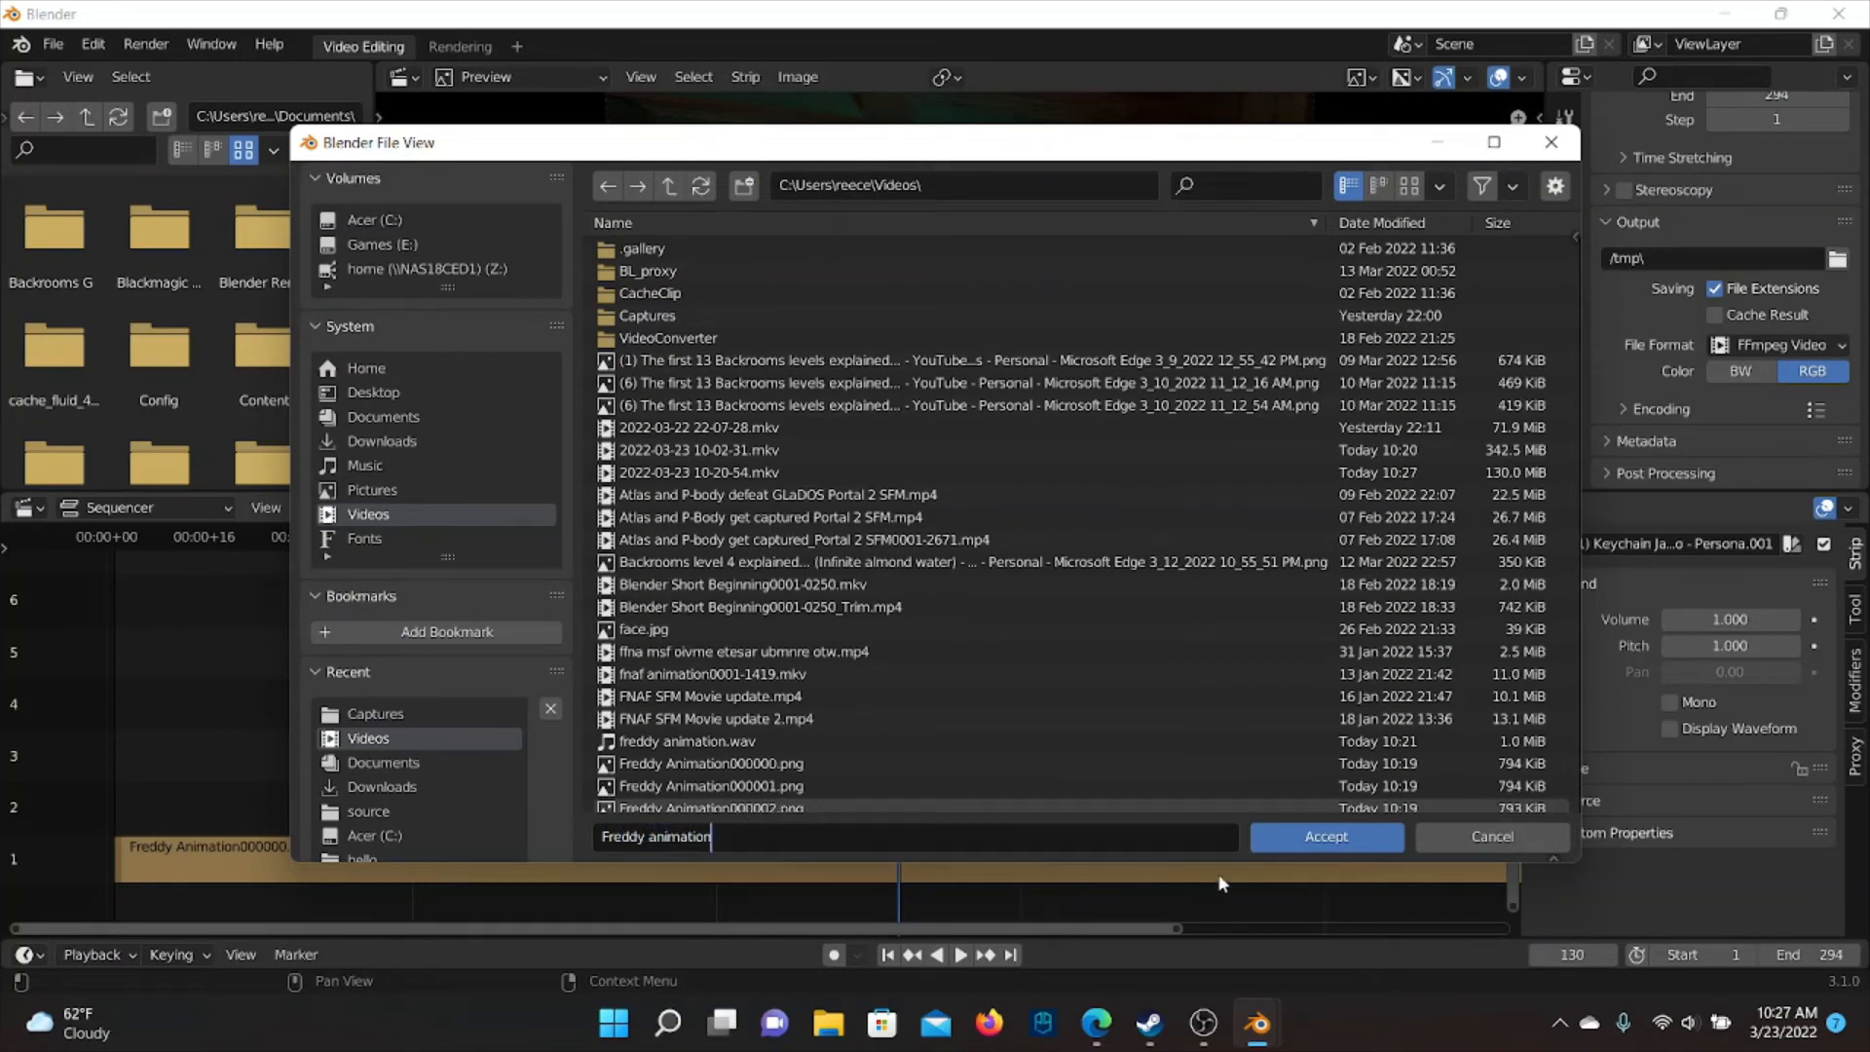
click(1322, 836)
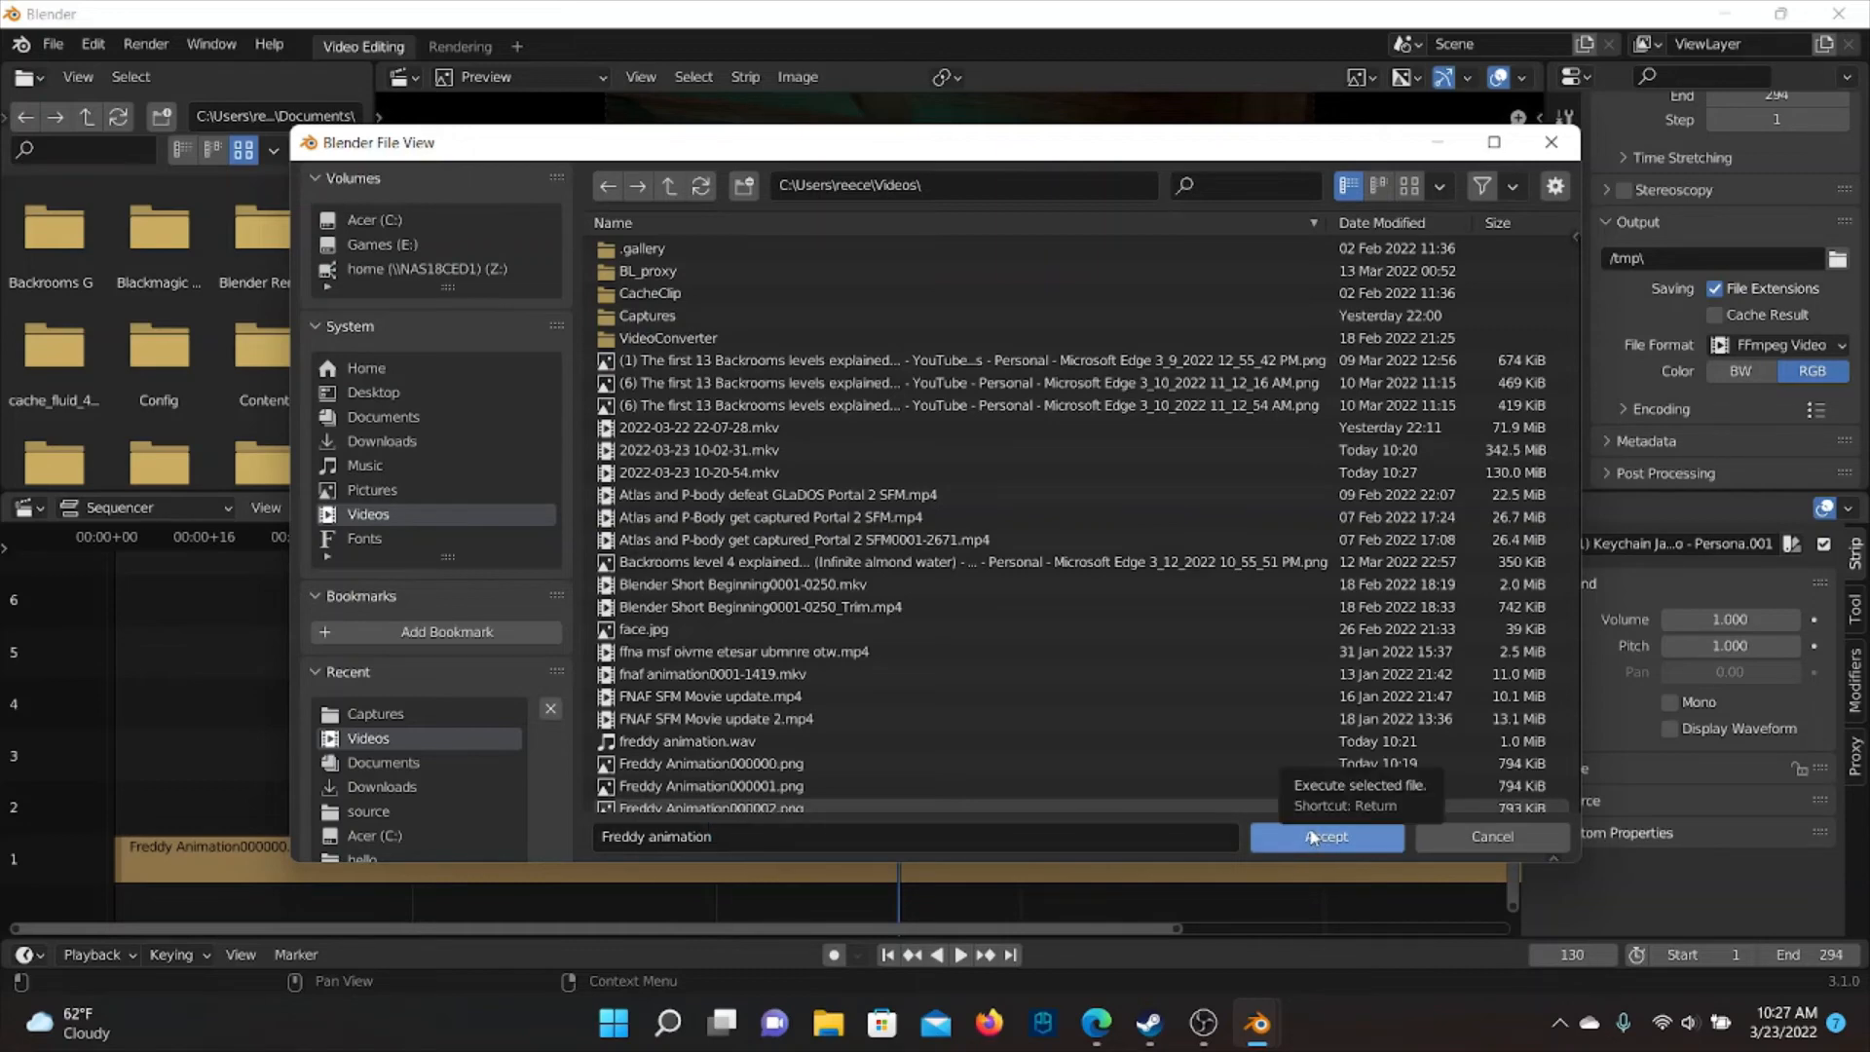
click(1313, 838)
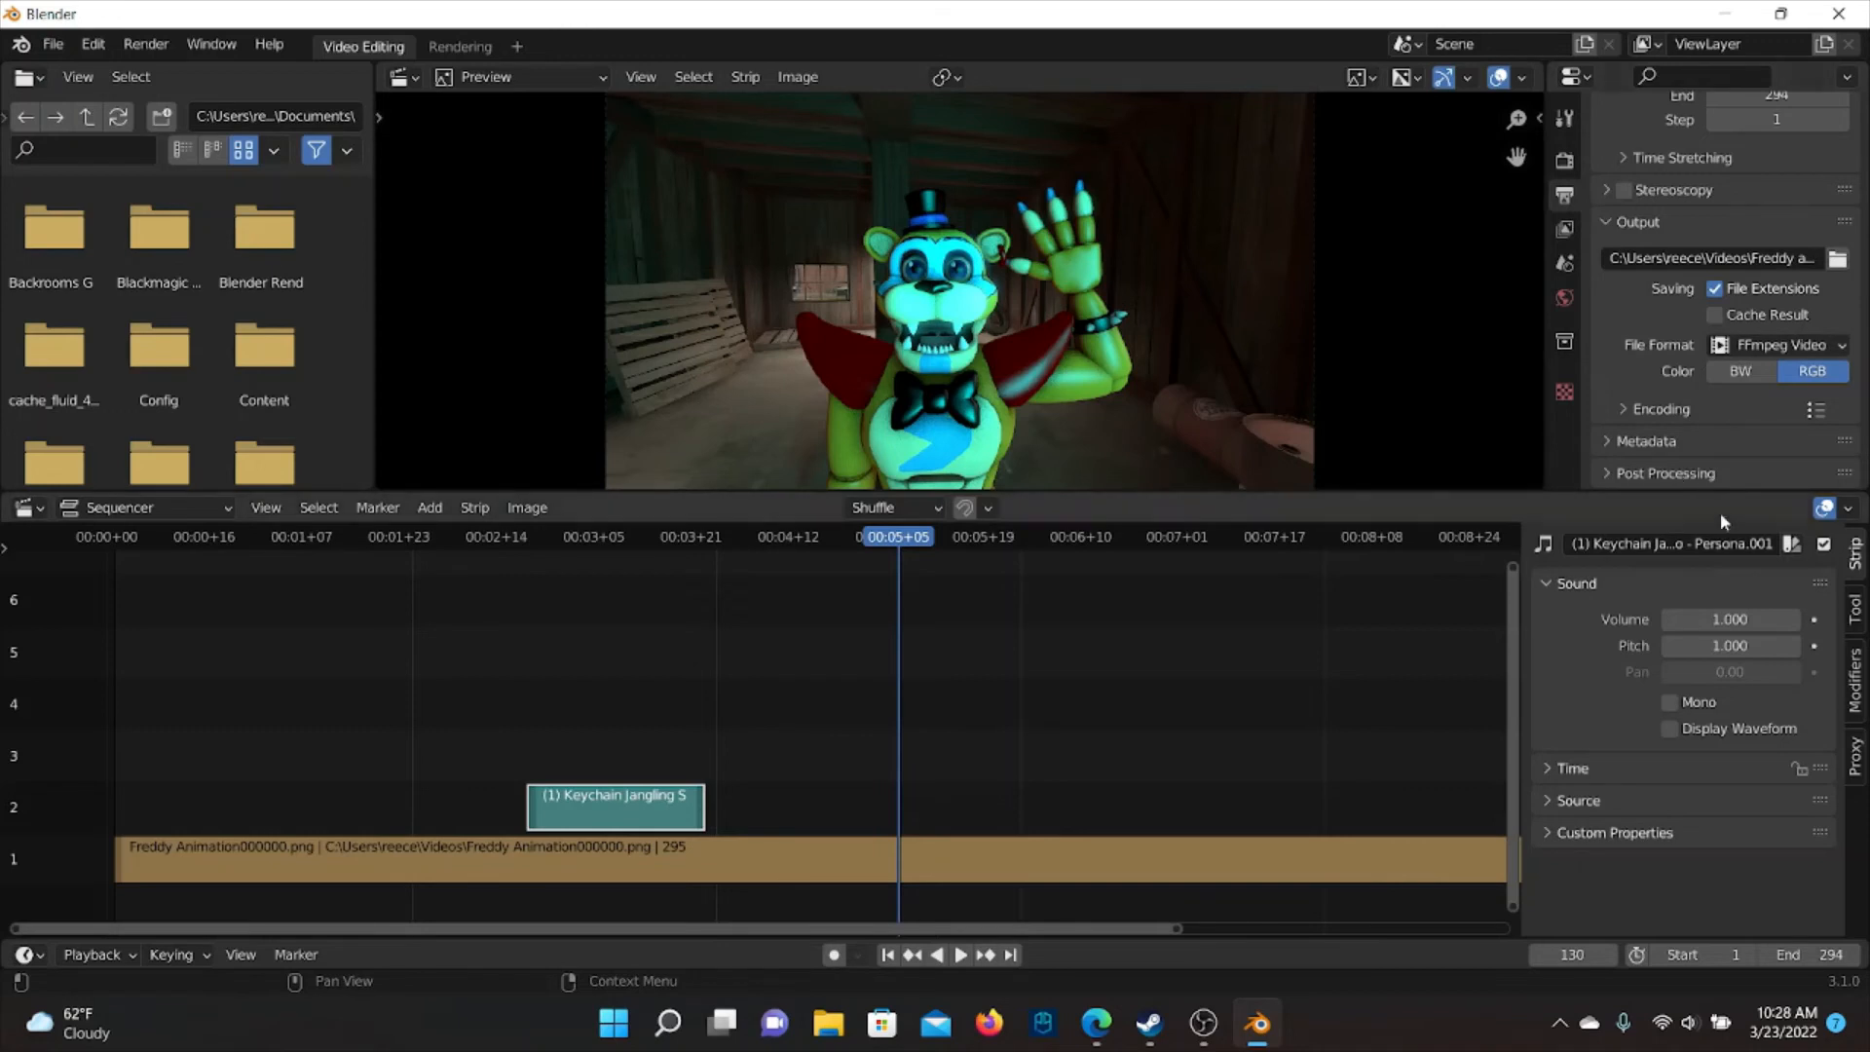
Render the sequence's audio as a mixdown file named "Freddy Audio.flac" in the Documents folder
scroll(1697, 353, up, 8)
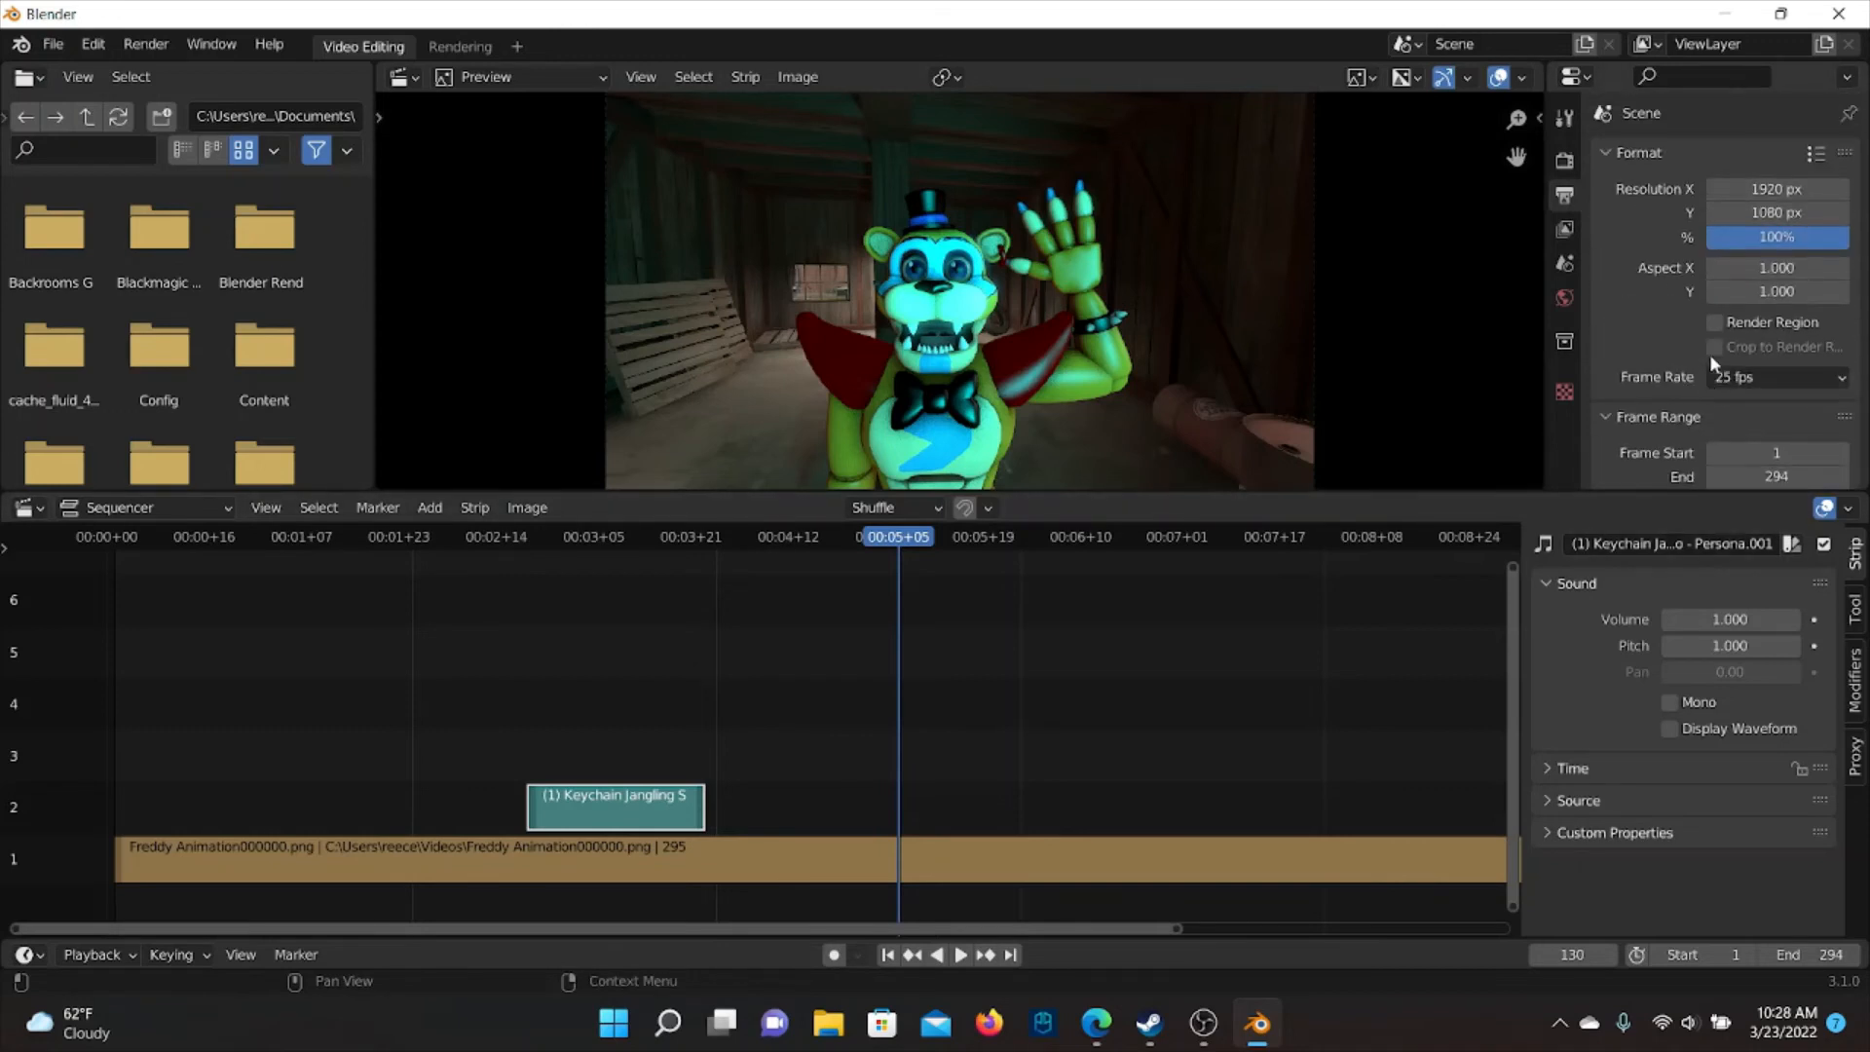
click(144, 44)
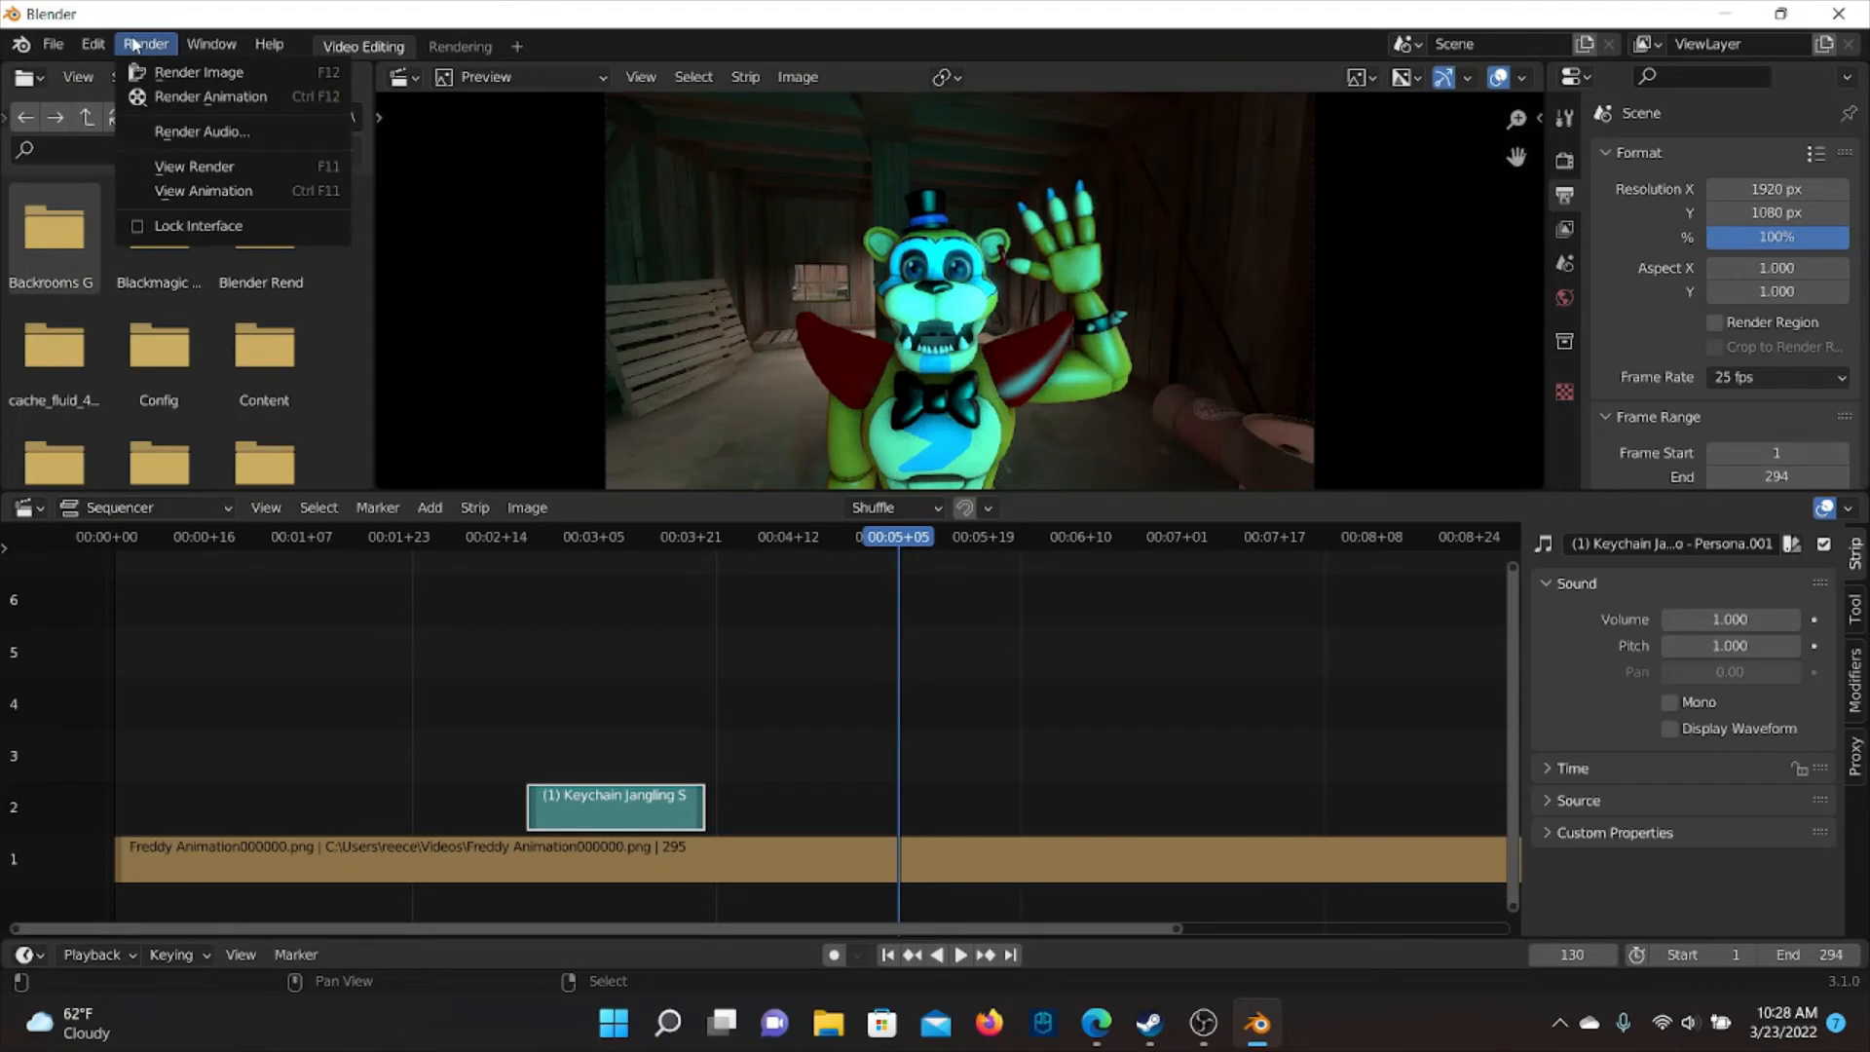
click(194, 133)
click(661, 846)
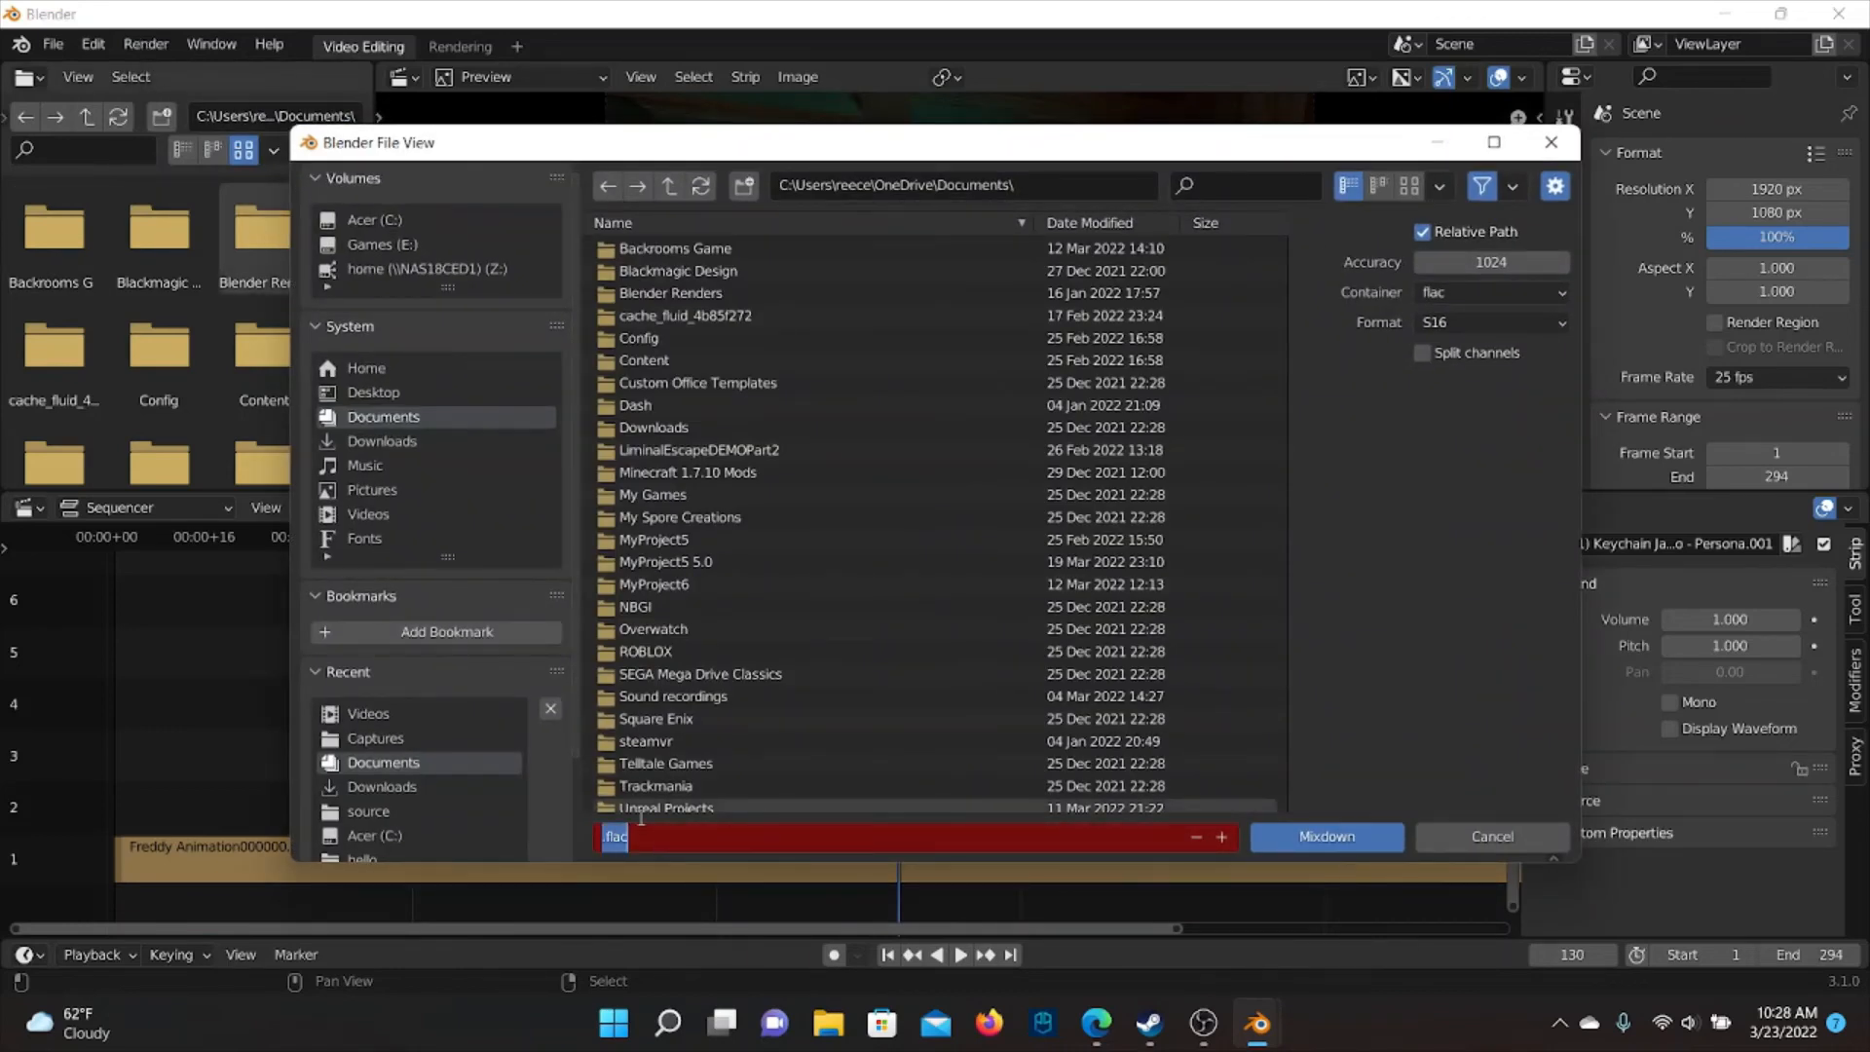
text(Freddy Audio)
key(Return)
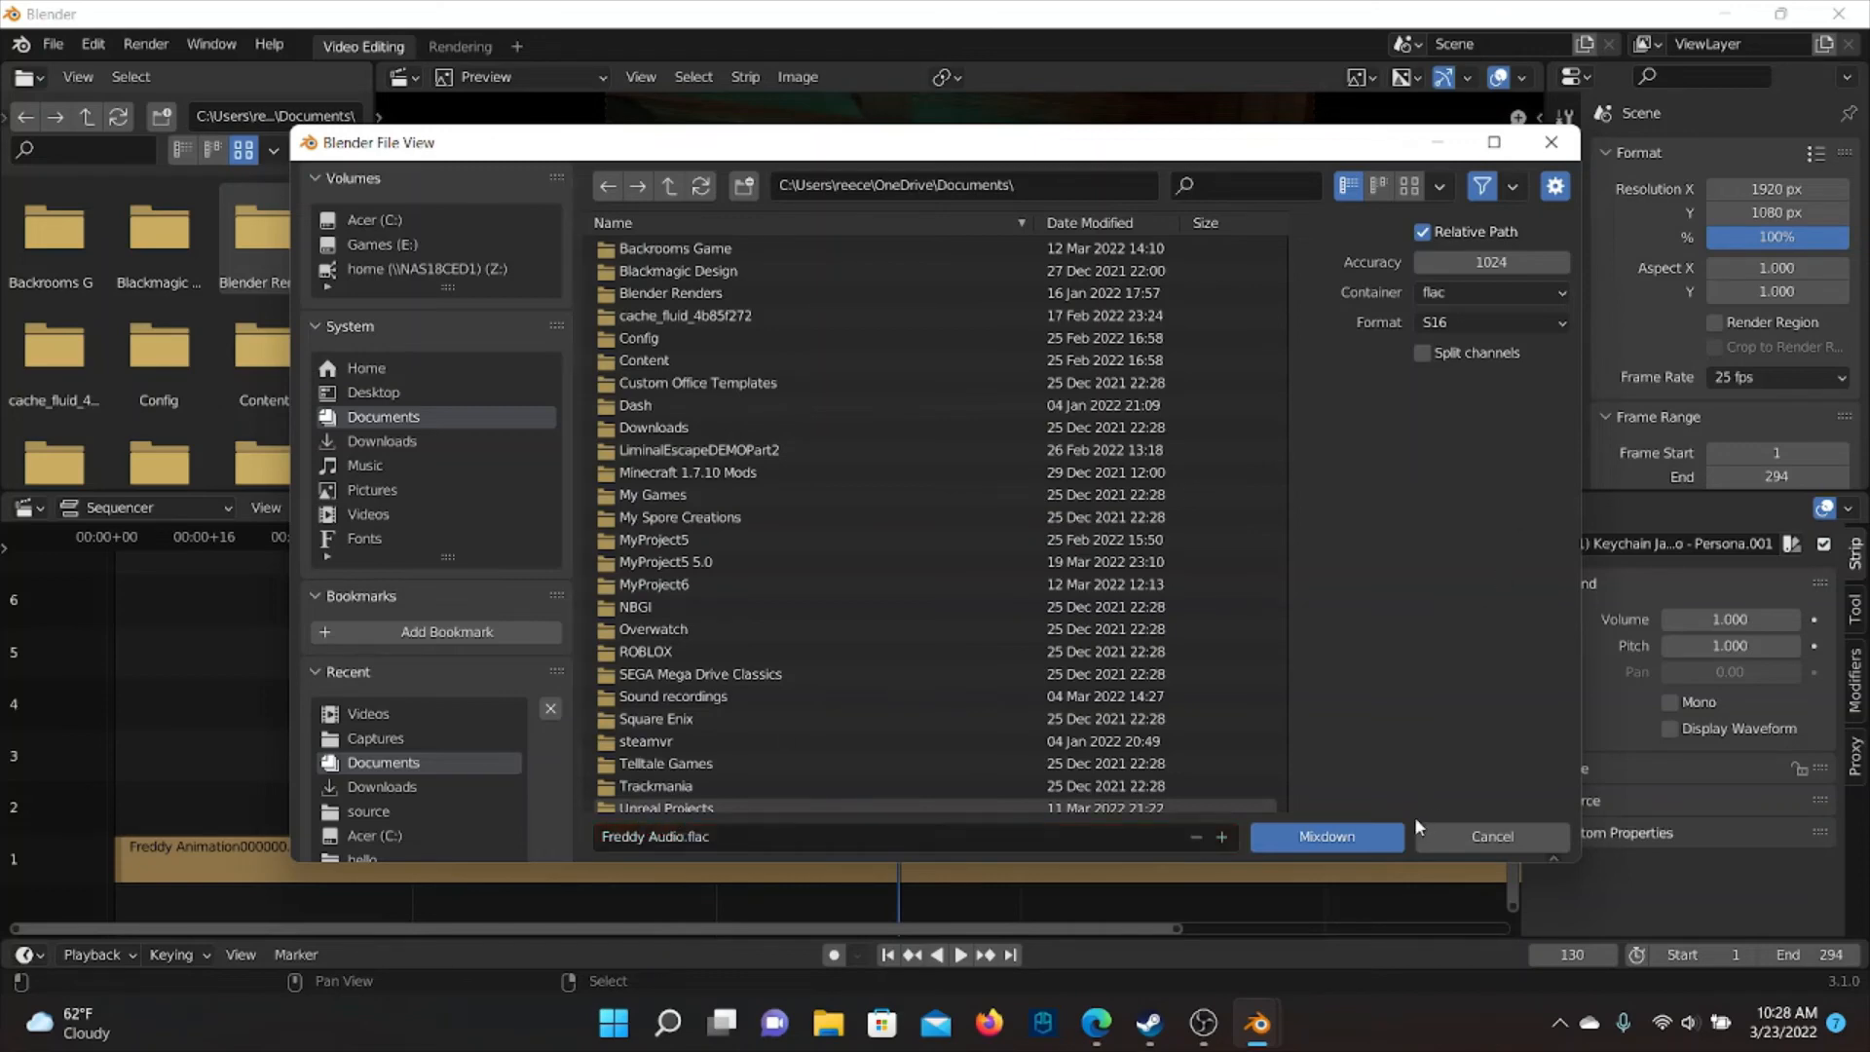
click(1371, 845)
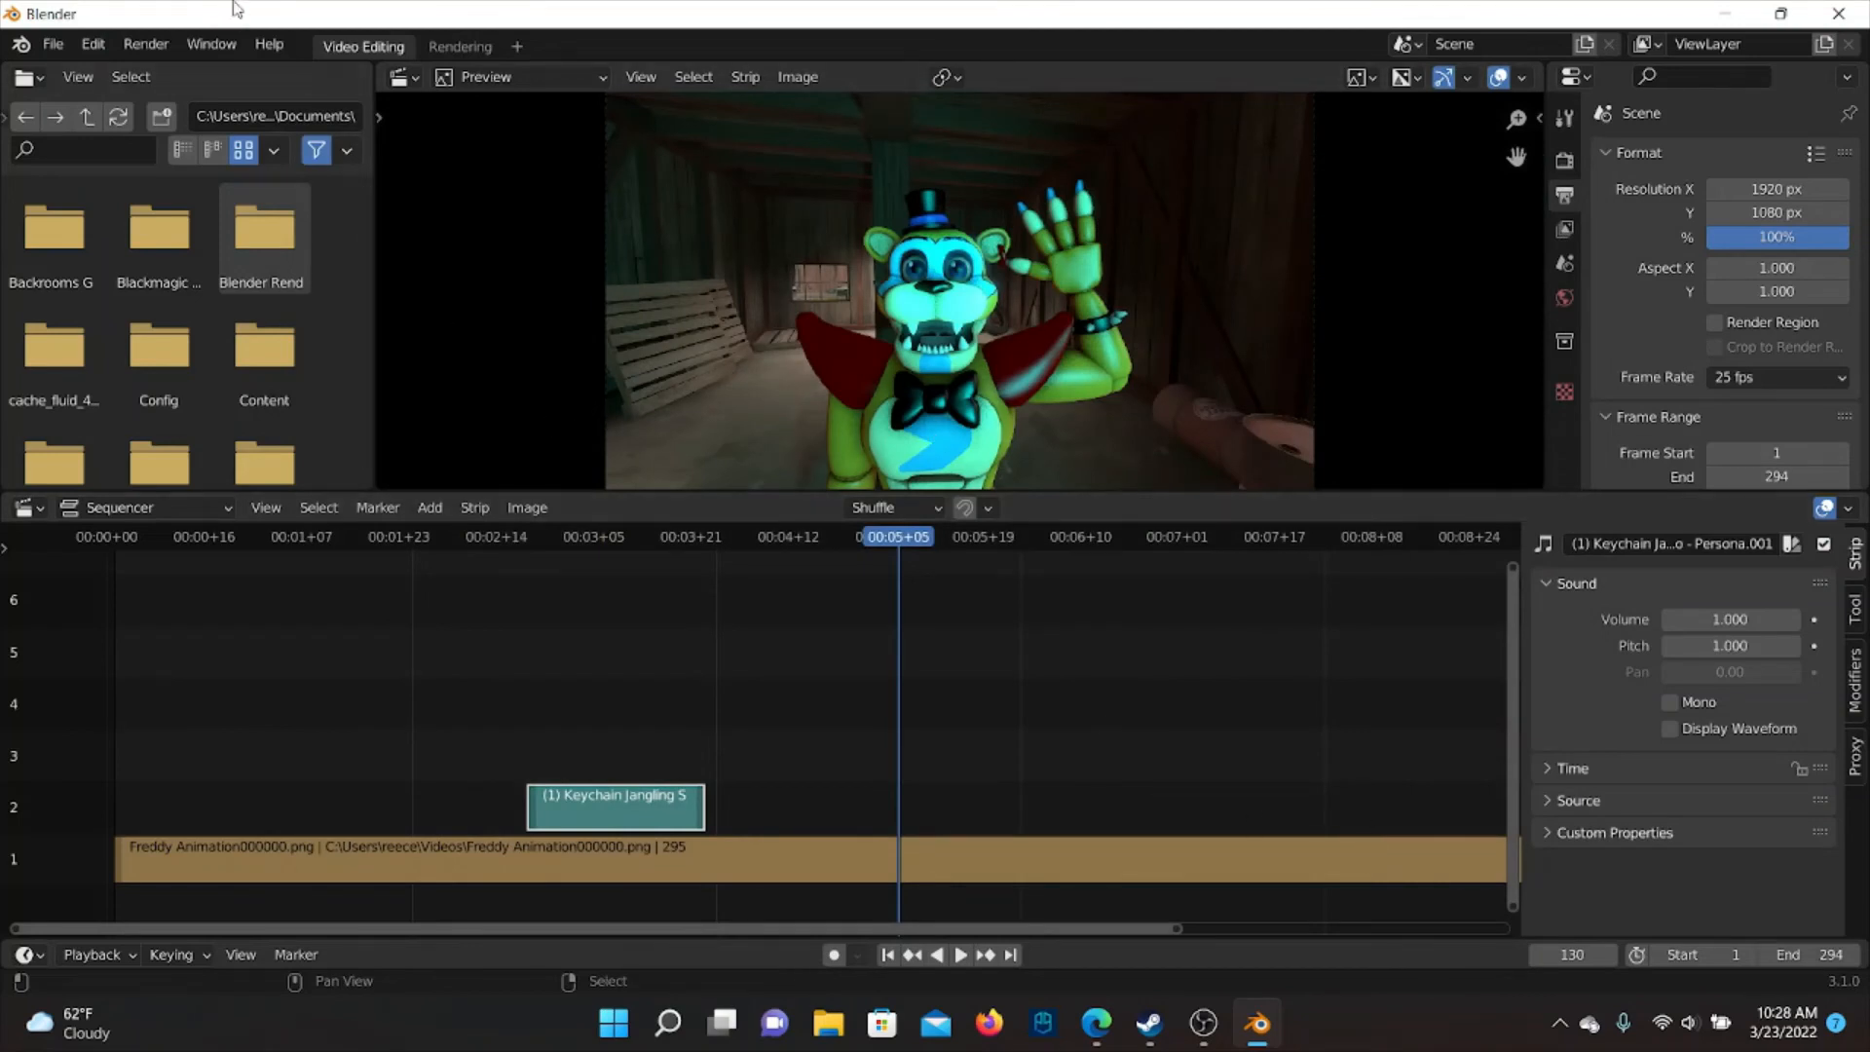
Render the full animation to the output video and close the render window when it finishes
click(156, 45)
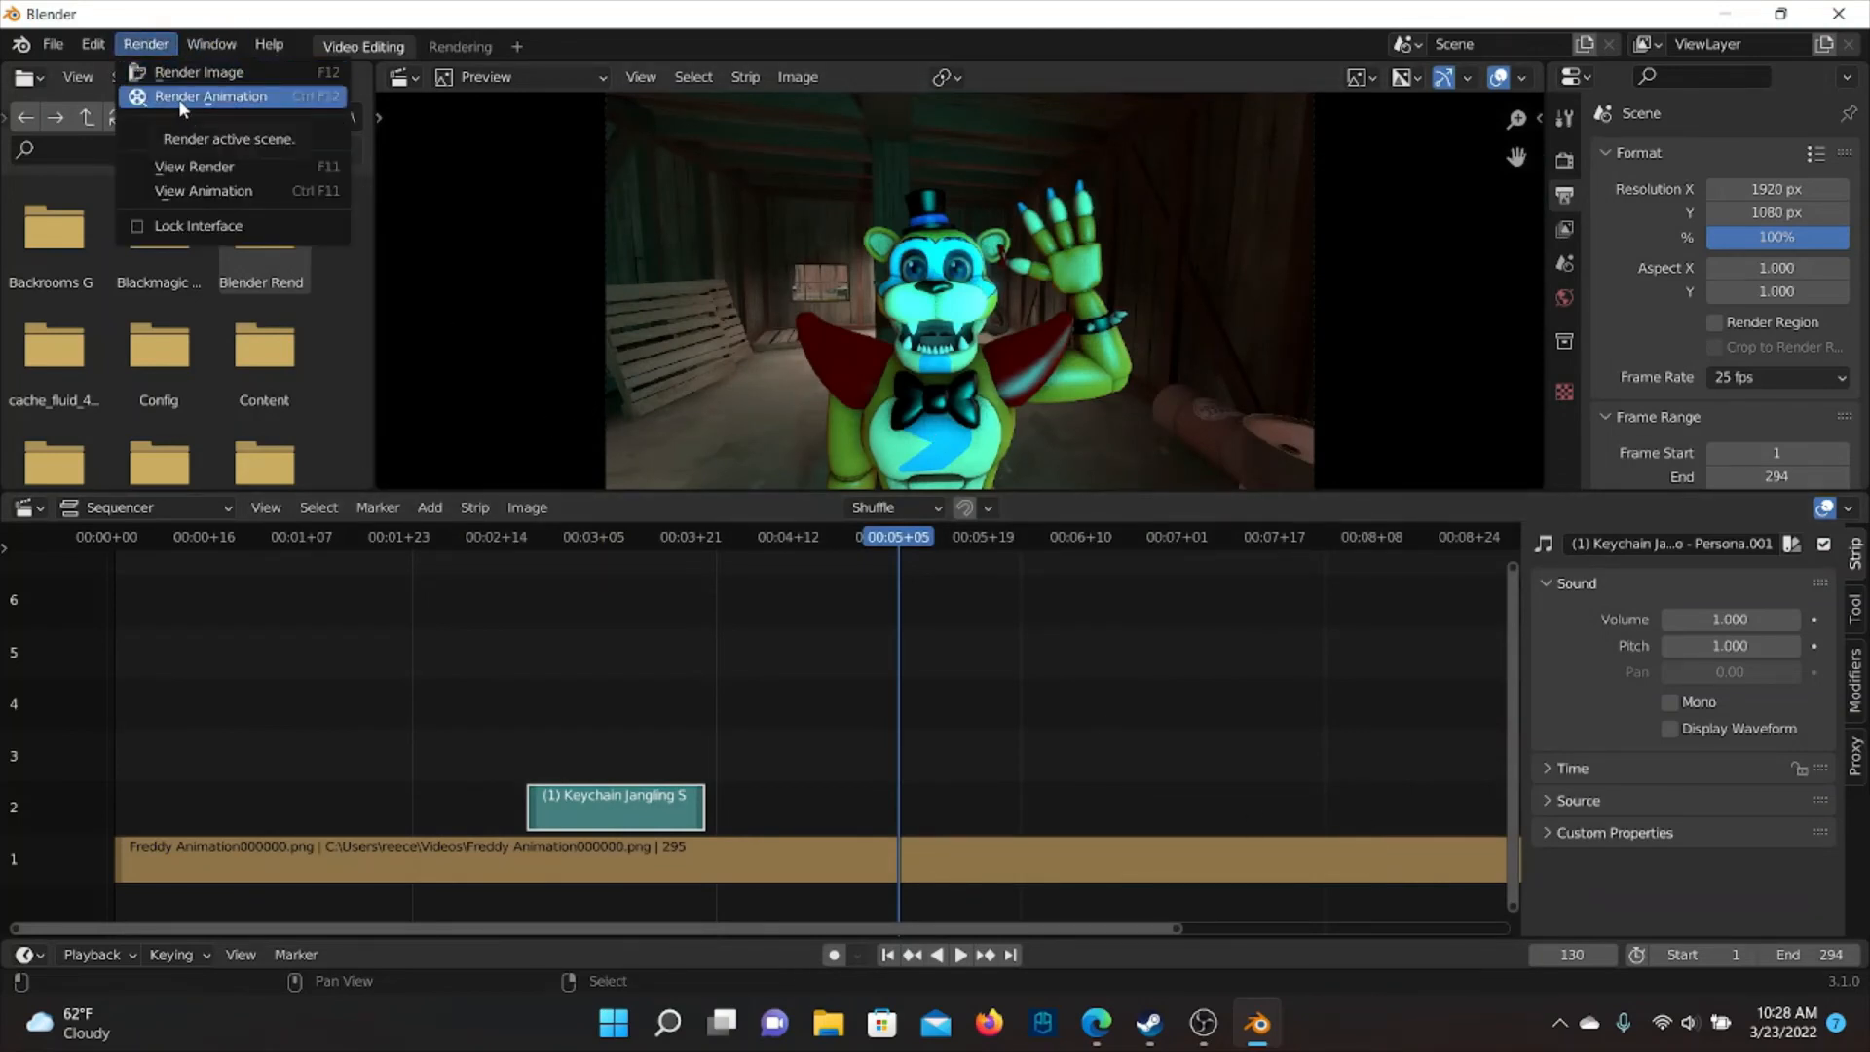
click(131, 41)
click(131, 41)
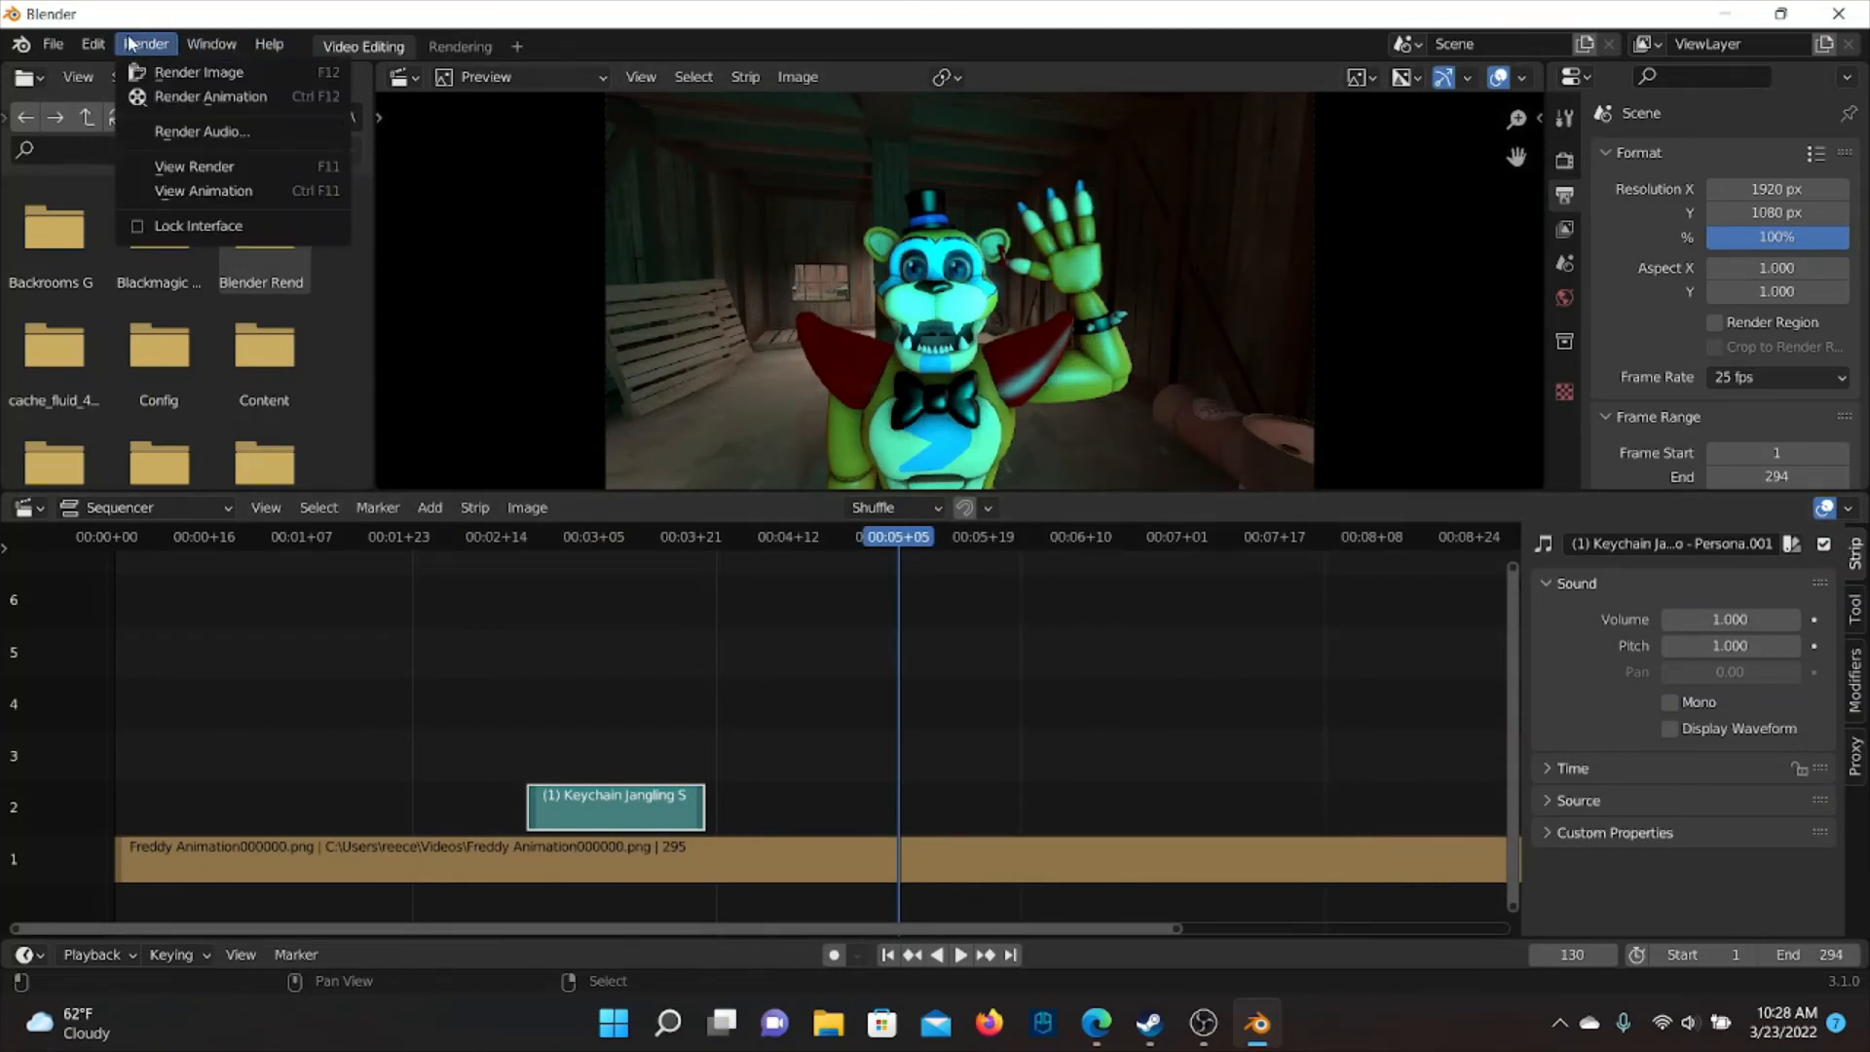
click(161, 94)
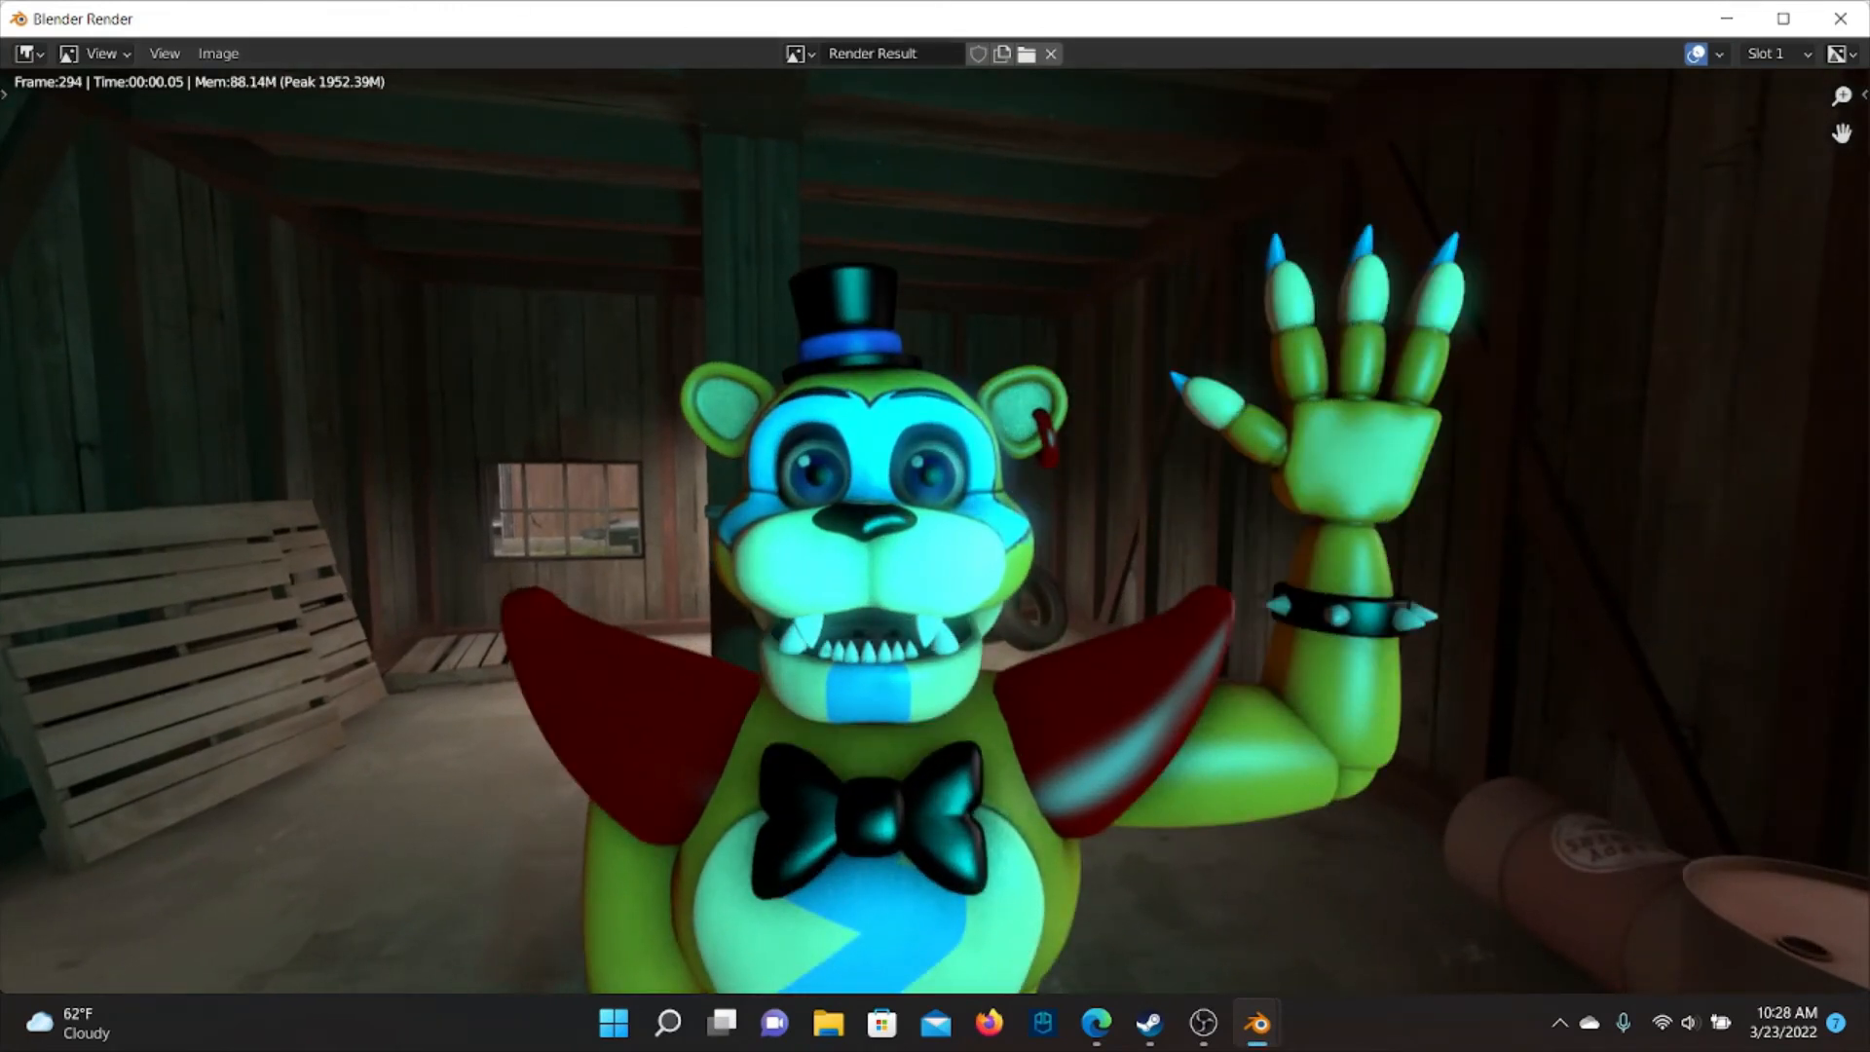
click(1840, 19)
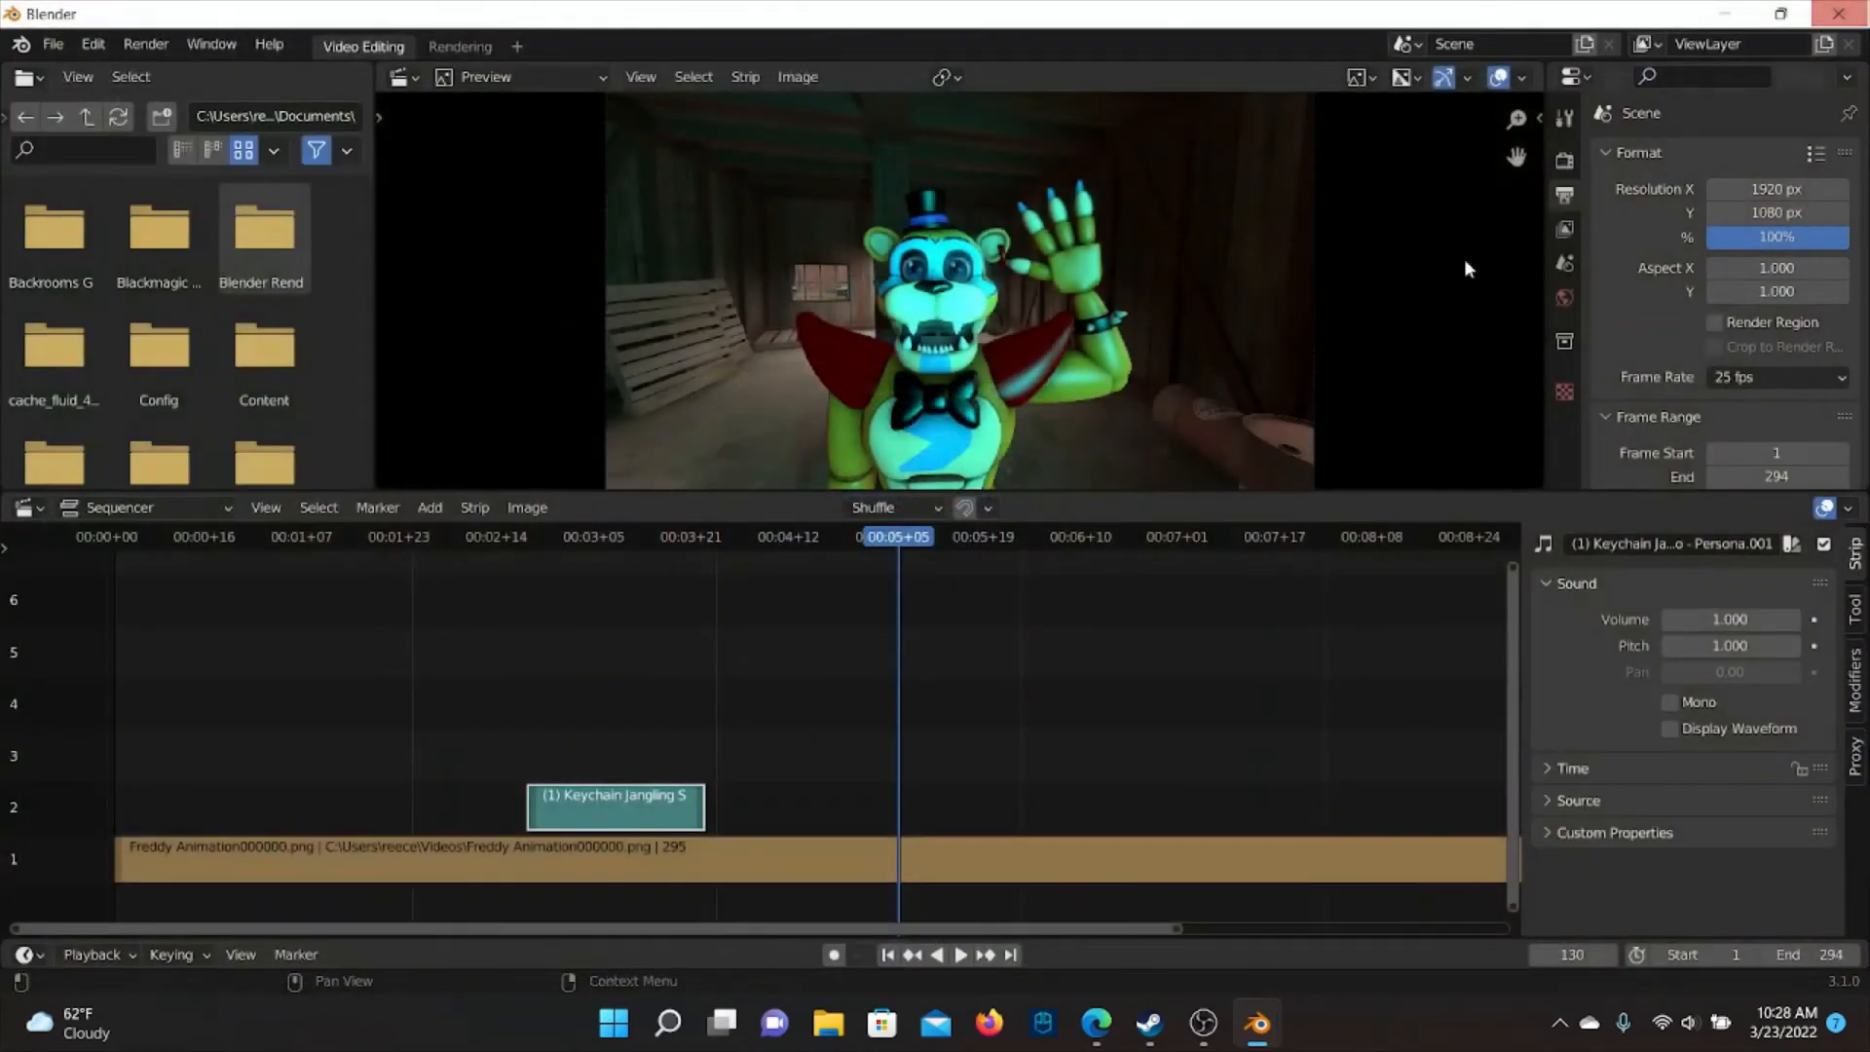
click(52, 44)
click(60, 46)
click(55, 44)
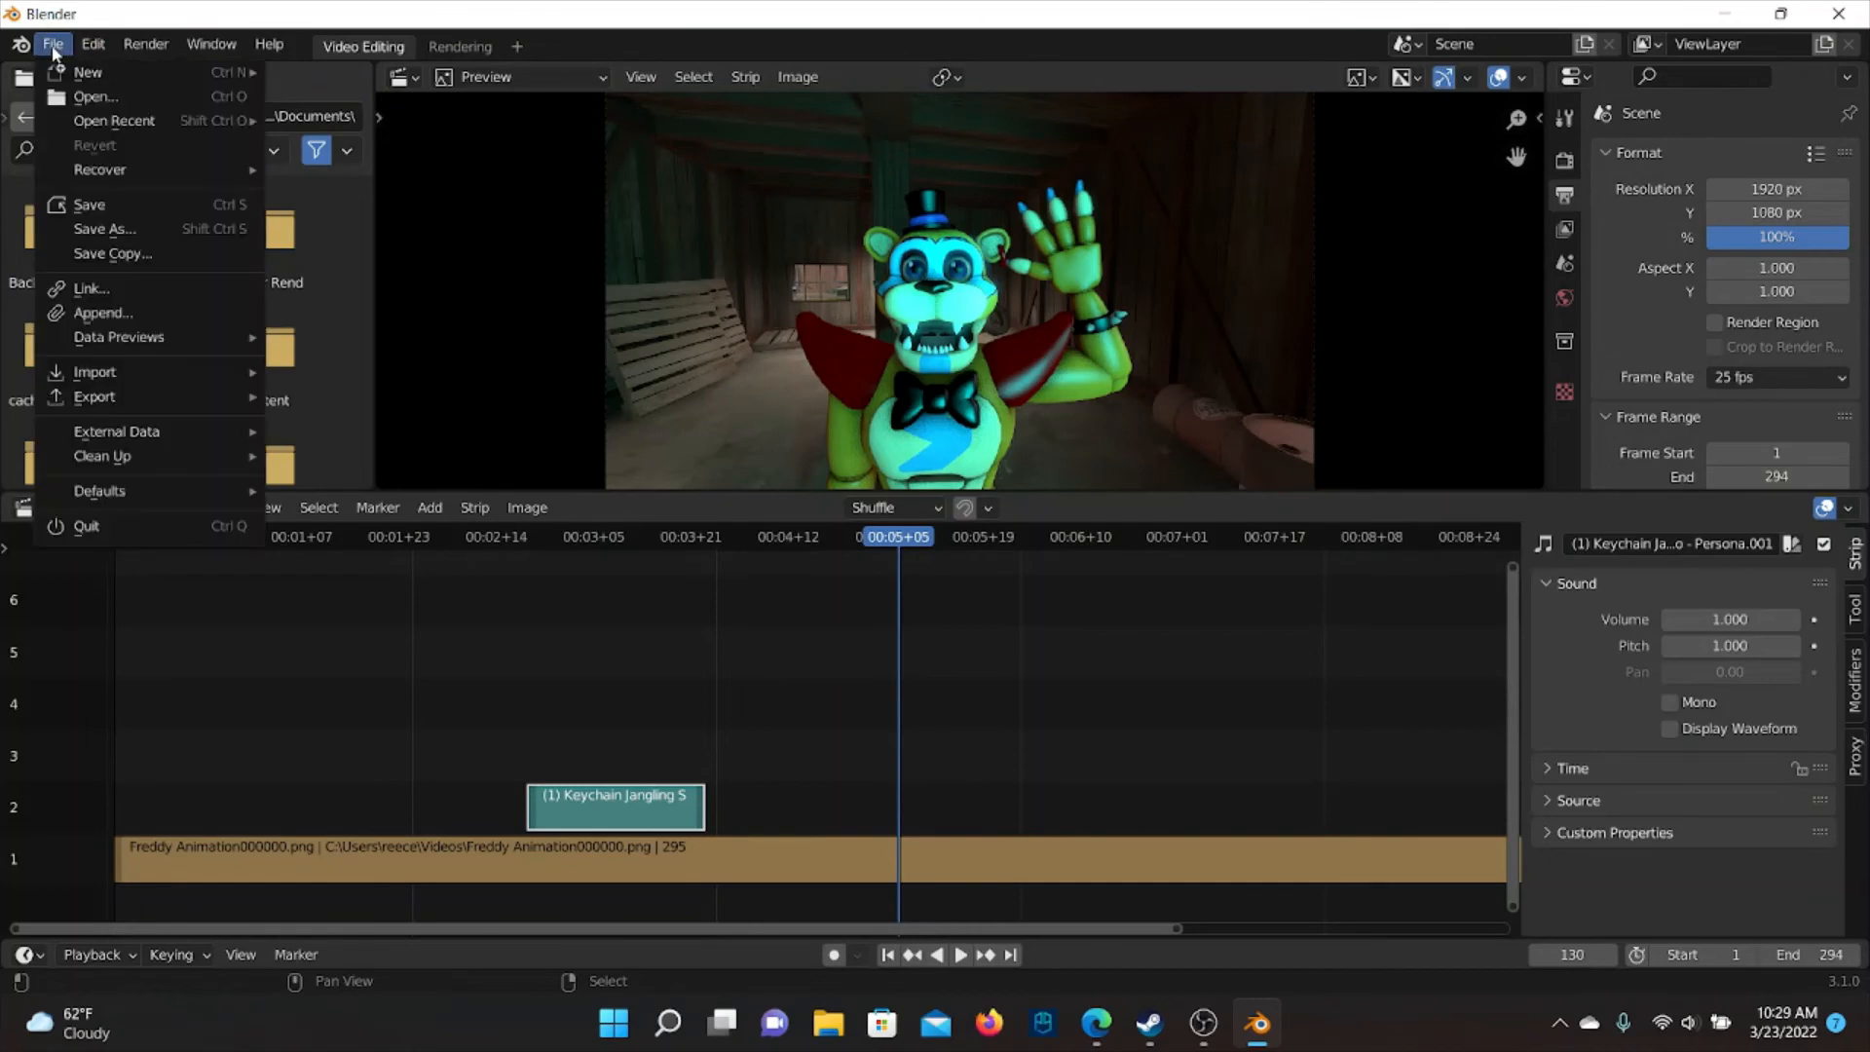
click(125, 233)
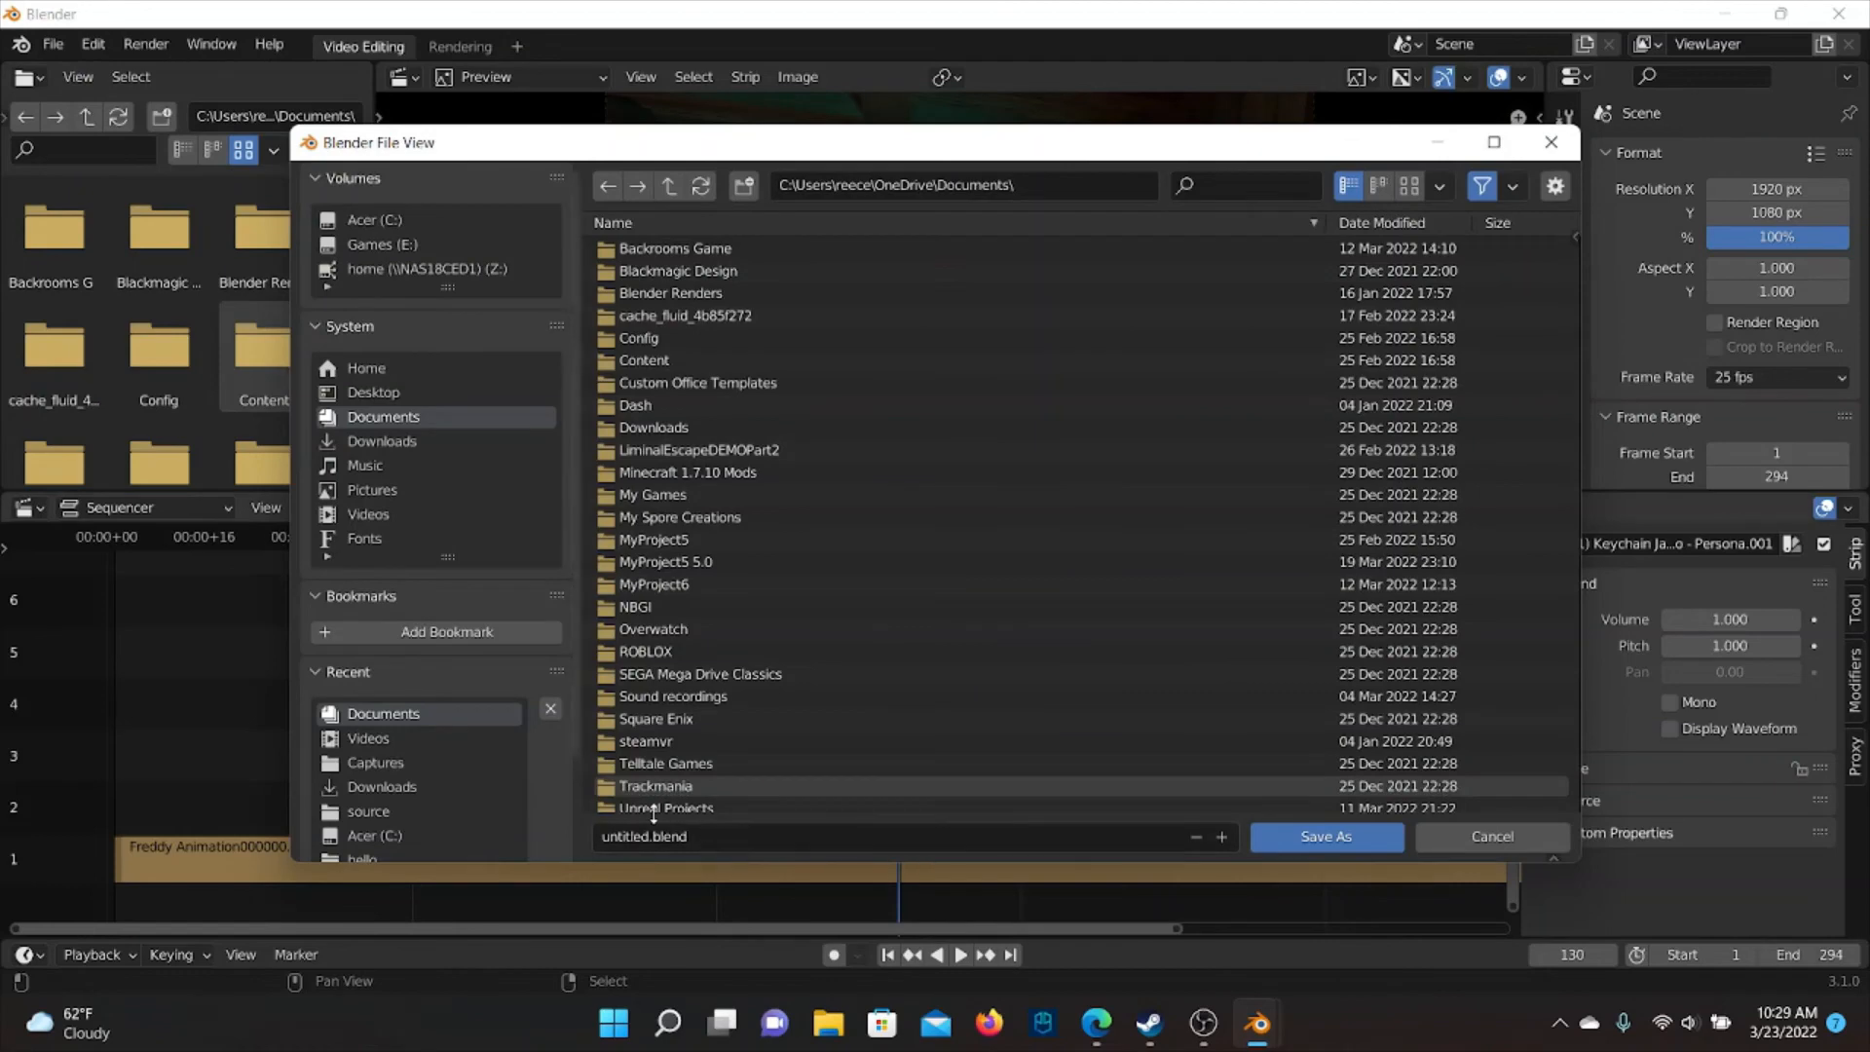
click(1487, 840)
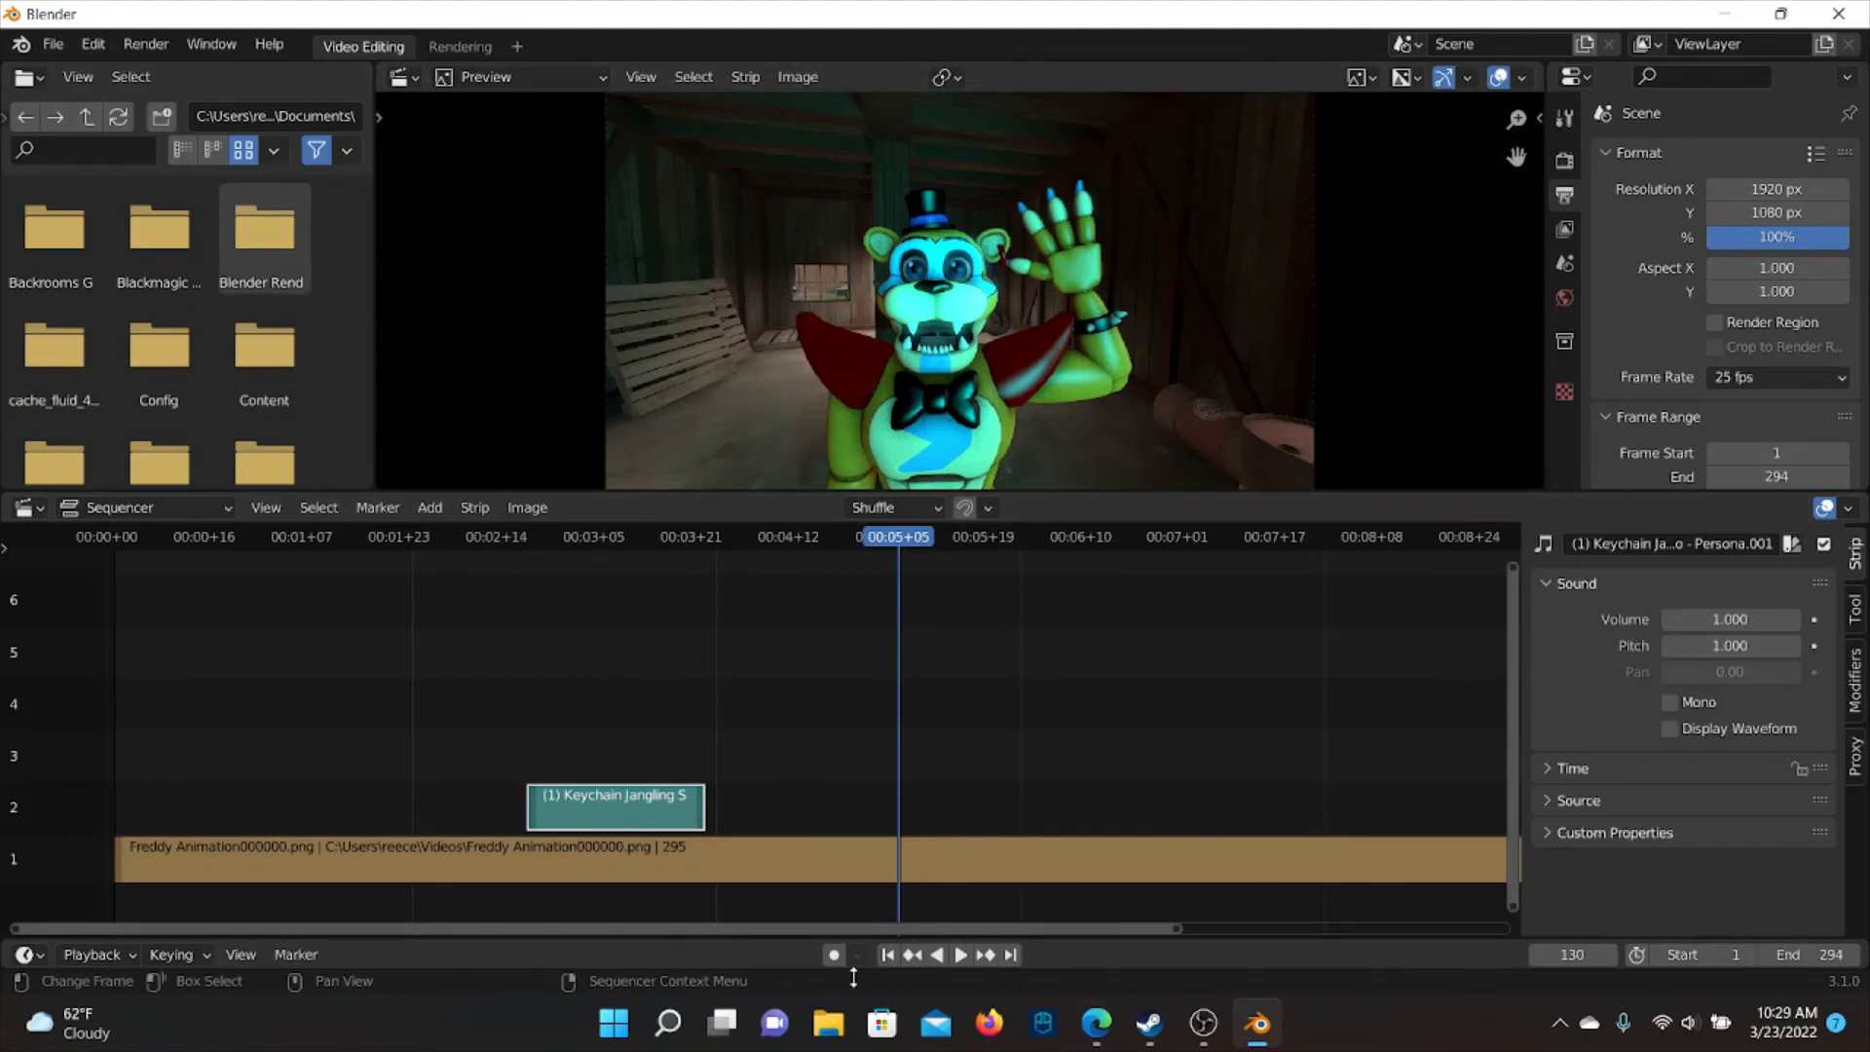
Switch to File Explorer, find the rendered "Freddy animation0001-0294.mp4" in the Videos folder, and play it
click(817, 1002)
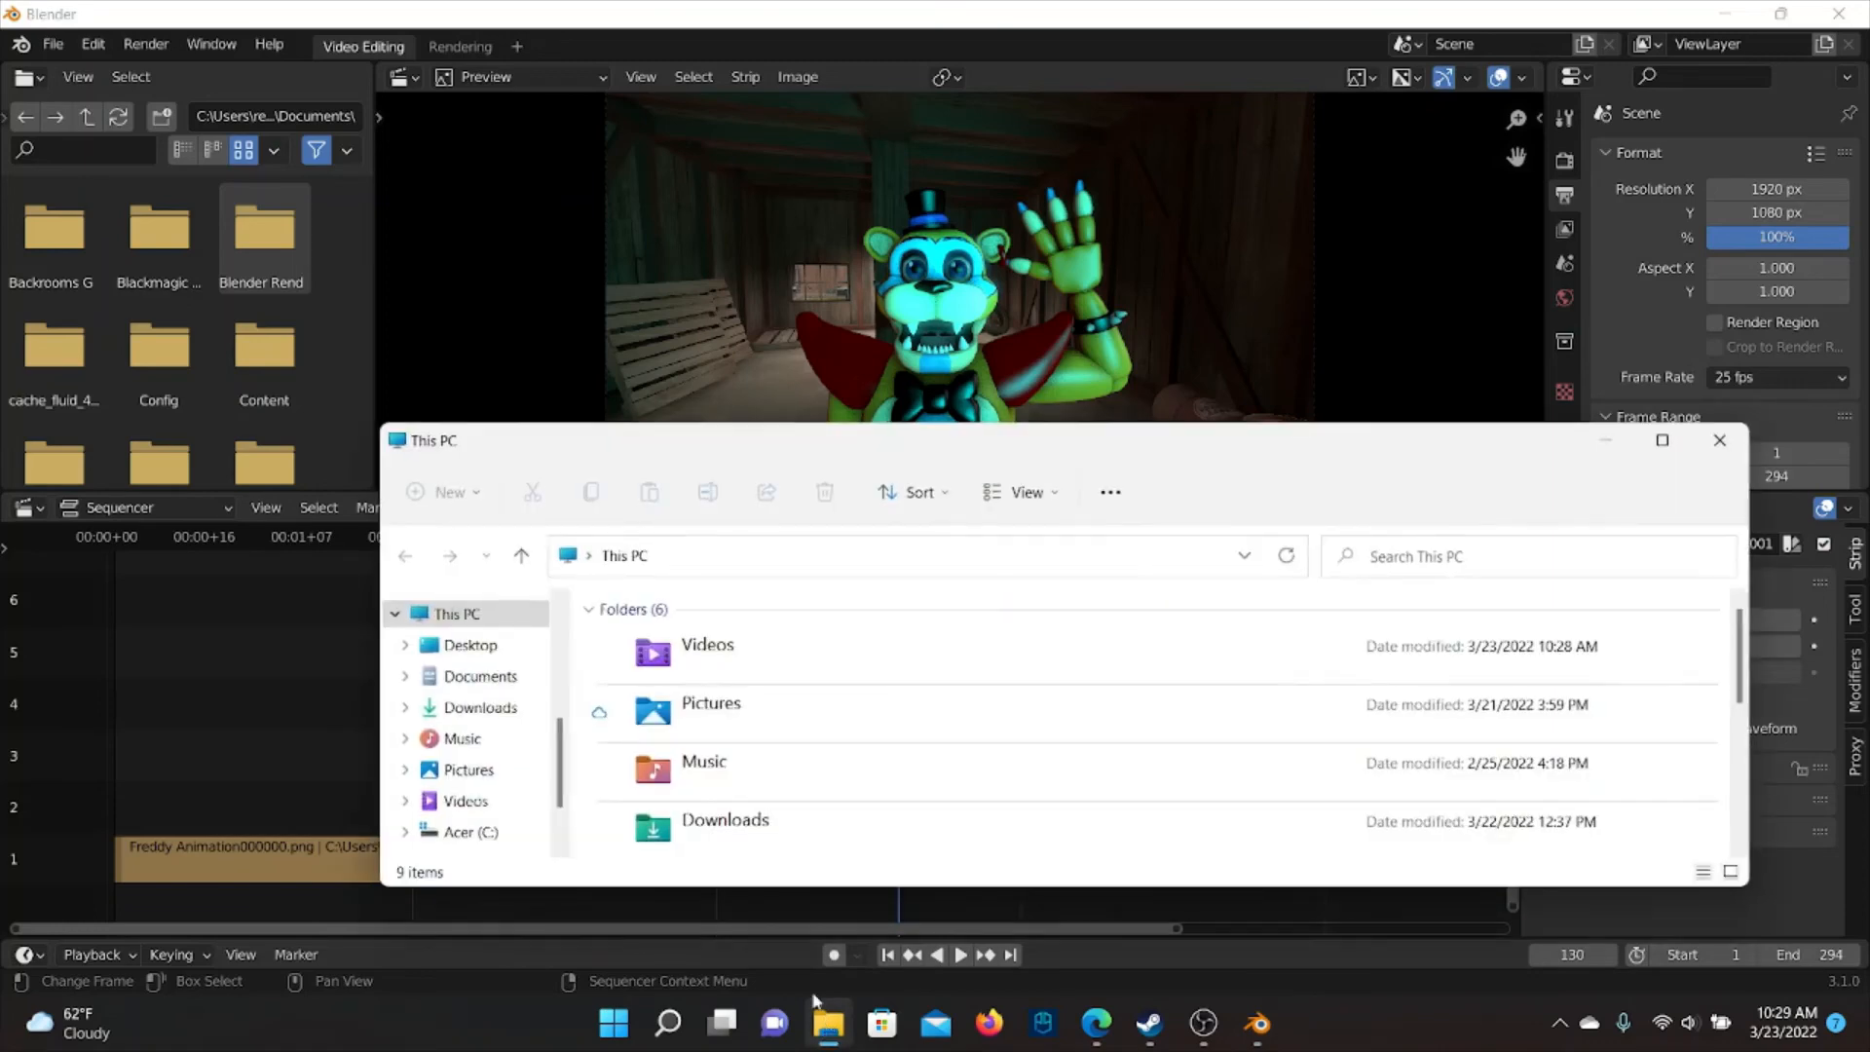
double_click(781, 659)
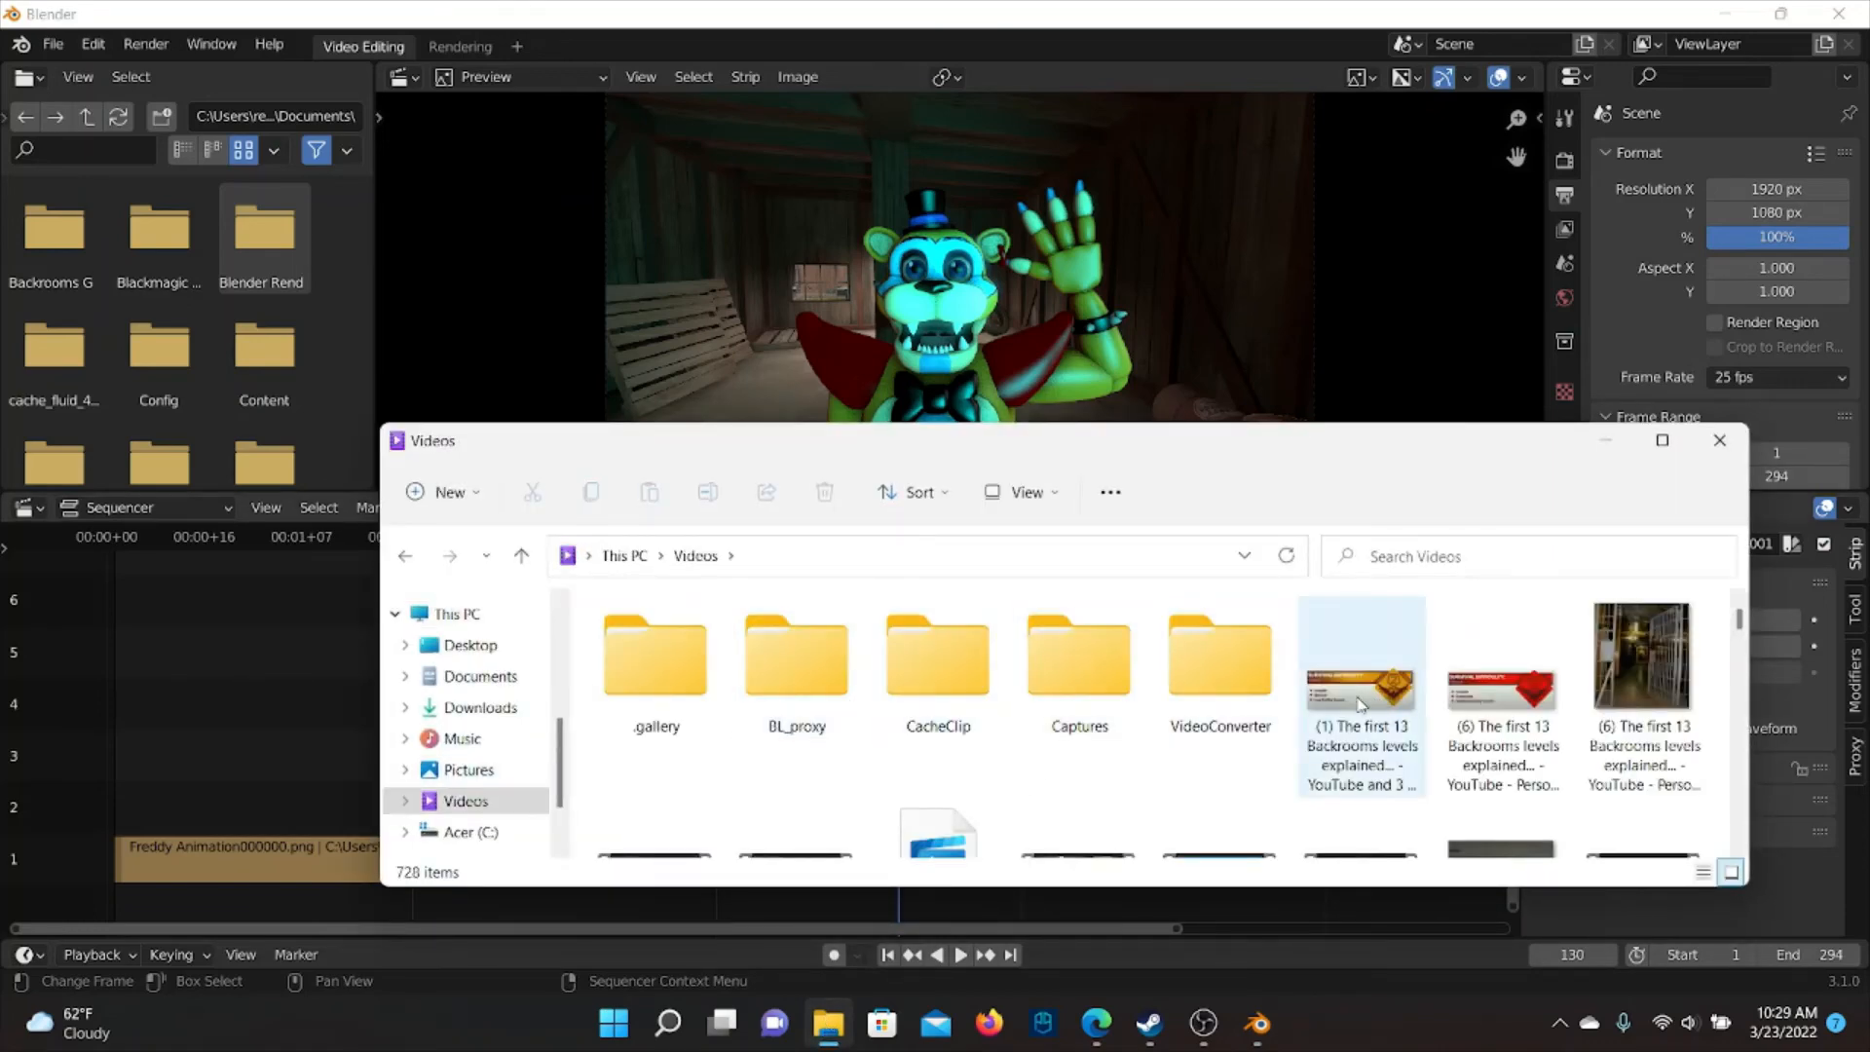
scroll(1198, 672, down, 2)
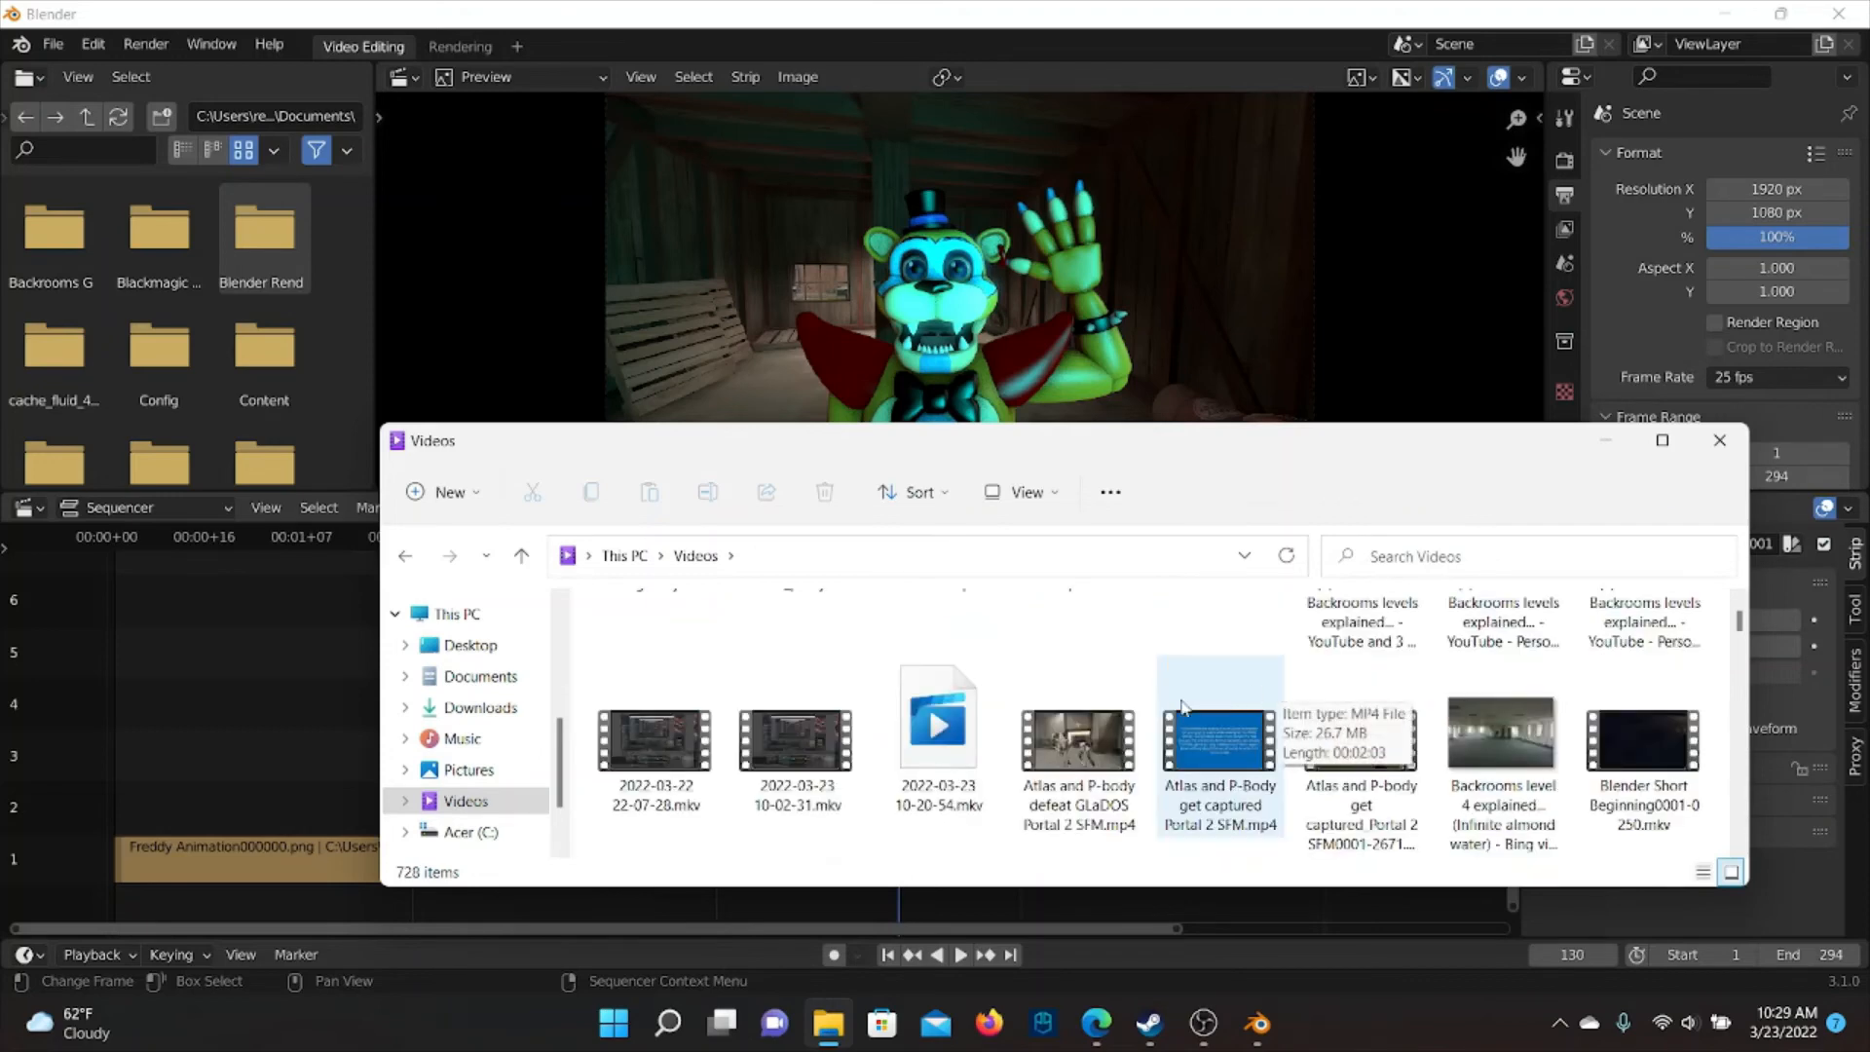
scroll(1181, 711, up, 3)
scroll(1174, 730, down, 4)
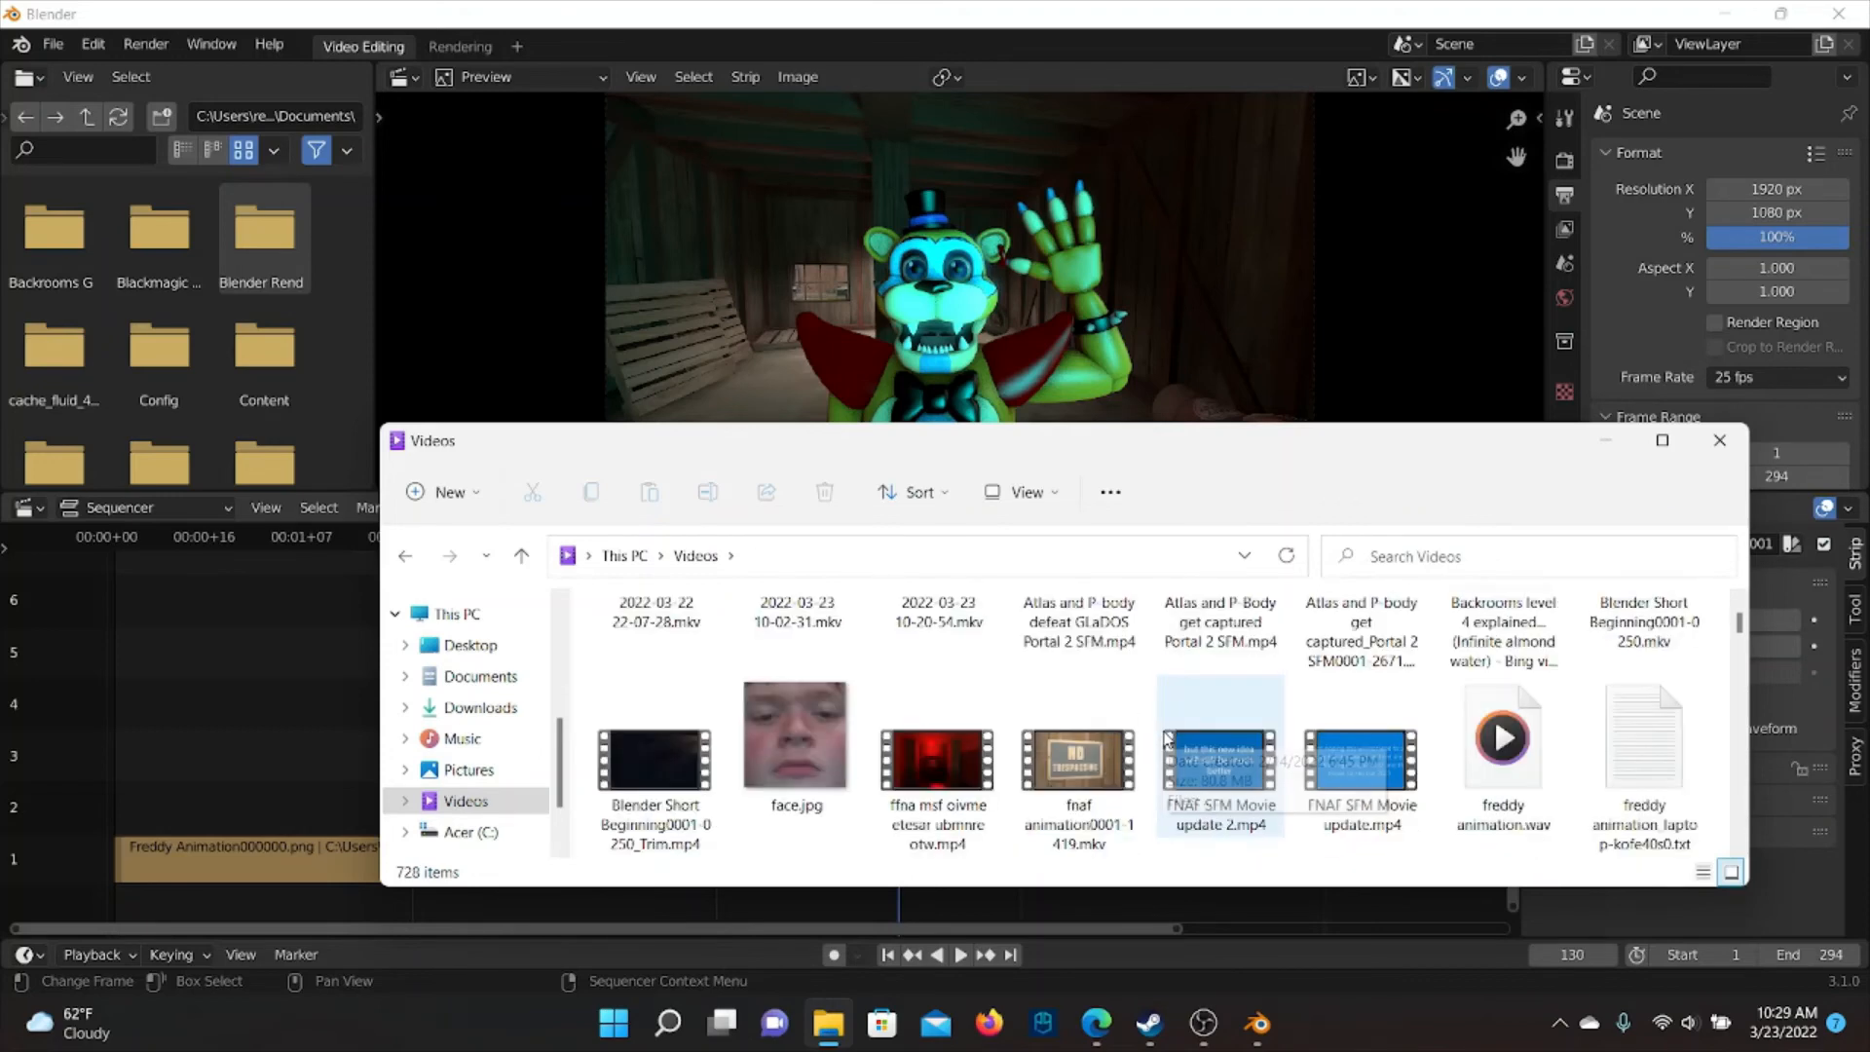
scroll(1213, 770, down, 2)
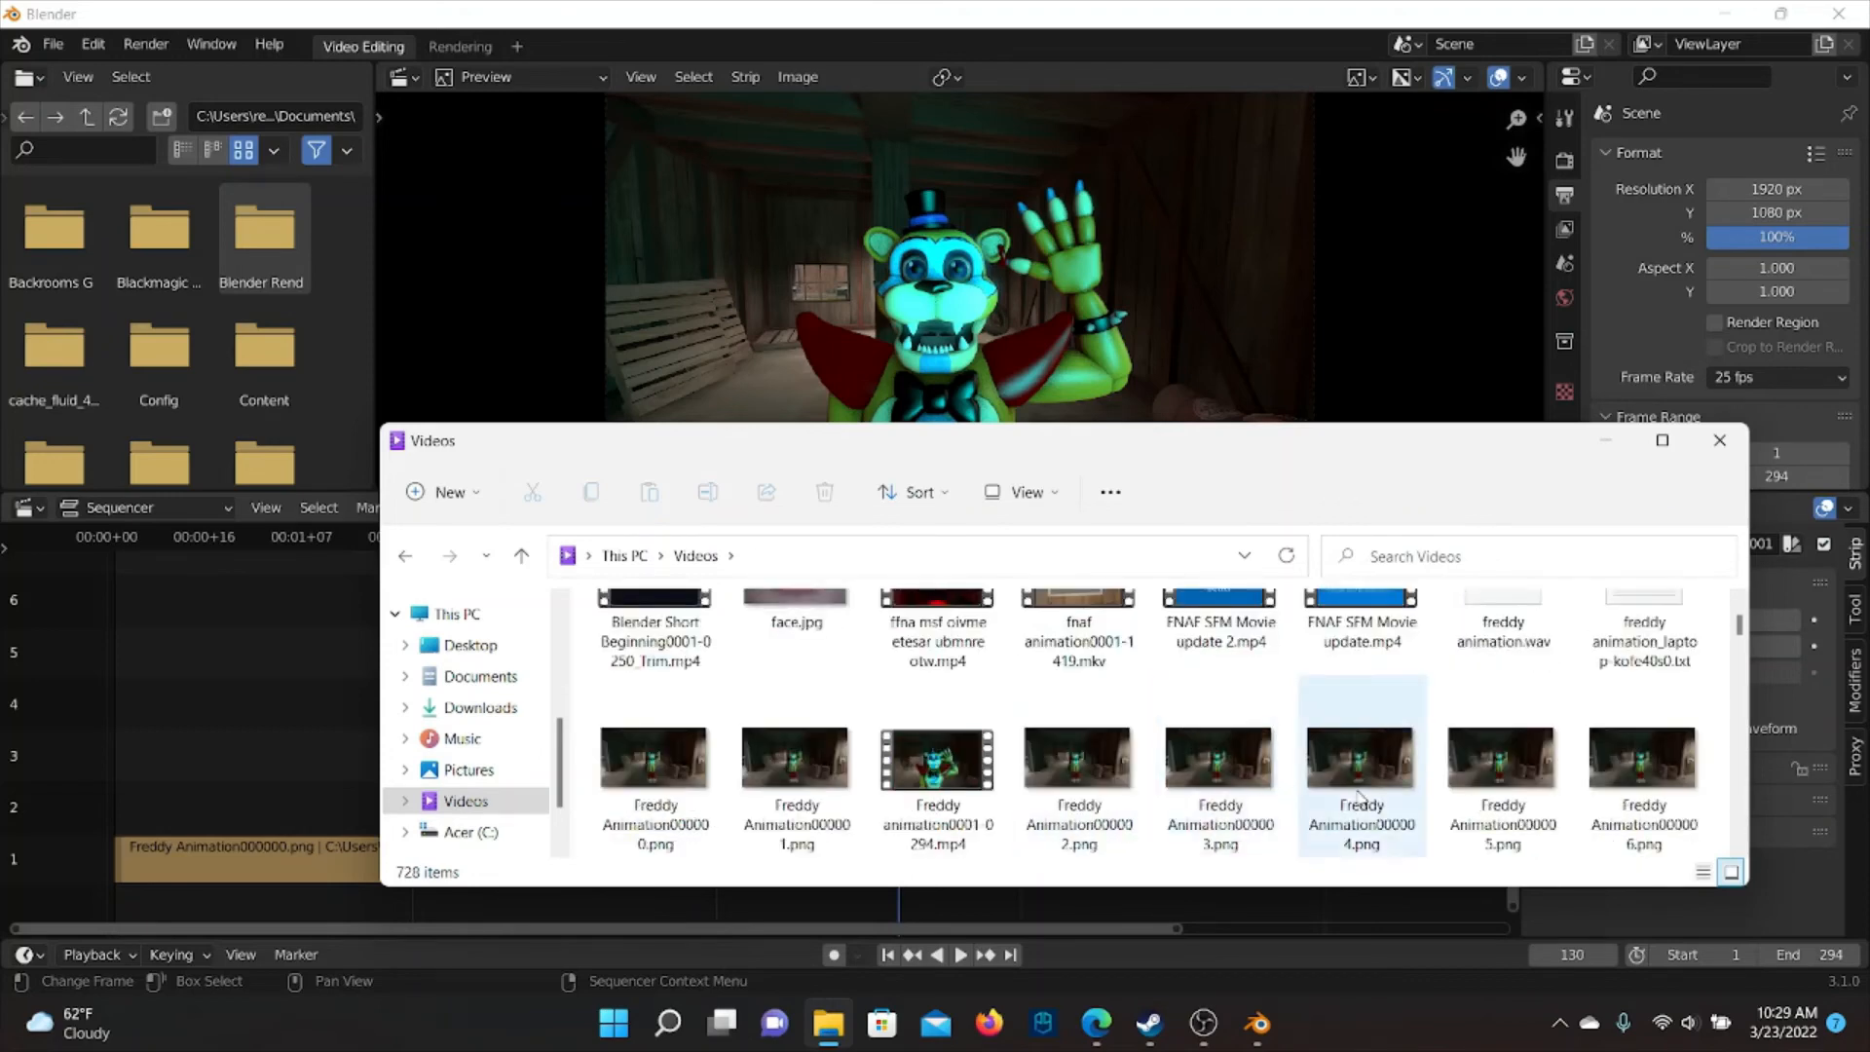
click(950, 787)
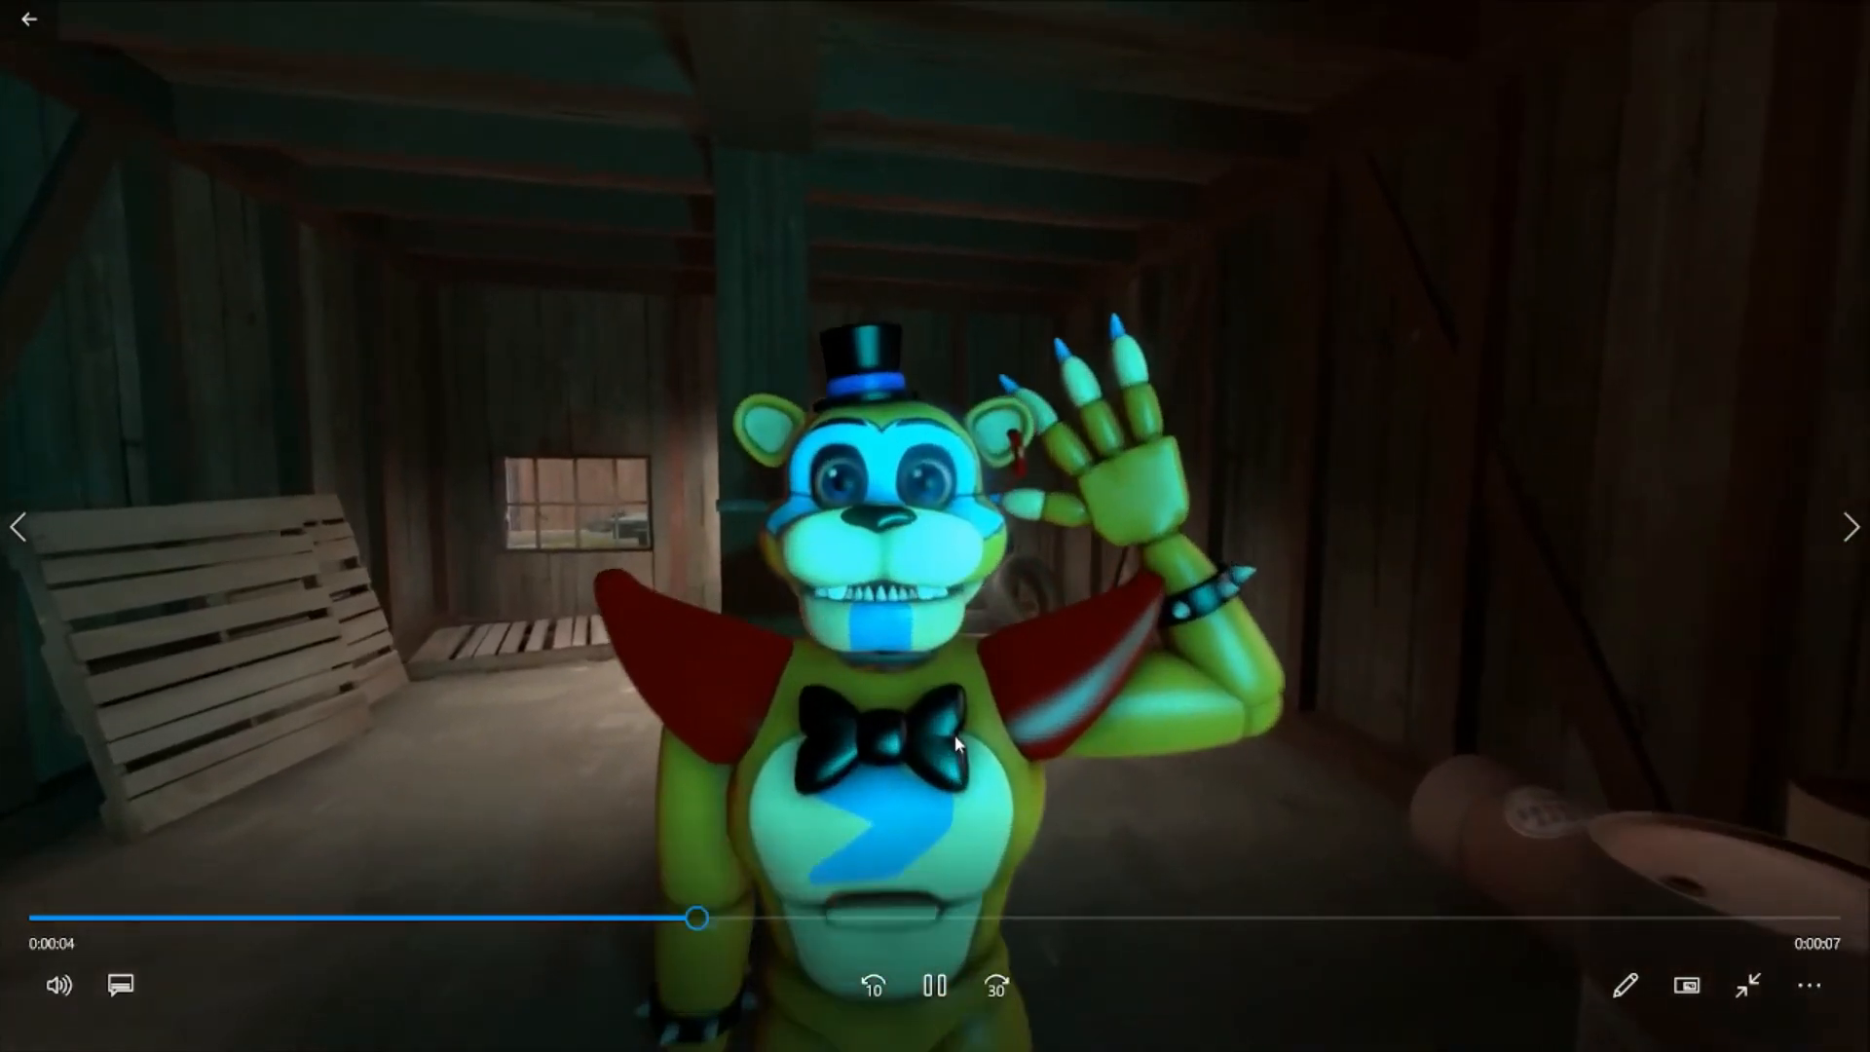
Pause the rendered video, then close the player and the Videos folder window to return to Blender
click(930, 982)
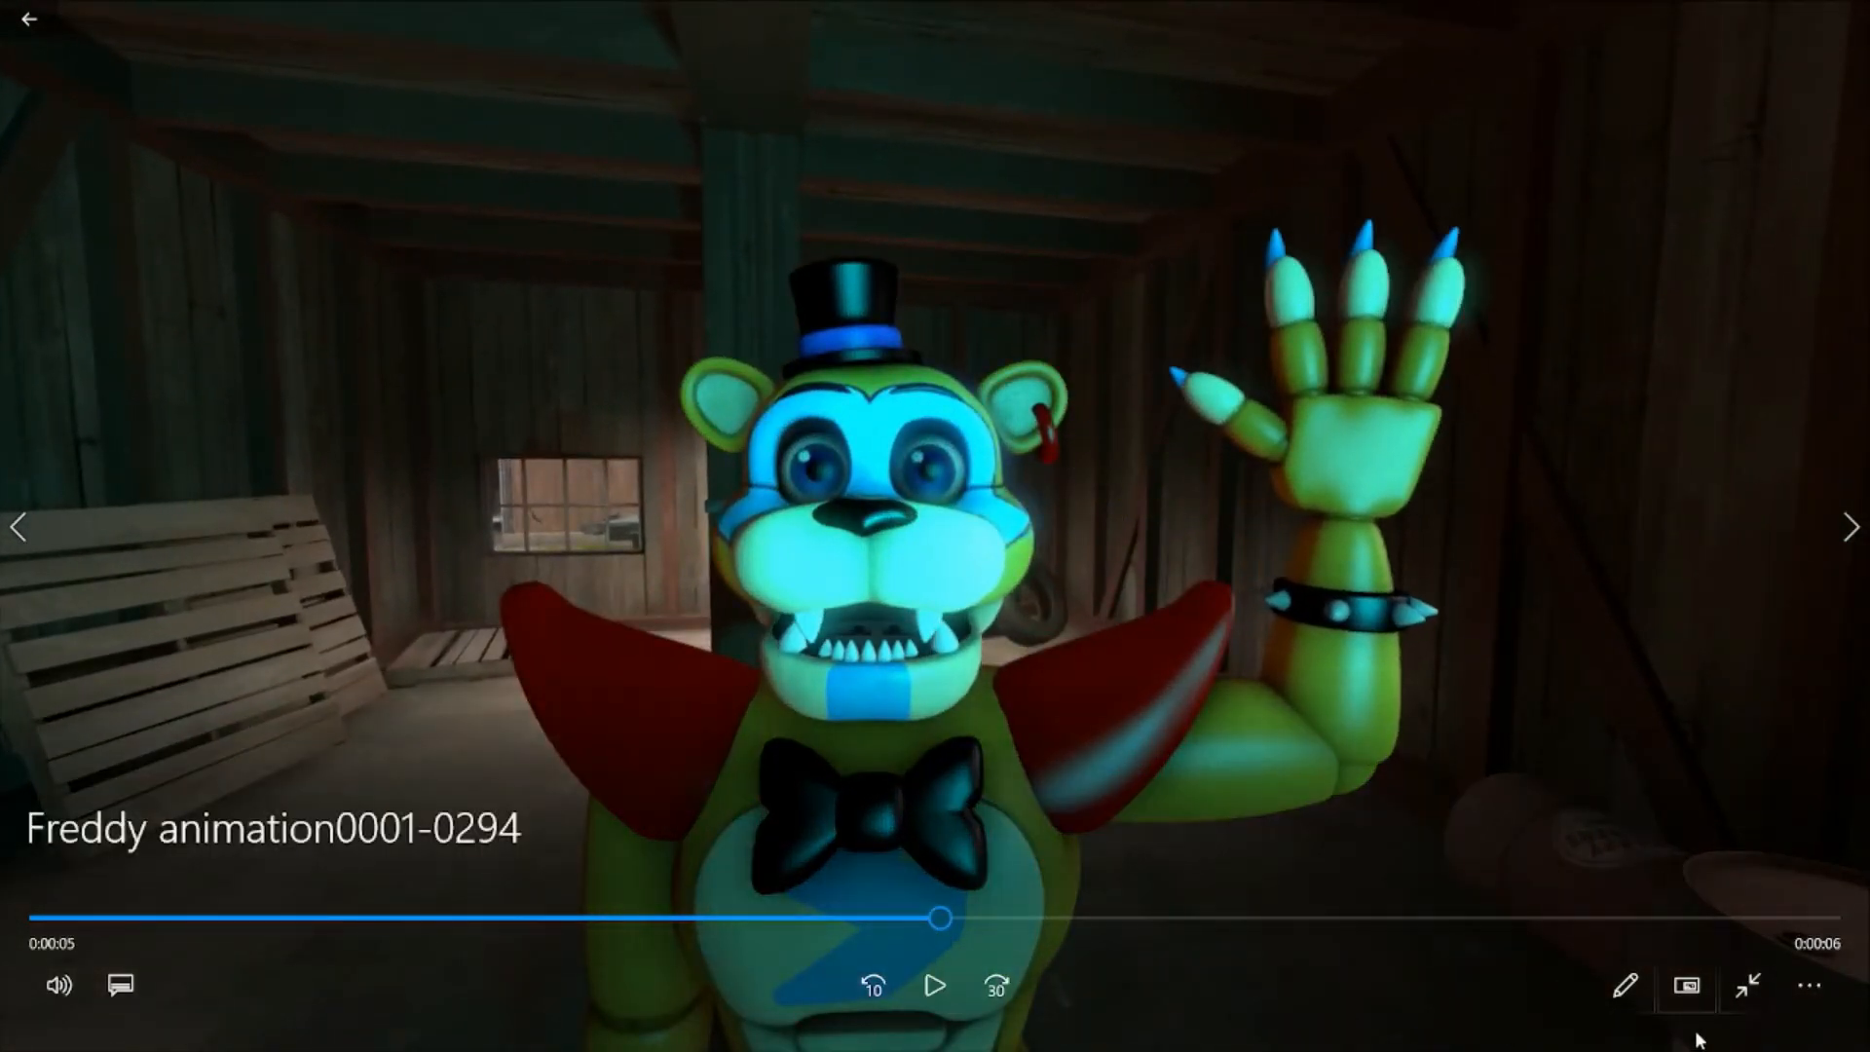
click(1752, 998)
click(1845, 15)
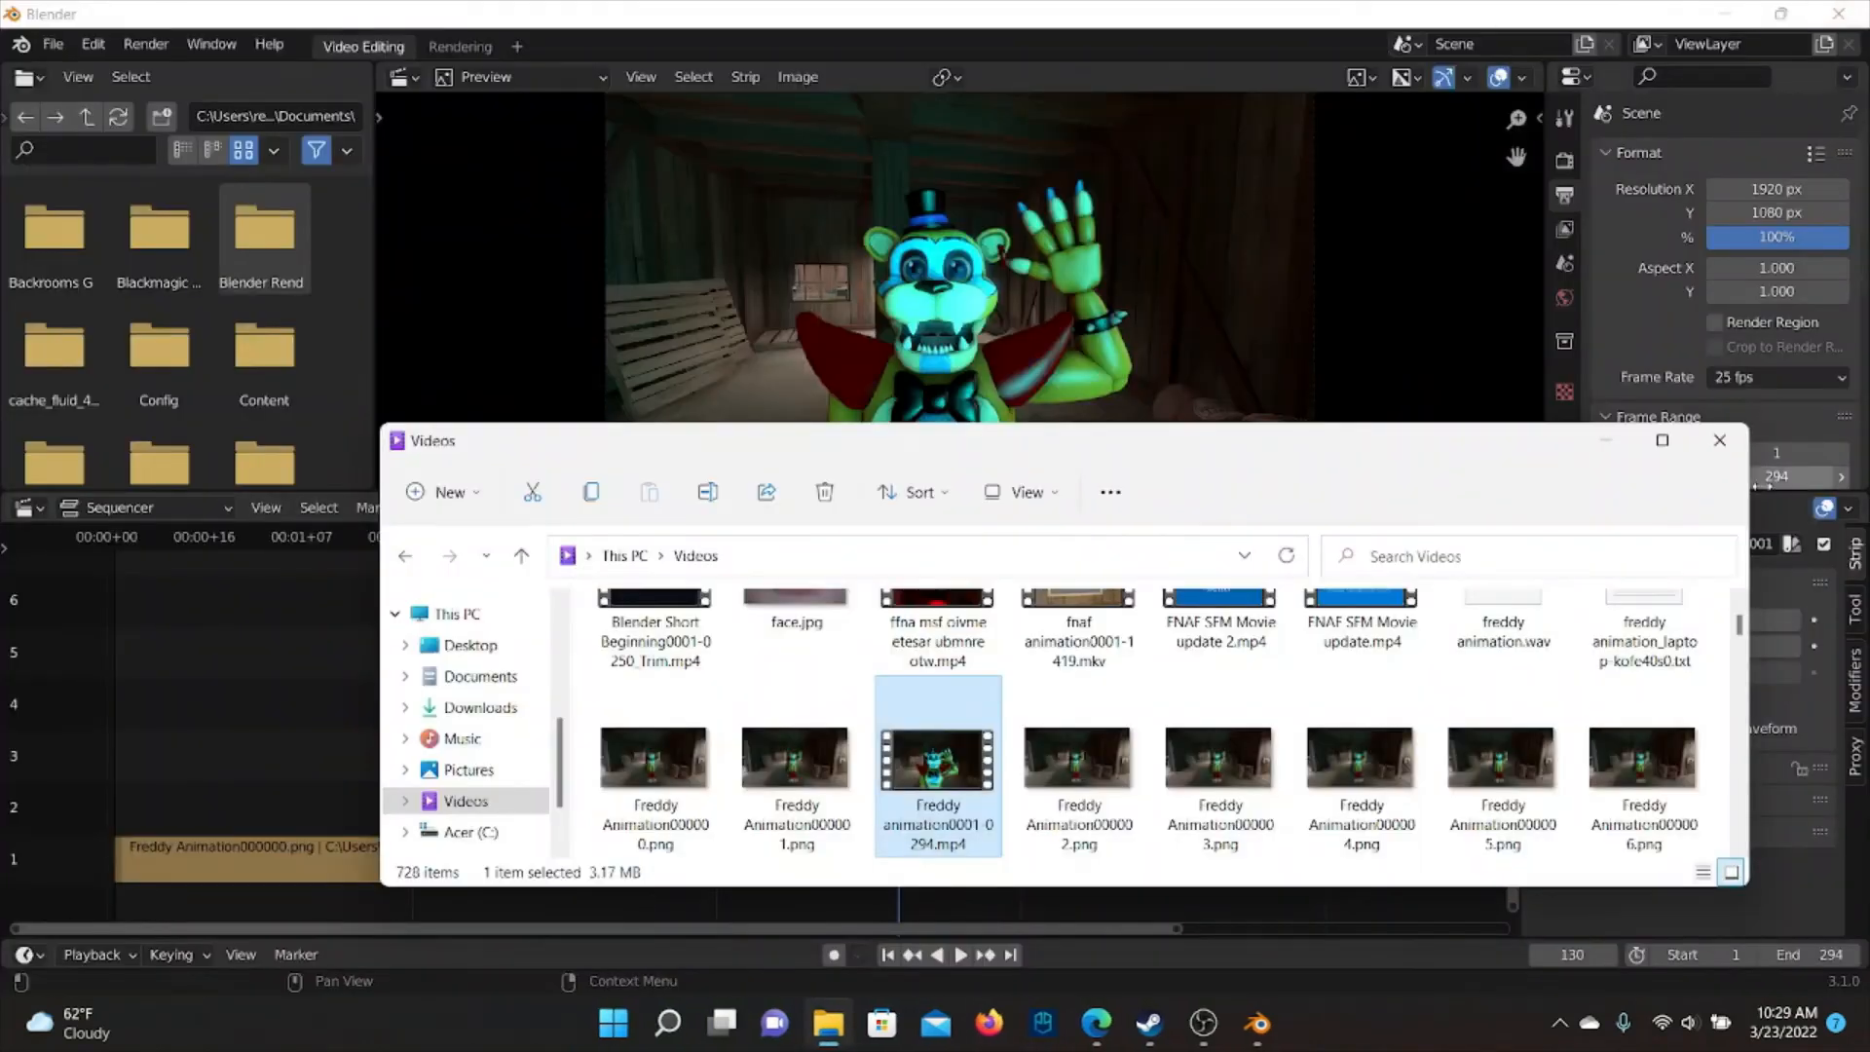
click(1720, 441)
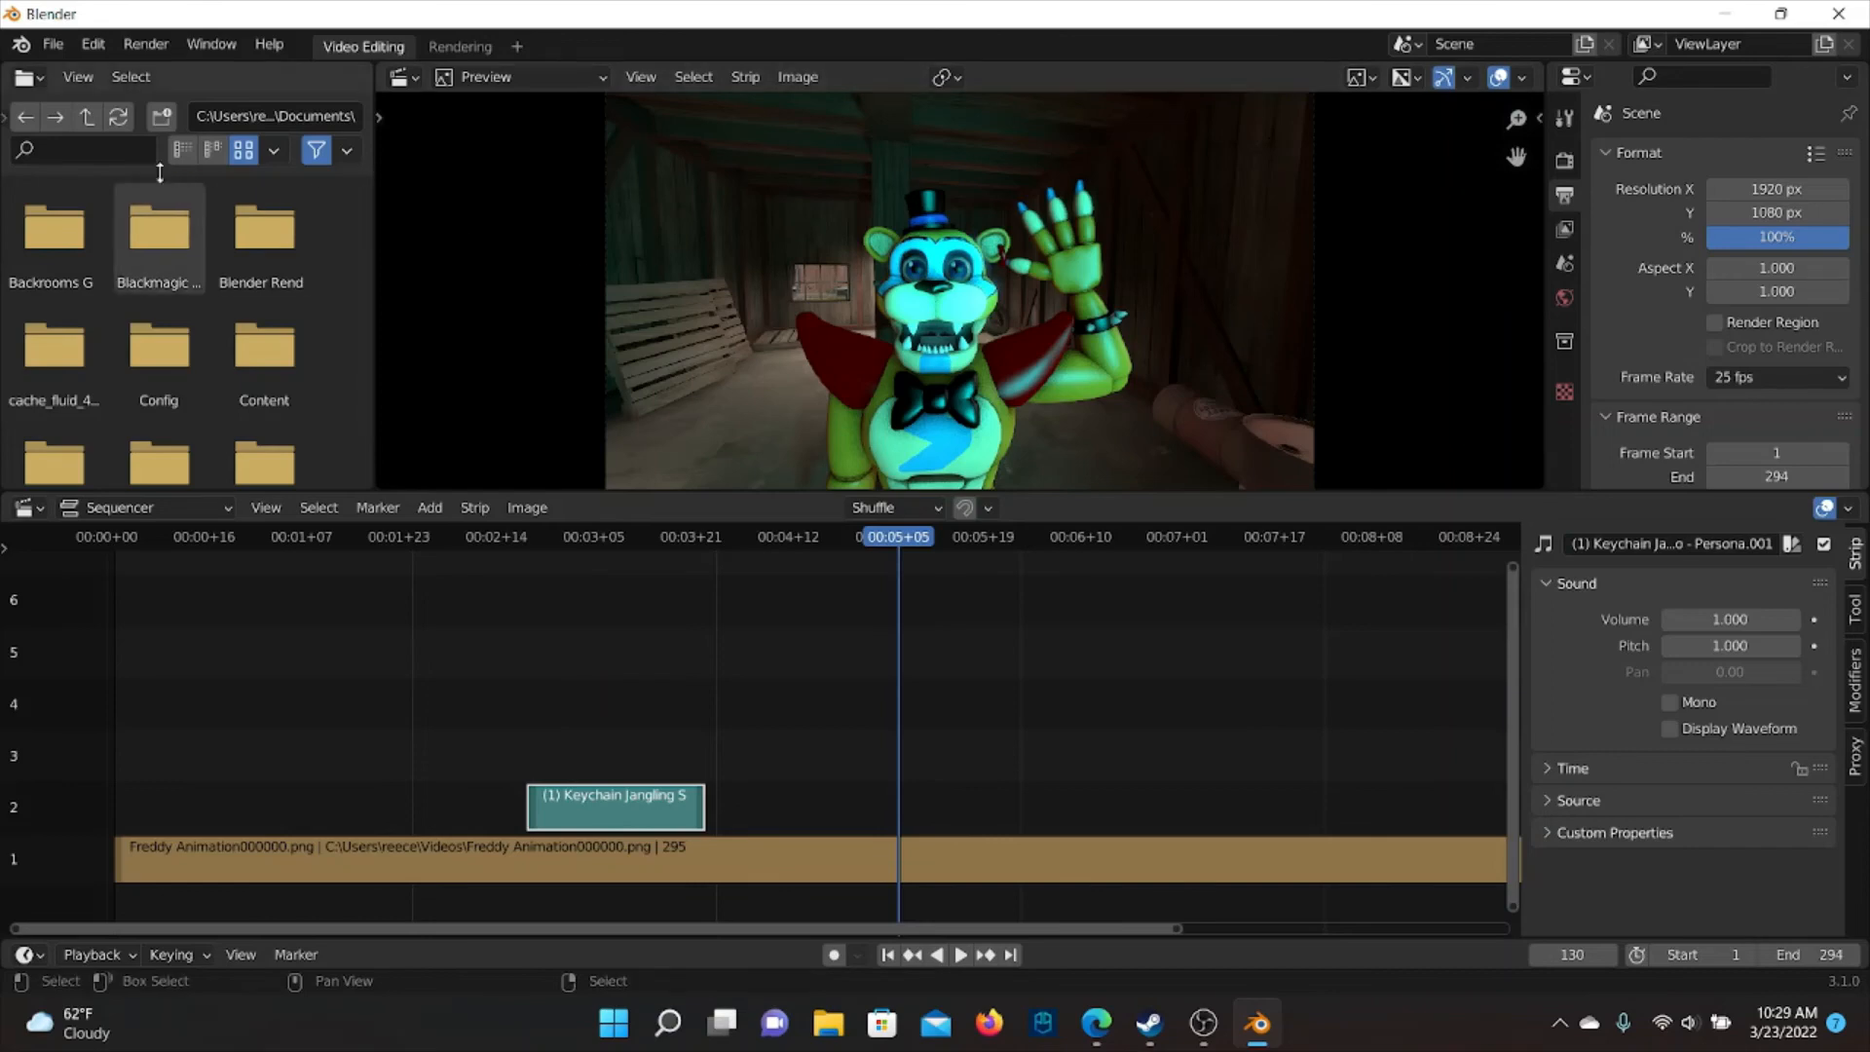
Save the Blender project as "freddy.blend" in the Documents folder and close Blender
click(1839, 14)
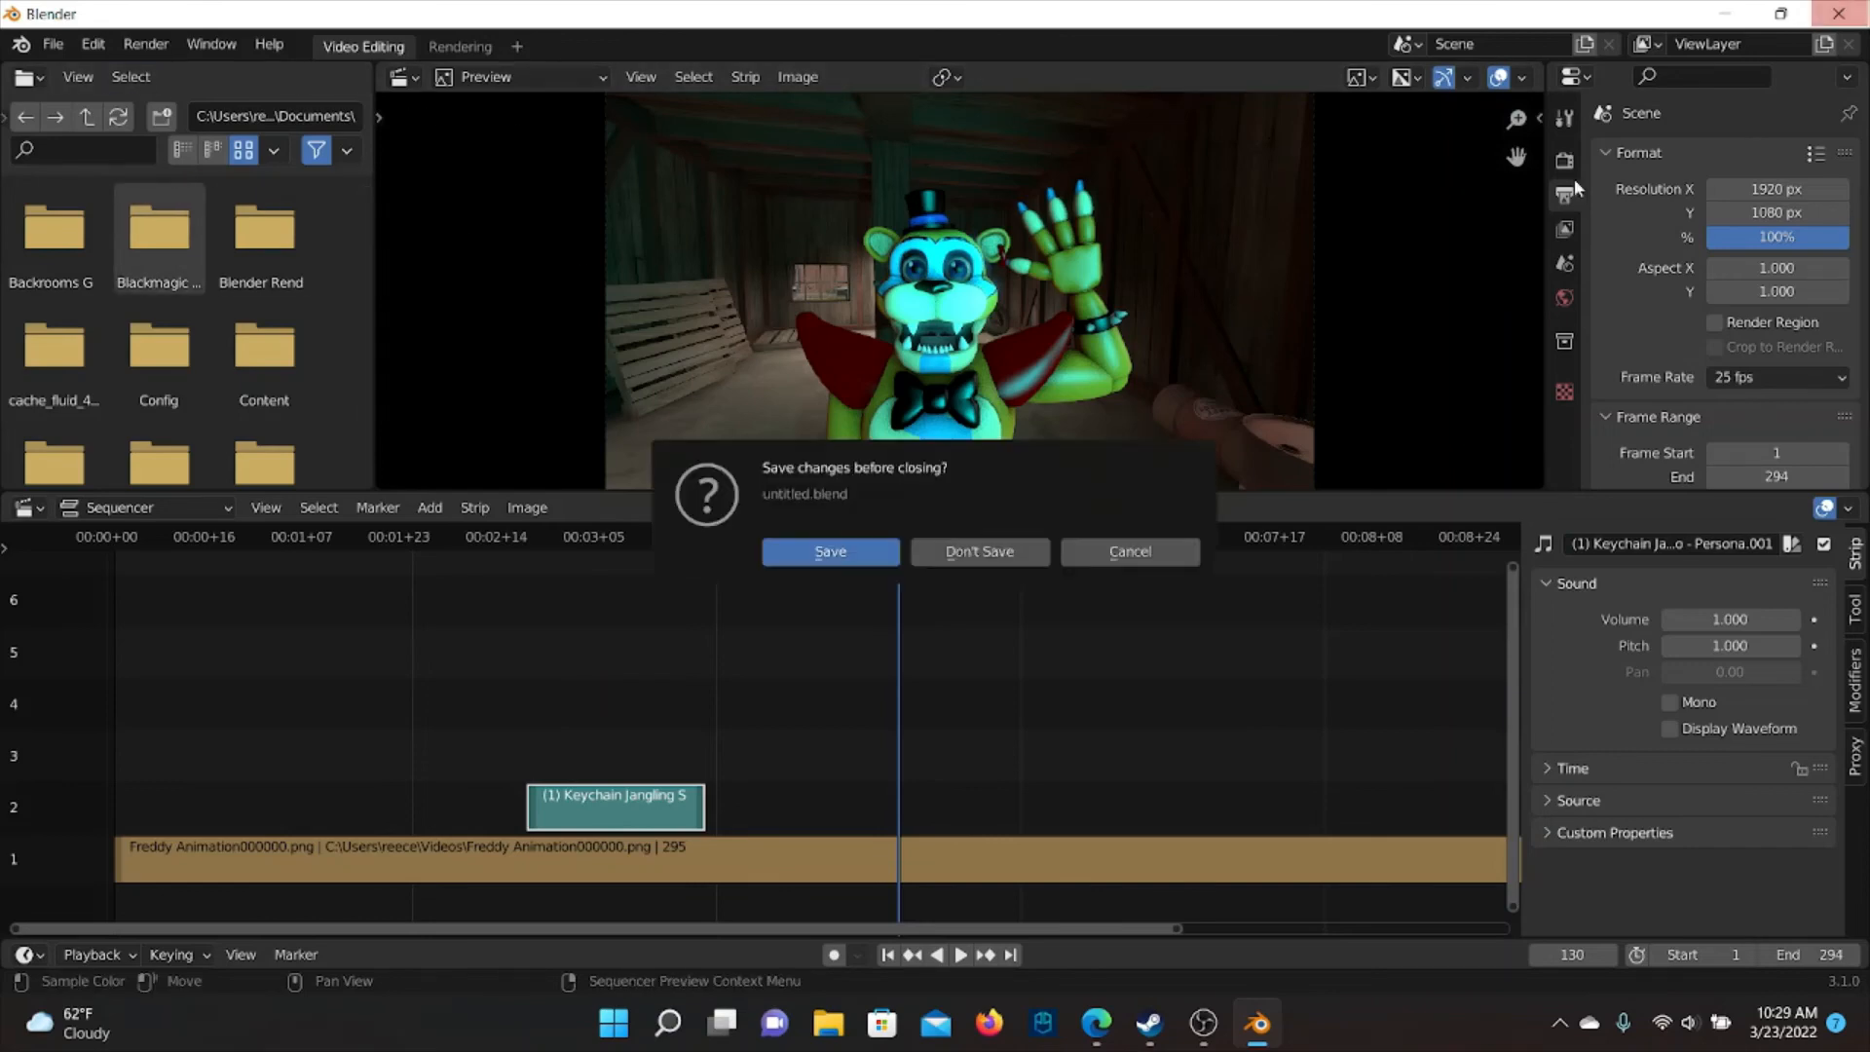
click(826, 553)
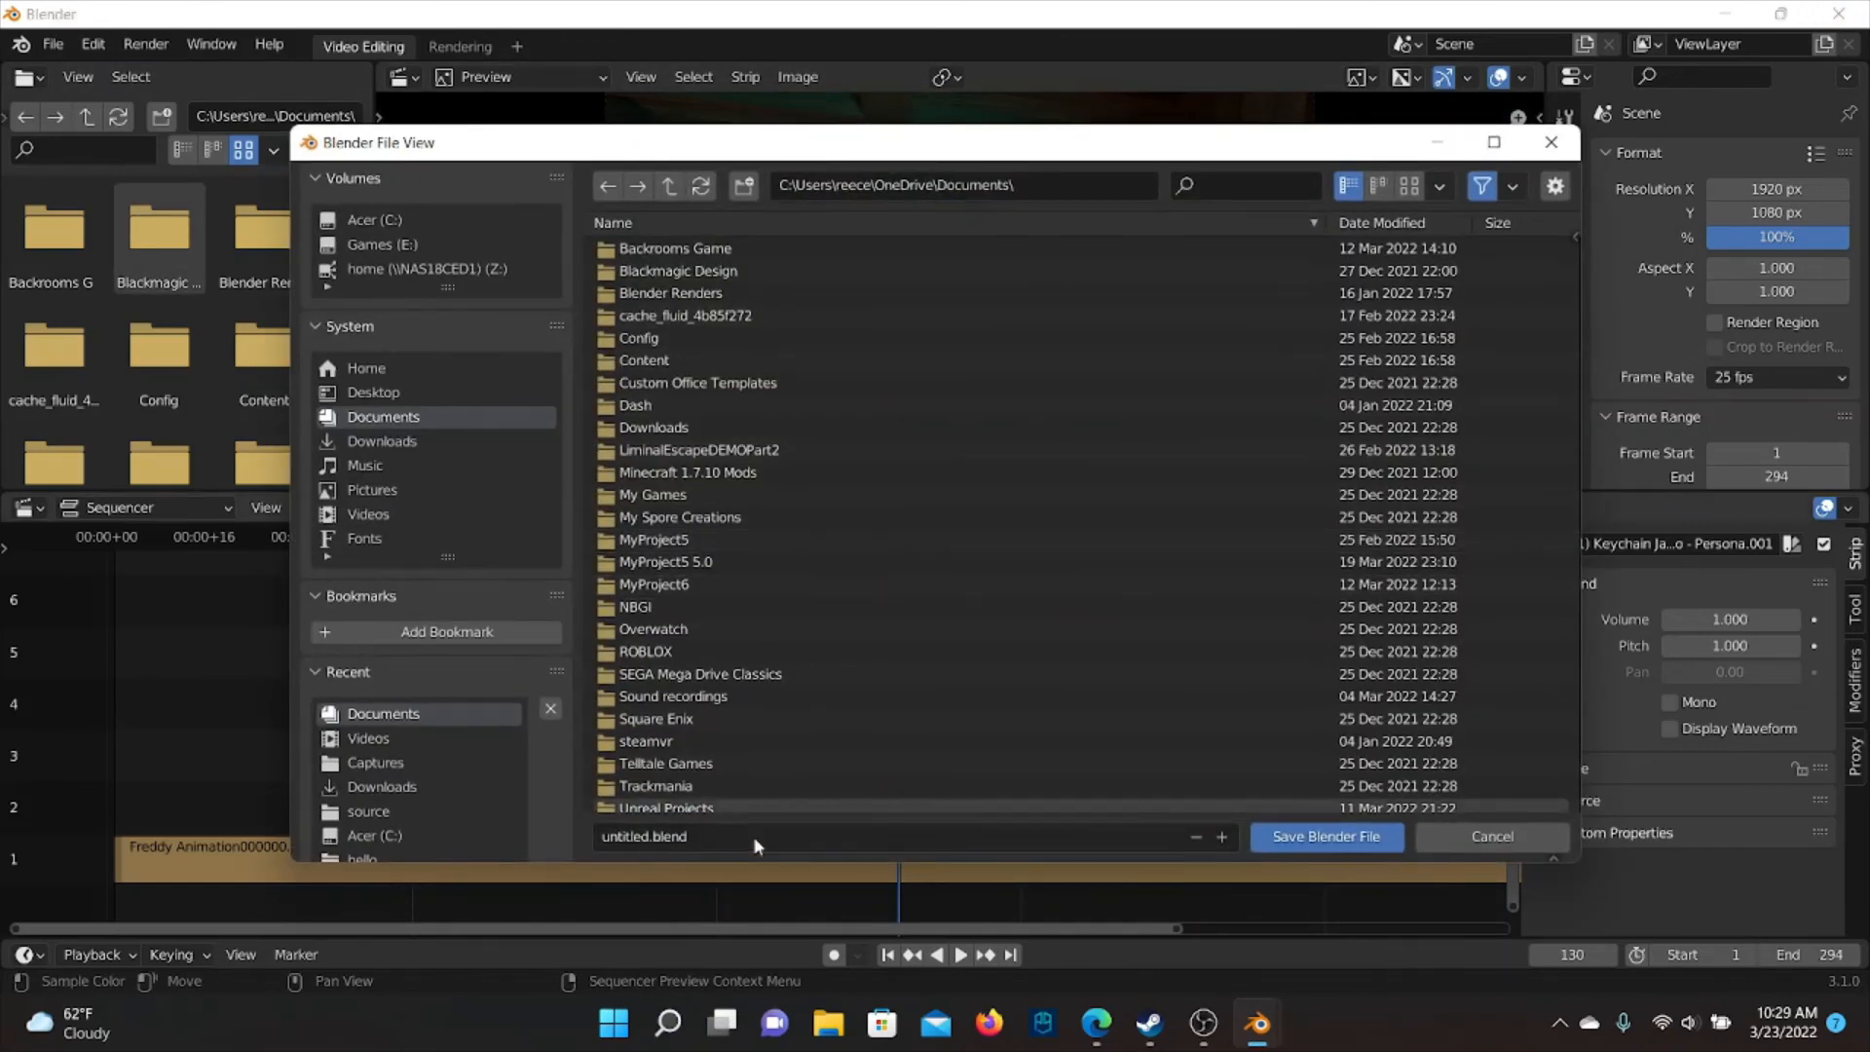
click(756, 839)
text(freddy)
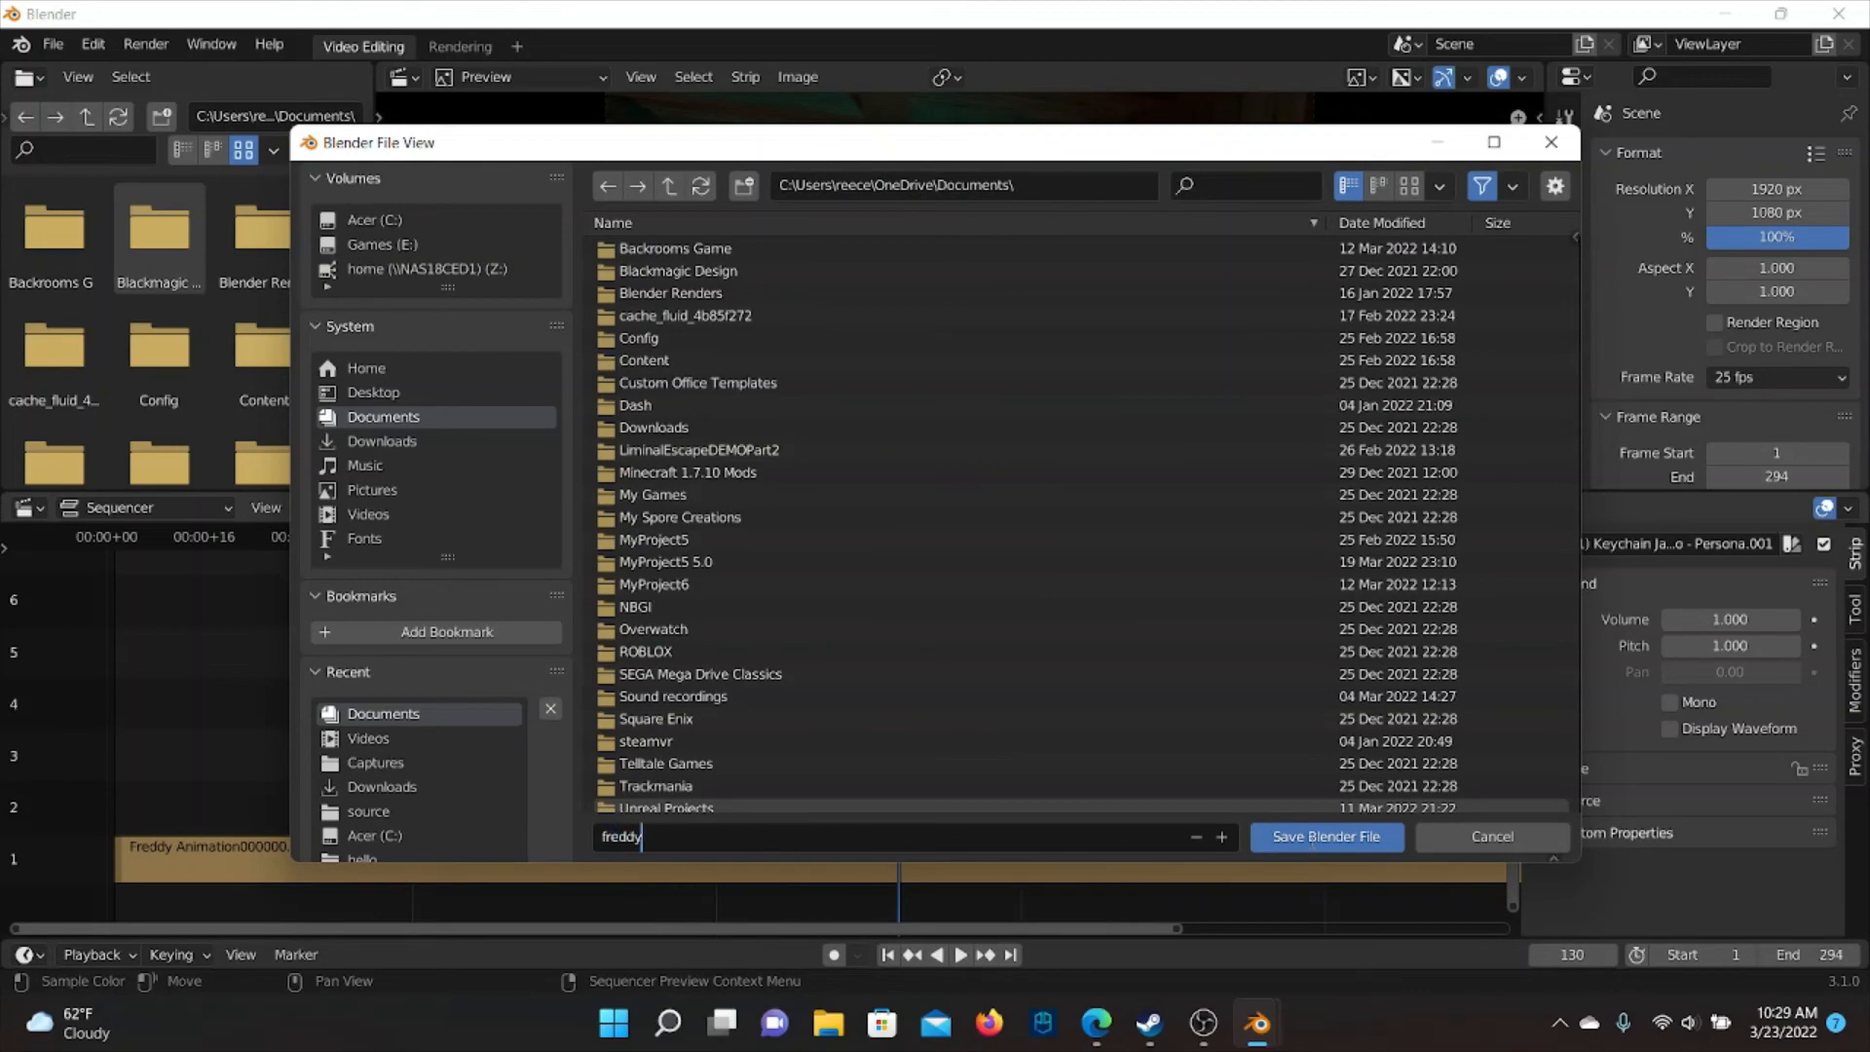
key(Return)
click(1355, 836)
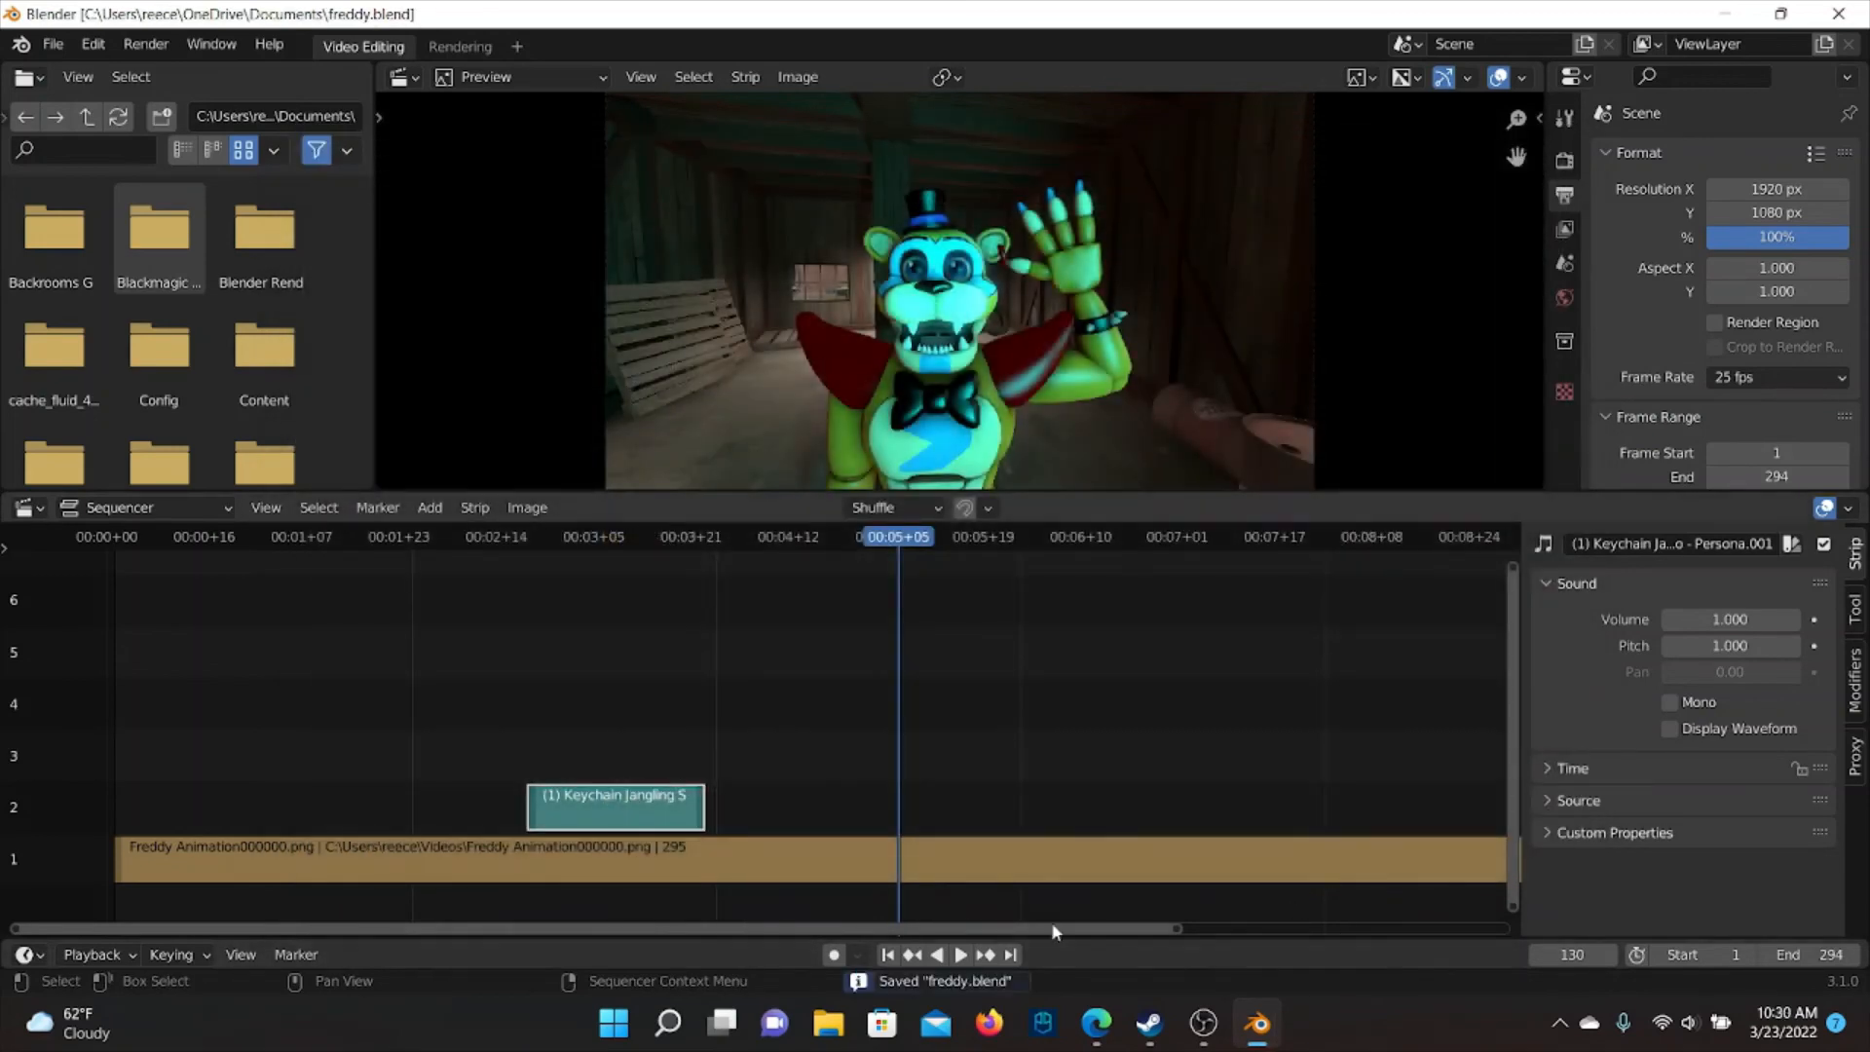
click(1839, 13)
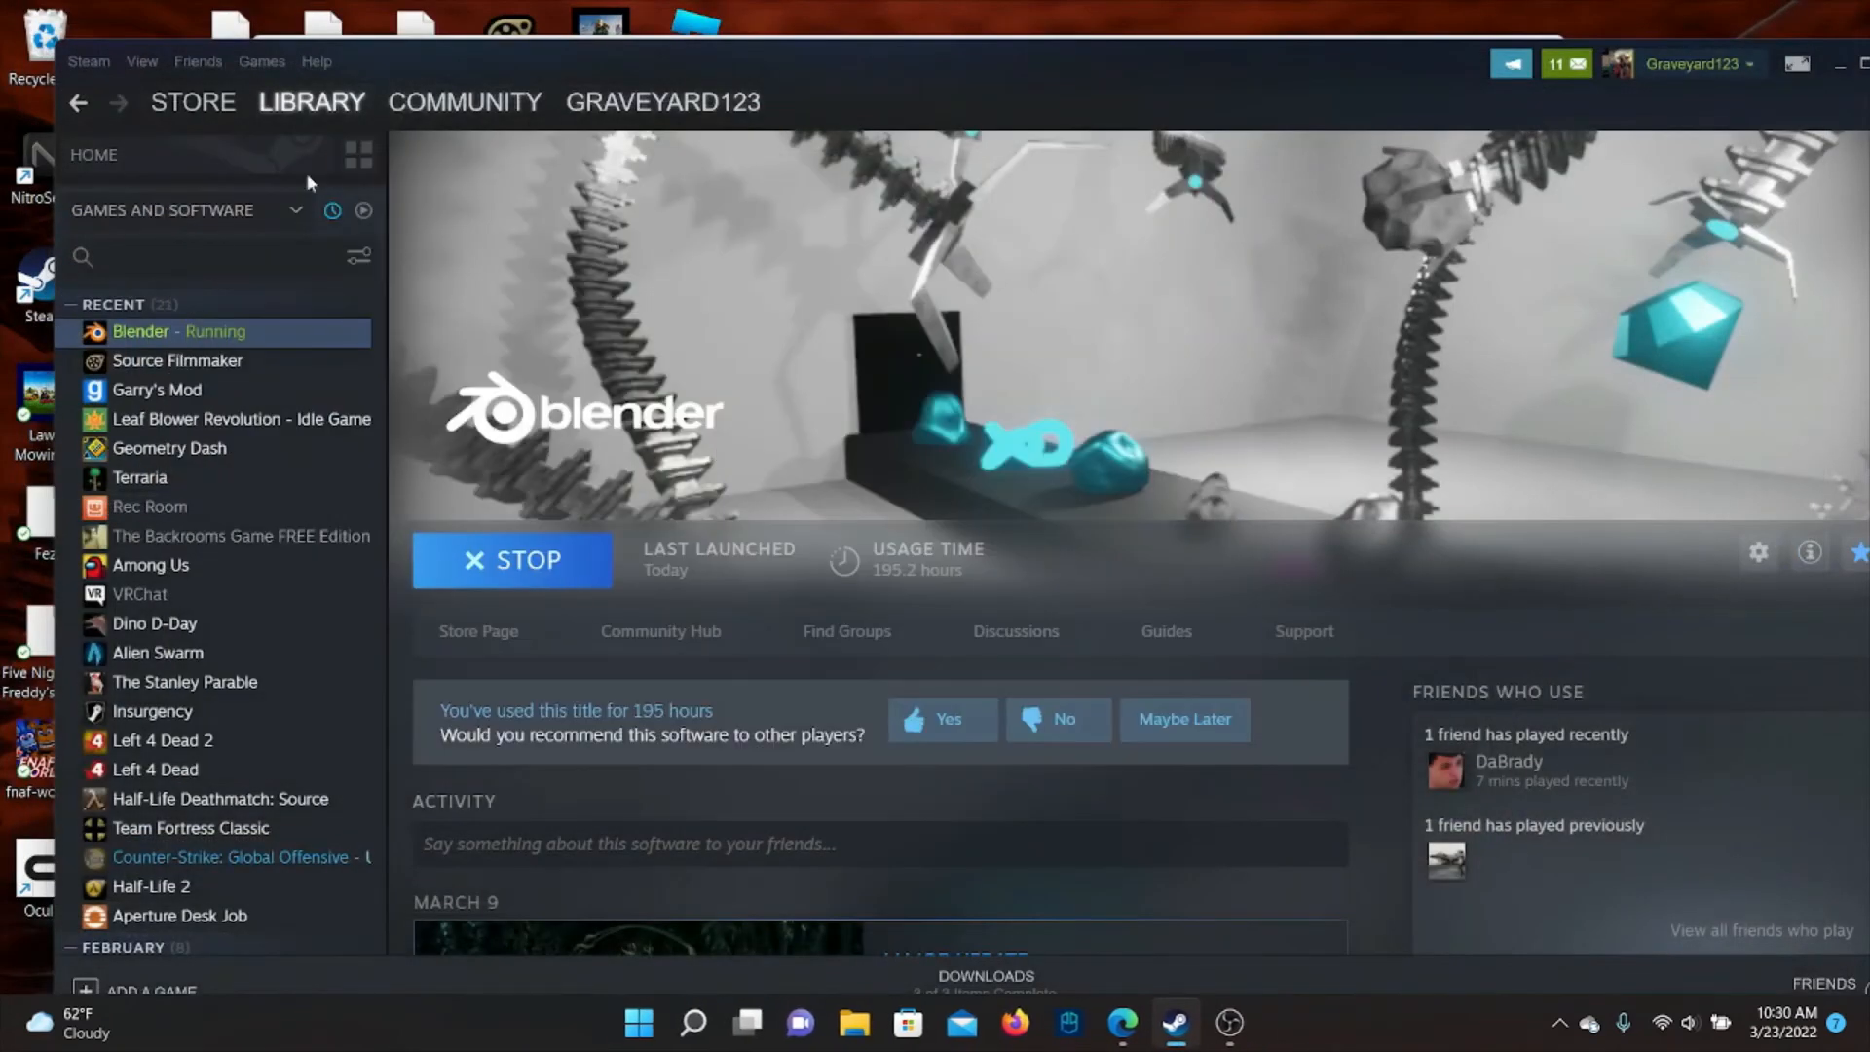
Launch Source Filmmaker from the Steam library, choosing the Launch Source Filmmaker option
click(119, 362)
click(458, 565)
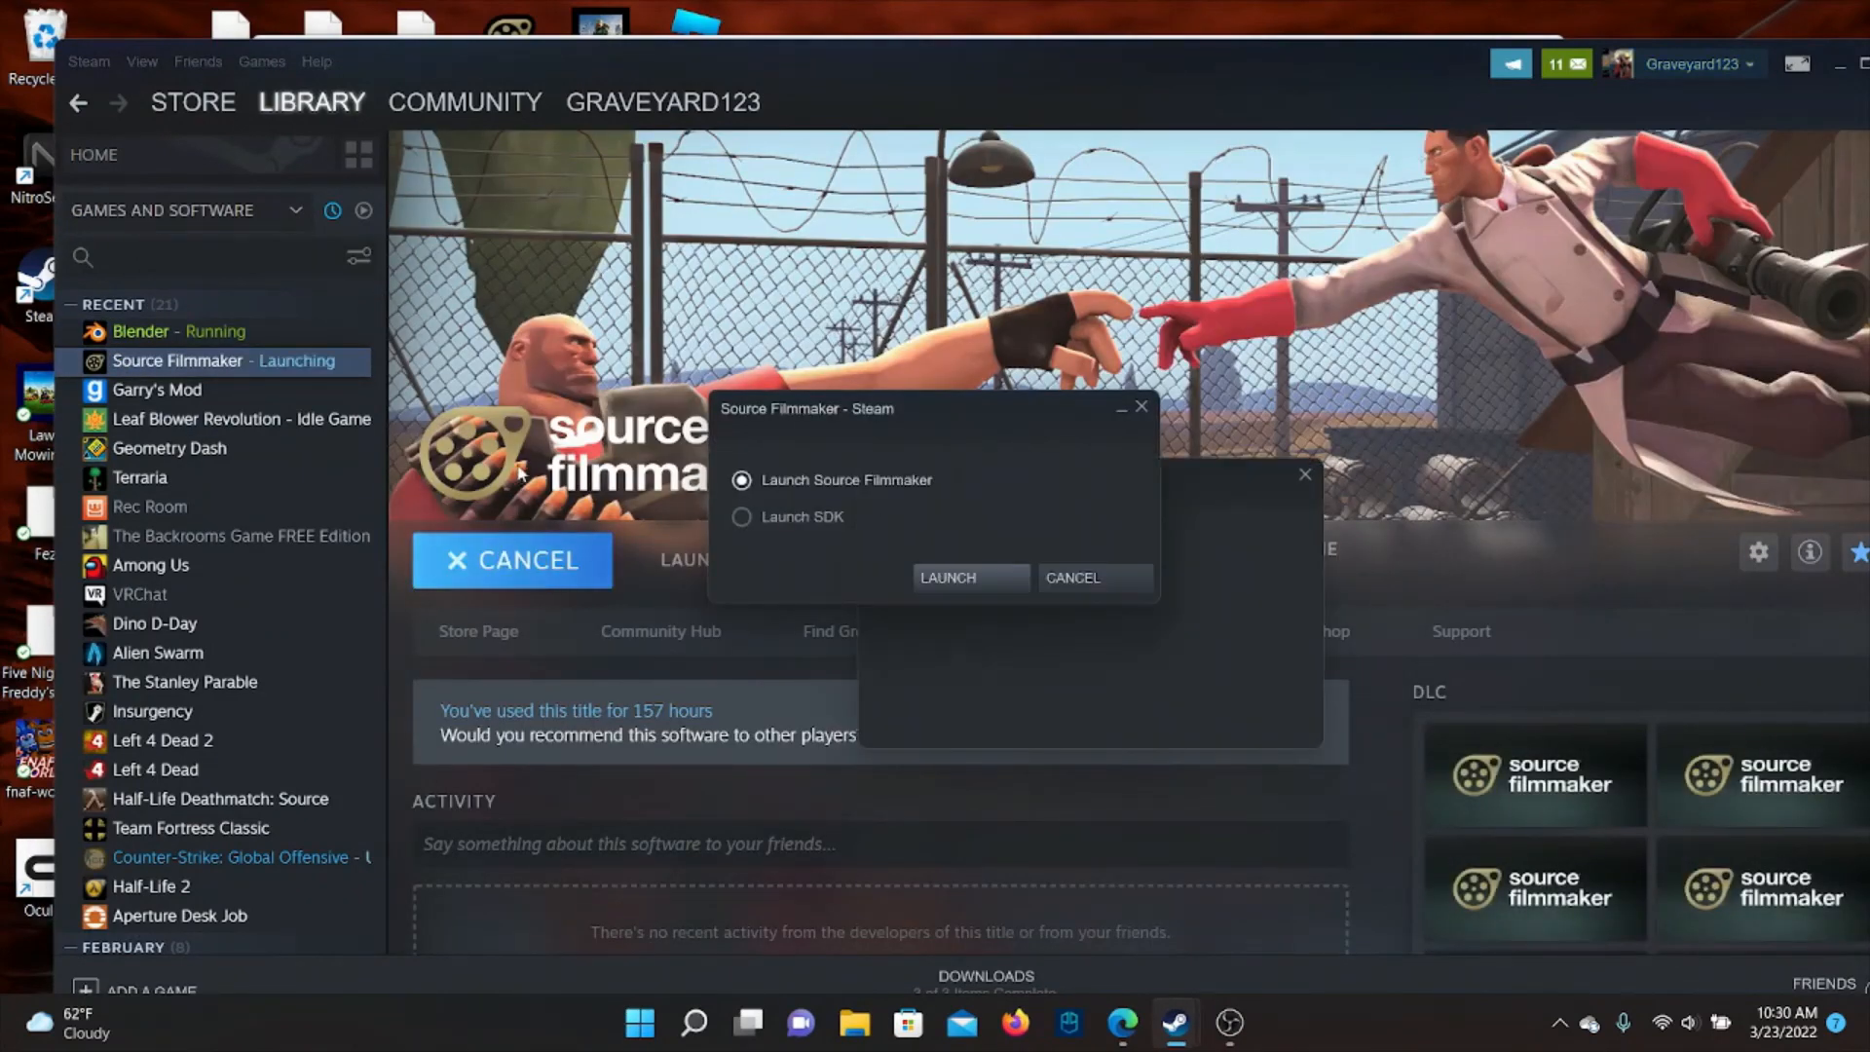
click(1005, 578)
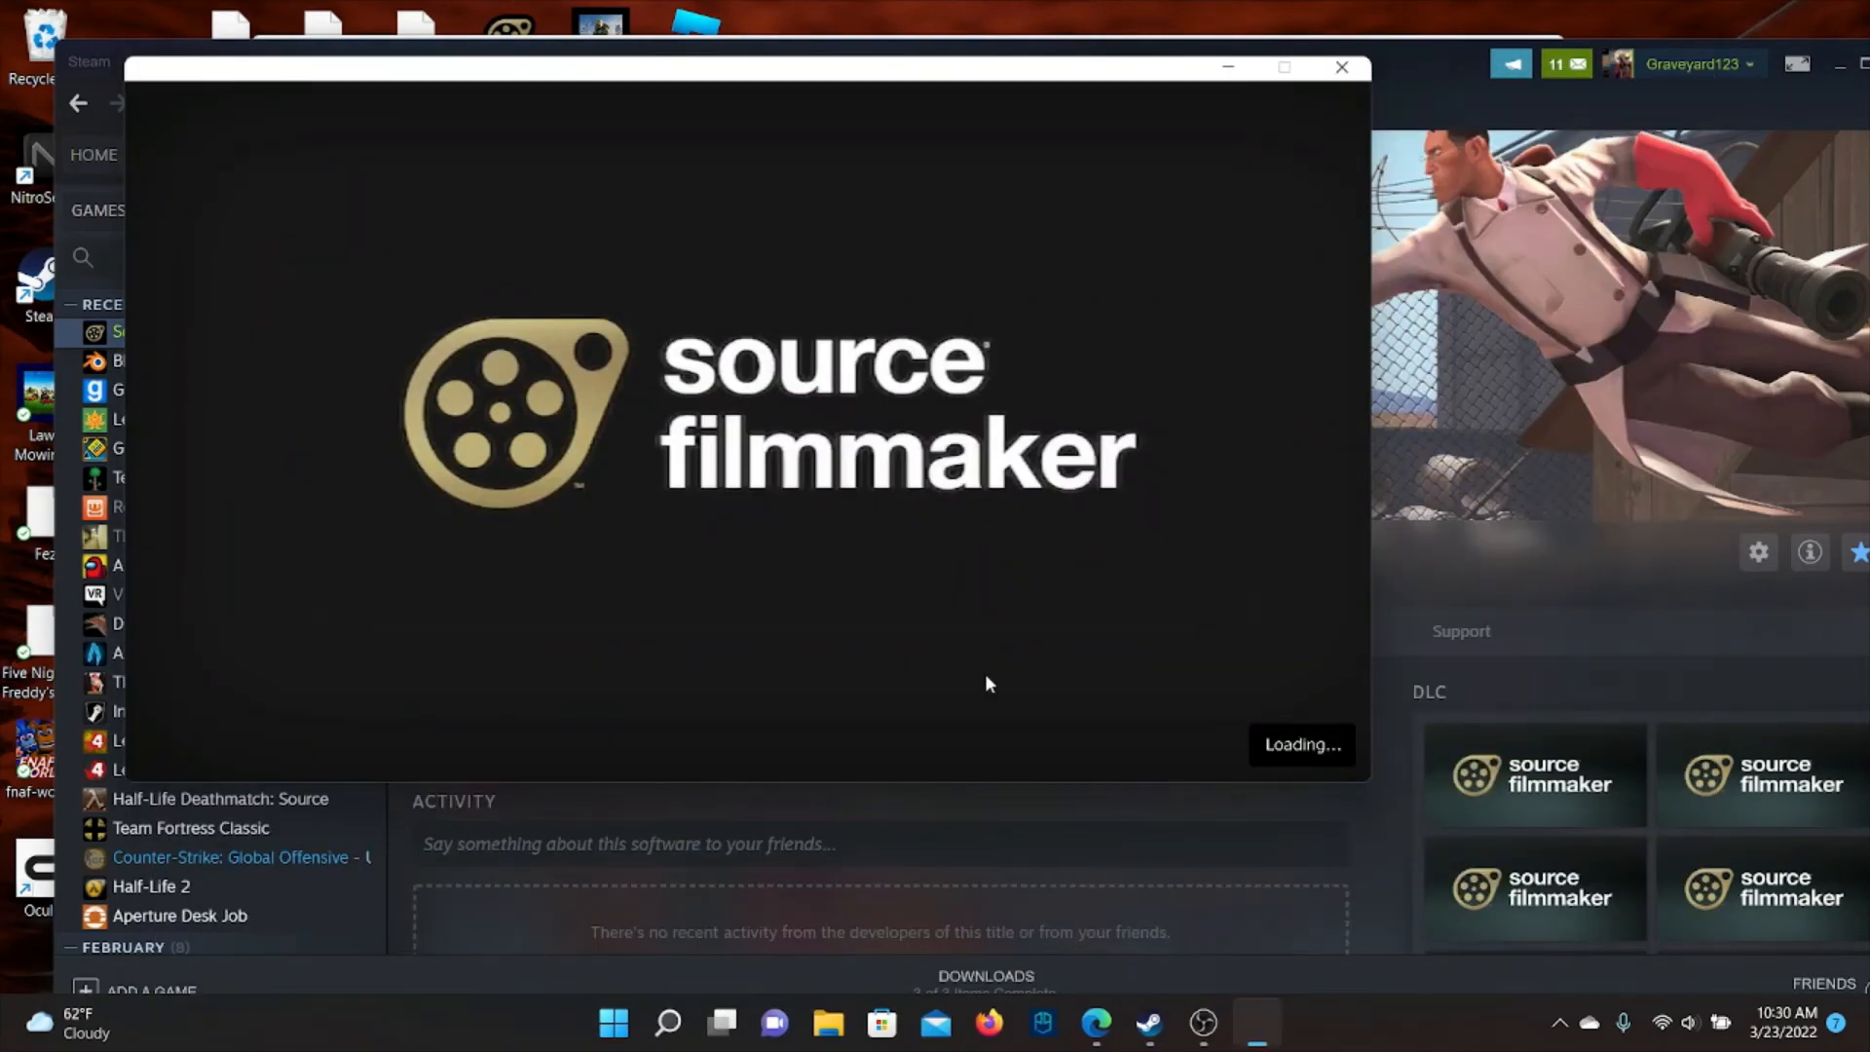
mouse_move(1254, 1023)
mouse_move(1166, 906)
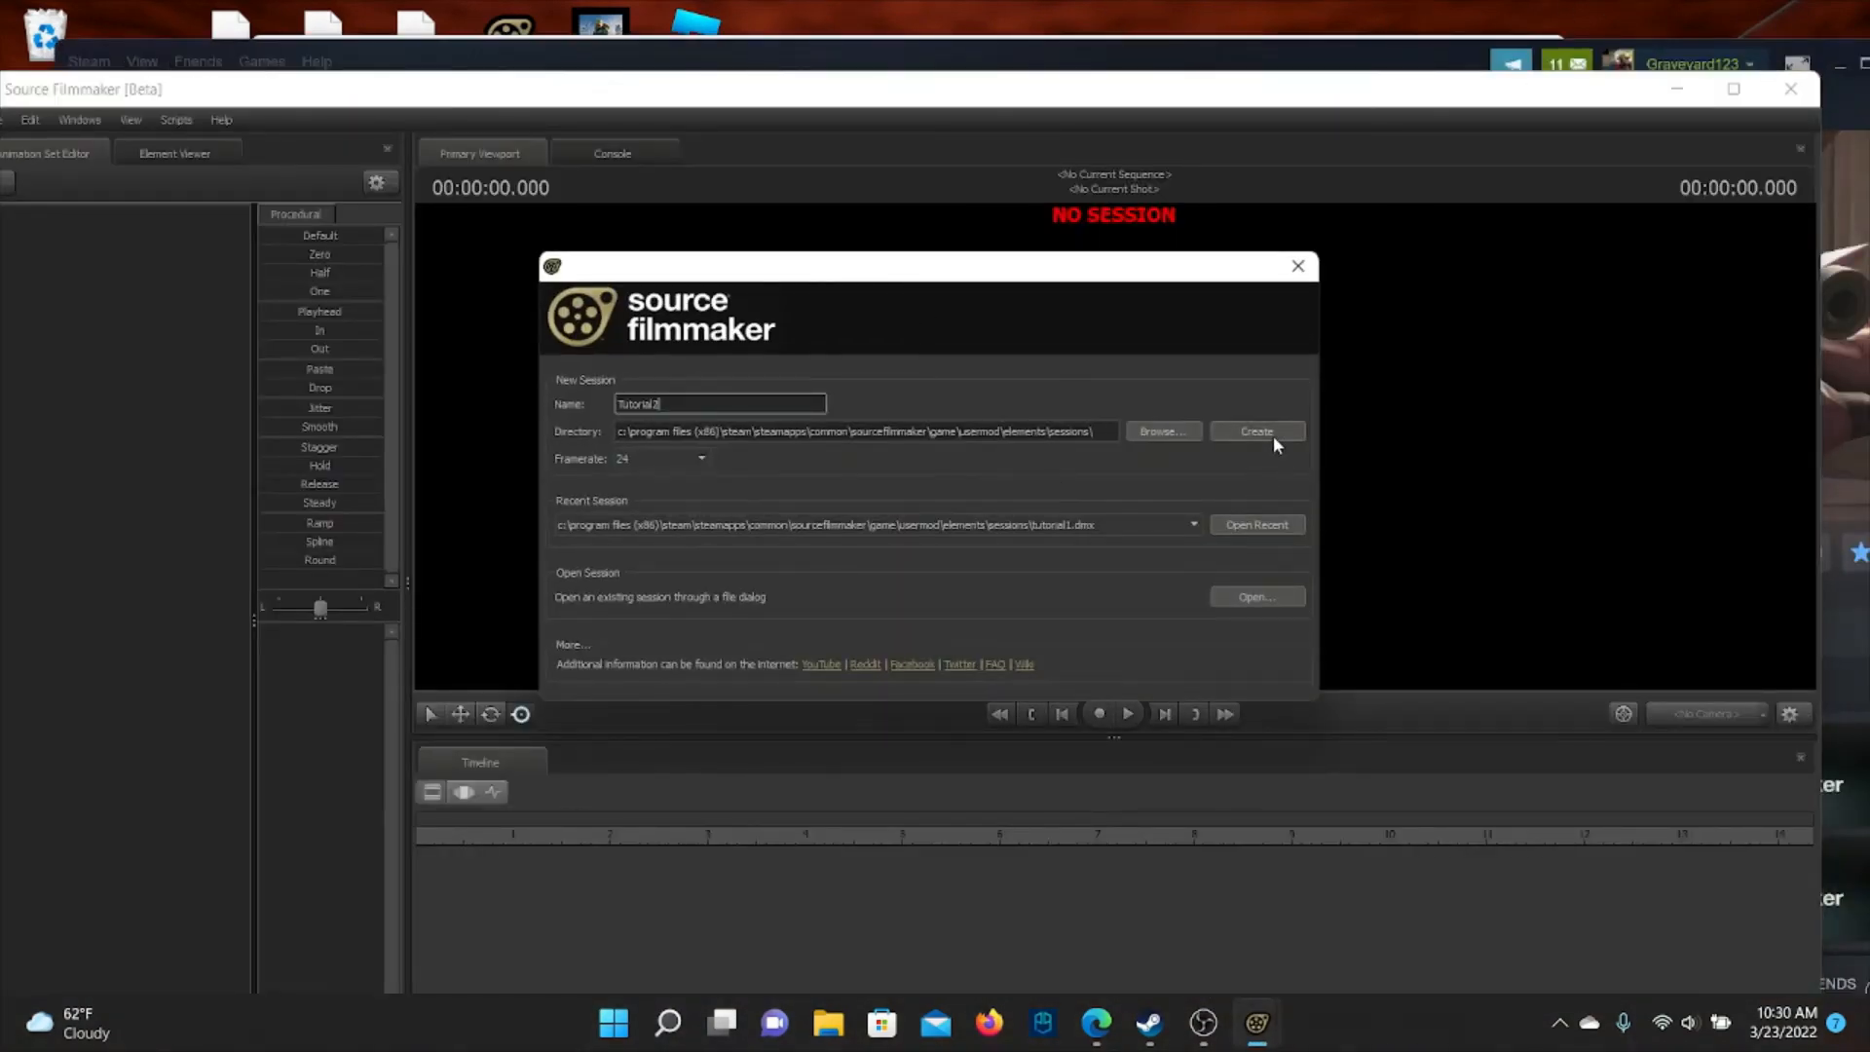
Open the recent session tutorial1.dmx, skip the workshop file downloads, and maximize the Source Filmmaker window
click(1273, 527)
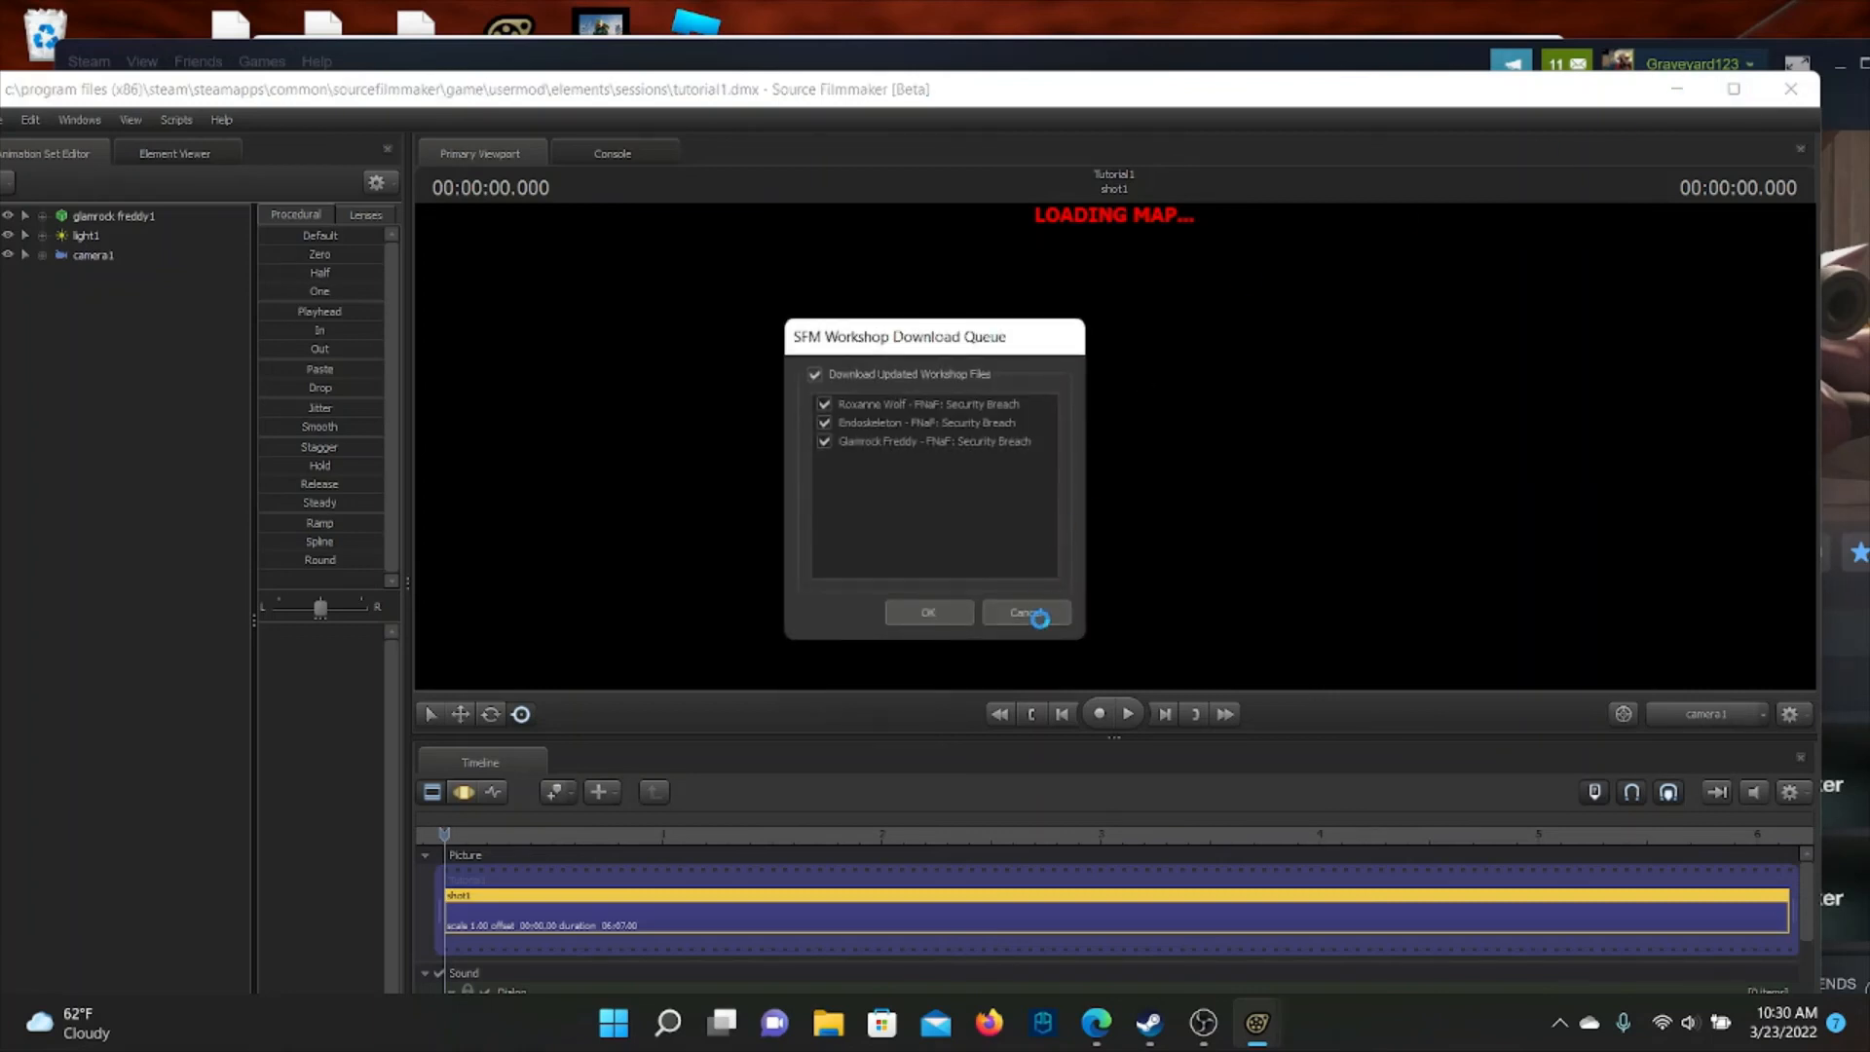
click(1044, 615)
click(1734, 89)
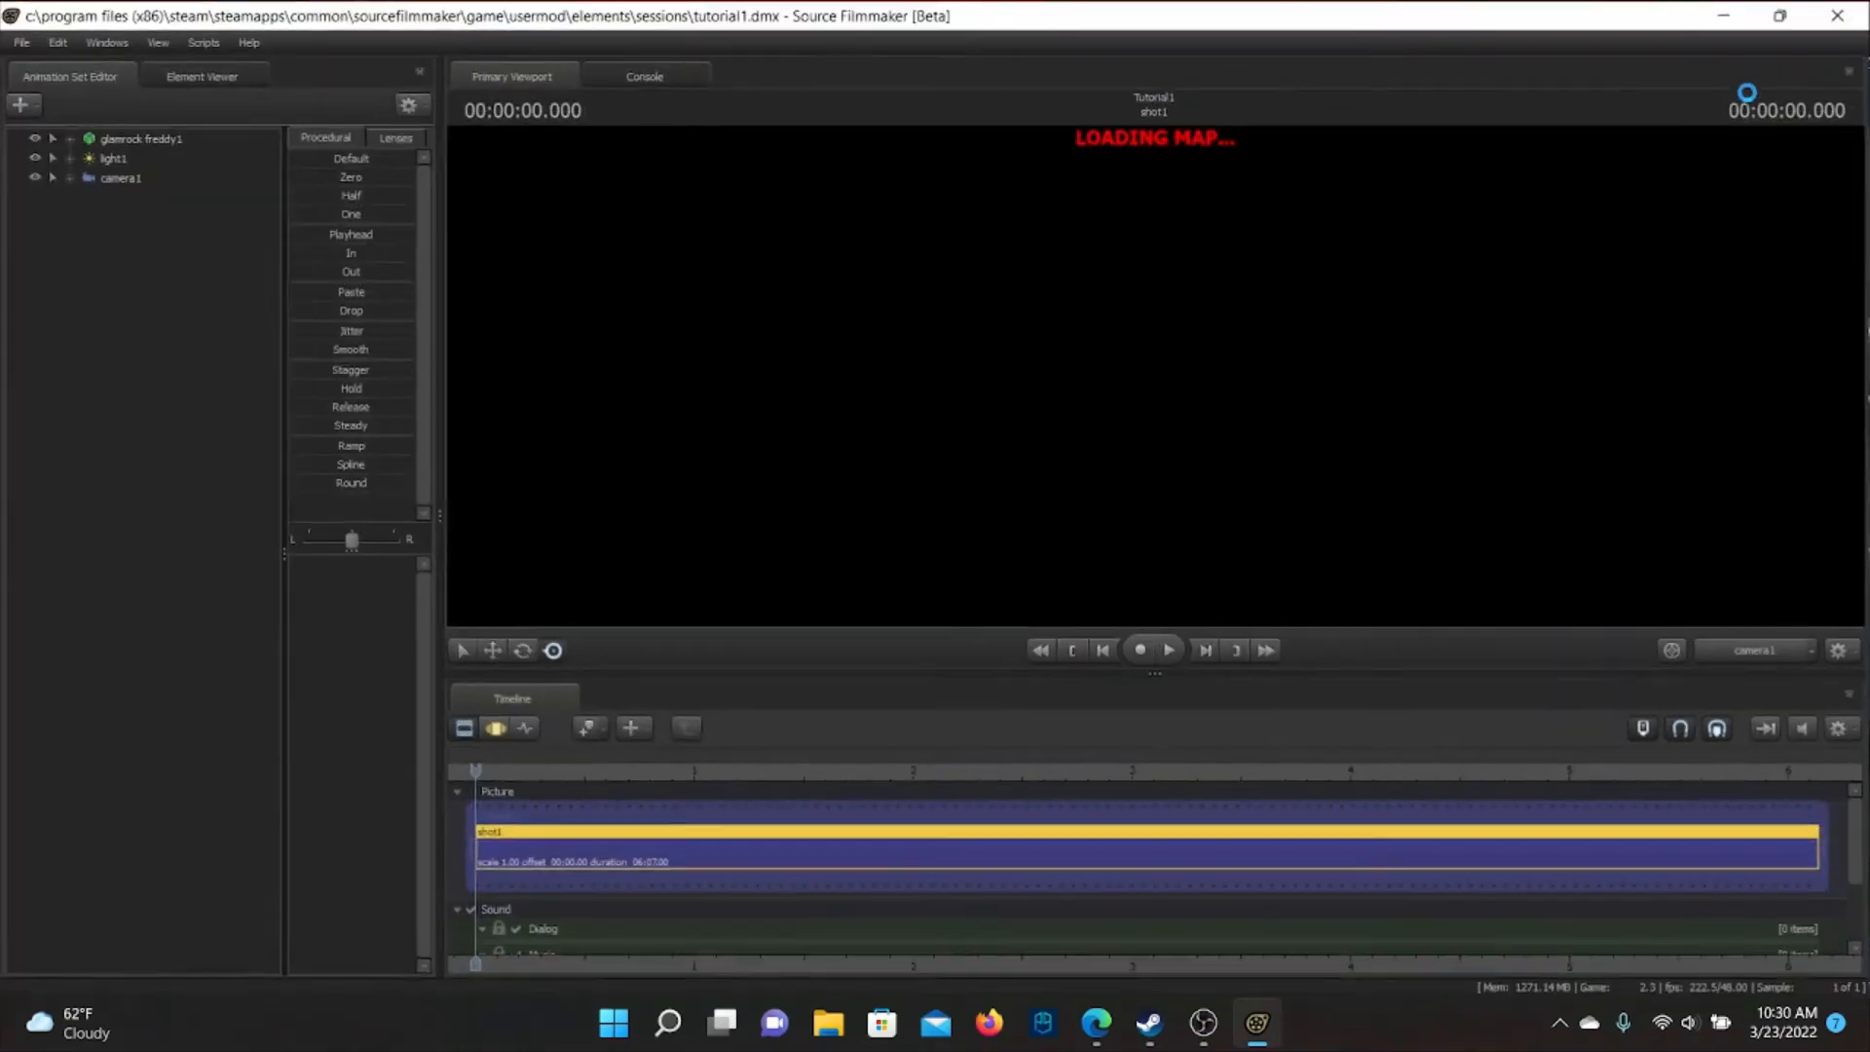
Examine the Graph Editor's time scale at different zoom levels, and return to the Clip Editor
click(528, 729)
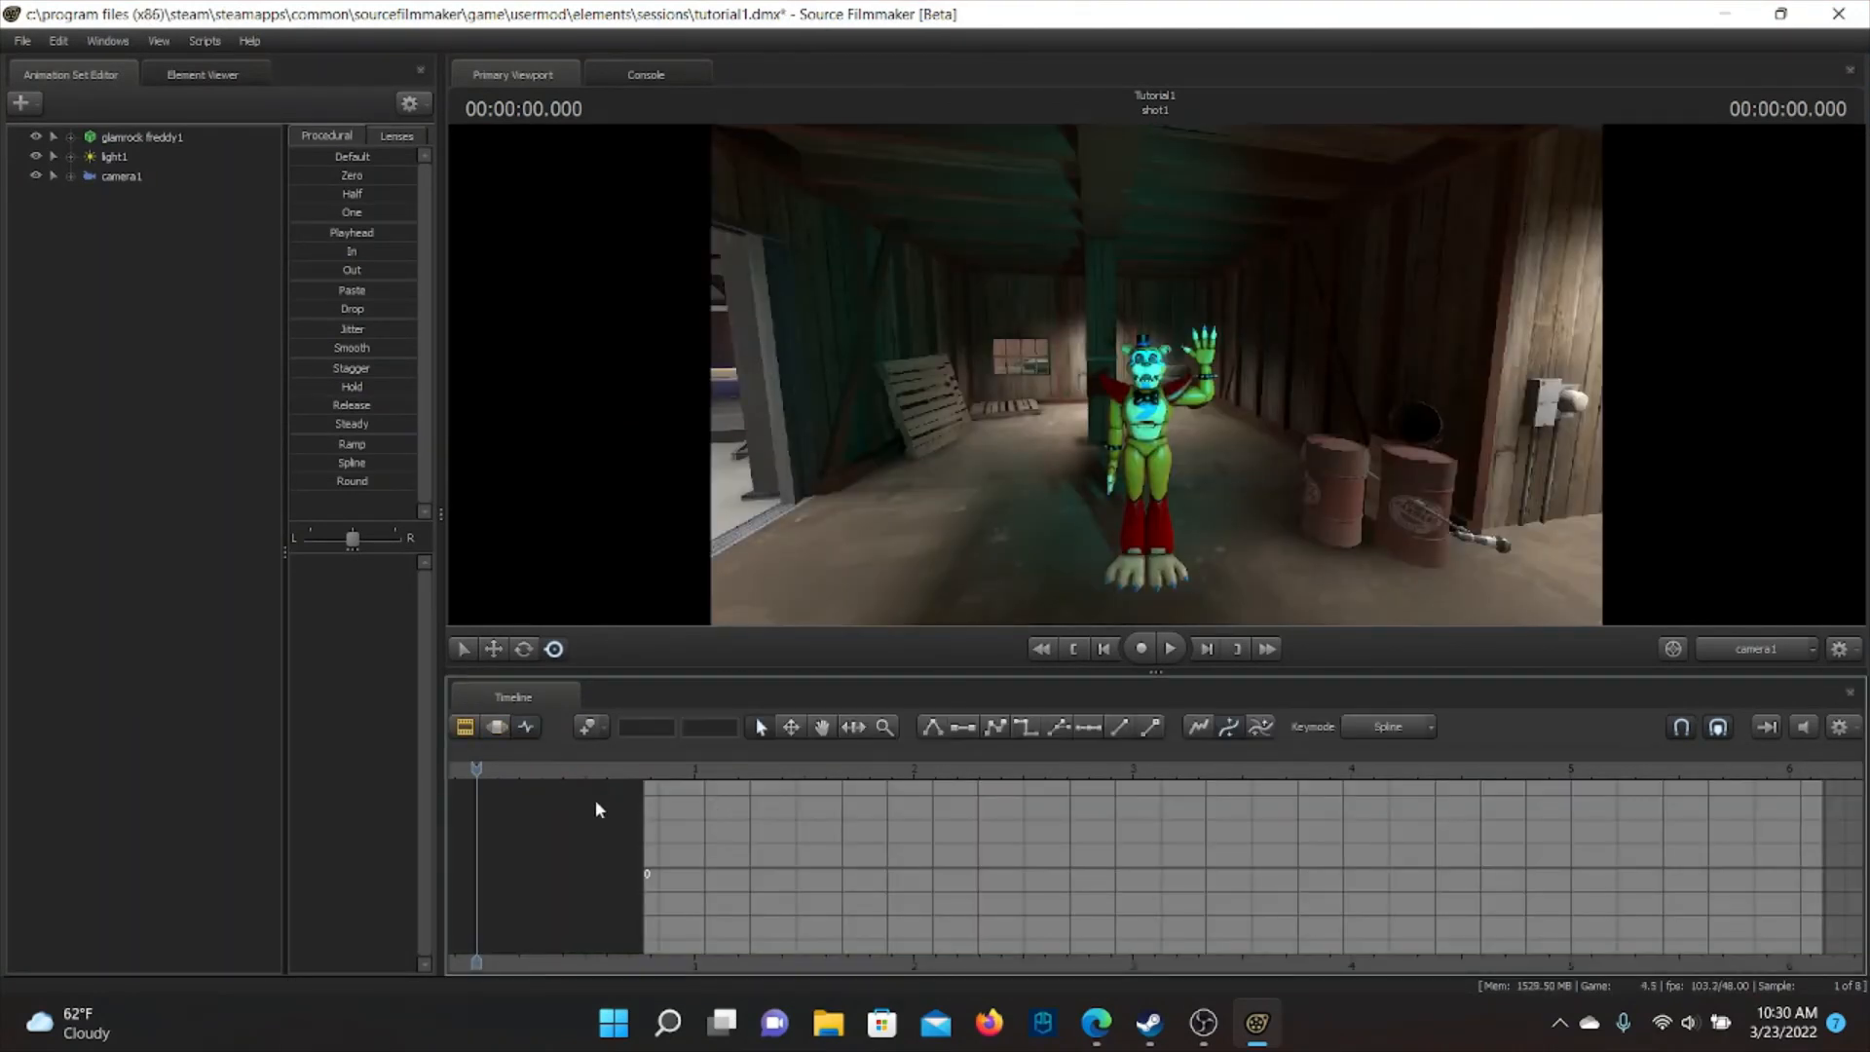
scroll(846, 823, up, 8)
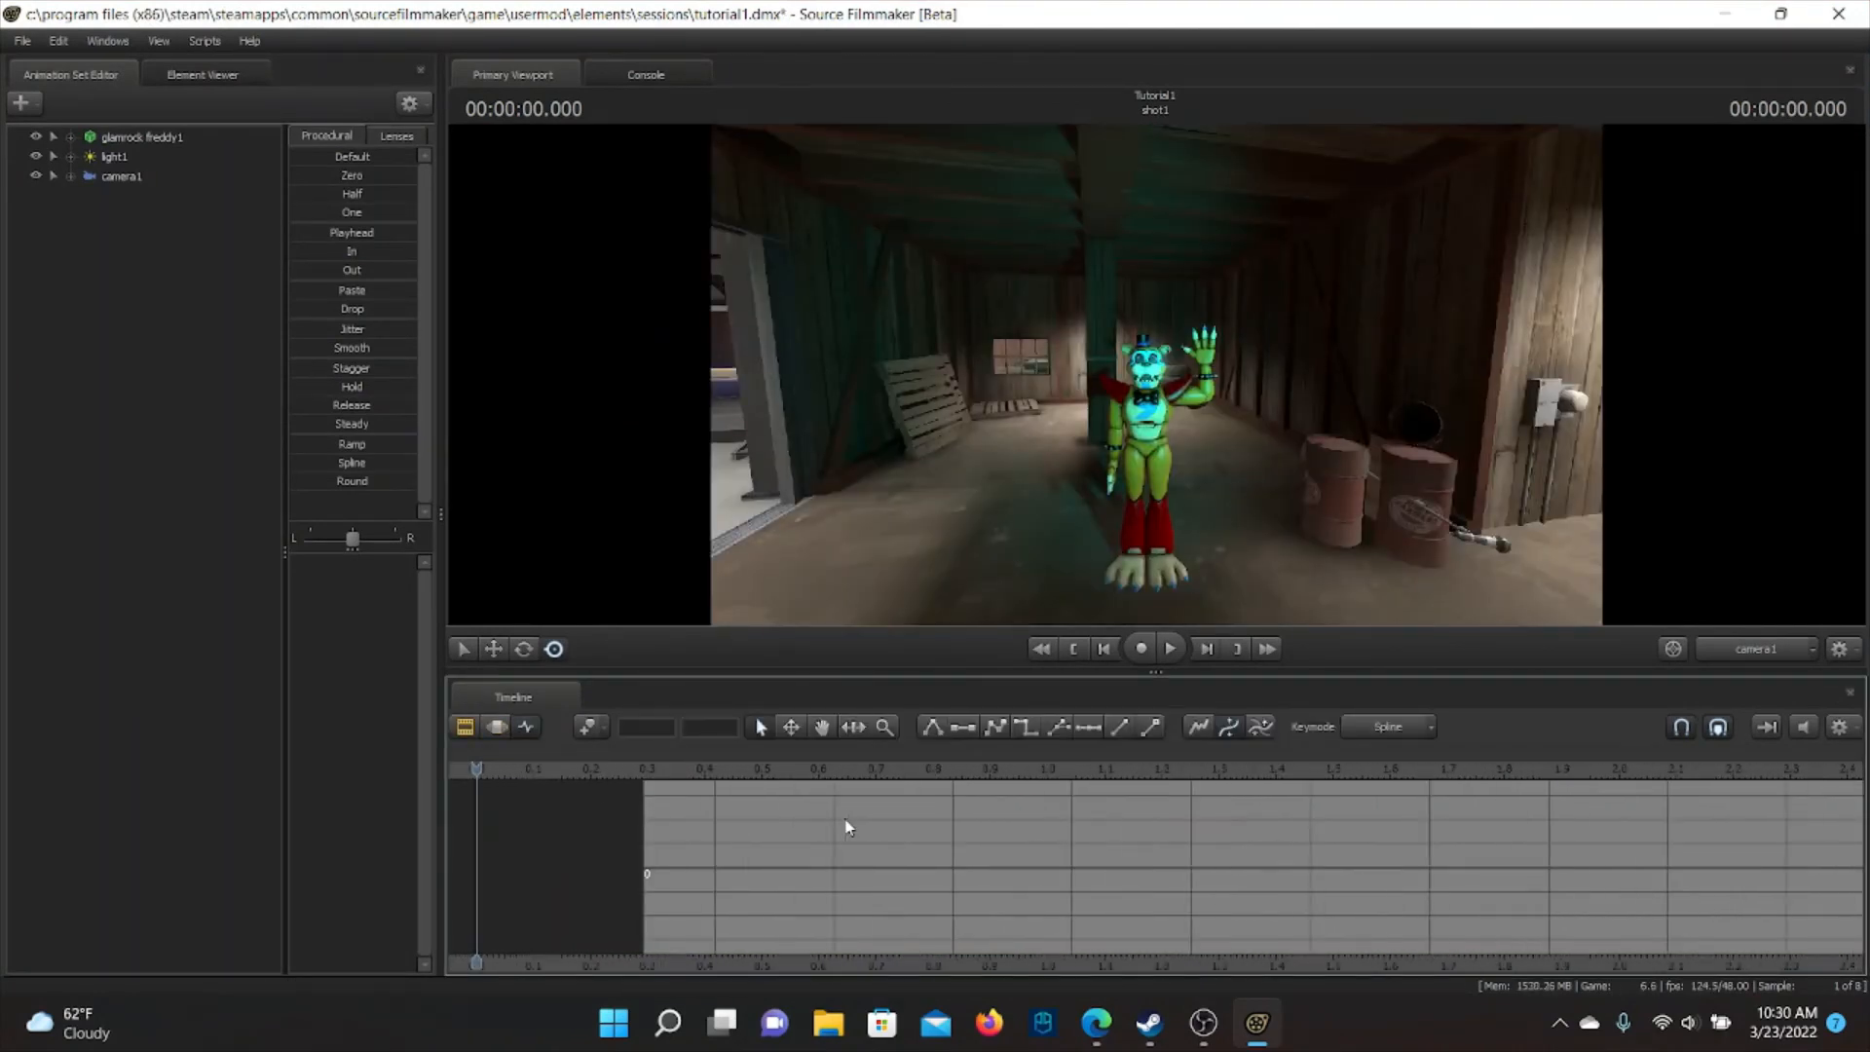
scroll(847, 824, up, 6)
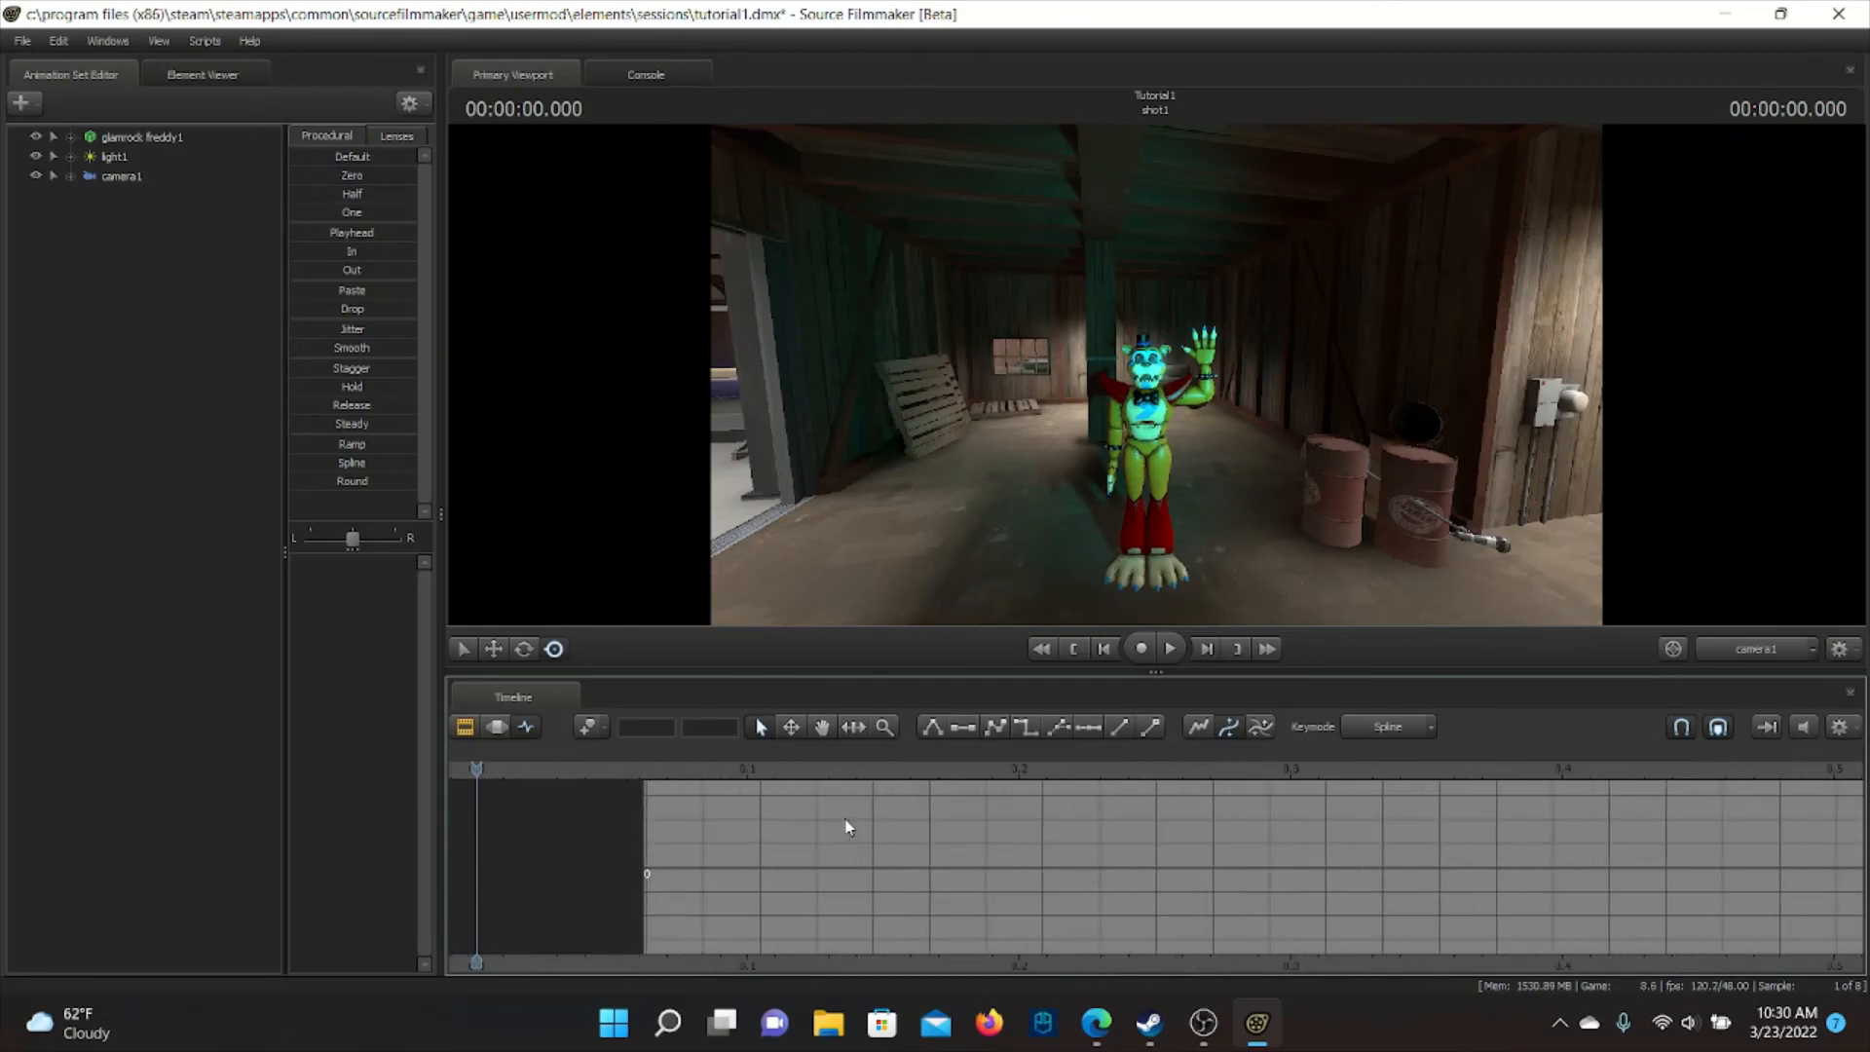
scroll(873, 843, down, 15)
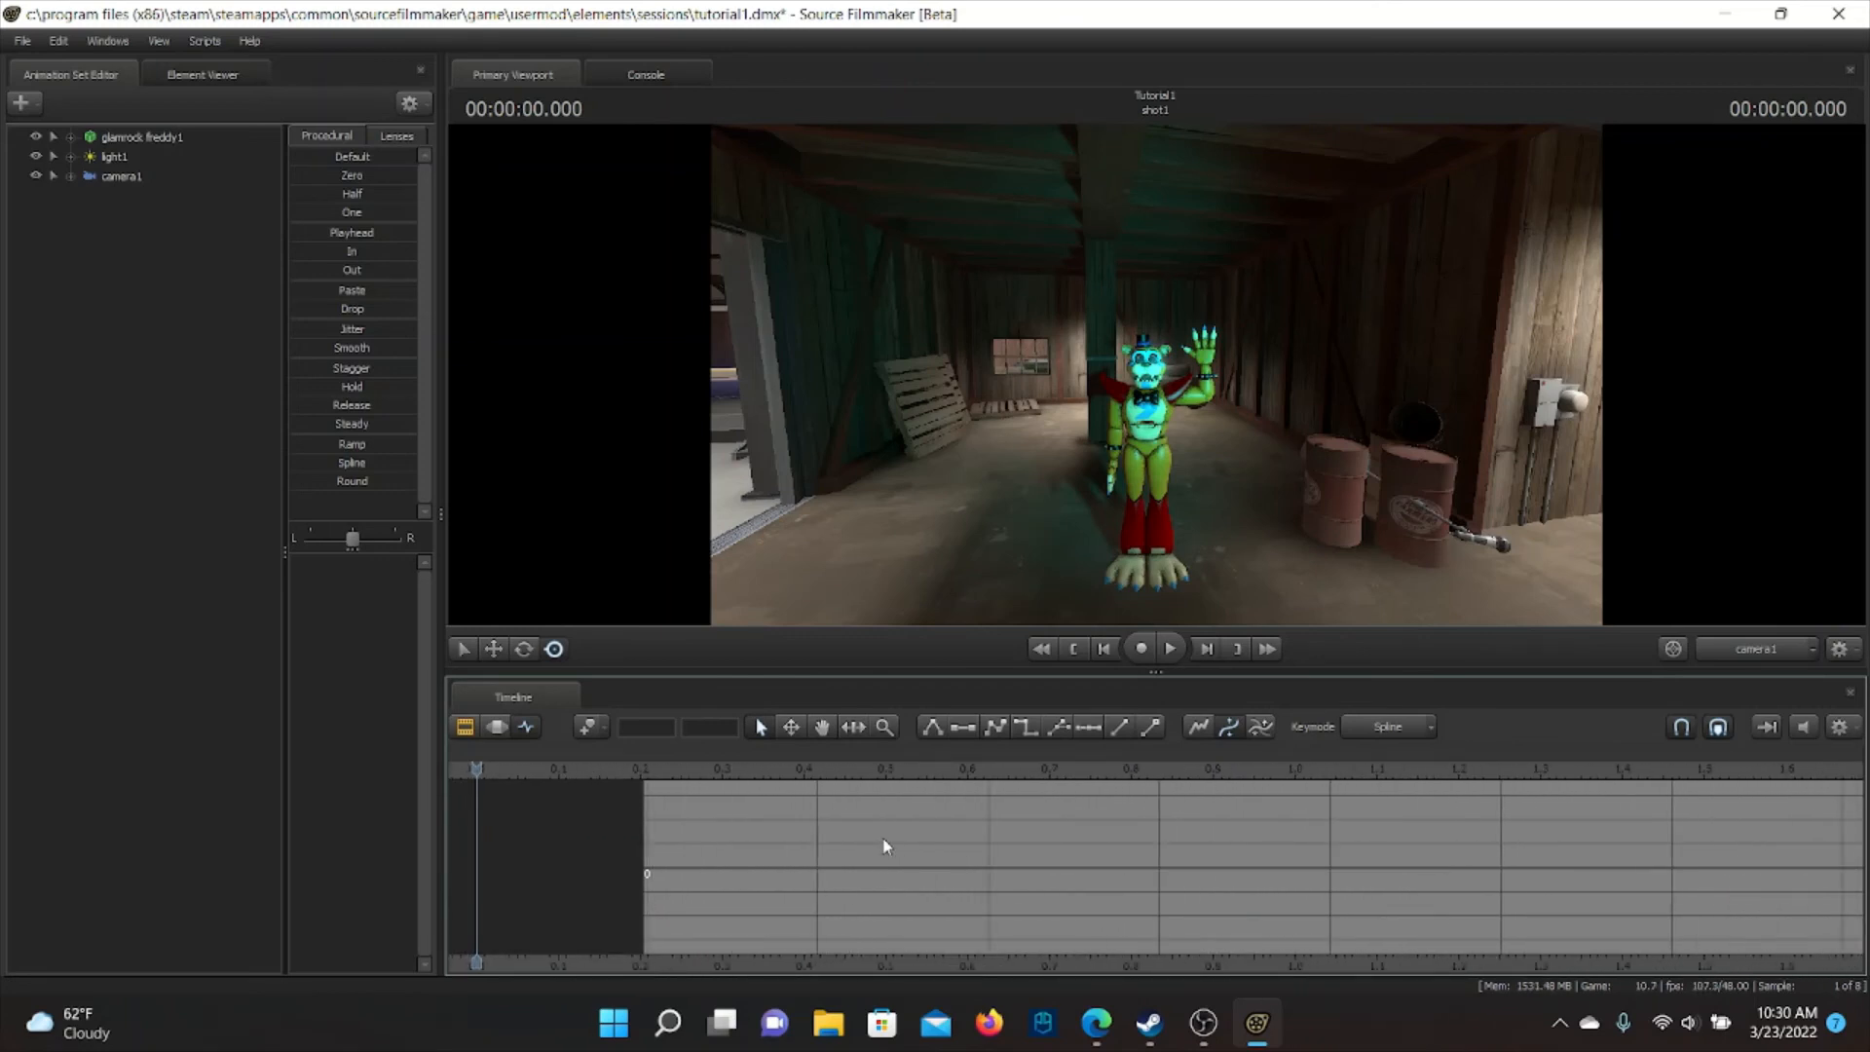
scroll(838, 849, down, 3)
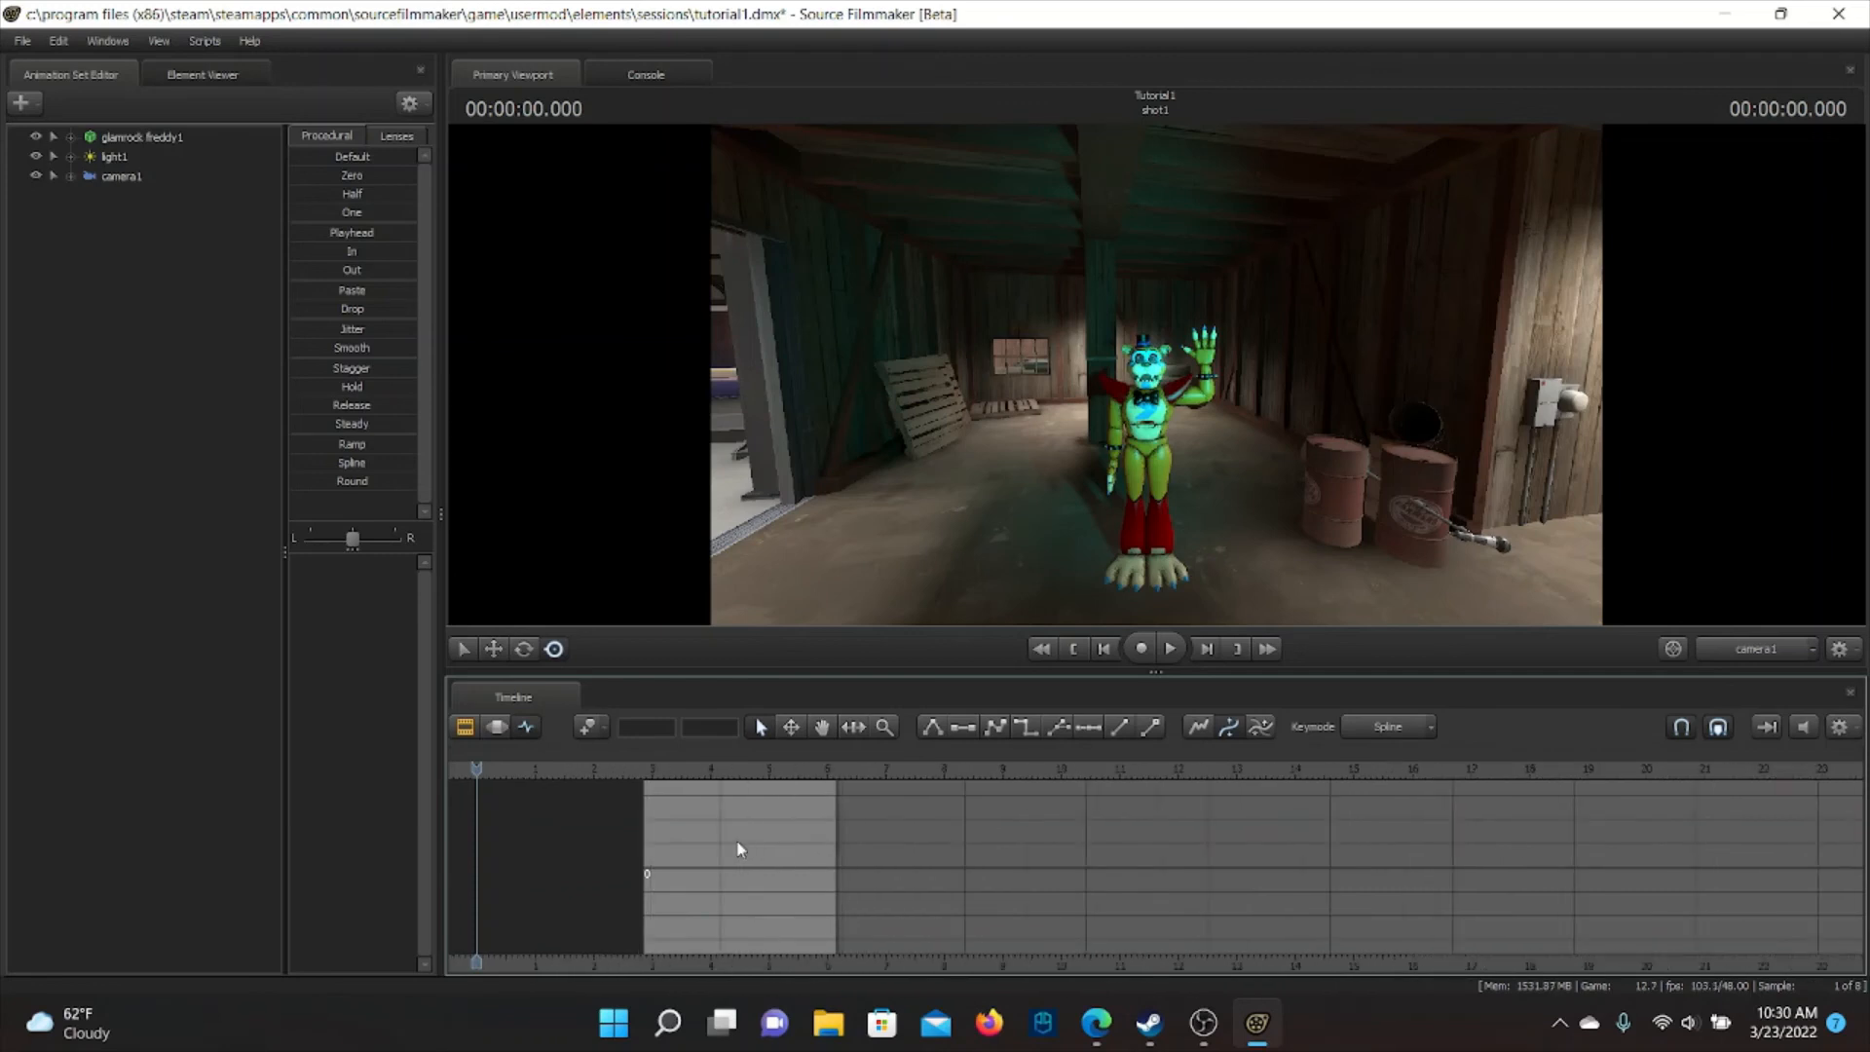
scroll(713, 836, up, 7)
scroll(721, 840, up, 10)
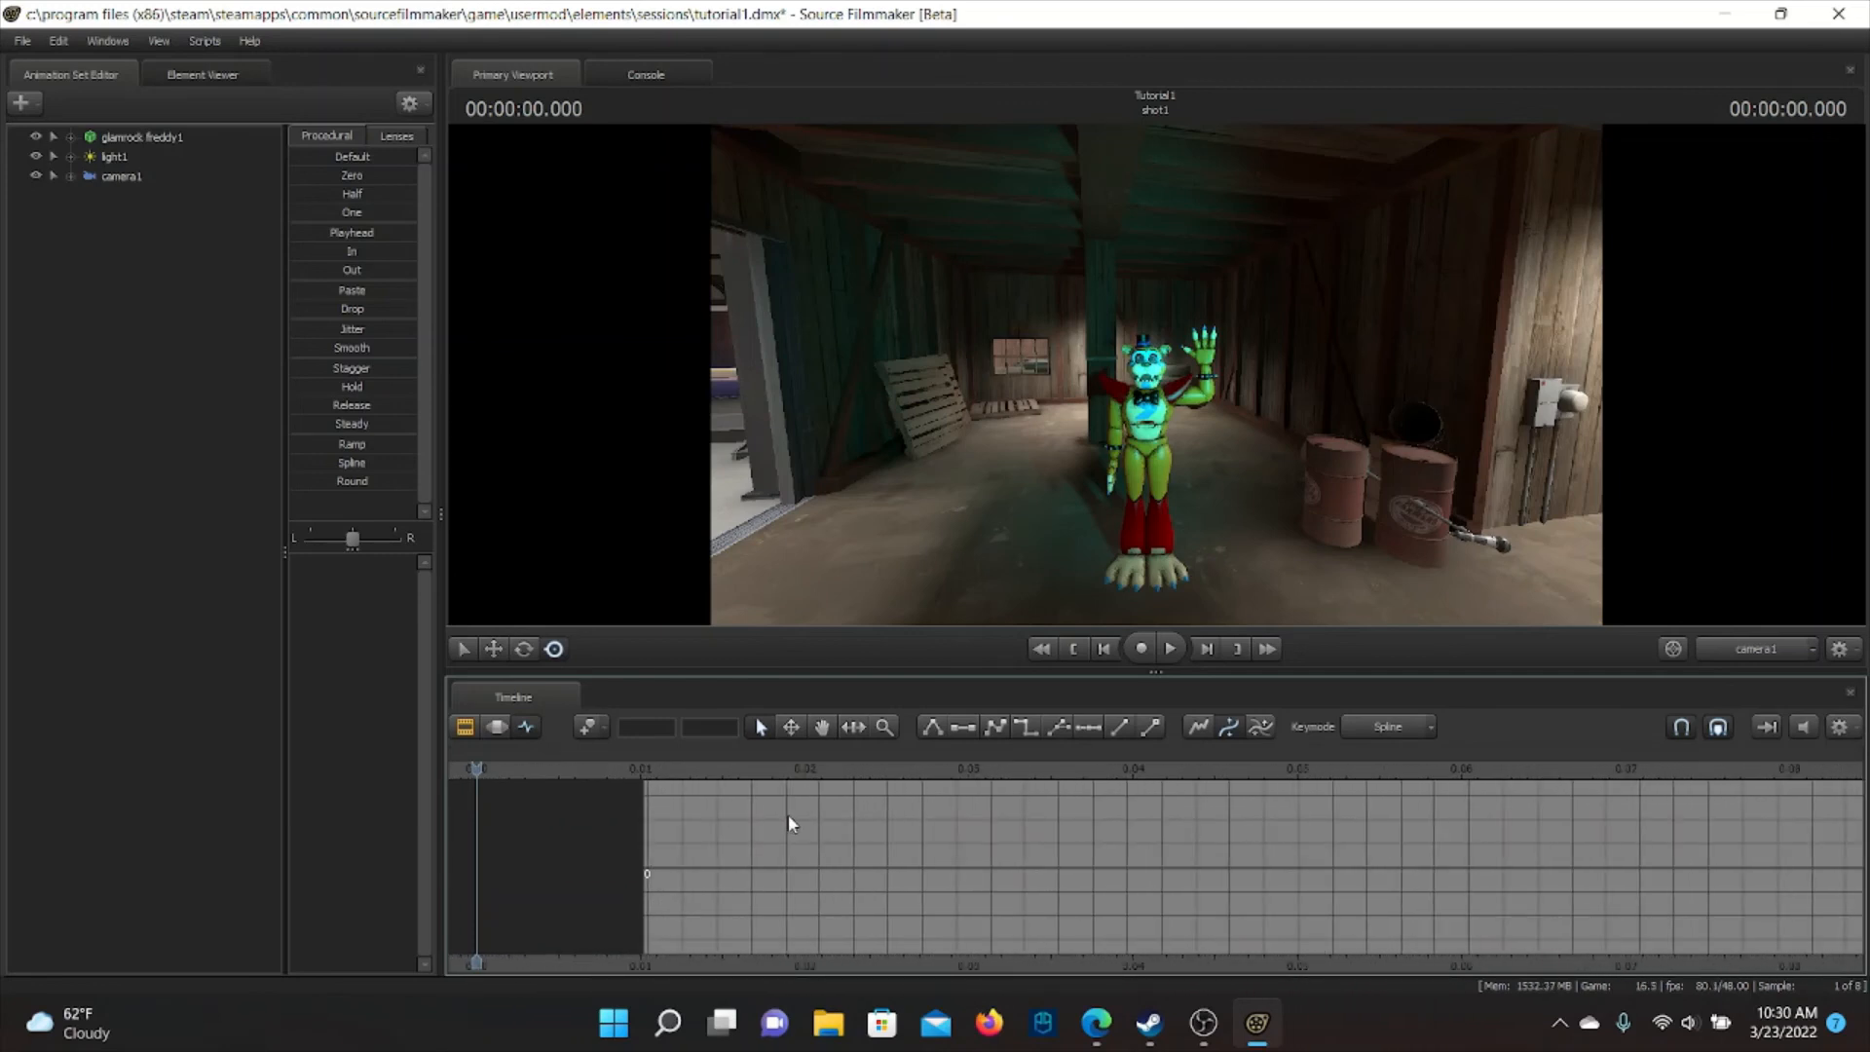
scroll(793, 825, down, 8)
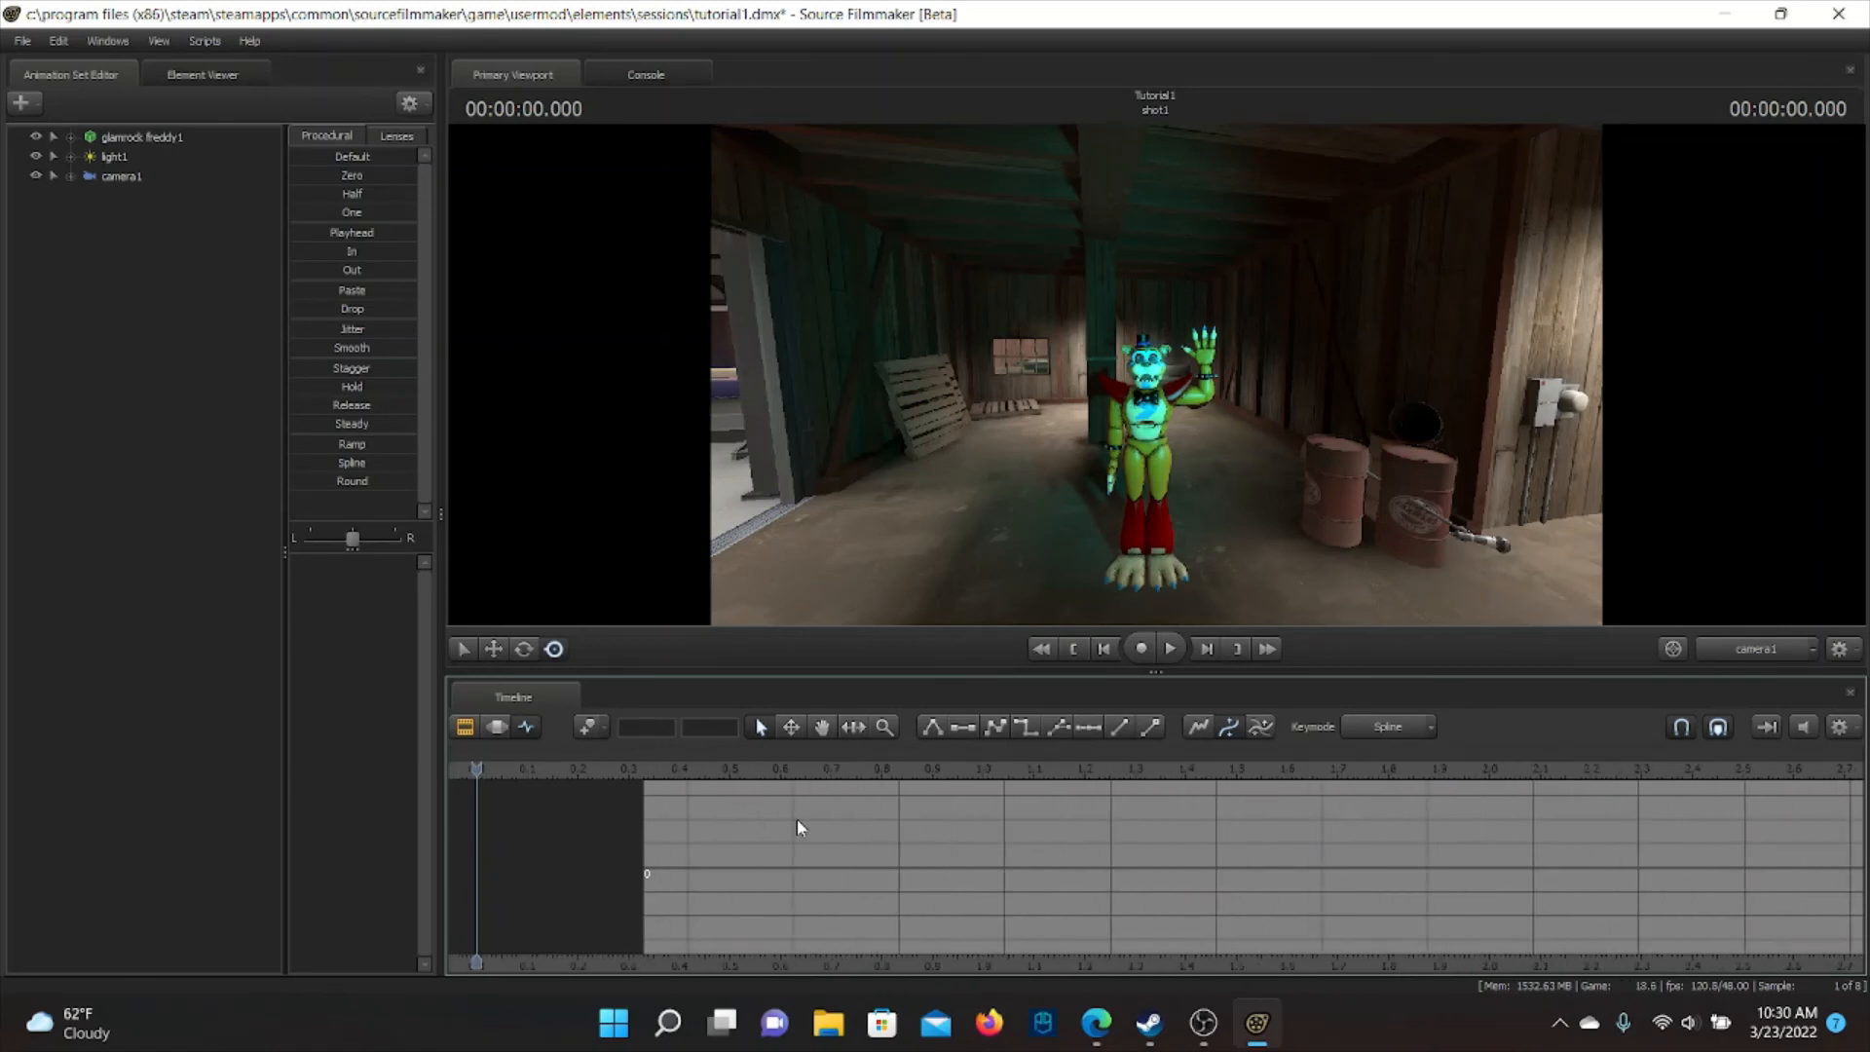
scroll(877, 867, up, 5)
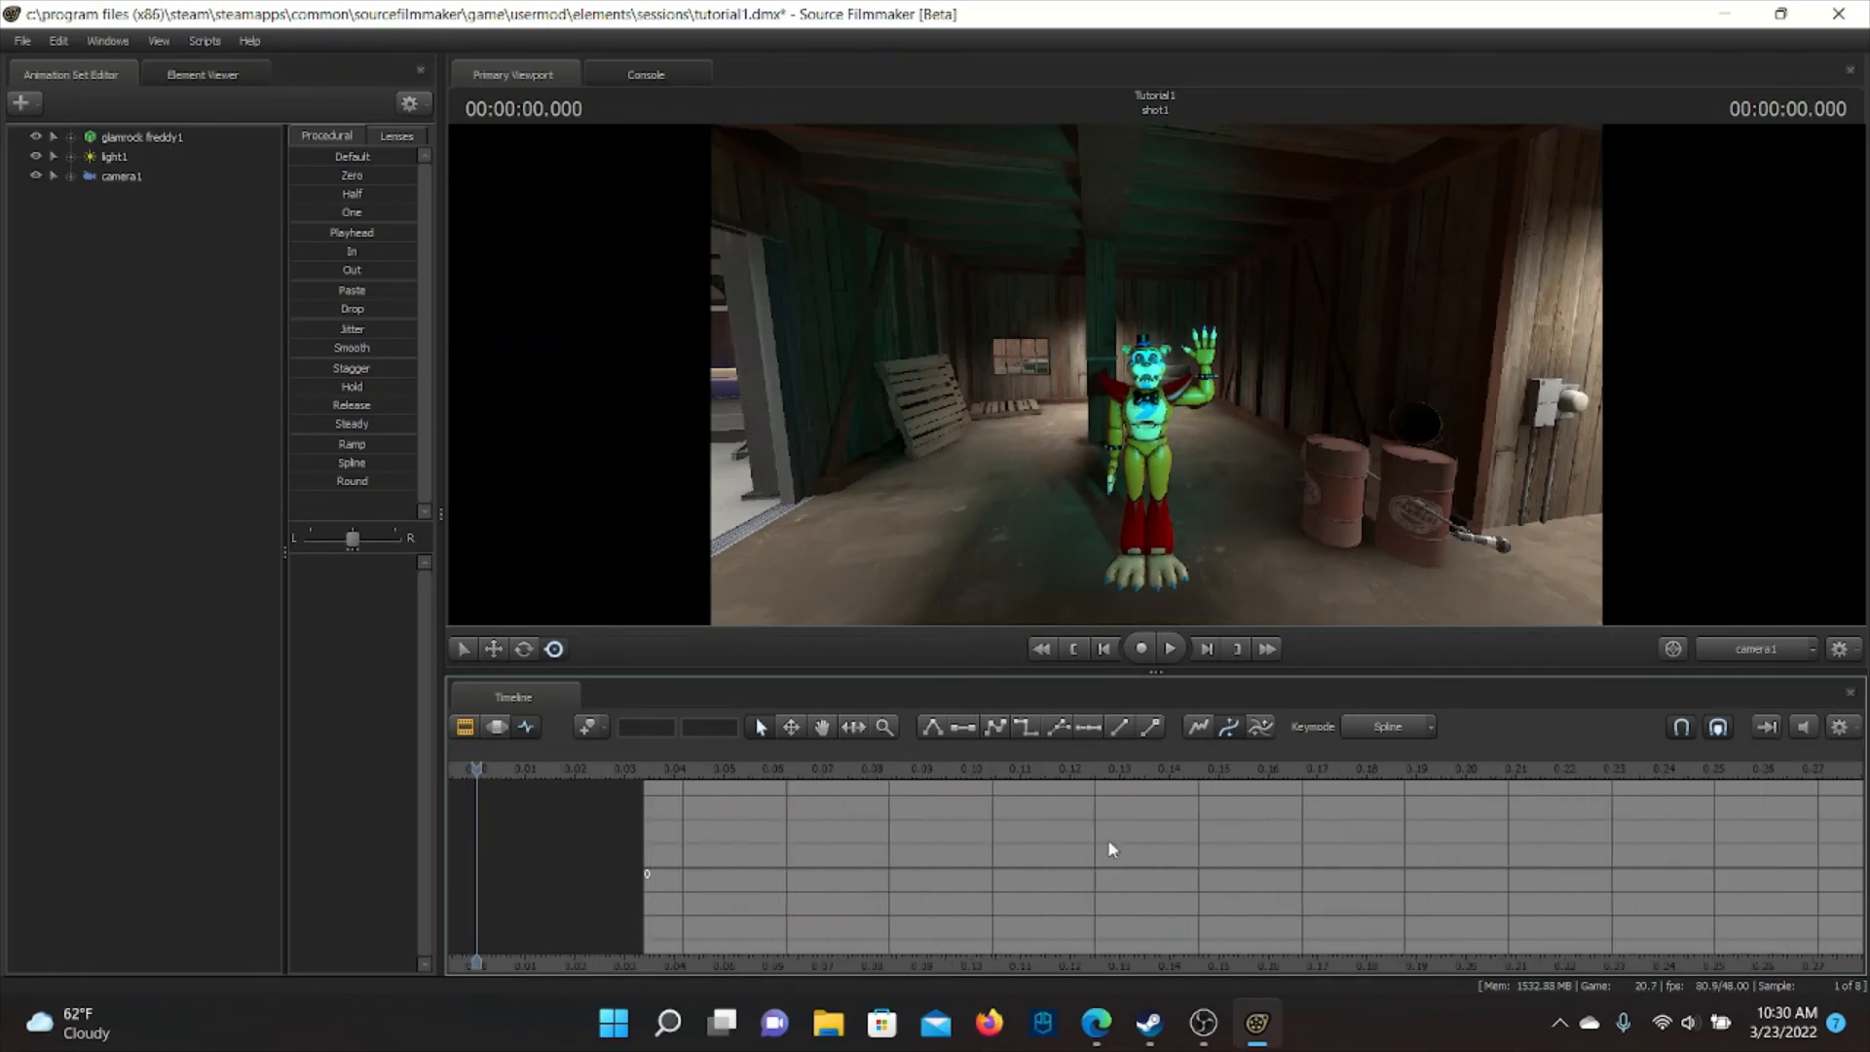
scroll(1108, 839, down, 2)
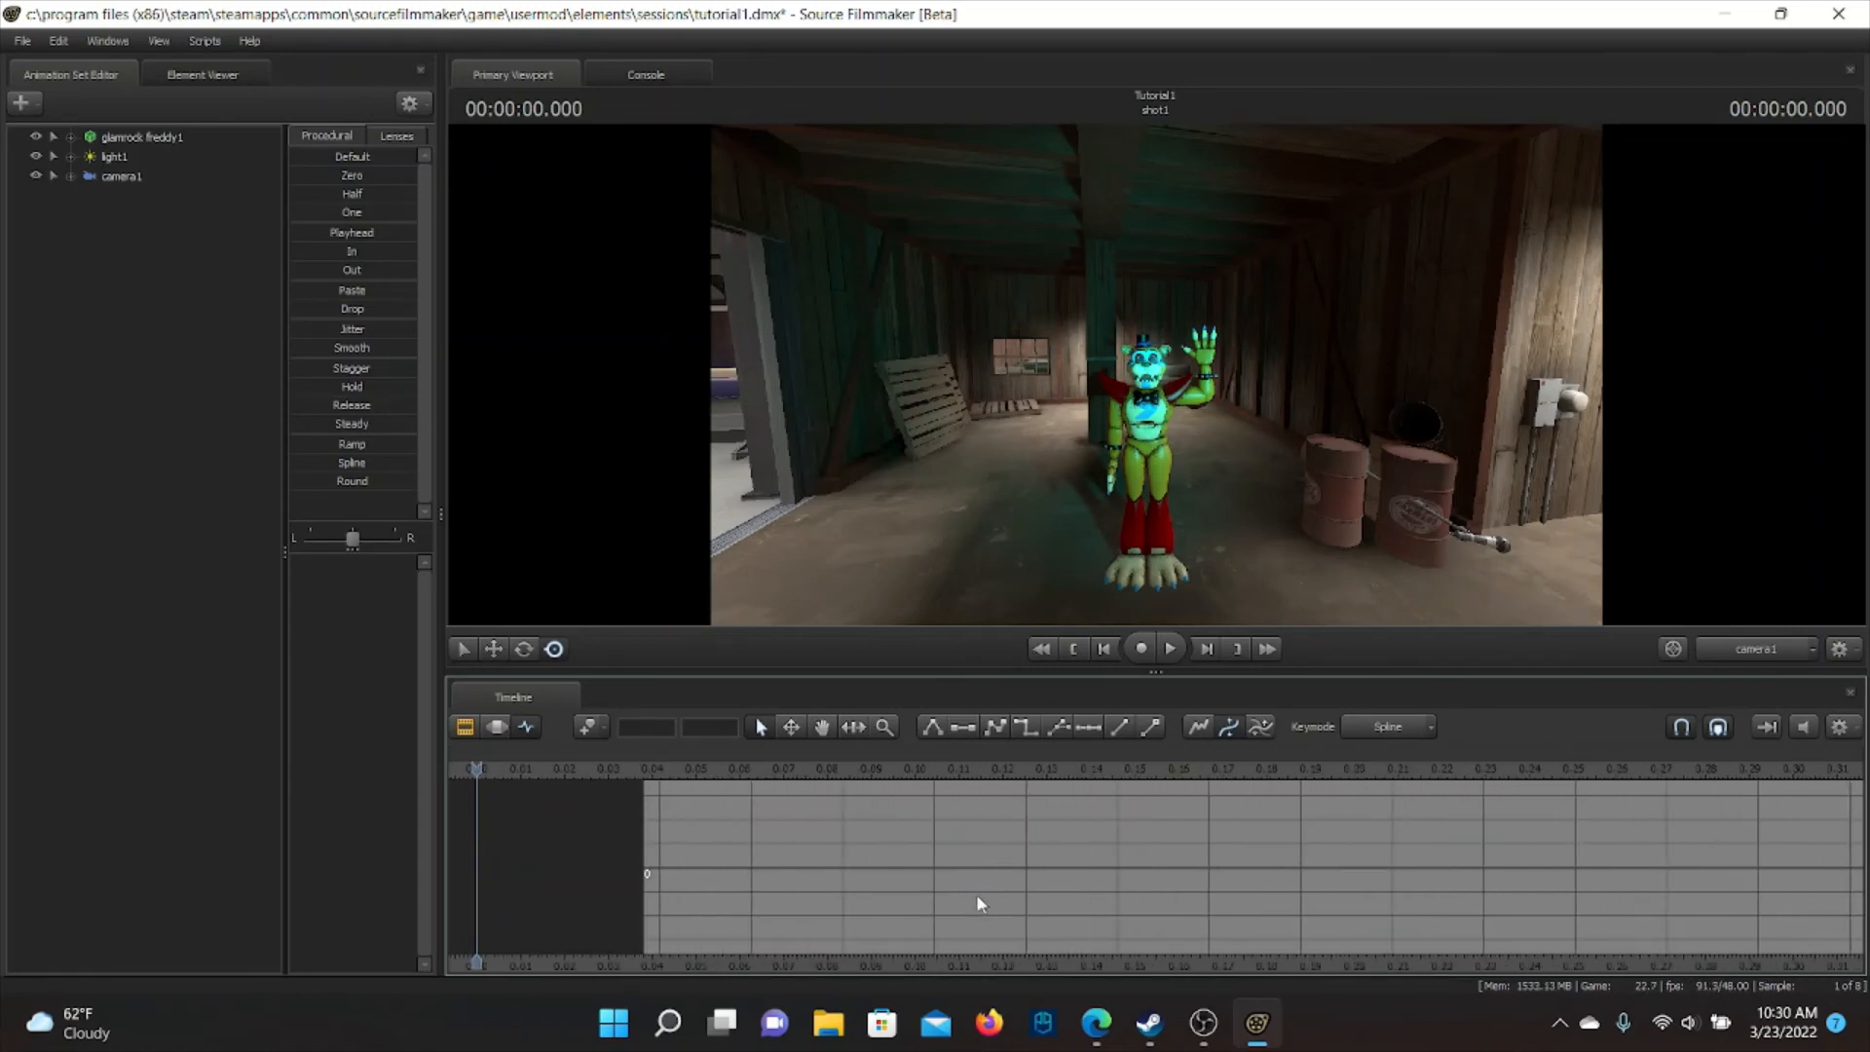
scroll(966, 833, down, 3)
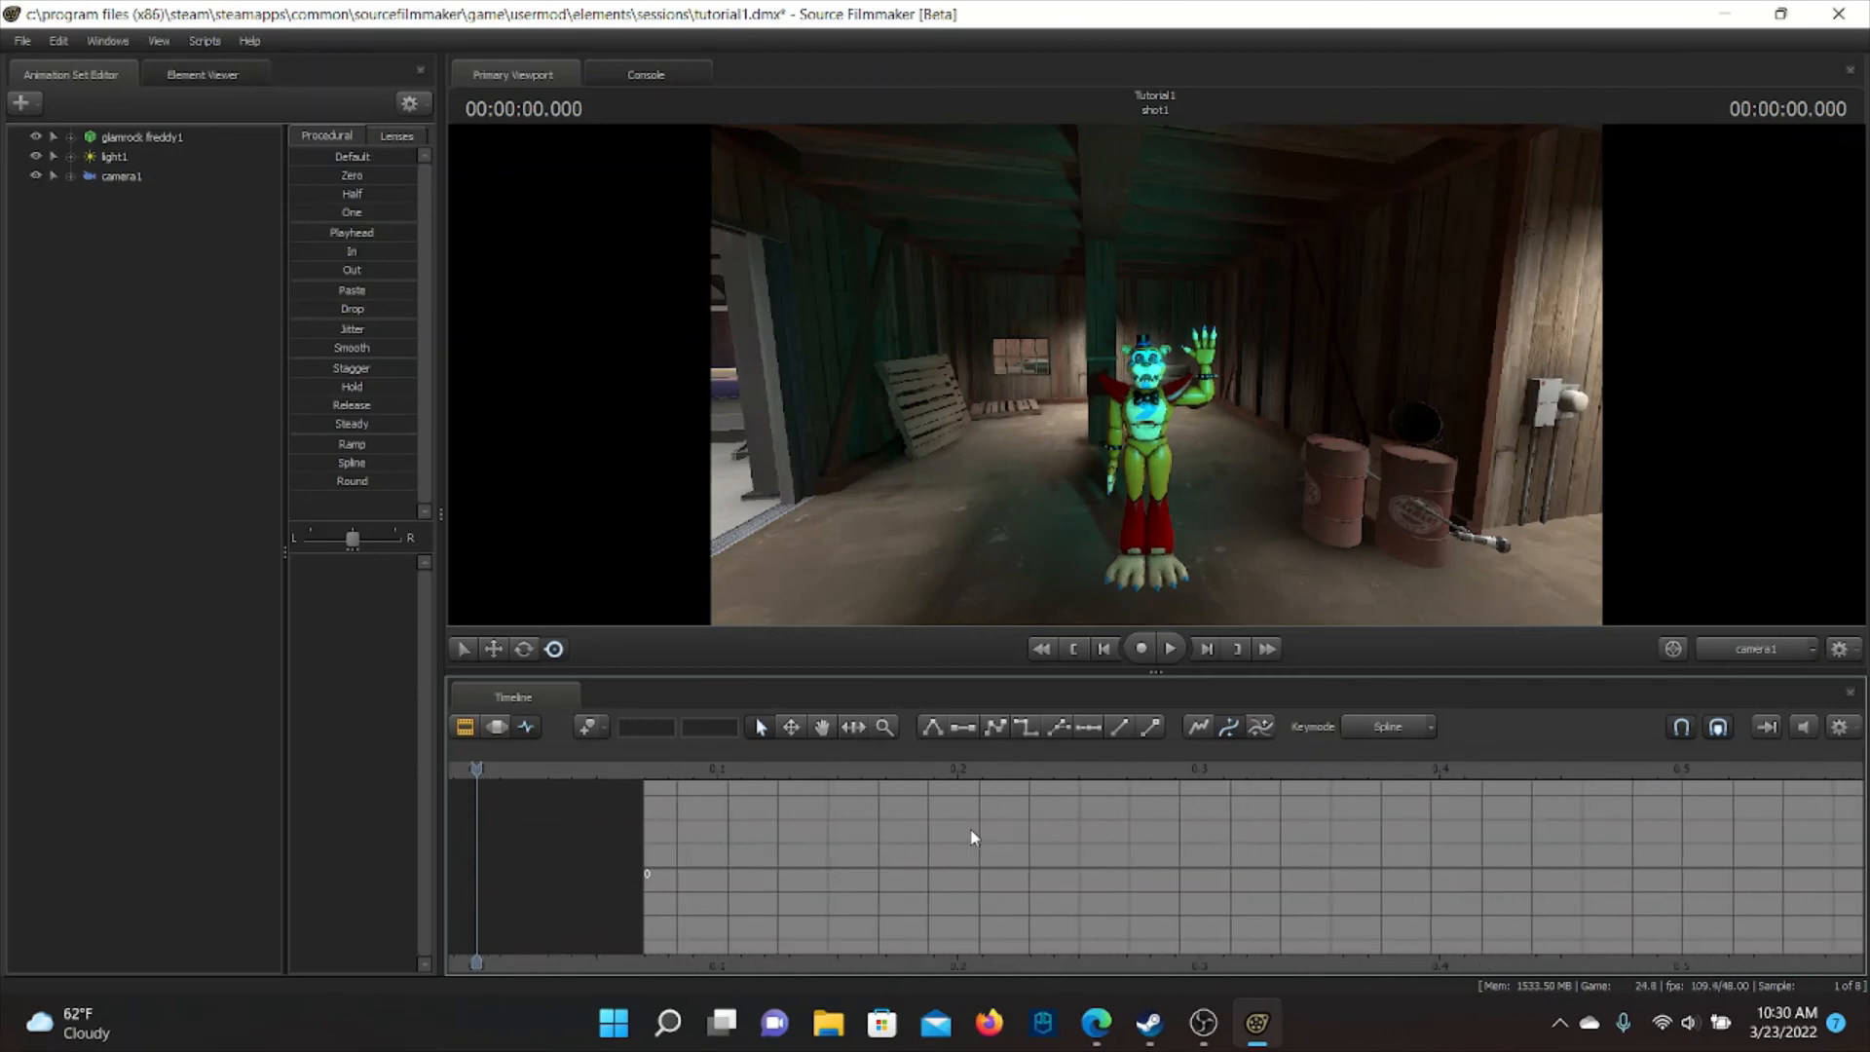
scroll(966, 834, up, 8)
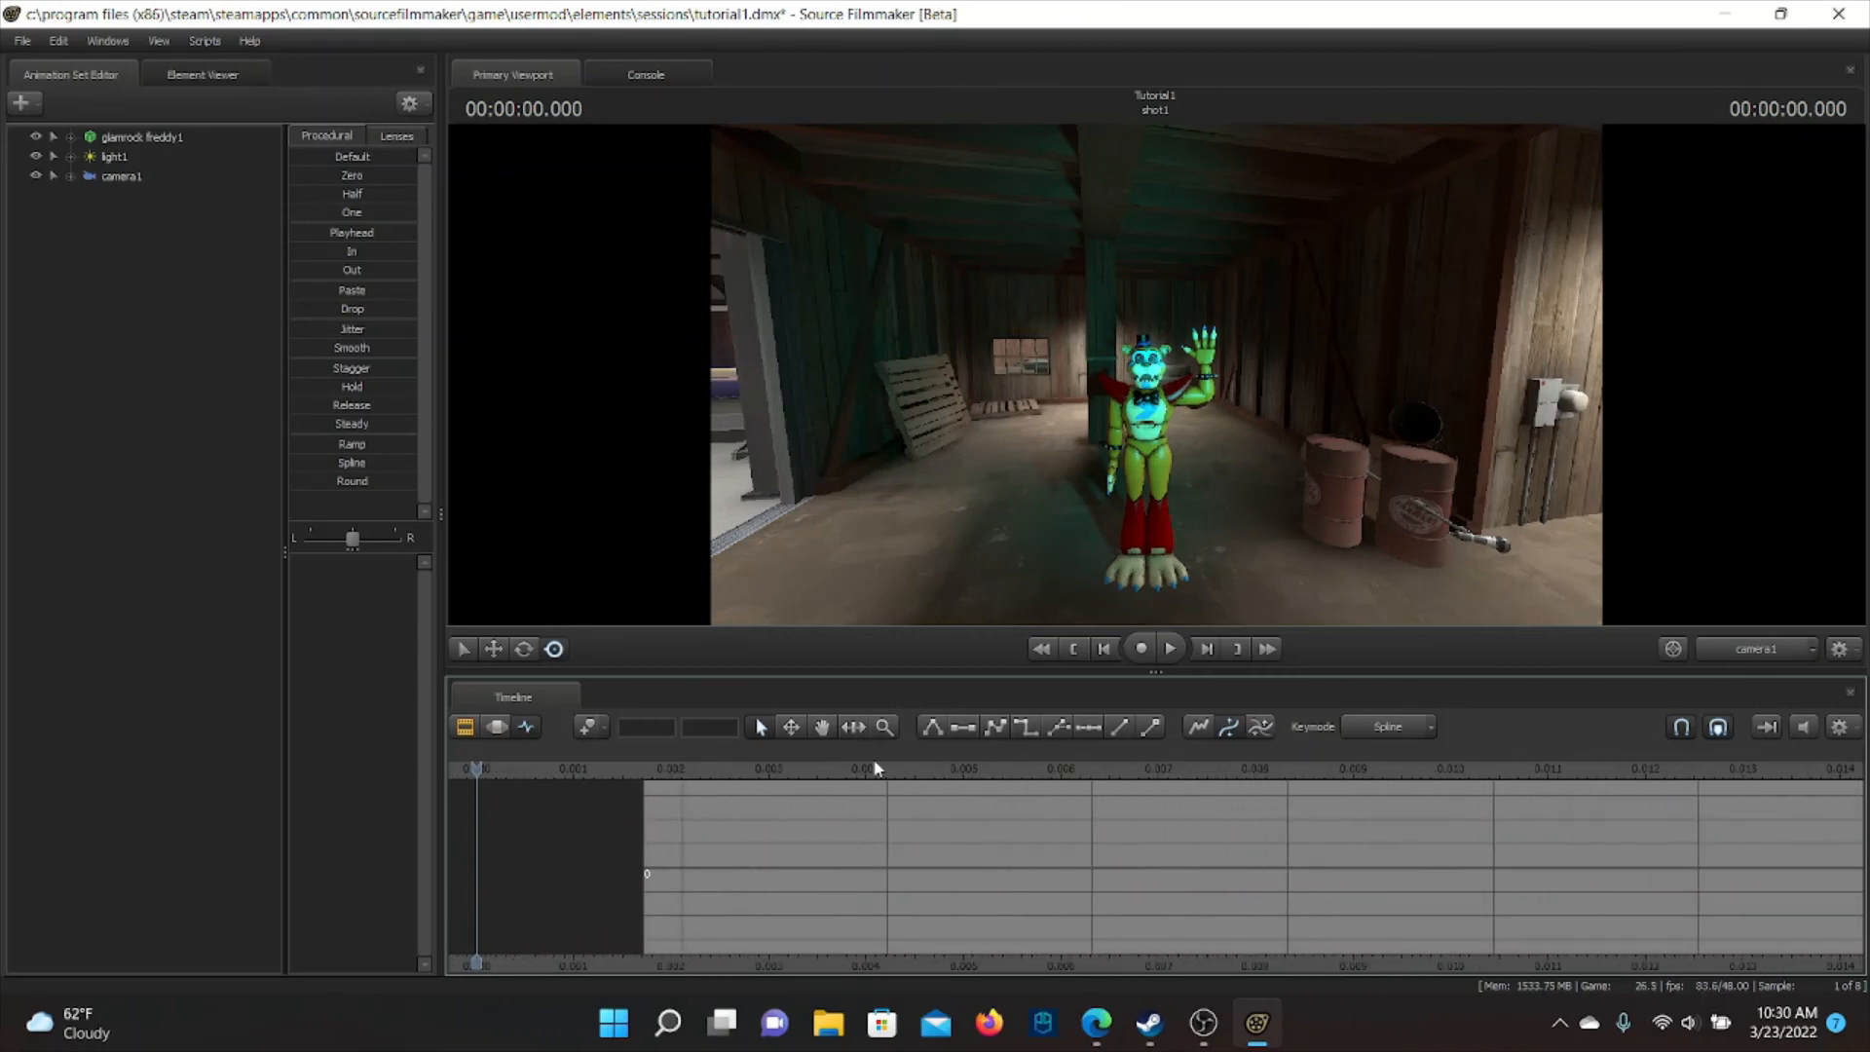
scroll(935, 855, down, 15)
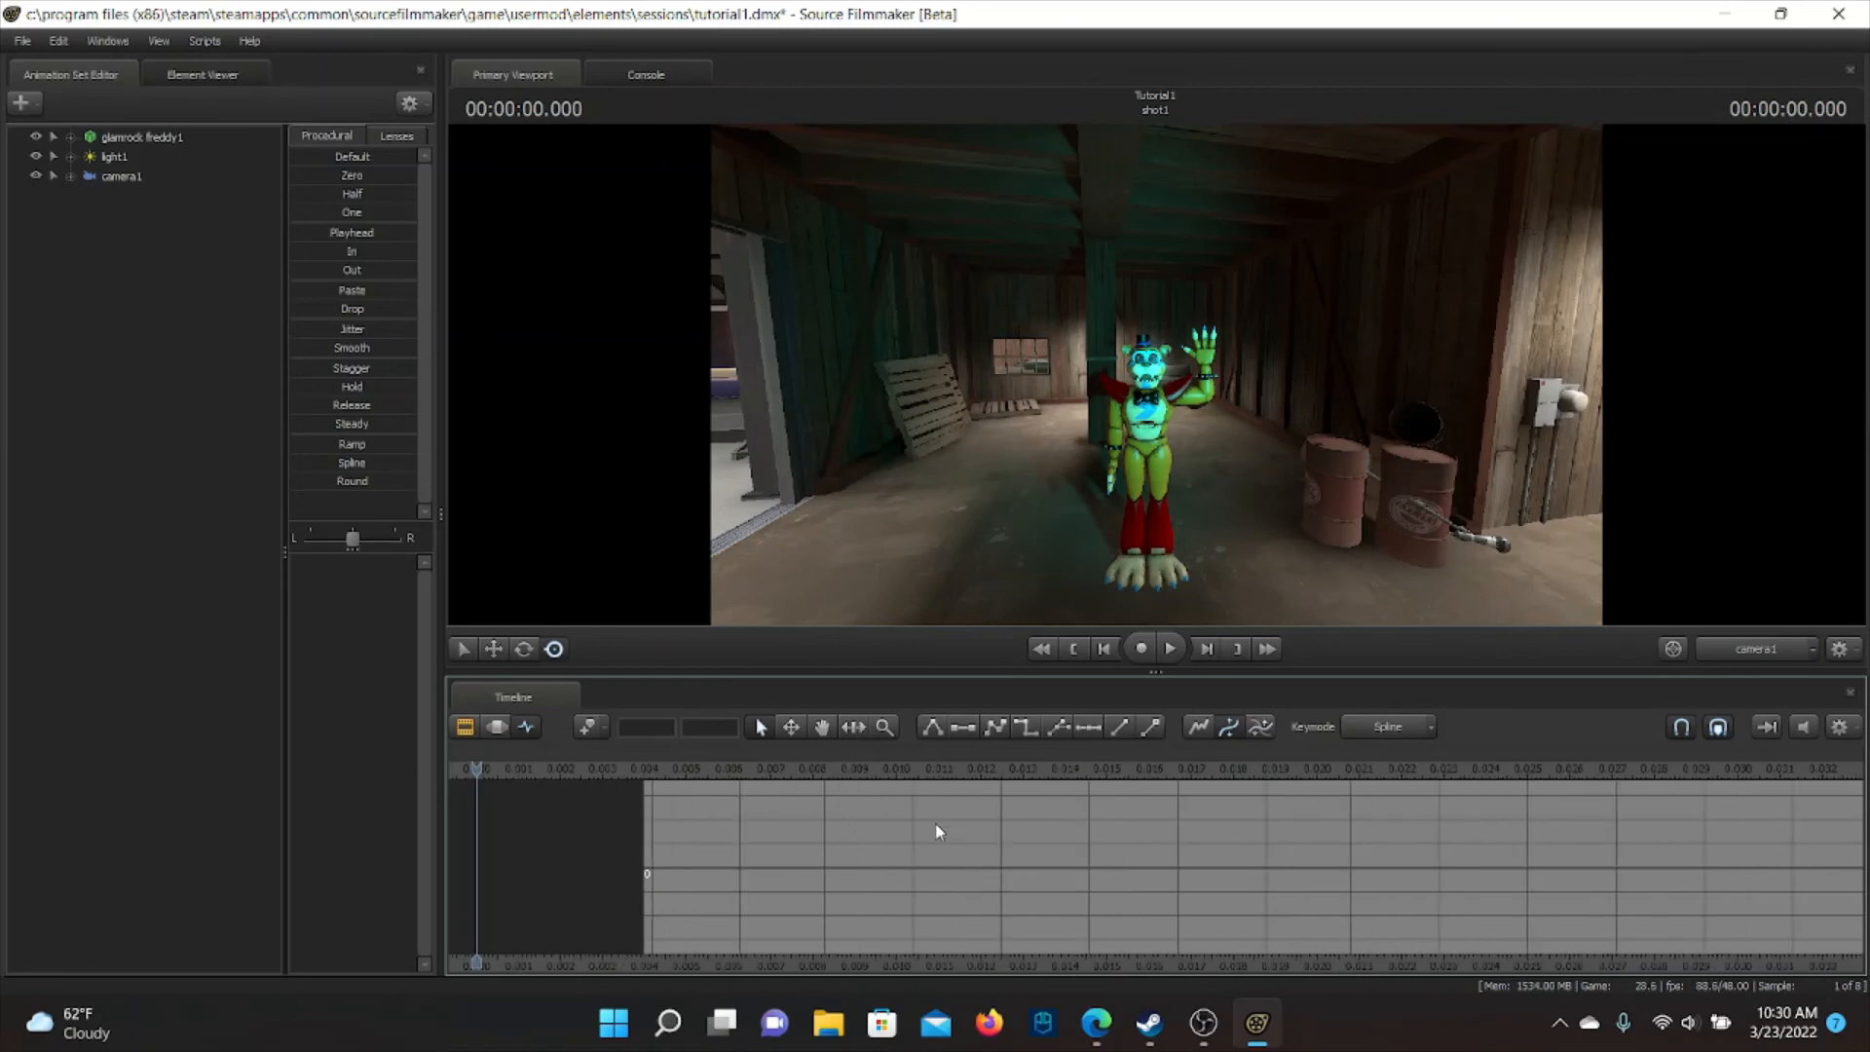
scroll(915, 859, down, 10)
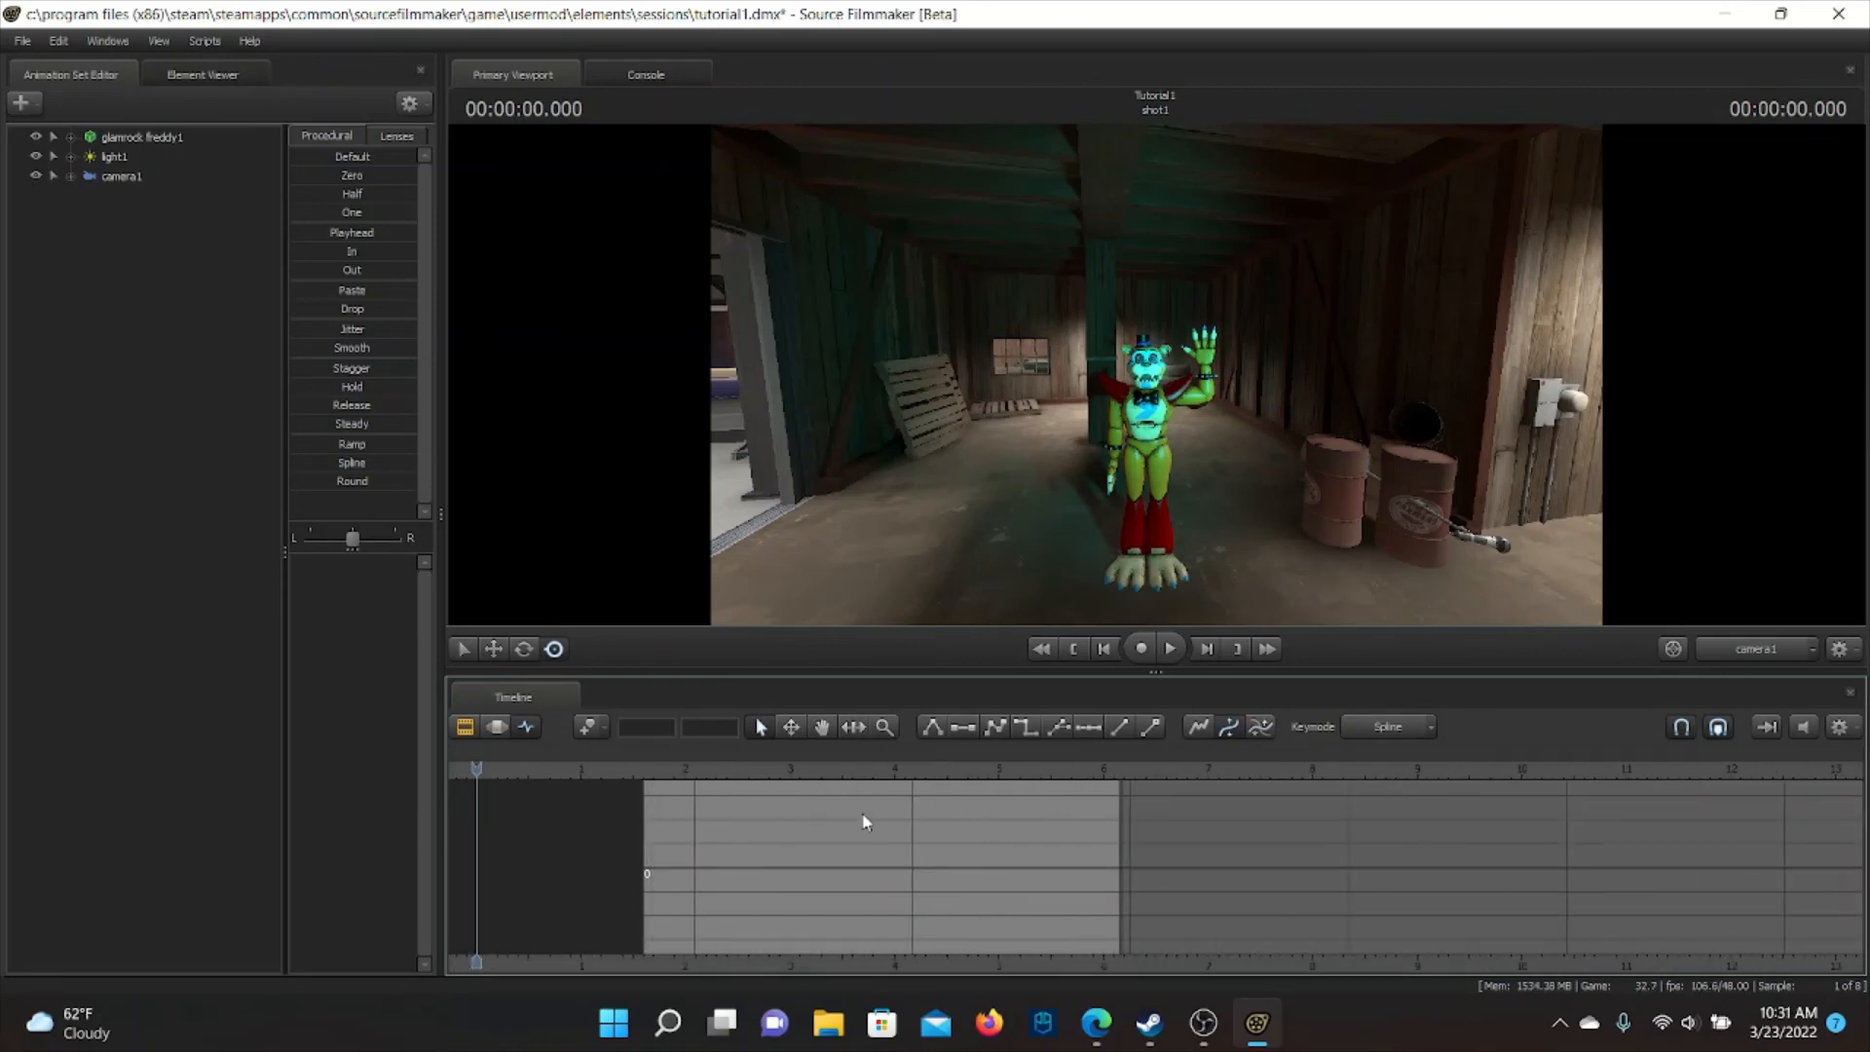
click(465, 729)
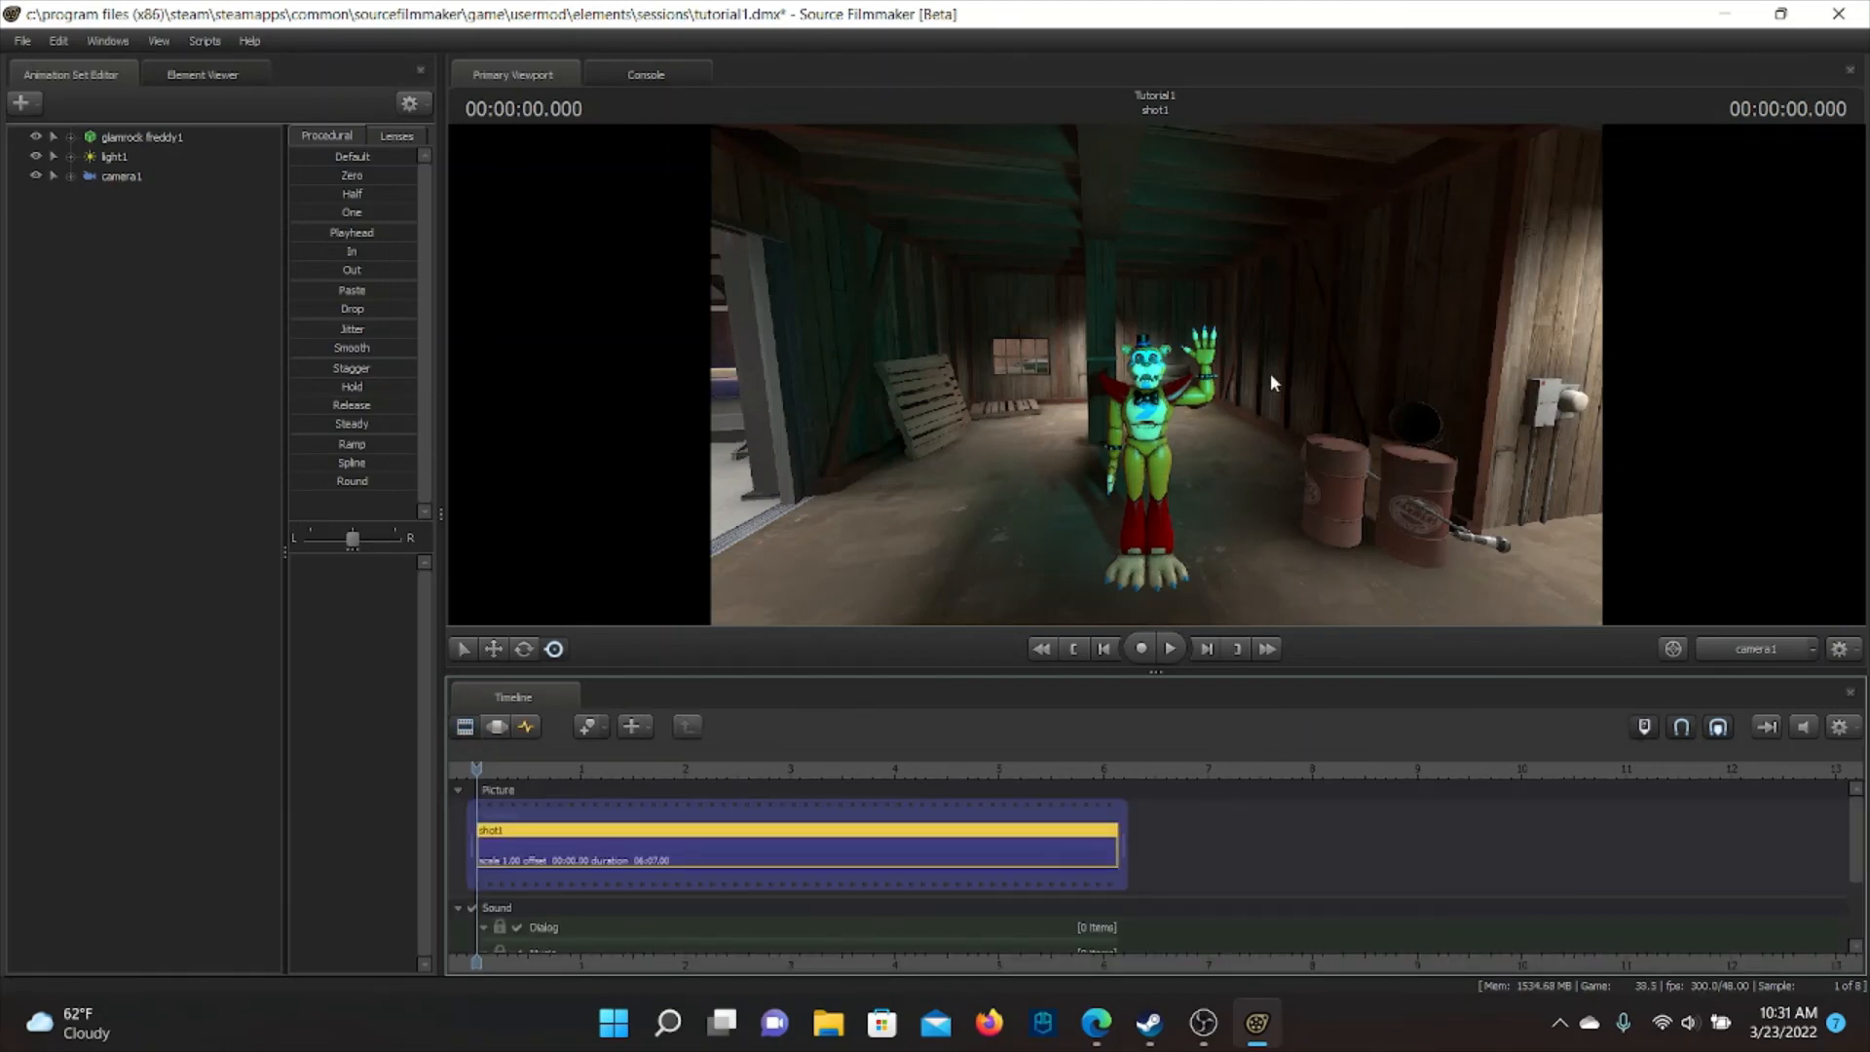
Look through the downloadable content packs that can be installed or uninstalled, without changing any
click(23, 47)
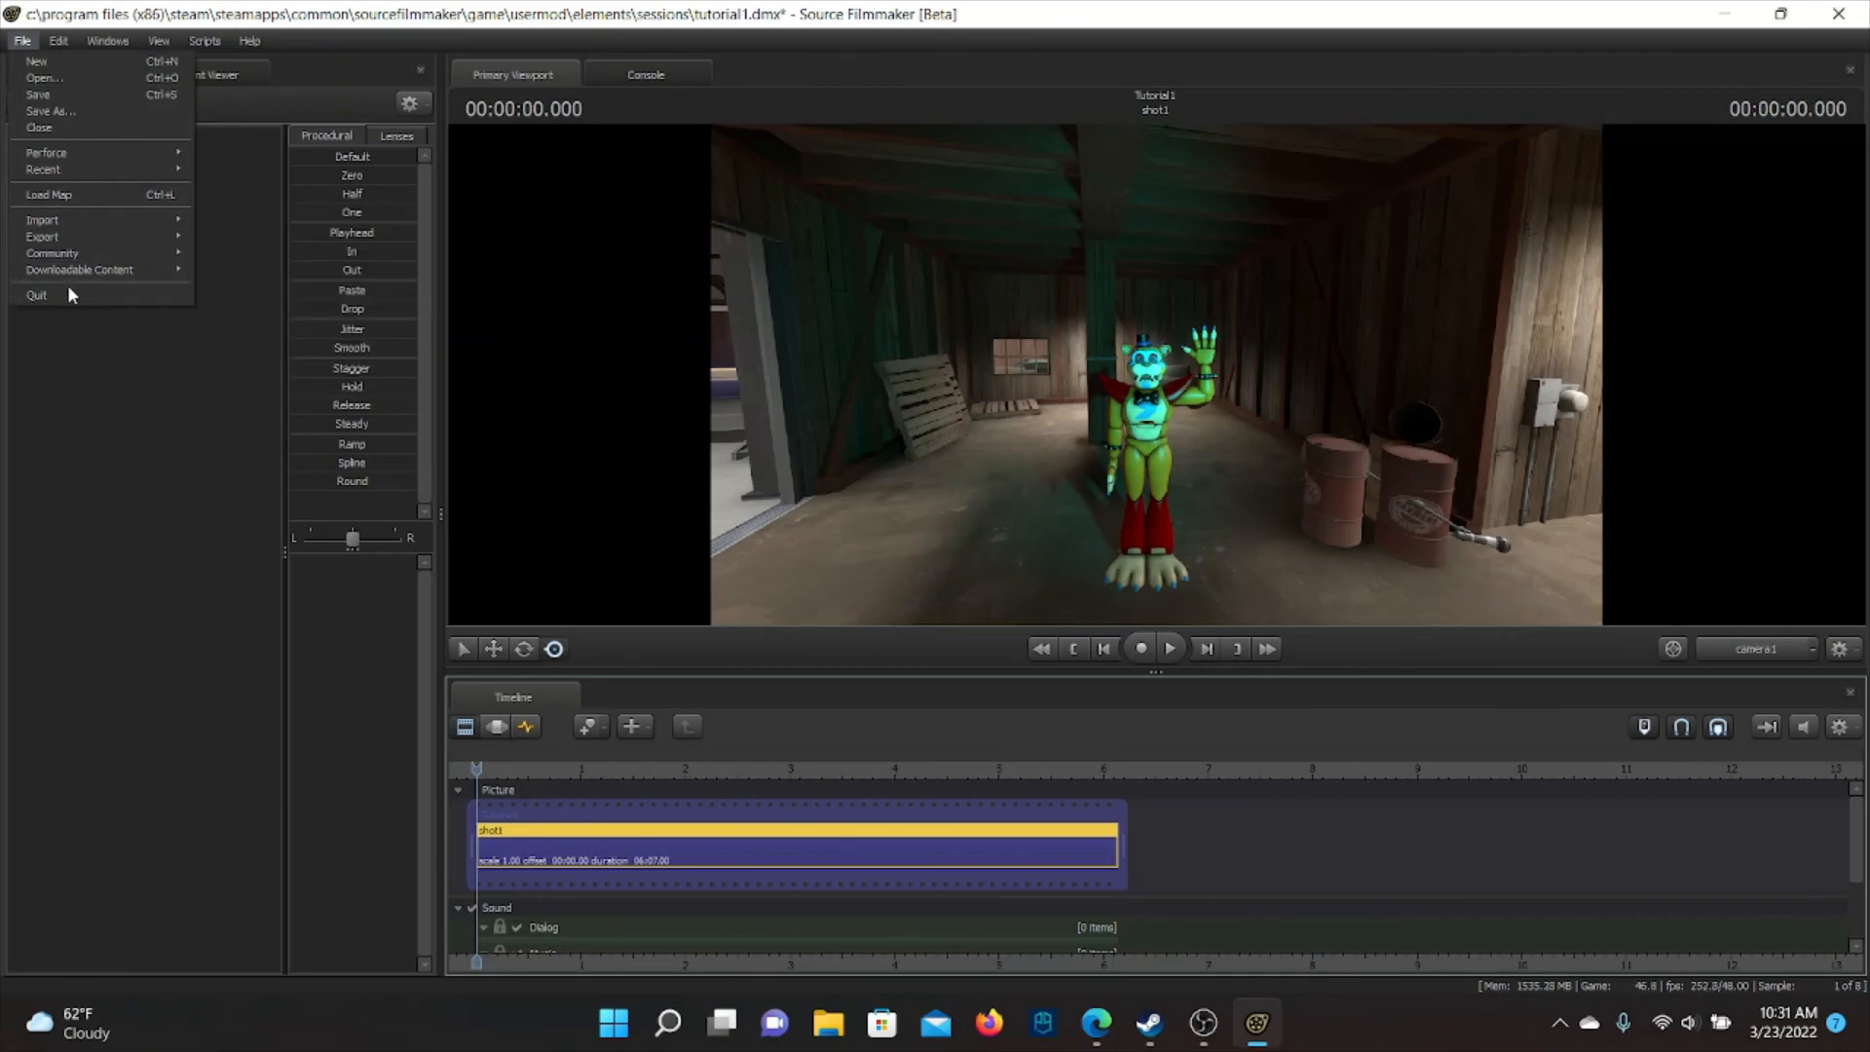
mouse_move(147, 272)
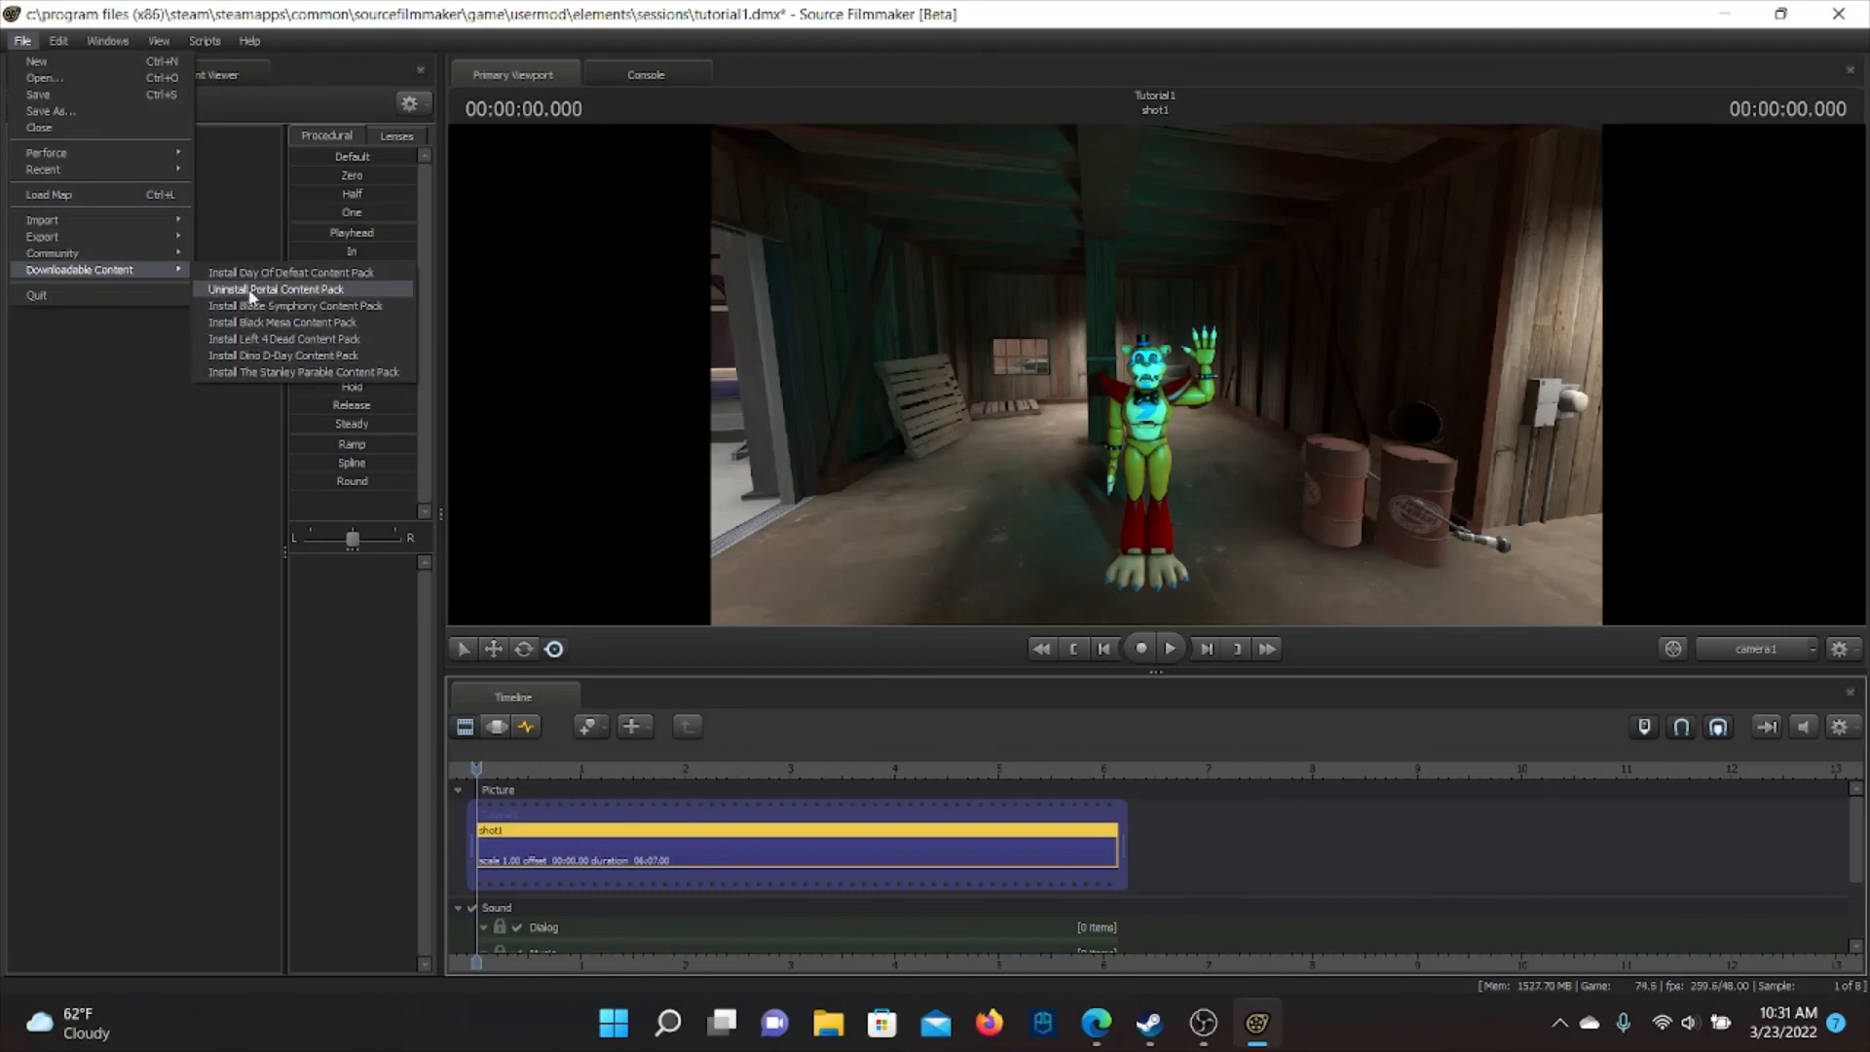
click(156, 514)
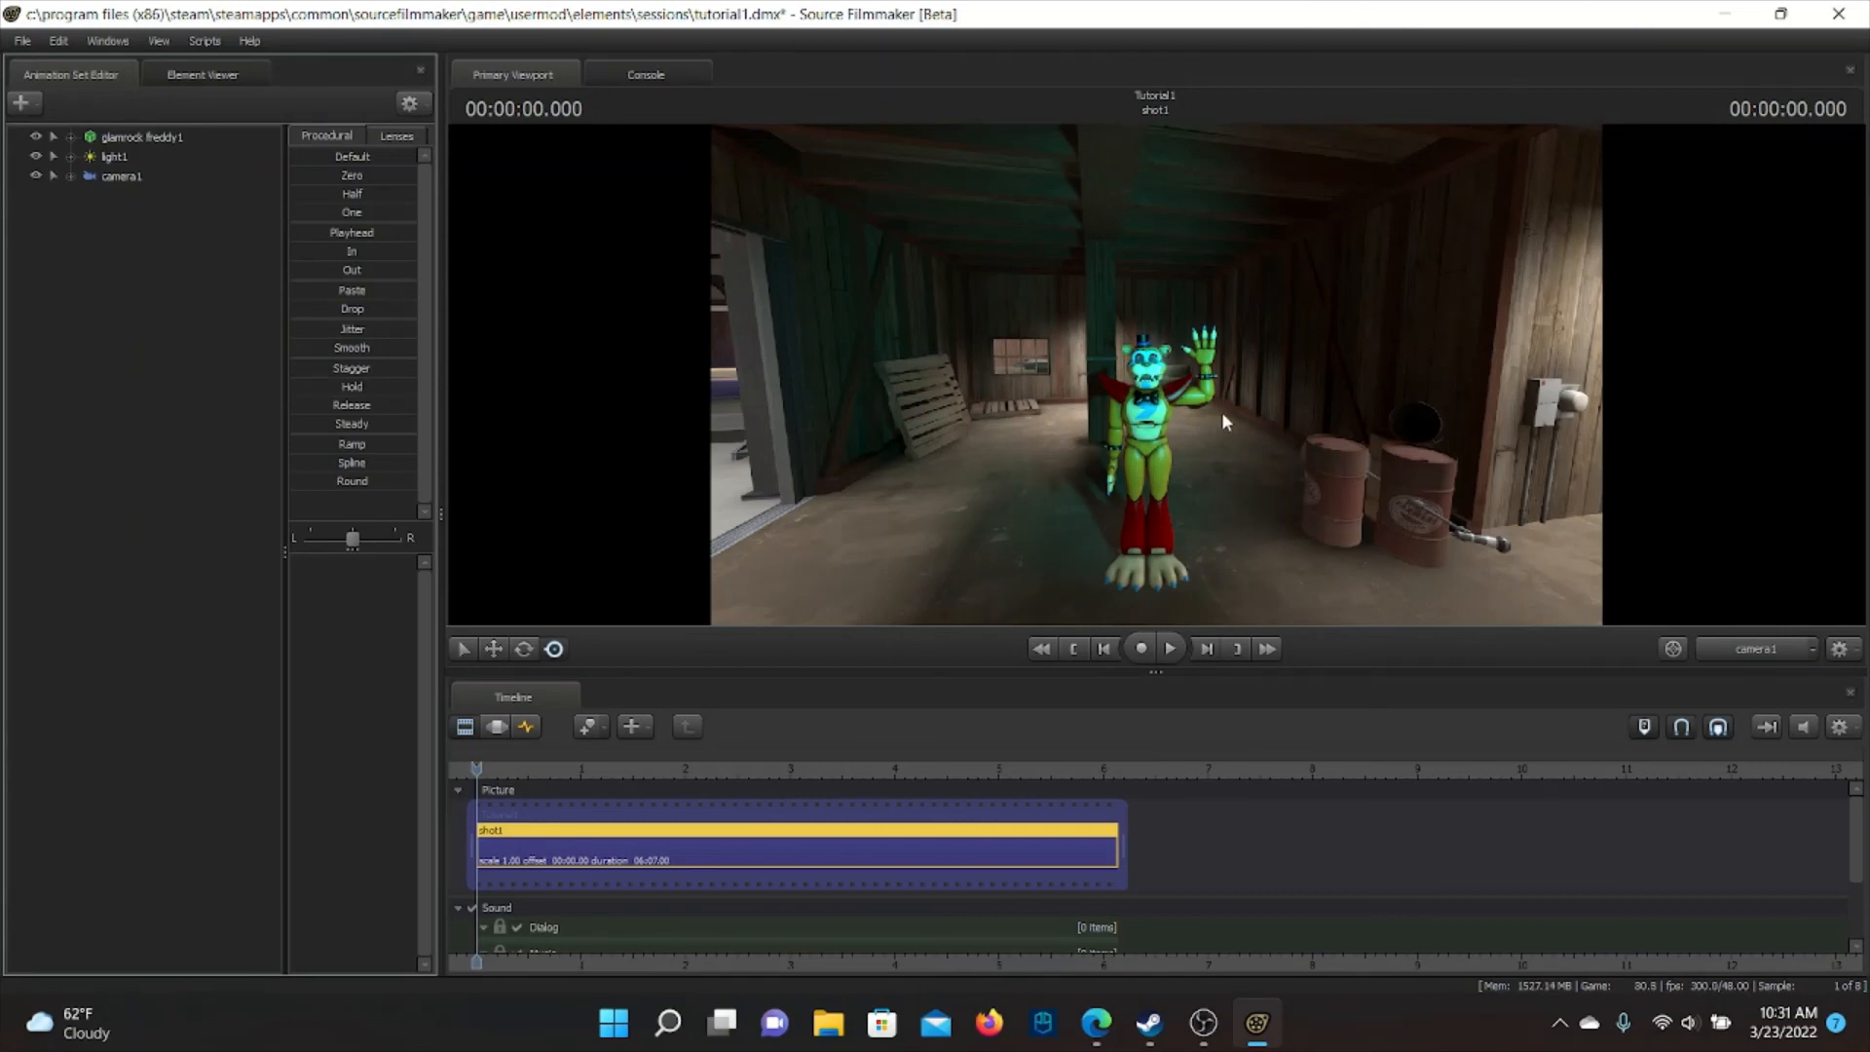
Start creating an animation set for a new model and set the model browser's mod filter to workshop
click(23, 103)
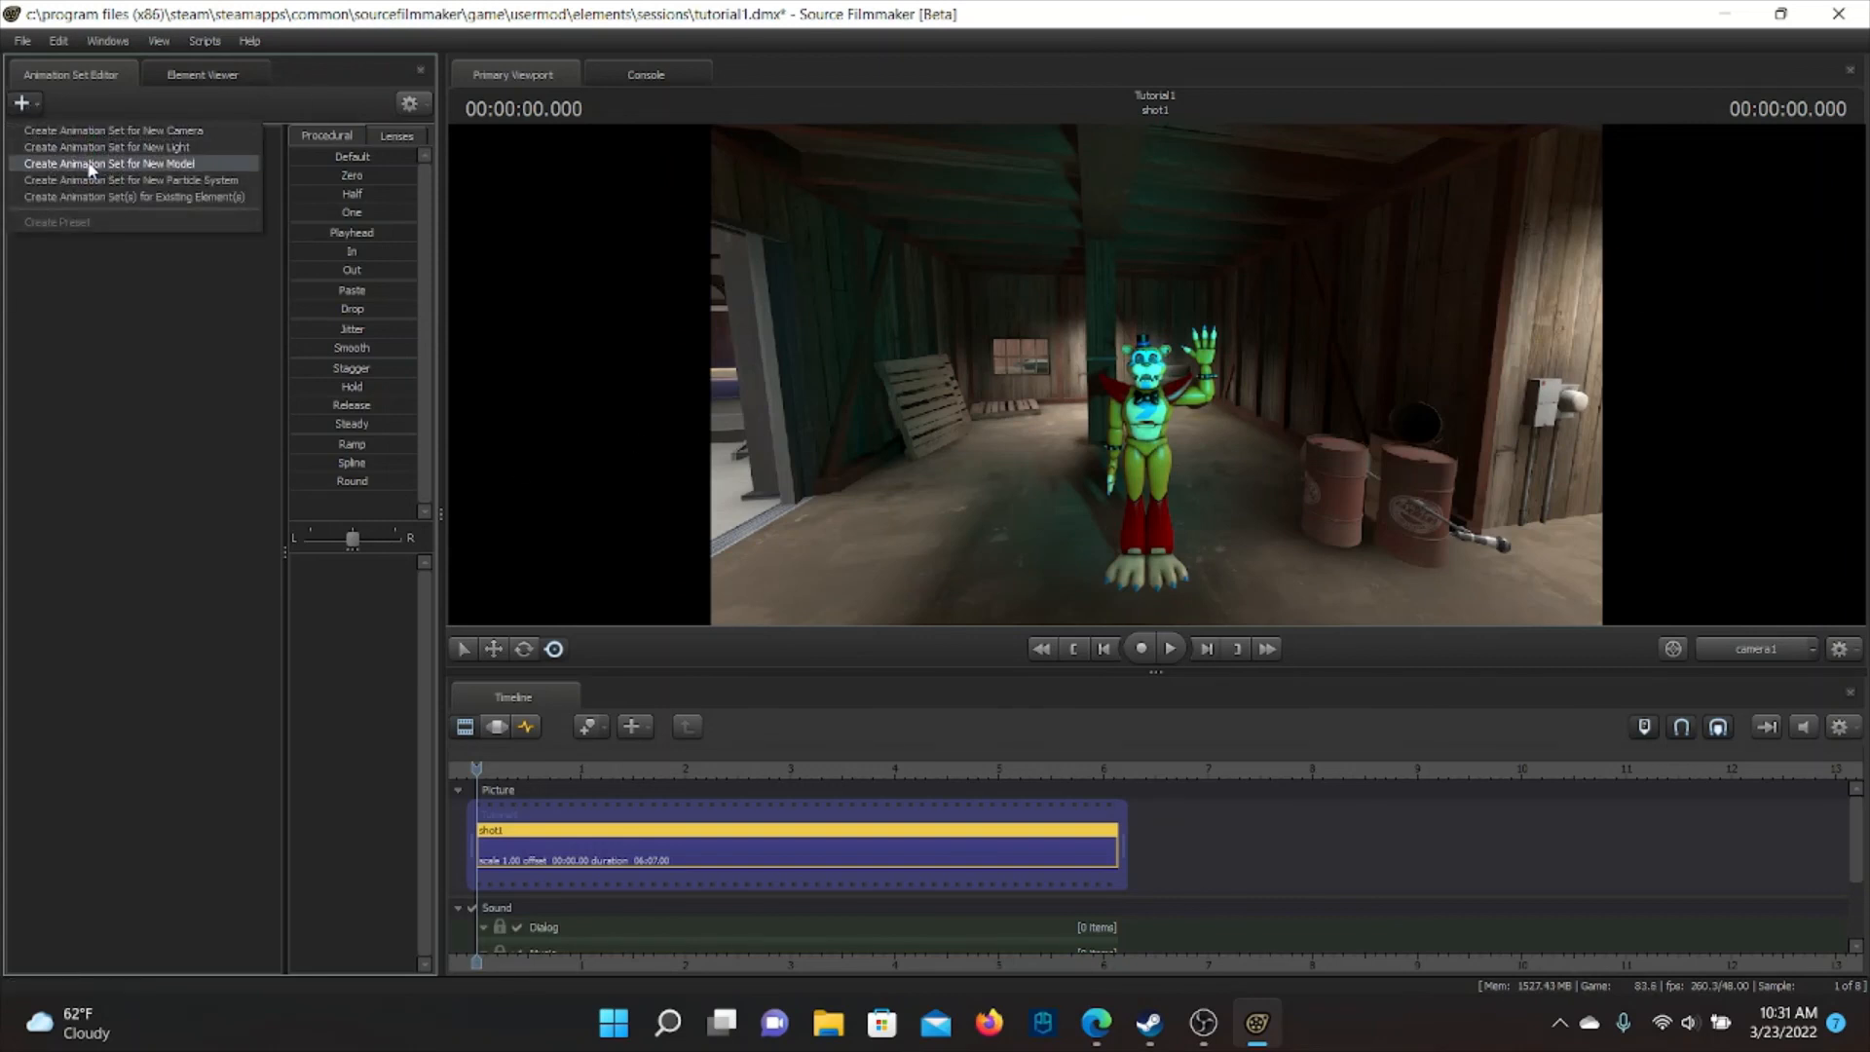
click(91, 164)
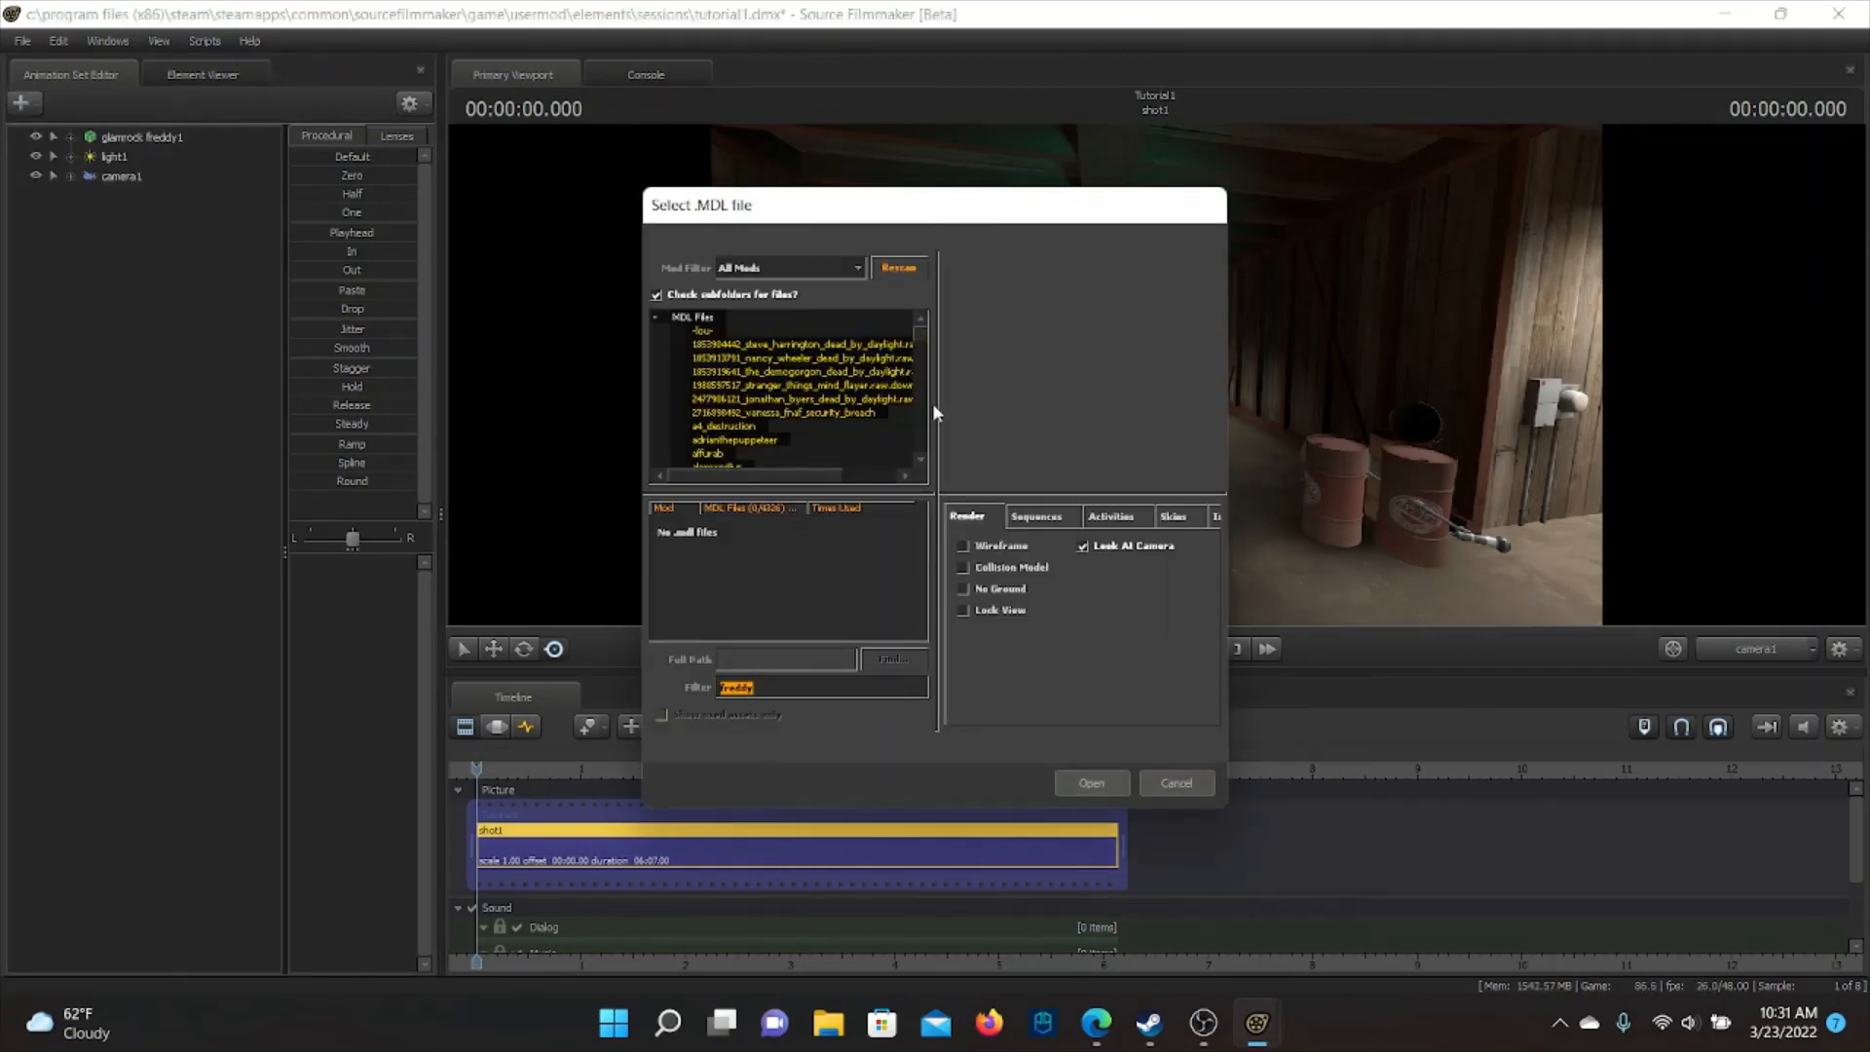
click(821, 265)
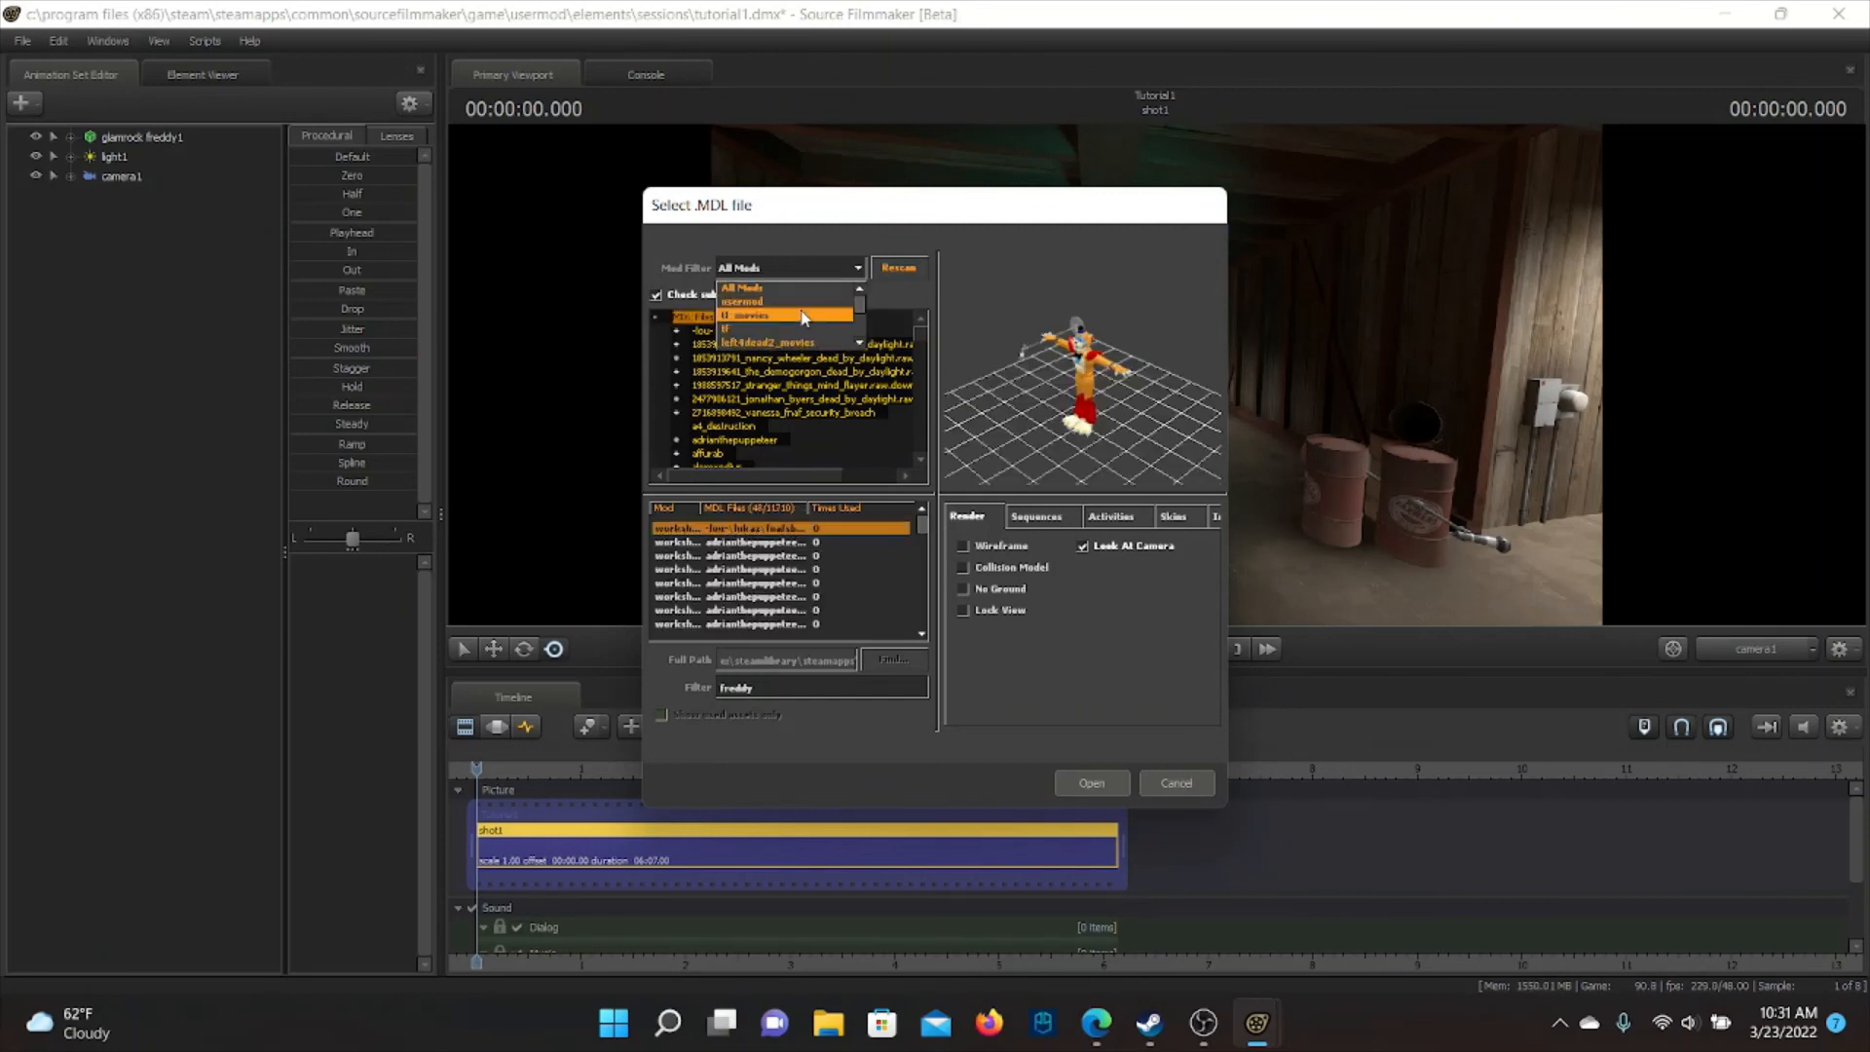
scroll(794, 321, down, 2)
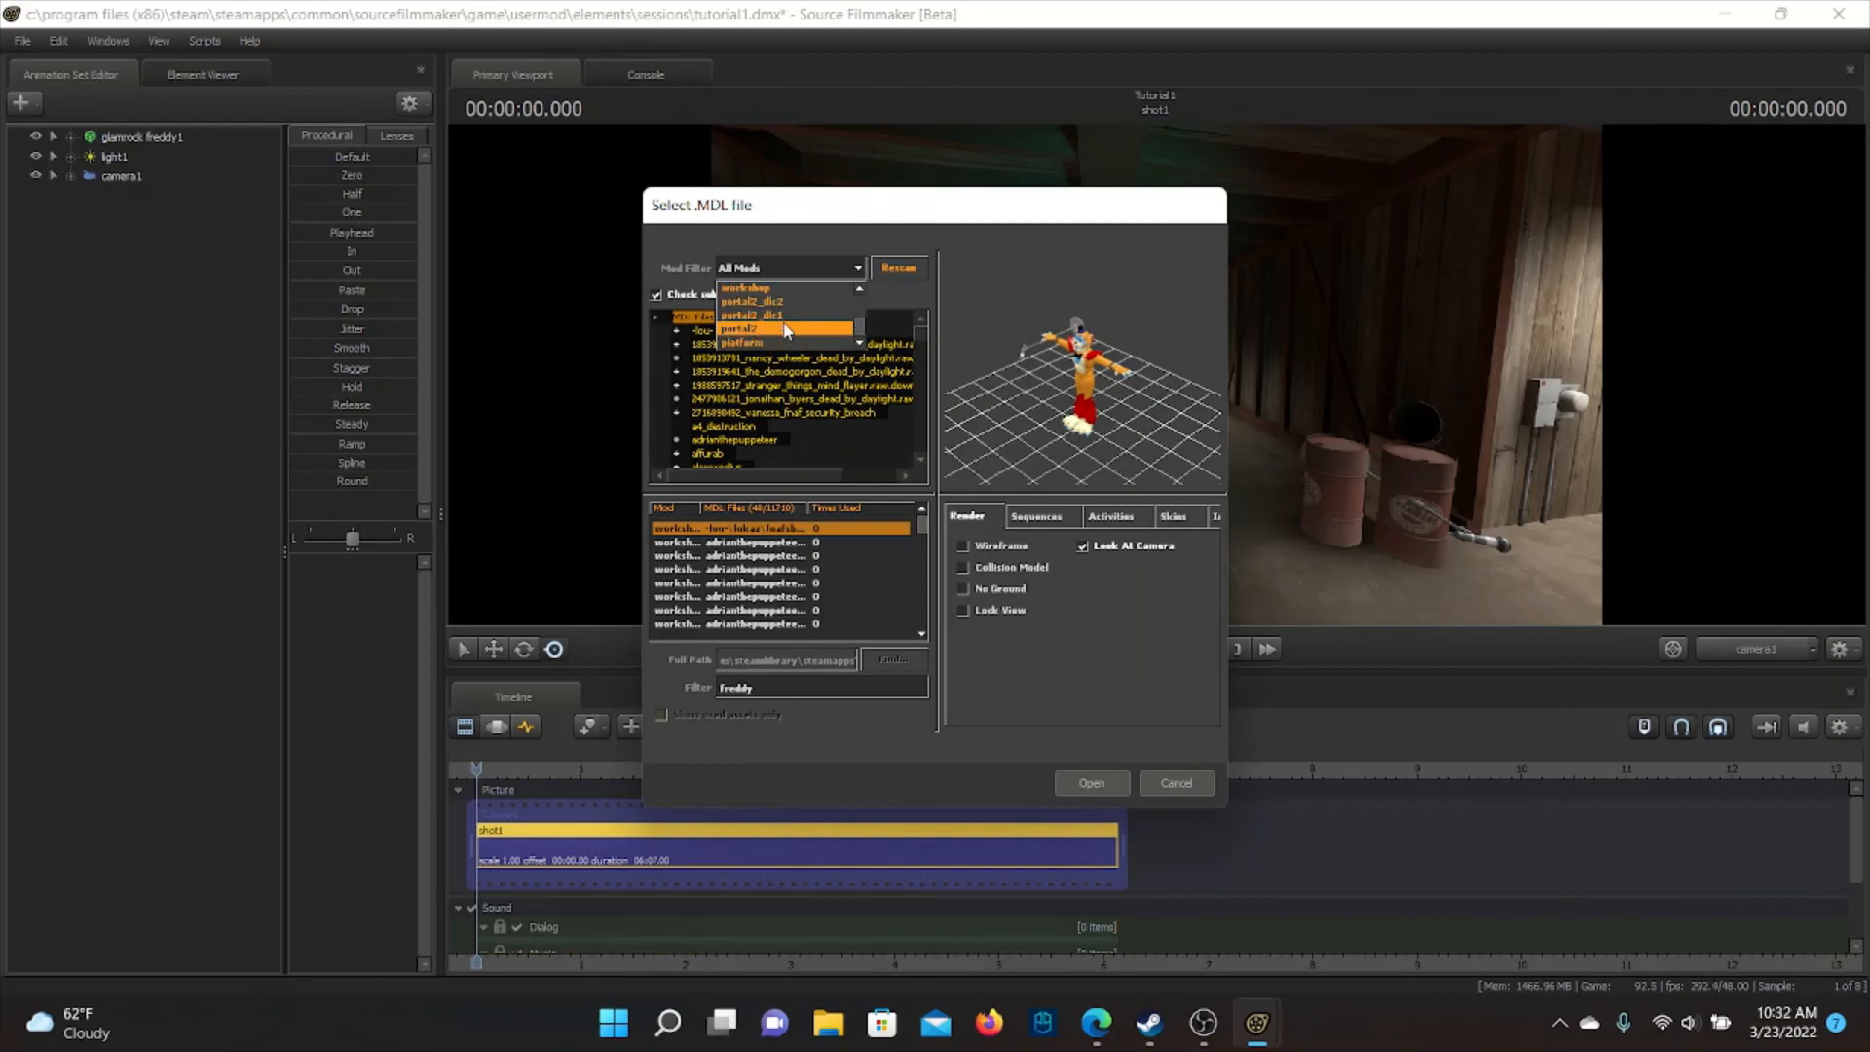
click(772, 303)
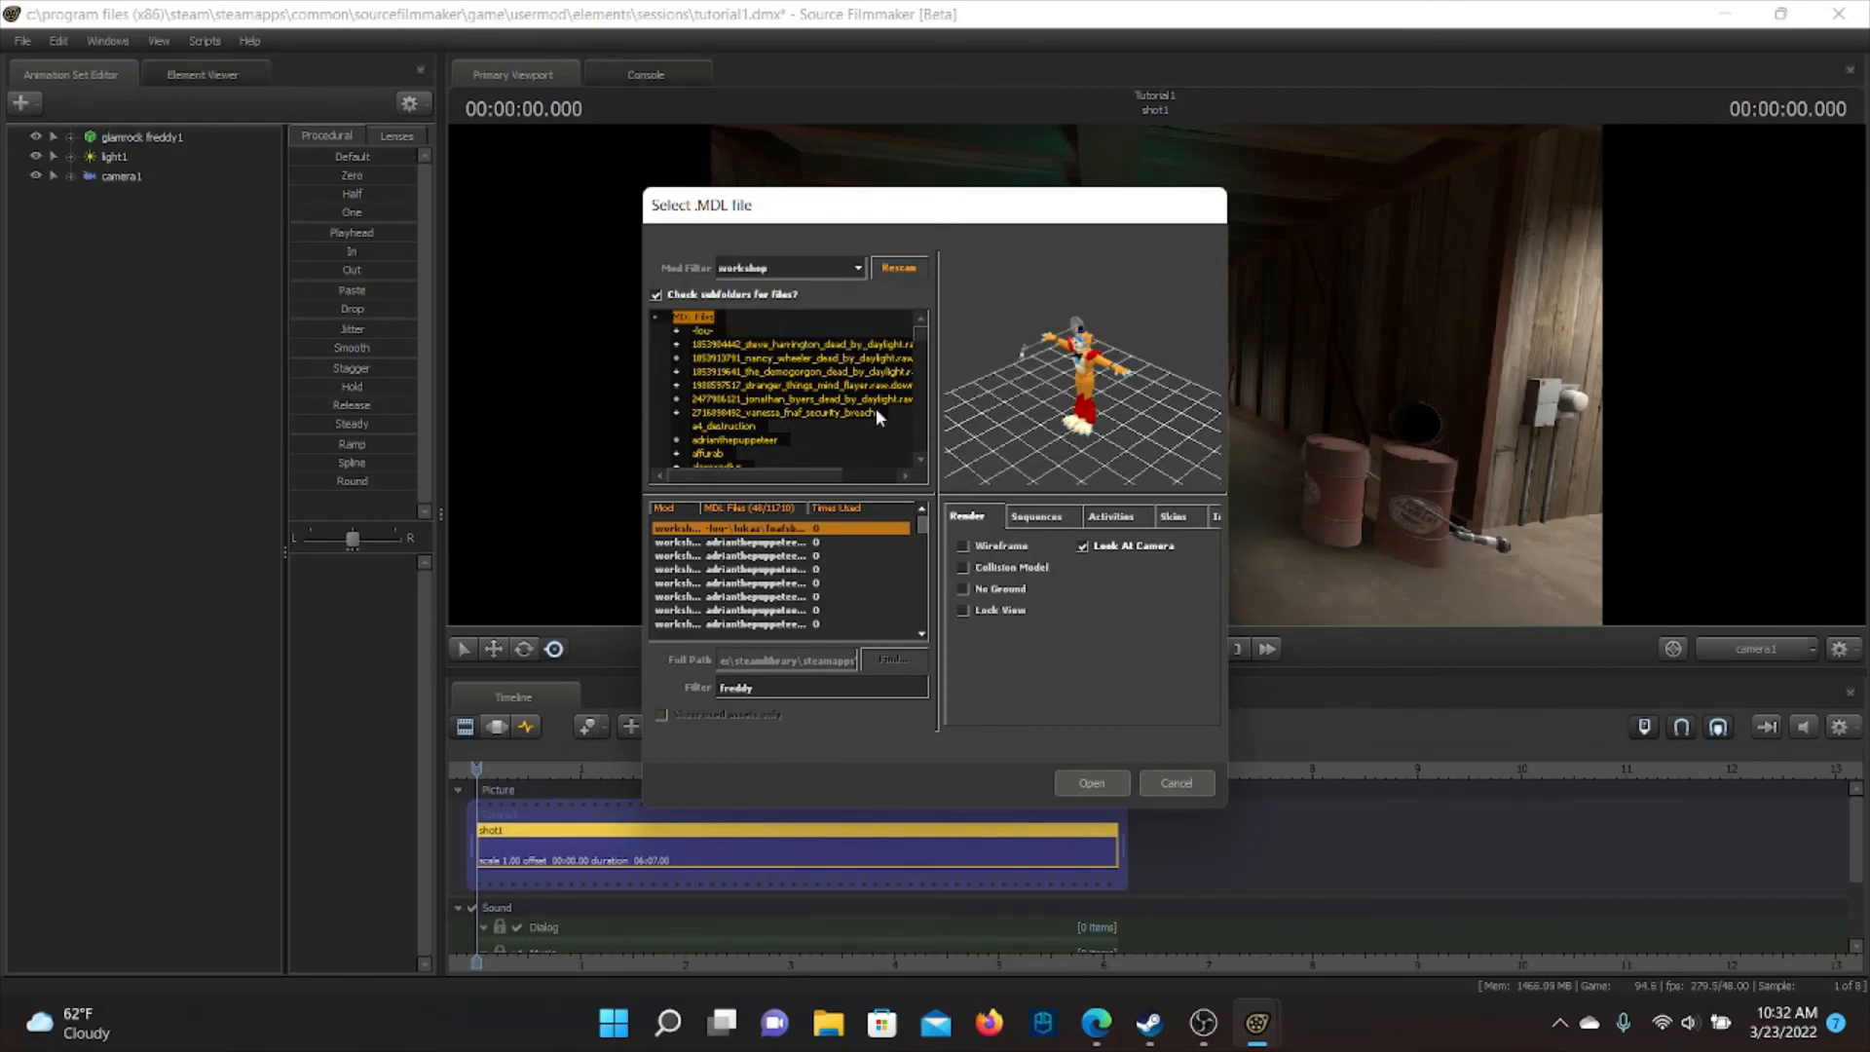
Set the model browser's mod filter to portal2 and clear the freddy text filter
click(798, 265)
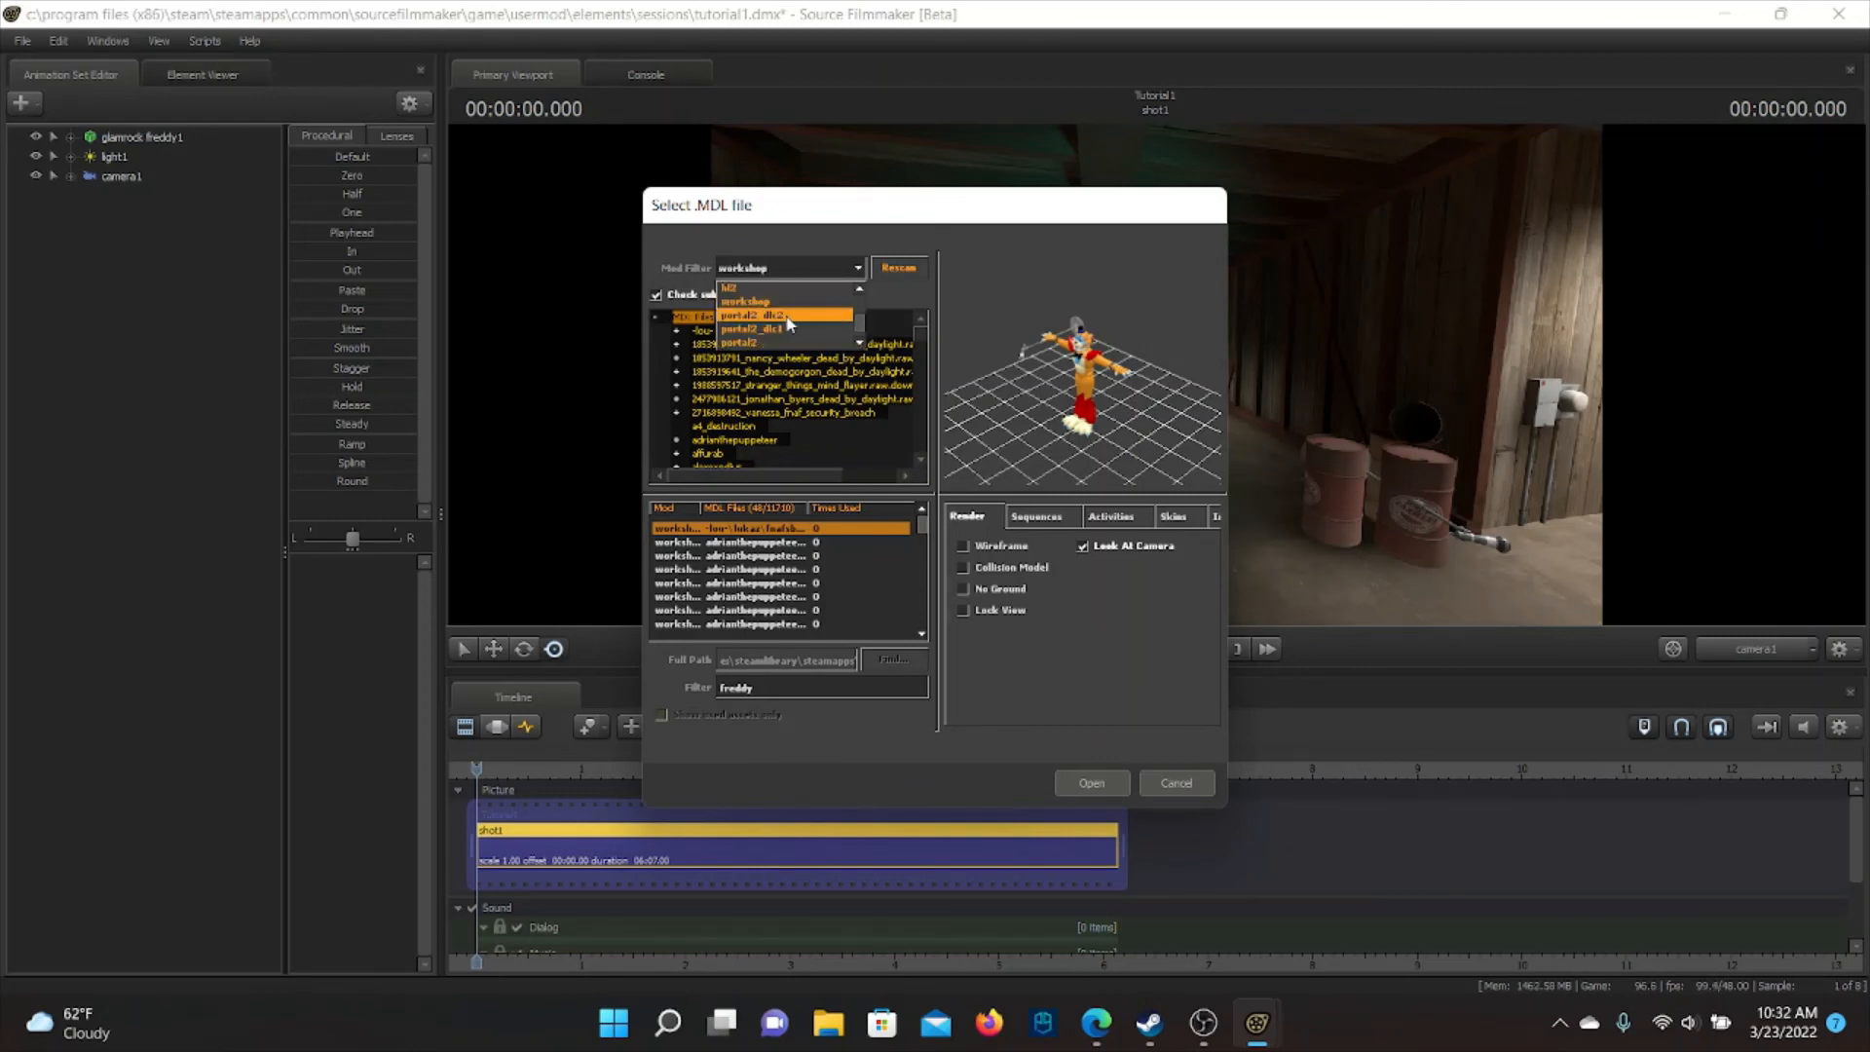
scroll(790, 325, up, 3)
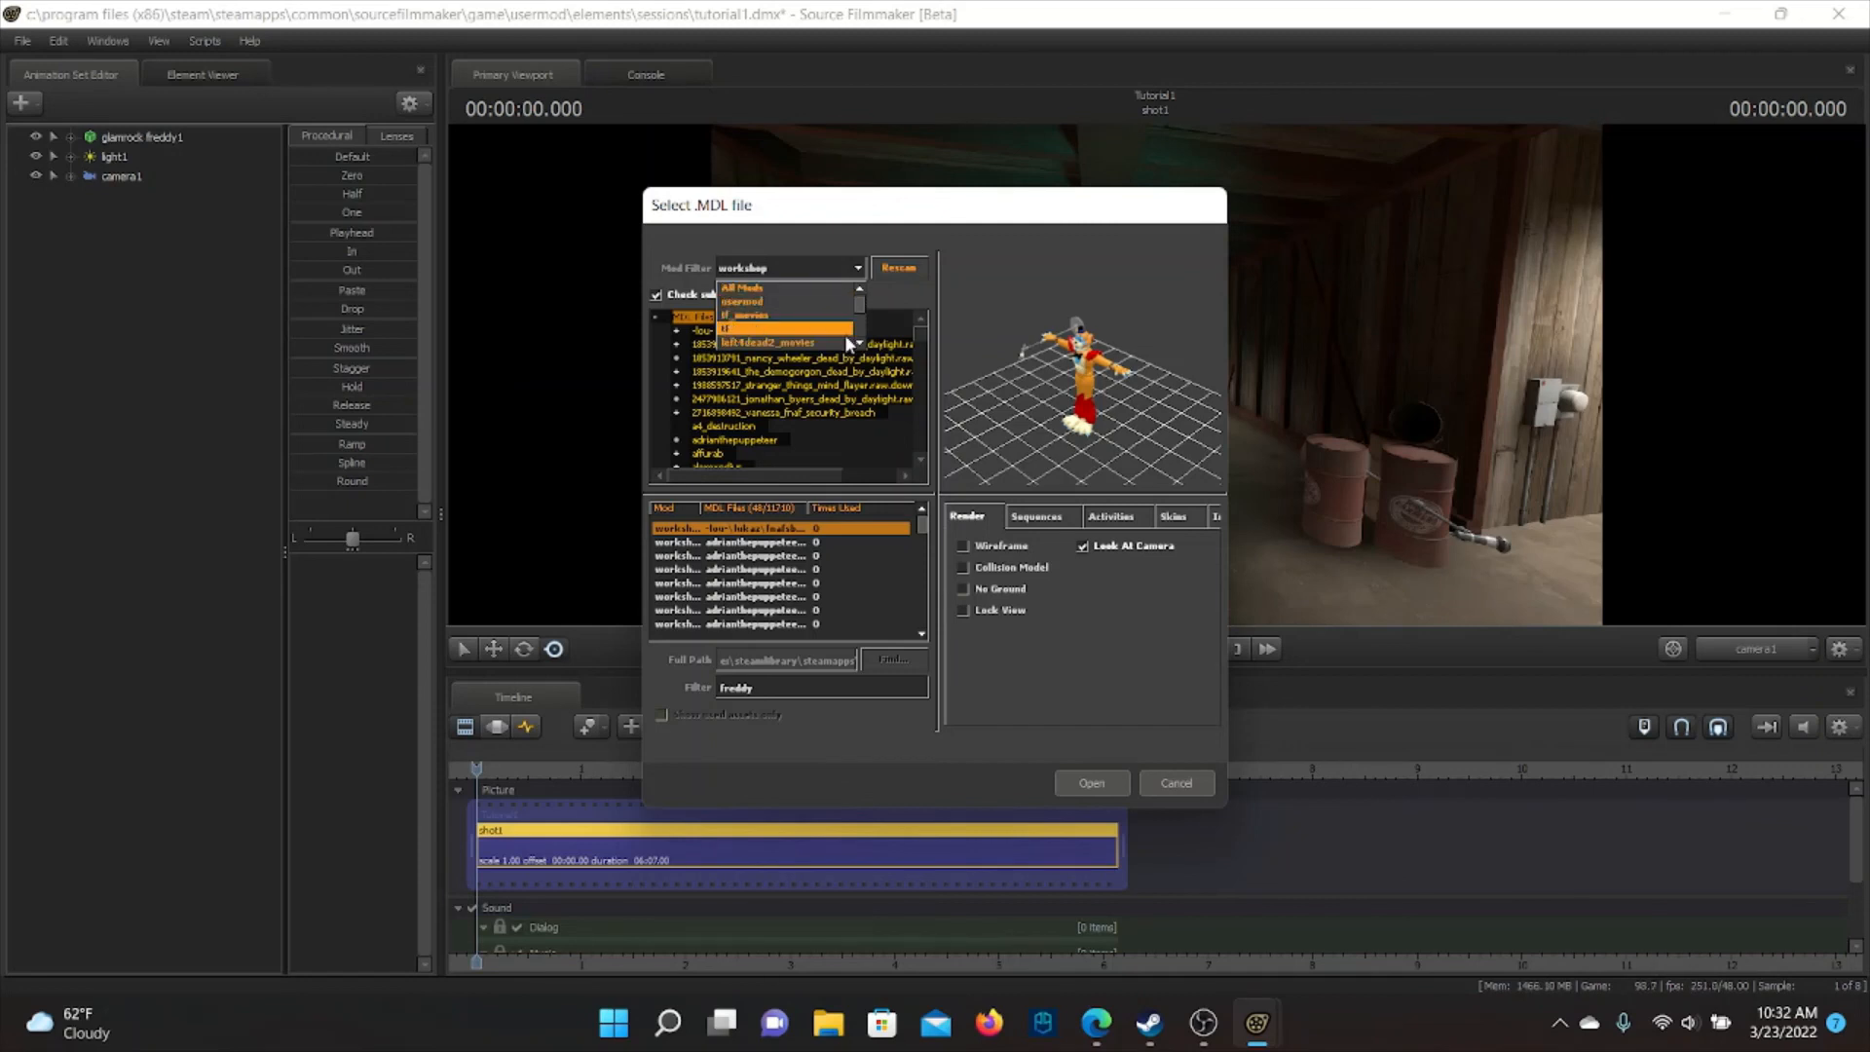
scroll(823, 336, down, 1)
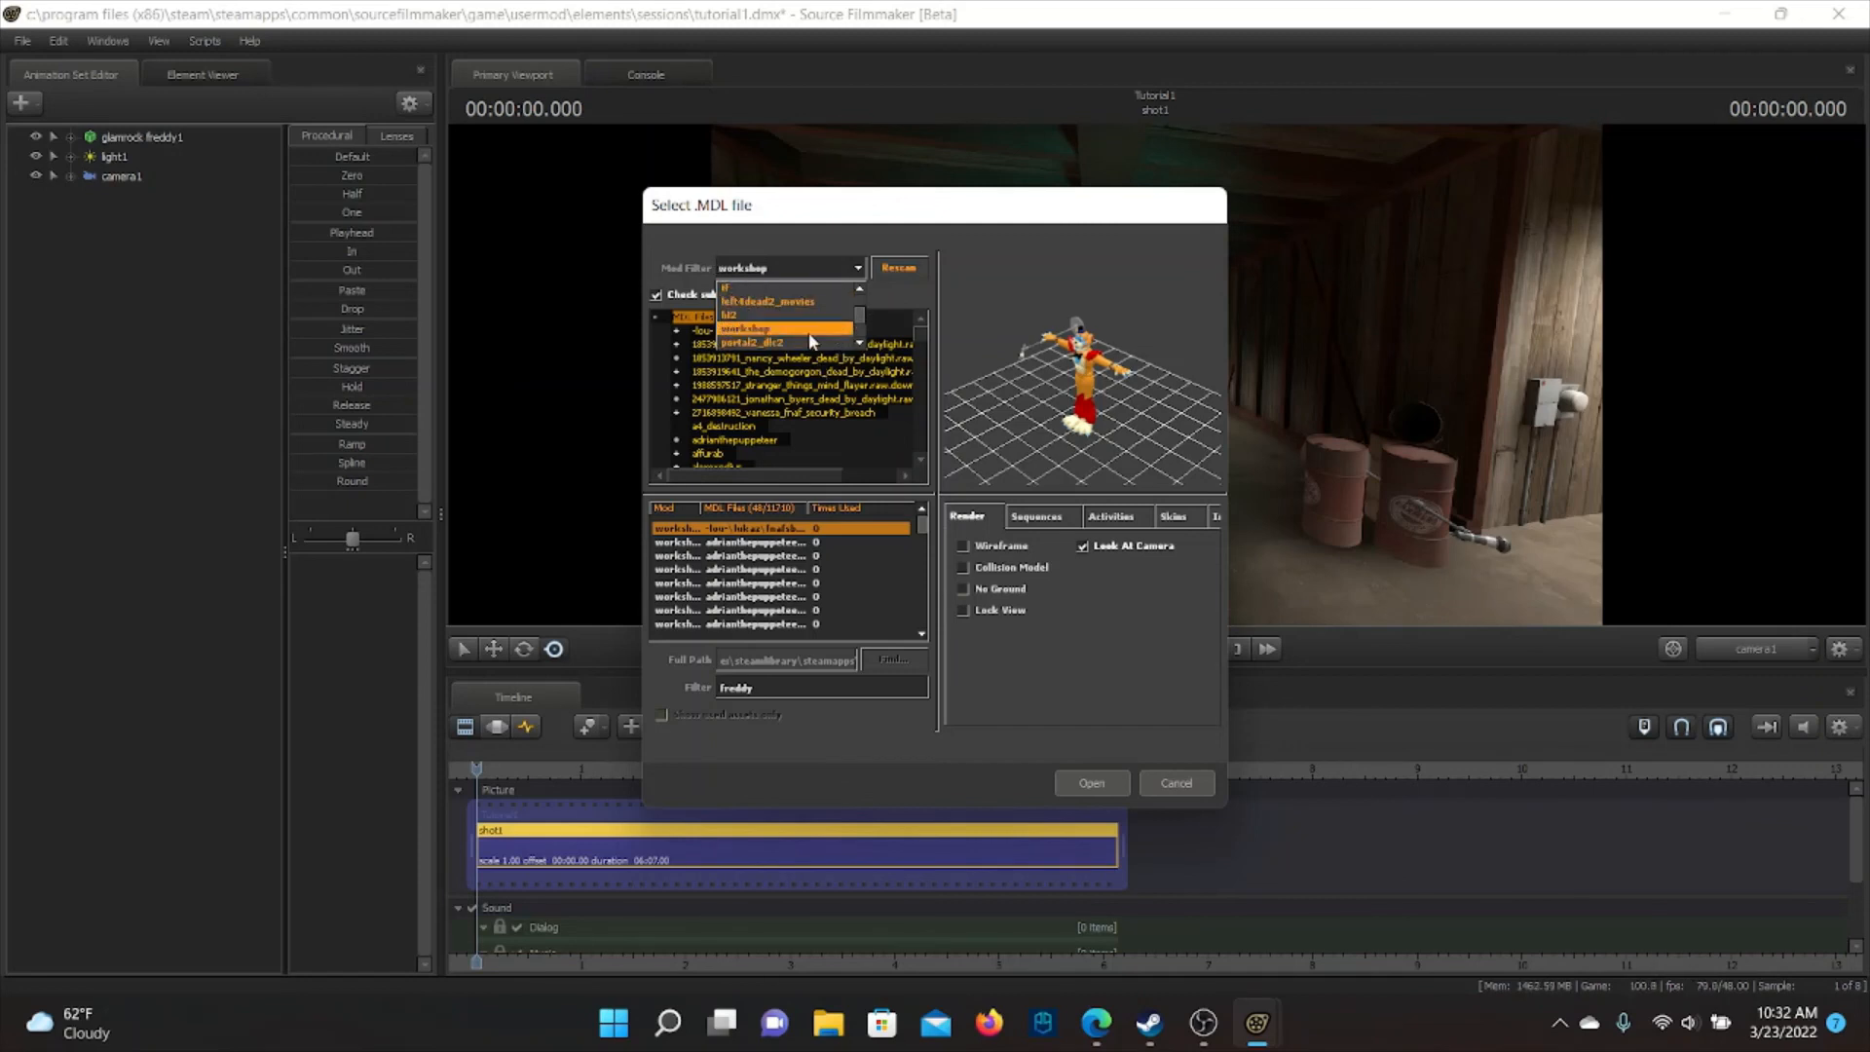
scroll(810, 340, down, 2)
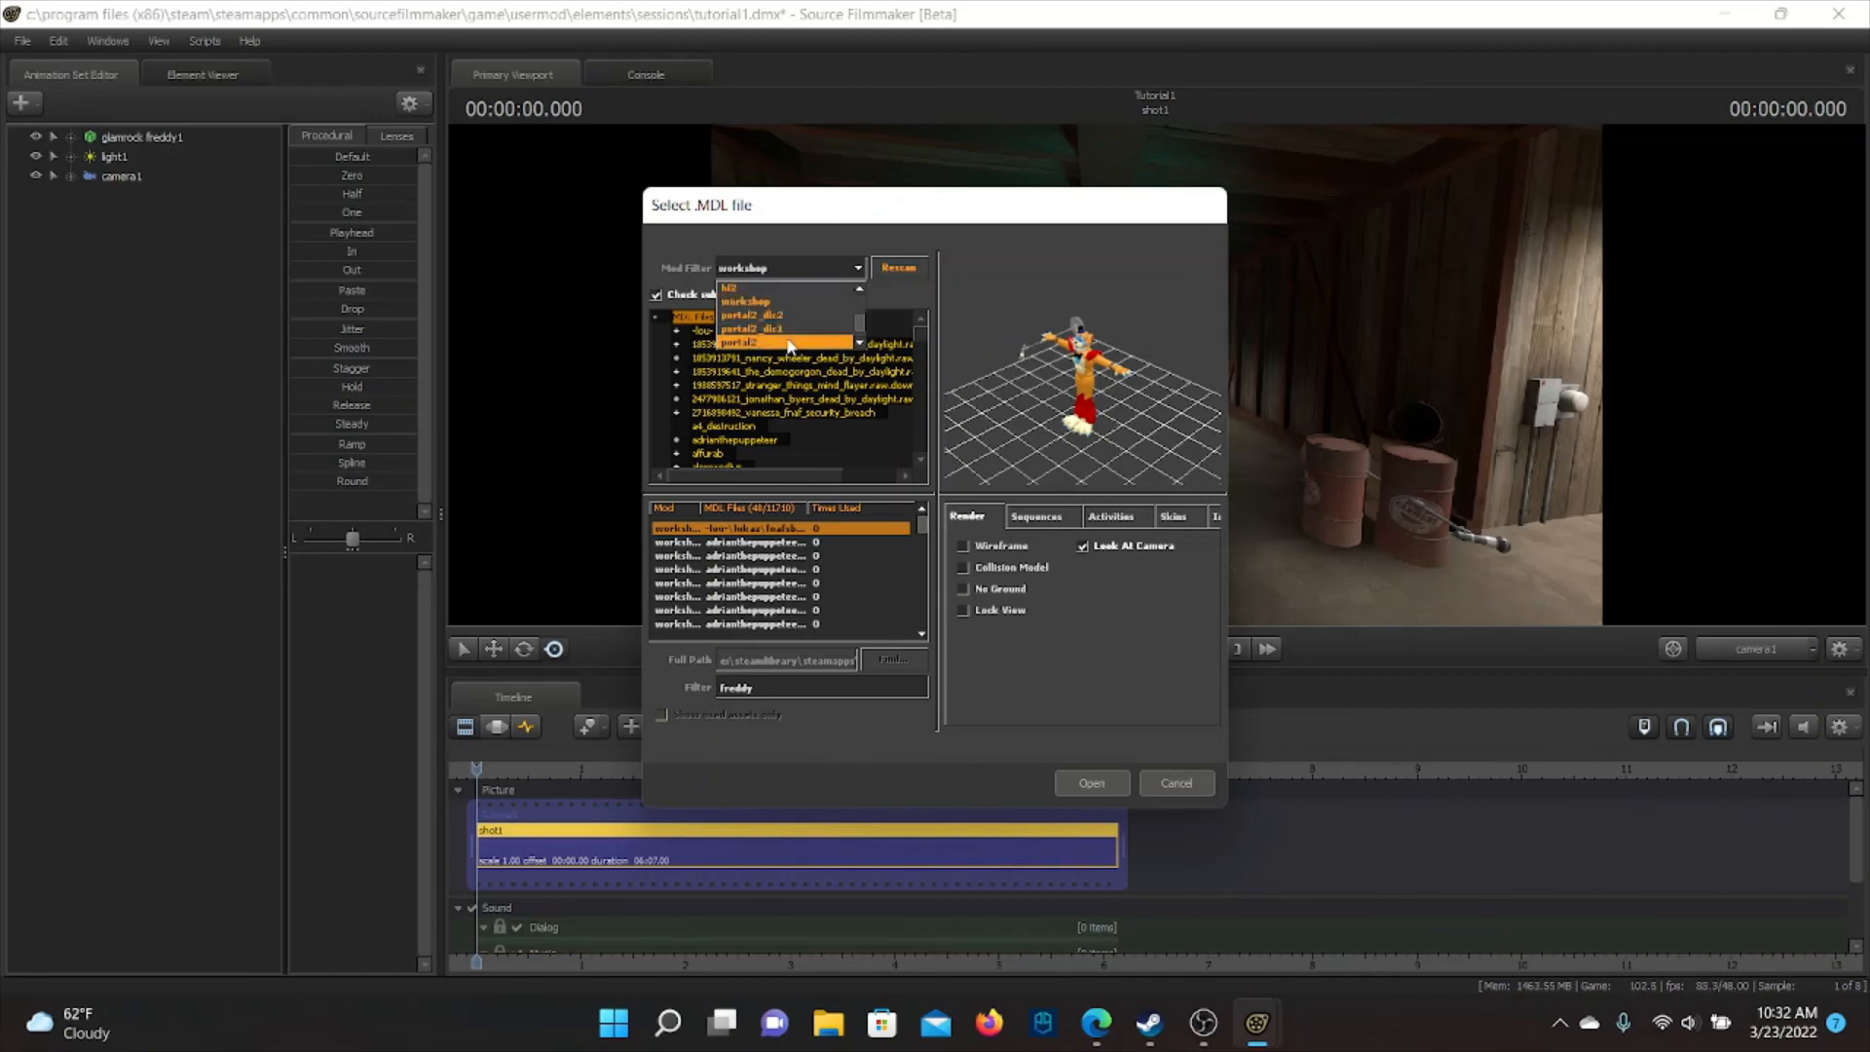
click(775, 343)
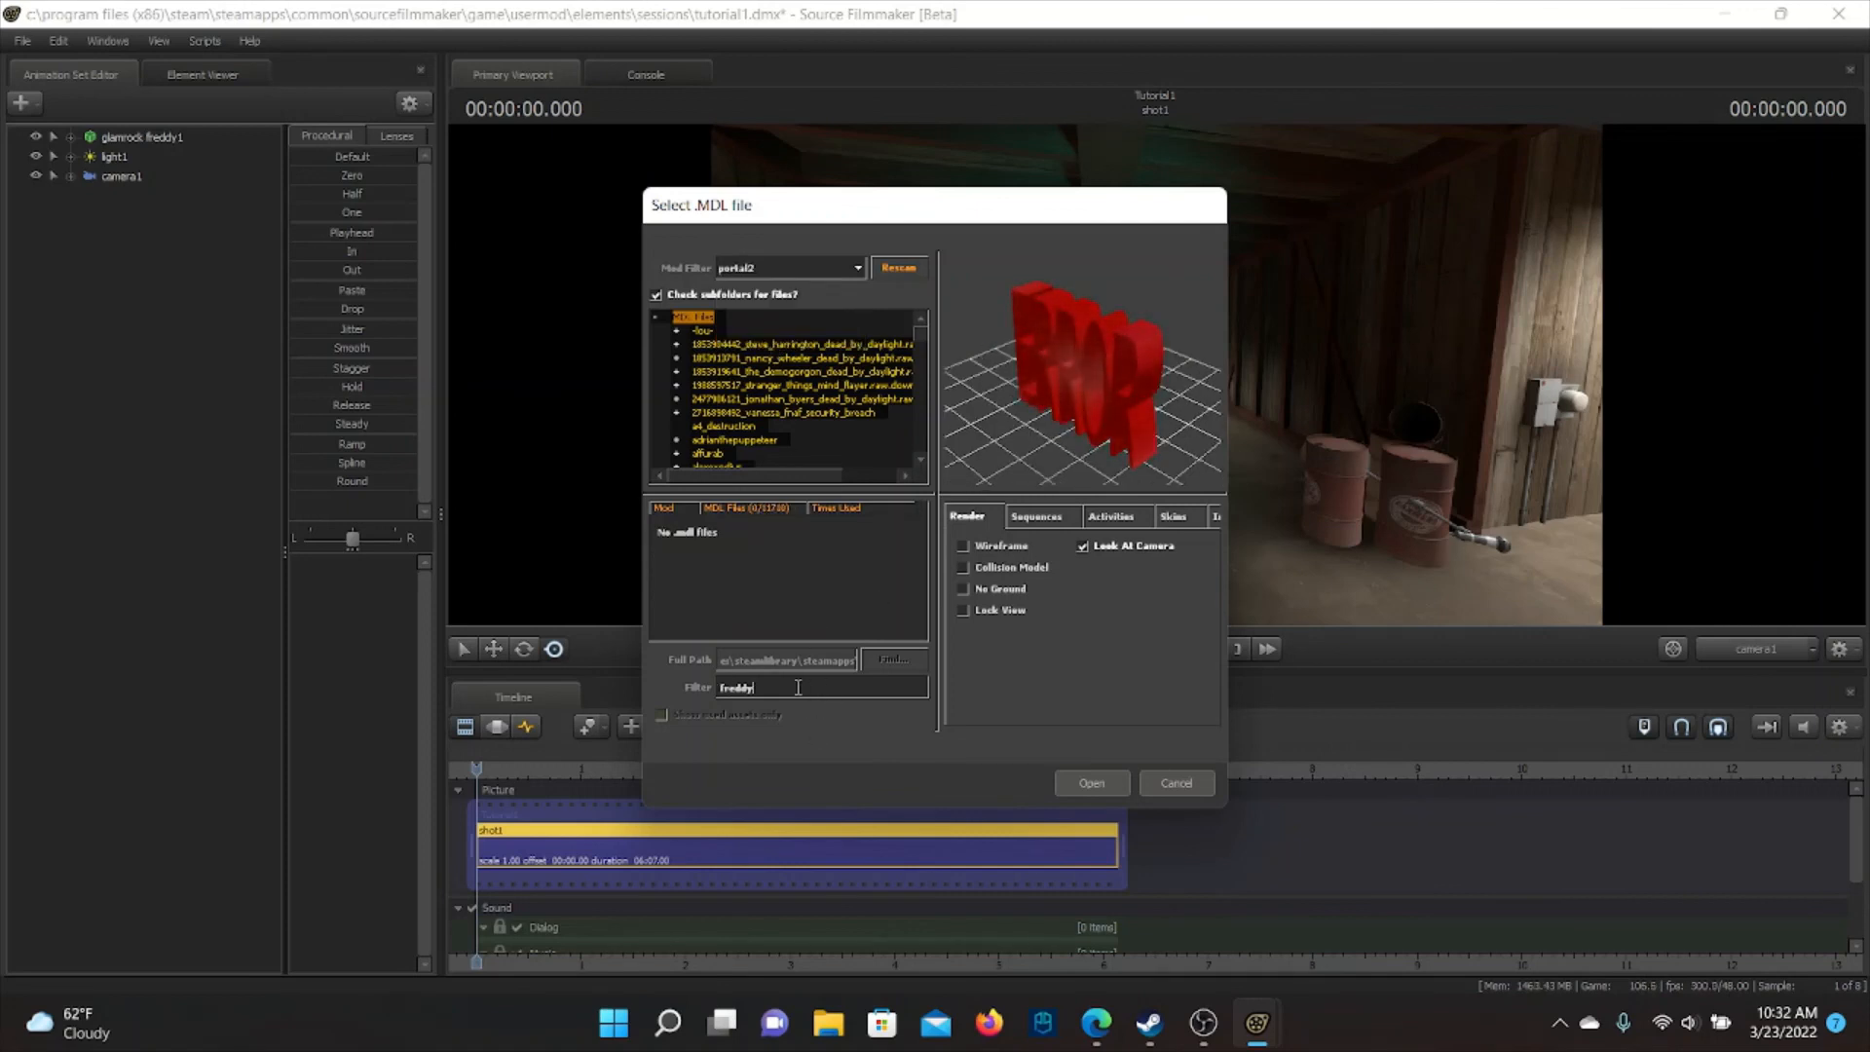
drag(798, 688, 679, 689)
key(BackSpace)
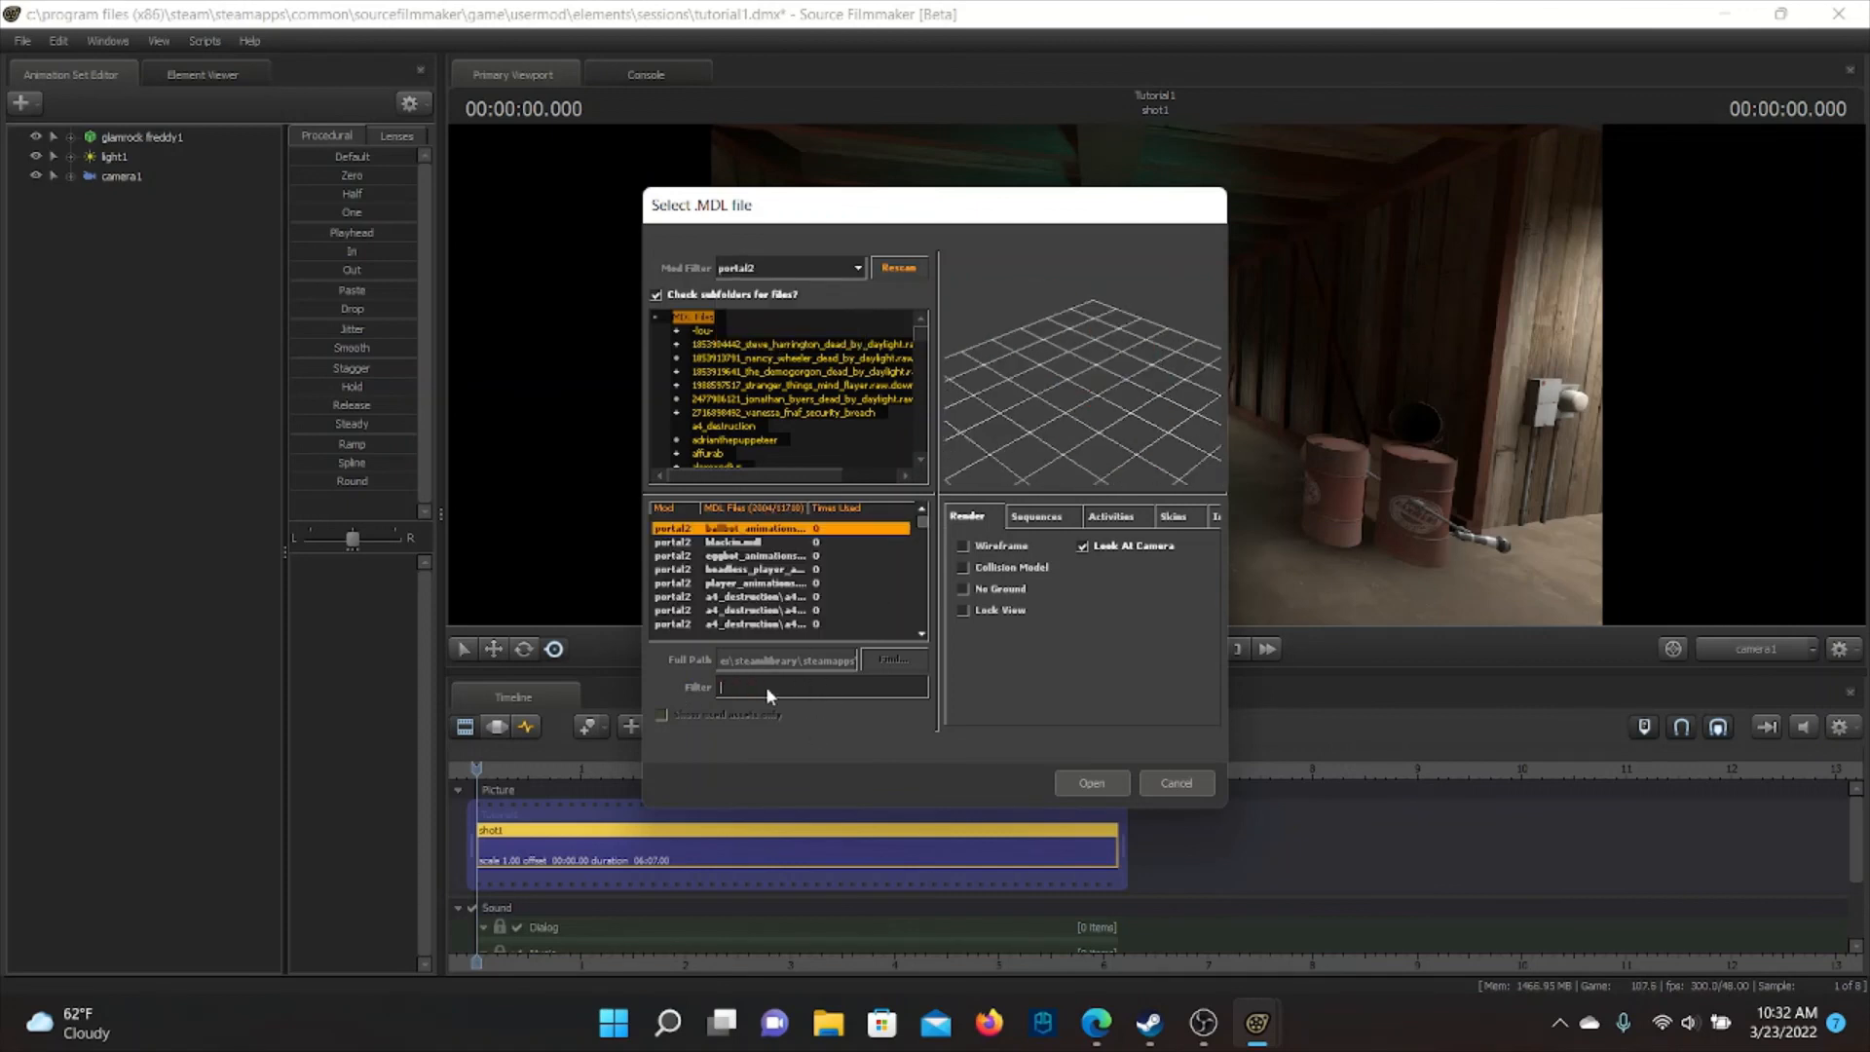
Preview several of the portal2 model files, including the player animation and a4_destruction models
click(754, 541)
click(762, 555)
click(771, 568)
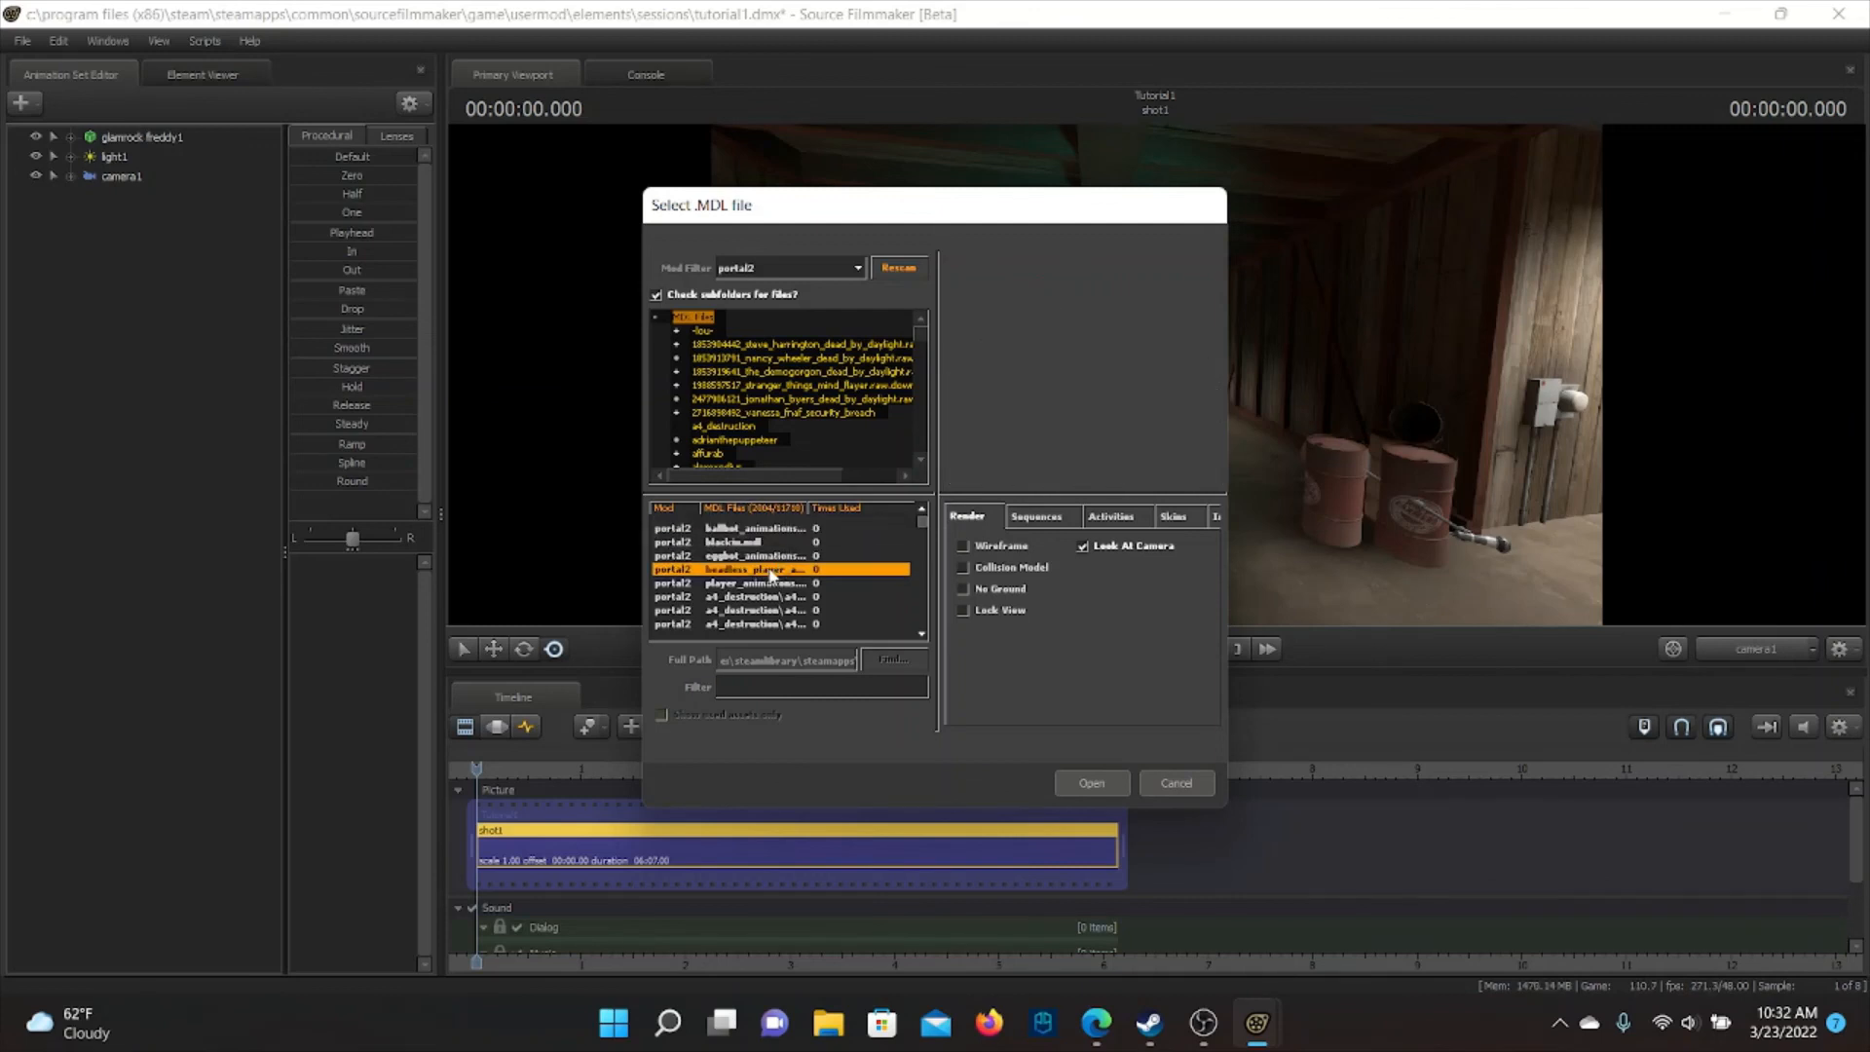
scroll(779, 567, down, 1)
click(776, 570)
click(773, 583)
scroll(767, 588, down, 1)
click(783, 585)
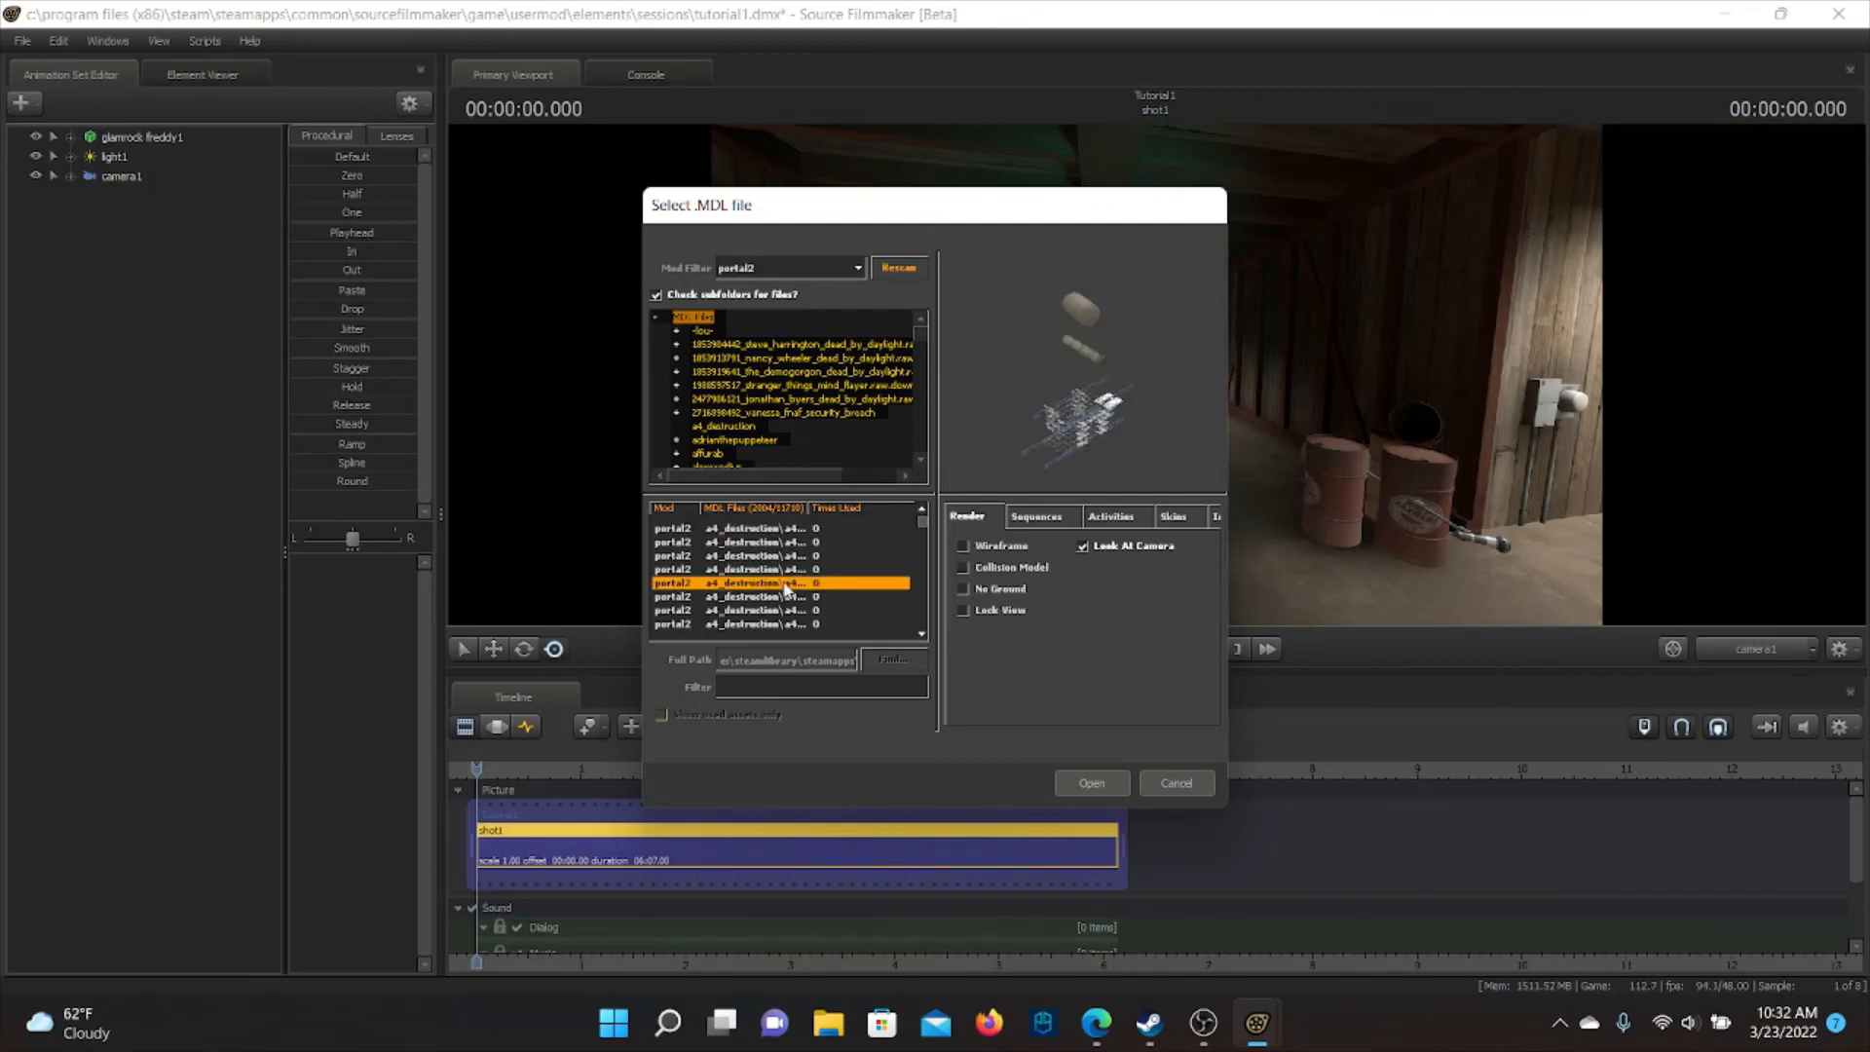
scroll(784, 602, down, 1)
click(785, 598)
scroll(781, 603, down, 1)
click(770, 625)
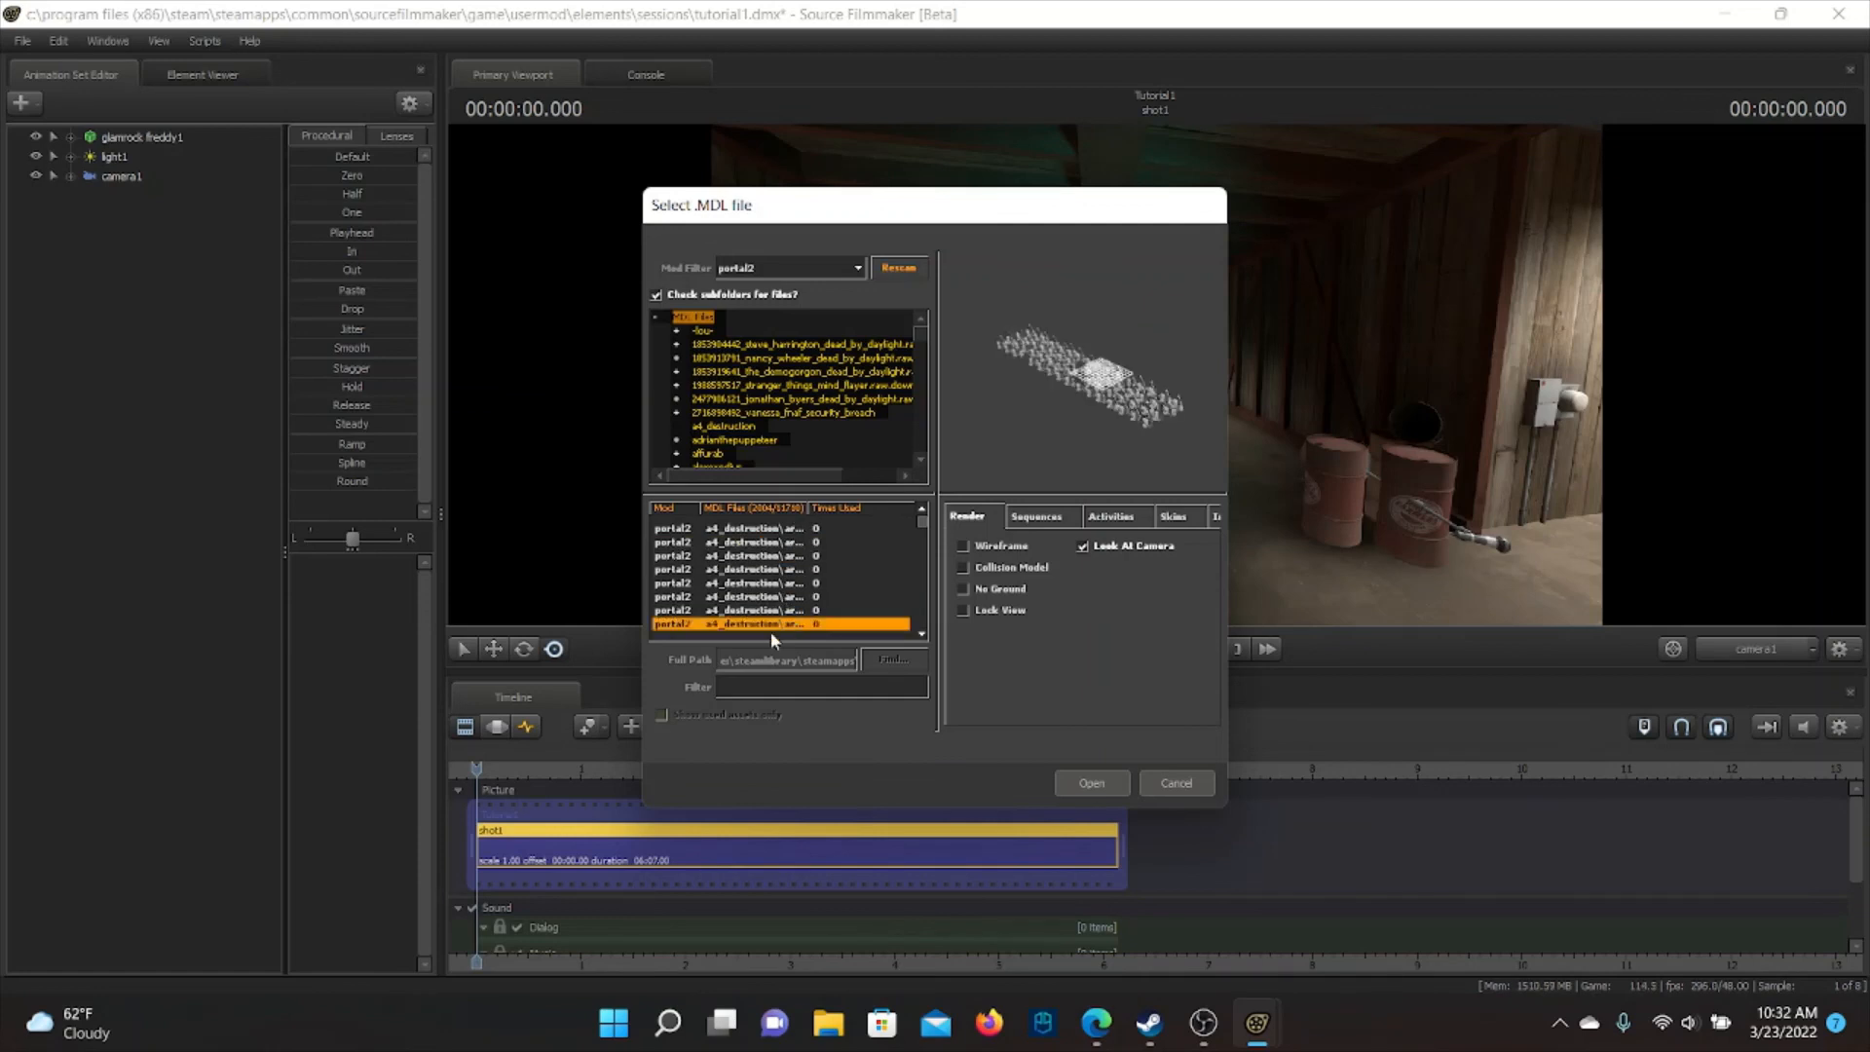
Filter the portal2 models by ballbot and preview the first model in the player\ballbot folder
click(760, 686)
text(ballbot)
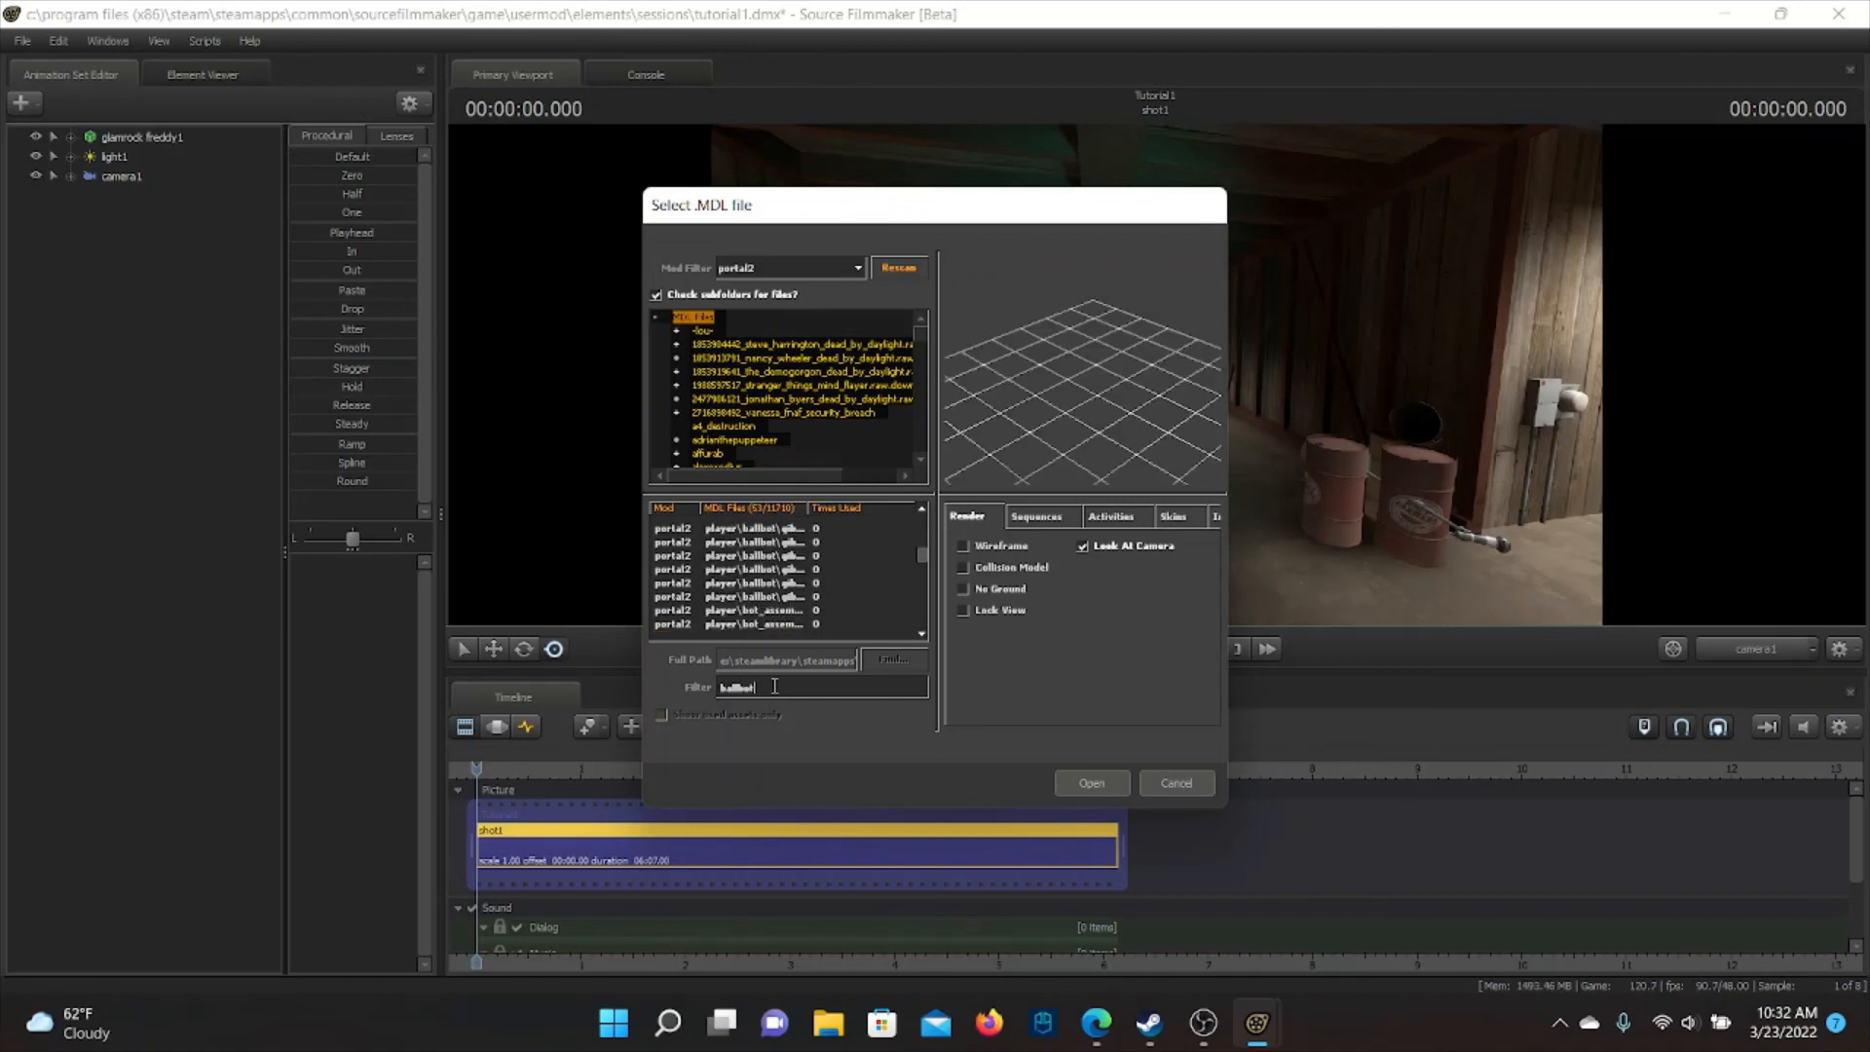
click(801, 535)
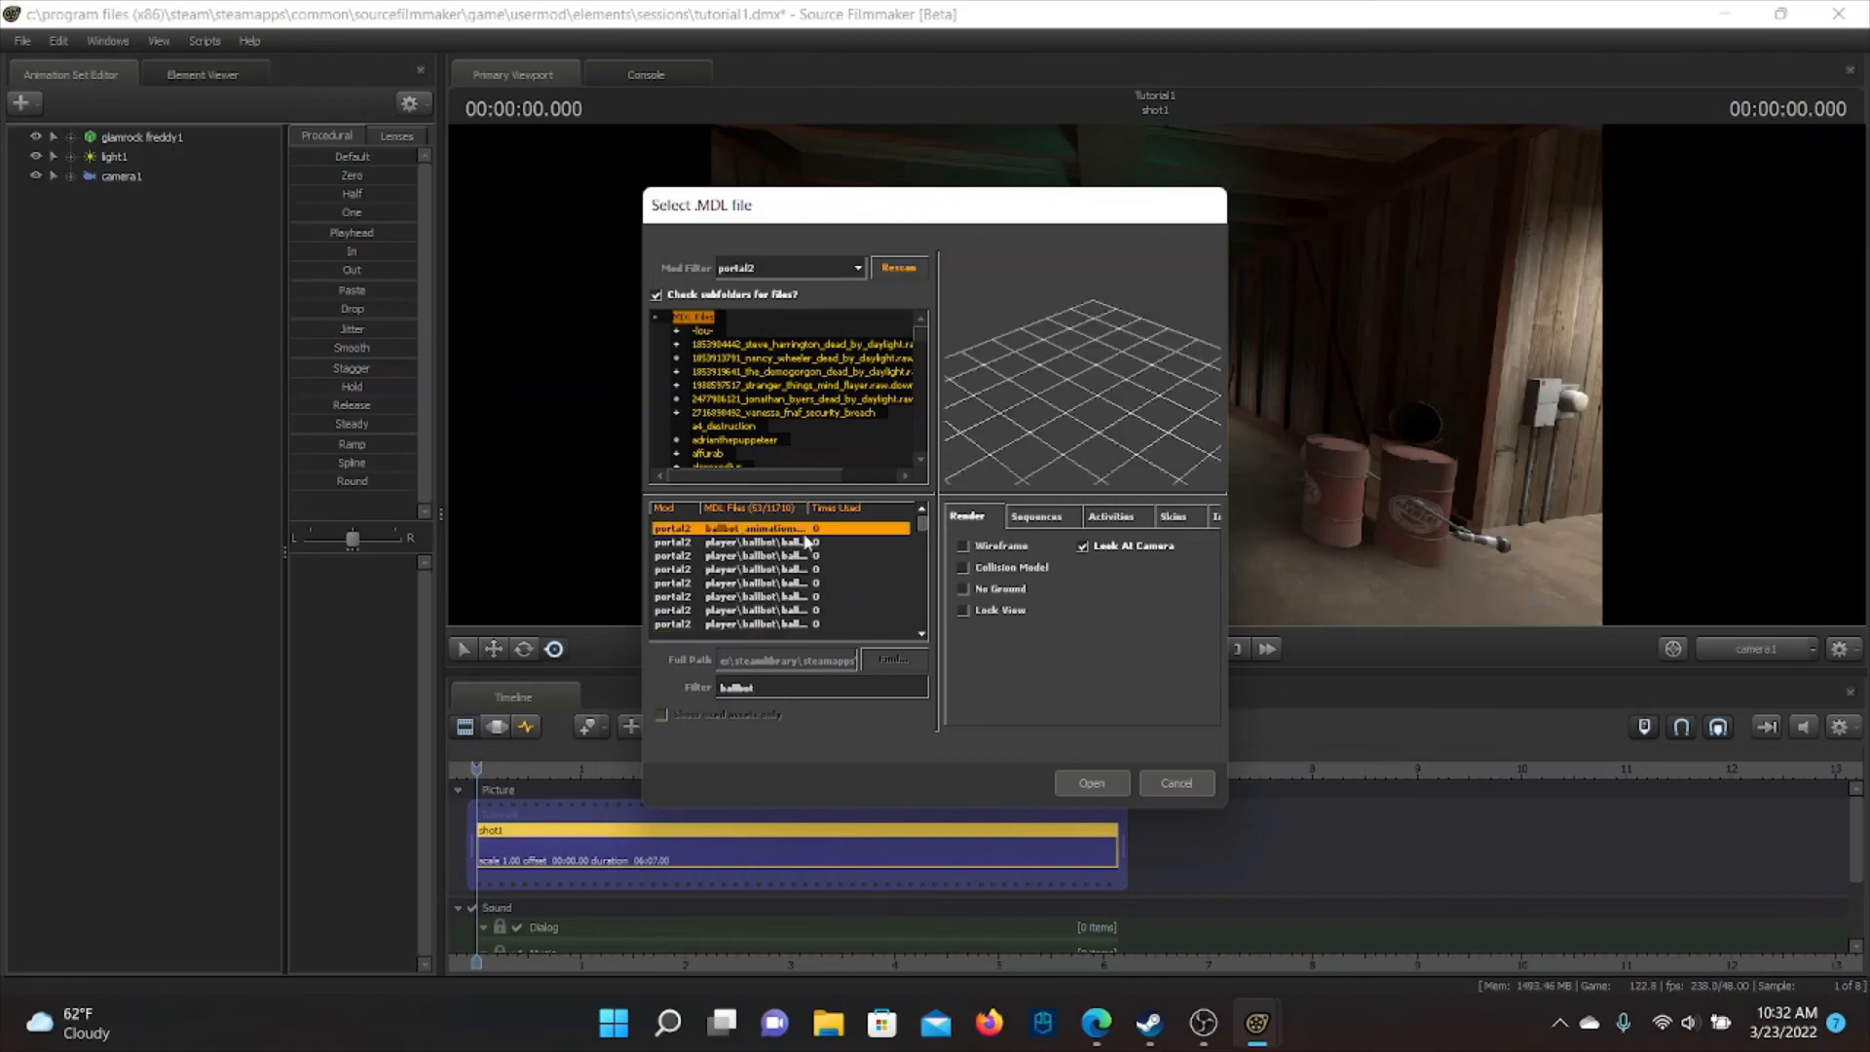
click(726, 544)
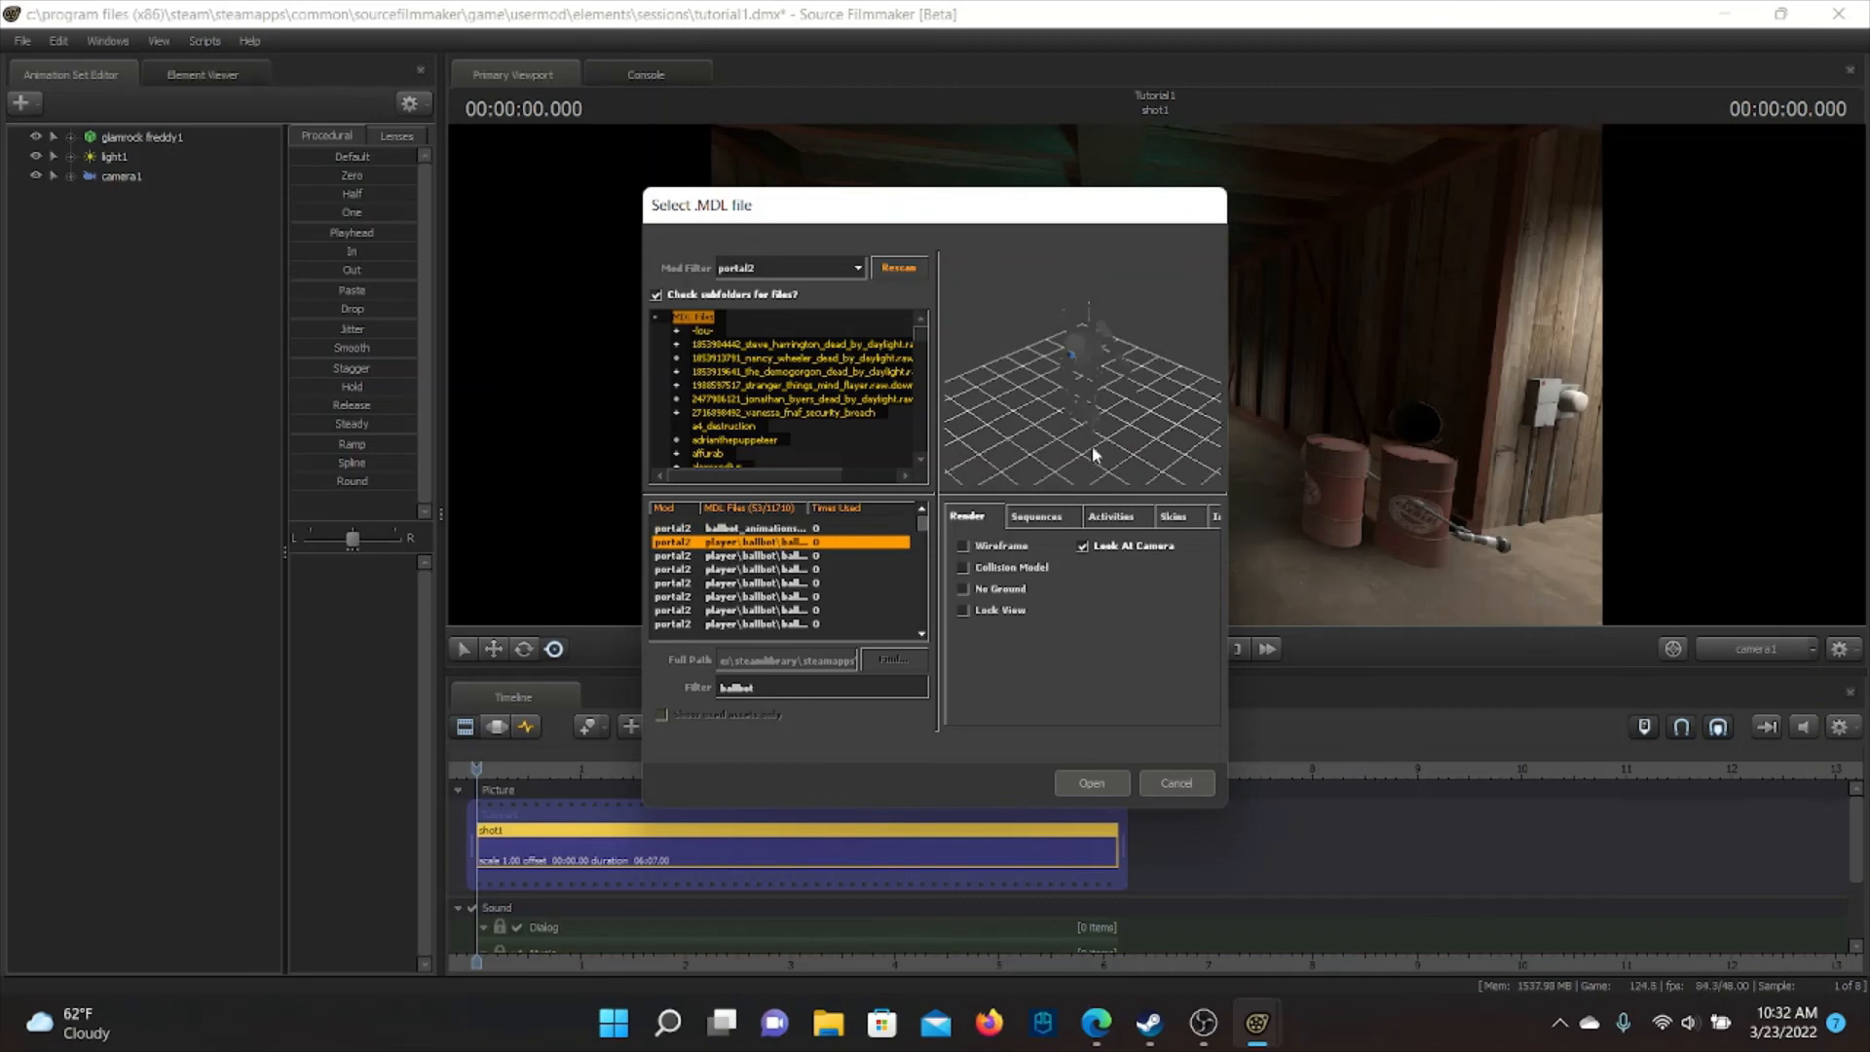
Replace the model text filter with eggbot and add the eggbot_animations model as an animation set
click(764, 688)
text(eggbot)
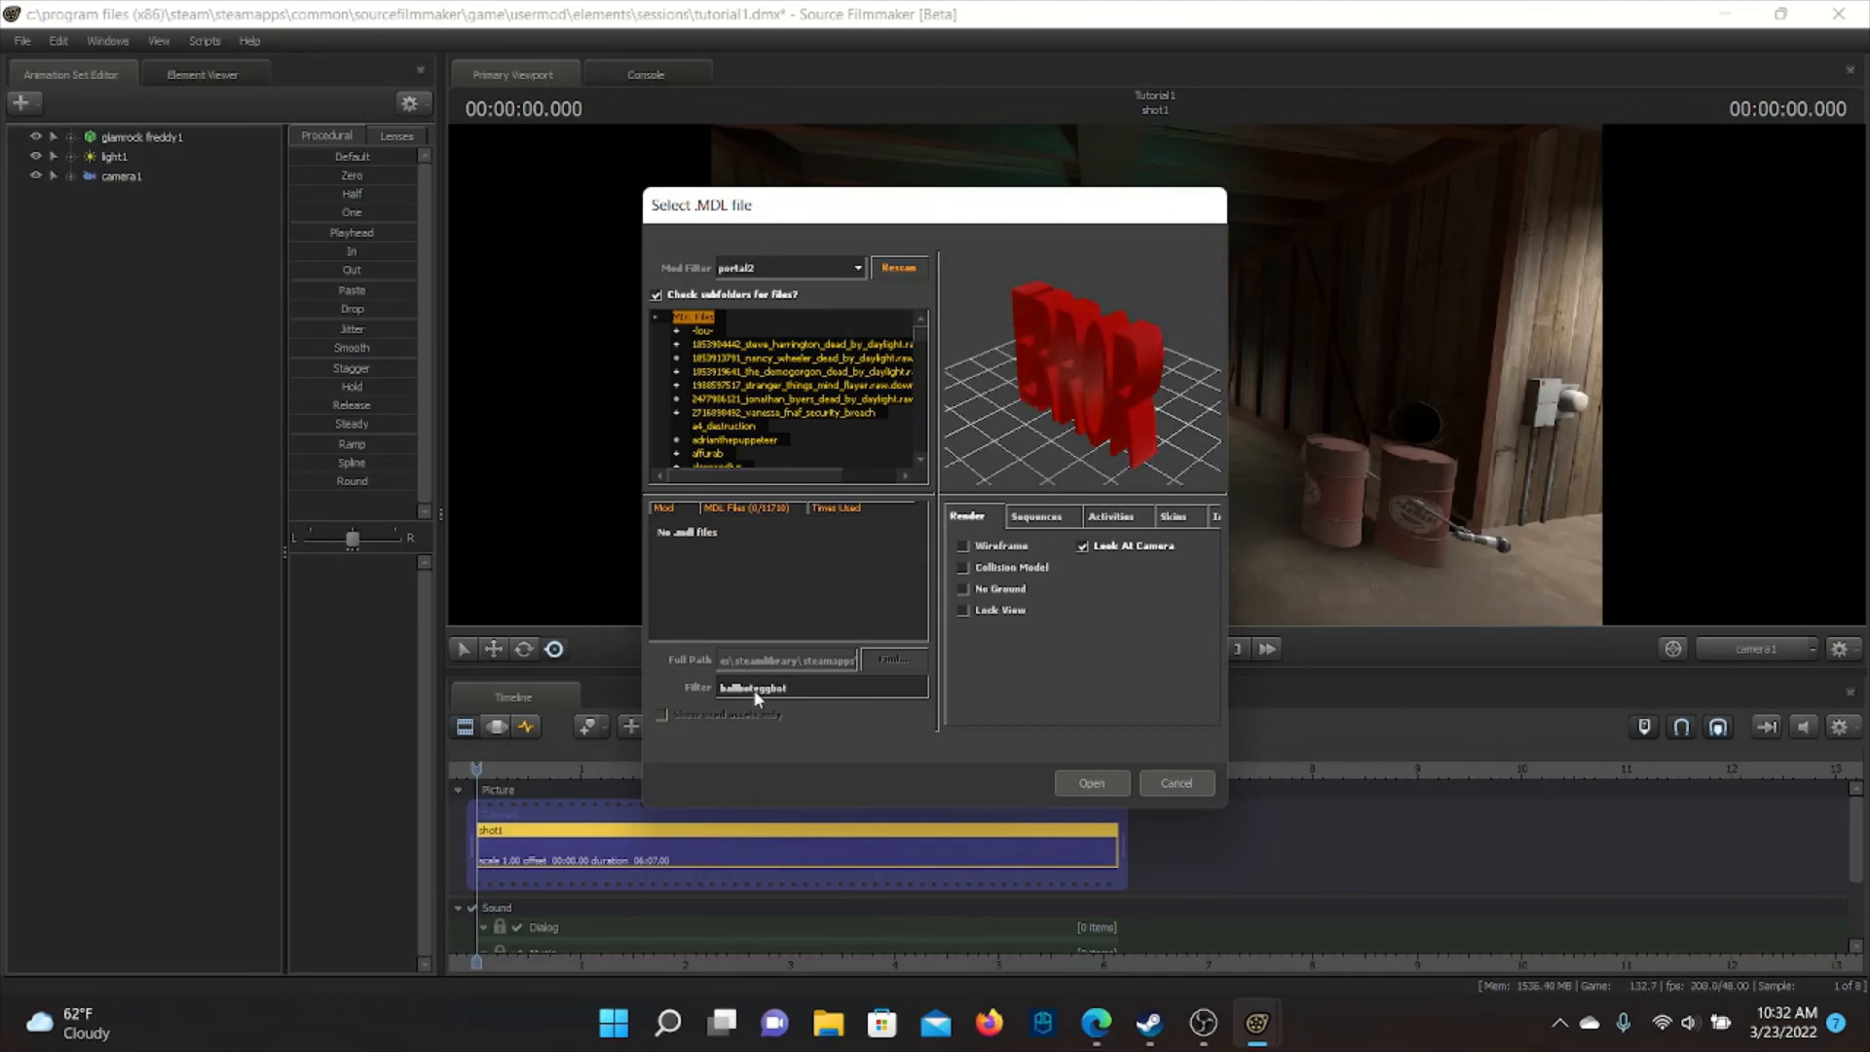
drag(755, 689, 710, 670)
key(BackSpace)
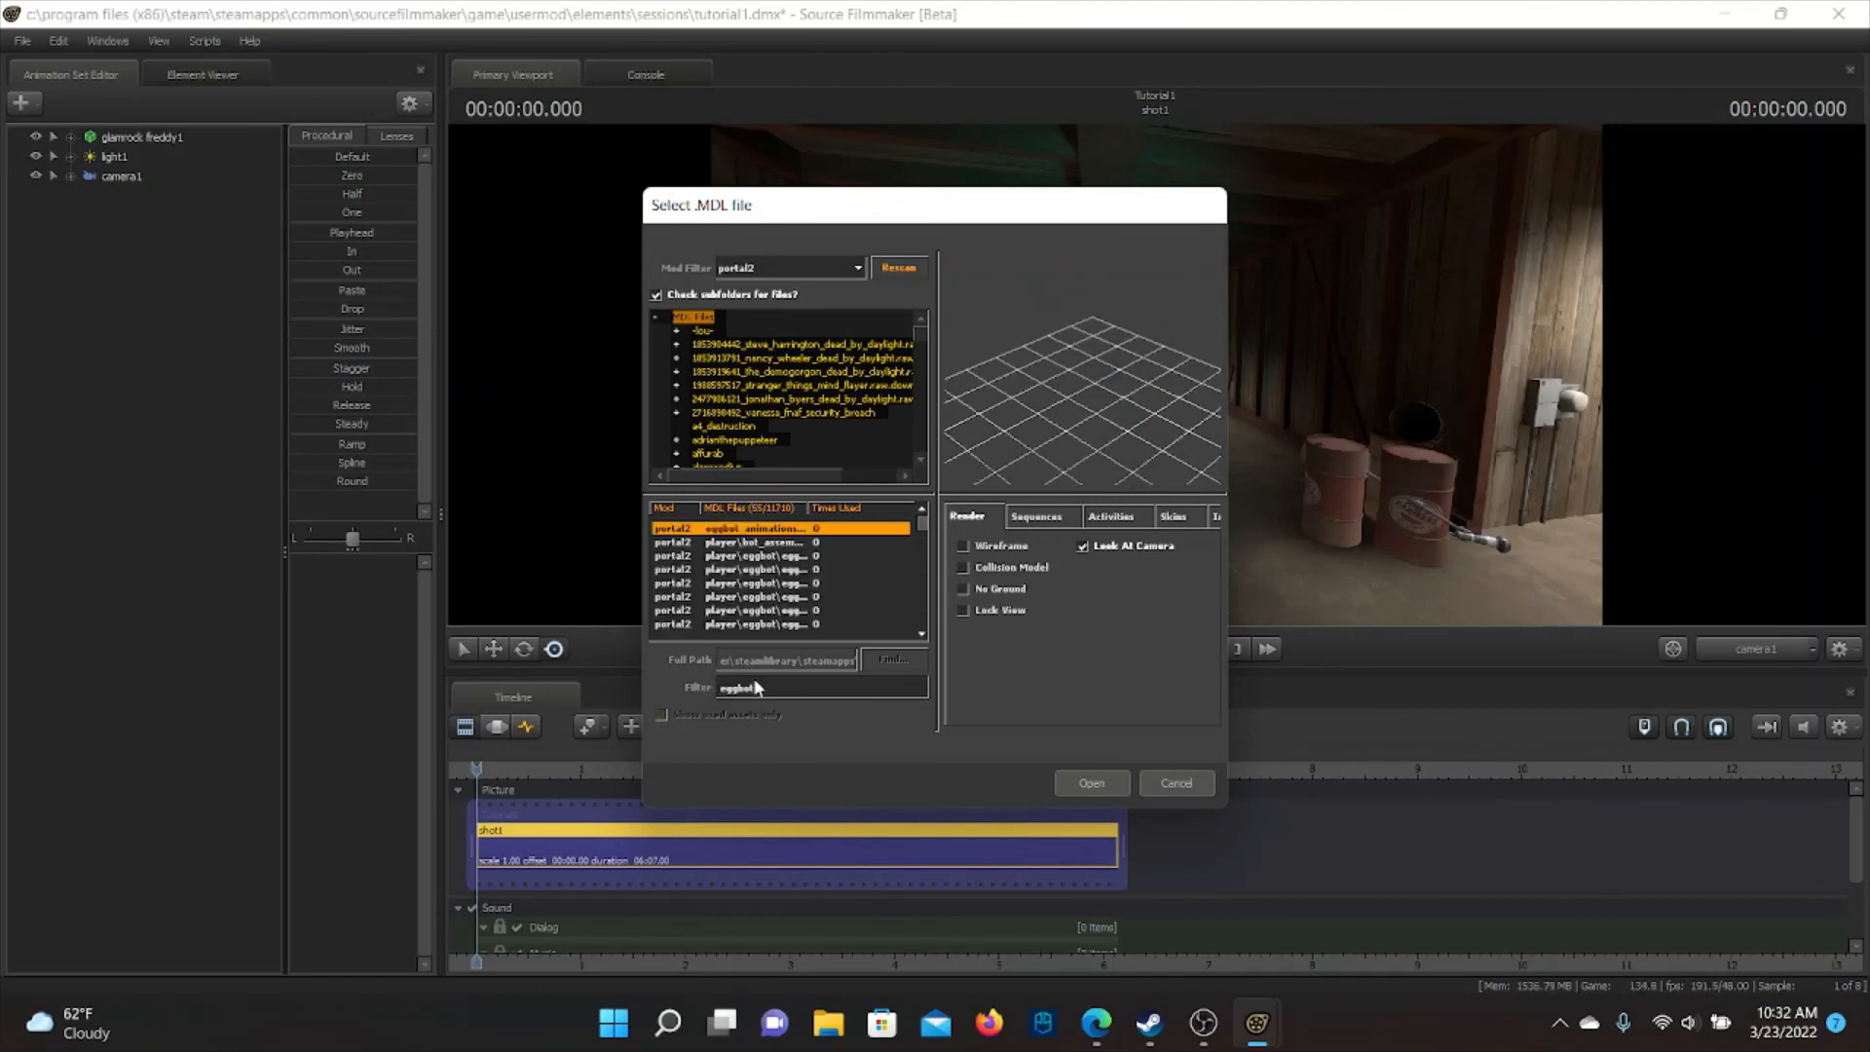
key(Return)
Delete the eggbot animation set from the shot
click(136, 201)
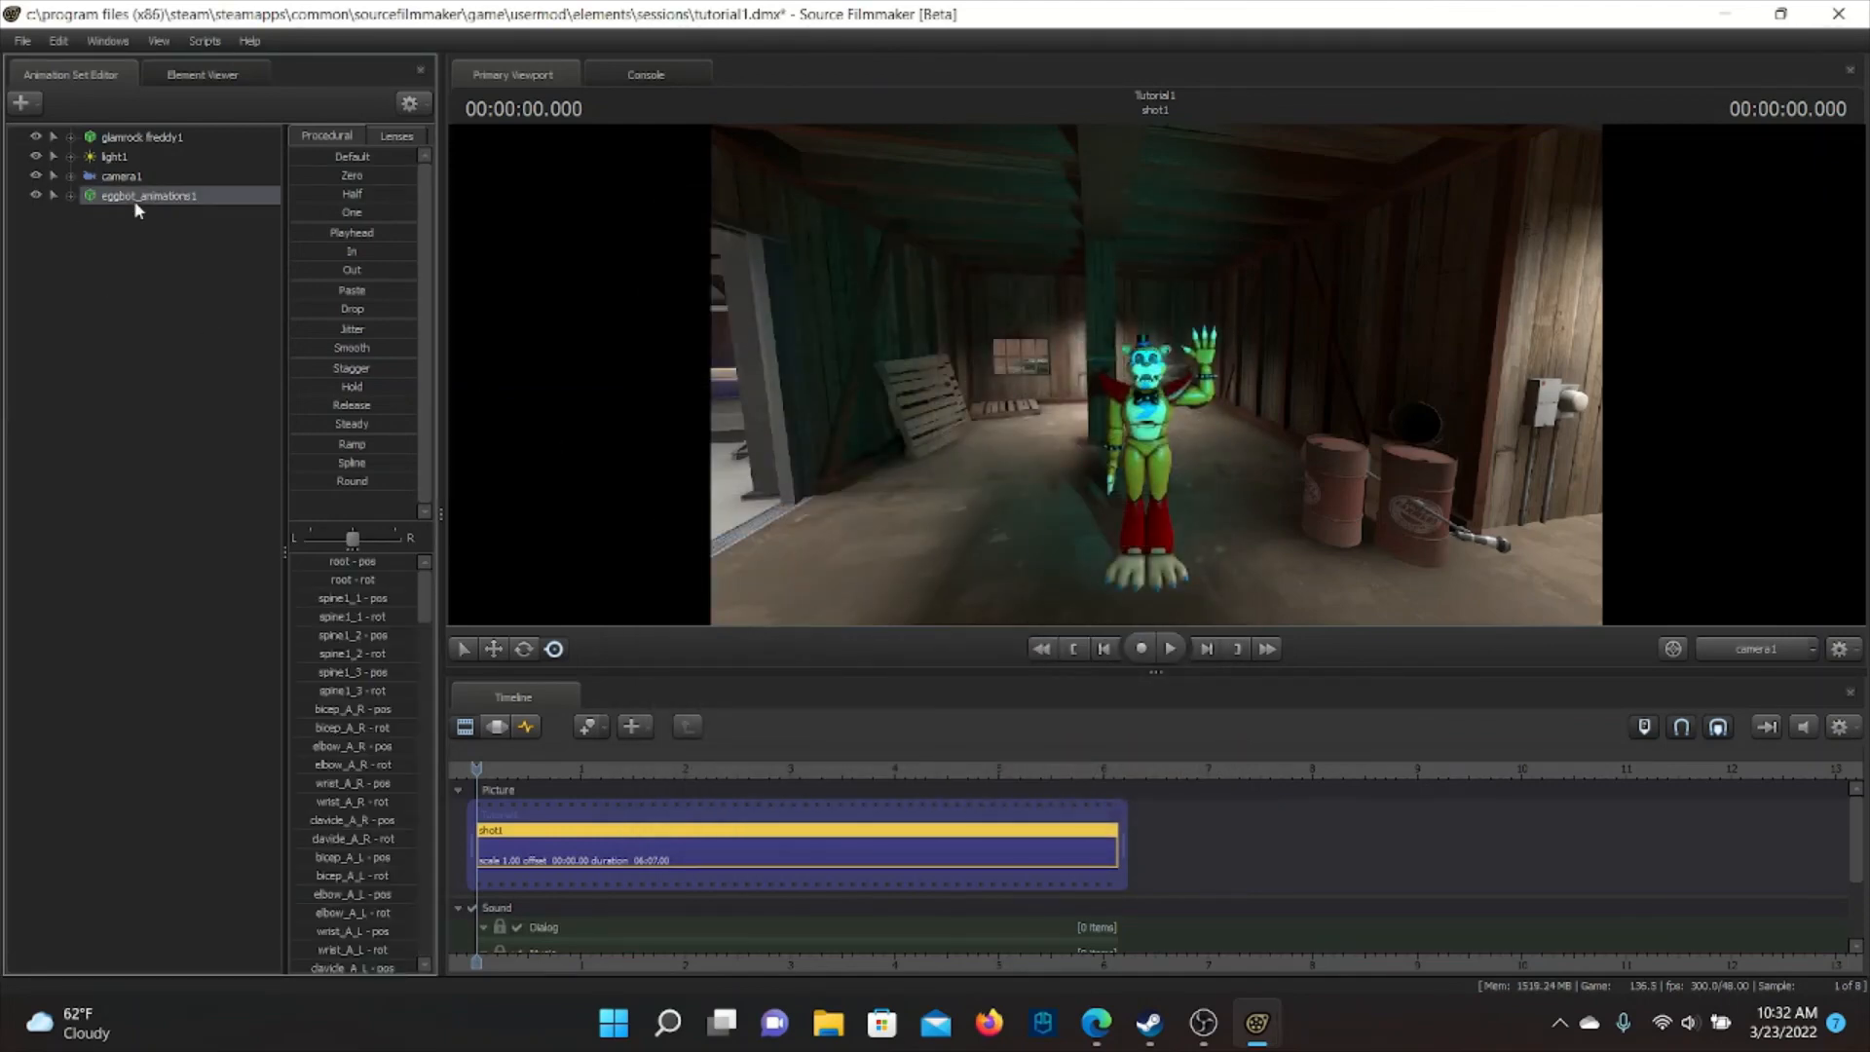
right_click(137, 203)
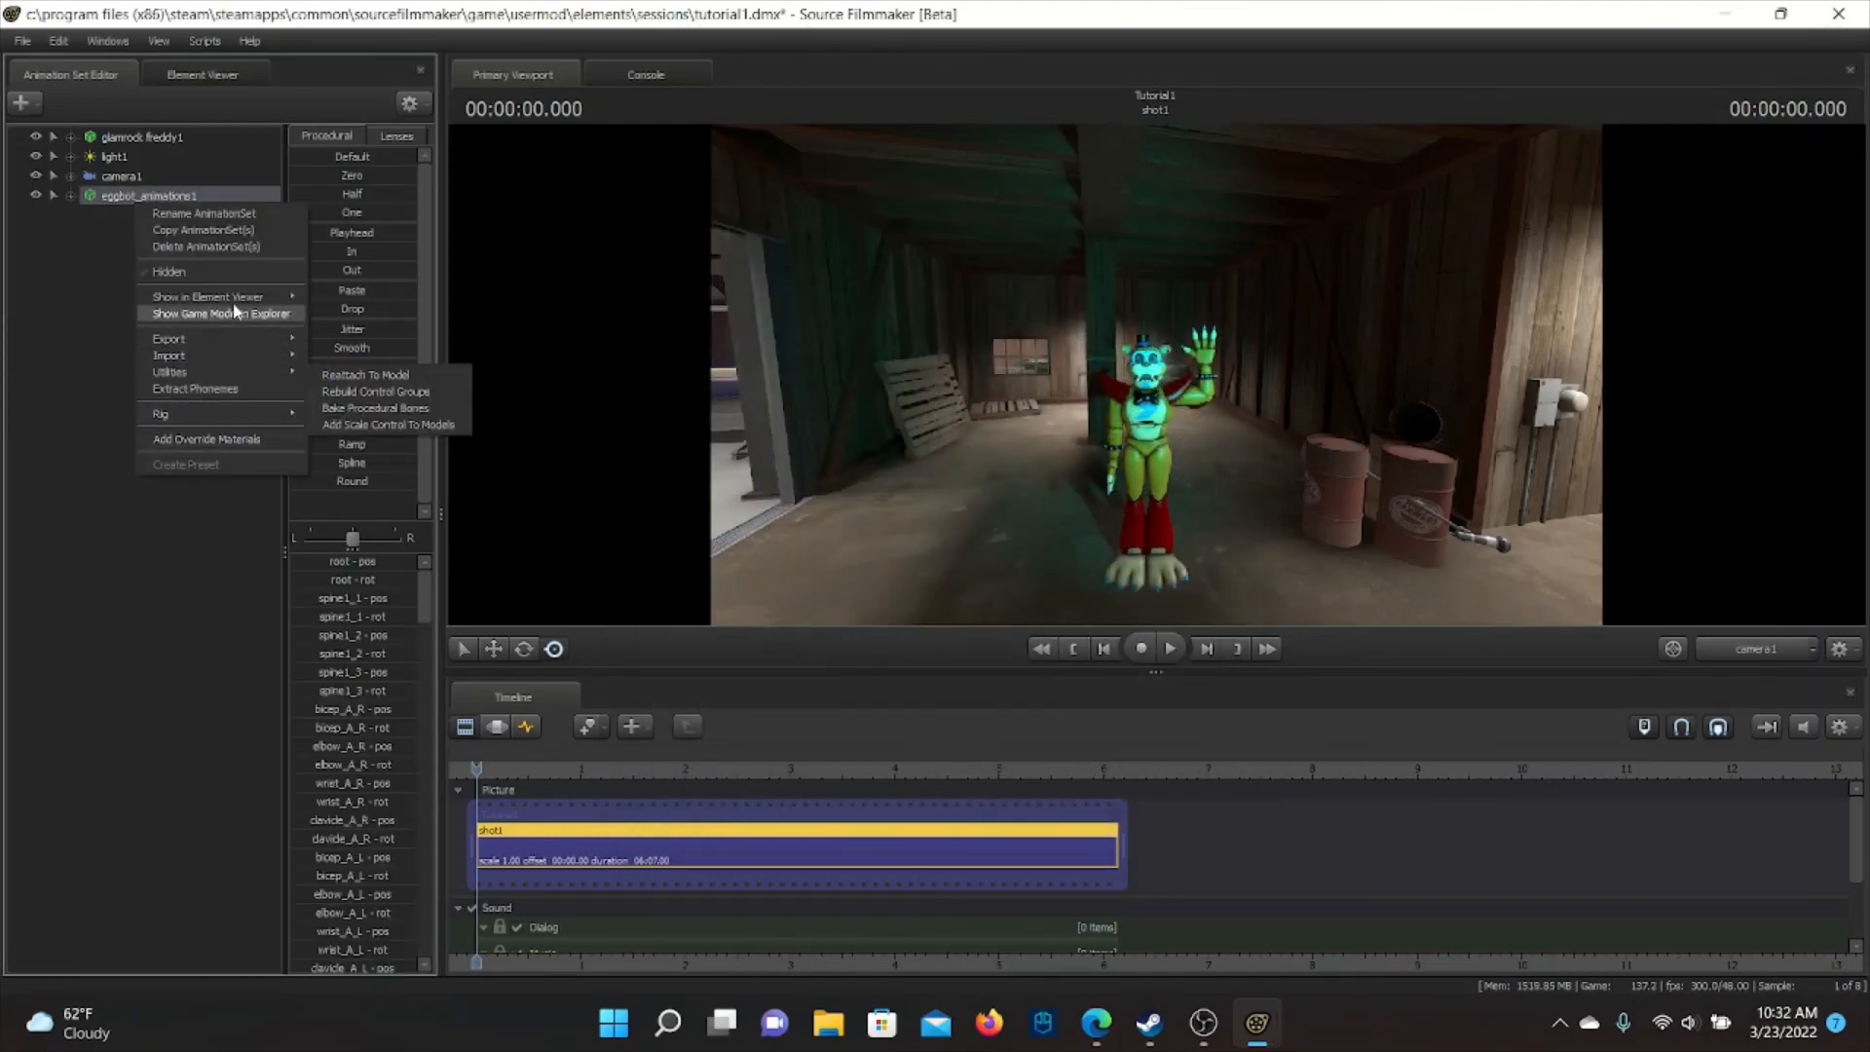
click(232, 247)
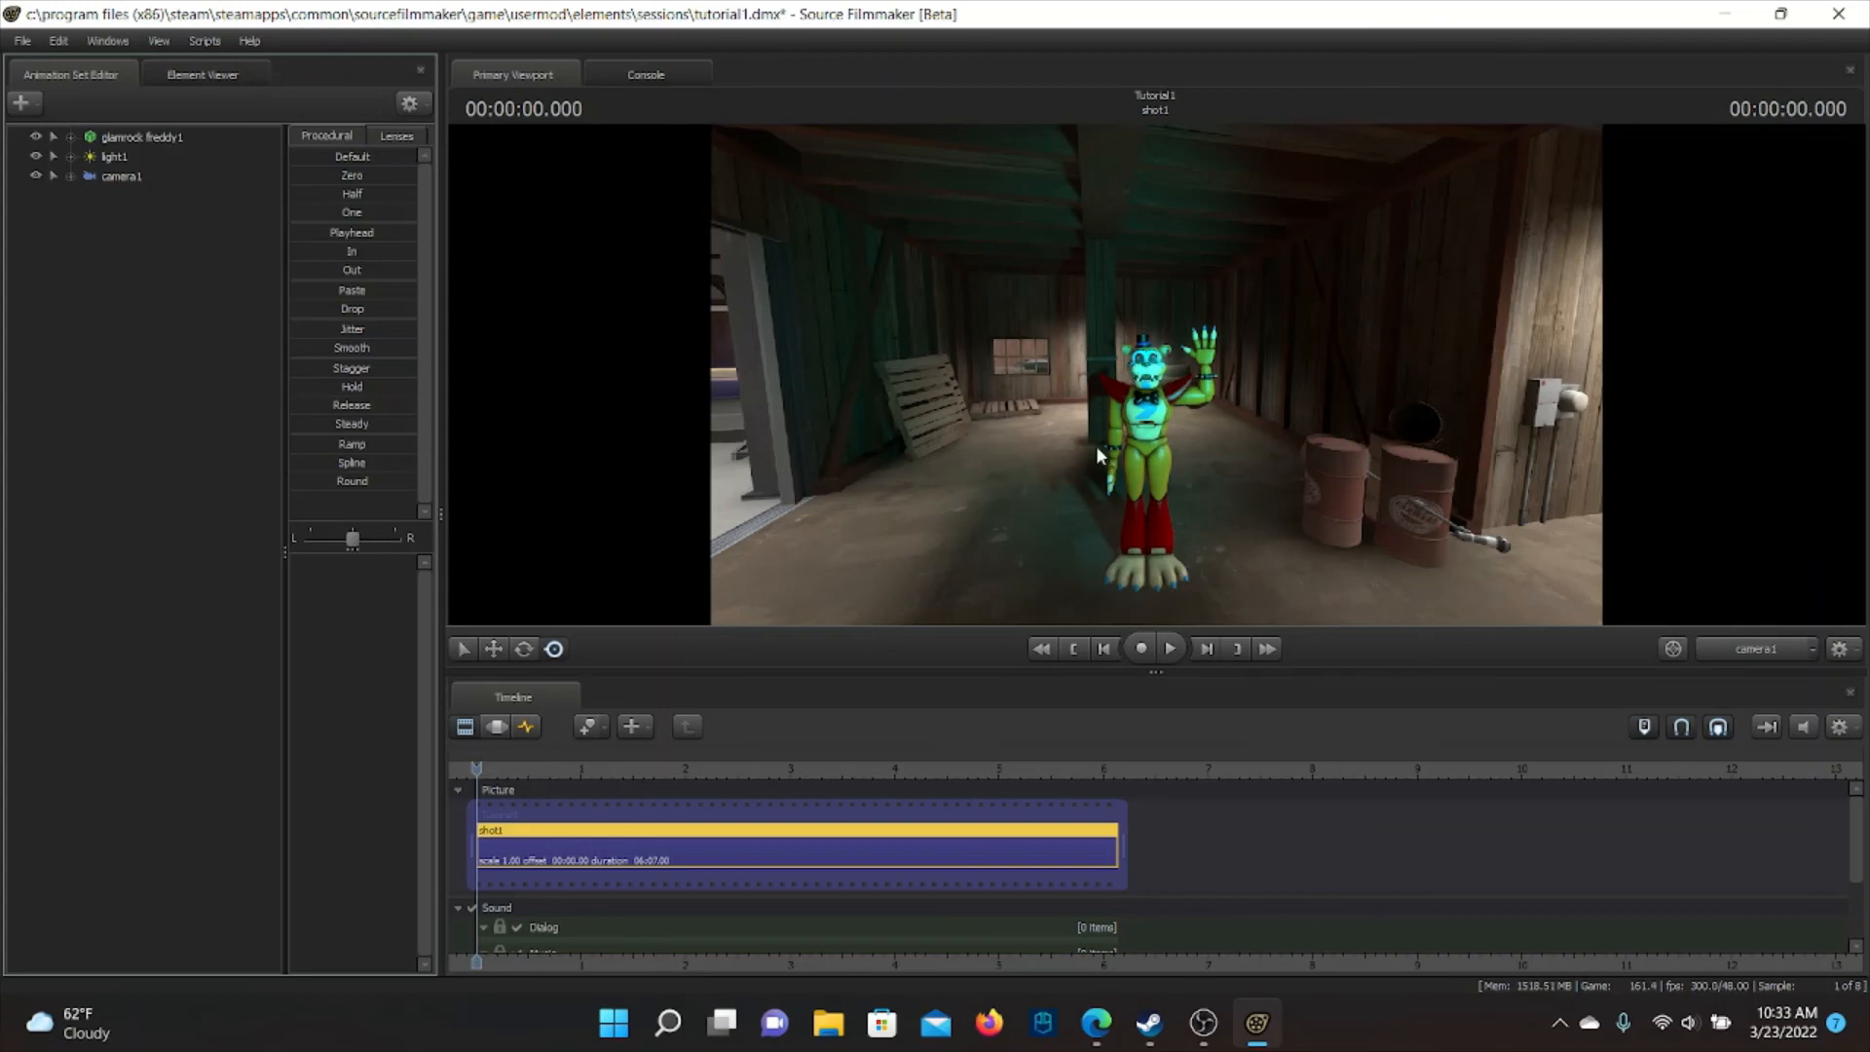
Switch to OBS and stop the screen recording
click(1223, 1033)
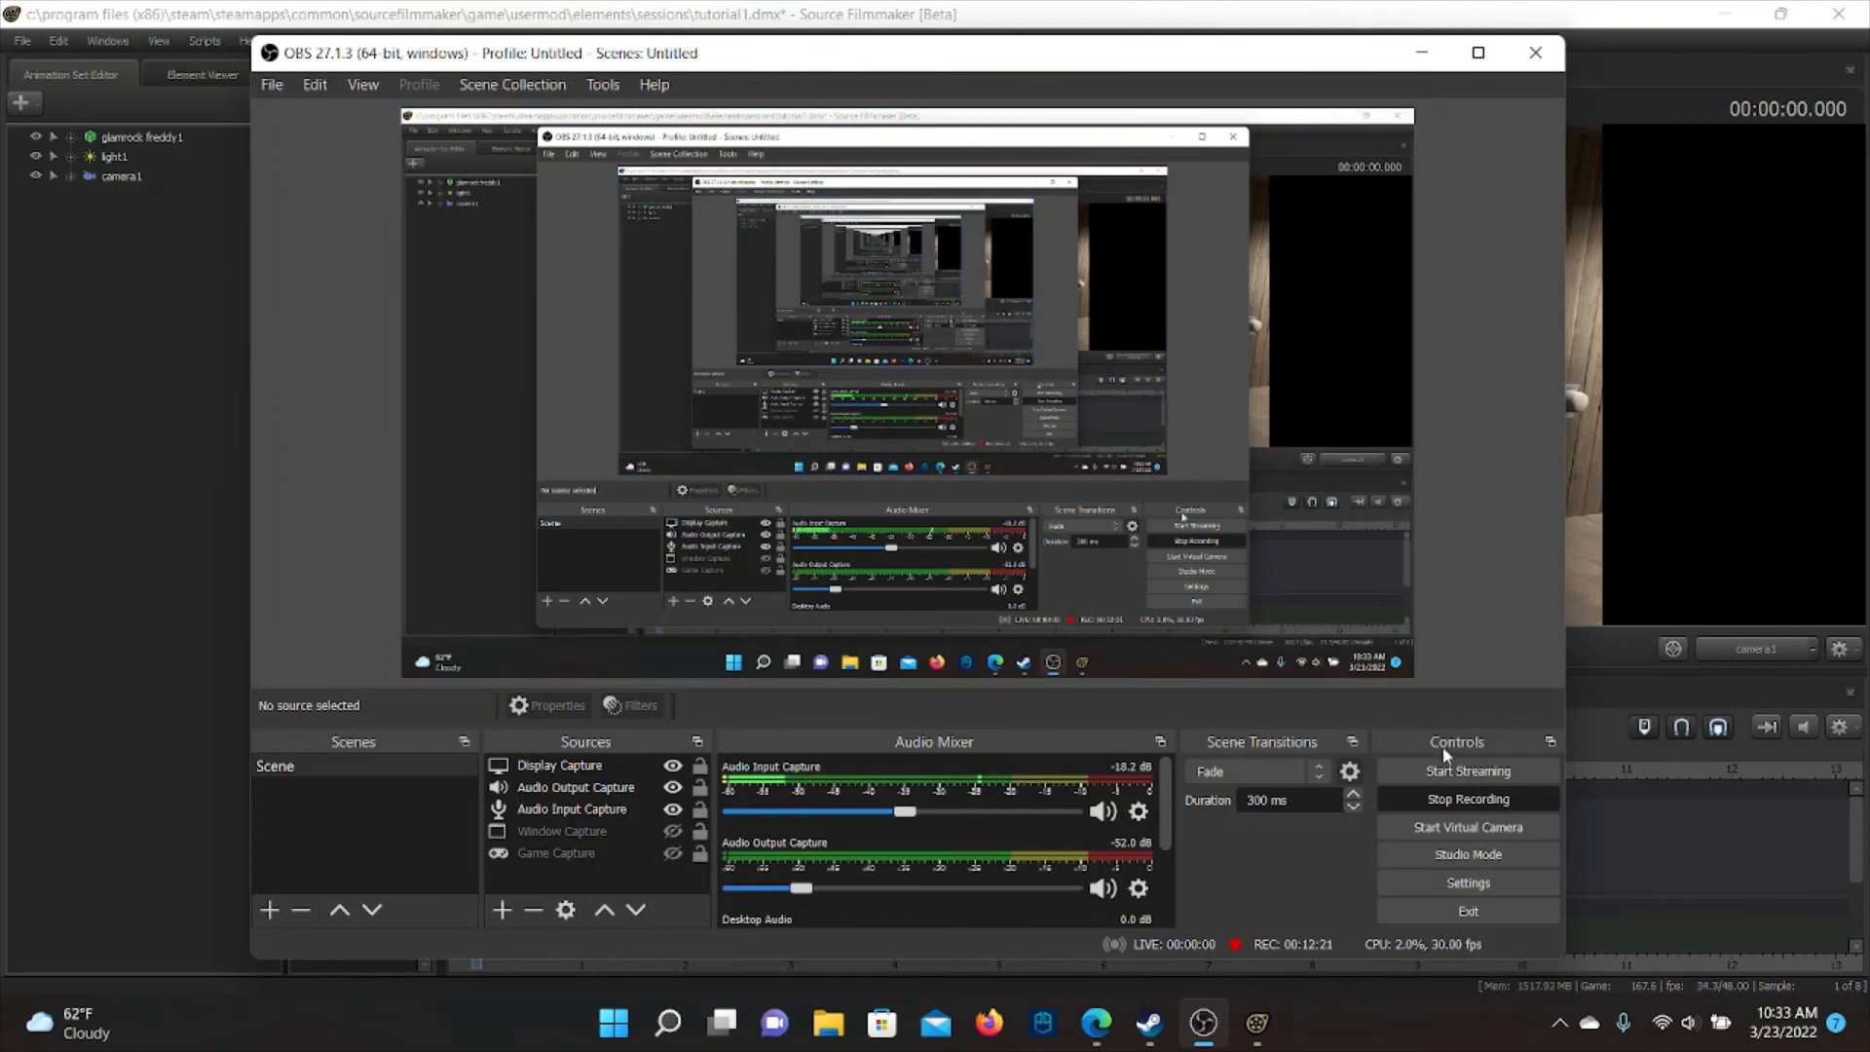
click(1454, 804)
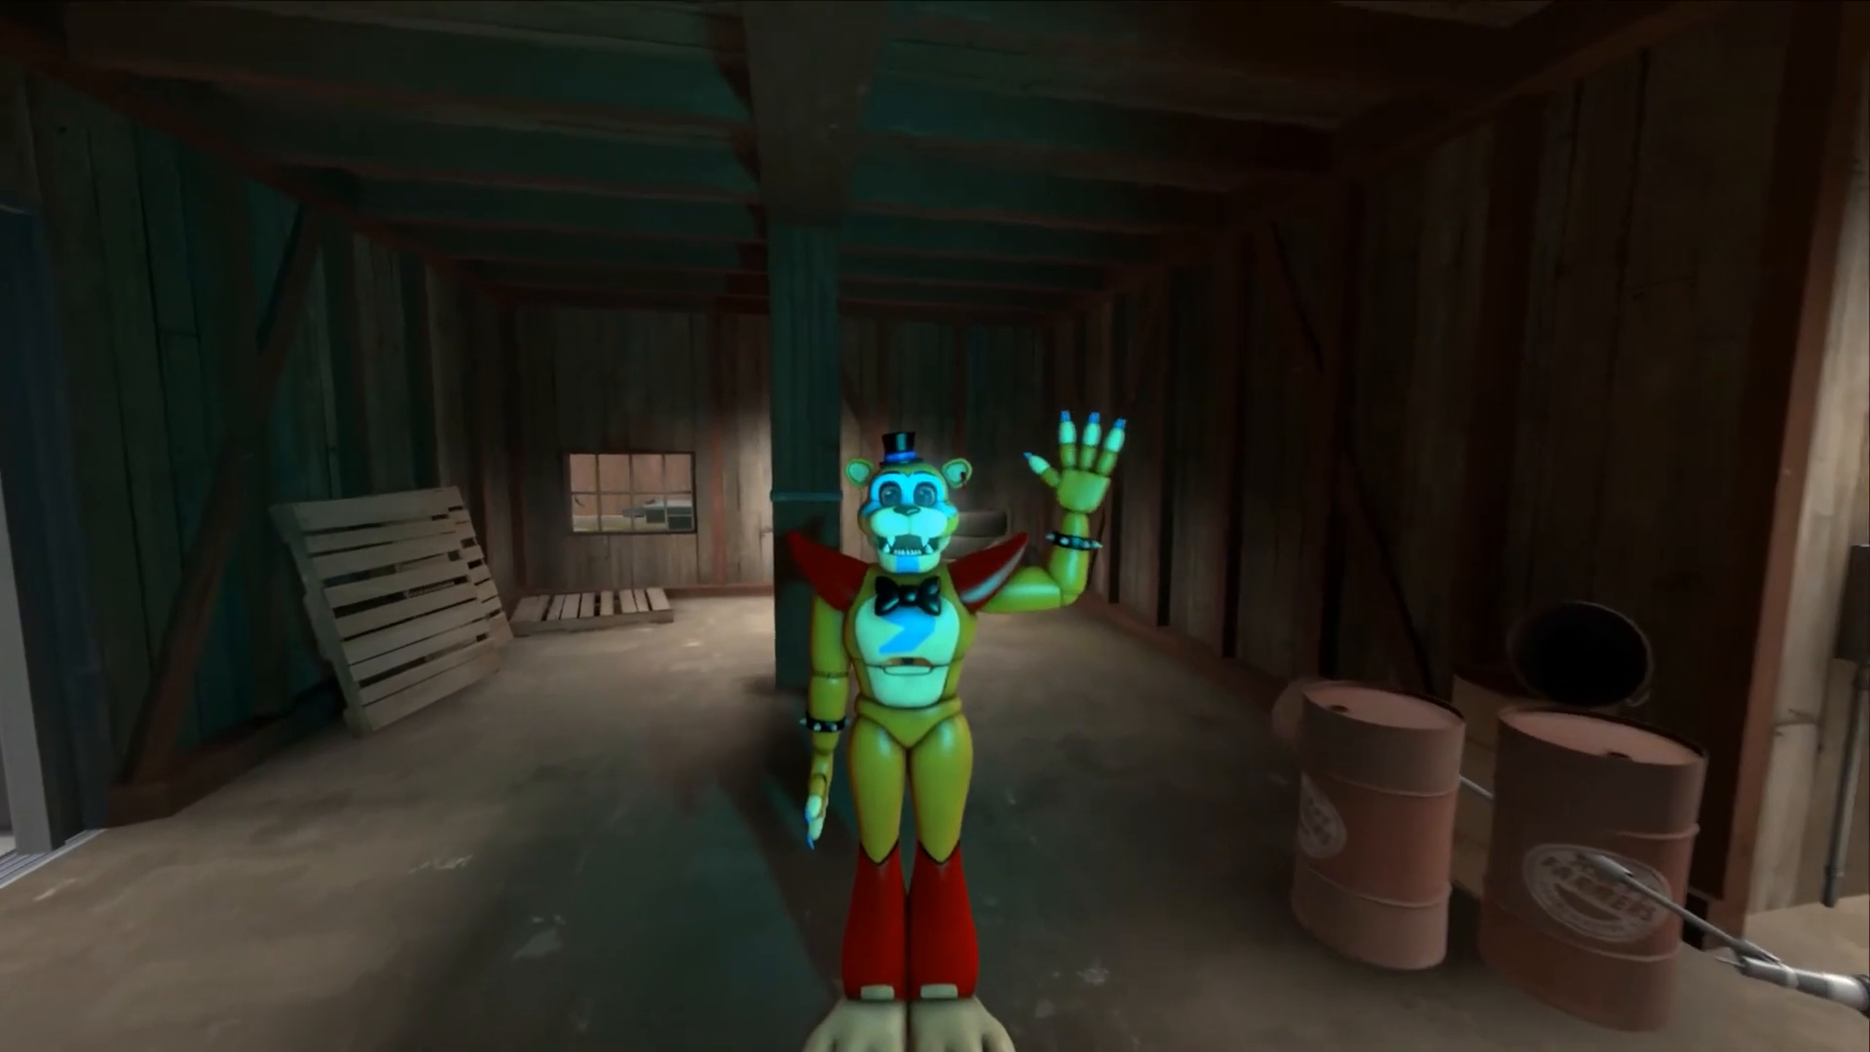